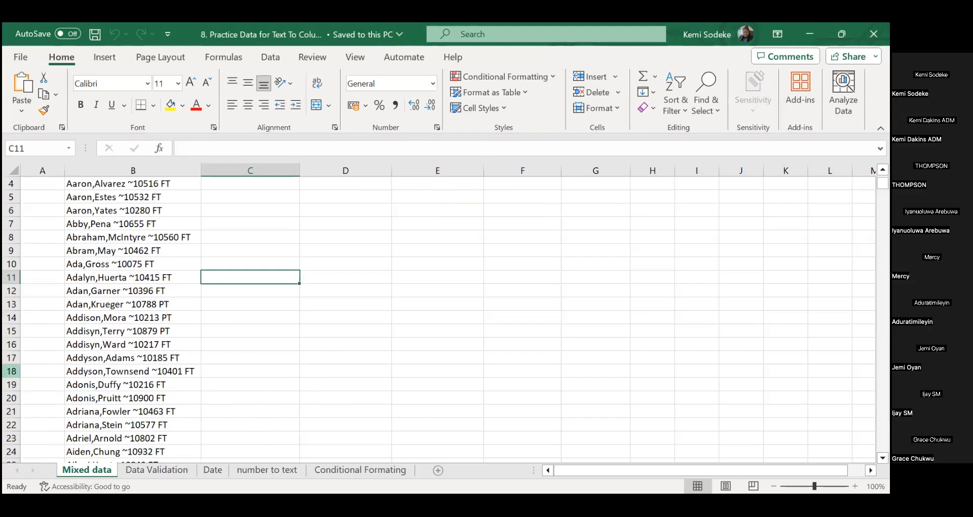
# Step: Examine the combined name, ID and FT/PT records in column B and the target headings in D3:G3
pyautogui.click(332, 318)
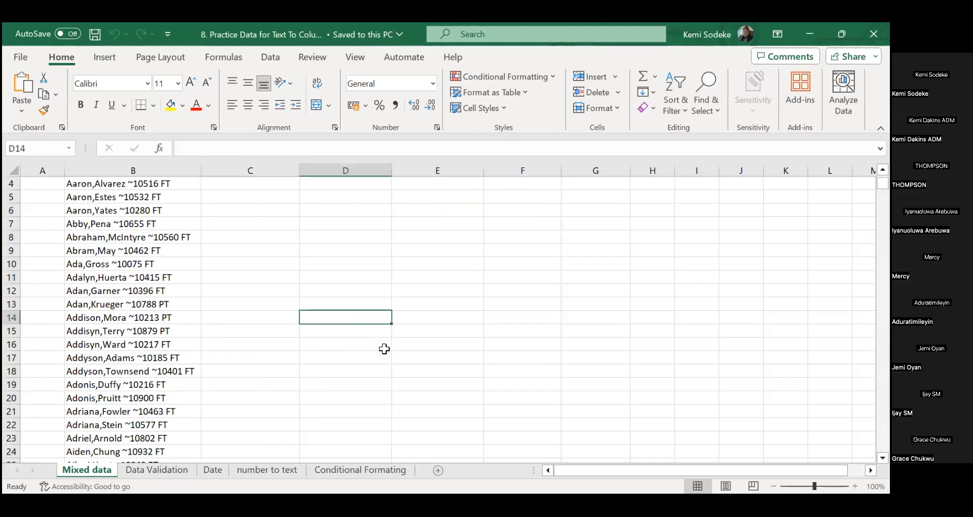
pyautogui.scroll(1, 342, 311)
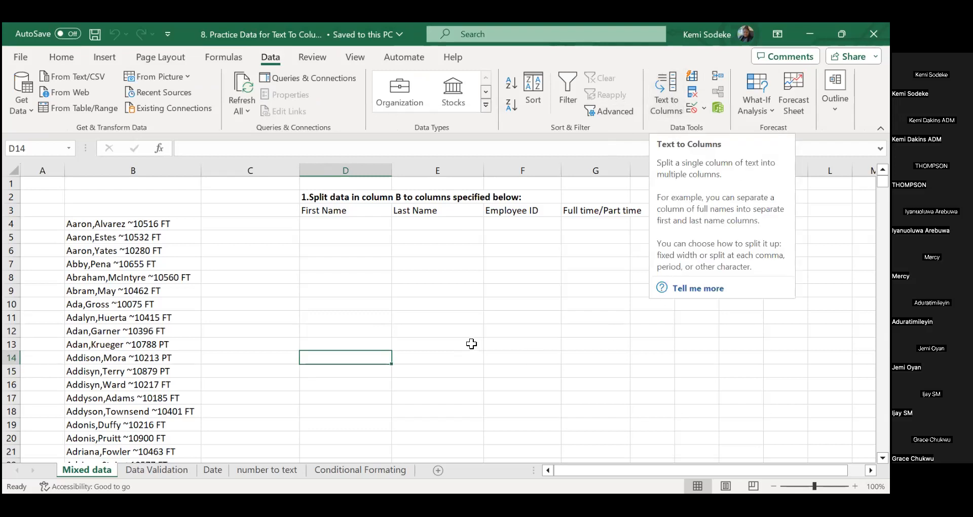
pyautogui.click(363, 301)
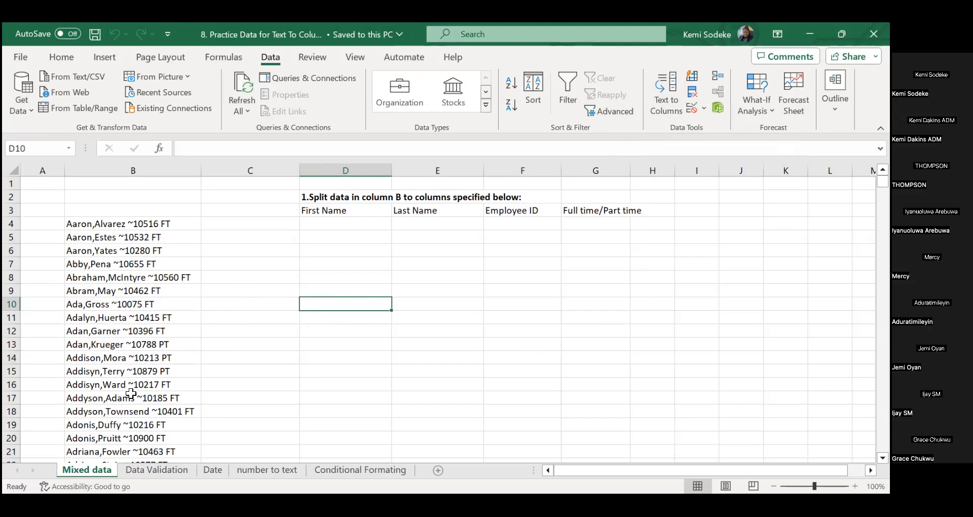
pyautogui.click(143, 174)
pyautogui.scroll(-2, 279, 380)
pyautogui.scroll(2, 272, 386)
pyautogui.click(149, 362)
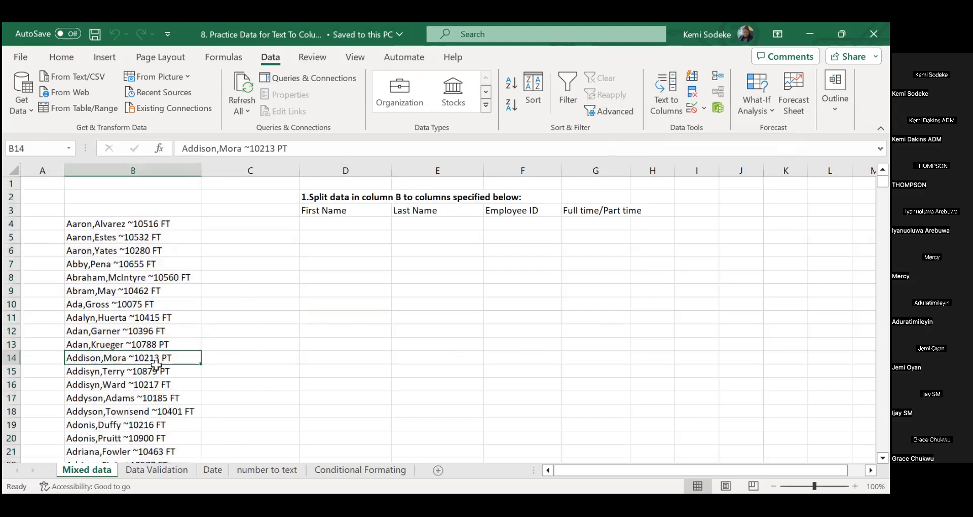
pyautogui.scroll(-3, 163, 366)
pyautogui.scroll(-3, 177, 382)
pyautogui.scroll(6, 191, 396)
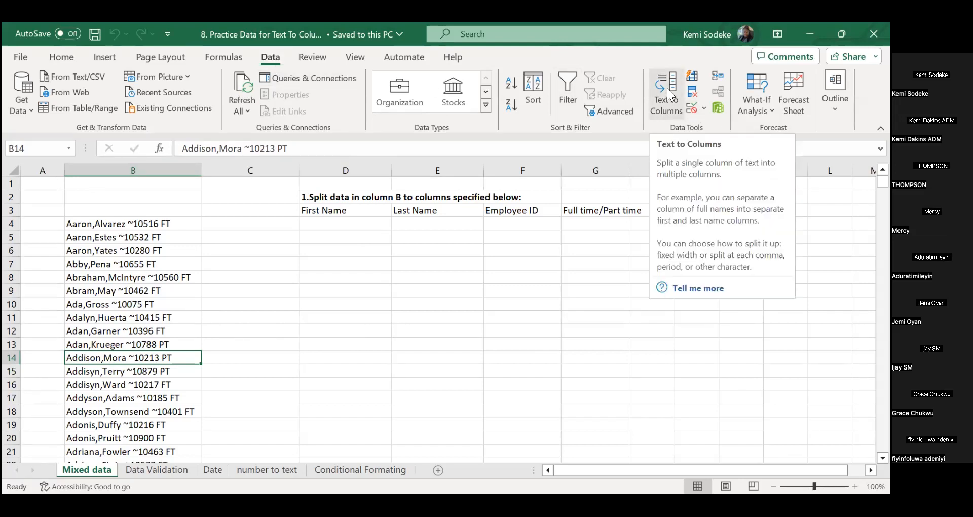
pyautogui.click(425, 357)
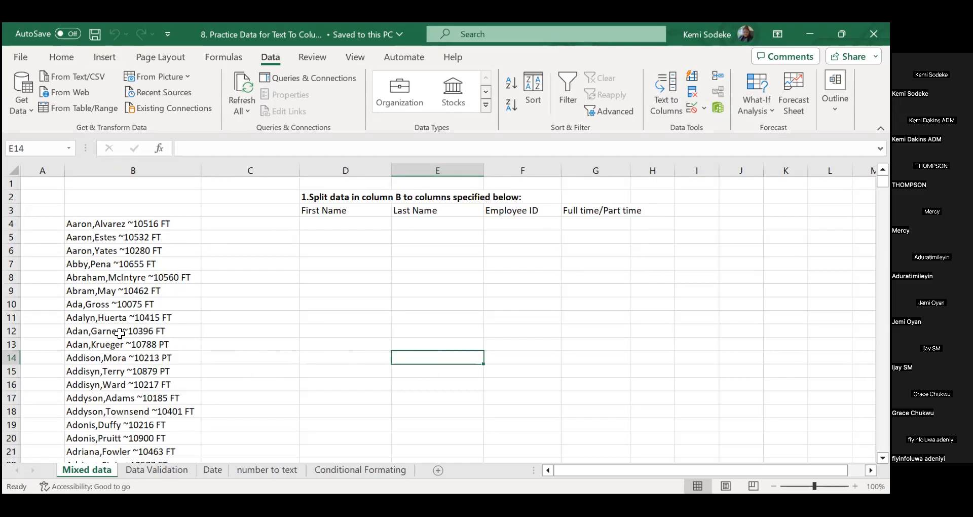
pyautogui.moveTo(118, 219); pyautogui.dragTo(117, 340)
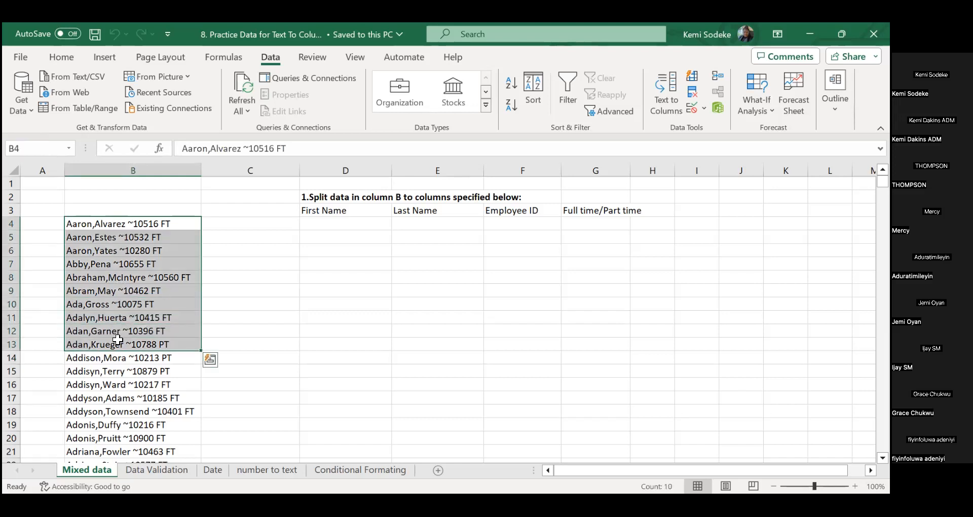
pyautogui.hotkey('ctrl', 'shift', 'Down')
pyautogui.scroll(10, 179, 310)
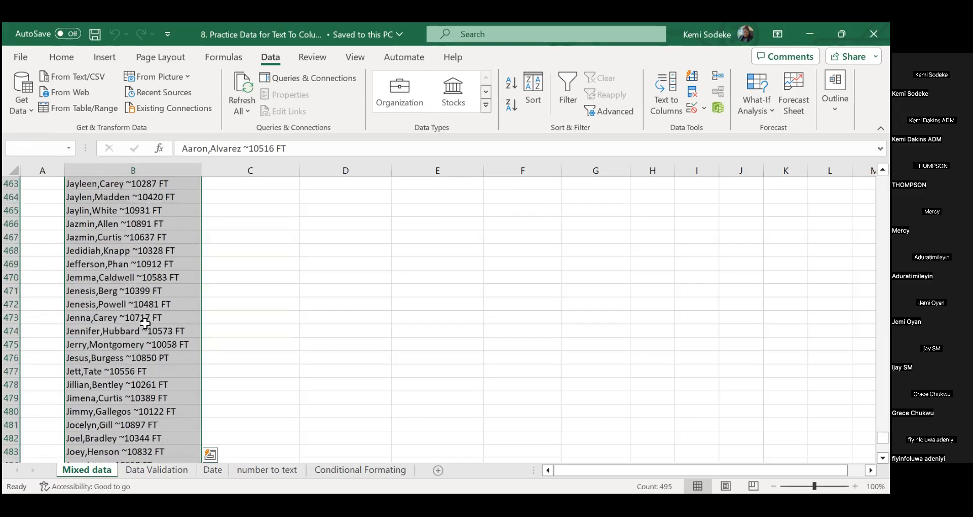
pyautogui.scroll(20, 124, 344)
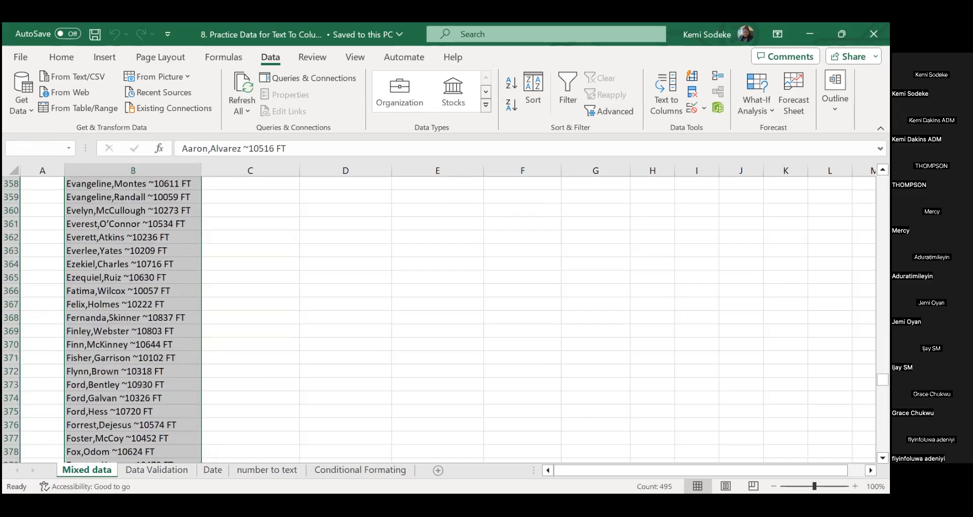
pyautogui.moveTo(882, 380); pyautogui.dragTo(883, 181)
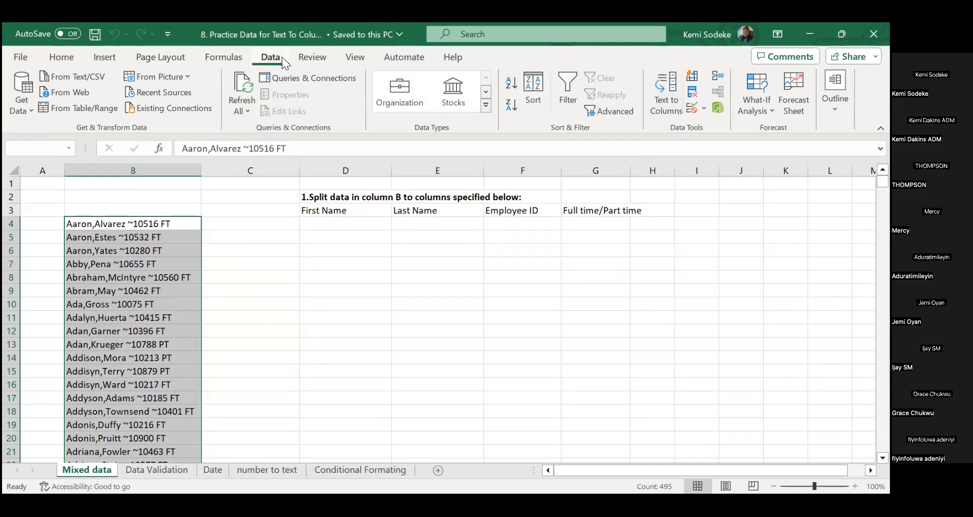
pyautogui.click(663, 90)
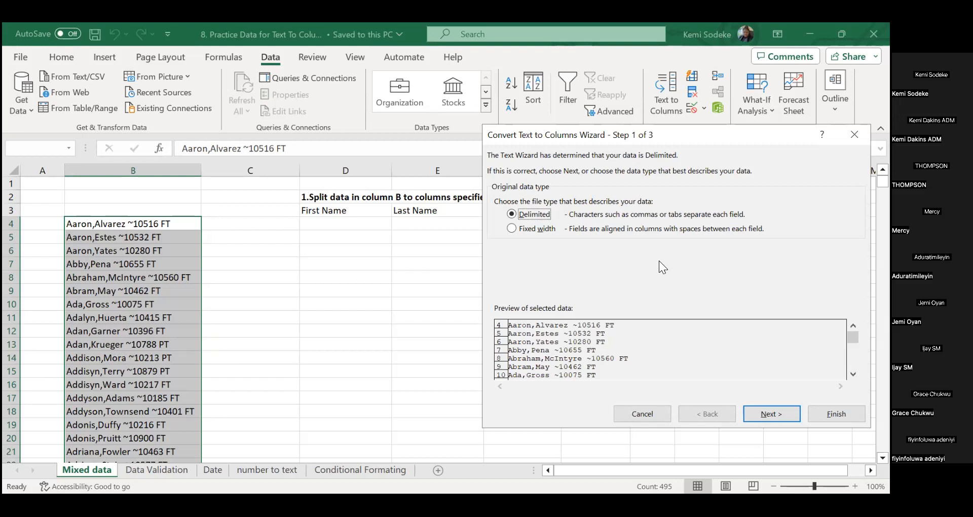
pyautogui.click(533, 229)
pyautogui.click(512, 215)
pyautogui.click(765, 412)
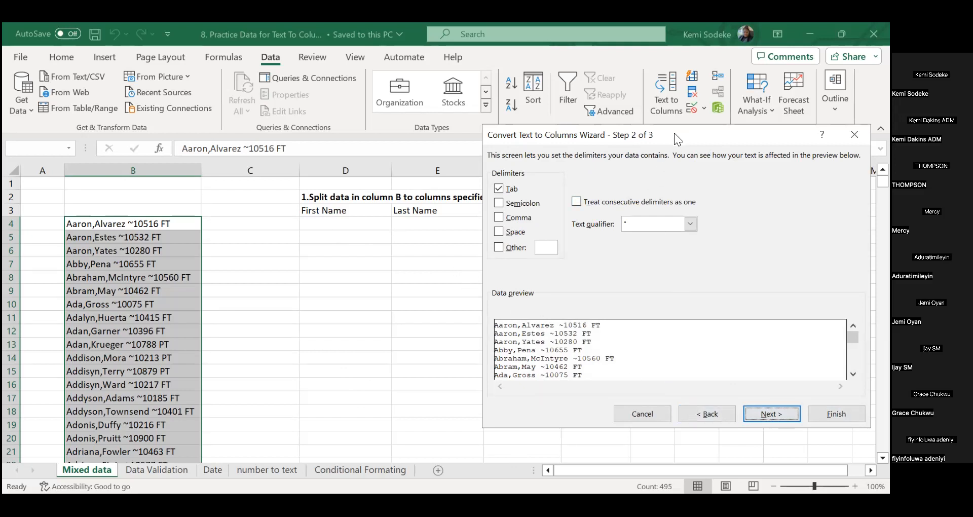
pyautogui.moveTo(674, 134); pyautogui.dragTo(685, 140)
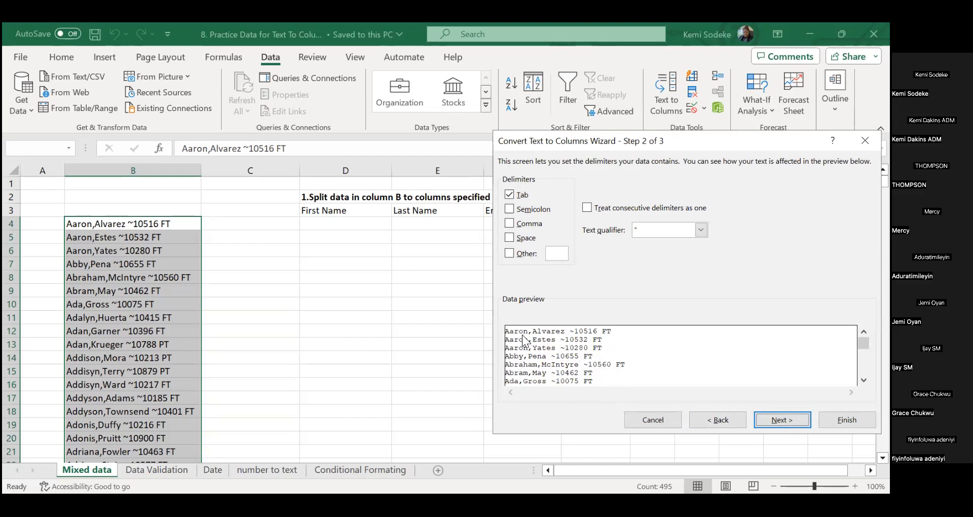
pyautogui.click(509, 224)
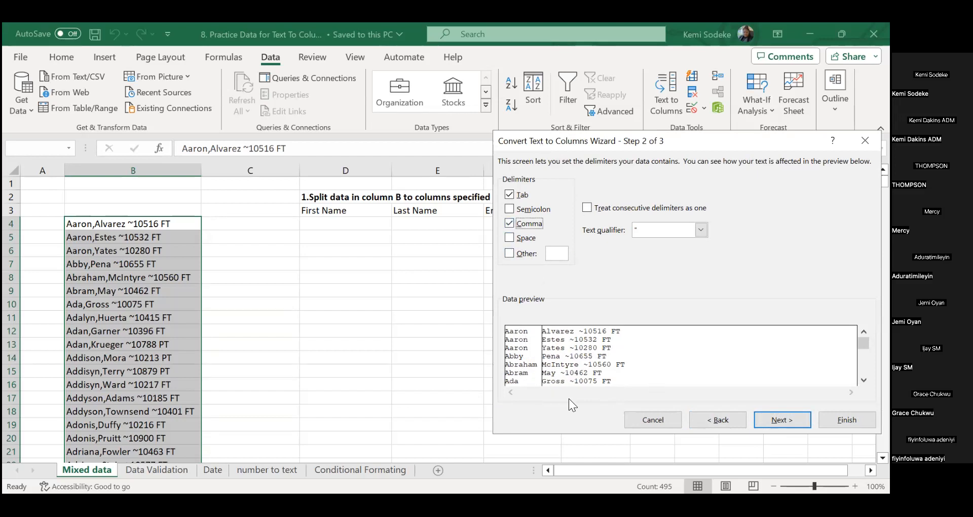
pyautogui.click(509, 224)
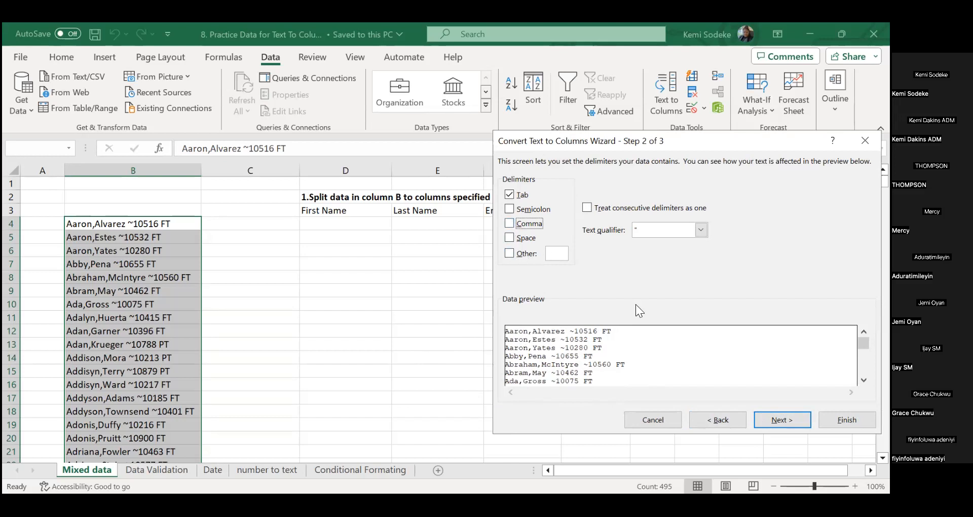
pyautogui.click(509, 223)
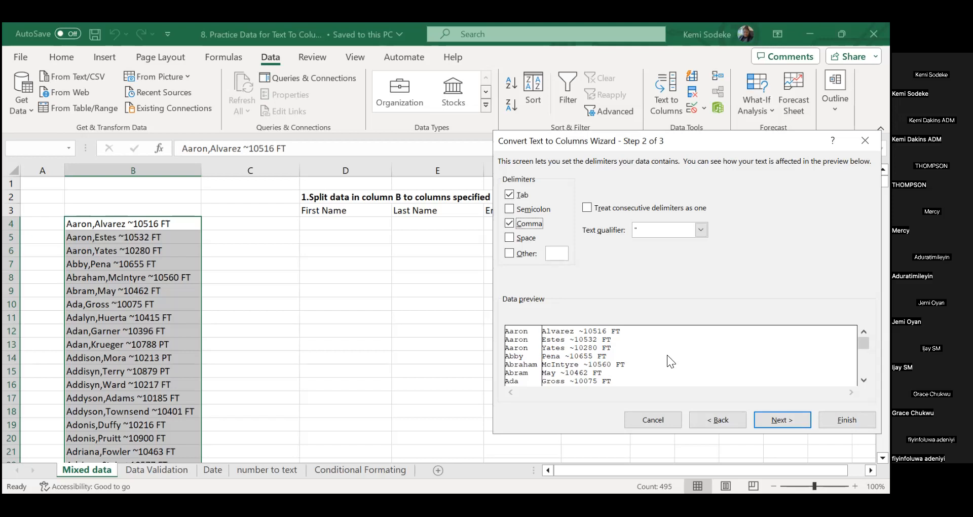
pyautogui.click(656, 425)
# Step: Inspect the tilde separator within the text of cell B4
pyautogui.click(130, 223)
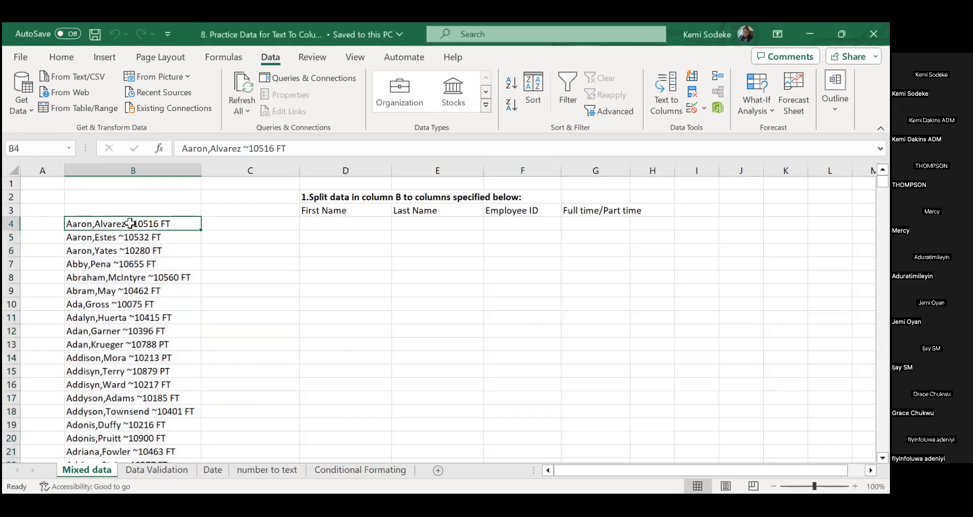
pyautogui.click(248, 148)
pyautogui.moveTo(248, 148); pyautogui.dragTo(244, 148)
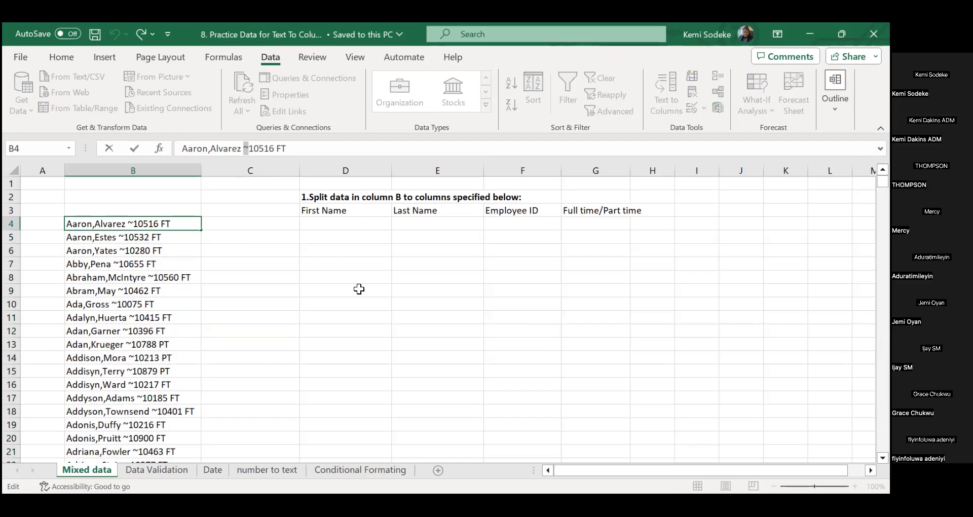
pyautogui.click(349, 319)
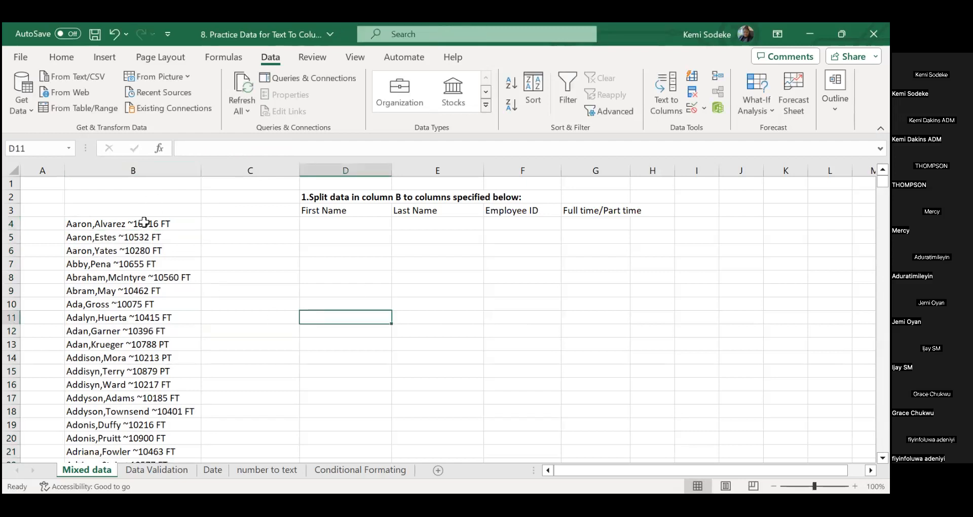
# Step: Start Text to Columns on all column B records from B4 down, keeping the Delimited data type
pyautogui.moveTo(137, 223); pyautogui.dragTo(130, 274)
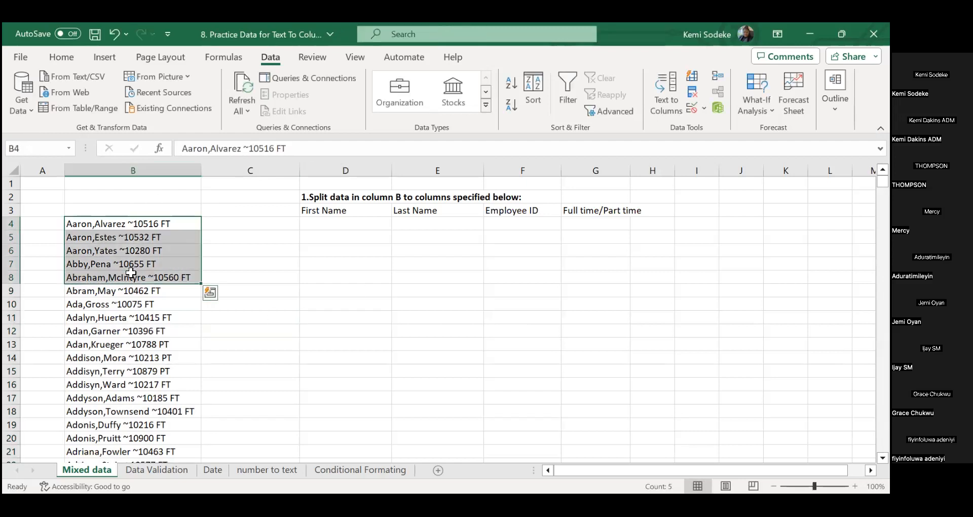
pyautogui.hotkey('ctrl', 'shift', 'Down')
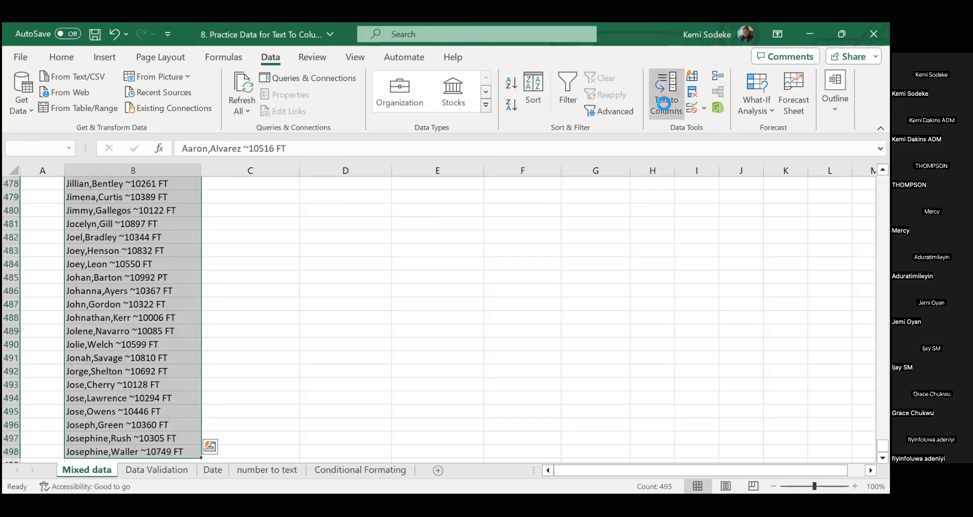
pyautogui.click(664, 101)
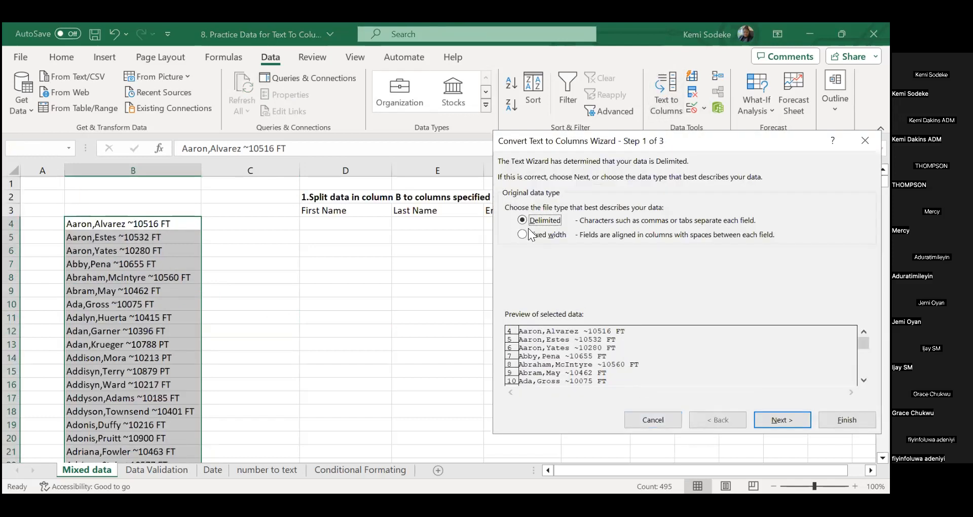
pyautogui.click(781, 418)
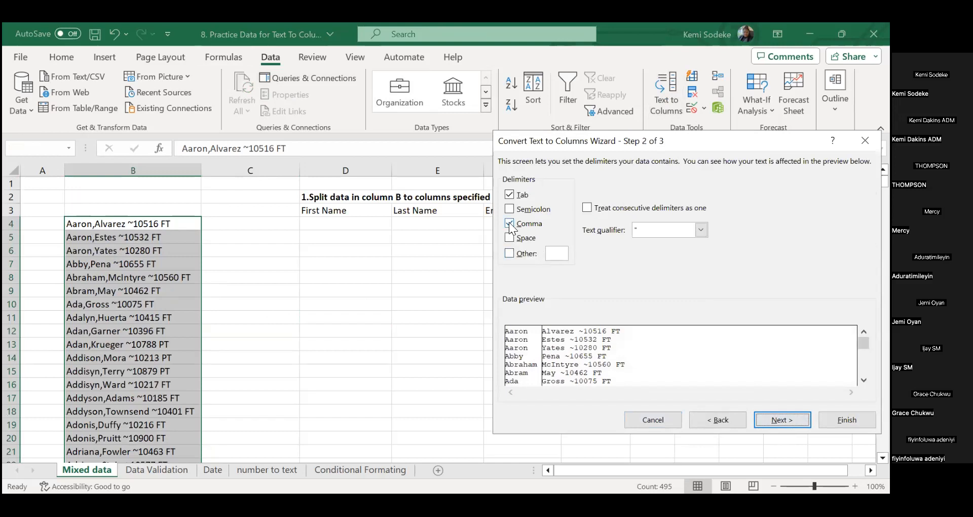
# Step: Add ~ as a custom delimiter and Space alongside Comma, and proceed to the column data format settings
pyautogui.click(564, 252)
pyautogui.write('~')
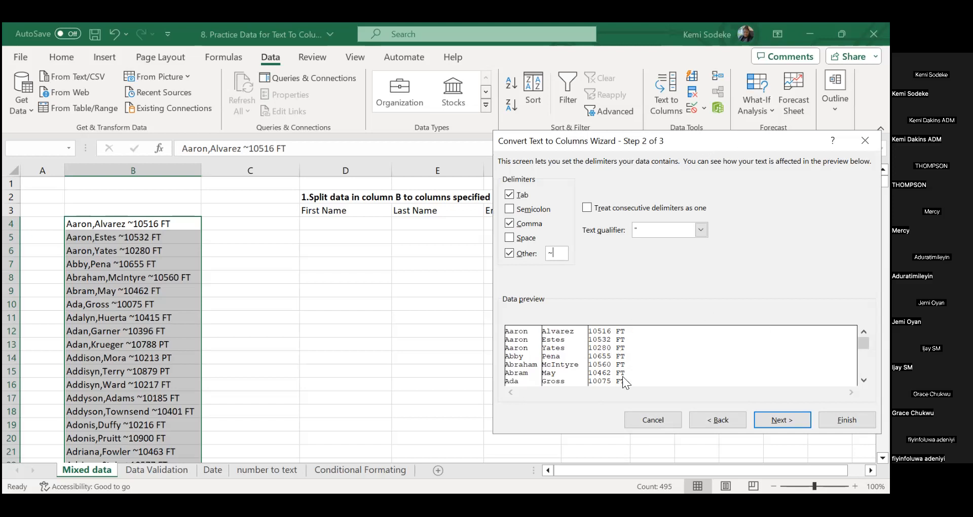
pyautogui.moveTo(703, 142); pyautogui.dragTo(680, 144)
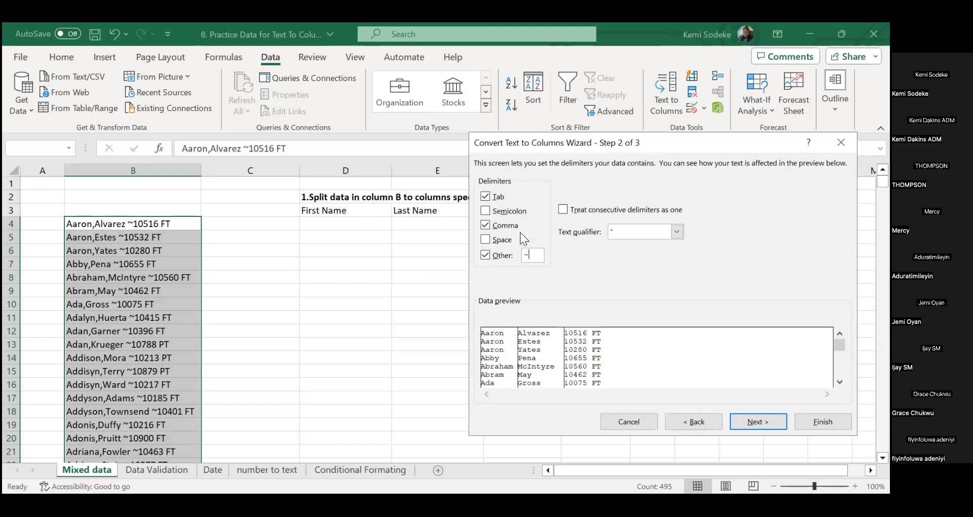
pyautogui.click(487, 239)
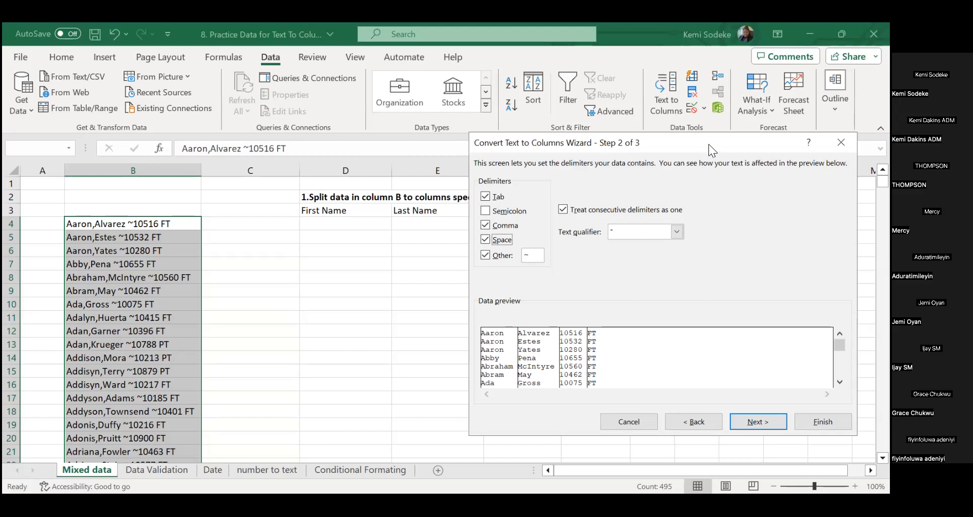
pyautogui.click(758, 421)
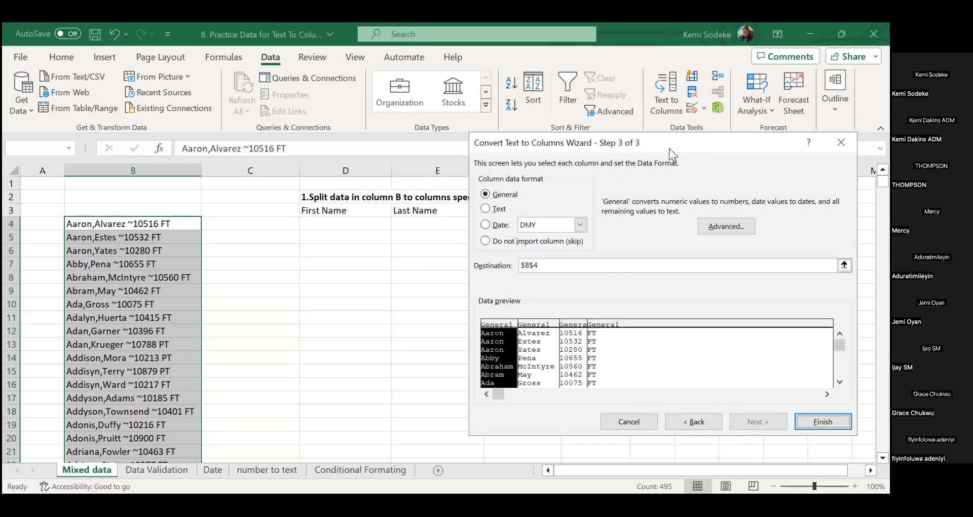
# Step: Set the destination of the split data to $D$4 and finish the conversion
pyautogui.moveTo(669, 148); pyautogui.dragTo(675, 237)
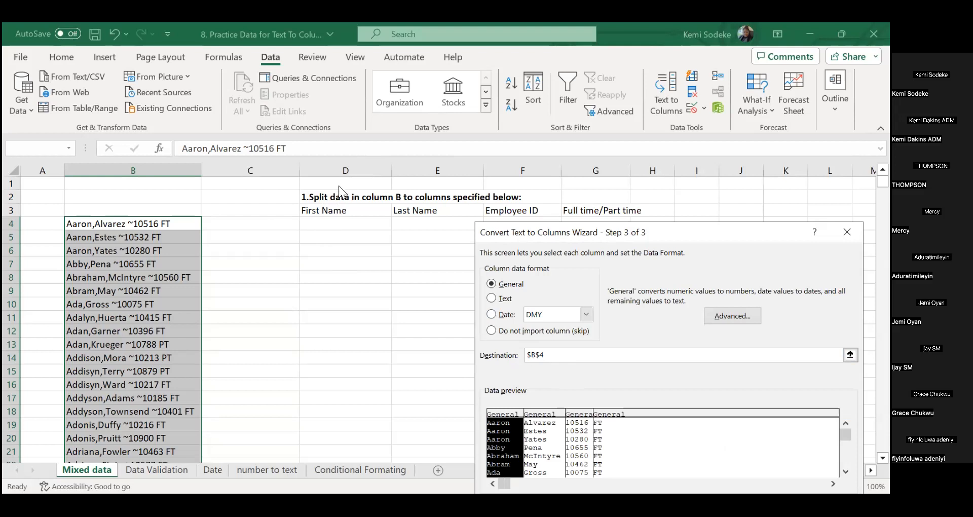
pyautogui.click(536, 355)
pyautogui.press('BackSpace')
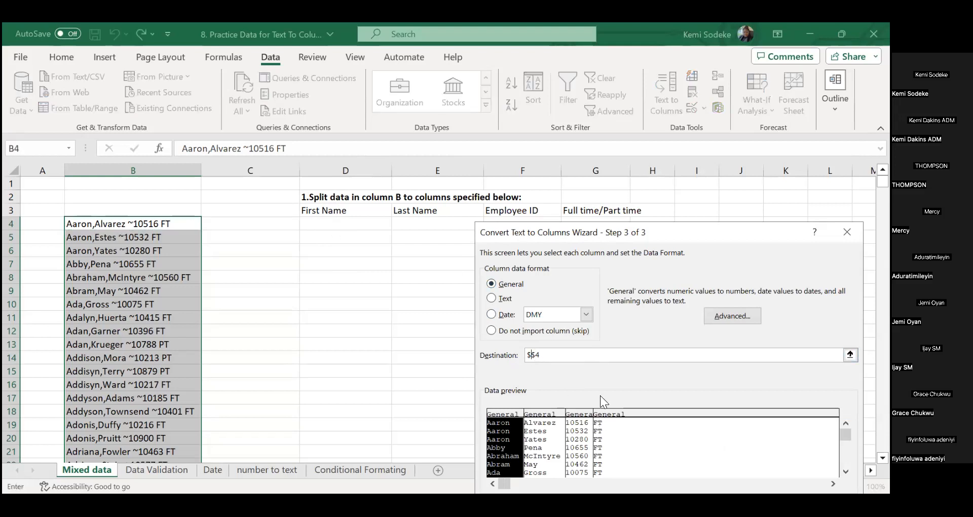
pyautogui.write('D')
pyautogui.moveTo(717, 226); pyautogui.dragTo(709, 223)
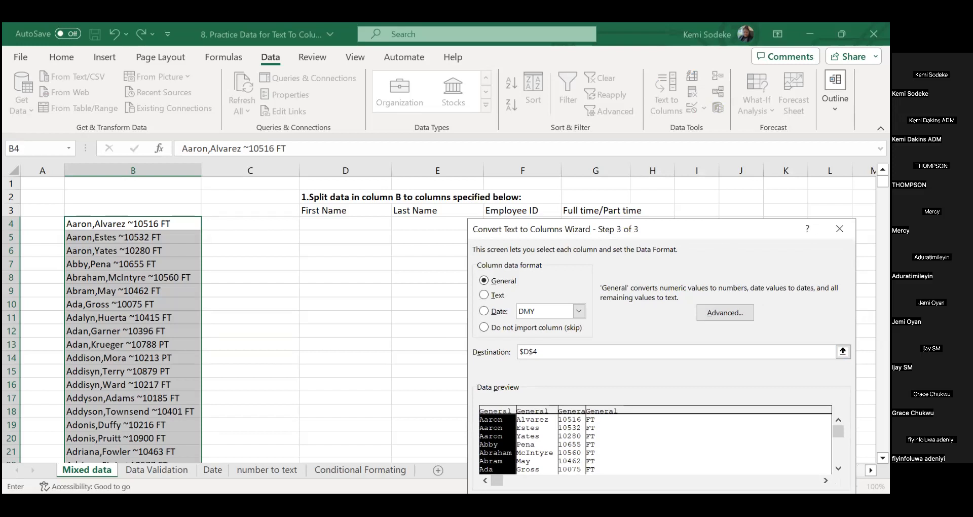
pyautogui.press('Return')
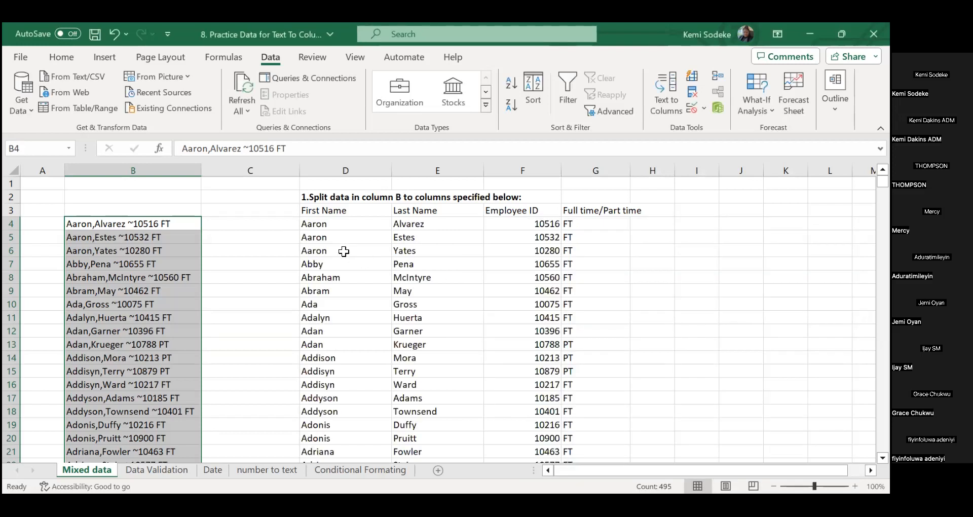
# Step: Check the split values in columns D to G against the original records in column B
pyautogui.moveTo(315, 224); pyautogui.dragTo(436, 237)
pyautogui.moveTo(604, 261); pyautogui.dragTo(604, 361)
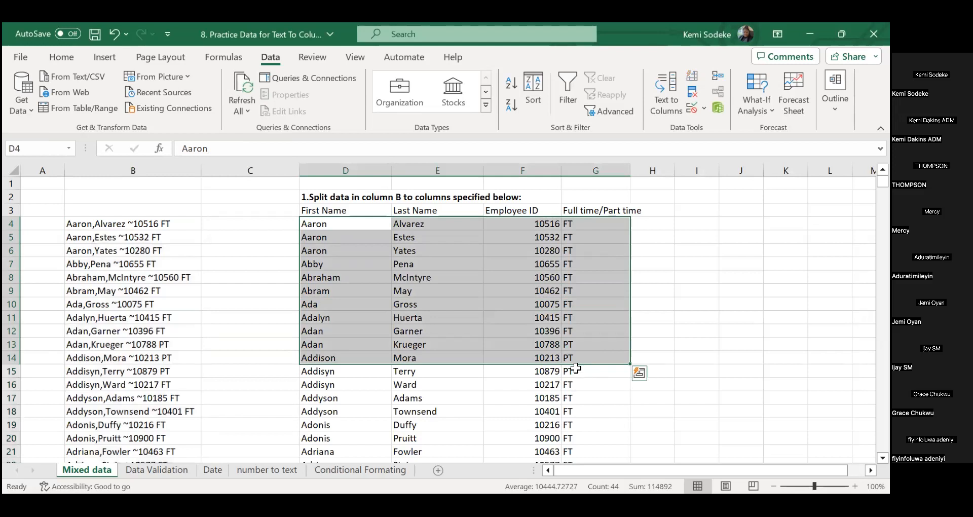
pyautogui.click(654, 305)
pyautogui.scroll(-1, 556, 363)
pyautogui.scroll(-2, 556, 362)
pyautogui.scroll(3, 556, 363)
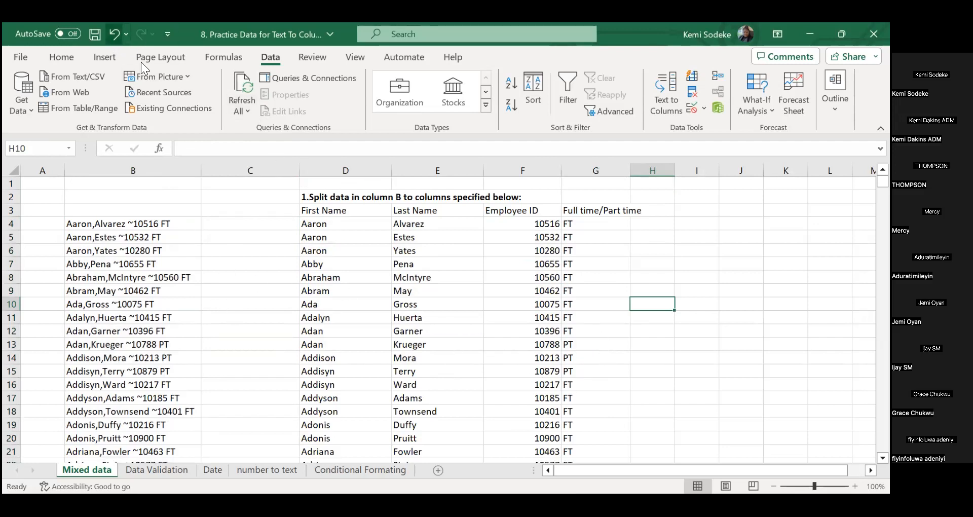
pyautogui.click(186, 249)
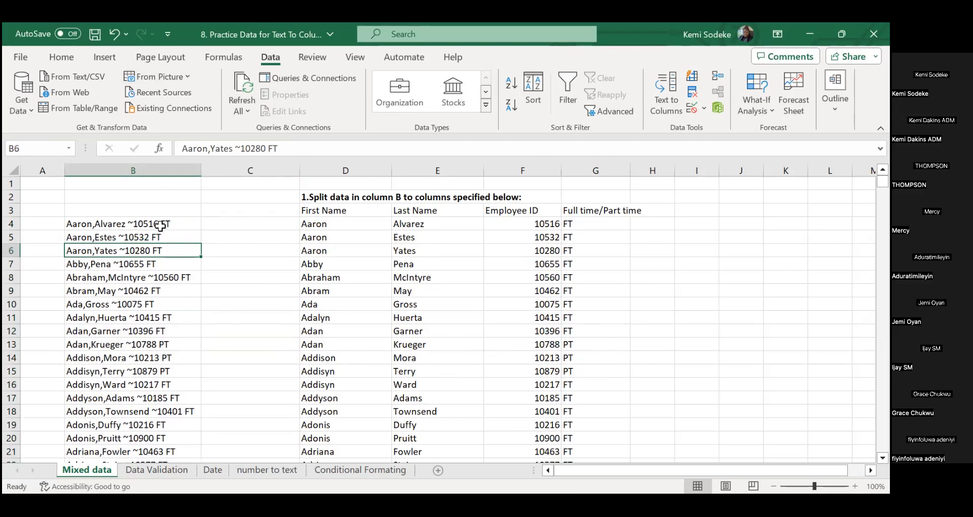
# Step: Copy column B from the Mixed data sheet and paste it into column C of a new sheet
pyautogui.click(140, 170)
pyautogui.rightClick(143, 171)
pyautogui.click(176, 224)
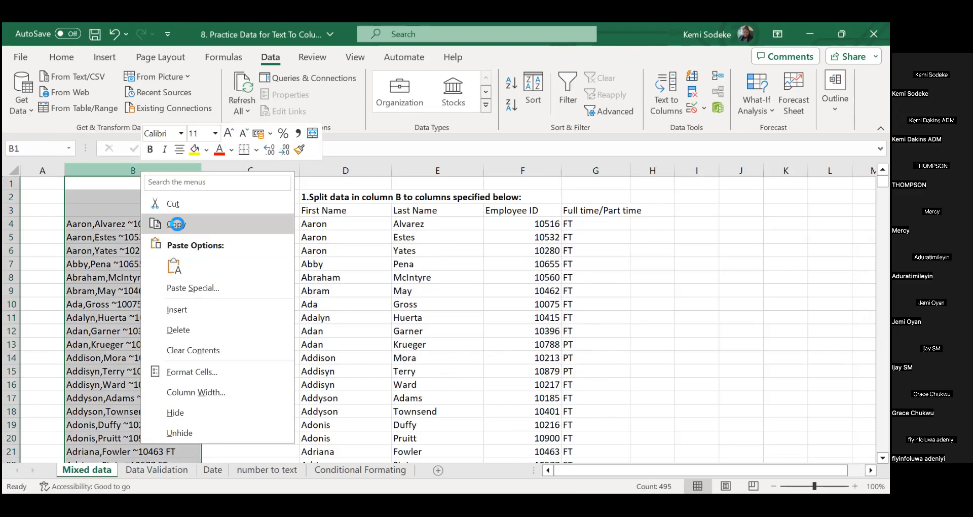
pyautogui.click(438, 470)
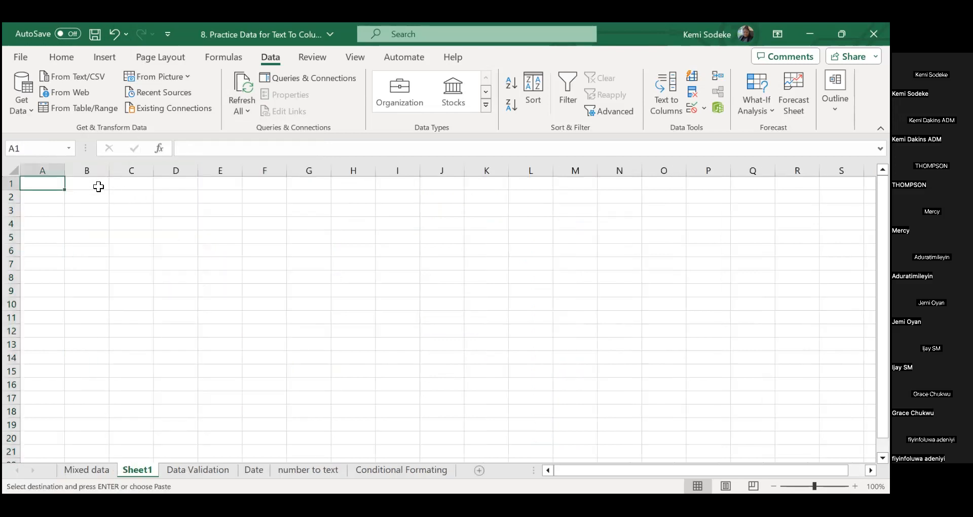
pyautogui.click(141, 187)
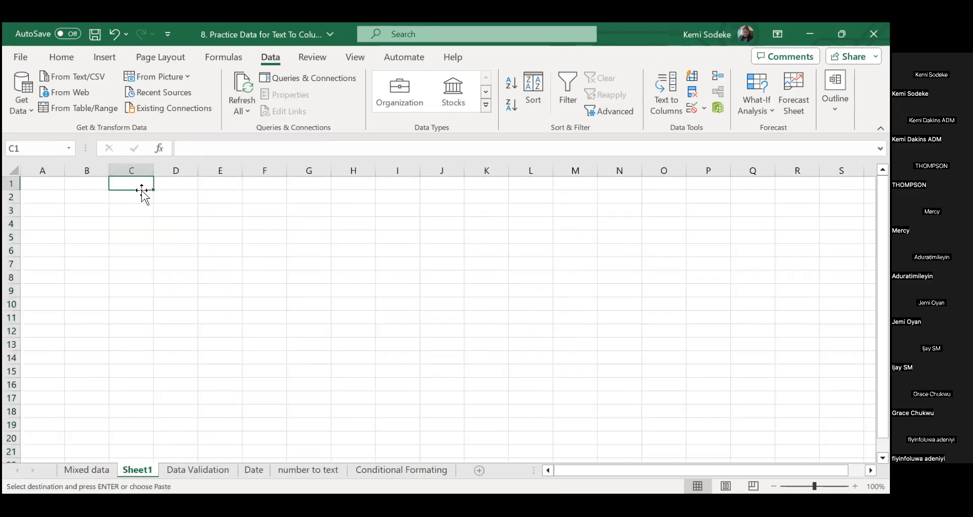
pyautogui.rightClick(172, 179)
pyautogui.click(218, 302)
# Step: Open Find for the copied records in column C and enter ~ as the search text
pyautogui.moveTo(193, 224); pyautogui.dragTo(193, 408)
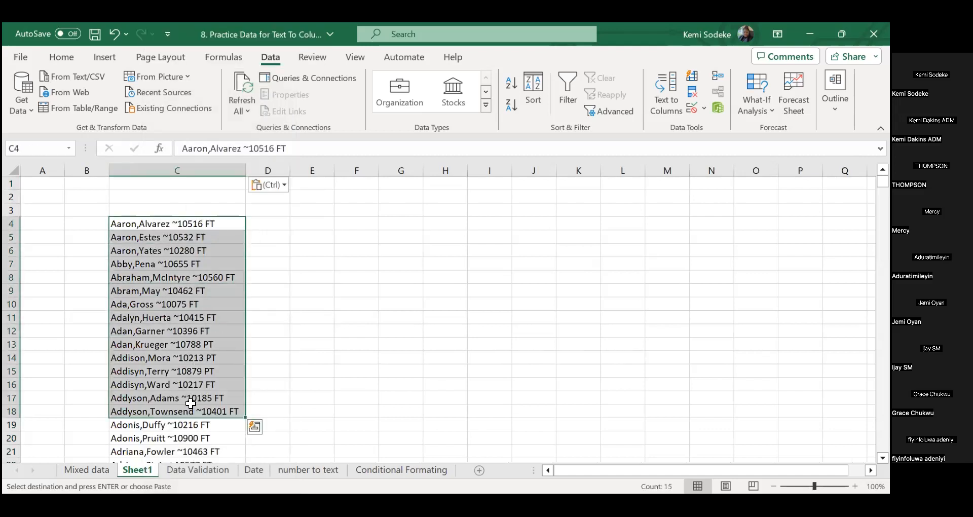
pyautogui.hotkey('ctrl', 'shift', 'Down')
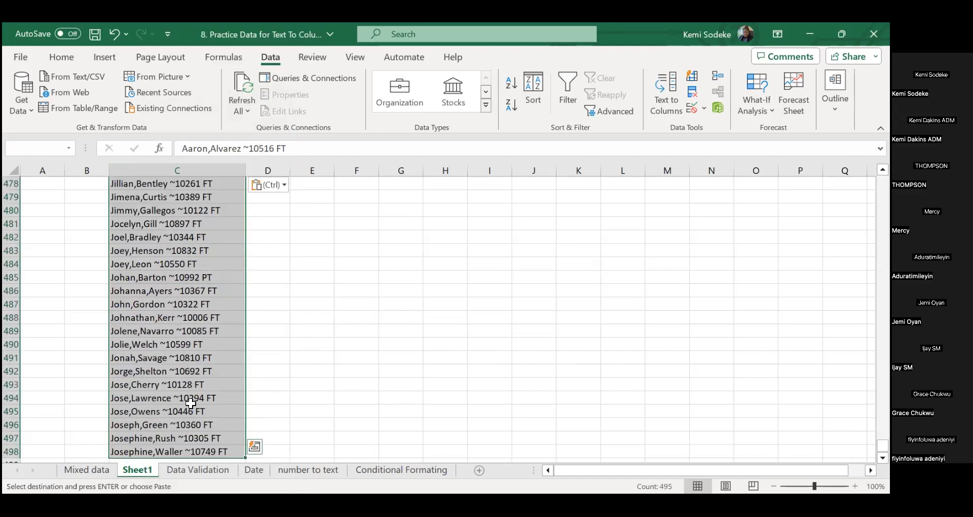
pyautogui.hotkey('ctrl', 'f')
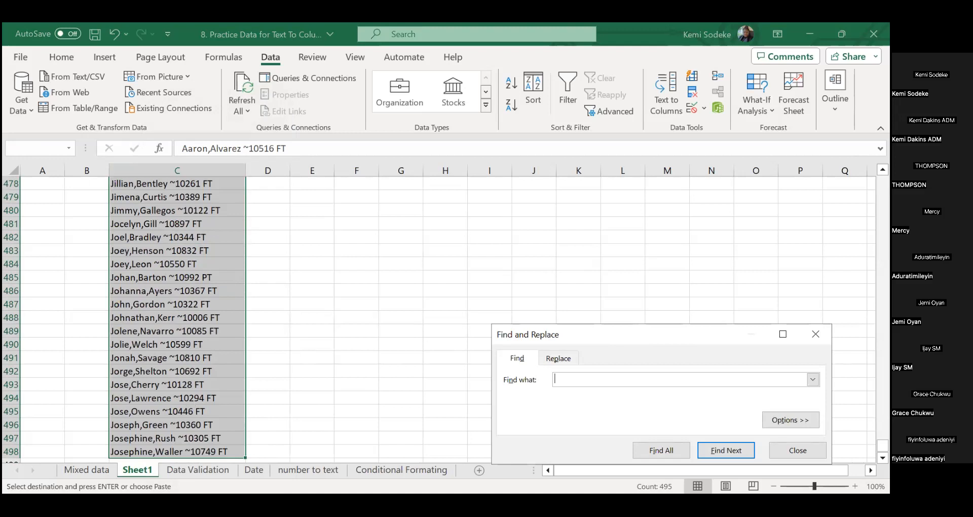
pyautogui.click(312, 371)
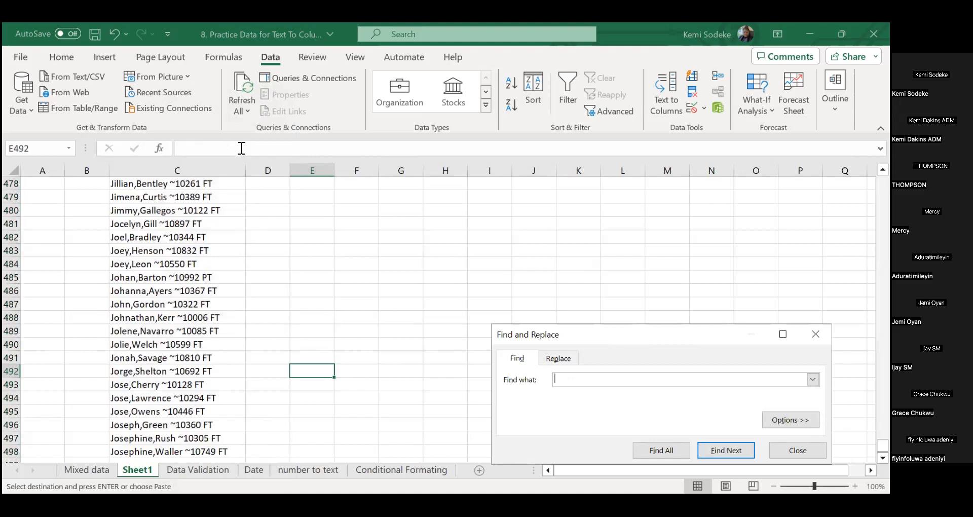
pyautogui.hotkey('ctrl', 'z')
pyautogui.click(236, 148)
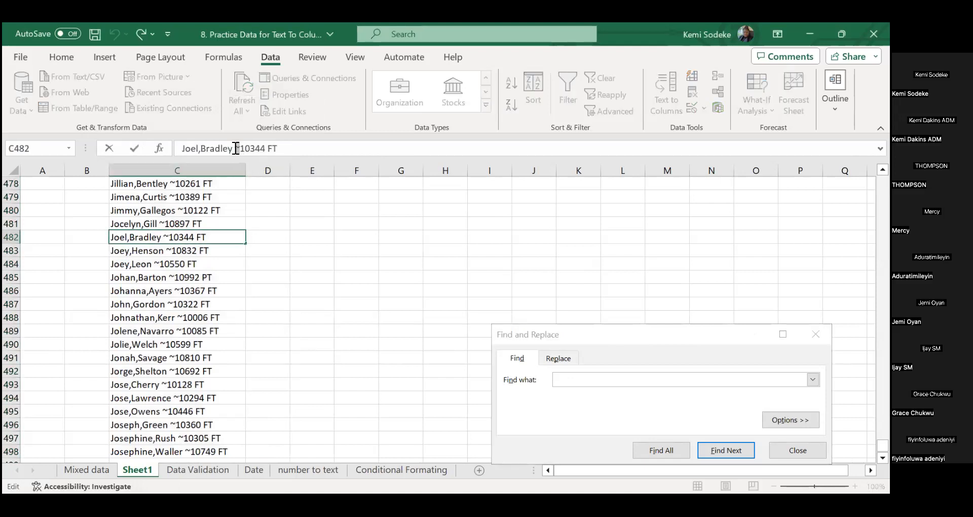
pyautogui.click(585, 381)
pyautogui.write('~')
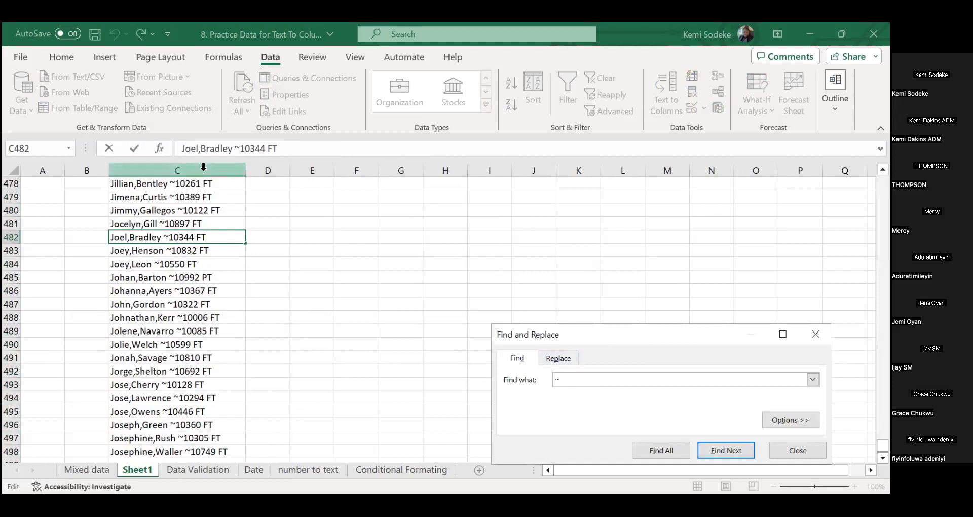
# Step: Try to replace every ~ in column C with a ~ preceded by a run of spaces
pyautogui.click(203, 167)
pyautogui.click(557, 360)
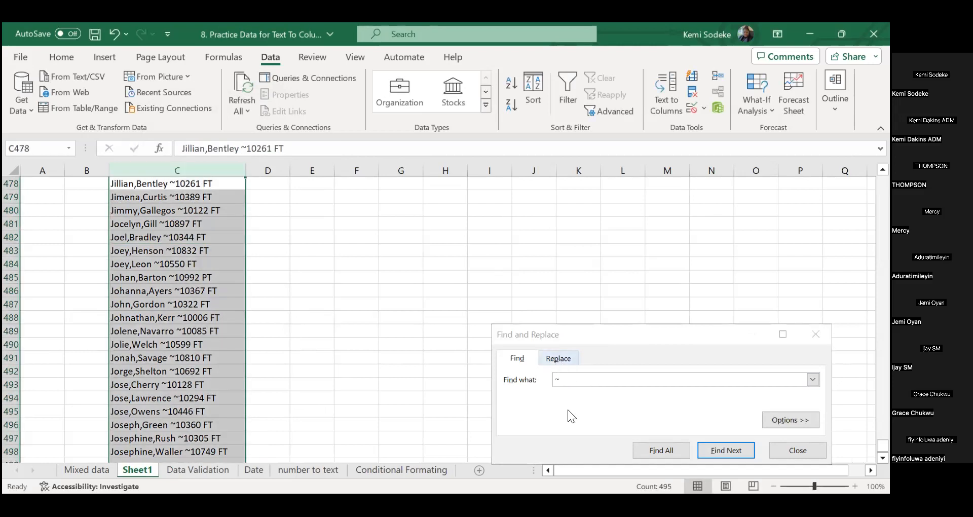
pyautogui.click(580, 402)
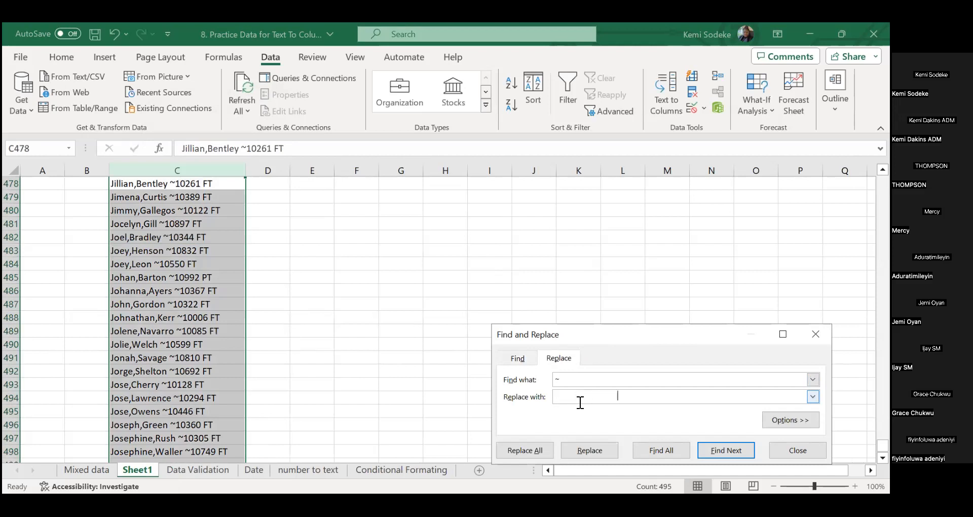
pyautogui.write('~')
pyautogui.click(520, 451)
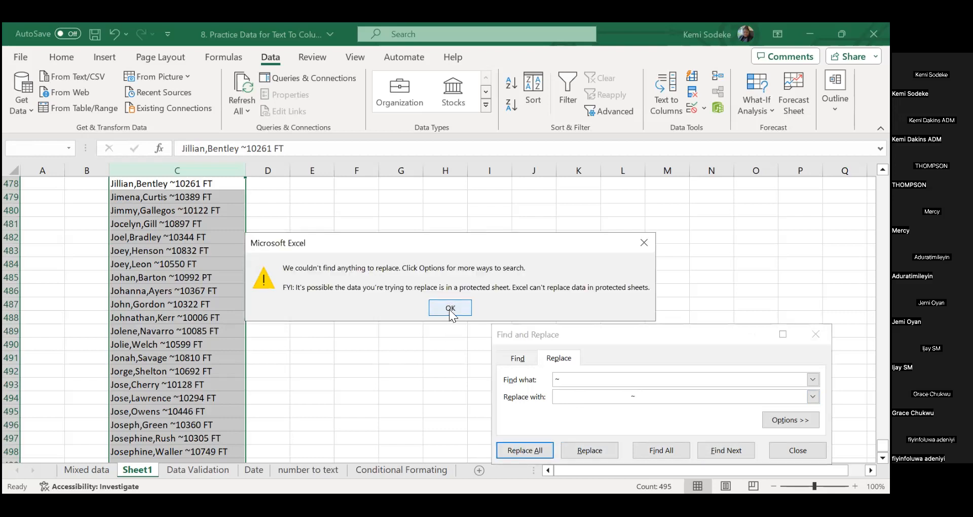
pyautogui.click(450, 308)
# Step: Retry the replacement of all ~ characters across column C with the space-padded ~, and leave Find and Replace
pyautogui.click(573, 380)
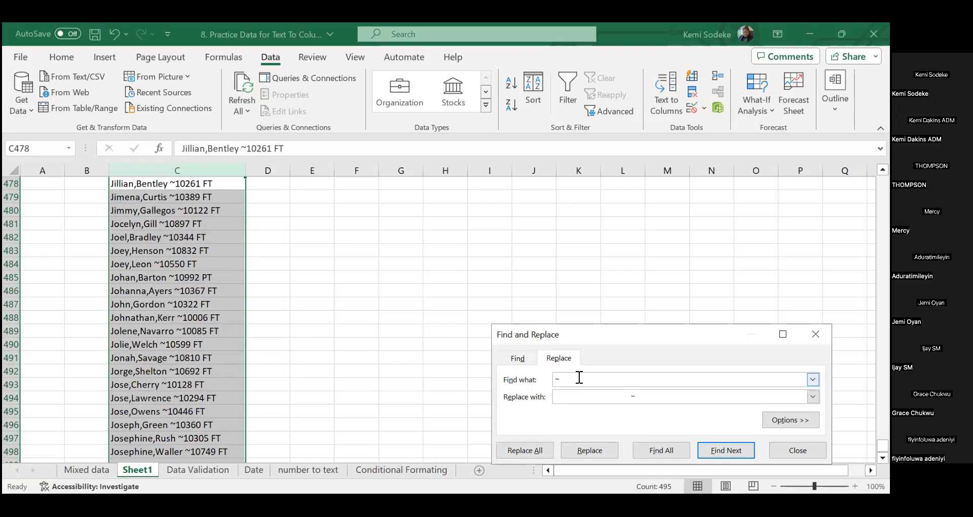
pyautogui.click(641, 395)
pyautogui.click(315, 304)
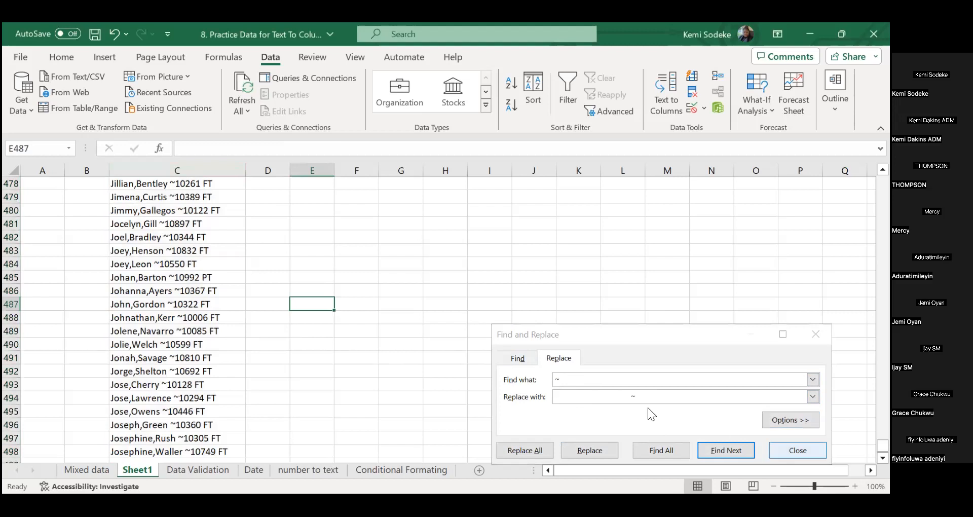
pyautogui.click(516, 361)
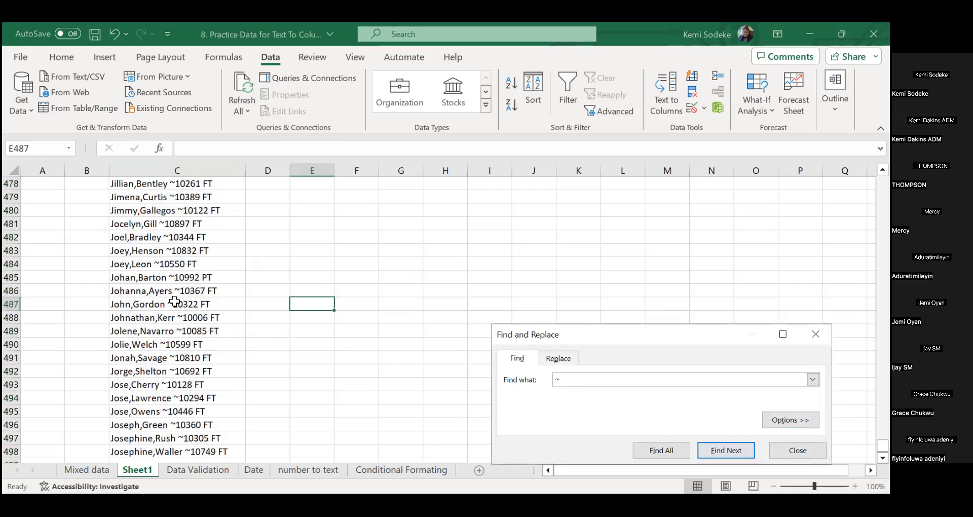
pyautogui.click(177, 170)
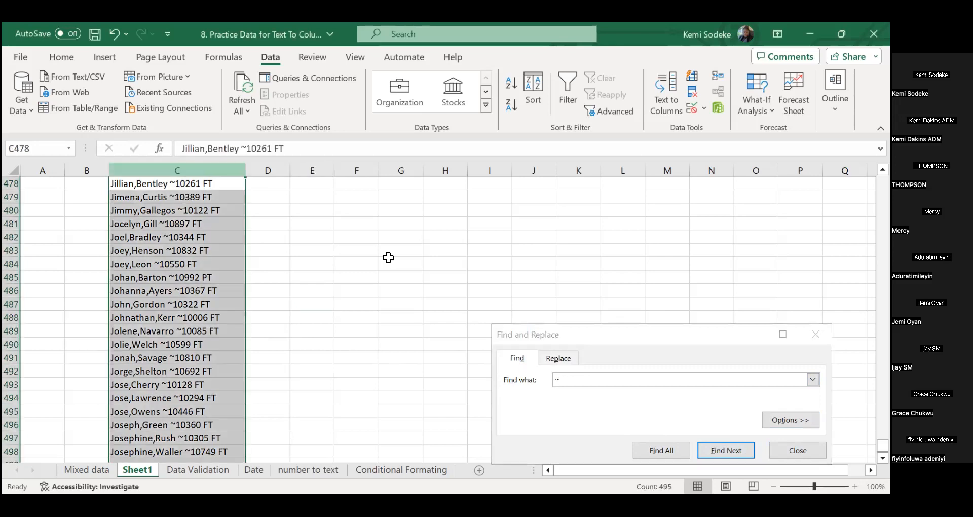
pyautogui.click(558, 359)
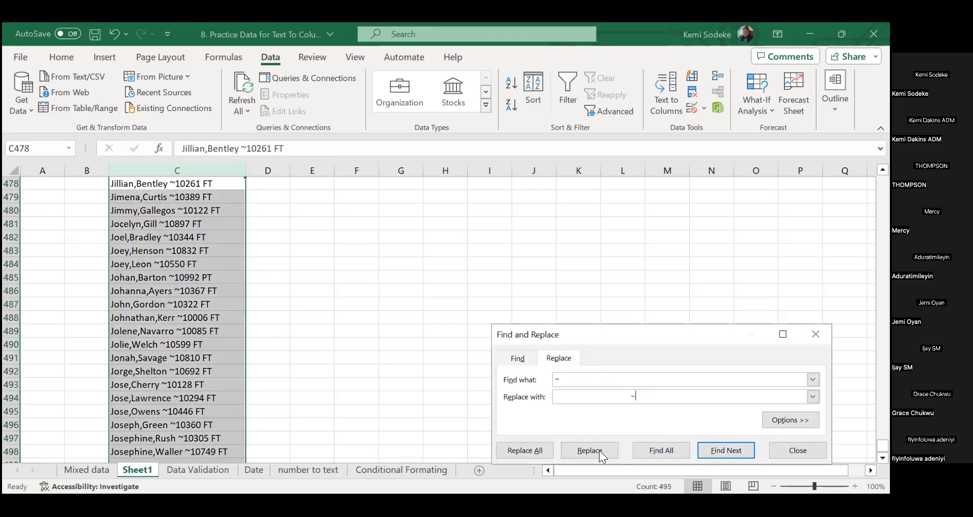
pyautogui.click(535, 450)
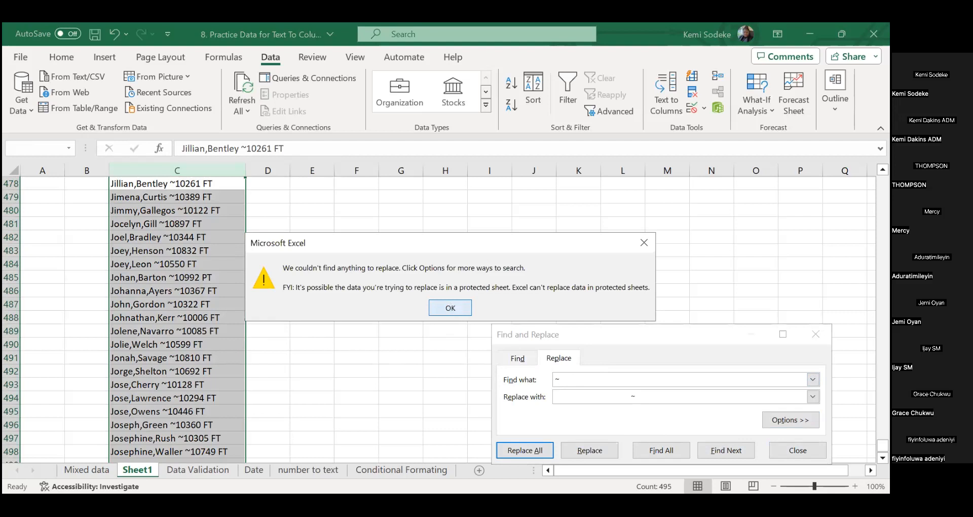
pyautogui.click(450, 307)
pyautogui.press('Escape')
# Step: Start Text to Columns on all column C records from C4 down, using the Fixed width data type
pyautogui.click(355, 343)
pyautogui.scroll(11, 200, 391)
pyautogui.click(206, 315)
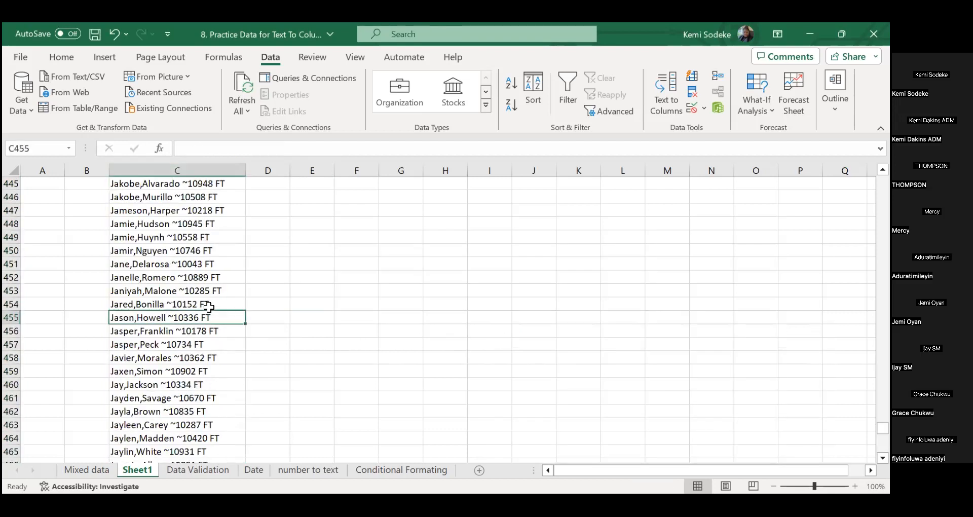
pyautogui.scroll(4, 188, 355)
pyautogui.scroll(20, 169, 381)
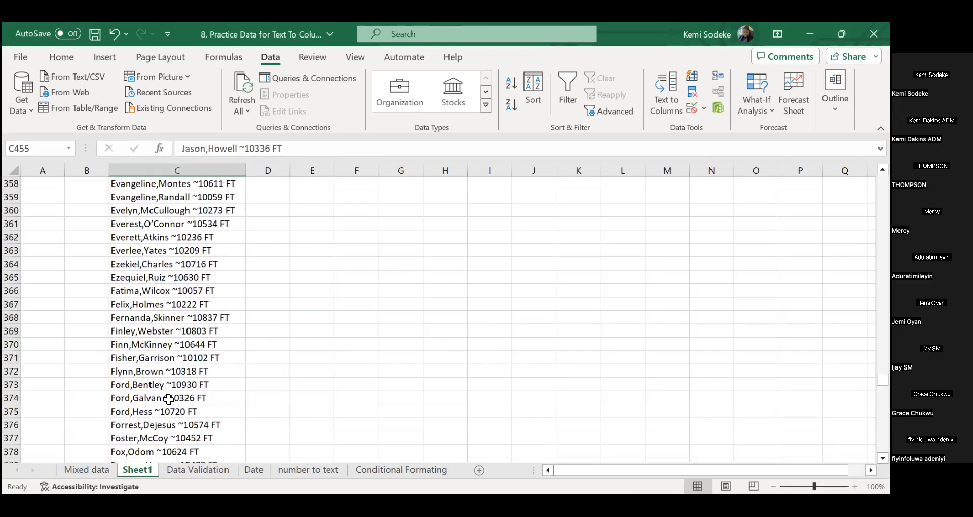
pyautogui.click(112, 295)
pyautogui.moveTo(882, 370); pyautogui.dragTo(883, 185)
pyautogui.scroll(2, 243, 198)
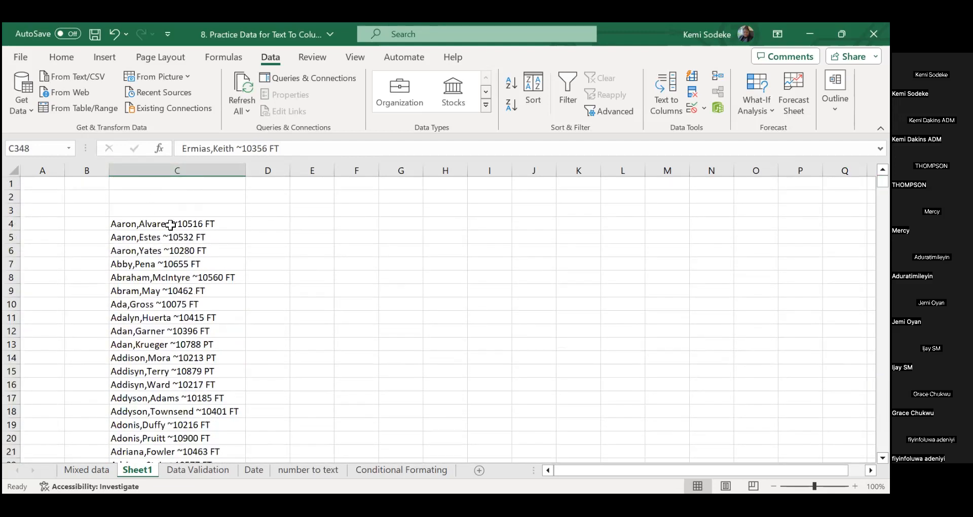
pyautogui.moveTo(170, 223); pyautogui.dragTo(169, 379)
pyautogui.hotkey('ctrl', 'shift', 'Down')
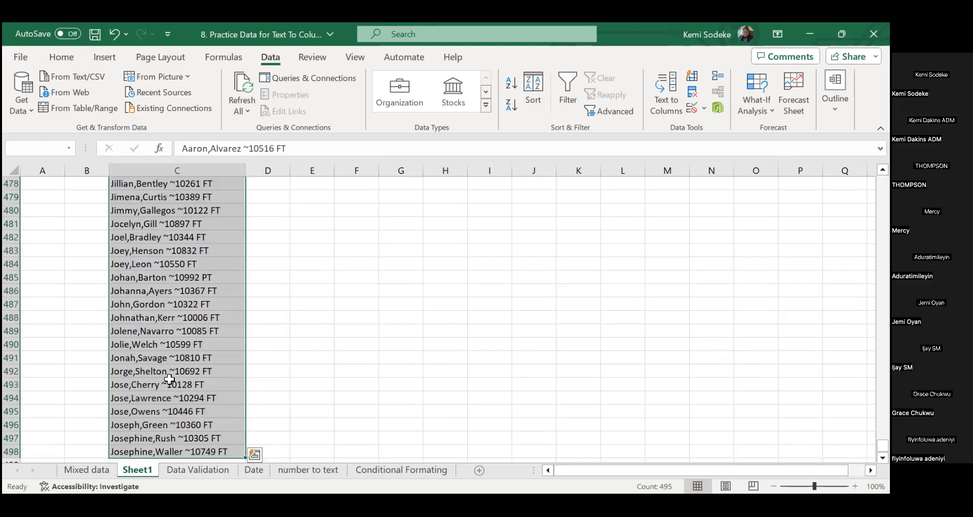
pyautogui.click(666, 94)
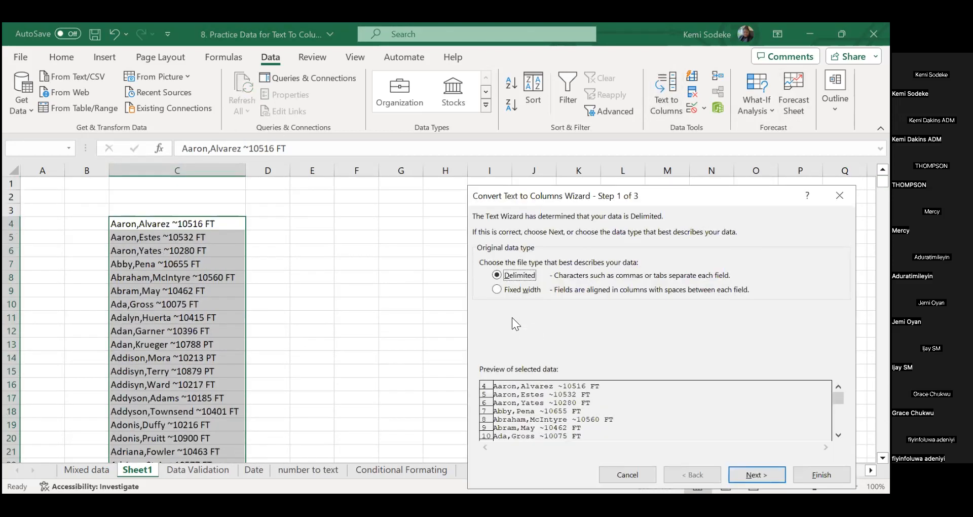
pyautogui.click(497, 293)
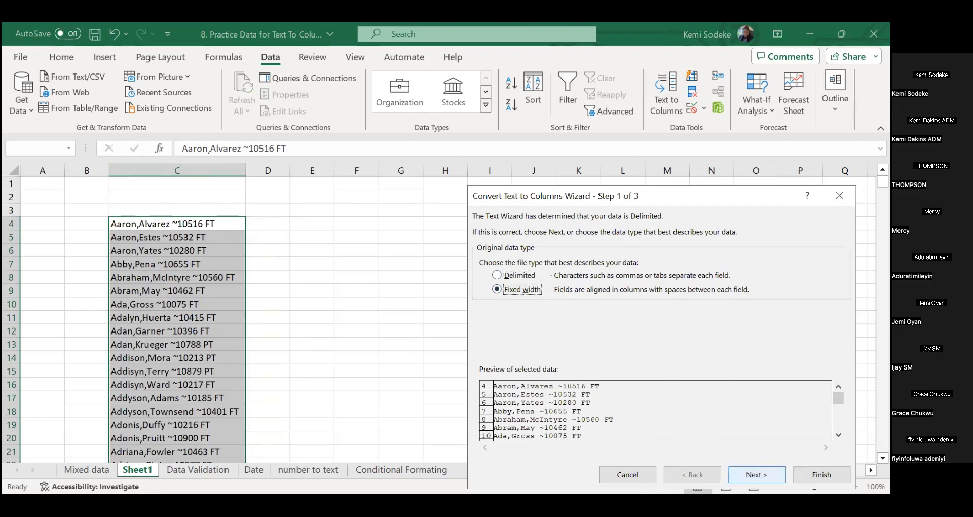
pyautogui.click(757, 474)
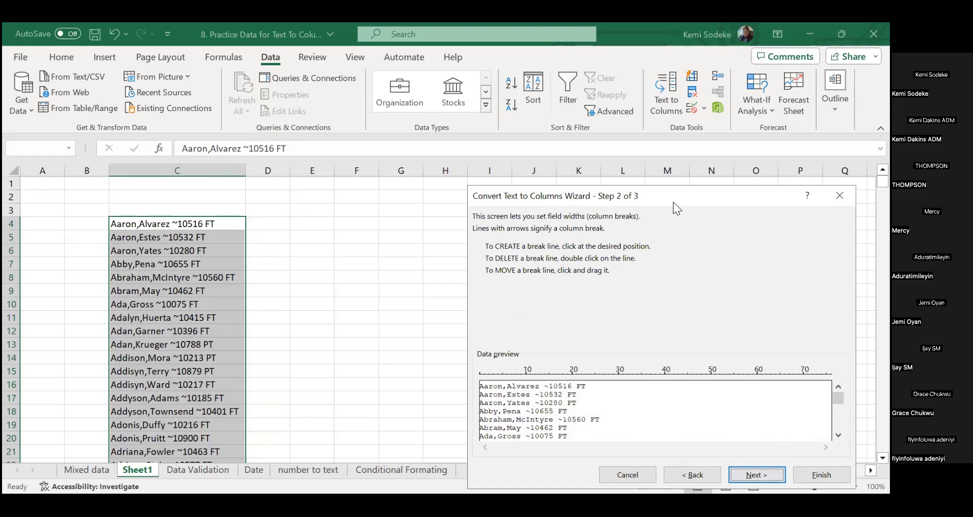
# Step: Add column breaks at about 5, 12 and 19 characters, and finish the conversion with destination $C$4
pyautogui.moveTo(660, 192); pyautogui.dragTo(633, 168)
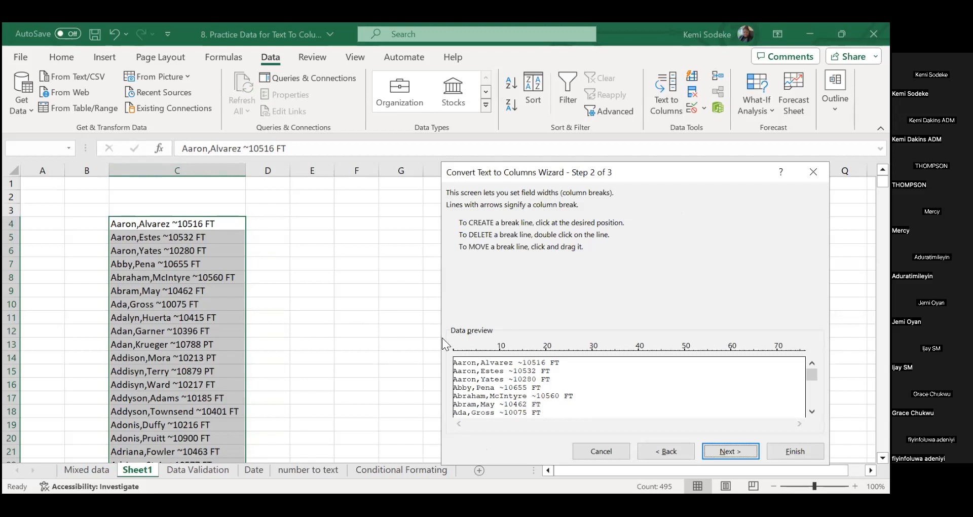
pyautogui.click(542, 380)
pyautogui.click(508, 379)
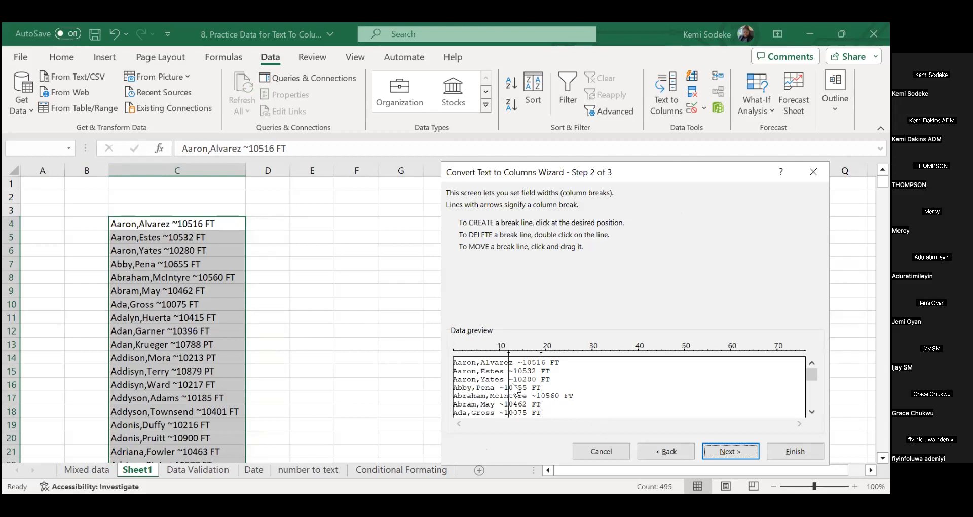
pyautogui.click(476, 381)
pyautogui.click(735, 452)
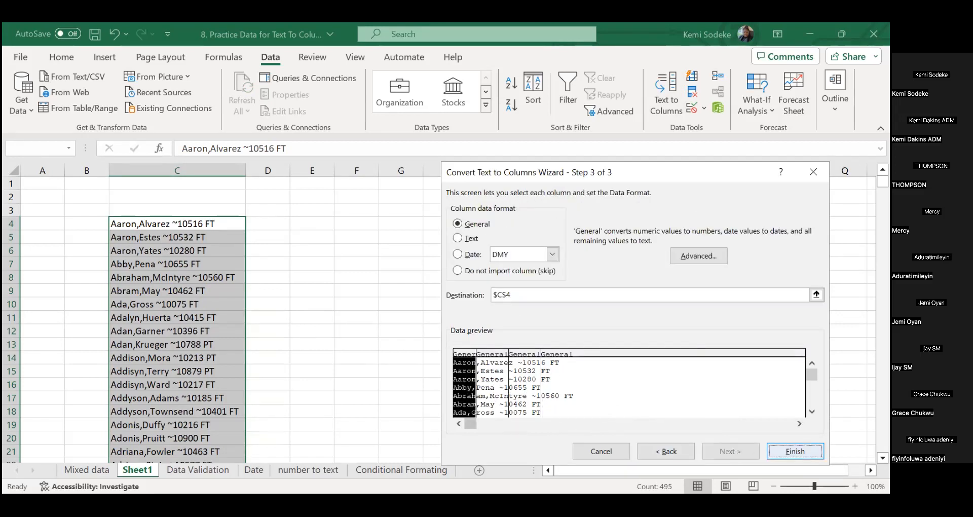
pyautogui.click(778, 451)
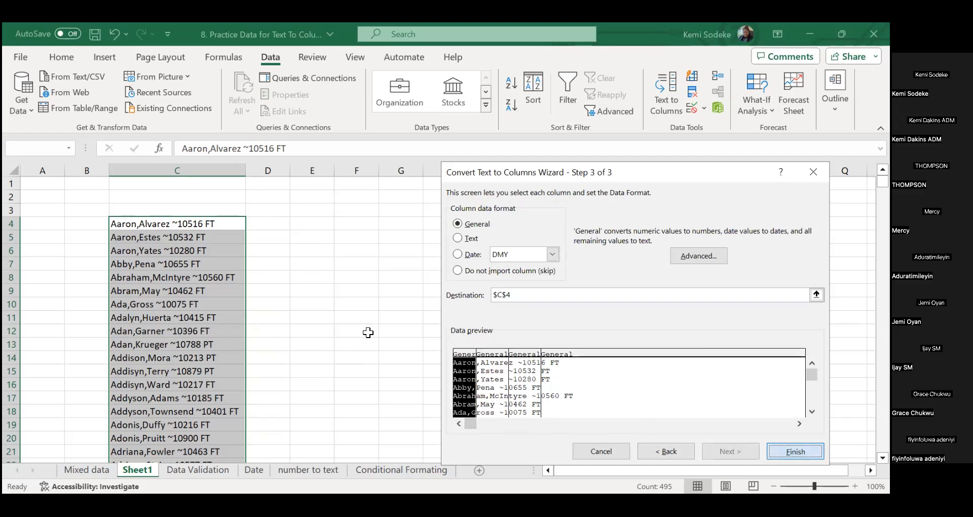
# Step: Review the fixed-width split in columns C to F with column C narrowed, and undo the column width change
pyautogui.scroll(-3, 355, 342)
pyautogui.scroll(3, 309, 346)
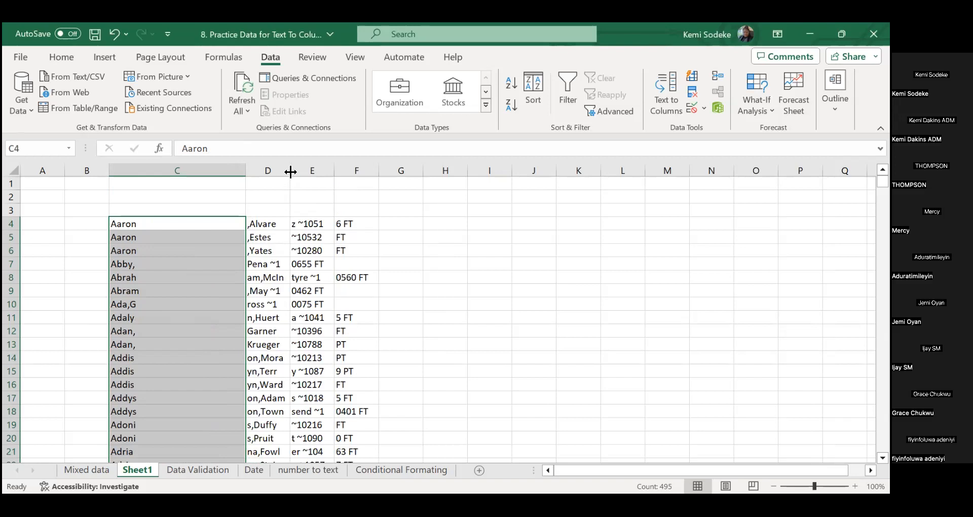
pyautogui.moveTo(244, 172); pyautogui.dragTo(197, 175)
pyautogui.scroll(-6, 270, 355)
pyautogui.scroll(6, 270, 345)
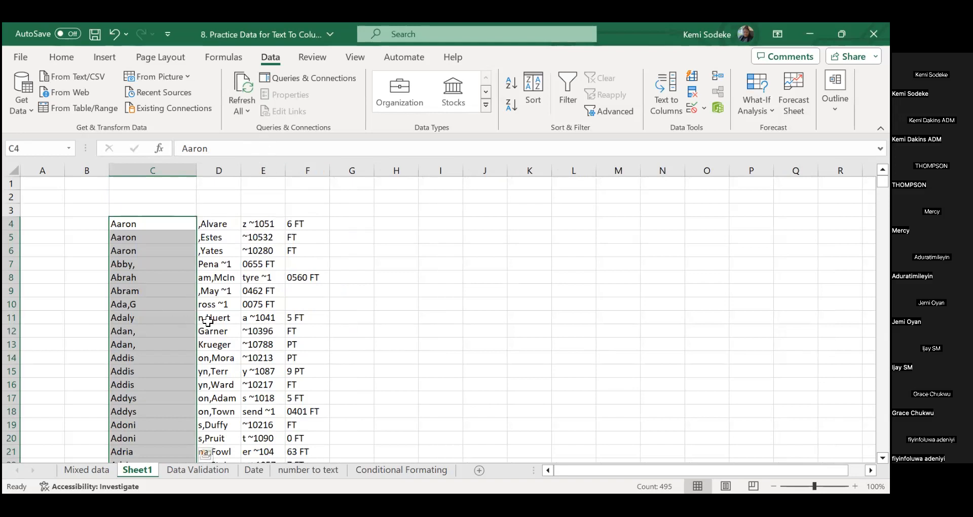
pyautogui.click(113, 34)
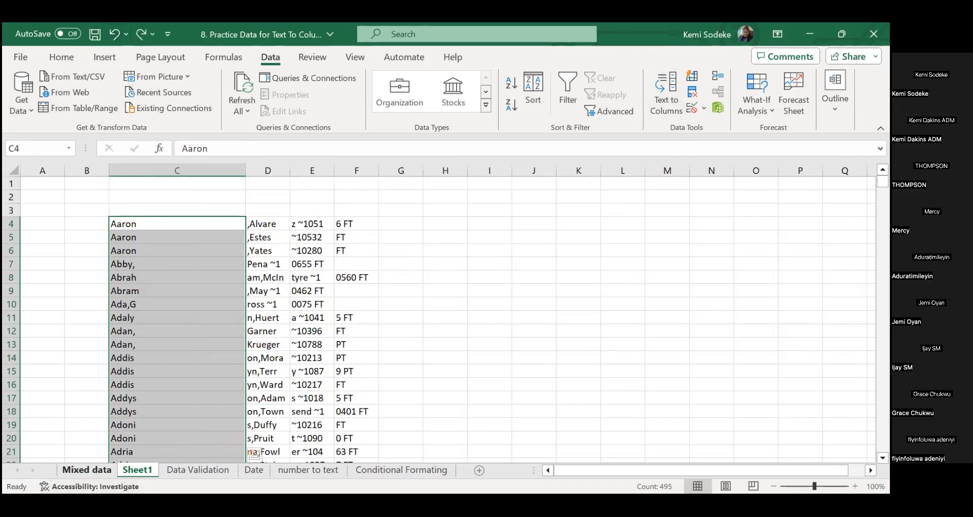
# Step: Return to the Mixed data sheet and review the delimited split in columns D to G
pyautogui.click(87, 470)
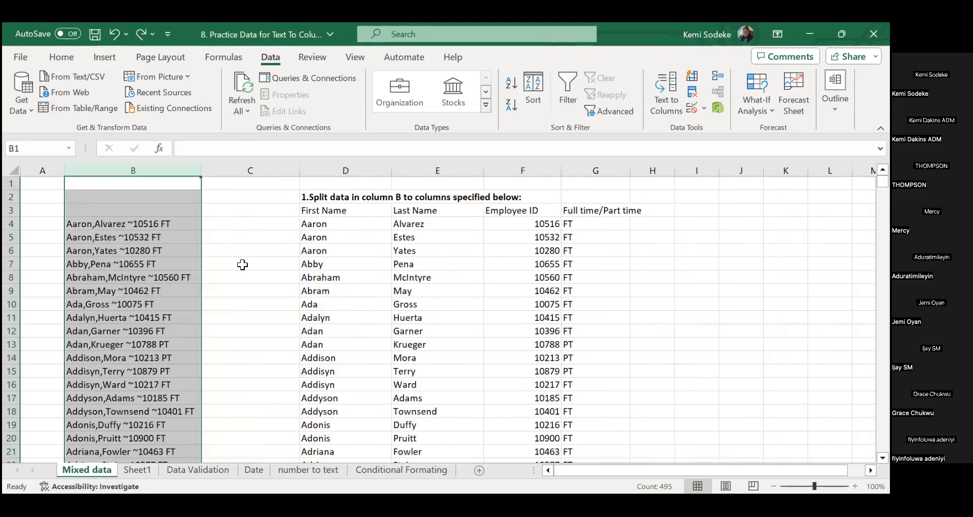
pyautogui.click(637, 257)
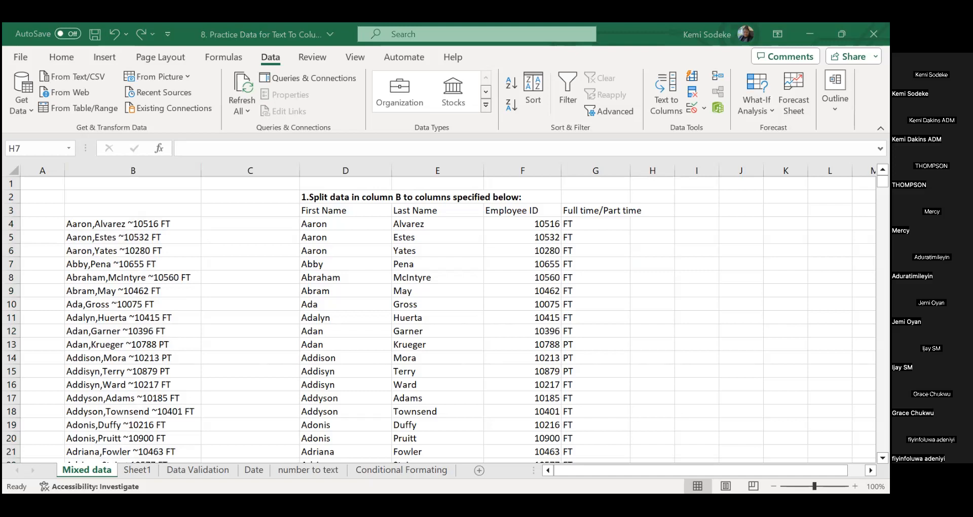
pyautogui.click(580, 231)
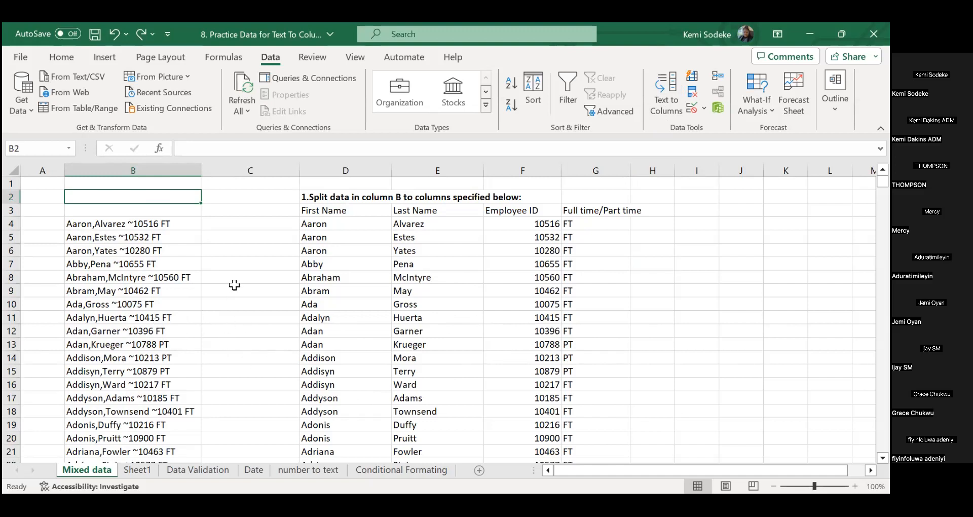
# Step: Examine the comma, space and ~ separators in the combined records in B4, B5 and B10
pyautogui.click(130, 235)
pyautogui.click(131, 223)
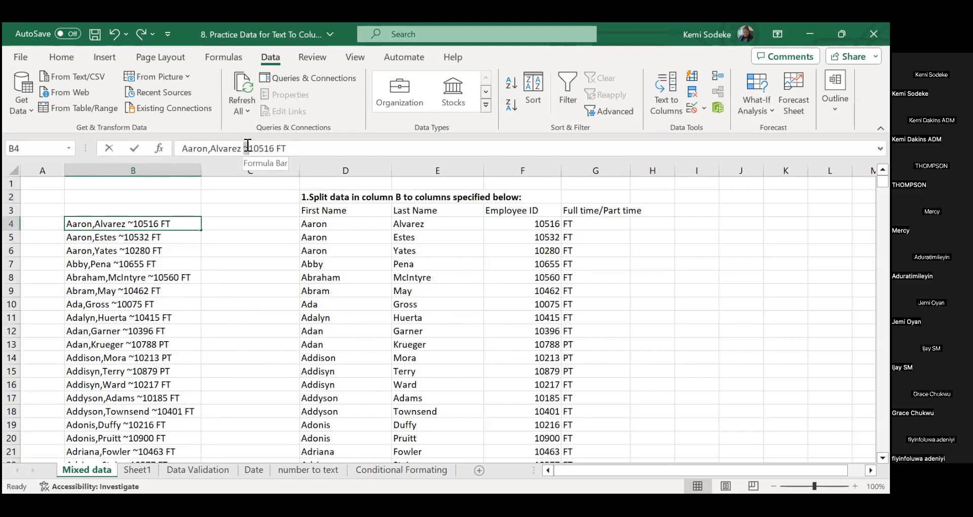
pyautogui.moveTo(244, 148); pyautogui.dragTo(249, 148)
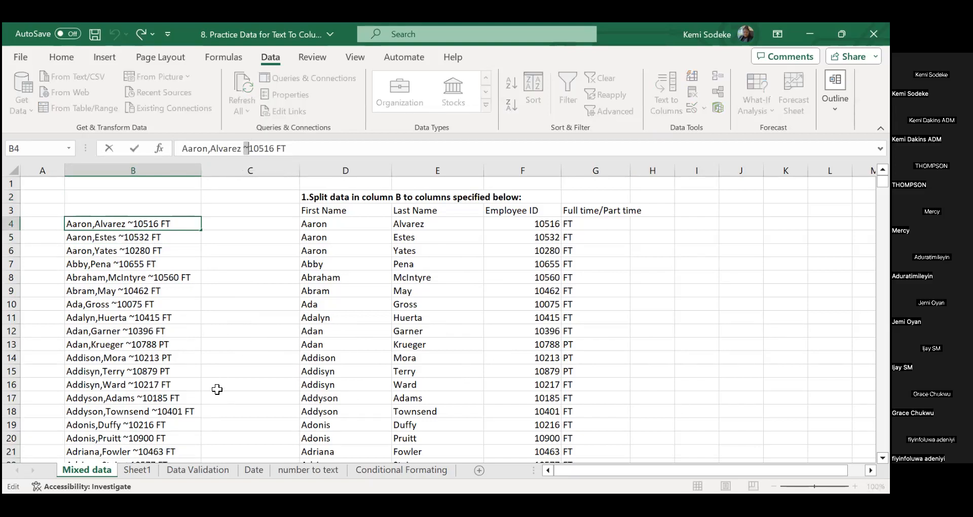
pyautogui.click(106, 242)
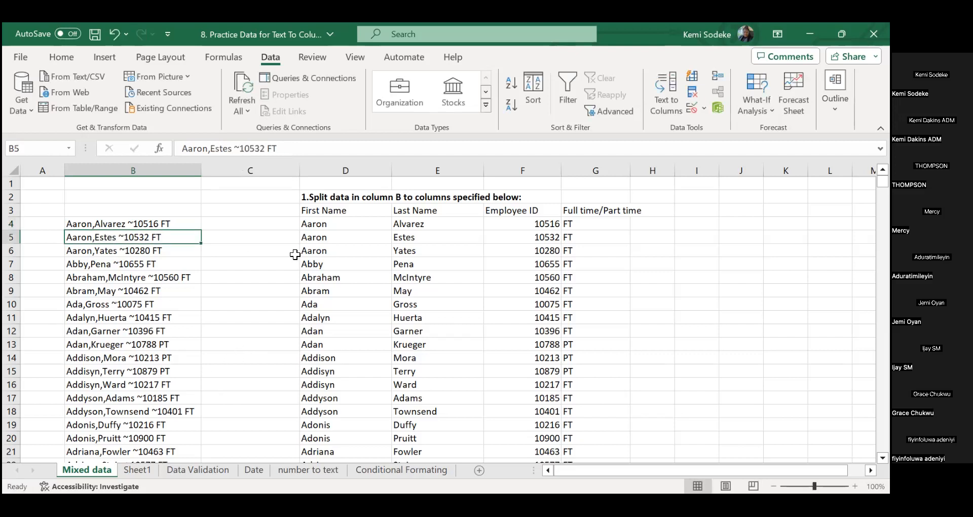
pyautogui.click(242, 148)
pyautogui.click(147, 305)
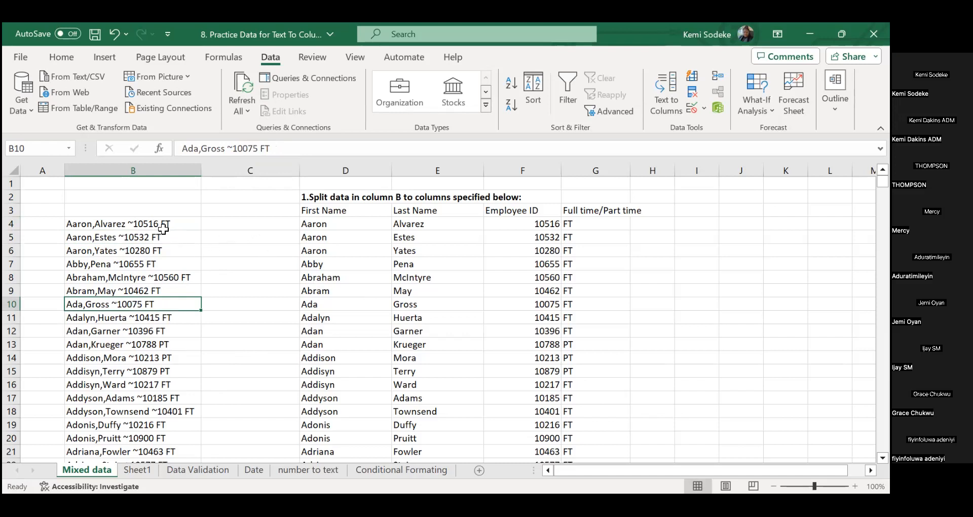
# Step: Replace all FT with #FT in the column B records from B4 down
pyautogui.moveTo(155, 223); pyautogui.dragTo(141, 393)
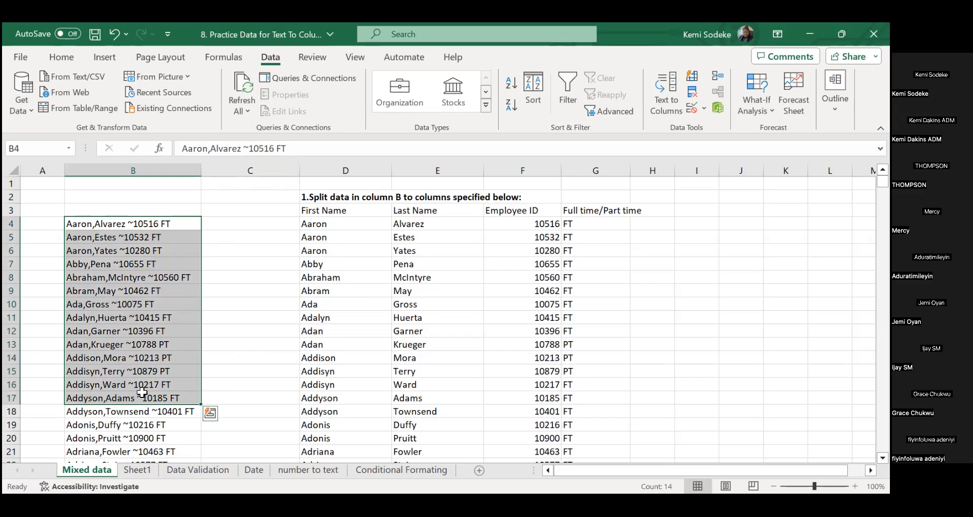
pyautogui.hotkey('ctrl', 'shift', 'Down')
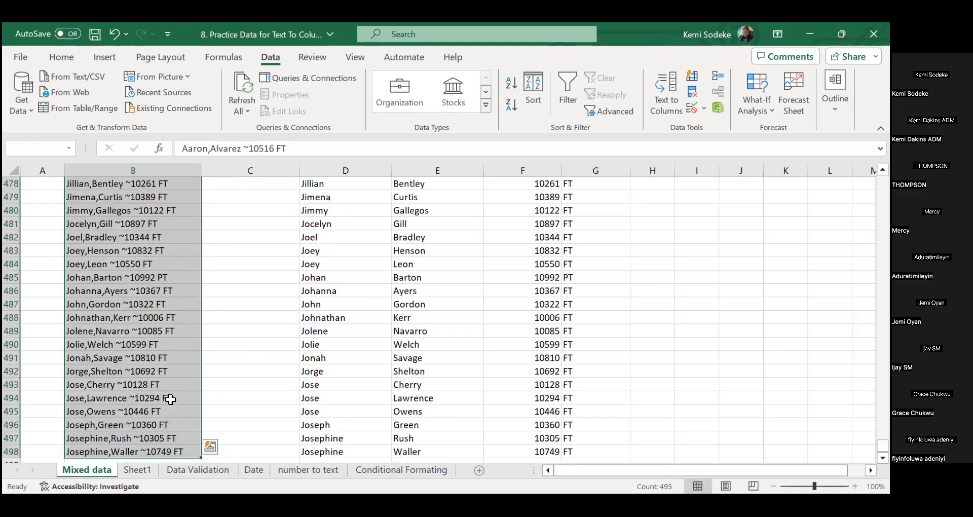
pyautogui.scroll(20, 476, 335)
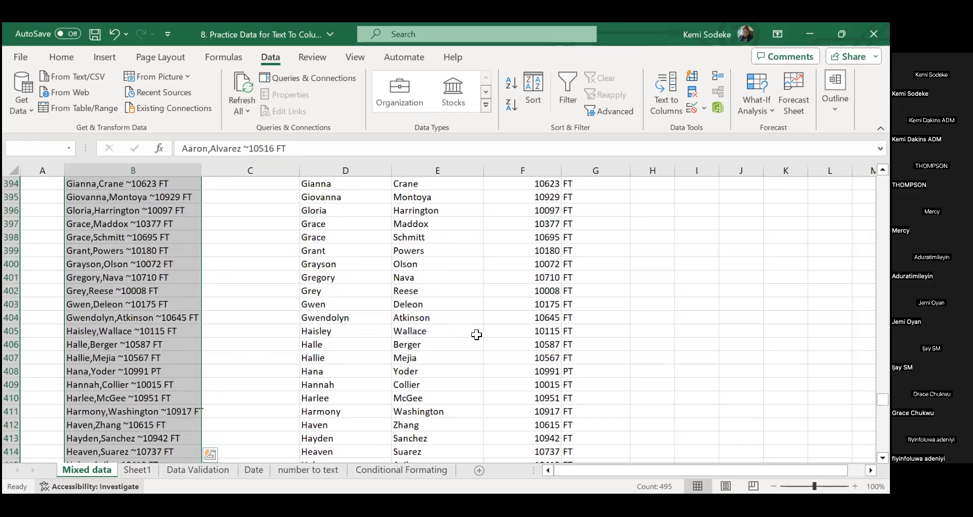
pyautogui.moveTo(883, 400); pyautogui.dragTo(882, 180)
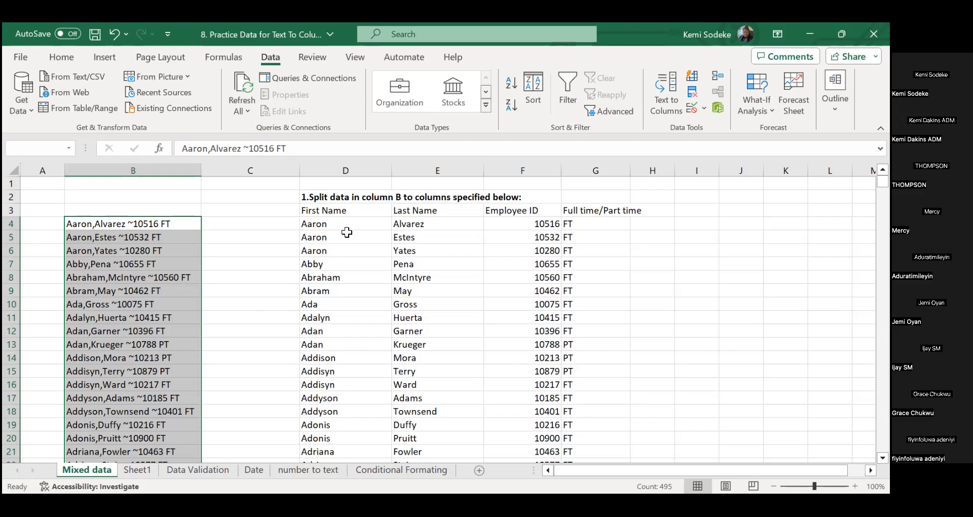
pyautogui.hotkey('ctrl', 'f')
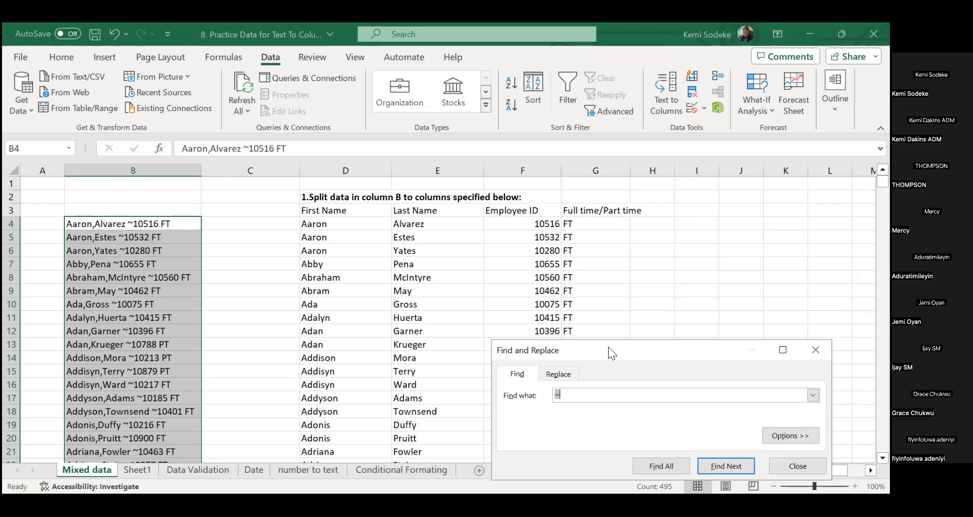
pyautogui.moveTo(608, 341); pyautogui.dragTo(633, 261)
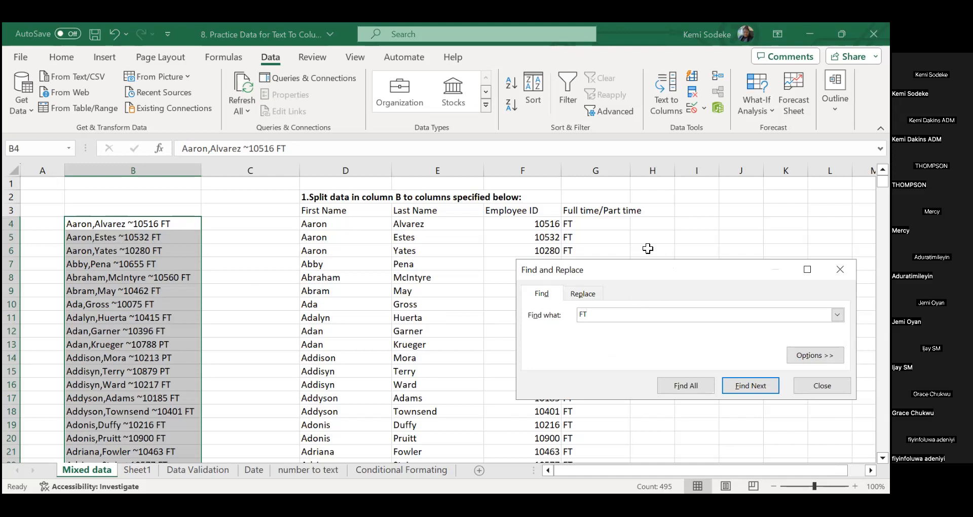
pyautogui.click(590, 294)
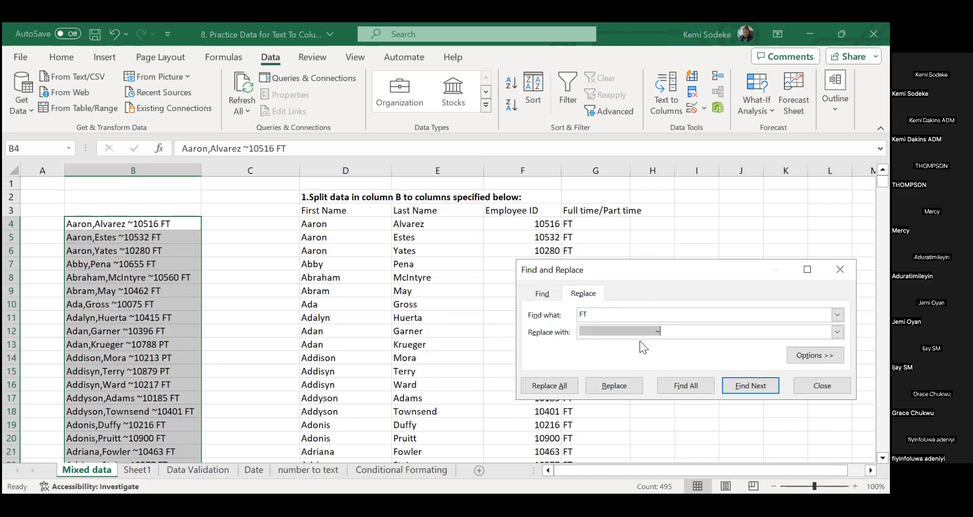
pyautogui.press('BackSpace')
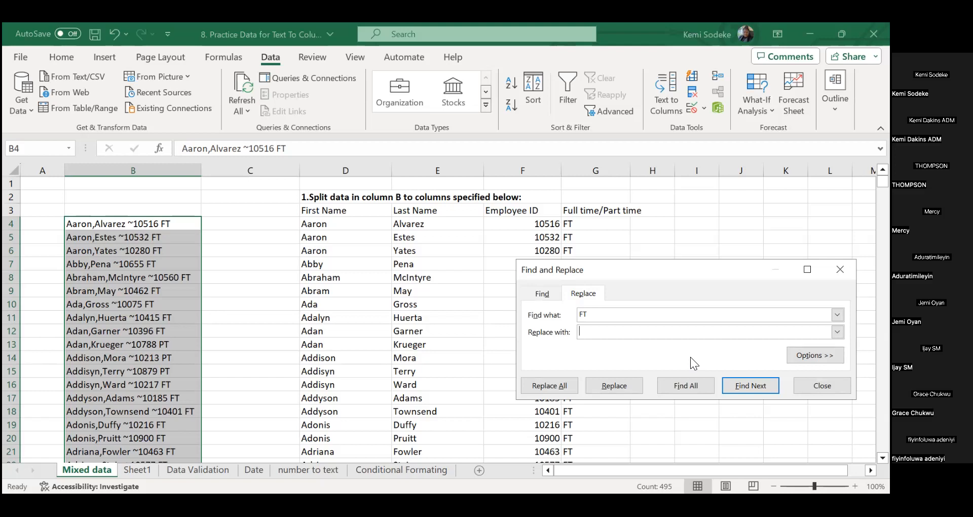
pyautogui.write('#')
pyautogui.write('Ft')
pyautogui.write('T')
pyautogui.click(560, 389)
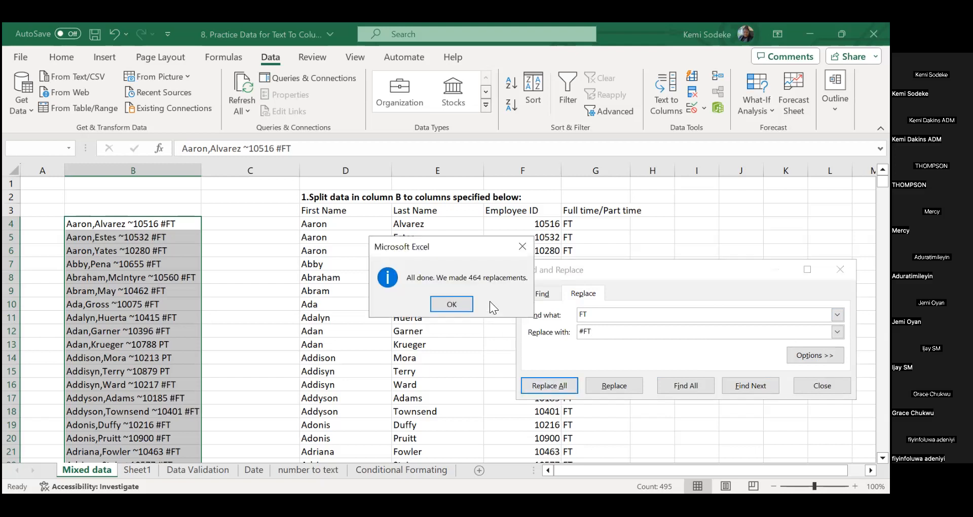
pyautogui.press('Return')
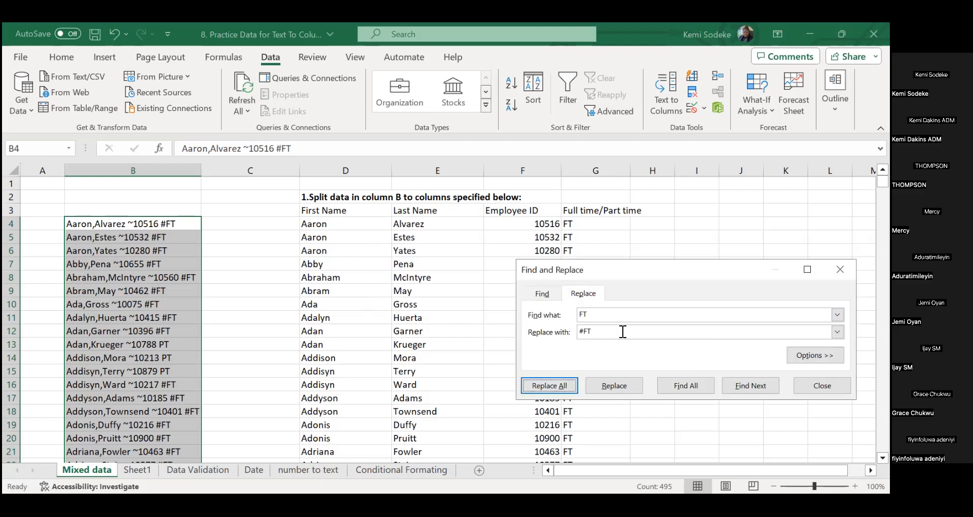
# Step: Replace all PT with #PT in the same column B records, and close Find and Replace
pyautogui.click(583, 311)
pyautogui.press('BackSpace')
pyautogui.write('P')
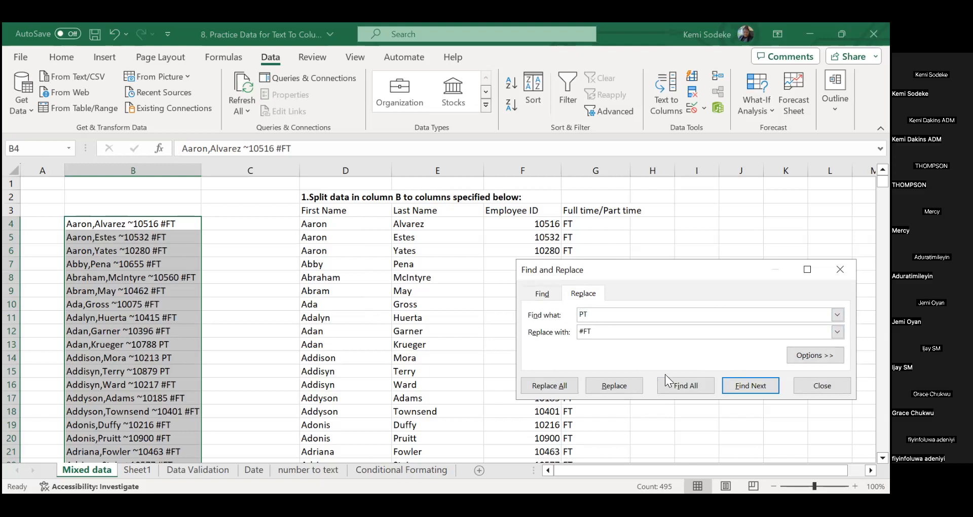
pyautogui.click(586, 330)
pyautogui.press('BackSpace')
pyautogui.write('P')
pyautogui.click(552, 385)
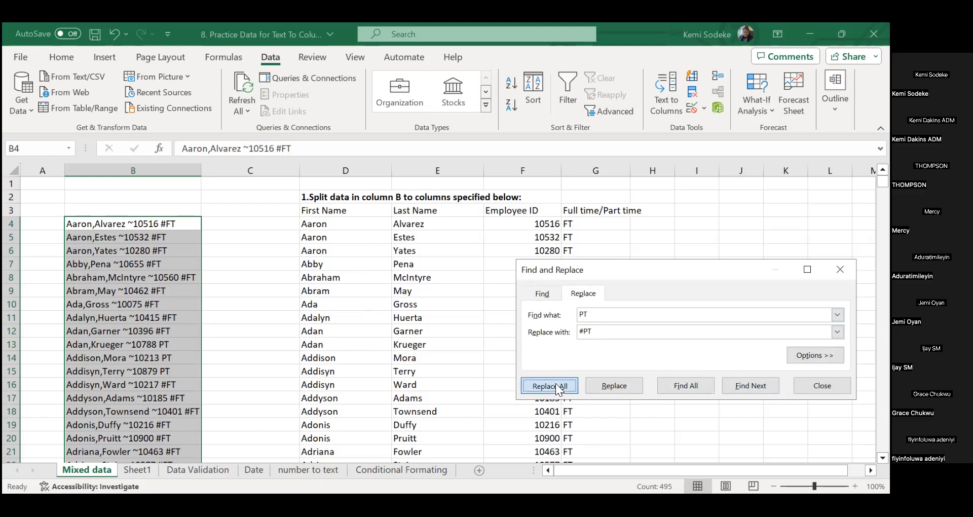
pyautogui.click(452, 304)
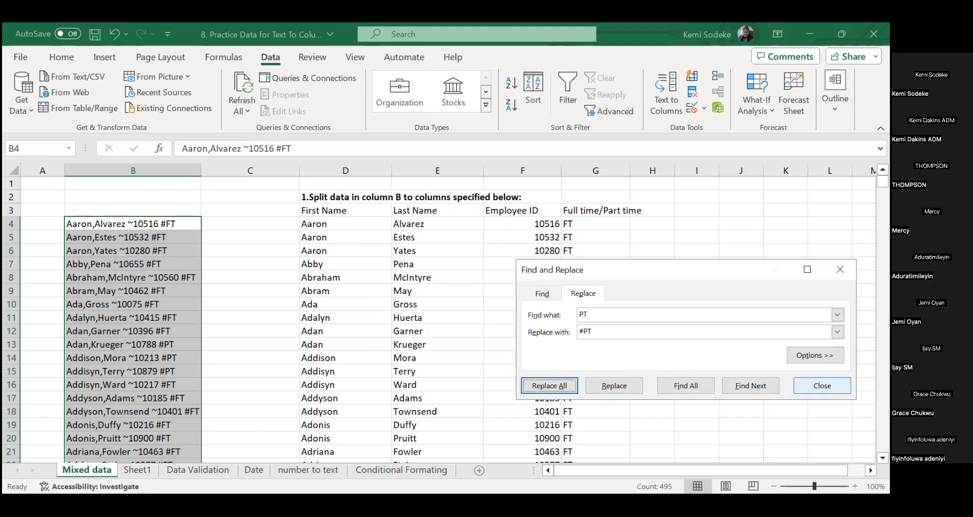
pyautogui.click(822, 386)
# Step: Clear the existing split results in columns D to G from row 4 down
pyautogui.moveTo(314, 223); pyautogui.dragTo(581, 381)
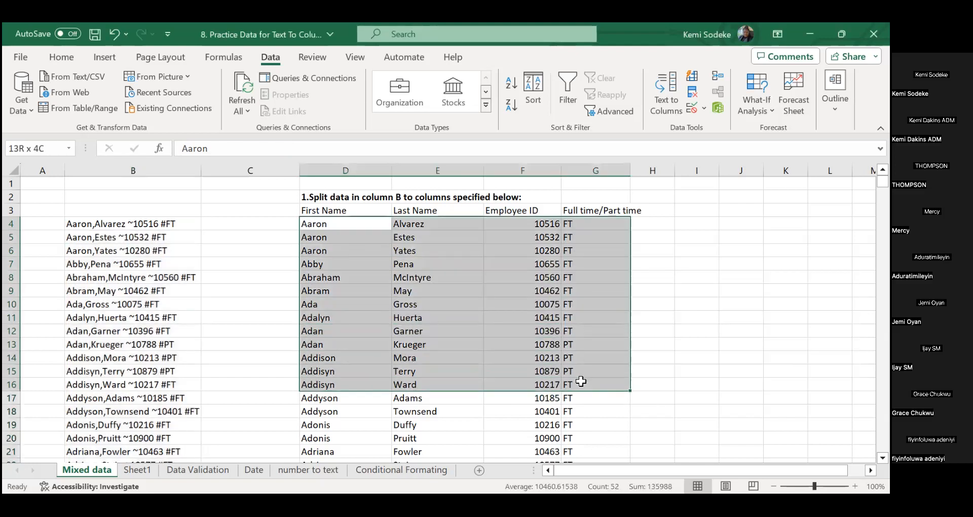
pyautogui.hotkey('ctrl', 'shift', 'Down')
pyautogui.press('Delete')
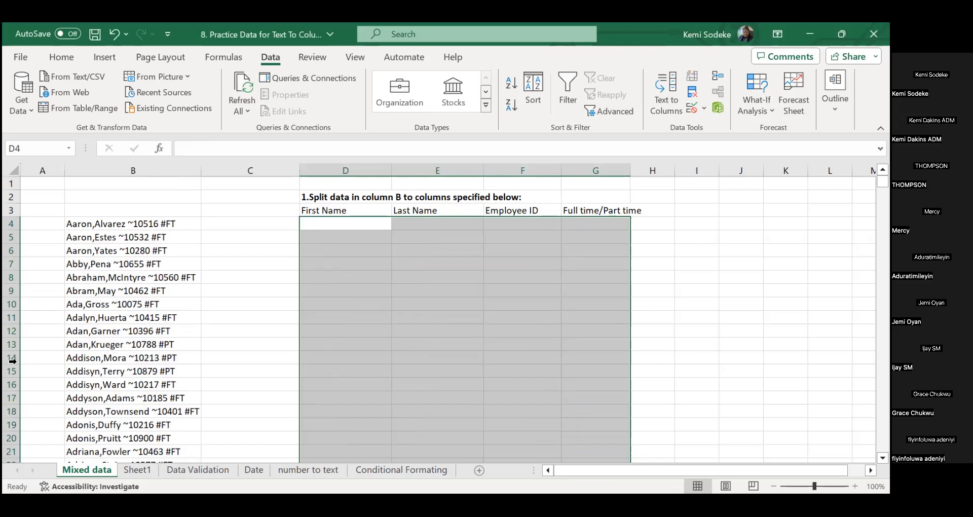
# Step: Start Text to Columns on all column B records from B4 down, using the Delimited data type
pyautogui.click(157, 334)
pyautogui.click(155, 225)
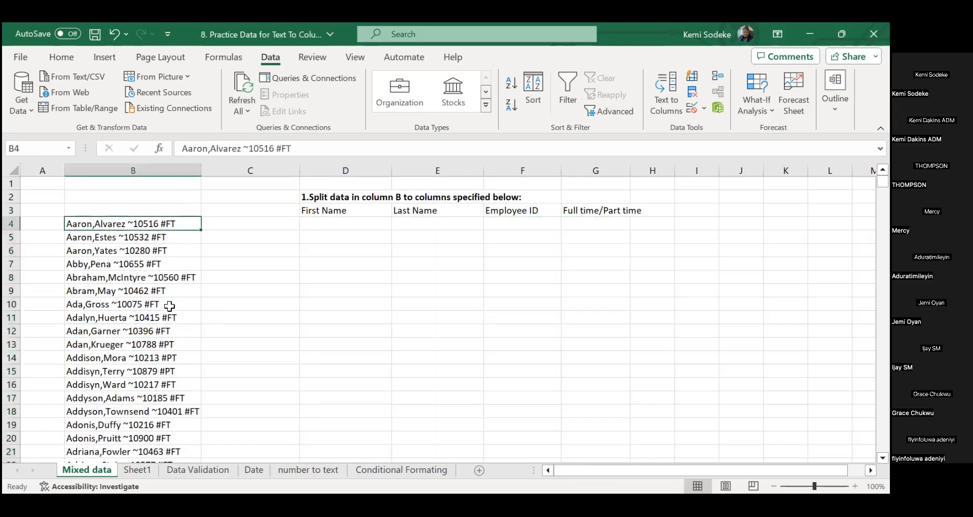
pyautogui.scroll(-7, 127, 344)
pyautogui.scroll(7, 153, 345)
pyautogui.moveTo(147, 225); pyautogui.dragTo(151, 351)
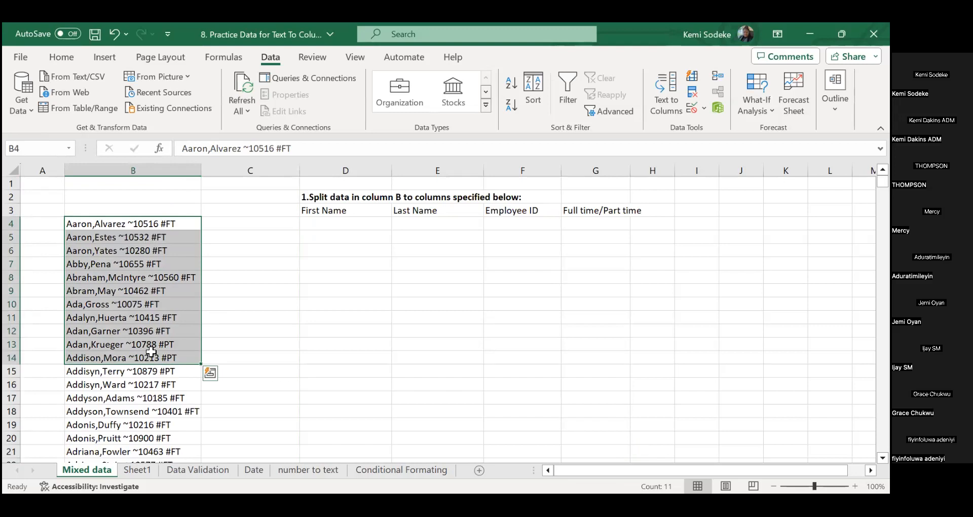
pyautogui.hotkey('ctrl', 'shift', 'Down')
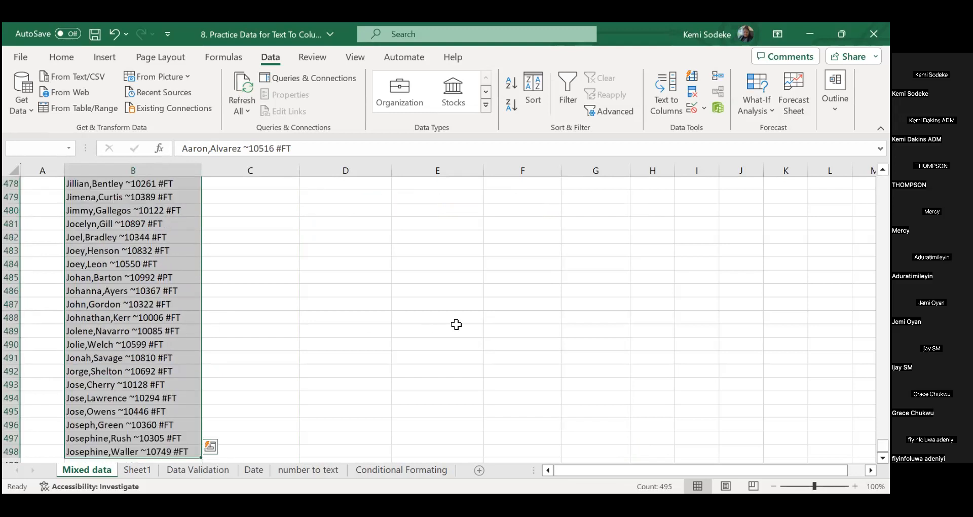
pyautogui.scroll(11, 411, 344)
pyautogui.scroll(19, 412, 345)
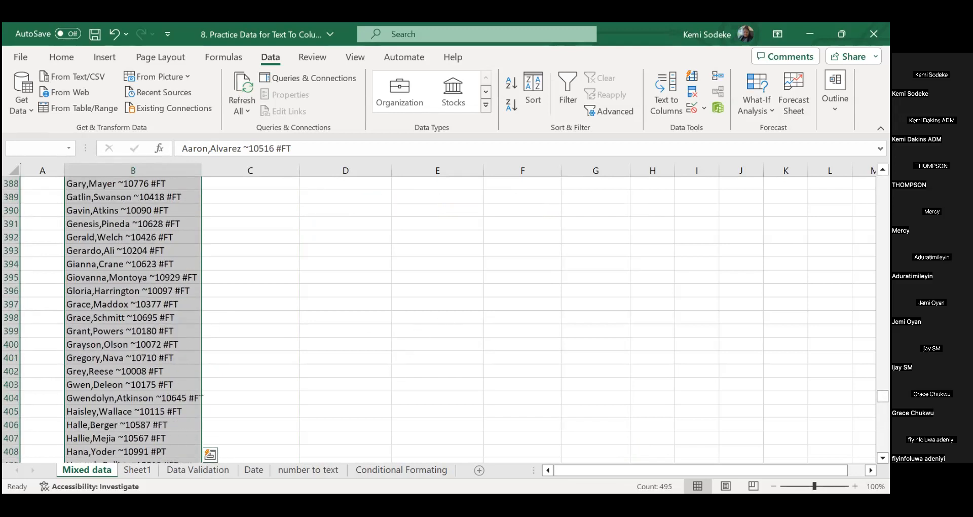
pyautogui.moveTo(882, 396); pyautogui.dragTo(882, 175)
pyautogui.click(668, 86)
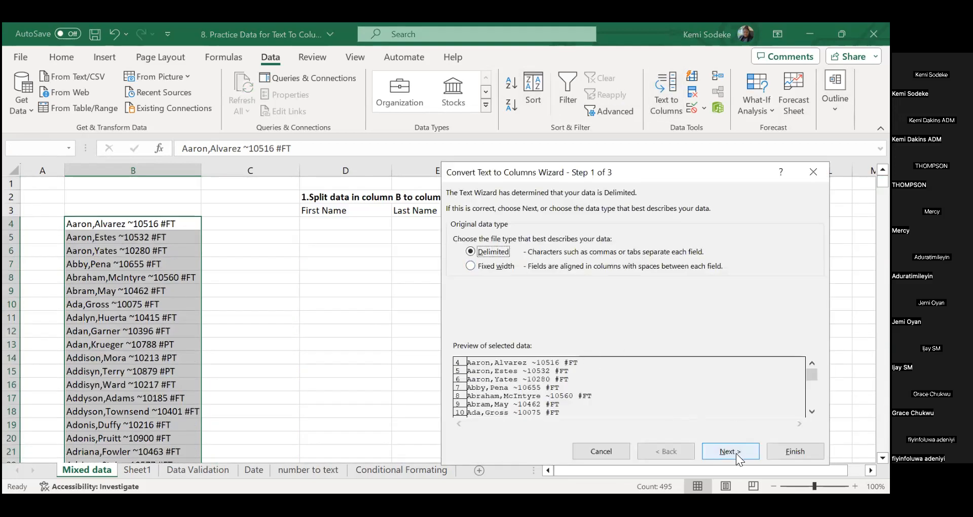
pyautogui.click(735, 453)
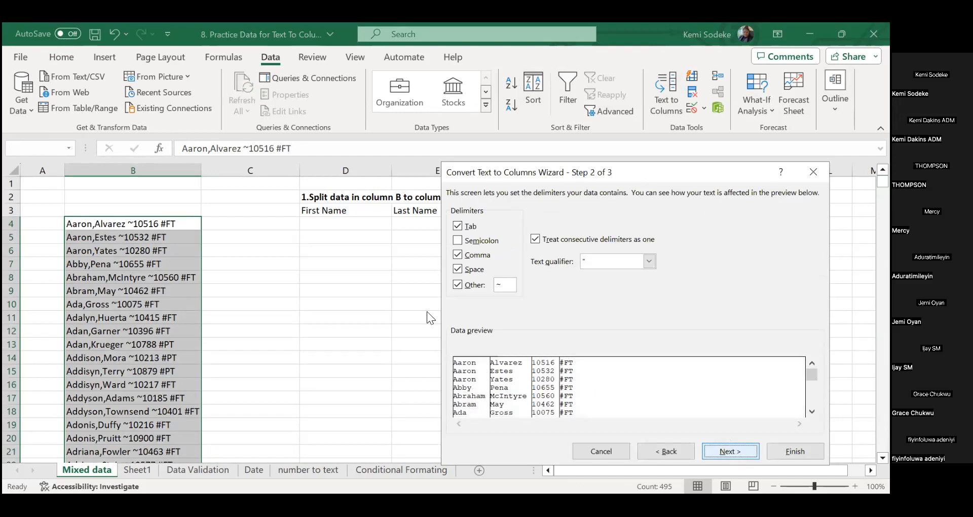
# Step: Set the Other delimiter to # and continue to the column data format settings
pyautogui.click(498, 282)
pyautogui.write('~')
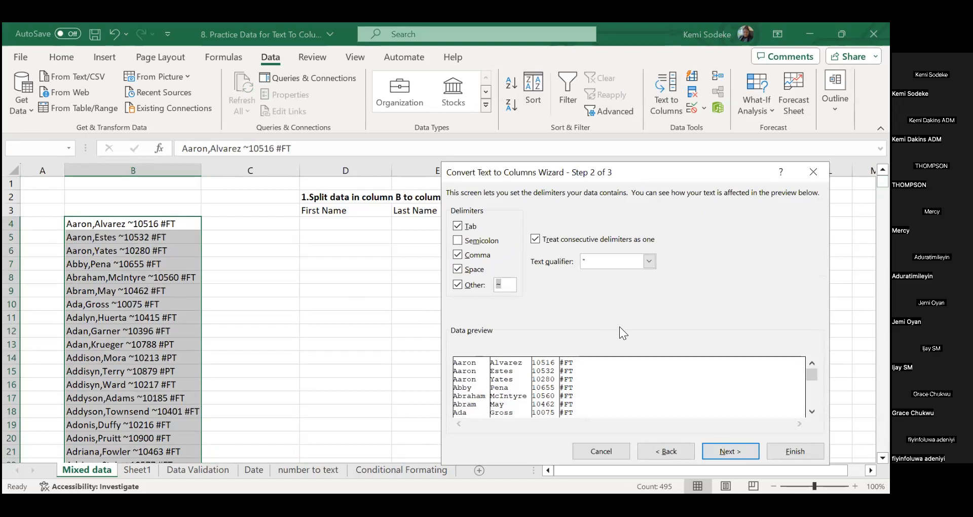
pyautogui.write('~')
pyautogui.press('BackSpace')
pyautogui.write('#')
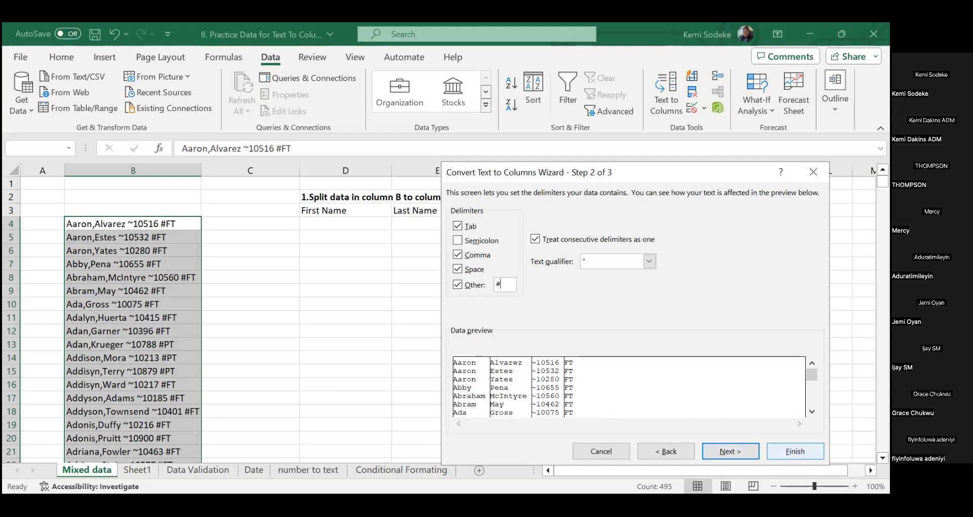
pyautogui.click(736, 450)
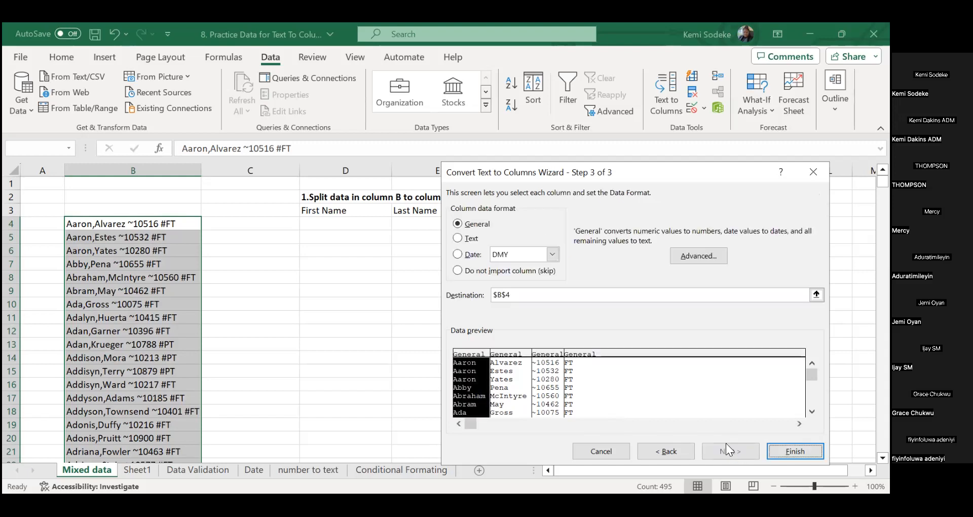
# Step: Set the split's destination to $D$4 and finish the conversion
pyautogui.click(496, 295)
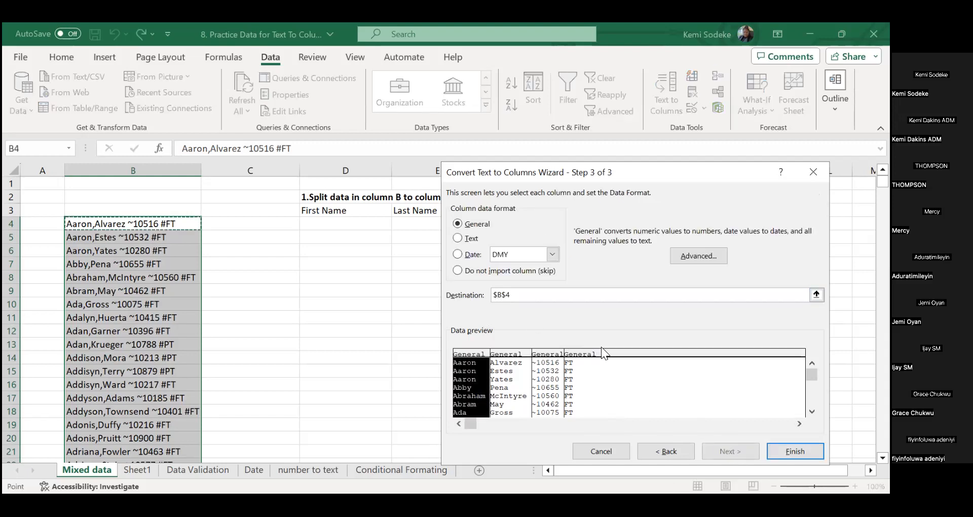
pyautogui.press('Delete')
pyautogui.write('D')
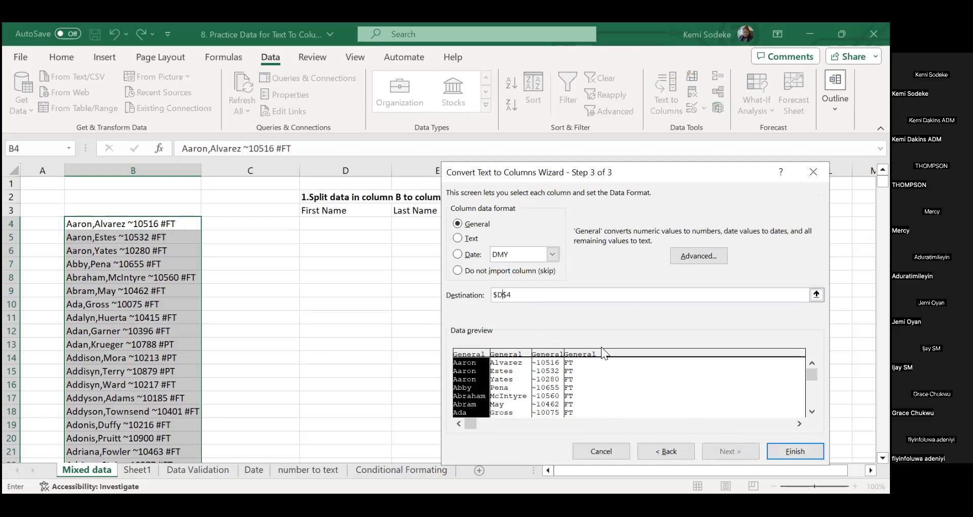
pyautogui.press('Return')
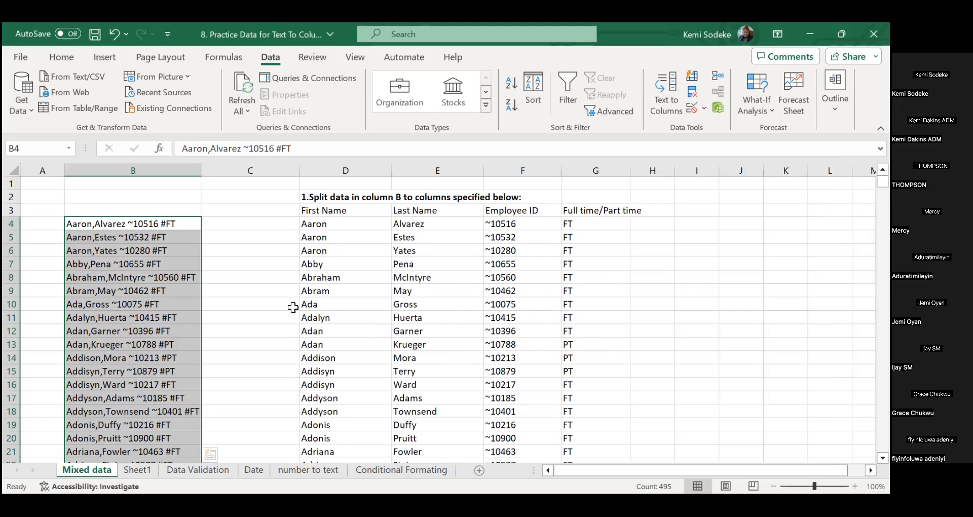
# Step: Try to remove the leading tildes from the Employee IDs from F4 down by replacing all of them with nothing
pyautogui.click(524, 278)
pyautogui.click(503, 224)
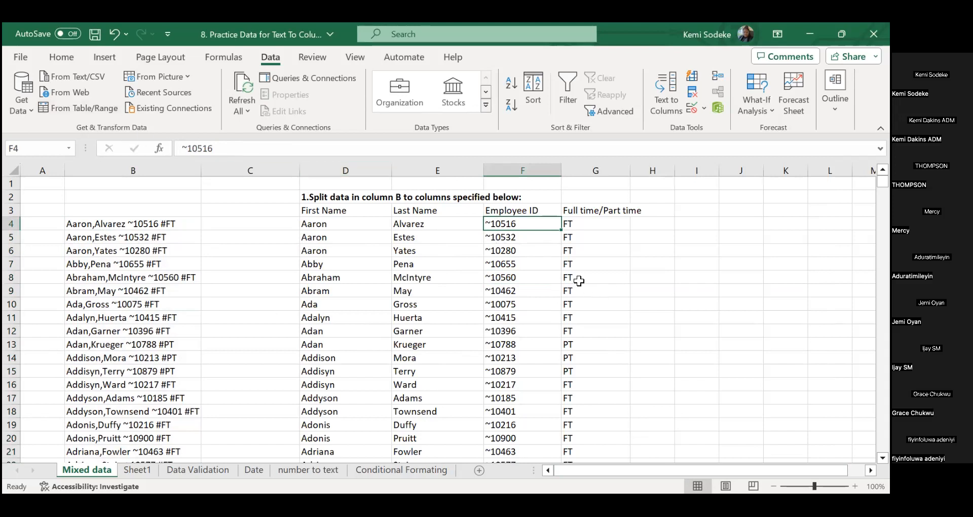
pyautogui.moveTo(514, 224); pyautogui.dragTo(517, 434)
pyautogui.hotkey('ctrl', 'shift', 'Down')
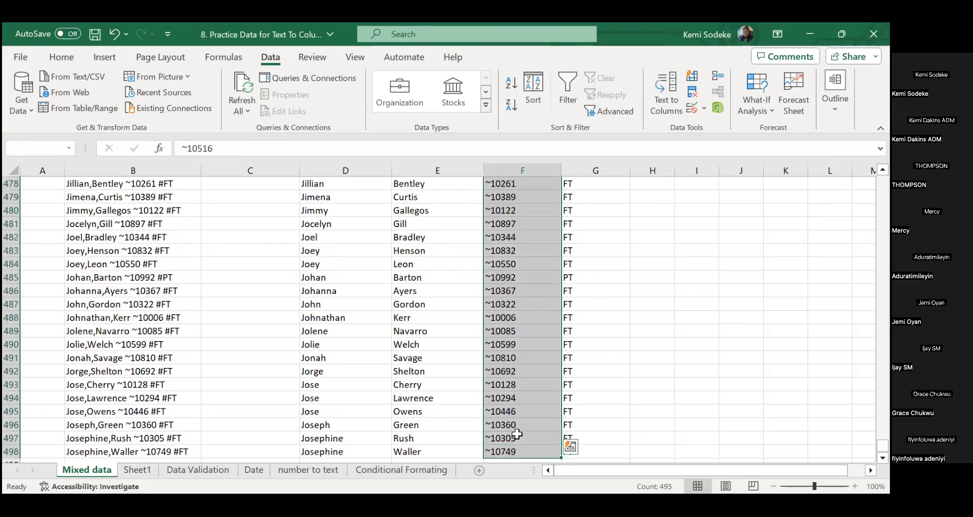
pyautogui.hotkey('ctrl', 'f')
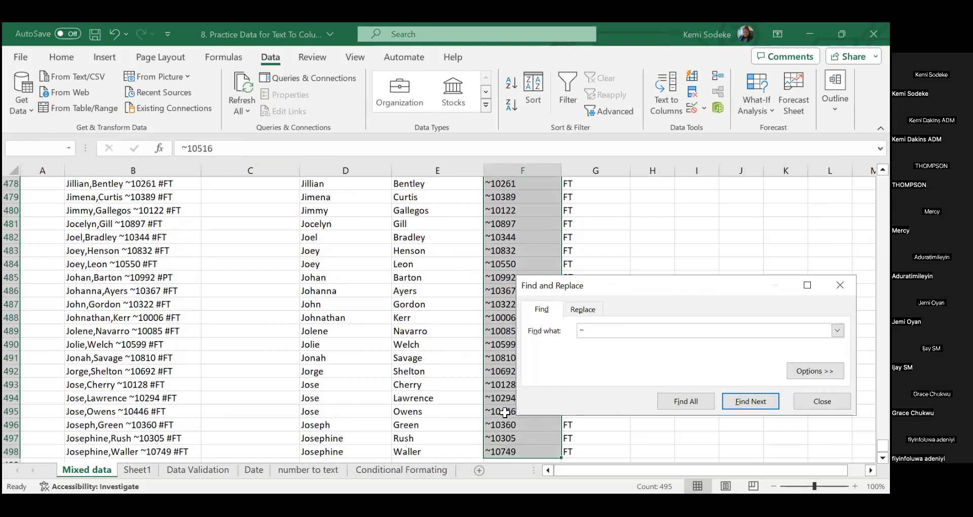
pyautogui.click(581, 308)
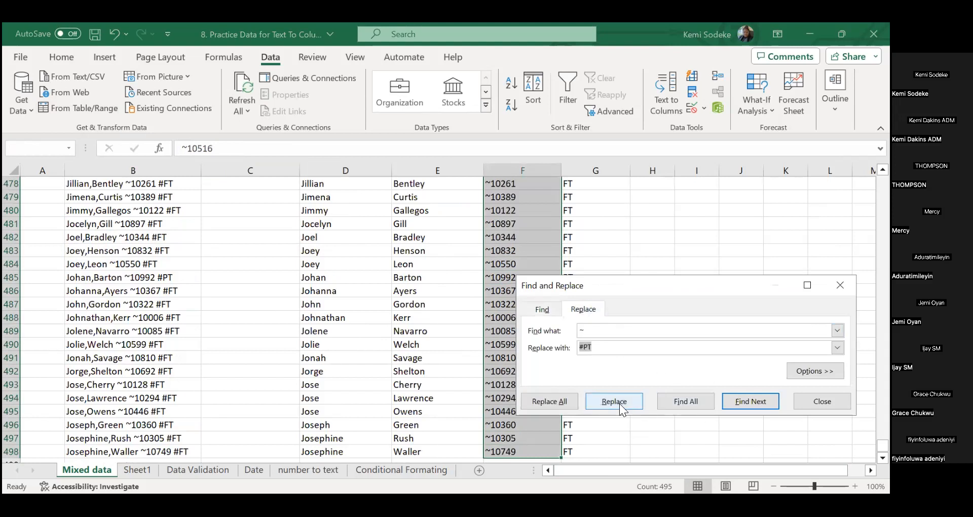
pyautogui.press('BackSpace')
pyautogui.click(556, 403)
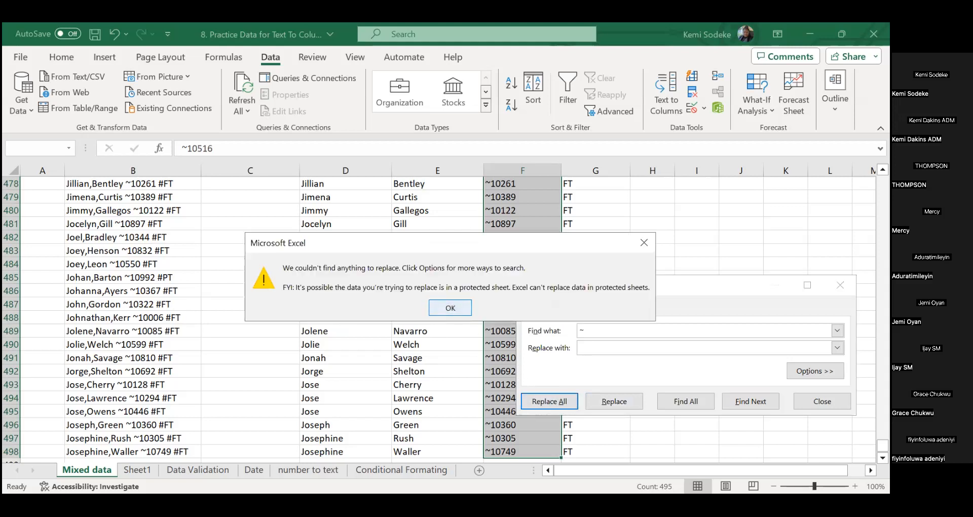
pyautogui.click(450, 308)
pyautogui.press('Escape')
# Step: Start Text to Columns on all Employee IDs from F4 down, using the Fixed width data type
pyautogui.click(546, 315)
pyautogui.scroll(10, 546, 315)
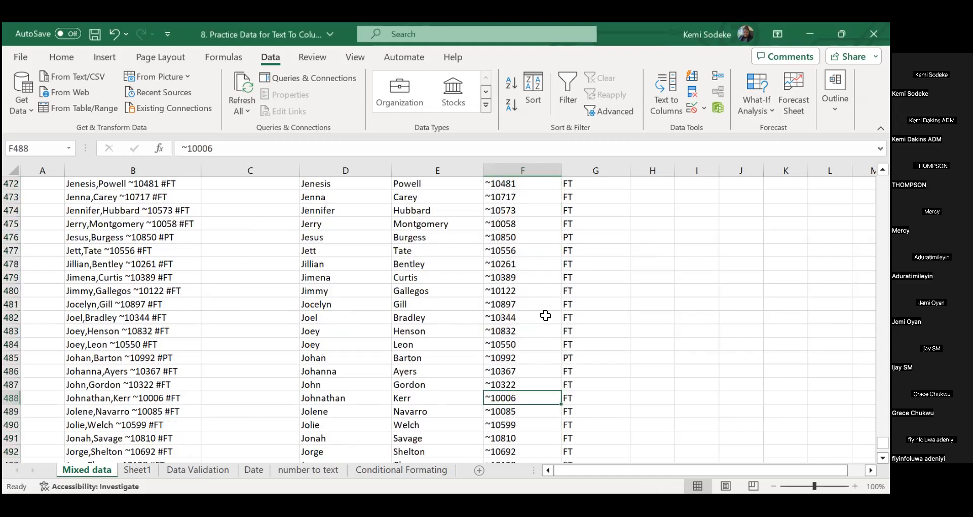
pyautogui.moveTo(883, 429); pyautogui.dragTo(883, 178)
pyautogui.click(509, 226)
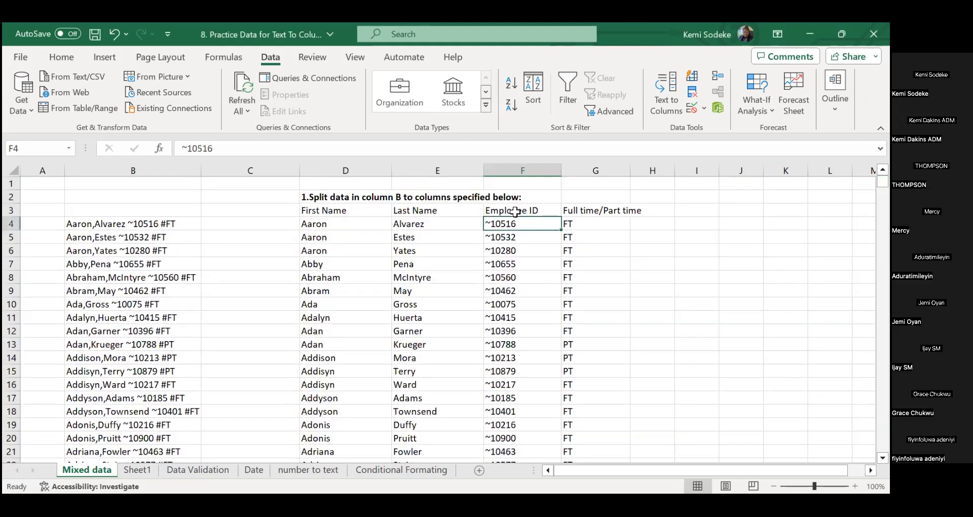
pyautogui.moveTo(510, 224); pyautogui.dragTo(512, 451)
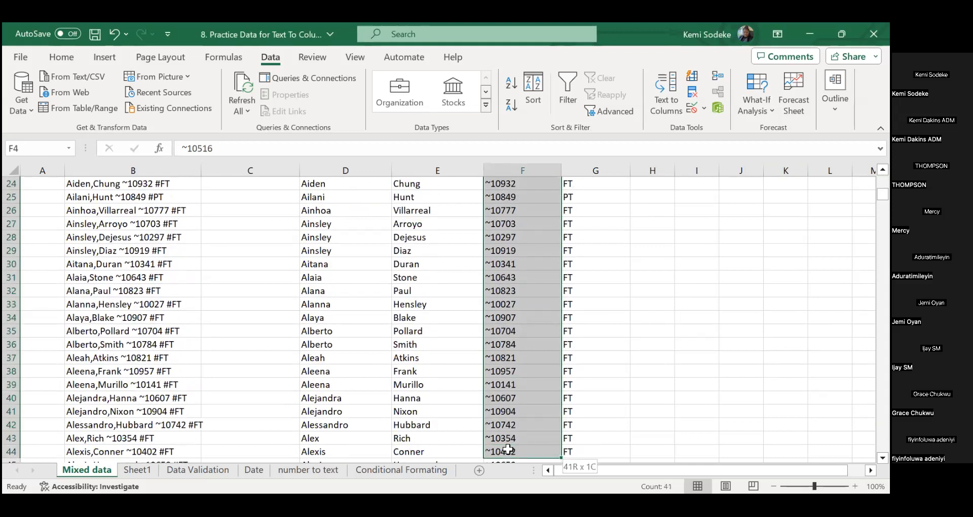
pyautogui.hotkey('ctrl', 'shift', 'Down')
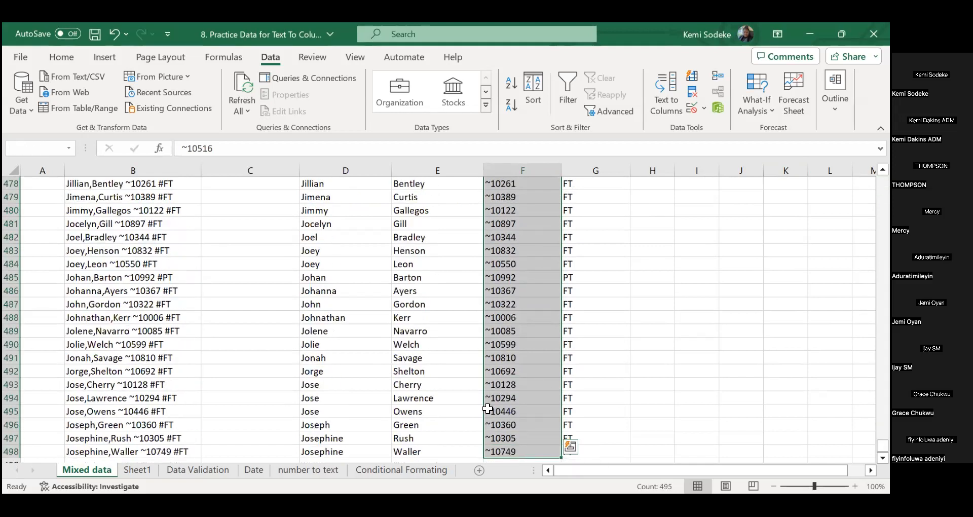
pyautogui.scroll(20, 488, 434)
pyautogui.scroll(20, 489, 434)
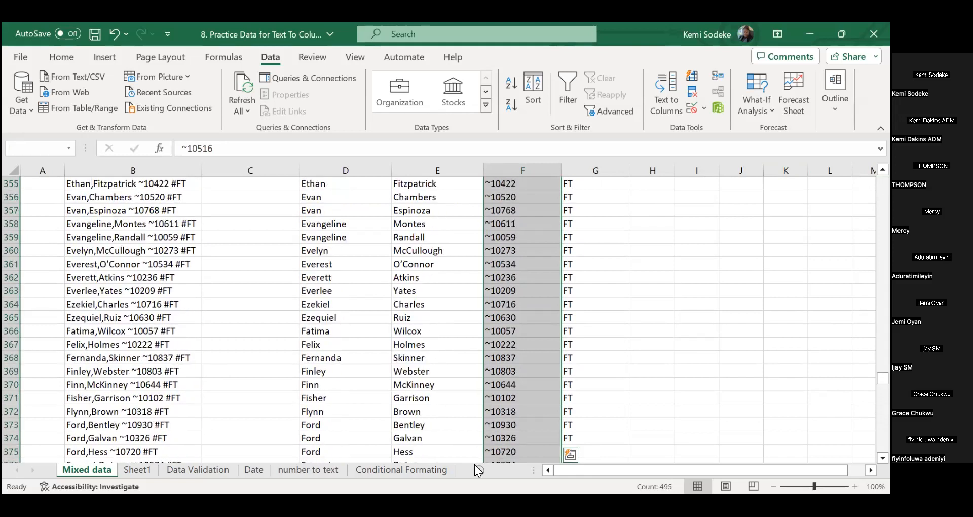
pyautogui.scroll(20, 488, 435)
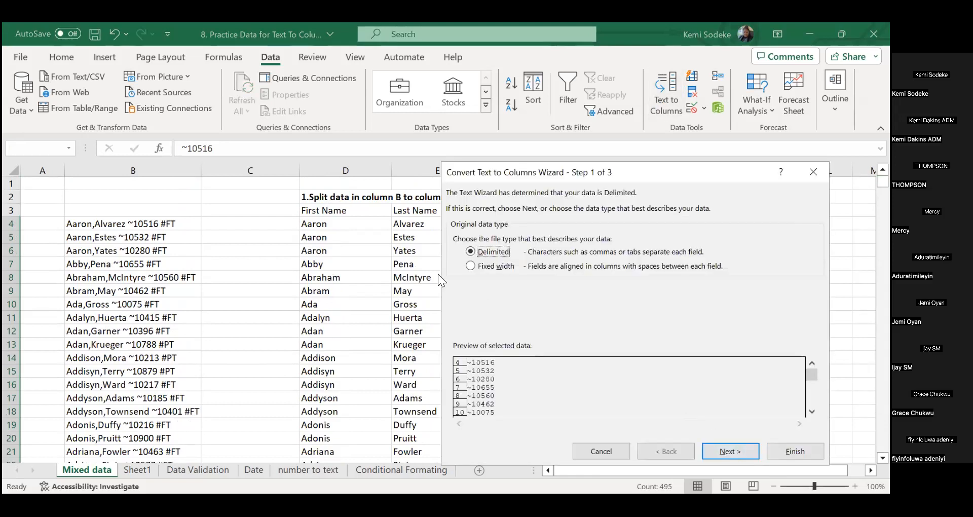
pyautogui.click(471, 265)
pyautogui.click(730, 450)
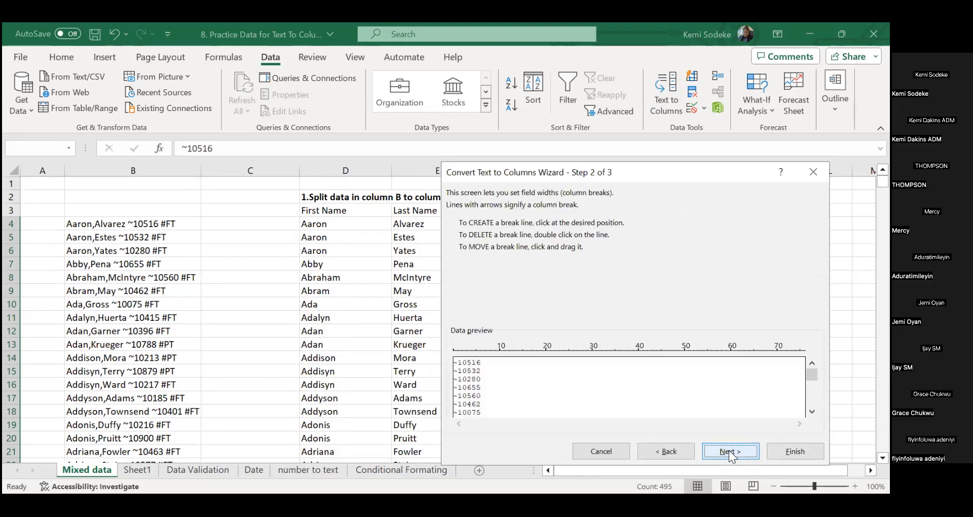
# Step: Add a column break directly after the tilde, check the preview to its end, and continue to the data format settings
pyautogui.click(458, 397)
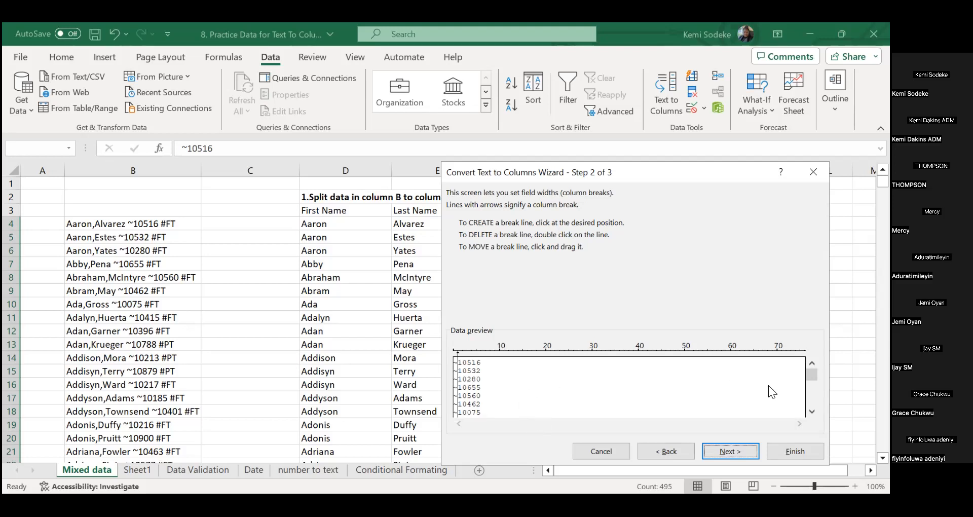
pyautogui.moveTo(812, 374); pyautogui.dragTo(812, 404)
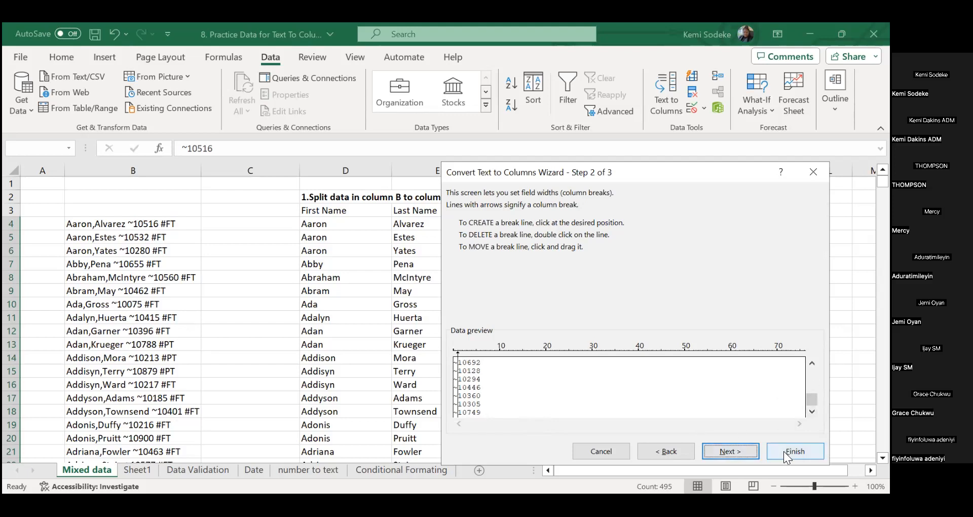
pyautogui.click(731, 451)
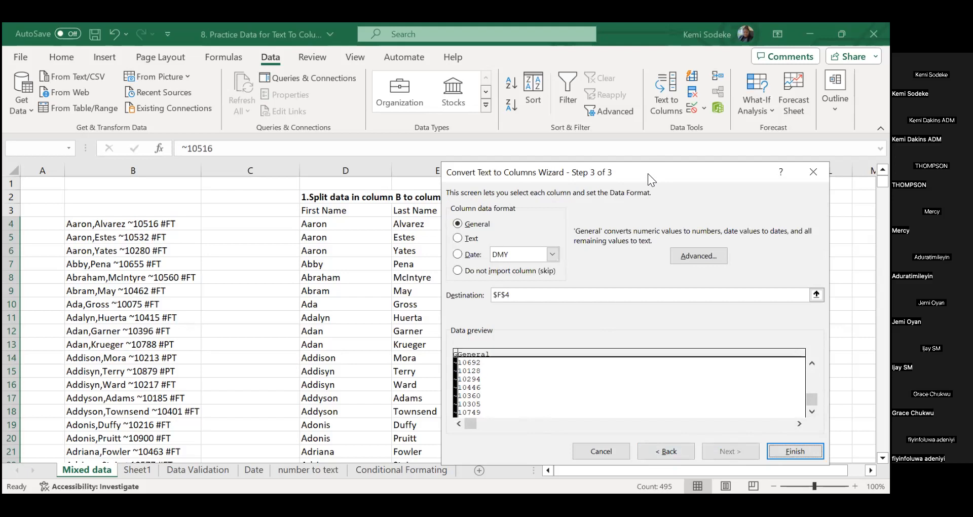
# Step: Set the split's destination to $H$4 and finish the conversion, accepting replacement of existing data
pyautogui.moveTo(647, 173); pyautogui.dragTo(251, 163)
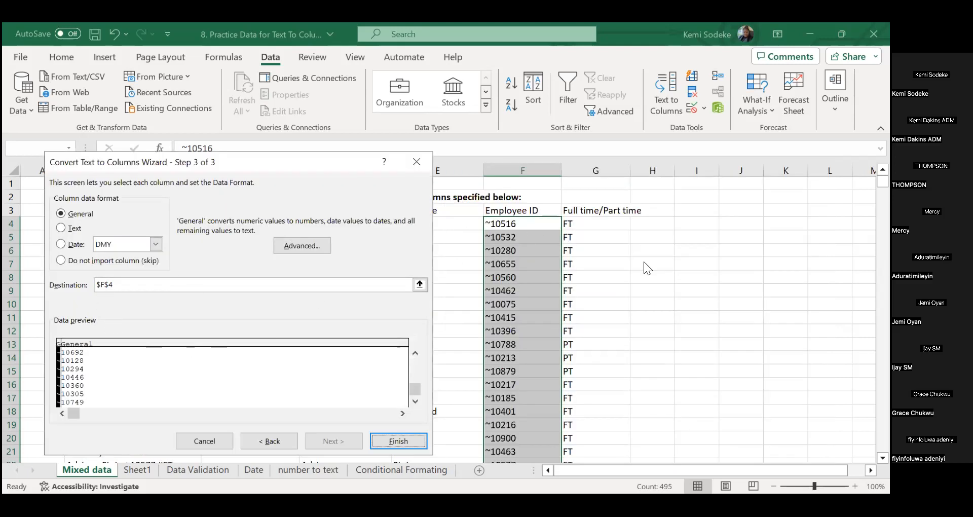
pyautogui.click(100, 285)
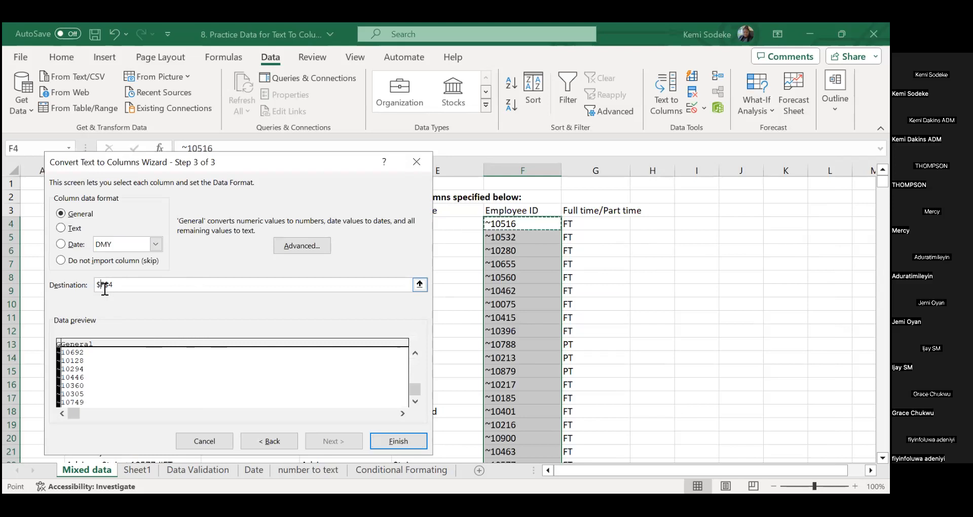
pyautogui.press('Delete')
pyautogui.write('H')
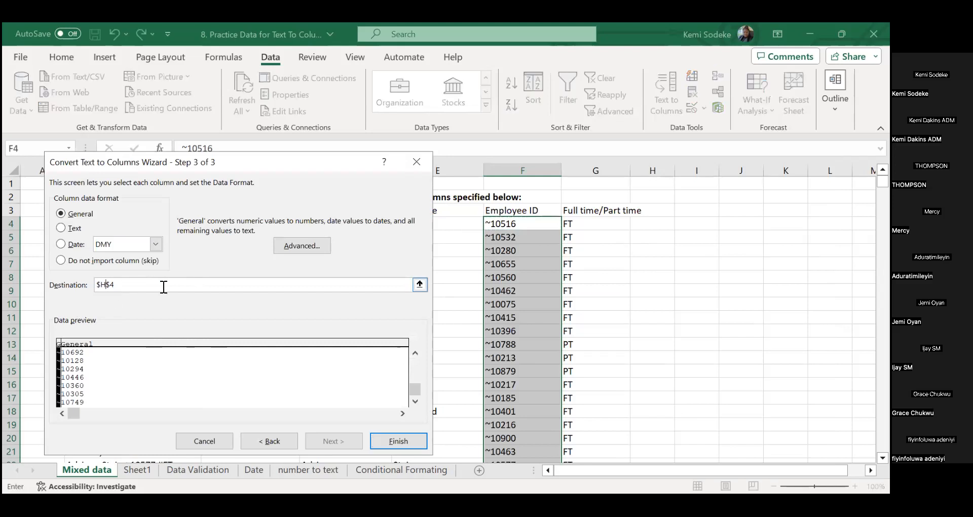
pyautogui.click(397, 442)
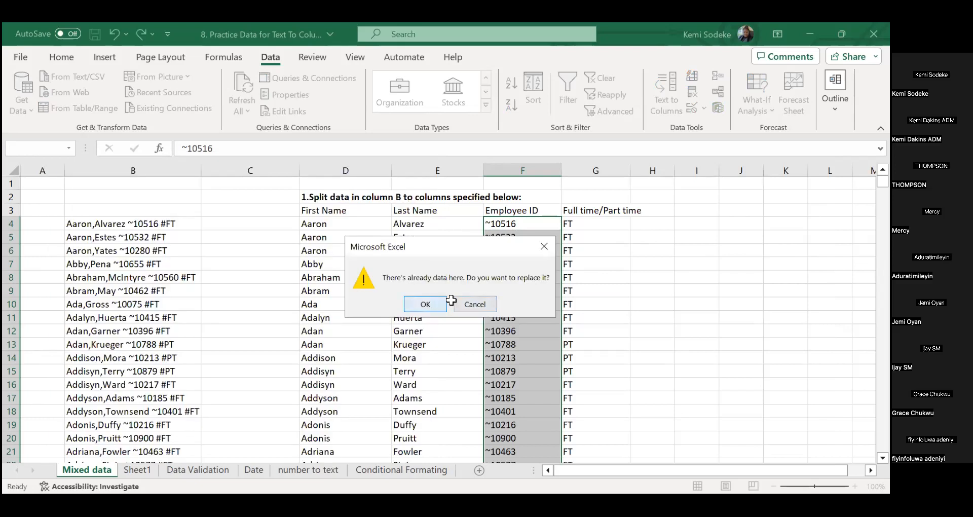
pyautogui.click(446, 303)
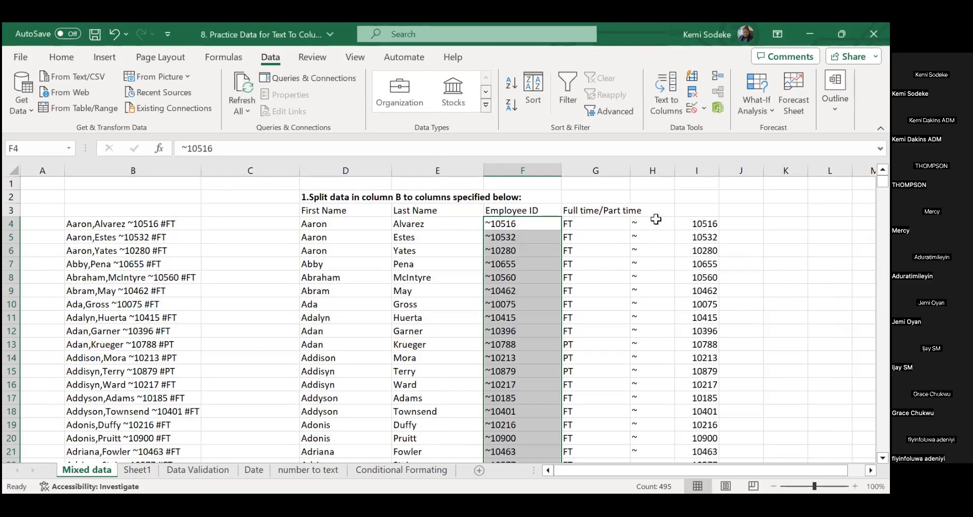
# Step: Clear all the separated tildes in column H from H4 down
pyautogui.moveTo(656, 219); pyautogui.dragTo(656, 329)
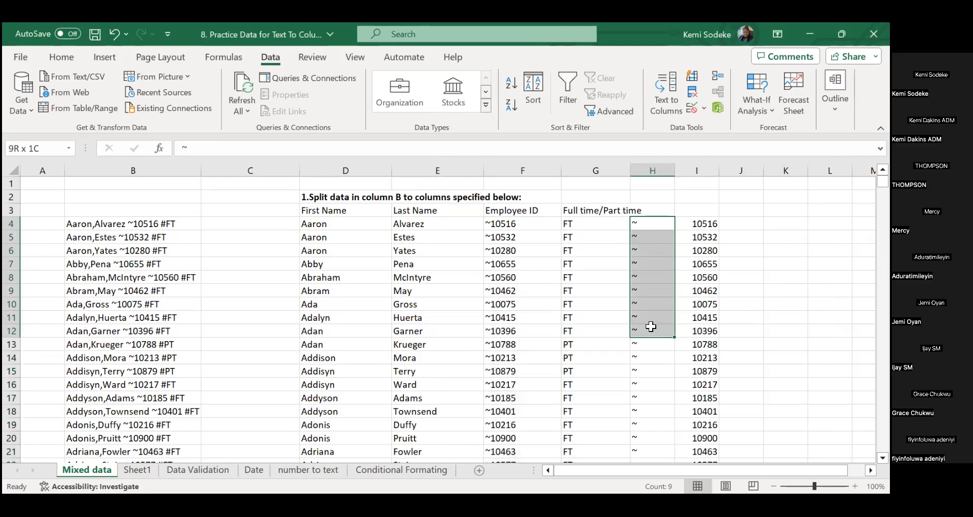
pyautogui.hotkey('ctrl', 'shift', 'Down')
pyautogui.press('Delete')
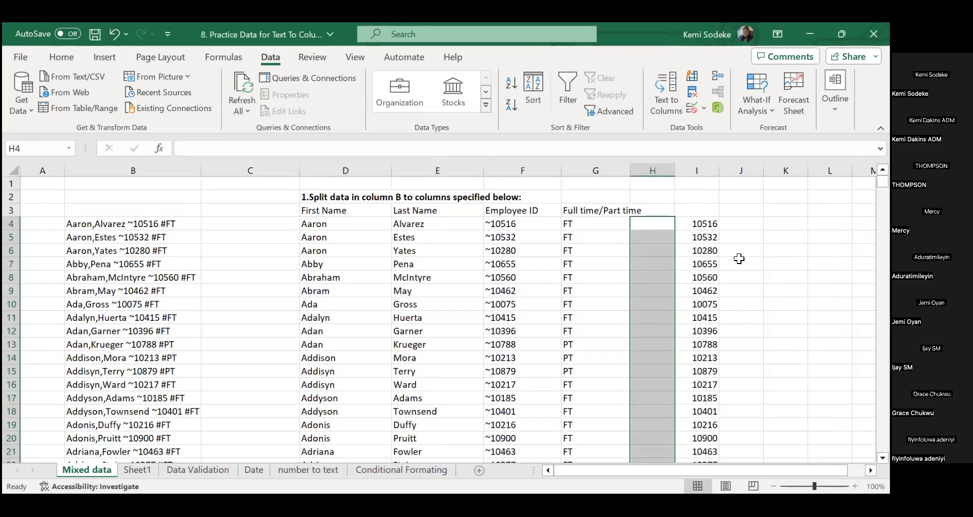
# Step: Move all the cleaned IDs in column I from I4 down into the Employee ID column, starting at F4
pyautogui.moveTo(699, 223); pyautogui.dragTo(701, 432)
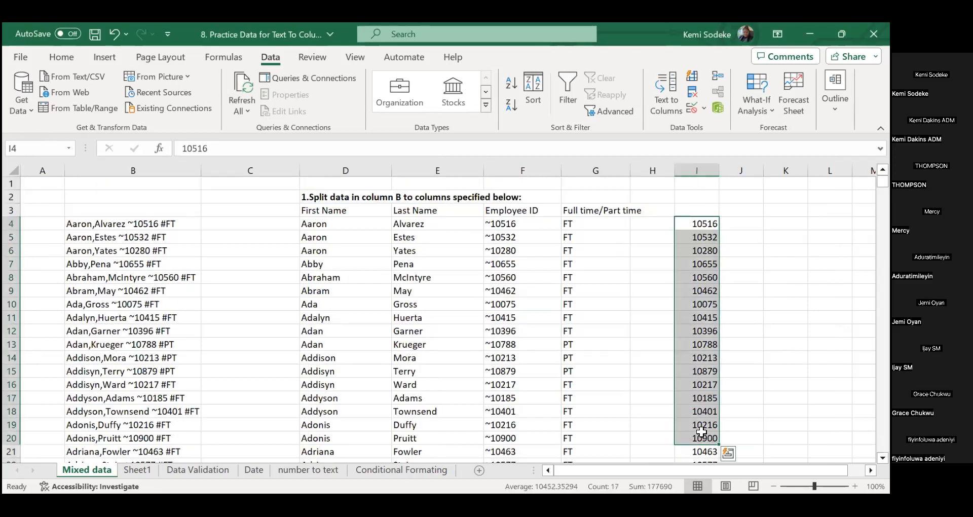
pyautogui.hotkey('ctrl', 'shift', 'Down')
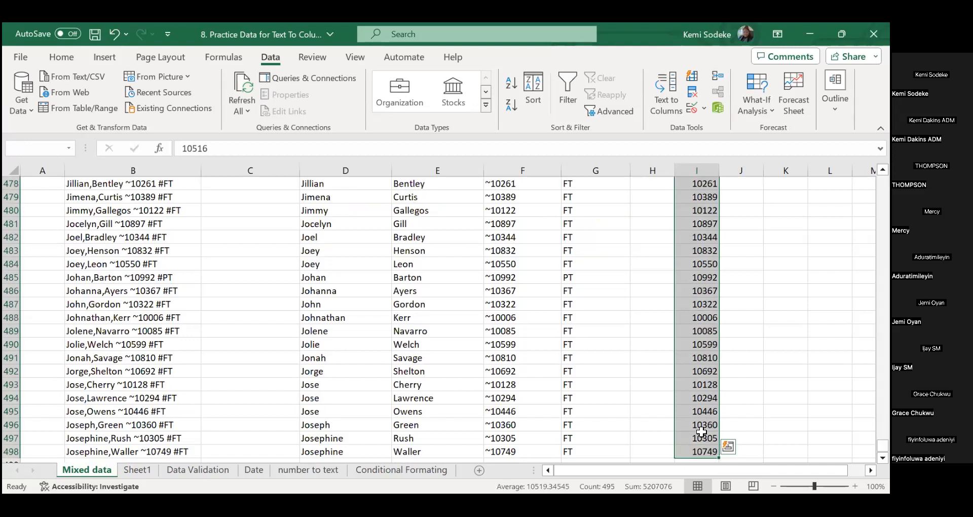
pyautogui.hotkey('ctrl', 'c')
pyautogui.click(502, 225)
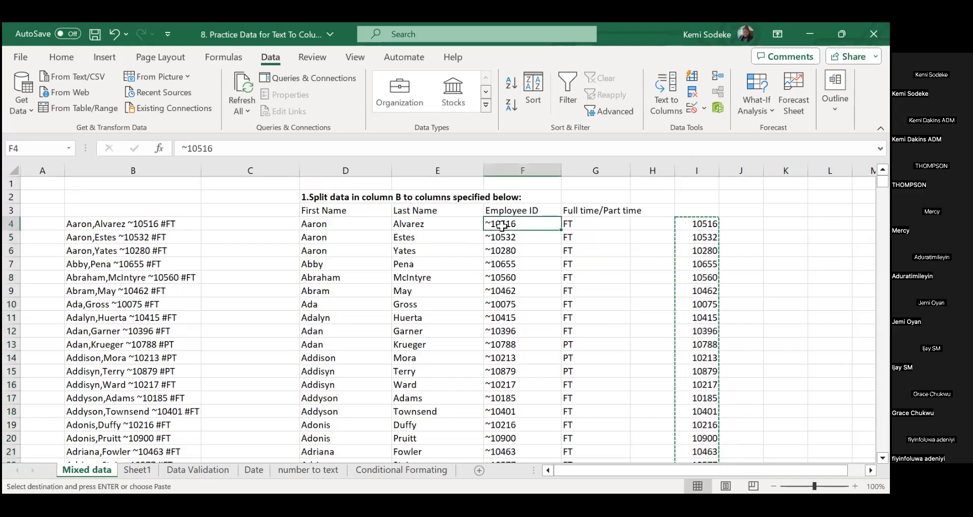
pyautogui.hotkey('ctrl', 'v')
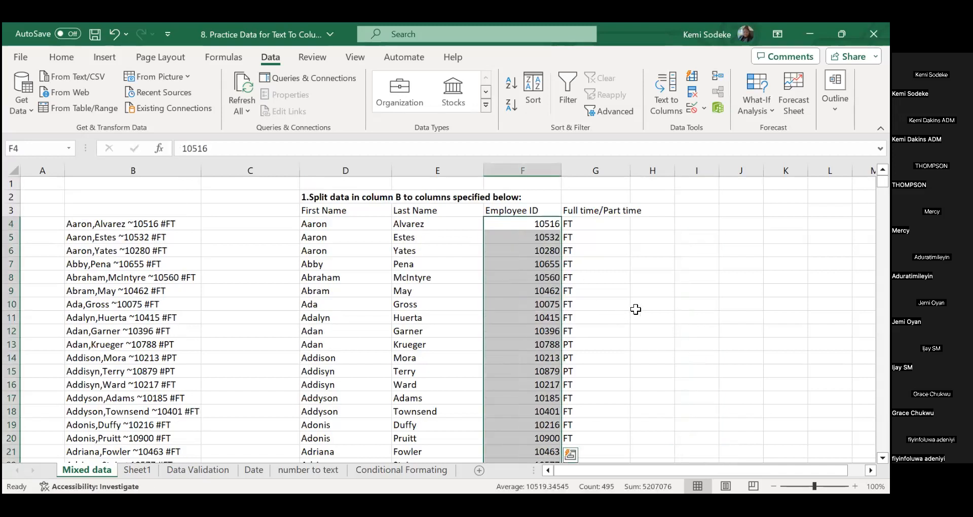
# Step: Narrow column F to about the width of its Employee ID heading
pyautogui.scroll(-1, 669, 345)
pyautogui.scroll(1, 644, 342)
pyautogui.click(616, 305)
pyautogui.moveTo(561, 170)
pyautogui.mouseDown()
pyautogui.moveTo(532, 169)
pyautogui.moveTo(544, 170)
pyautogui.mouseUp()
pyautogui.click(510, 224)
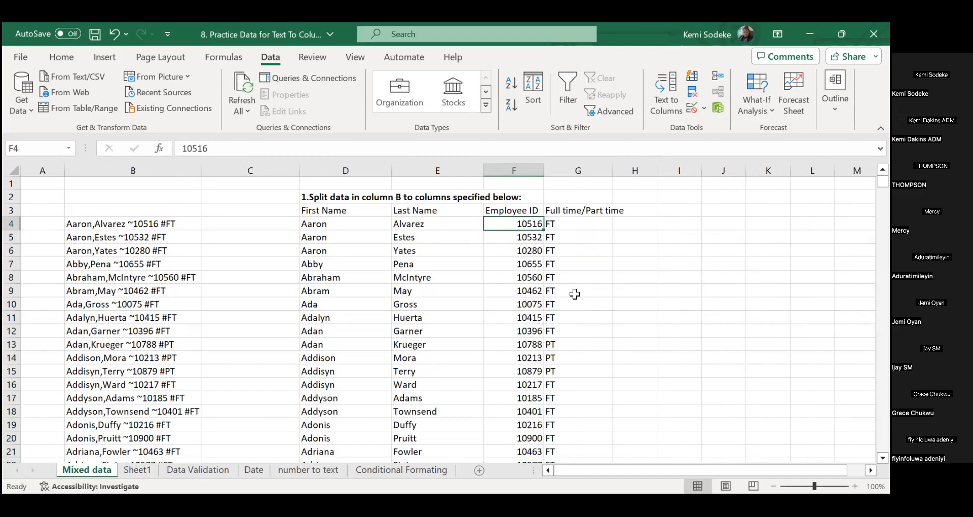
# Step: Undo the narrowing of column F and the move of the cleaned IDs into it
pyautogui.click(113, 36)
pyautogui.click(117, 35)
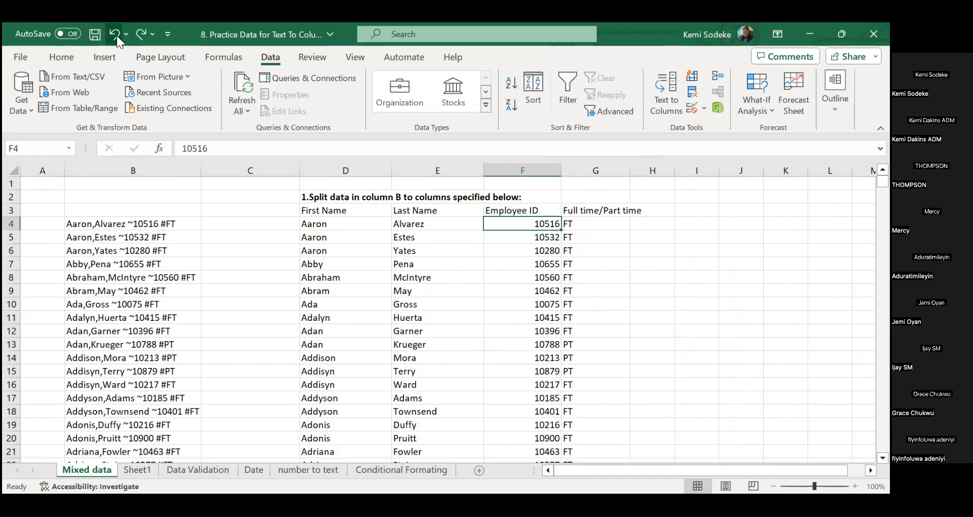
pyautogui.click(115, 34)
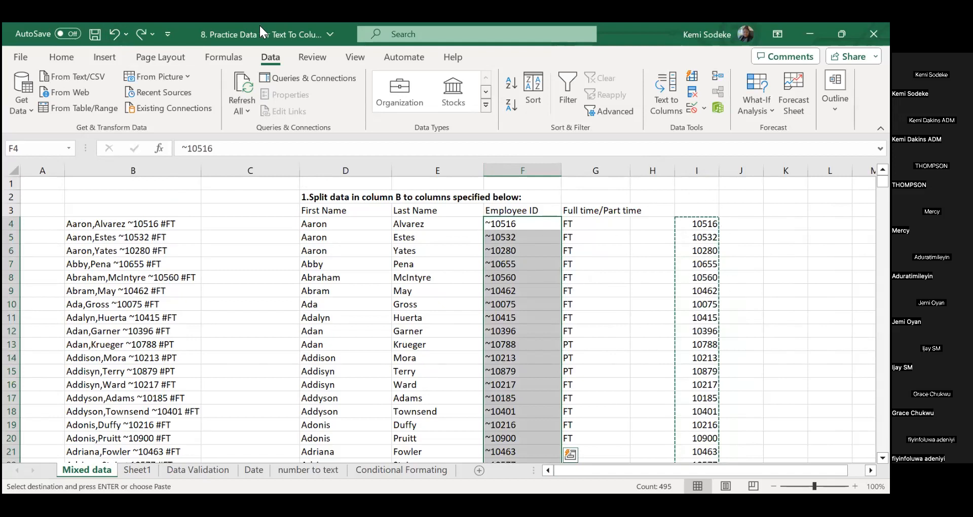
# Step: Clear the entire contents of column I
pyautogui.click(699, 173)
pyautogui.press('Delete')
pyautogui.click(785, 277)
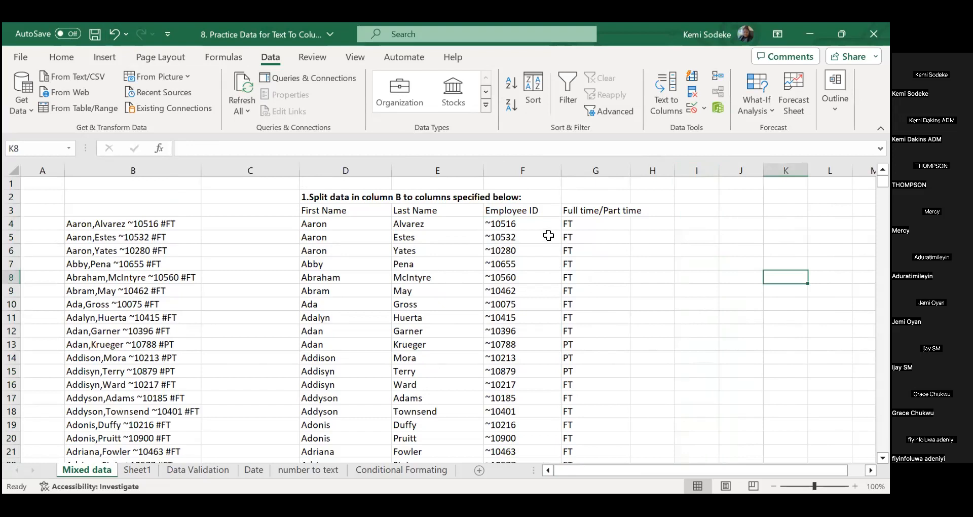
pyautogui.click(512, 224)
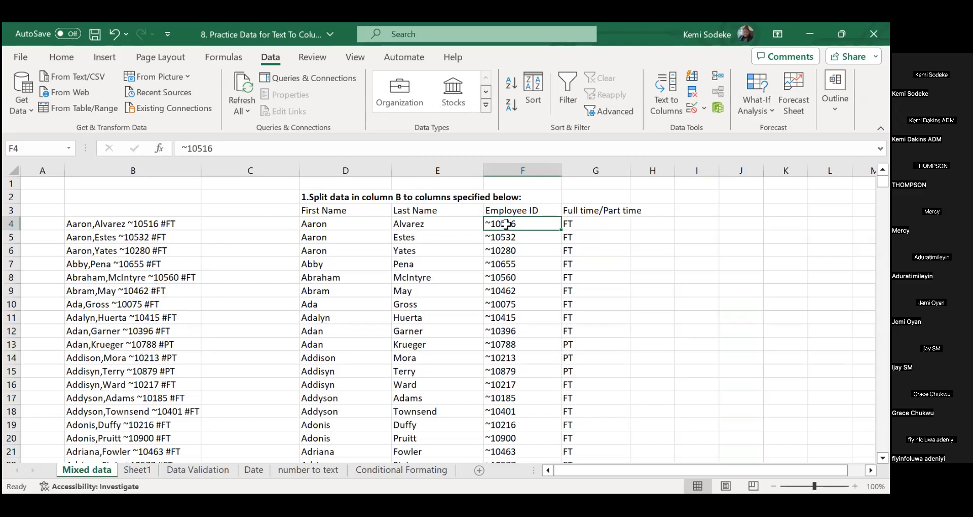
pyautogui.moveTo(141, 227); pyautogui.dragTo(149, 331)
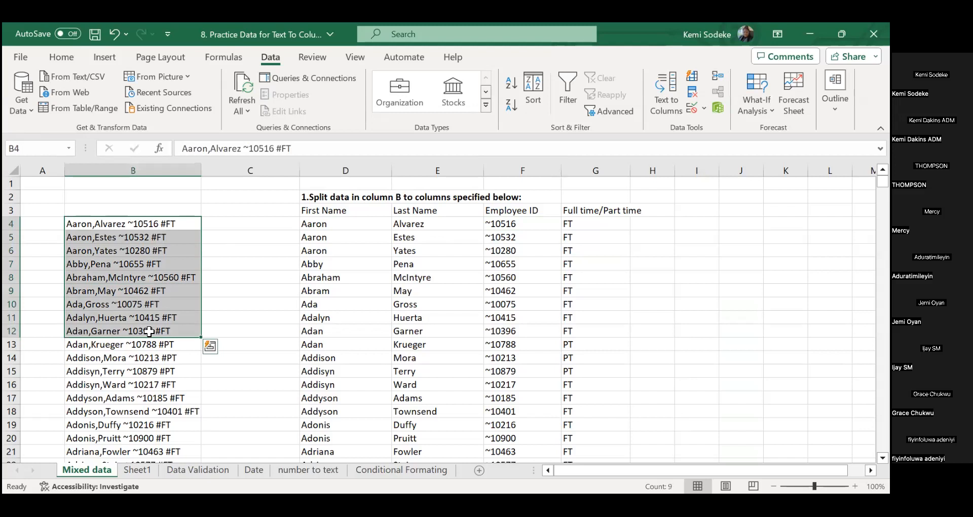
pyautogui.hotkey('ctrl', 'shift', 'Down')
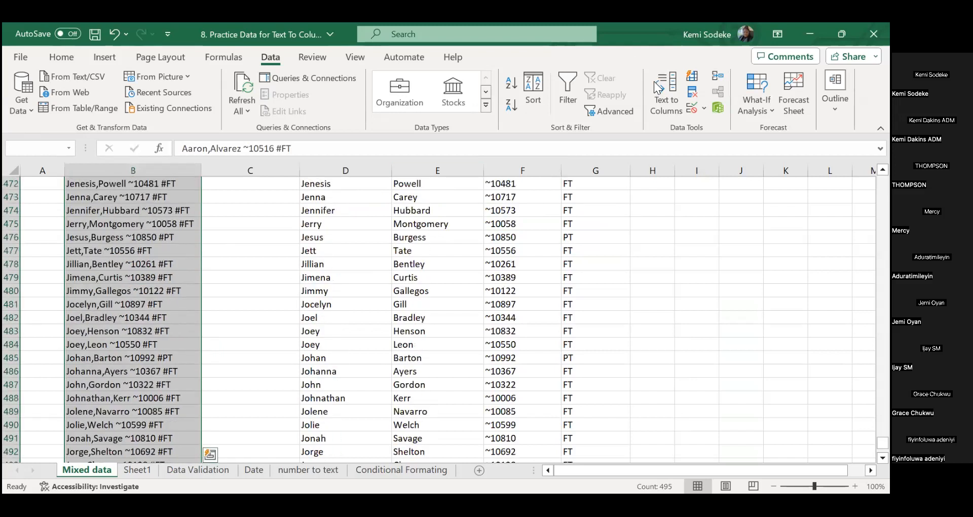
pyautogui.click(679, 93)
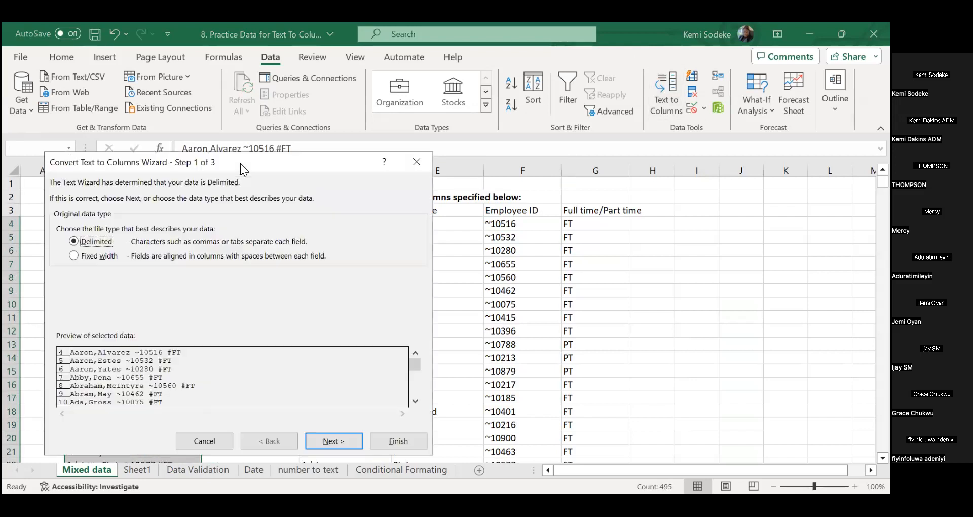
pyautogui.moveTo(253, 162); pyautogui.dragTo(536, 139)
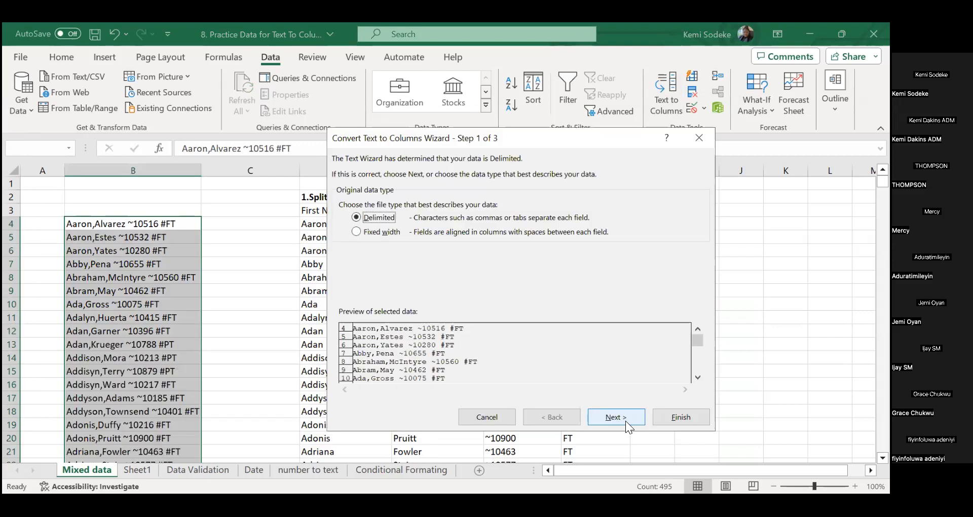
pyautogui.click(617, 417)
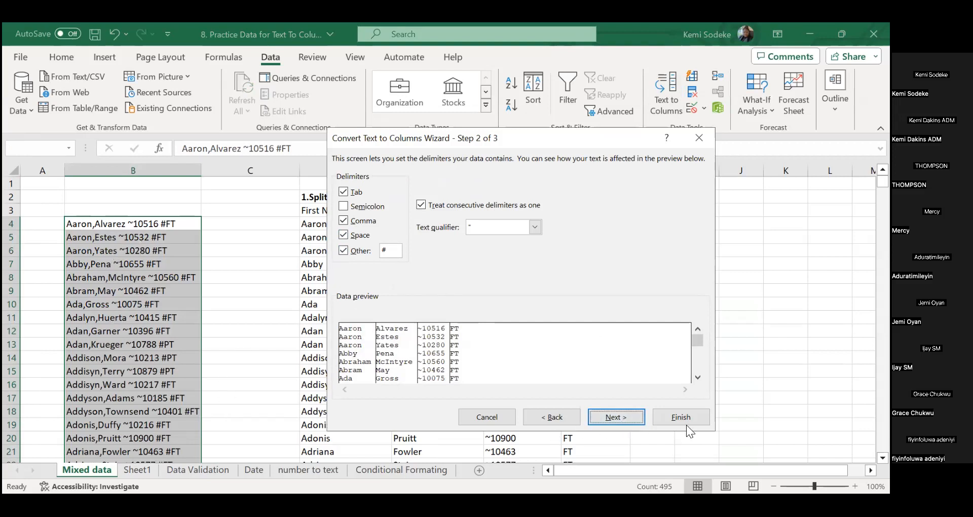
pyautogui.click(698, 144)
pyautogui.moveTo(515, 224); pyautogui.dragTo(531, 394)
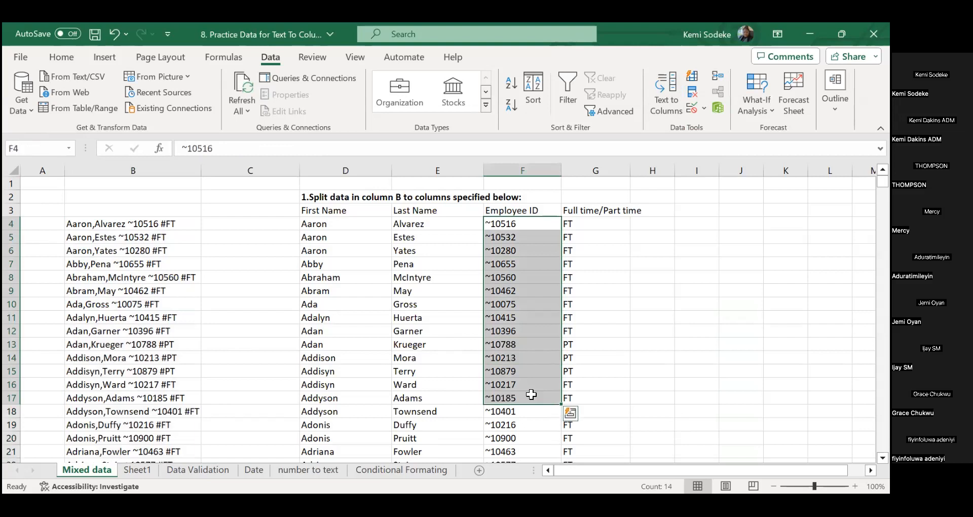
pyautogui.hotkey('ctrl', 'shift', 'End')
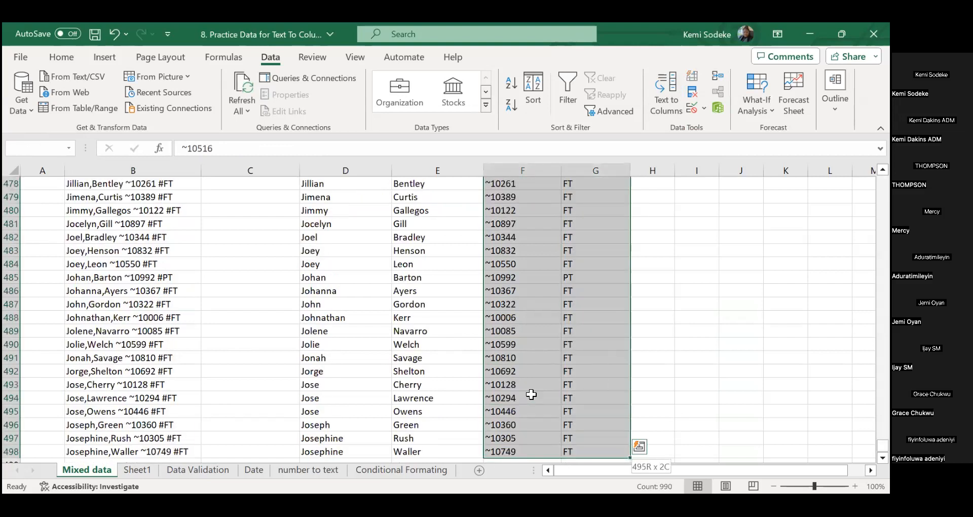
pyautogui.hotkey('shift', 'Left')
pyautogui.hotkey('shift', 'Left')
pyautogui.hotkey('shift', 'Left')
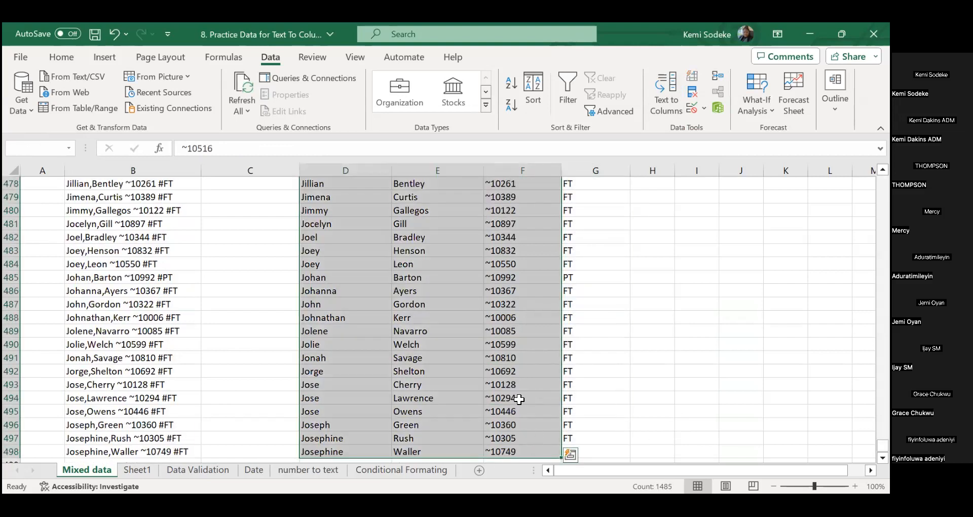
pyautogui.scroll(6, 772, 417)
pyautogui.moveTo(883, 438); pyautogui.dragTo(883, 180)
# Step: Run Text to Columns on all employee IDs from F4 down as Fixed width, with a column break right after the ~ character
pyautogui.moveTo(517, 223); pyautogui.dragTo(517, 343)
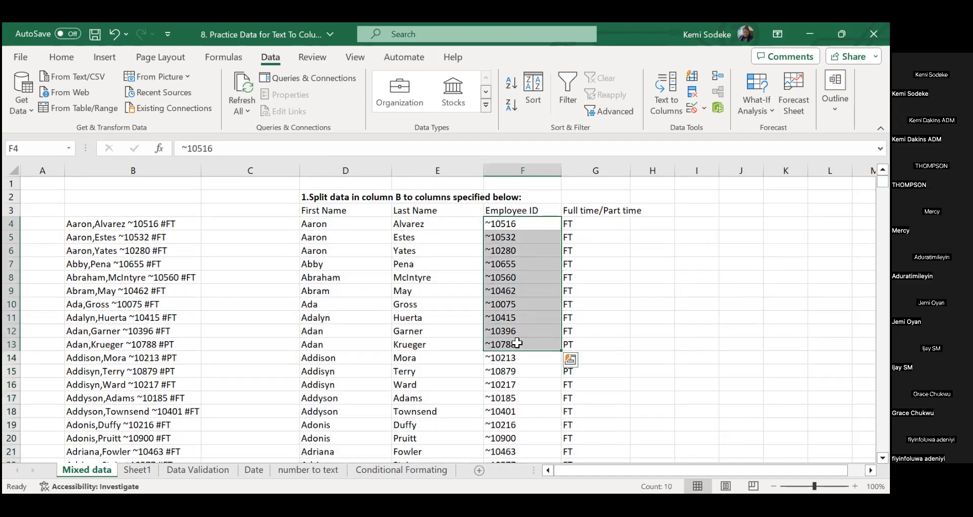
pyautogui.hotkey('ctrl', 'shift', 'Down')
pyautogui.scroll(14, 545, 322)
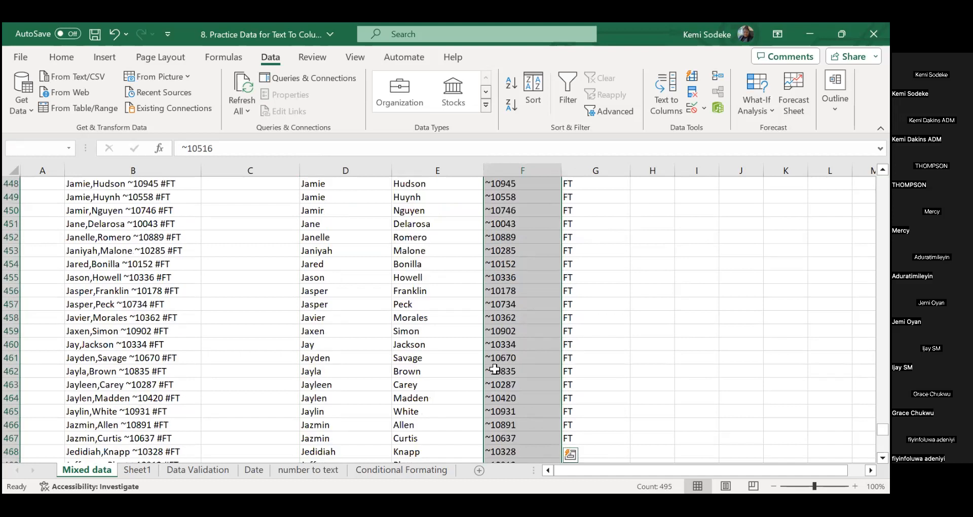
pyautogui.moveTo(883, 422); pyautogui.dragTo(883, 180)
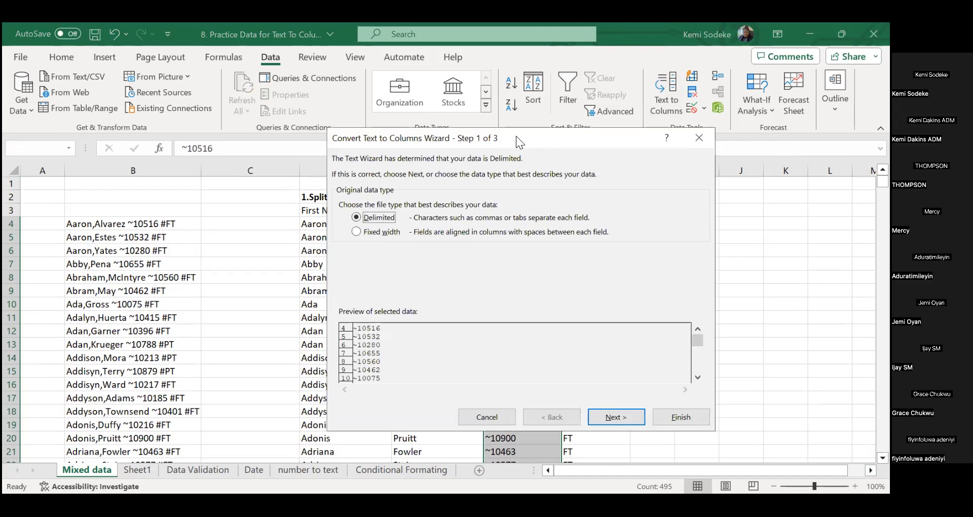
pyautogui.moveTo(516, 136); pyautogui.dragTo(220, 65)
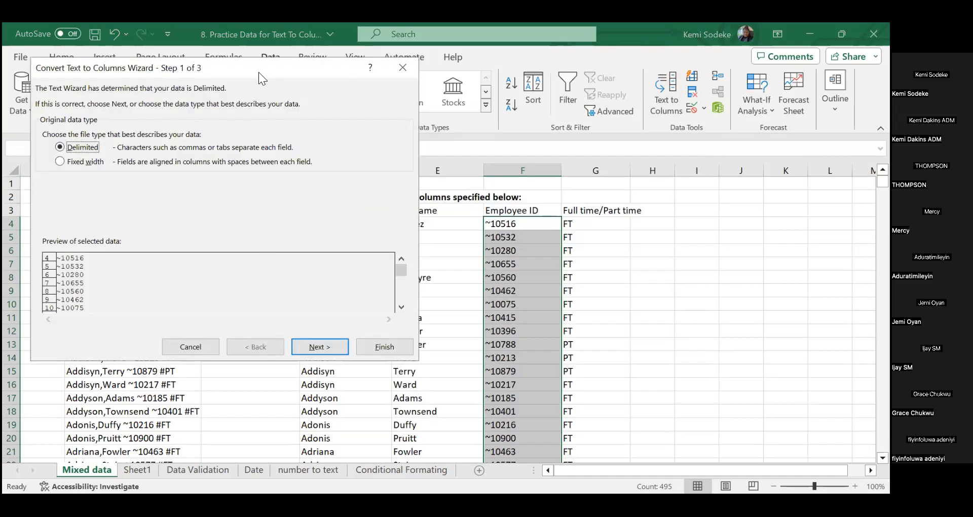
pyautogui.moveTo(259, 71); pyautogui.dragTo(578, 102)
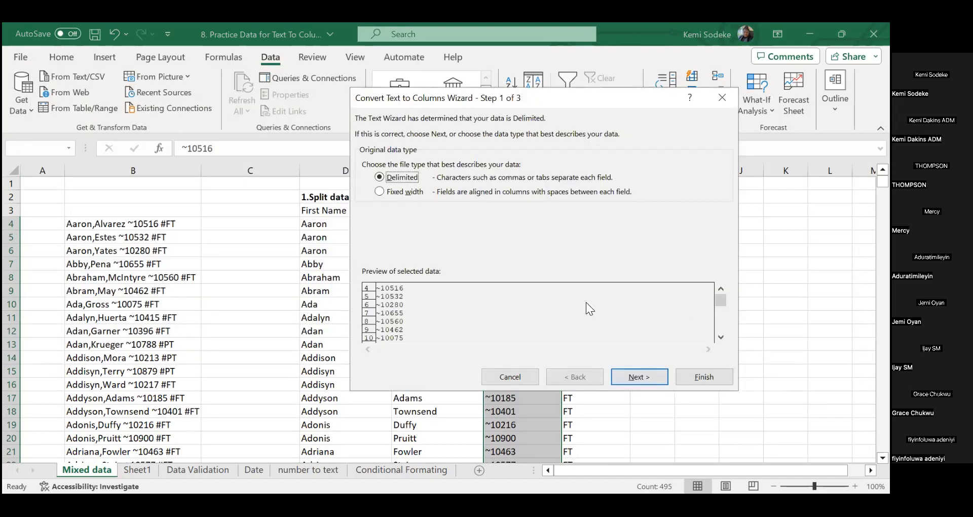
pyautogui.click(378, 192)
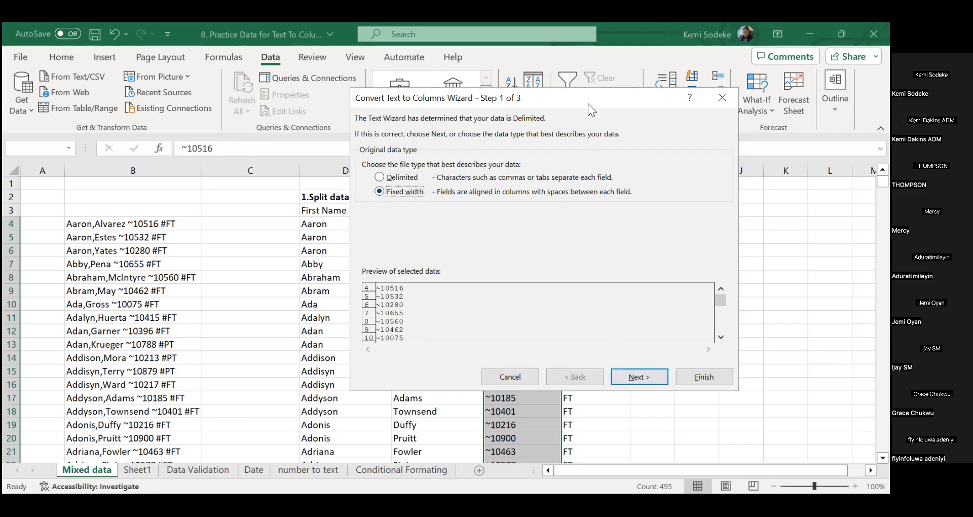
pyautogui.moveTo(591, 109); pyautogui.dragTo(783, 133)
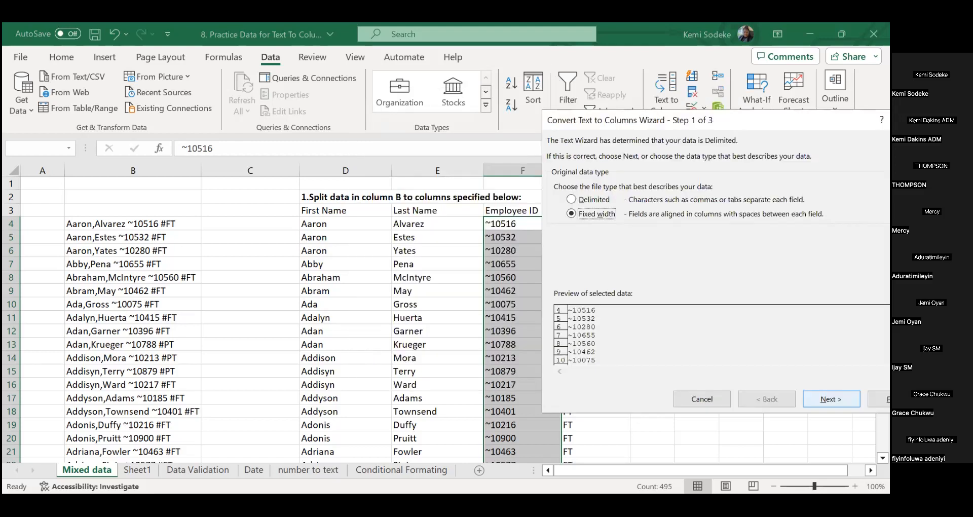
pyautogui.press('Return')
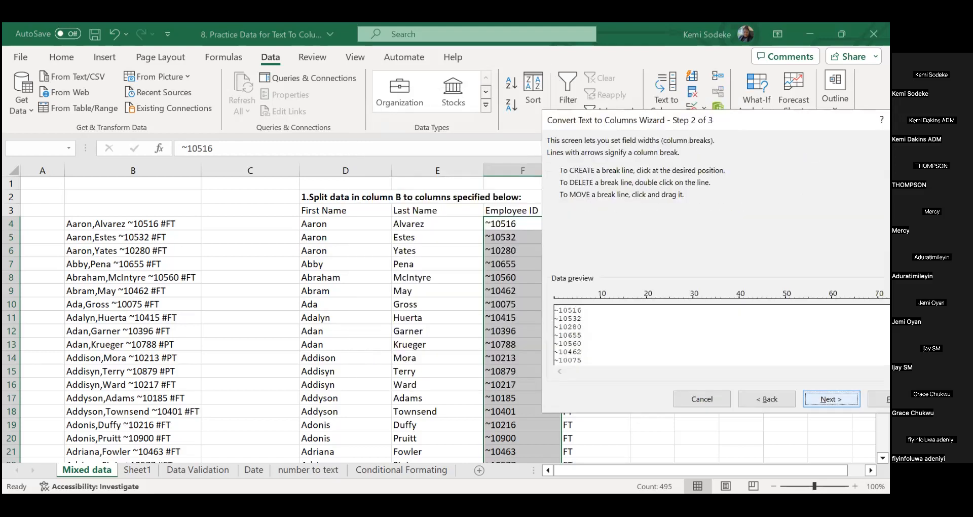
pyautogui.click(558, 335)
pyautogui.press('Return')
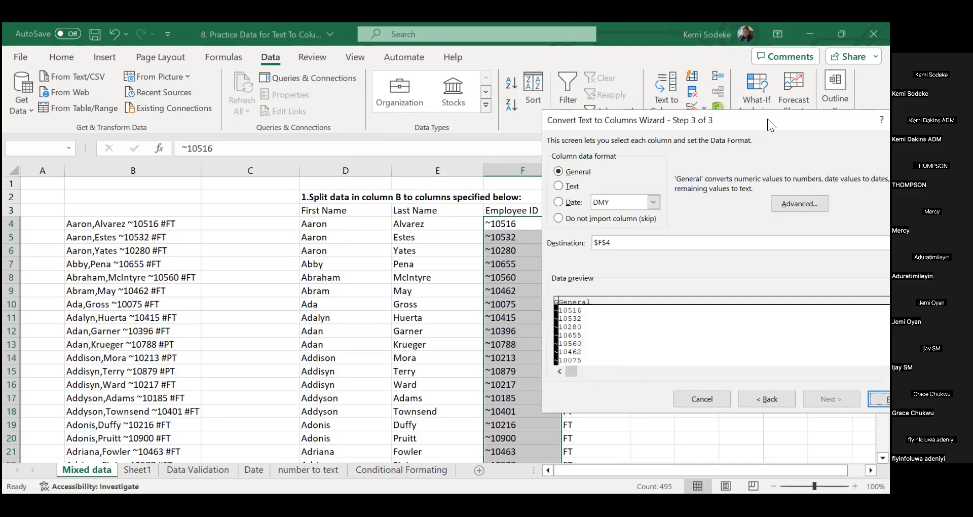
# Step: Set the destination of the split IDs to $H$4 and finish the conversion
pyautogui.moveTo(767, 119); pyautogui.dragTo(313, 235)
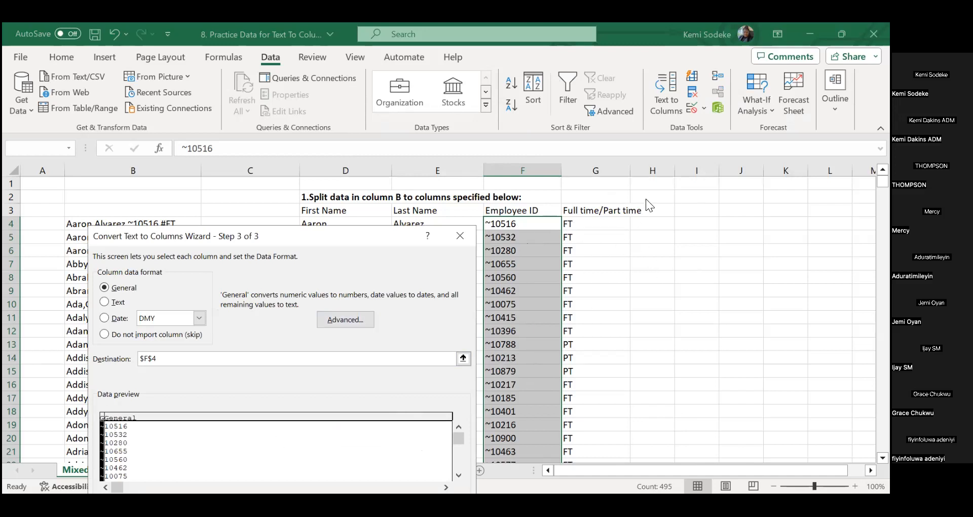
pyautogui.click(142, 359)
pyautogui.press('Delete')
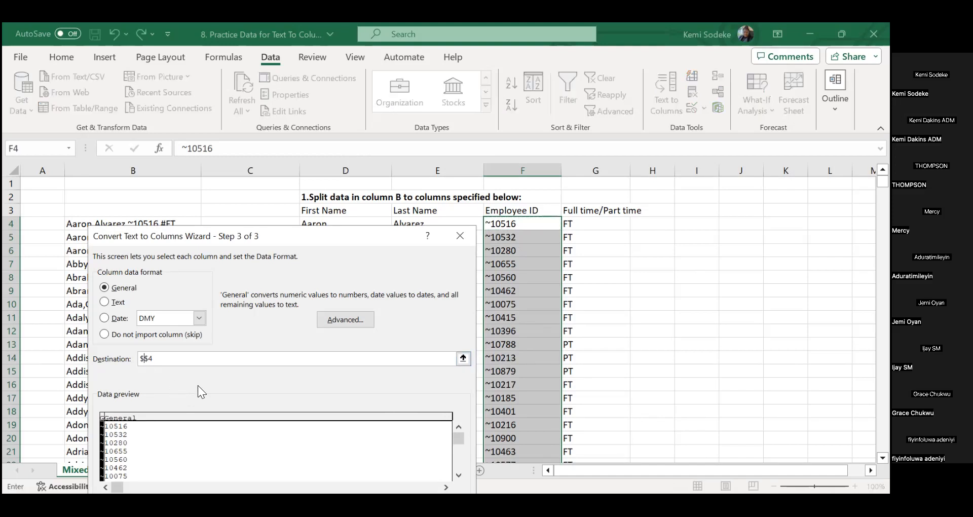
pyautogui.write('H')
pyautogui.moveTo(269, 236); pyautogui.dragTo(256, 197)
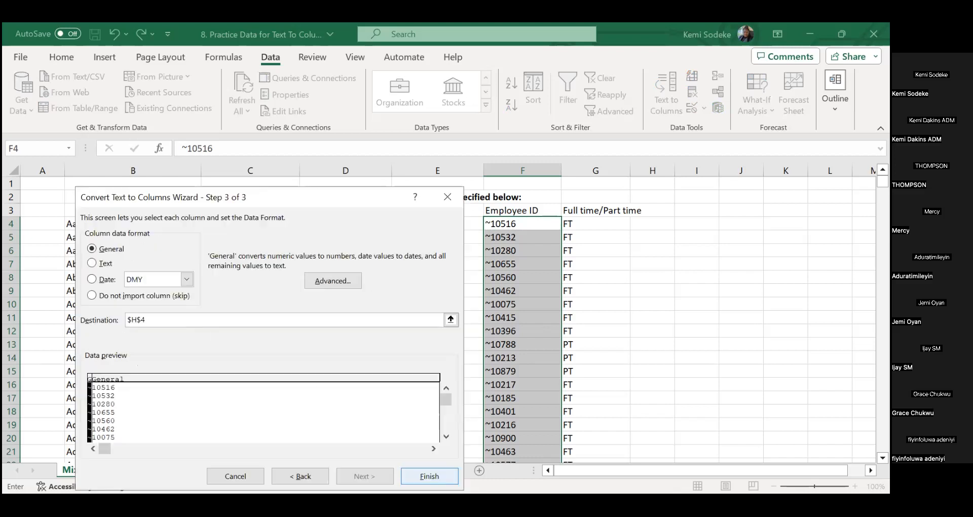
pyautogui.press('Return')
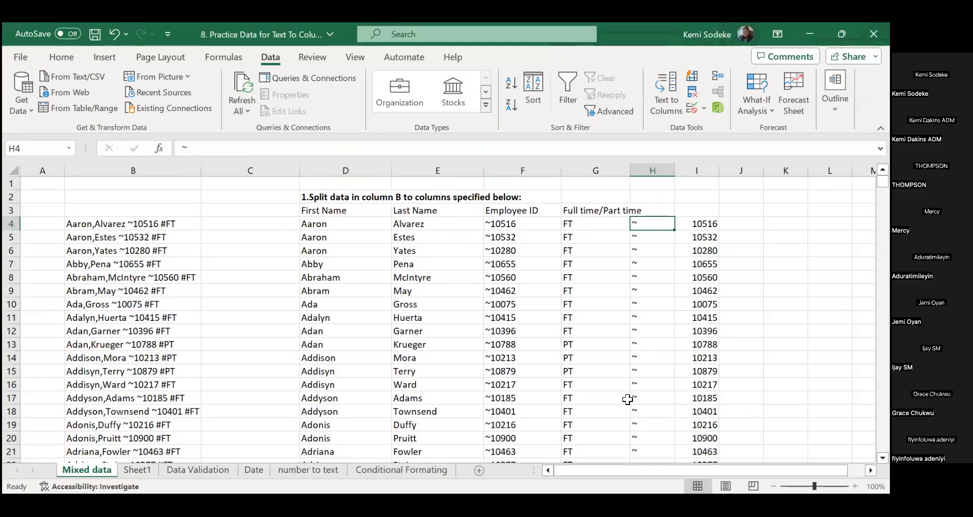
# Step: Clear the separated ~ characters from column H
pyautogui.click(658, 167)
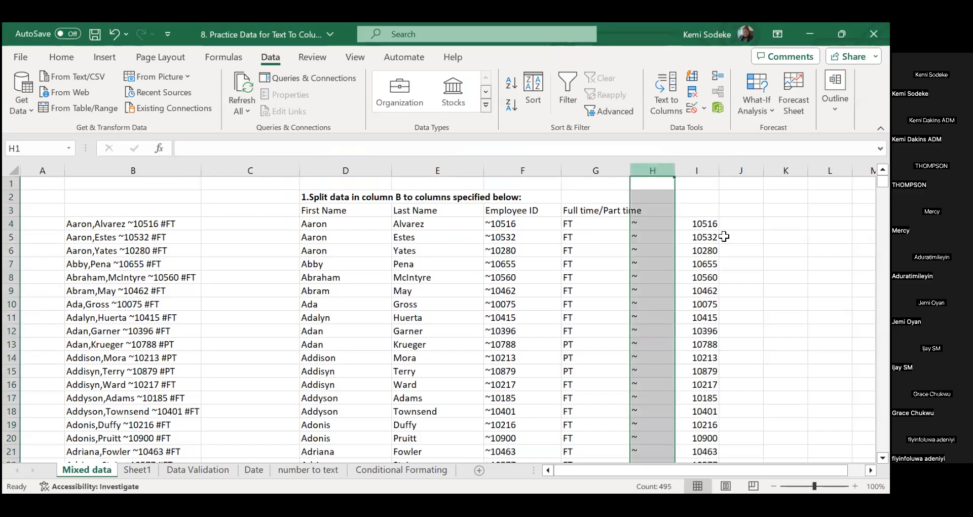
pyautogui.press('Delete')
pyautogui.click(747, 347)
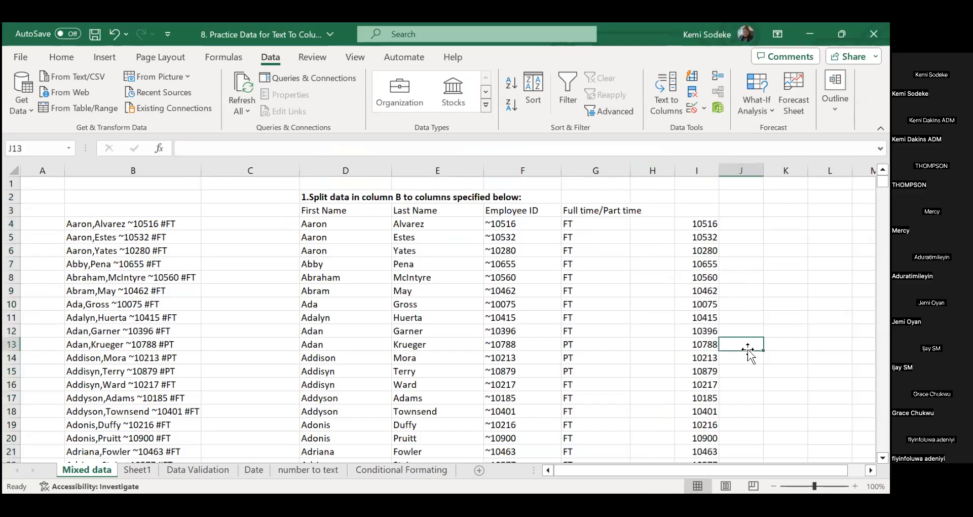
# Step: Cut all the cleaned IDs from I4 down and paste them over the Employee ID column starting at F4
pyautogui.click(699, 224)
pyautogui.moveTo(697, 287); pyautogui.dragTo(698, 374)
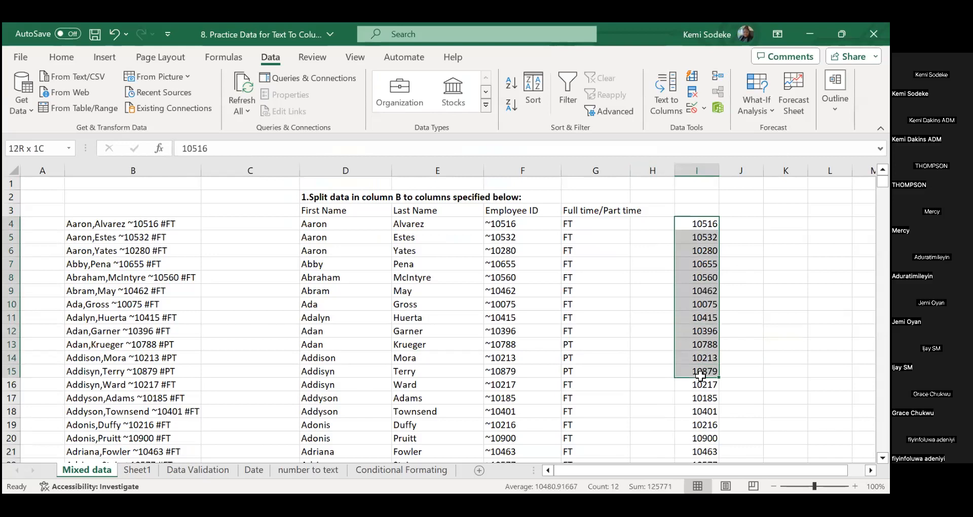
pyautogui.hotkey('ctrl', 'shift', 'Down')
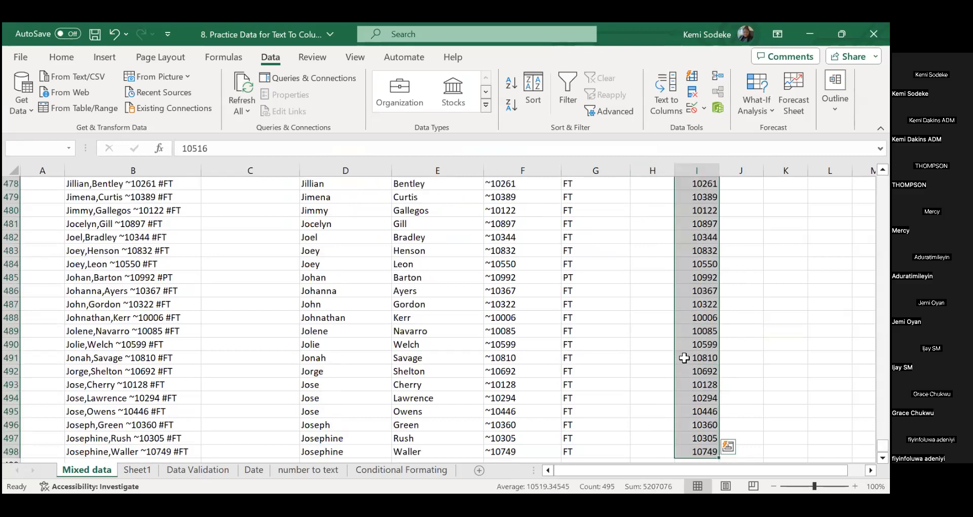
pyautogui.hotkey('ctrl', 'c')
pyautogui.hotkey('ctrl', 'BackSpace')
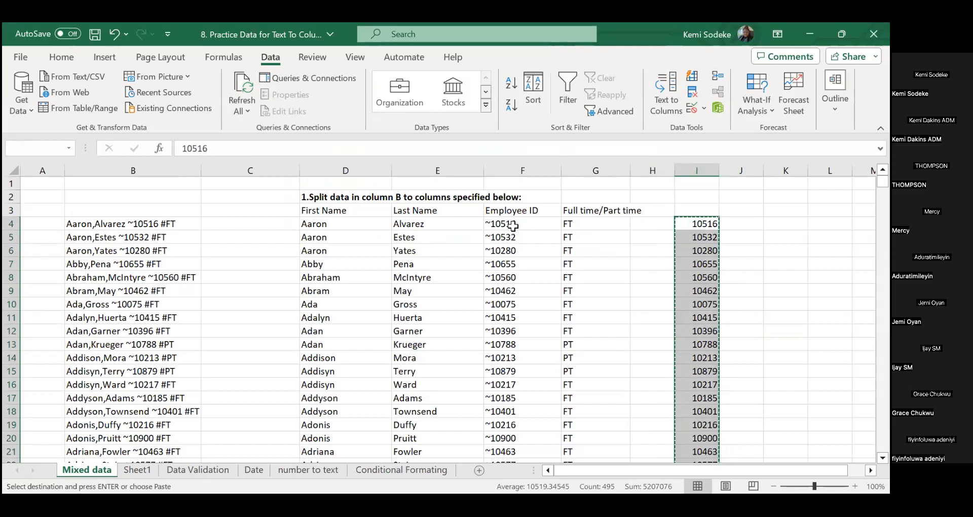
pyautogui.click(513, 225)
pyautogui.rightClick(514, 226)
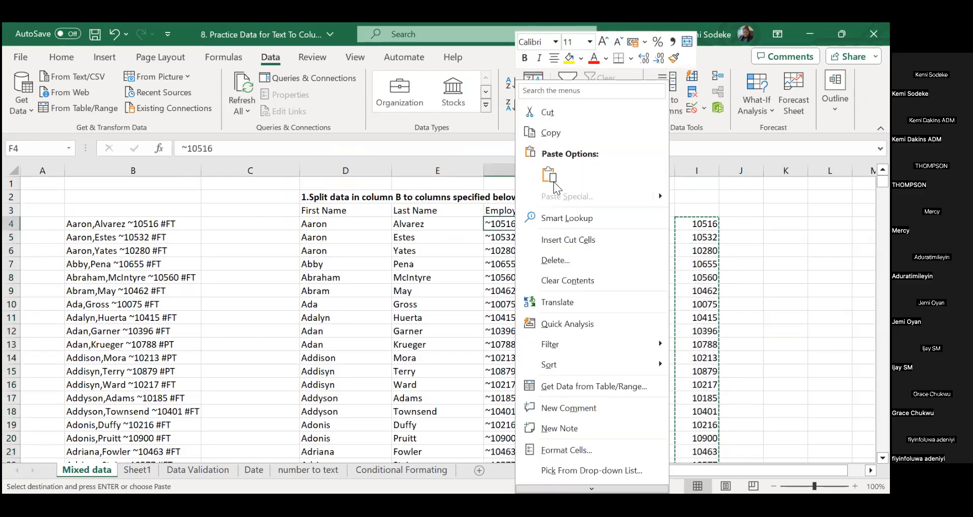
pyautogui.click(547, 173)
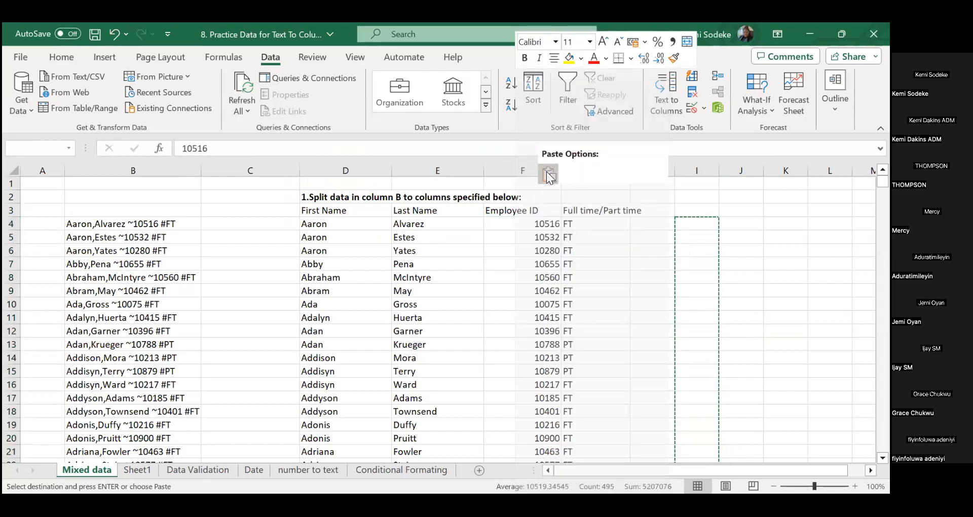
pyautogui.click(702, 290)
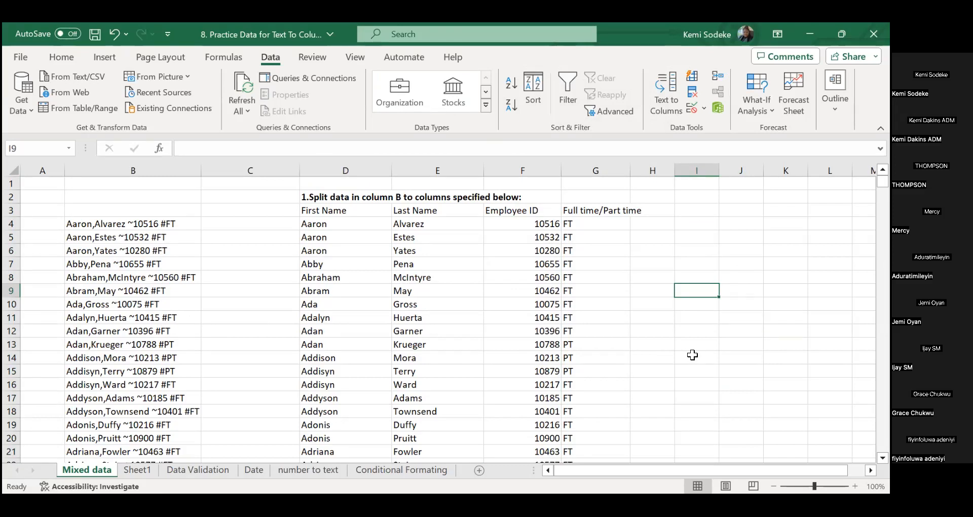
pyautogui.click(642, 367)
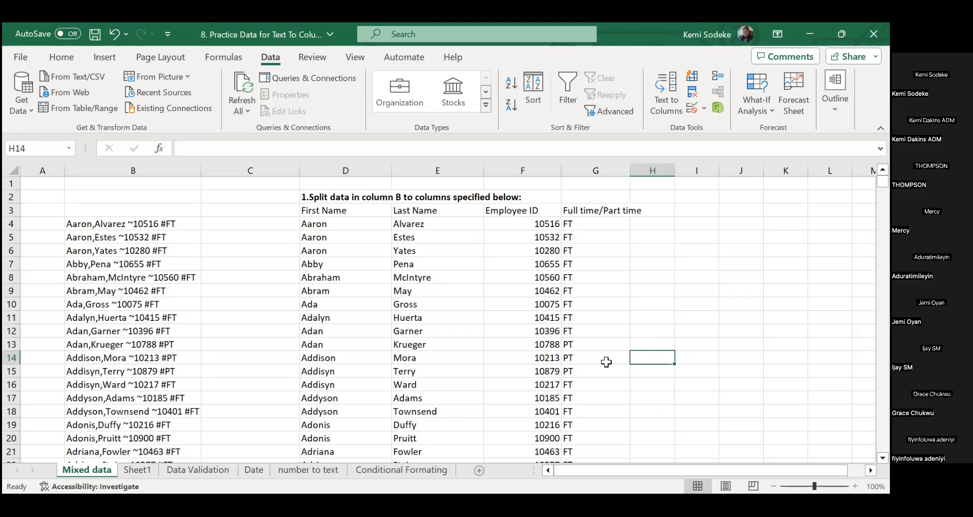
pyautogui.click(522, 224)
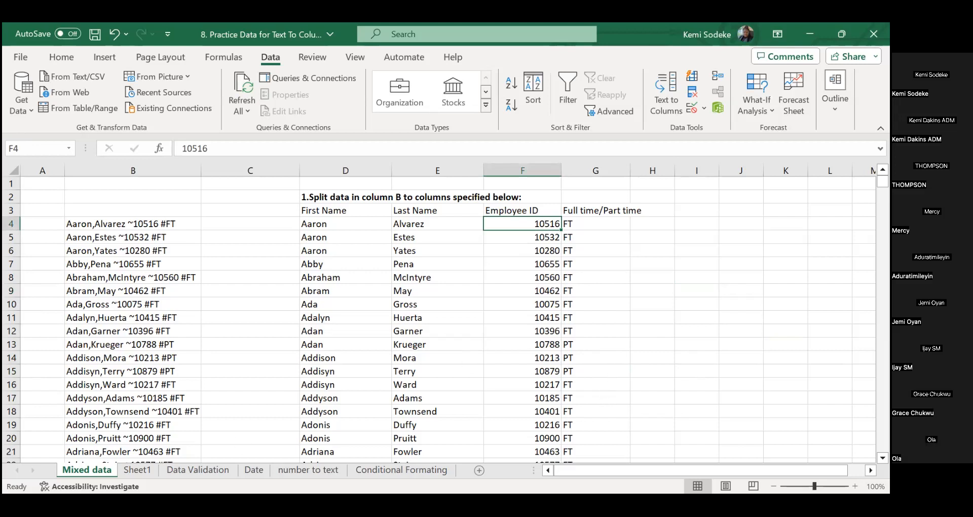
pyautogui.click(597, 278)
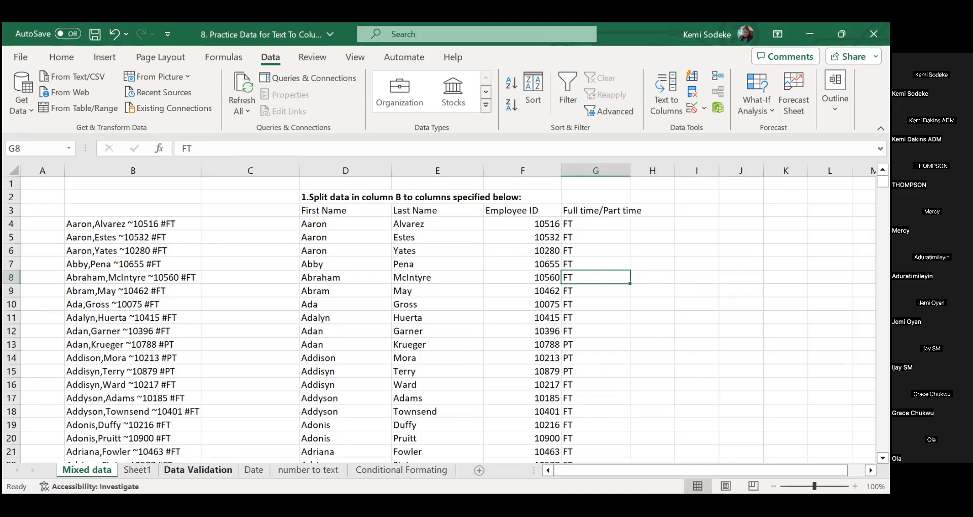
# Step: Open the Date worksheet with the exercise on converting American dates to European dates
pyautogui.click(198, 469)
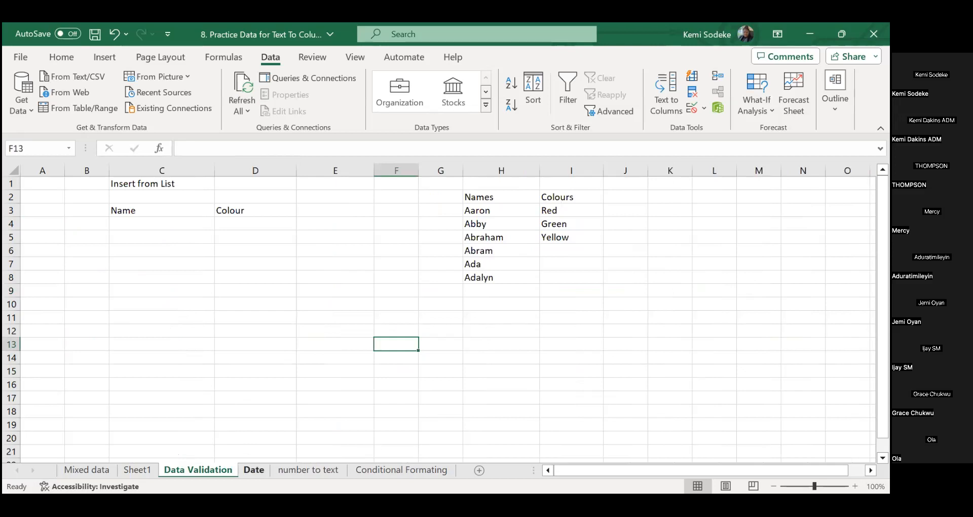
pyautogui.click(254, 470)
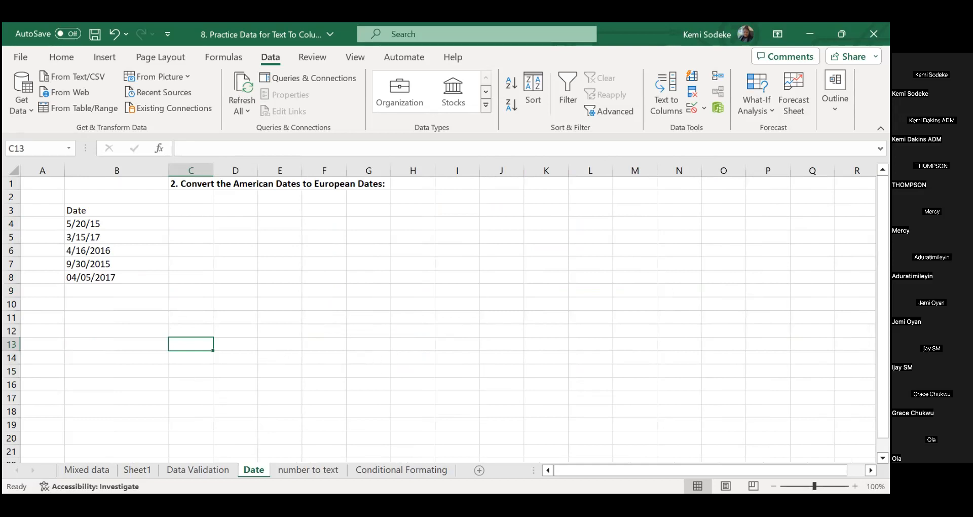
# Step: Move the Data Validation worksheet to between number to text and Conditional Formating, and delete Sheet1
pyautogui.moveTo(199, 470); pyautogui.dragTo(351, 468)
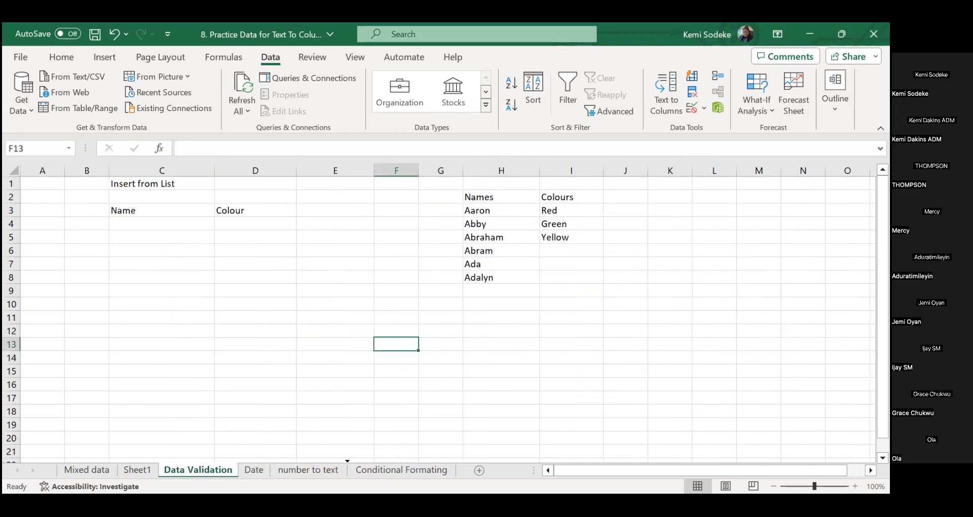
pyautogui.click(137, 470)
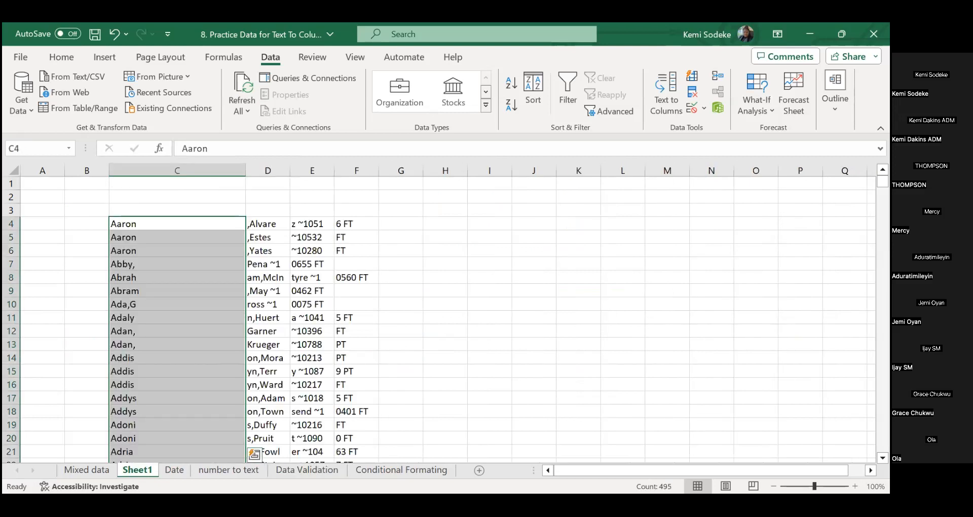
pyautogui.rightClick(140, 469)
pyautogui.click(430, 325)
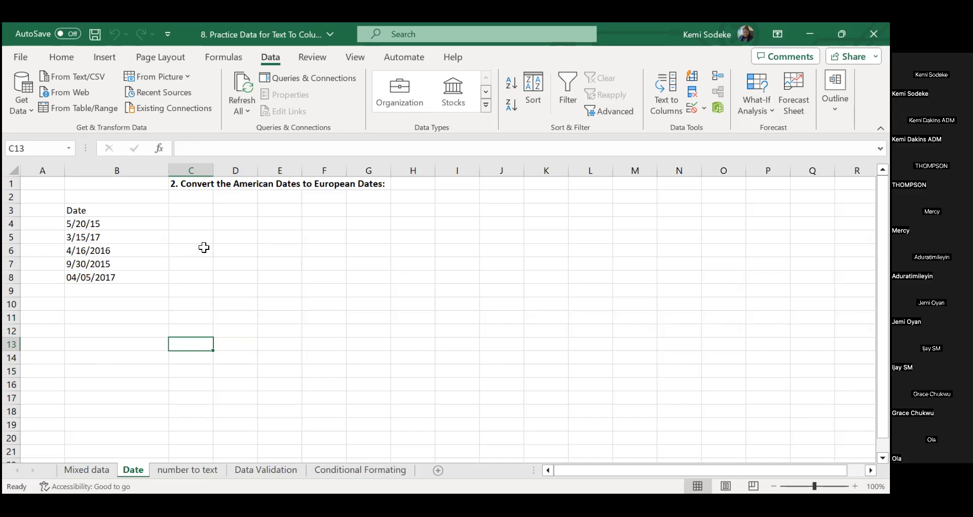
# Step: Convert the American dates in B4:B8 with Text to Columns, using the Delimited type and the MDY date format
pyautogui.moveTo(116, 226); pyautogui.dragTo(114, 278)
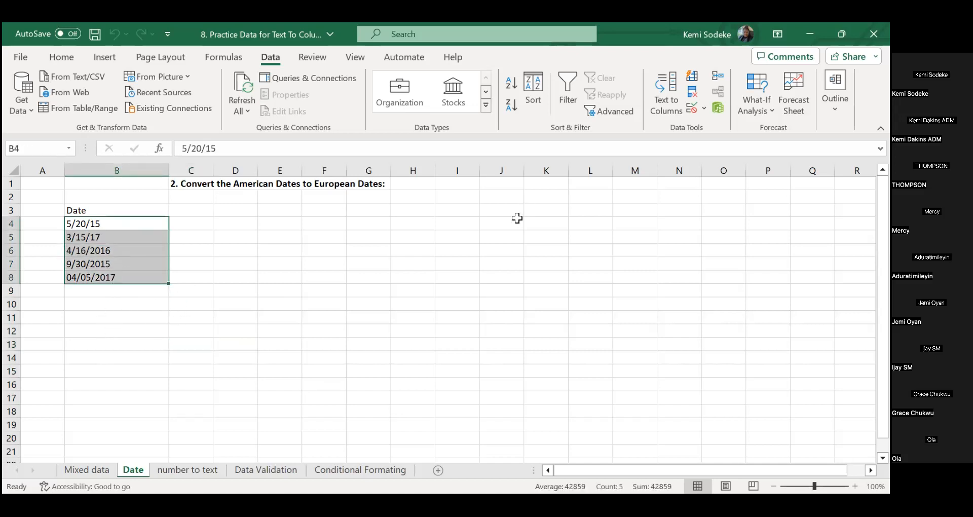
pyautogui.click(682, 111)
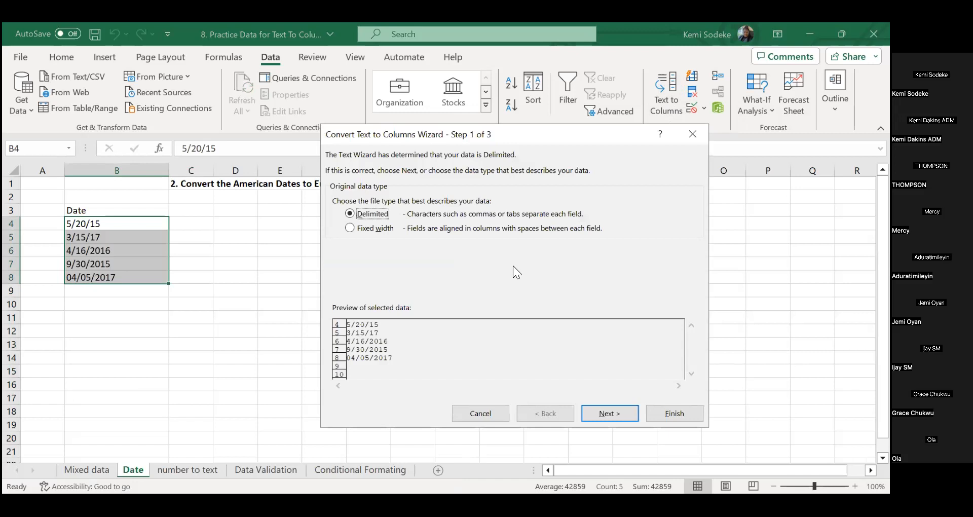
pyautogui.click(609, 414)
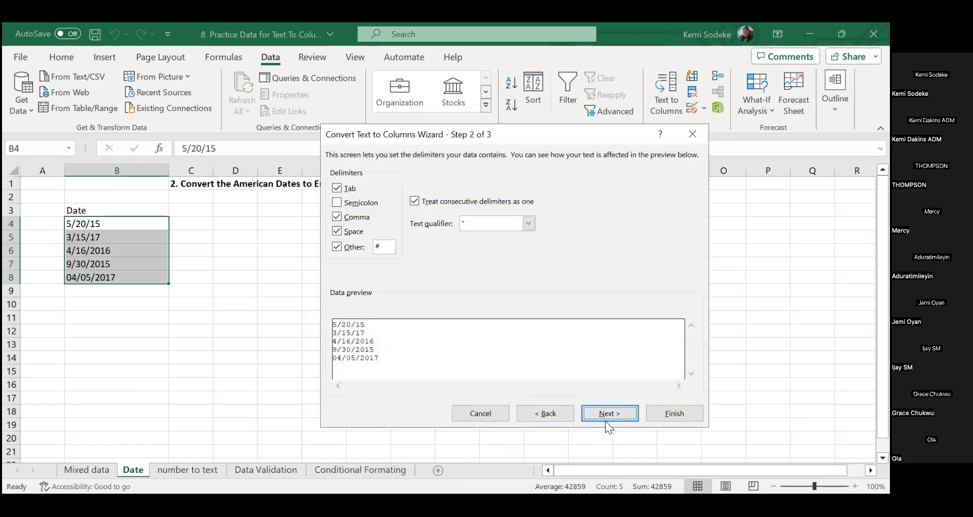
pyautogui.click(610, 413)
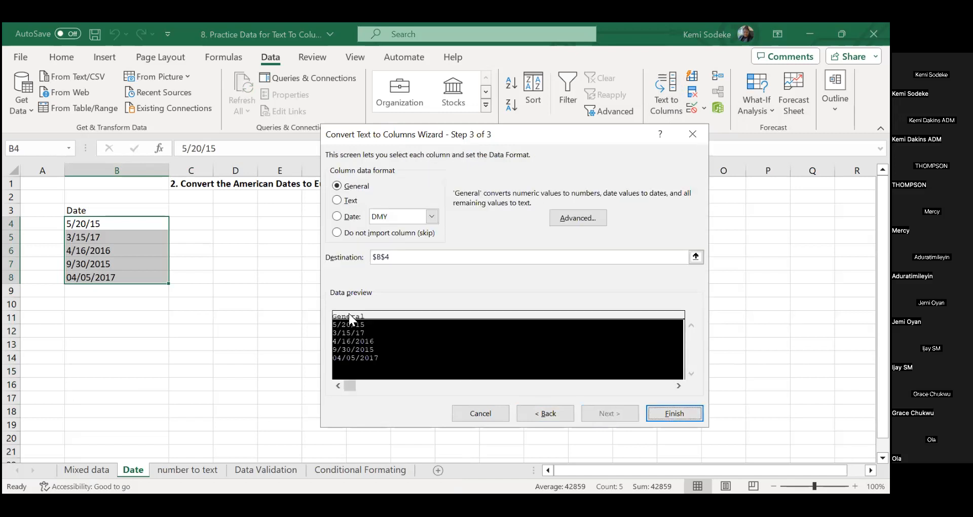
pyautogui.click(337, 218)
pyautogui.click(432, 217)
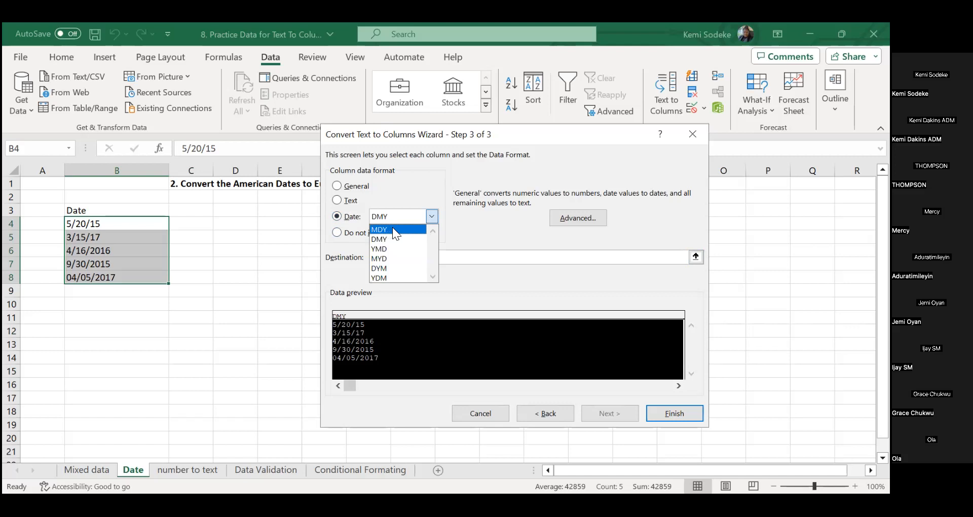
pyautogui.click(392, 229)
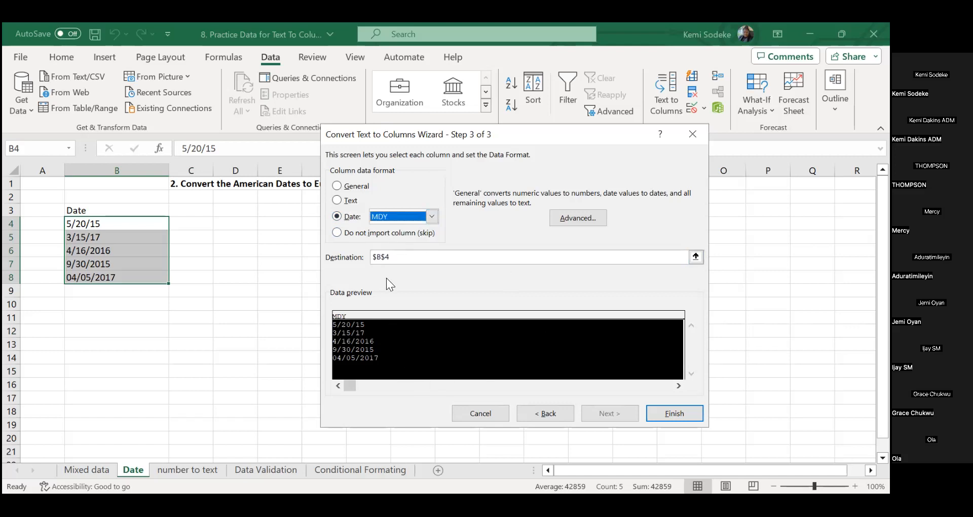
pyautogui.click(430, 218)
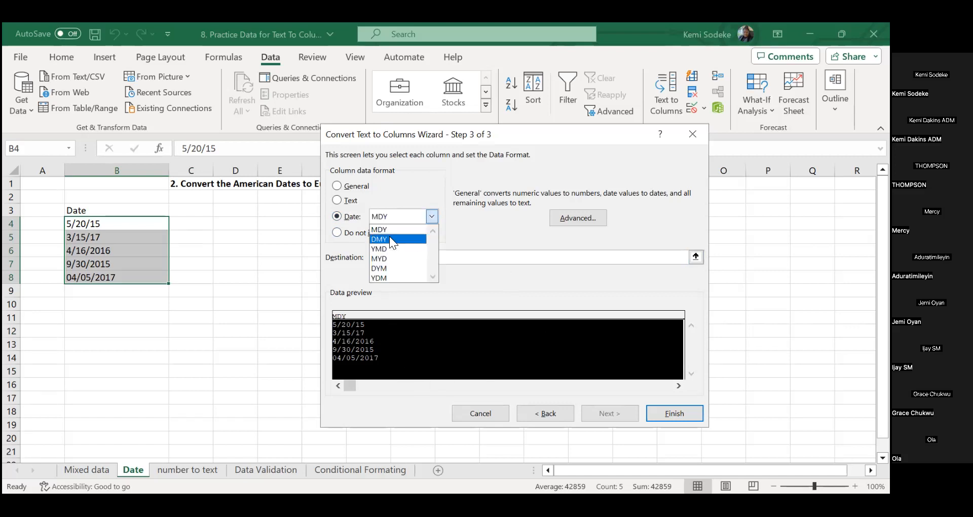
pyautogui.click(389, 237)
pyautogui.click(434, 215)
pyautogui.click(401, 226)
pyautogui.click(682, 415)
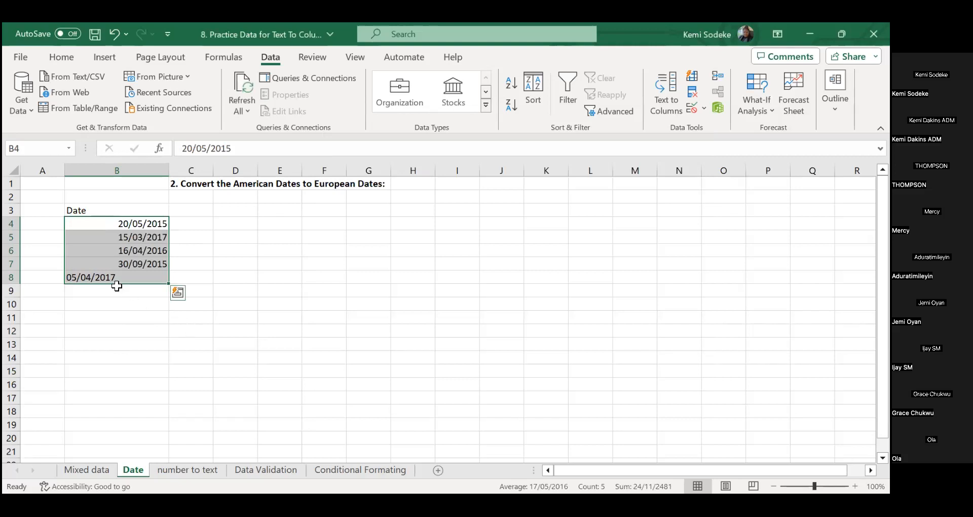
# Step: Undo the date conversion in column B
pyautogui.click(114, 34)
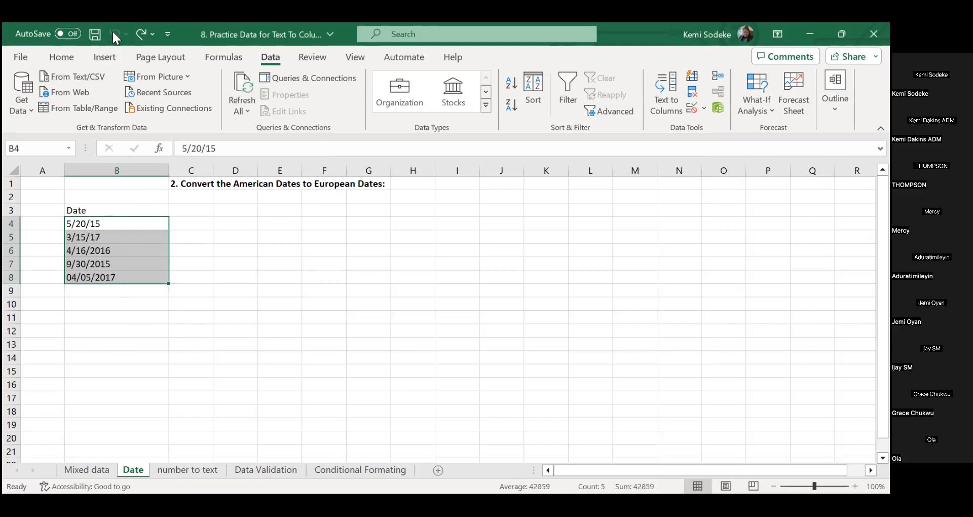
pyautogui.click(85, 306)
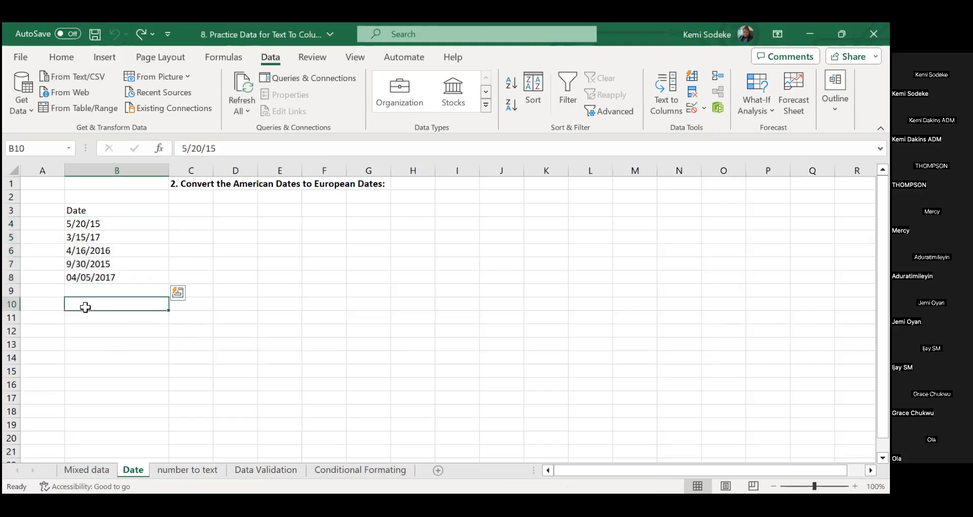
# Step: Run Text to Columns again on B4:B8 as Delimited data, with the column data format set to Date MDY and destination $B$4
pyautogui.click(95, 223)
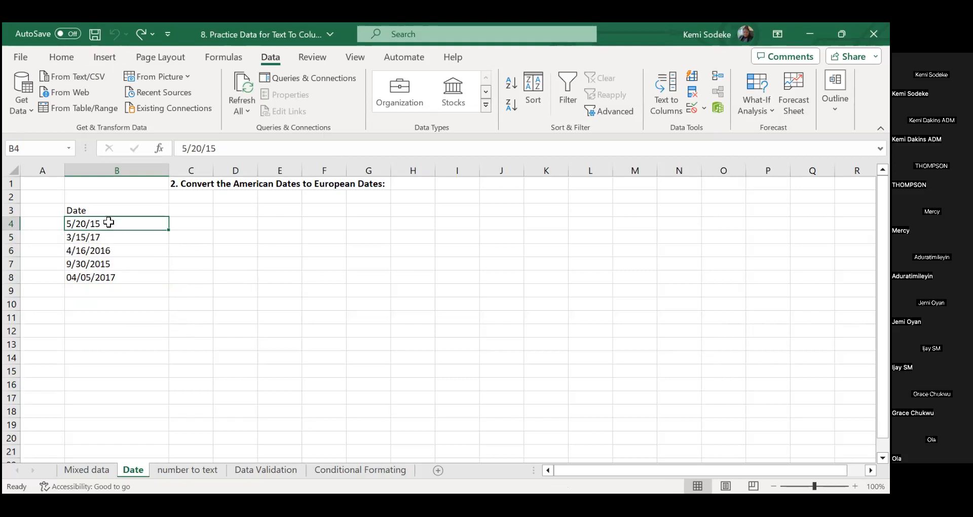
pyautogui.moveTo(109, 223); pyautogui.dragTo(112, 277)
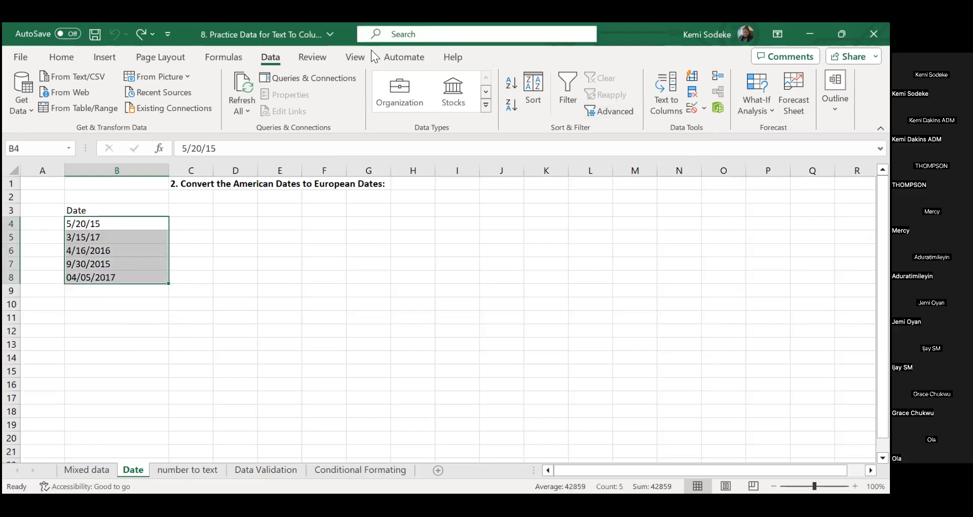
pyautogui.click(666, 97)
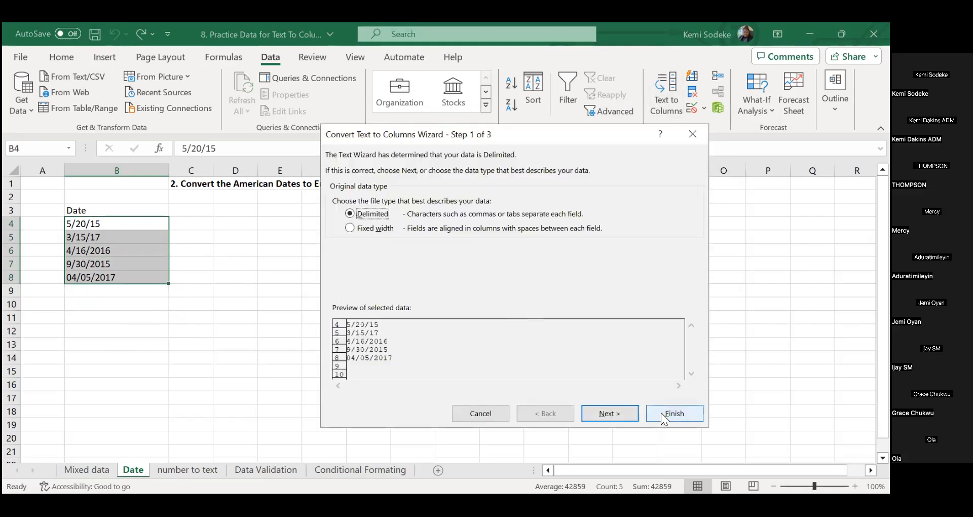
pyautogui.click(612, 414)
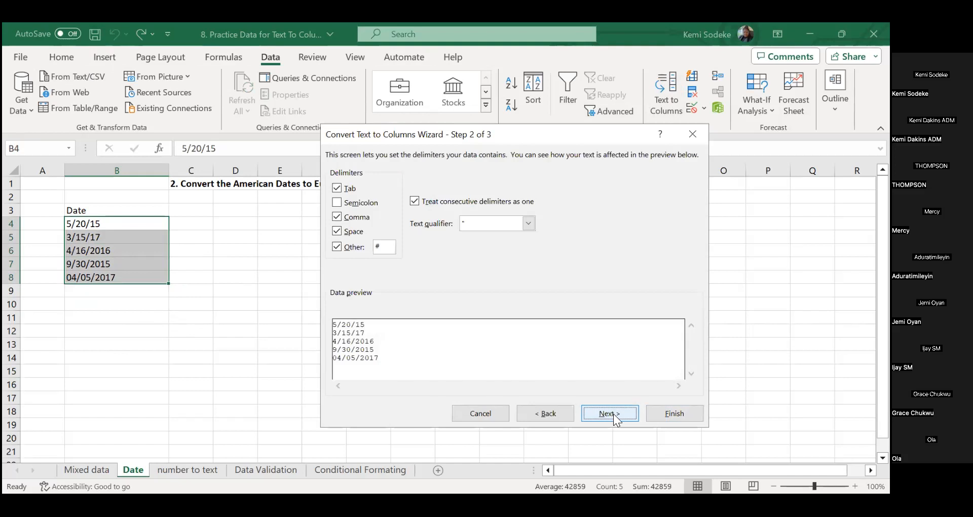
pyautogui.click(613, 414)
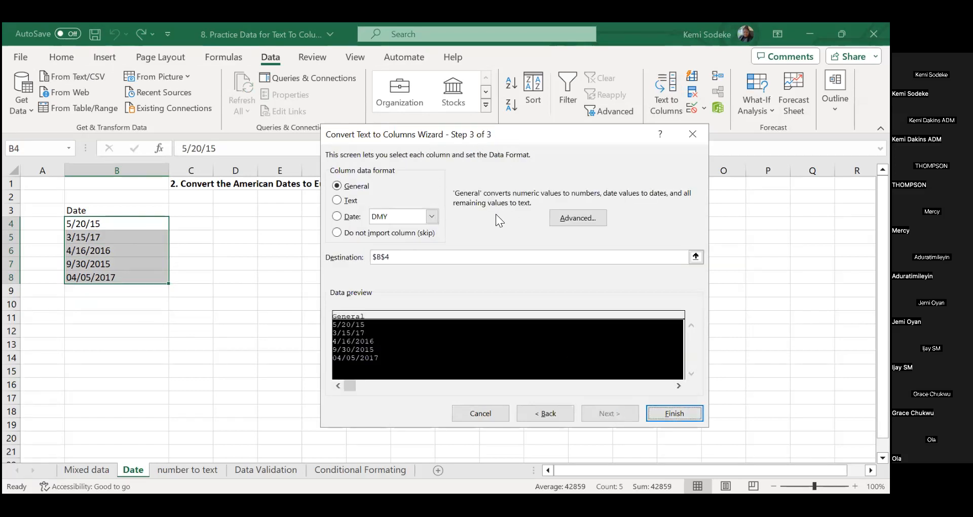
pyautogui.click(337, 216)
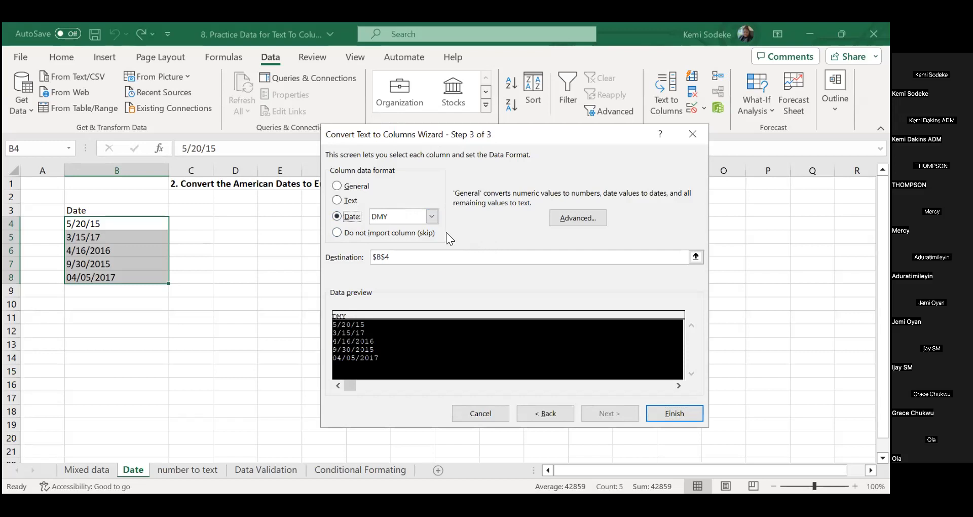
pyautogui.click(432, 218)
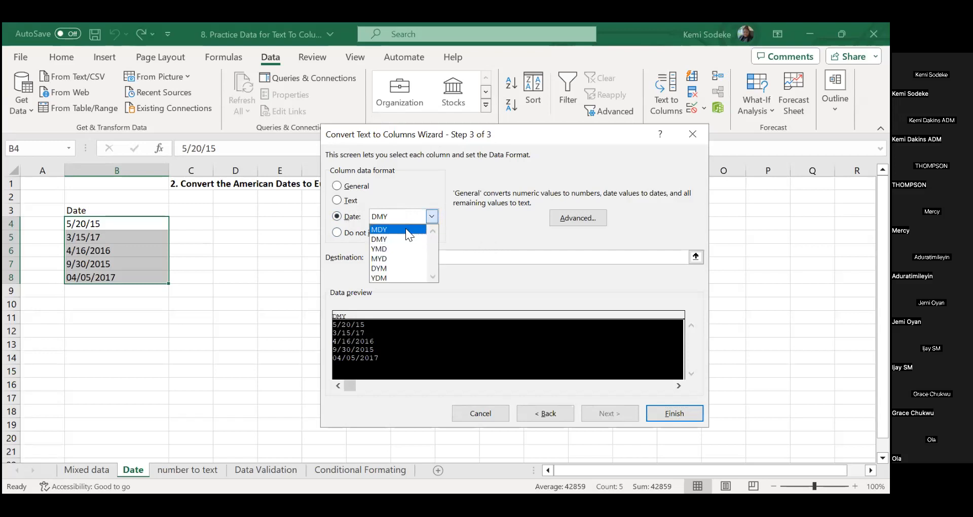
pyautogui.click(406, 228)
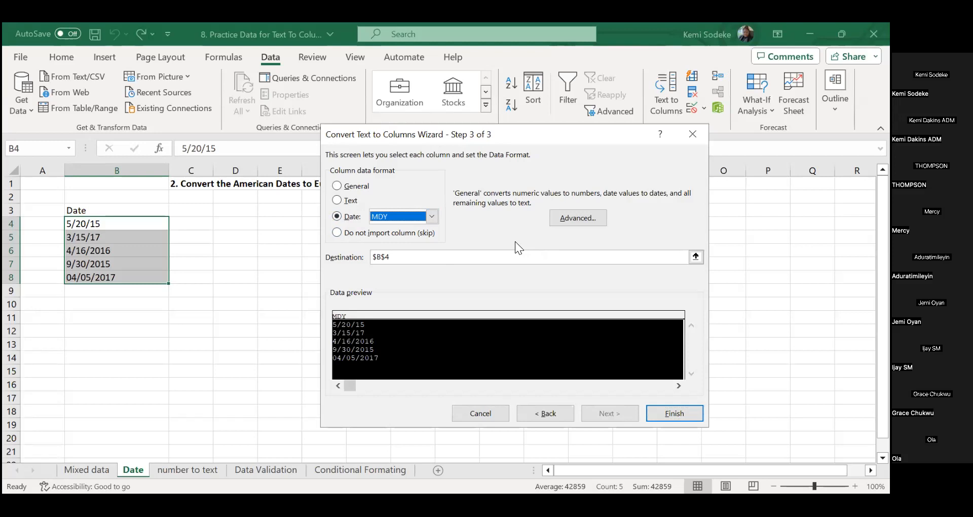
pyautogui.click(674, 413)
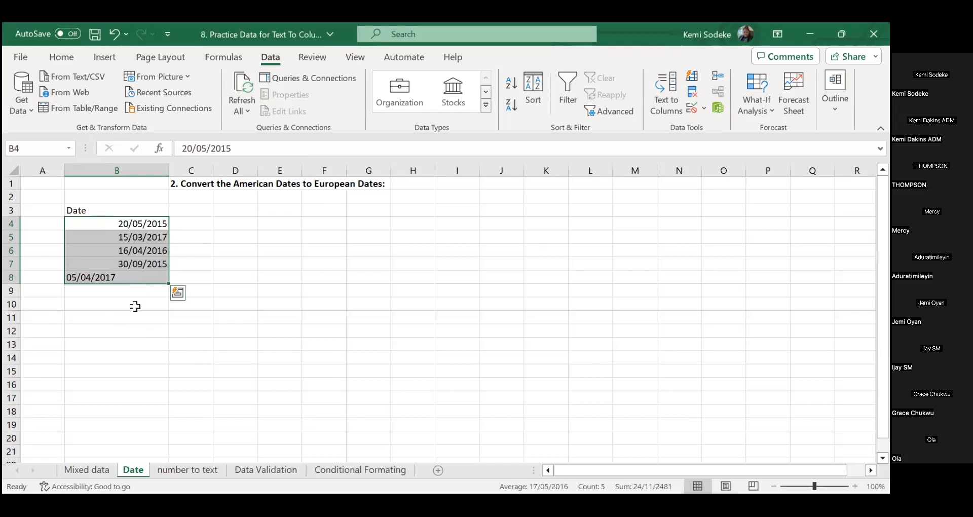
# Step: Undo the European date conversion to compare it with the original dates, and redo it
pyautogui.click(115, 32)
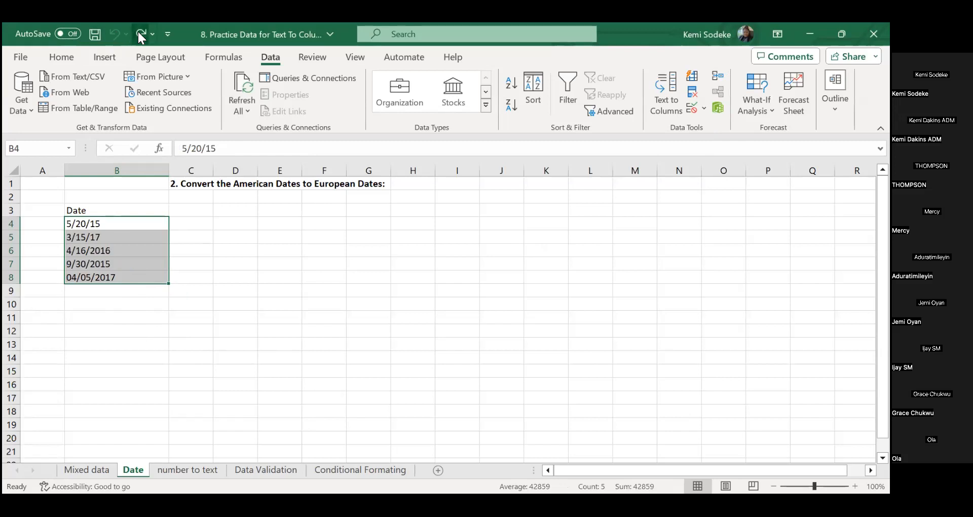
pyautogui.click(140, 33)
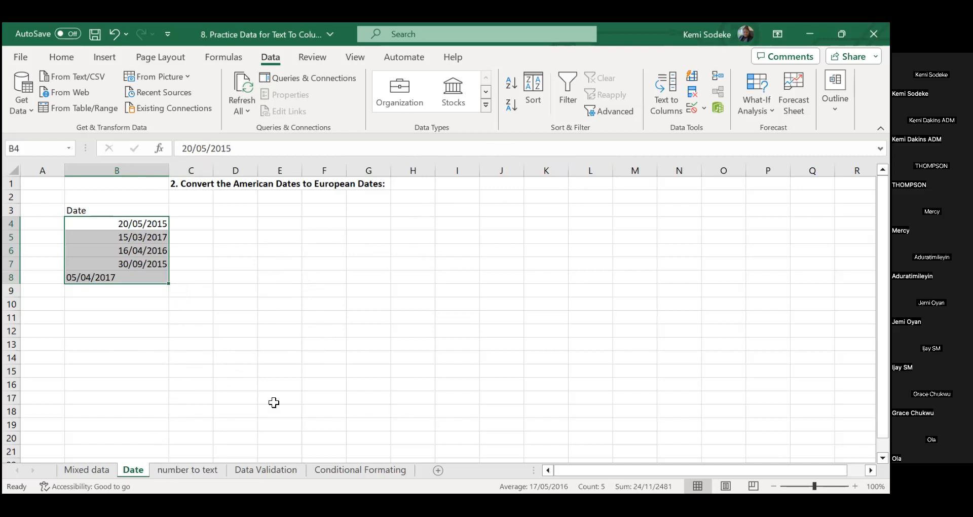
# Step: Open the number to text worksheet and examine the employee IDs in column B and the ISTEXT check in C5
pyautogui.click(188, 470)
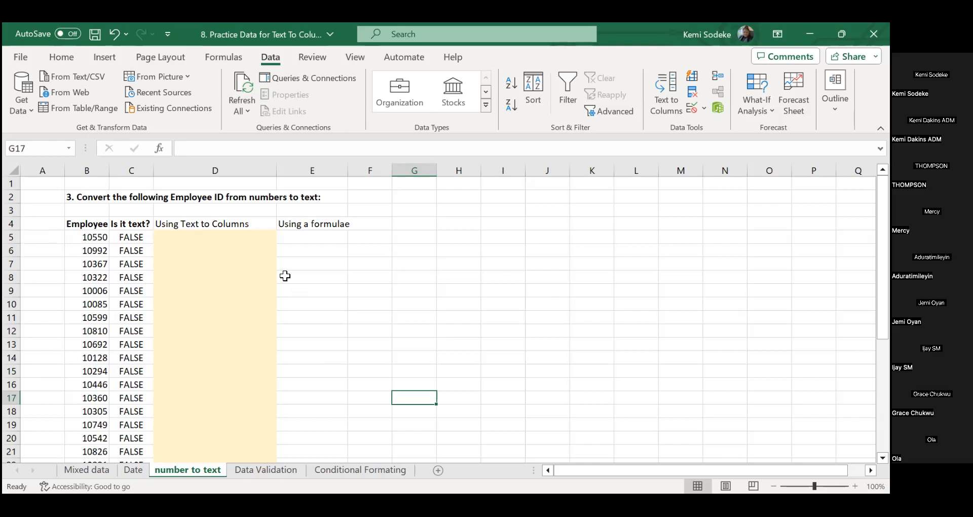
pyautogui.click(89, 239)
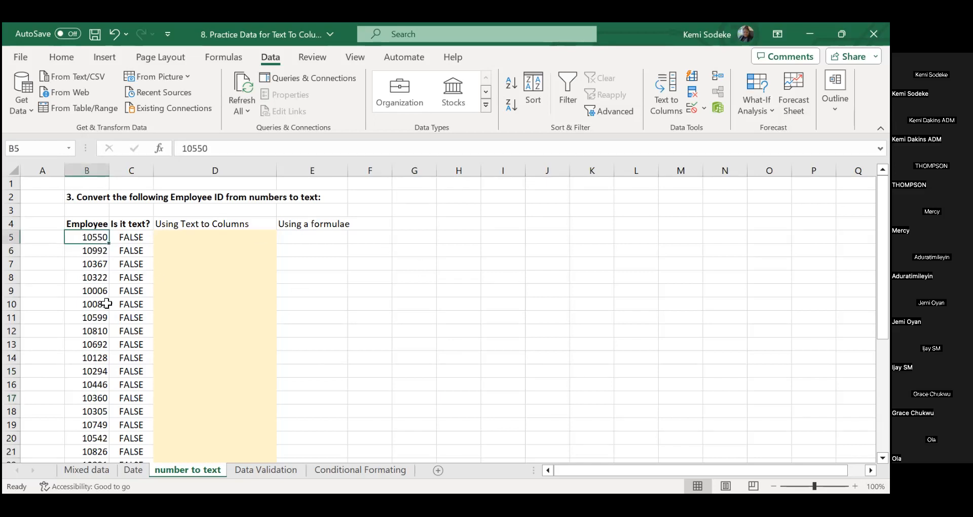
pyautogui.click(80, 223)
pyautogui.moveTo(81, 238); pyautogui.dragTo(89, 357)
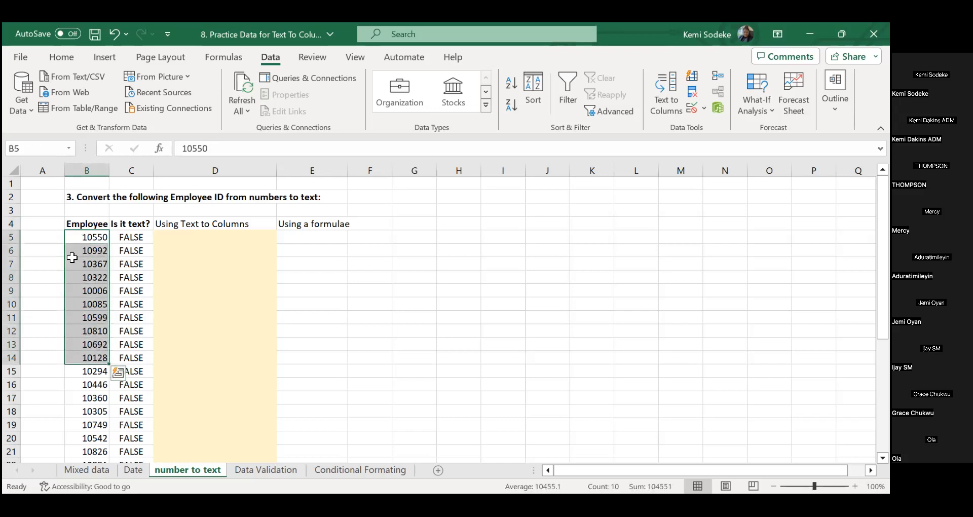
pyautogui.click(132, 239)
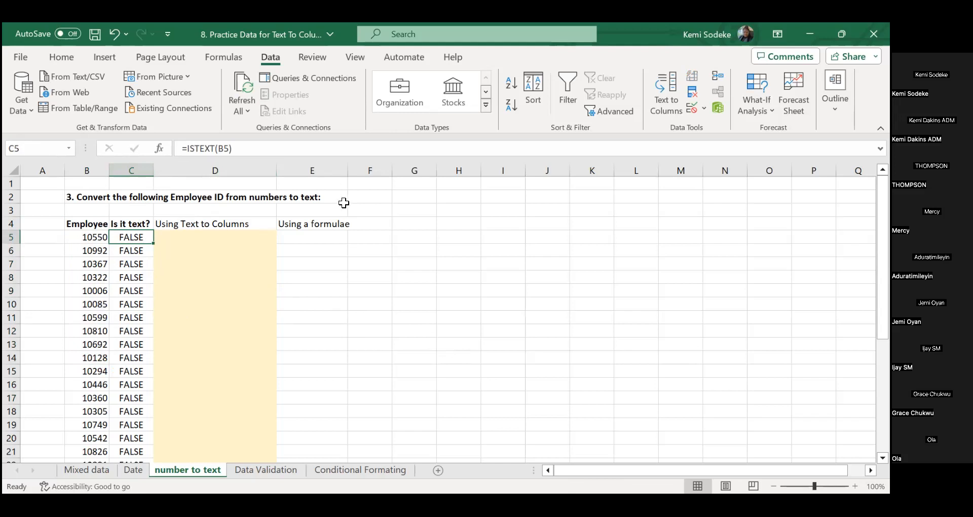
pyautogui.click(95, 238)
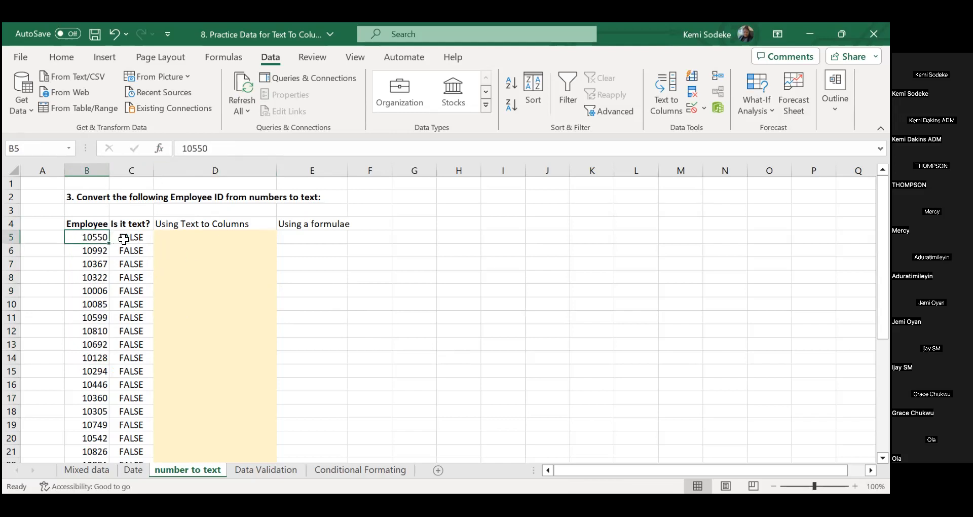
pyautogui.click(136, 237)
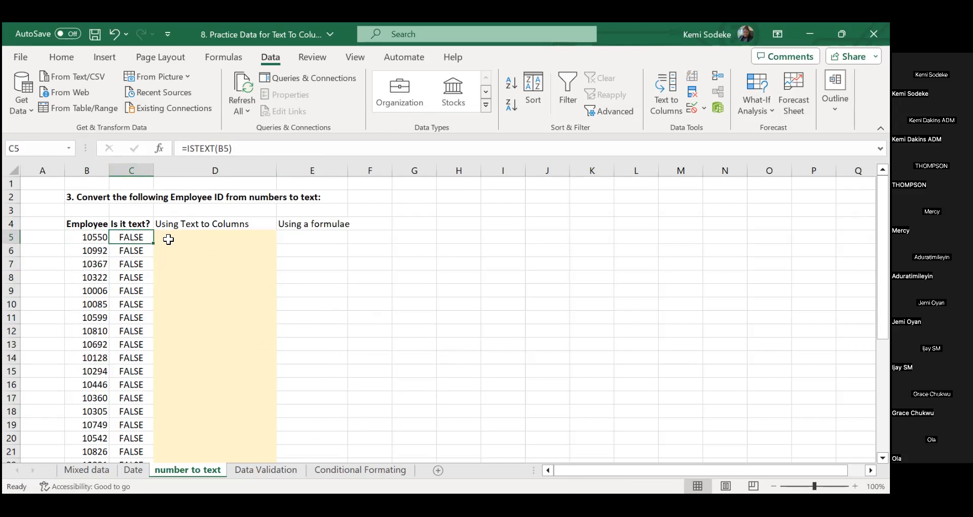
# Step: Convert the employee IDs in B5:B36 from numbers to text with Text to Columns, using Delimited, Text format and destination $B$5
pyautogui.moveTo(91, 238); pyautogui.dragTo(95, 451)
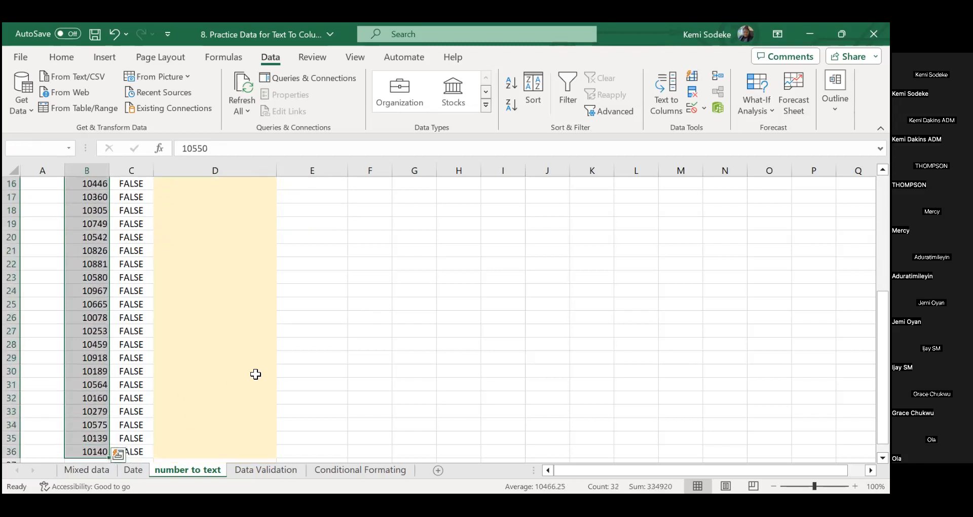
pyautogui.scroll(5, 241, 375)
pyautogui.click(667, 81)
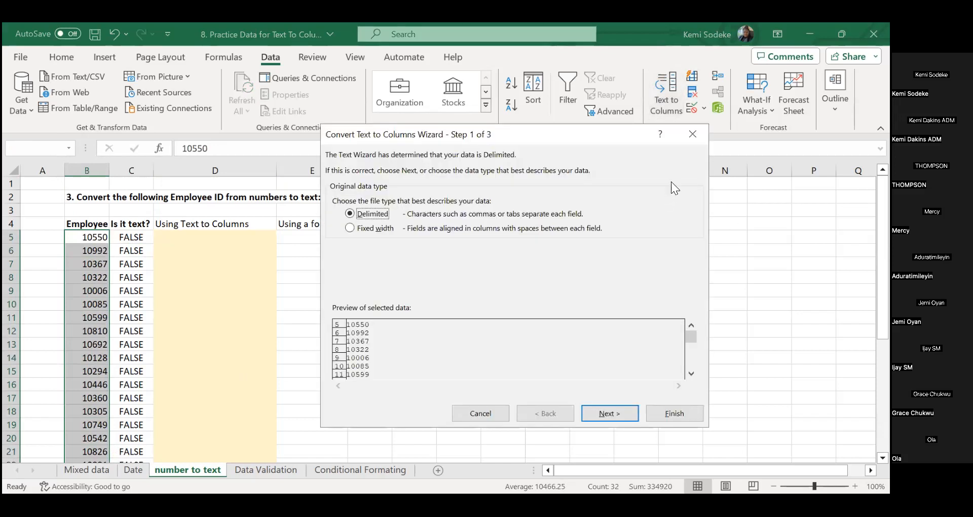
pyautogui.click(612, 415)
pyautogui.click(608, 413)
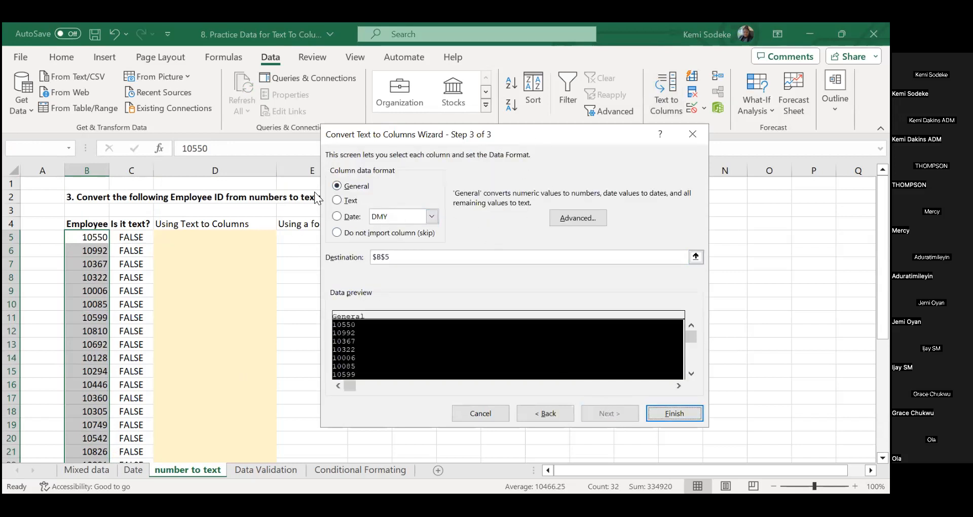
pyautogui.click(335, 199)
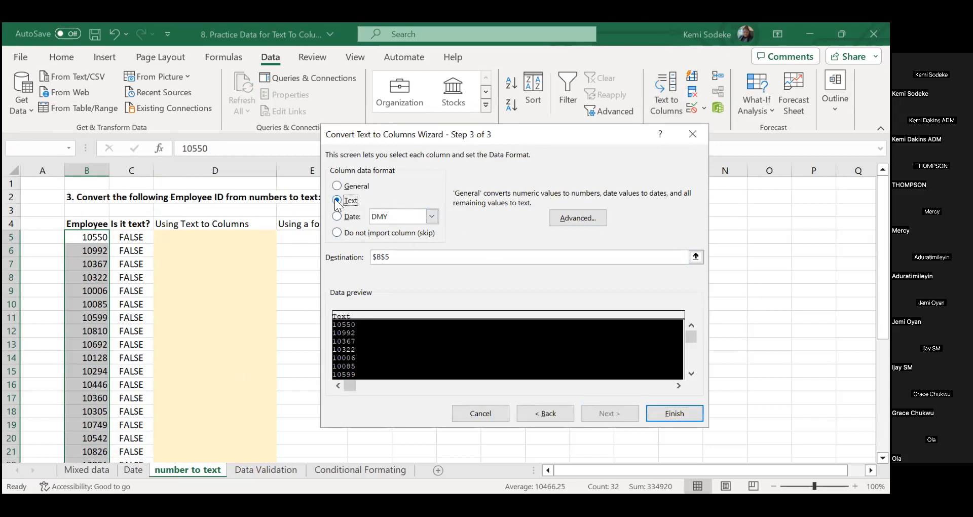
pyautogui.click(681, 408)
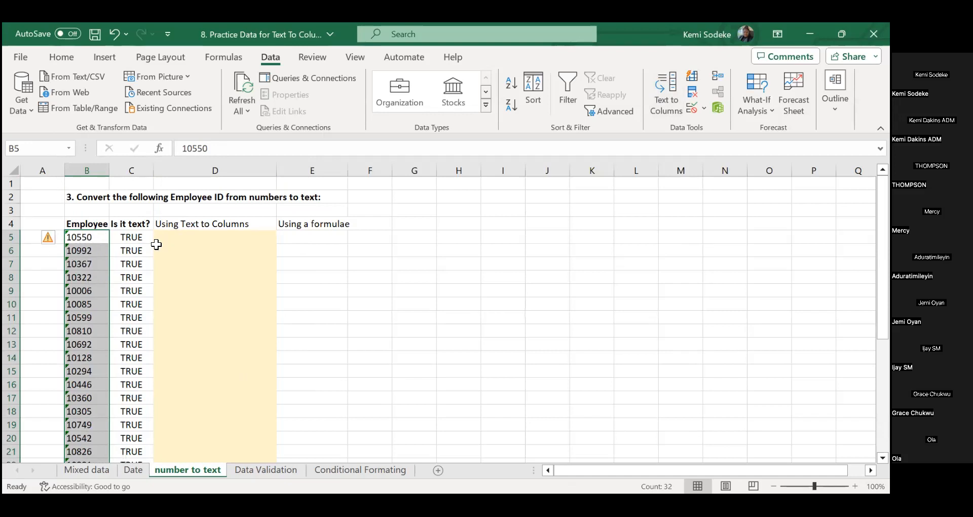
# Step: Enter a NUMBERVALUE formula referencing B5 in cell E5, under the Using a formulae heading
pyautogui.click(137, 239)
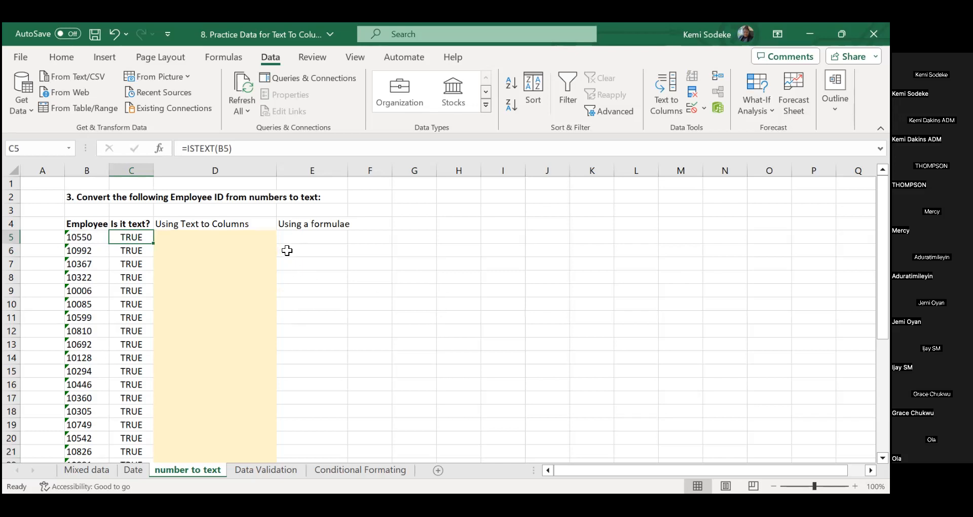
pyautogui.click(357, 170)
pyautogui.click(319, 224)
pyautogui.click(301, 236)
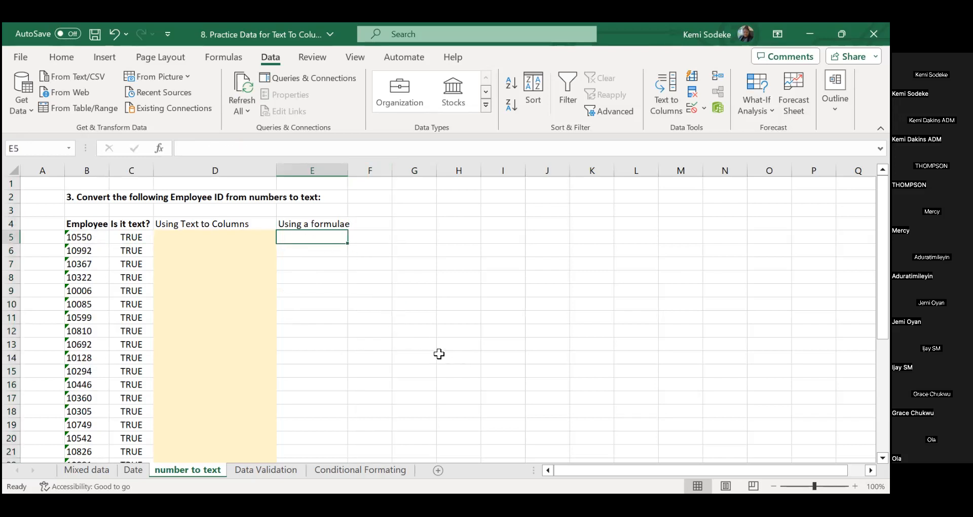
pyautogui.write('=')
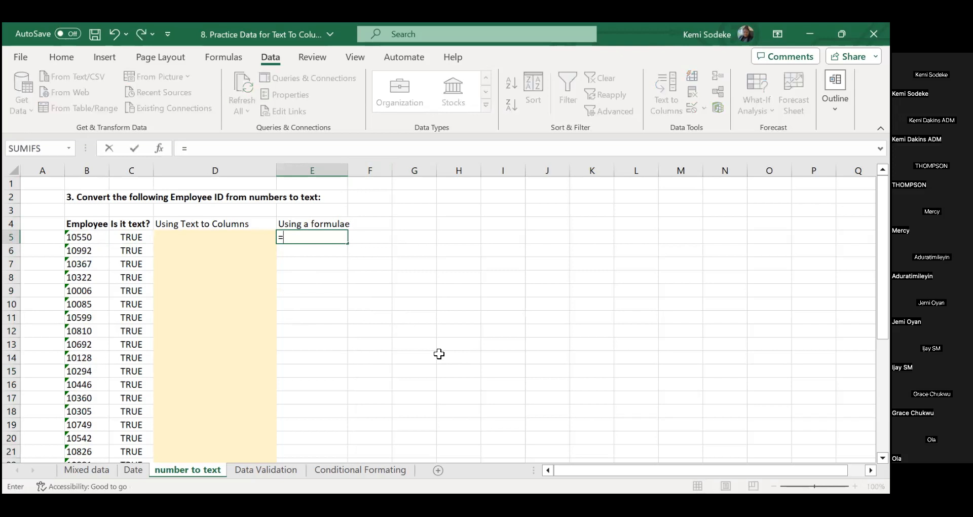
pyautogui.write('numbervalue')
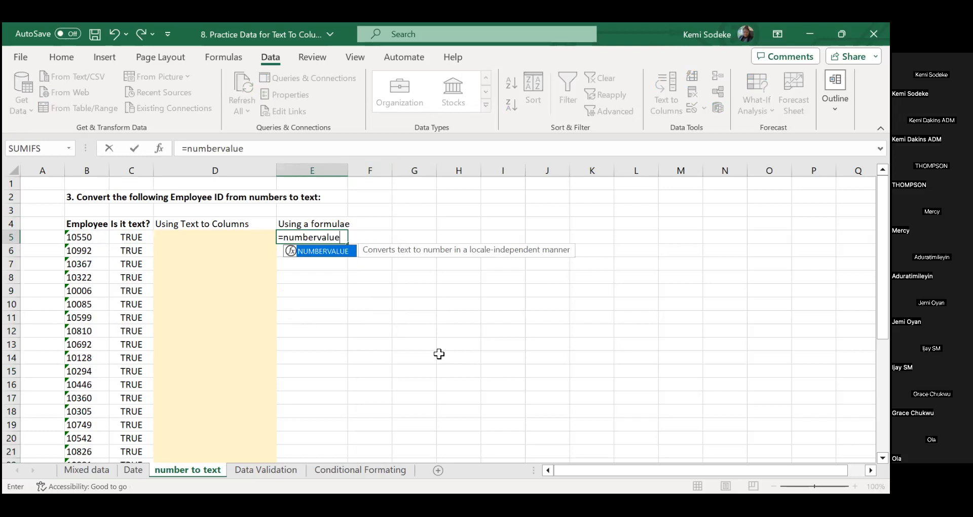
pyautogui.write('(')
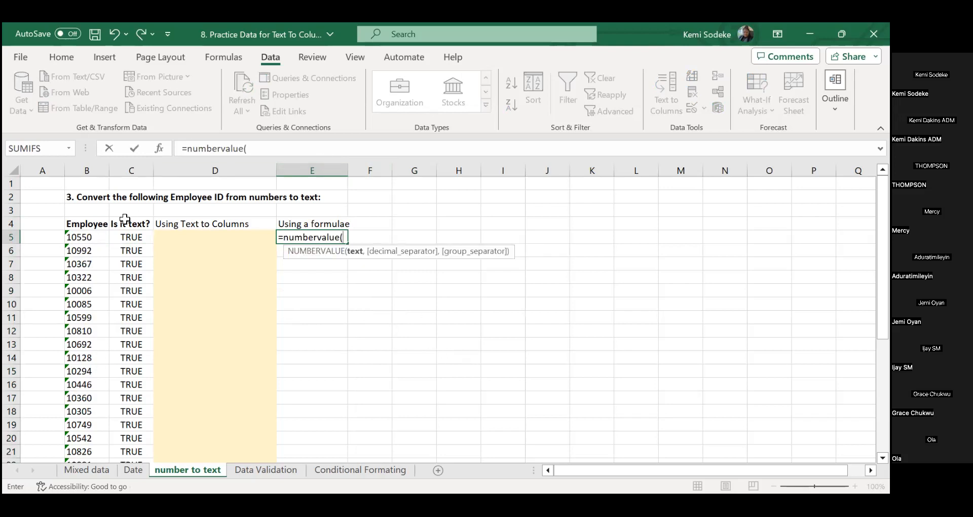
pyautogui.click(85, 237)
pyautogui.write(')')
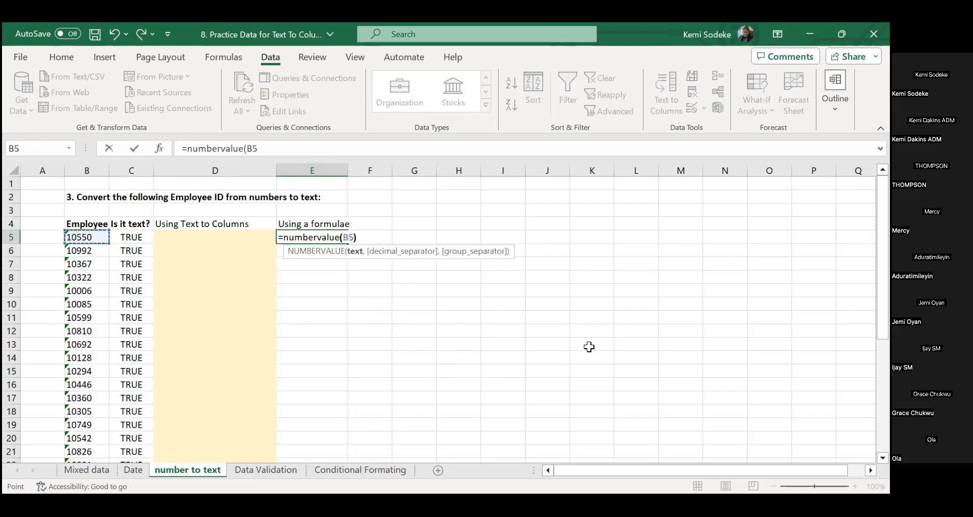
pyautogui.press('Return')
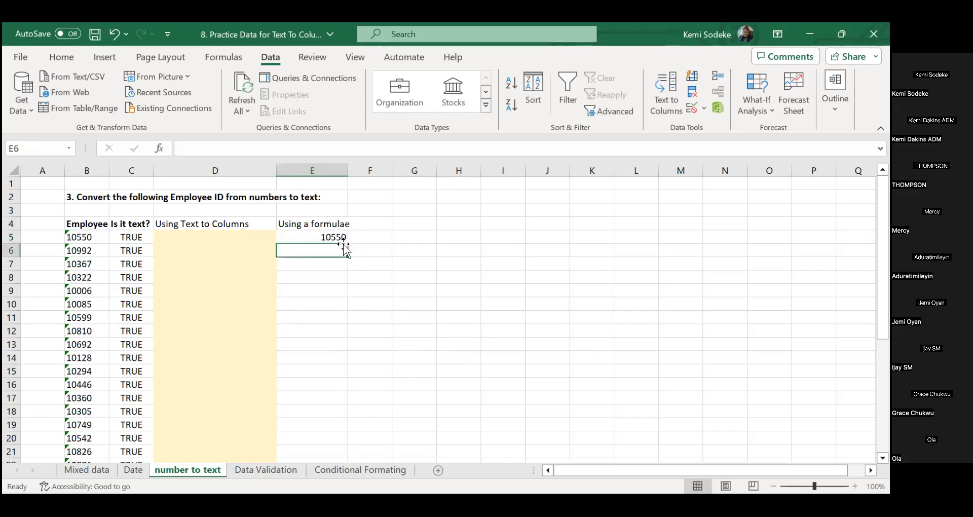
# Step: Fill the NUMBERVALUE formula from E5 down to E36, alongside the employee IDs
pyautogui.click(342, 240)
pyautogui.doubleClick(348, 243)
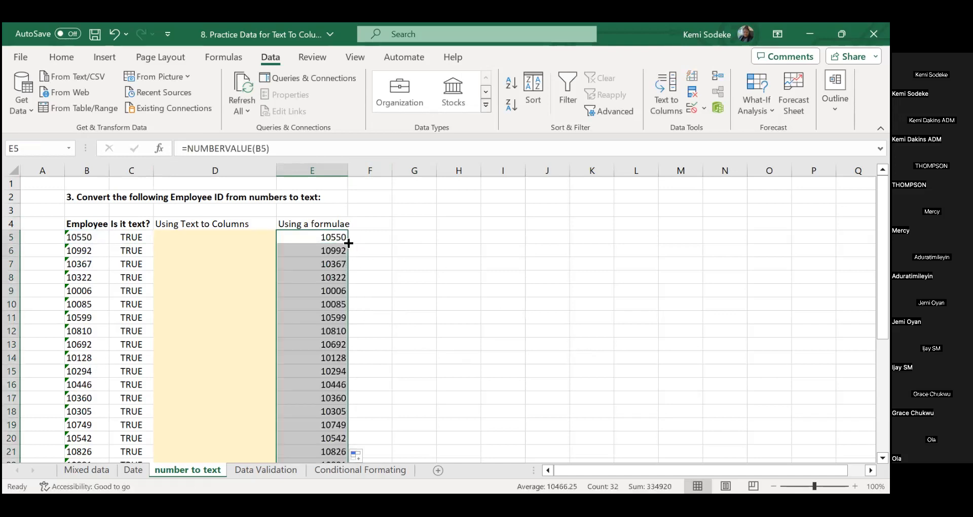
pyautogui.scroll(-3, 397, 304)
pyautogui.scroll(3, 398, 304)
# Step: Copy the NUMBERVALUE results in E5:E36 and paste them as values over the employee IDs starting at B5
pyautogui.hotkey('ctrl', 'c')
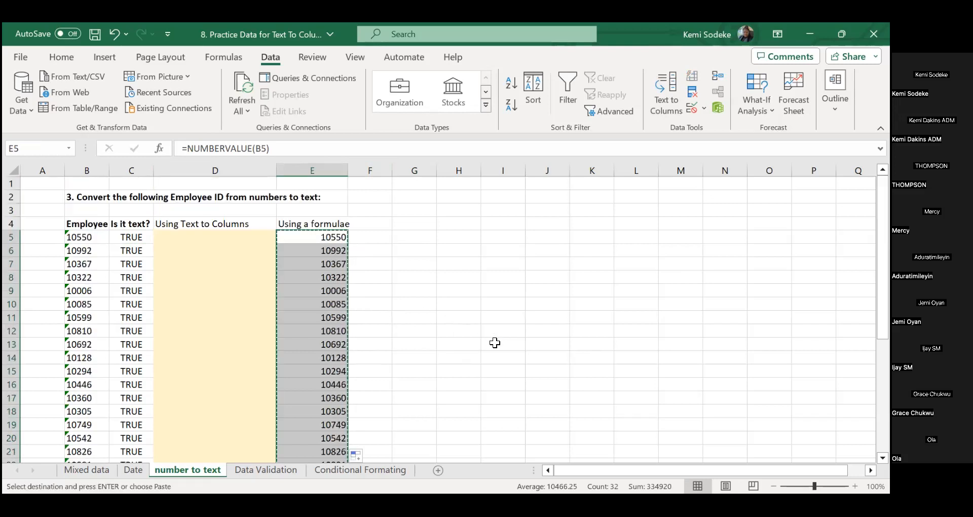
pyautogui.click(86, 237)
pyautogui.rightClick(125, 175)
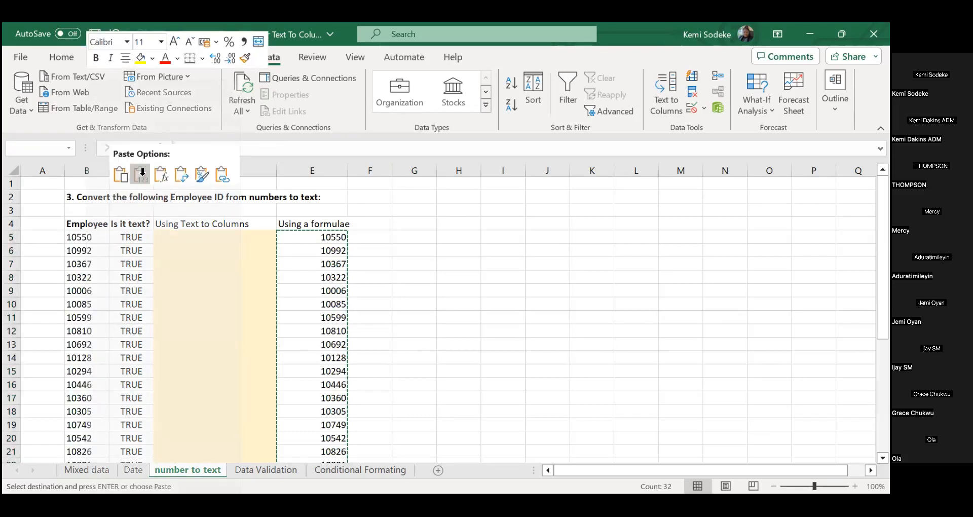
pyautogui.click(141, 174)
pyautogui.click(404, 328)
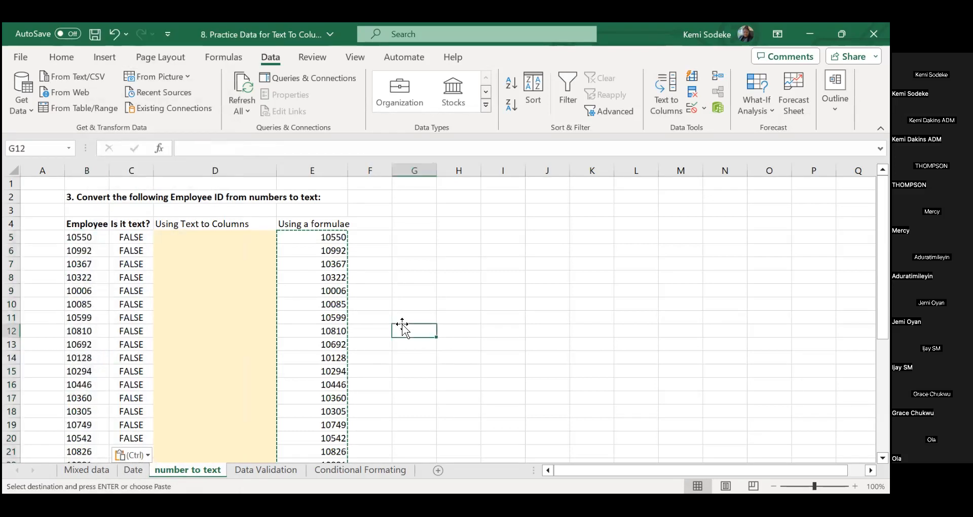
# Step: Check the ISTEXT formula in C5 and the ID in B5, and undo the values paste in column B
pyautogui.click(124, 223)
pyautogui.click(136, 238)
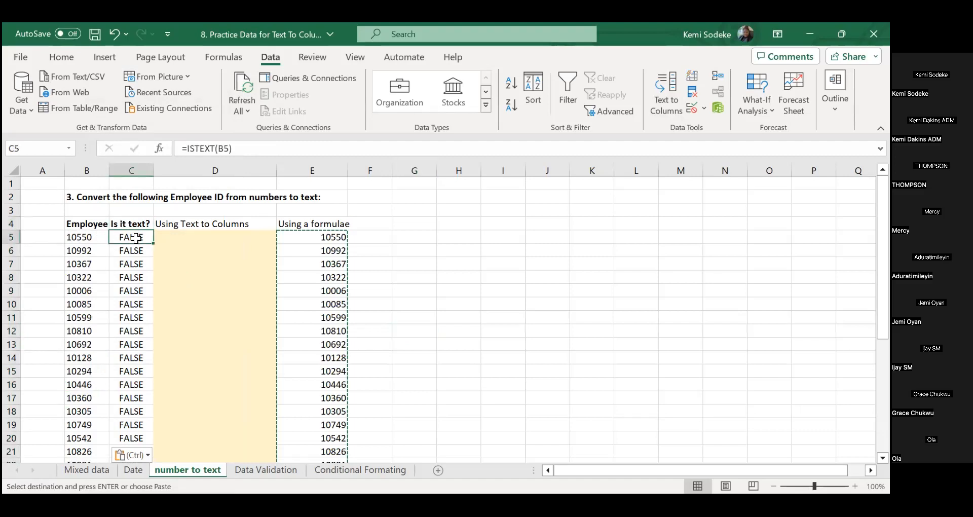
pyautogui.click(86, 237)
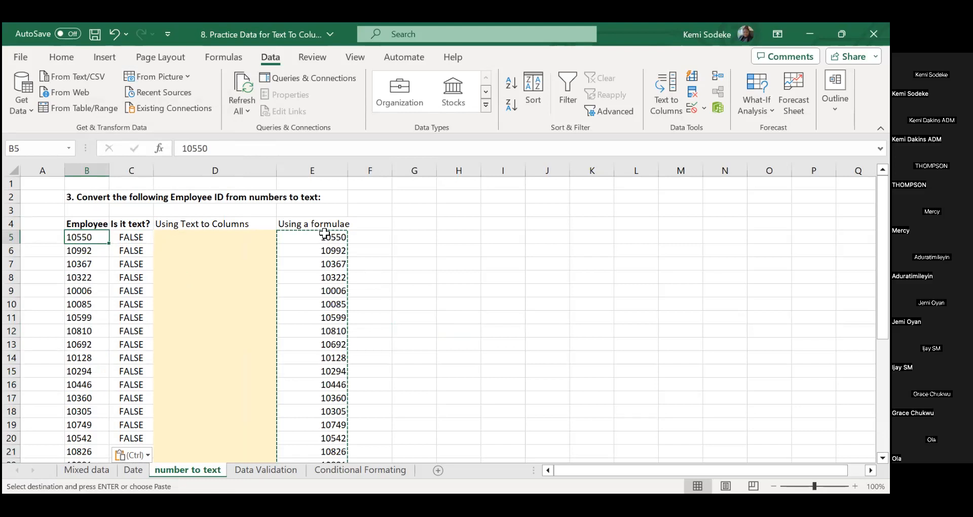
pyautogui.click(115, 35)
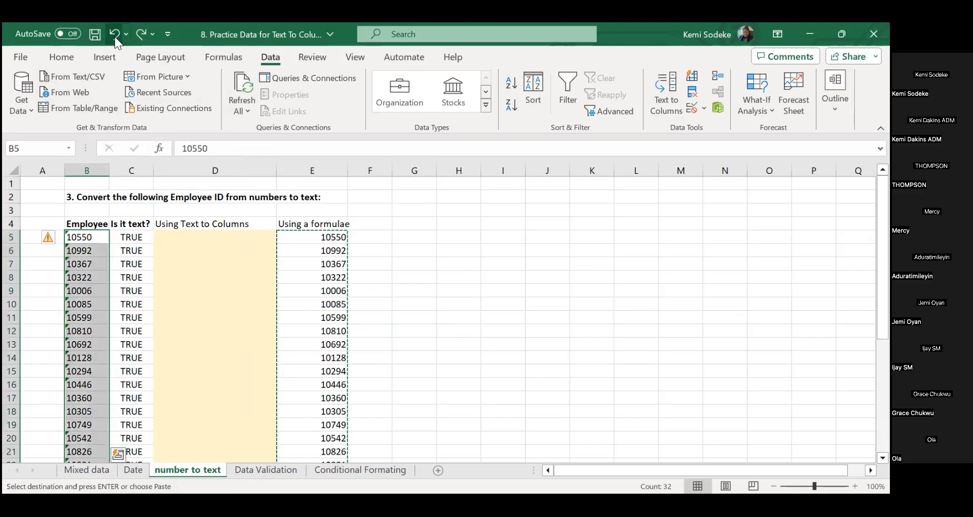
# Step: Cancel the copy selection and replace the formula in E5 with =B5*1
pyautogui.click(399, 300)
pyautogui.click(318, 233)
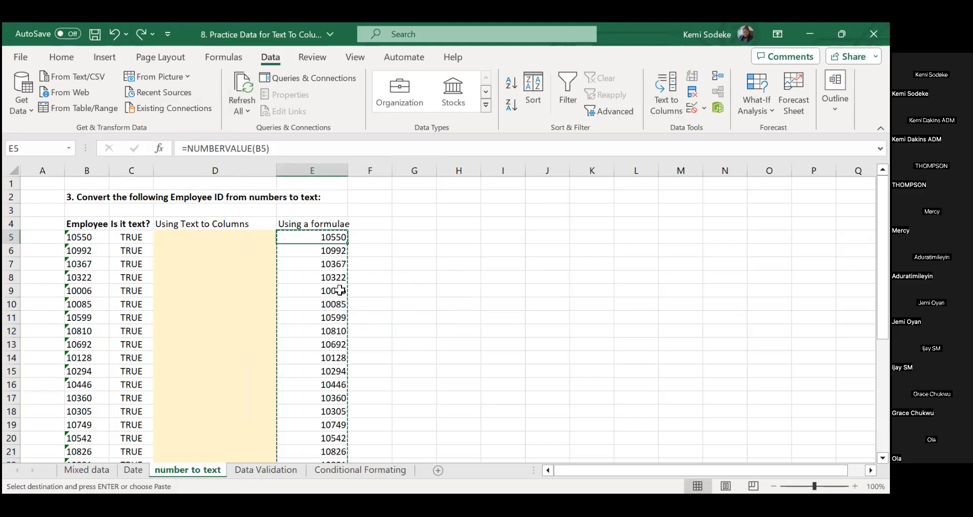
pyautogui.press('Escape')
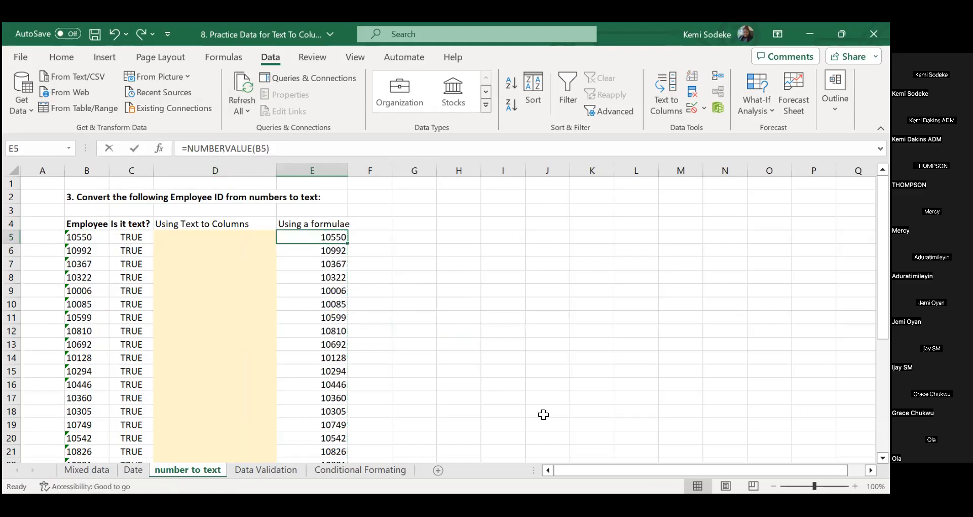
pyautogui.write('=')
pyautogui.click(94, 235)
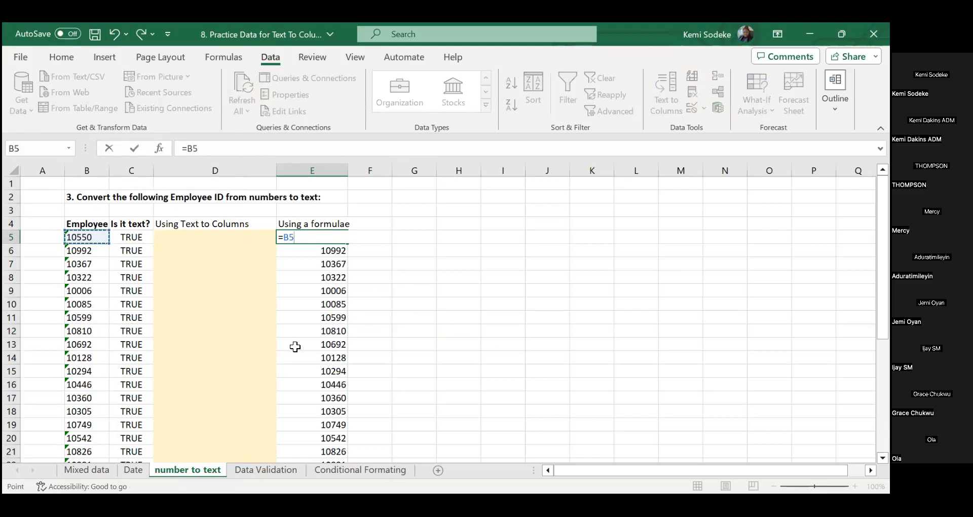
pyautogui.write('*1')
pyautogui.press('Return')
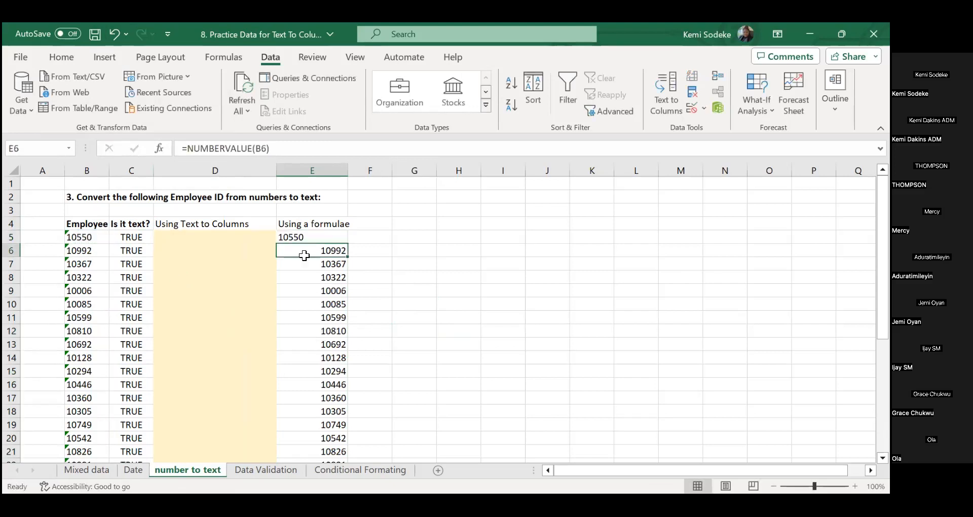
# Step: Fill the =B5*1 formula from E5 down to E36, replacing the NUMBERVALUE formulas
pyautogui.click(309, 238)
pyautogui.doubleClick(347, 243)
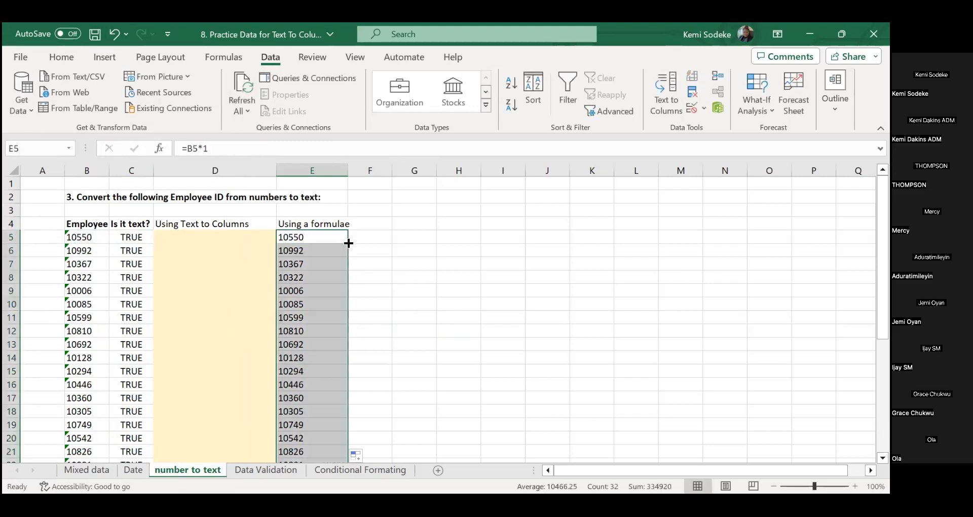
pyautogui.scroll(-2, 391, 304)
pyautogui.scroll(2, 396, 311)
# Step: Paste the multiplied results from E5:E36 as values over the employee IDs from B5, and undo the paste
pyautogui.hotkey('ctrl', 'c')
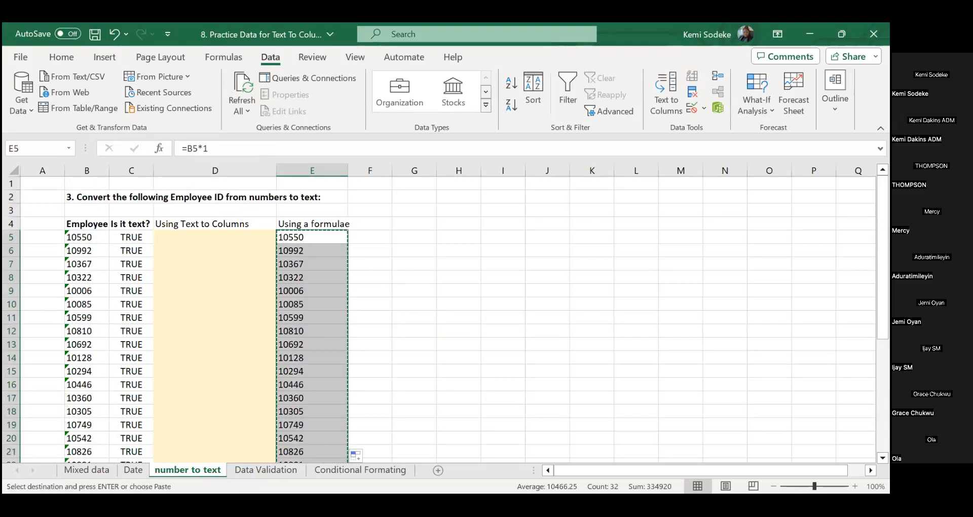
pyautogui.click(84, 237)
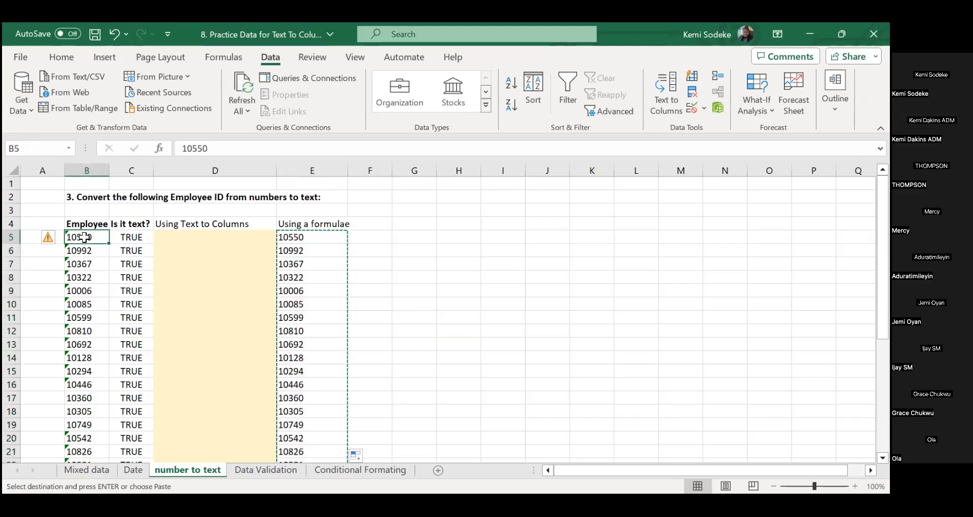
pyautogui.hotkey('ctrl', 'v')
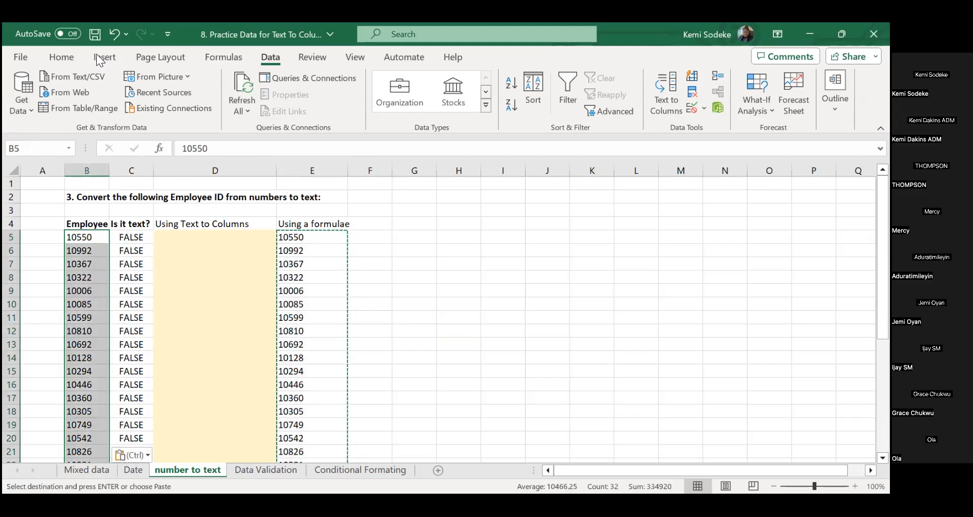
pyautogui.click(113, 34)
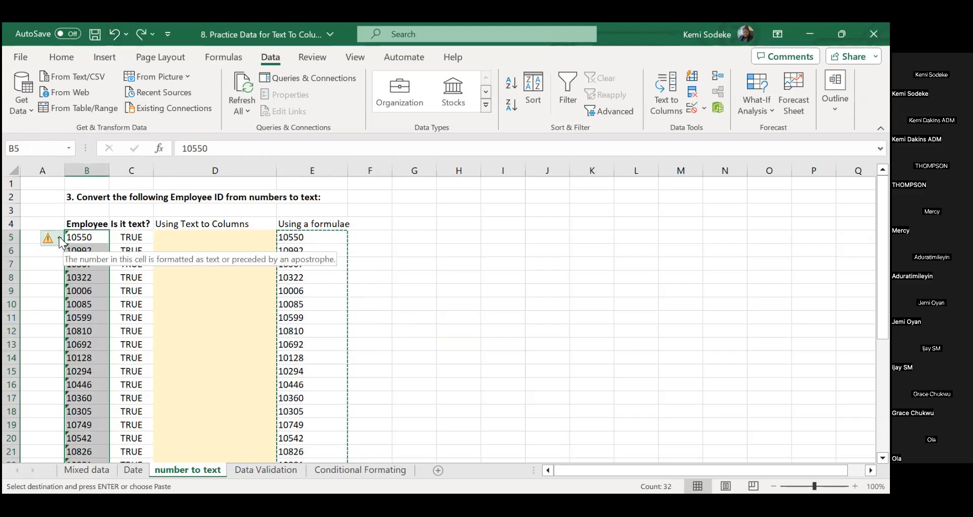
# Step: Convert the employee IDs in B5:B36 to numbers with the Convert to Number error-checking option
pyautogui.click(60, 238)
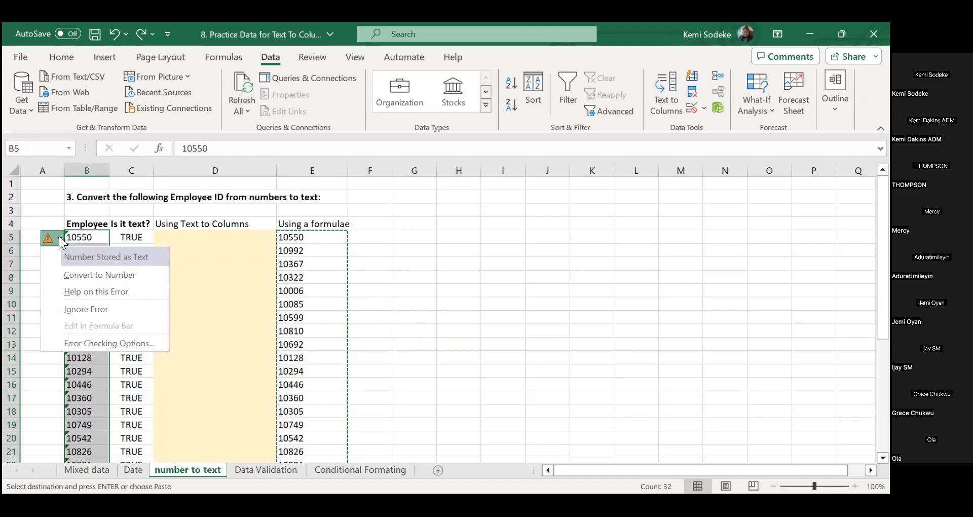
pyautogui.click(409, 302)
pyautogui.moveTo(89, 238); pyautogui.dragTo(62, 288)
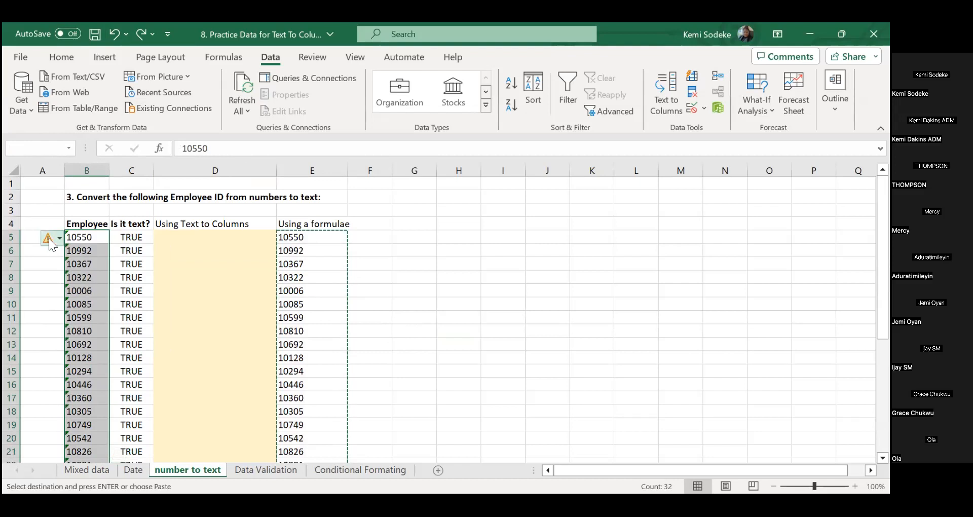
pyautogui.moveTo(52, 241)
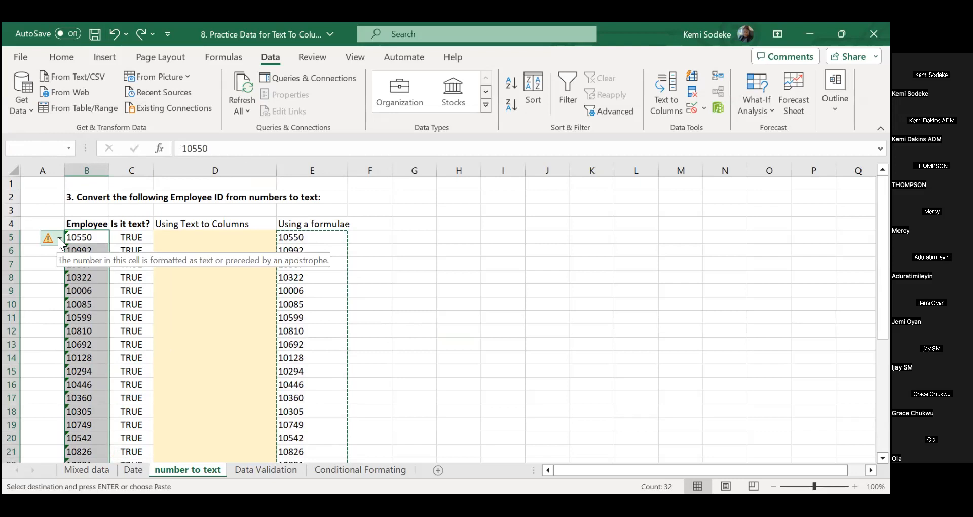
pyautogui.click(59, 239)
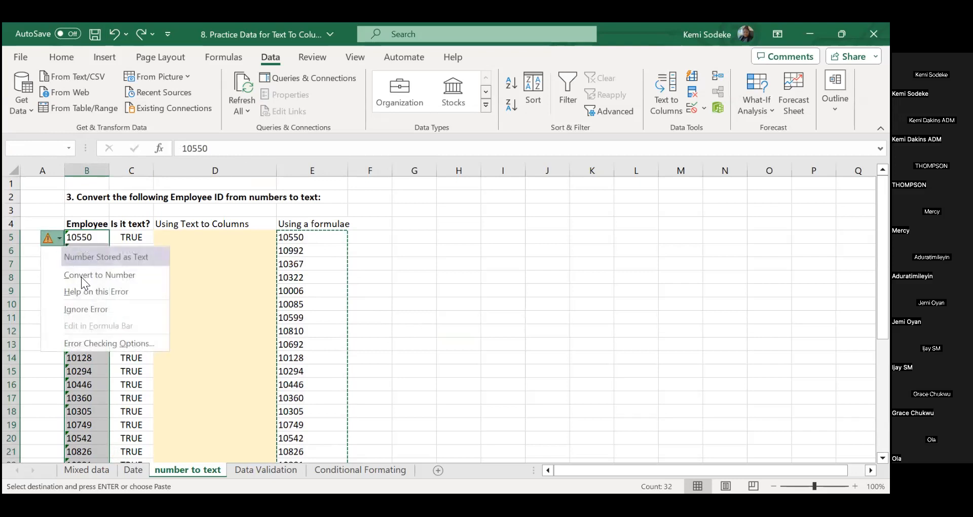
pyautogui.click(94, 273)
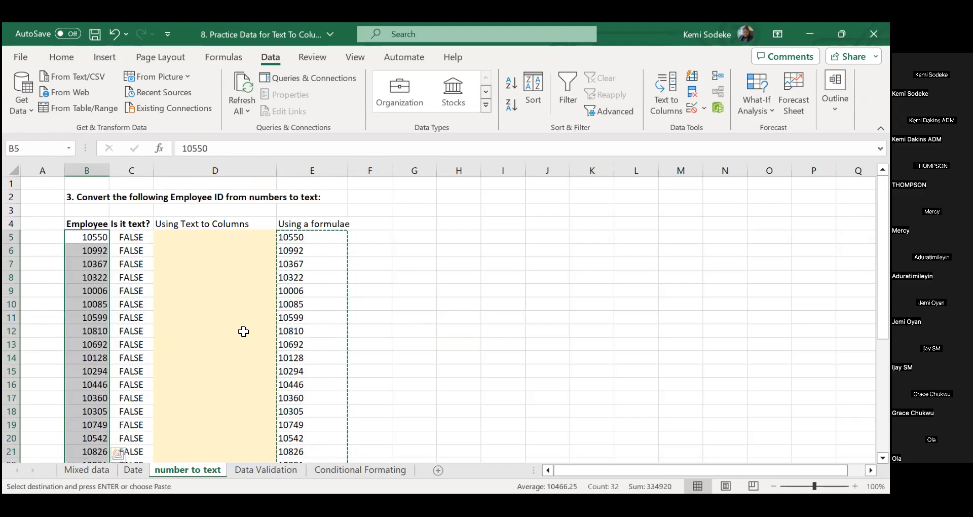
# Step: Review the converted employee IDs in column B, undo the number conversion to compare, and redo it
pyautogui.scroll(-4, 223, 353)
pyautogui.scroll(4, 223, 353)
pyautogui.click(73, 238)
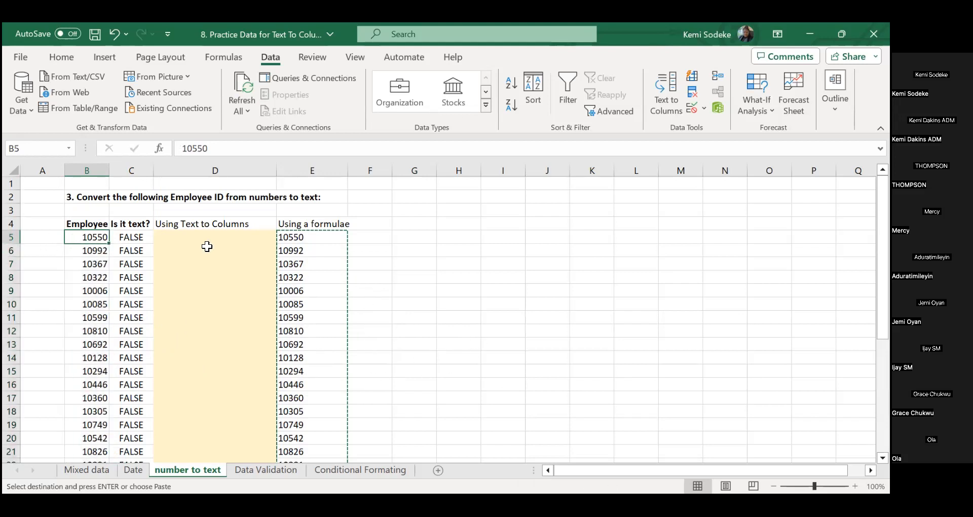
pyautogui.click(114, 32)
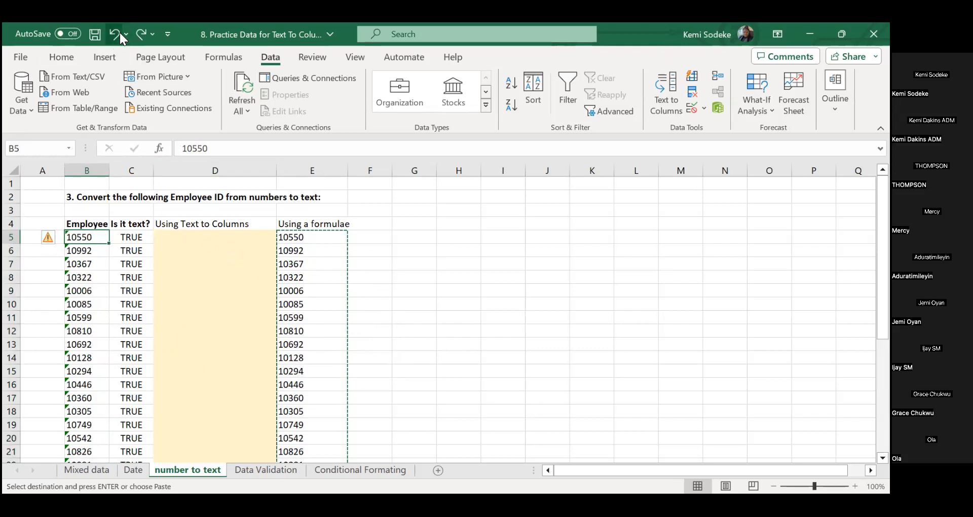
pyautogui.click(142, 34)
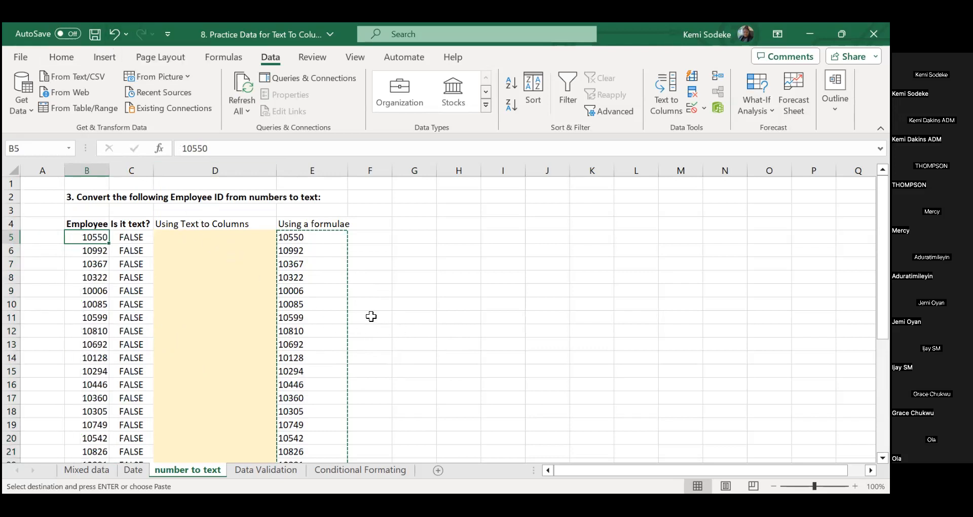
# Step: Clear the formulas from E5:E36 in the Using a formulae column
pyautogui.moveTo(298, 235); pyautogui.dragTo(313, 375)
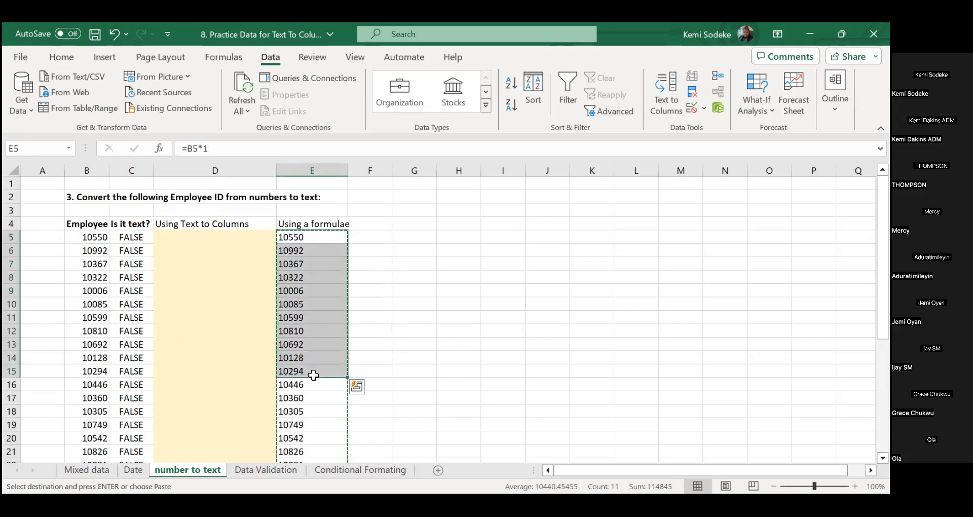
pyautogui.hotkey('ctrl', 'shift', 'Down')
pyautogui.press('Delete')
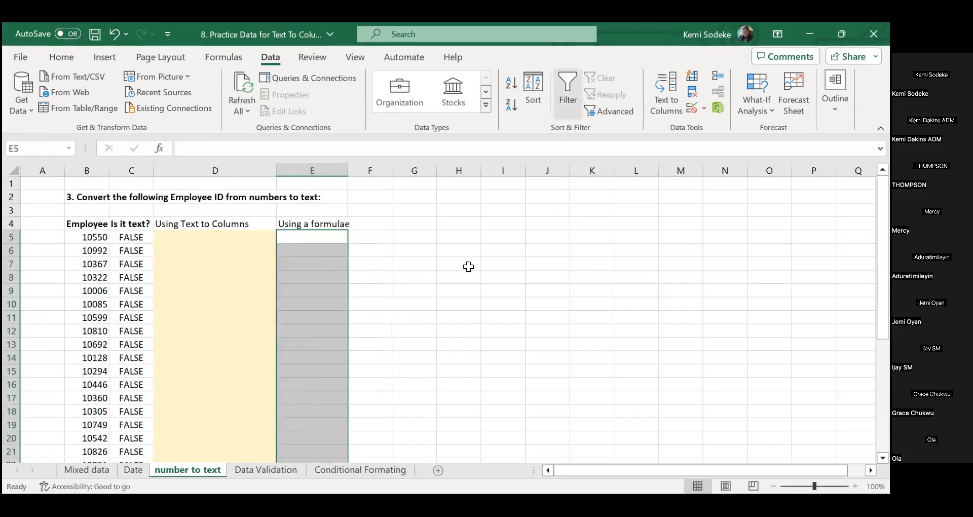
pyautogui.click(417, 283)
# Step: Try to convert the first employee ID to text in E5 with the formula =TEXT(B5,"0000")
pyautogui.click(313, 237)
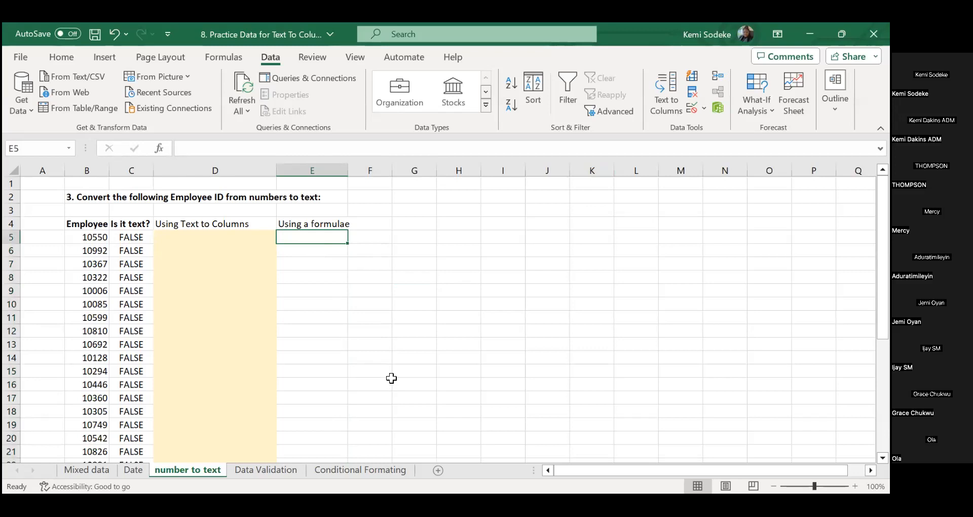
pyautogui.write('=')
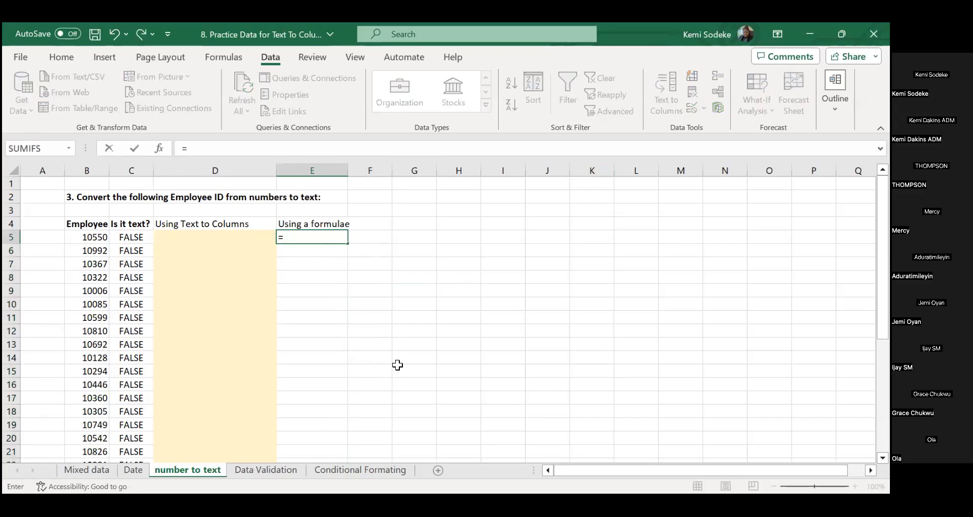
pyautogui.write('text(')
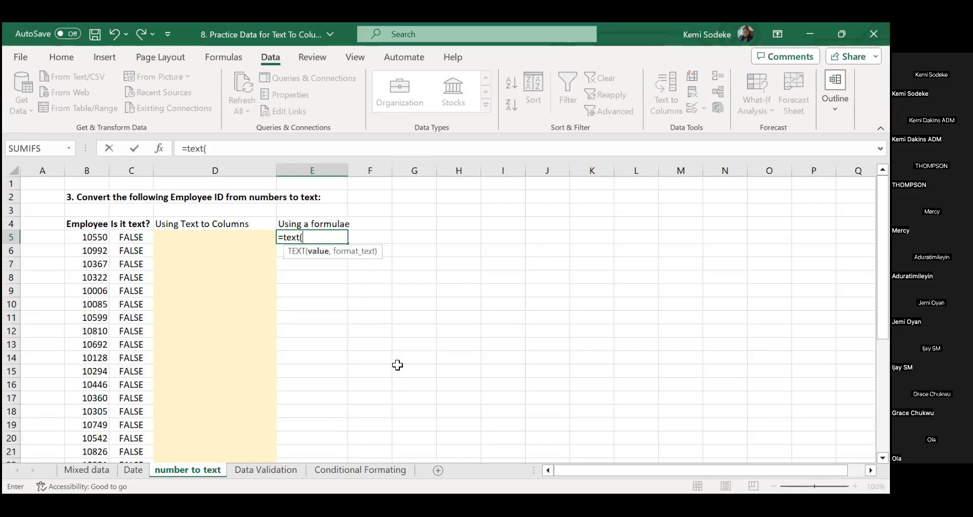
pyautogui.click(84, 237)
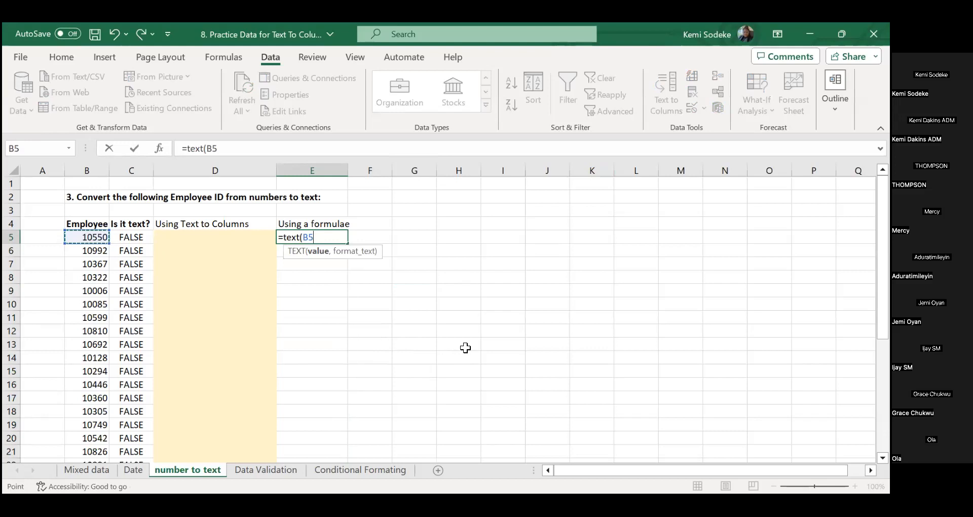
pyautogui.write(',"0000')
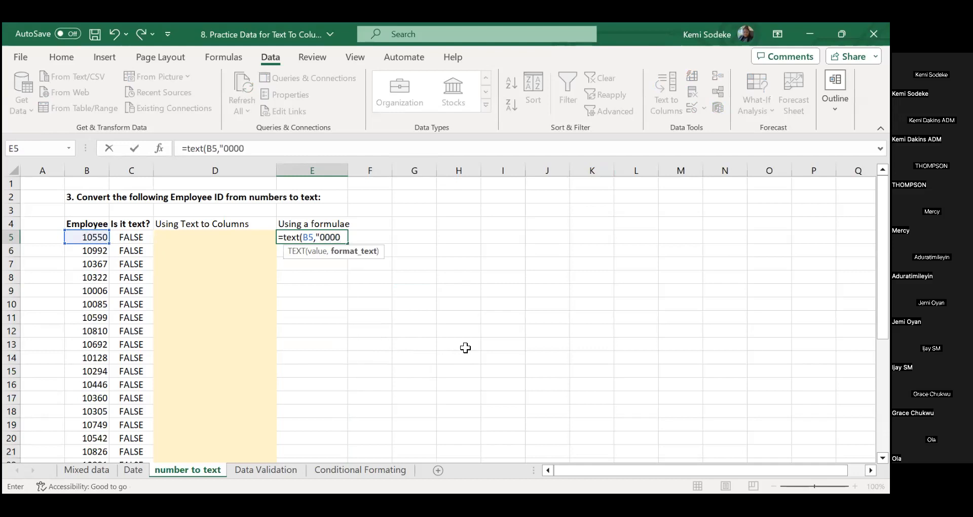
pyautogui.write('"')
pyautogui.press('Return')
pyautogui.click(320, 238)
pyautogui.click(272, 149)
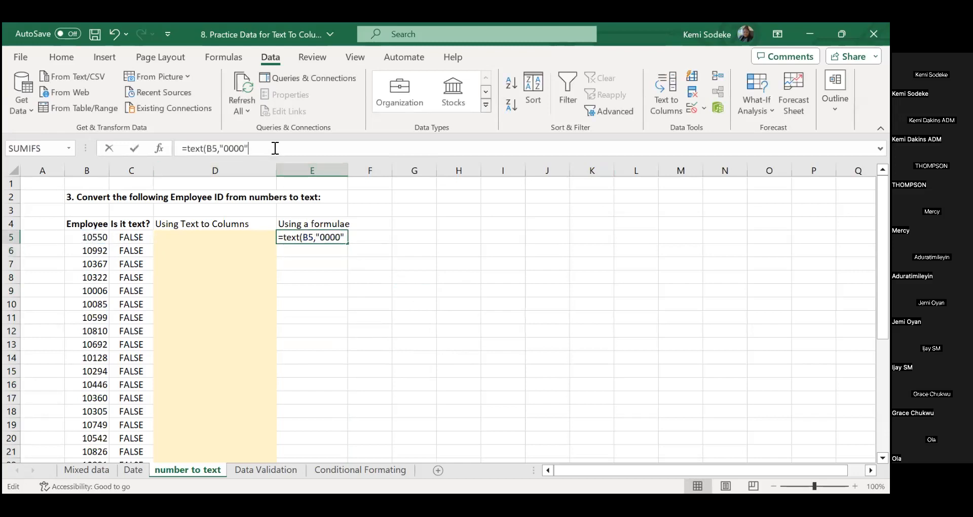
pyautogui.write(')')
pyautogui.press('Return')
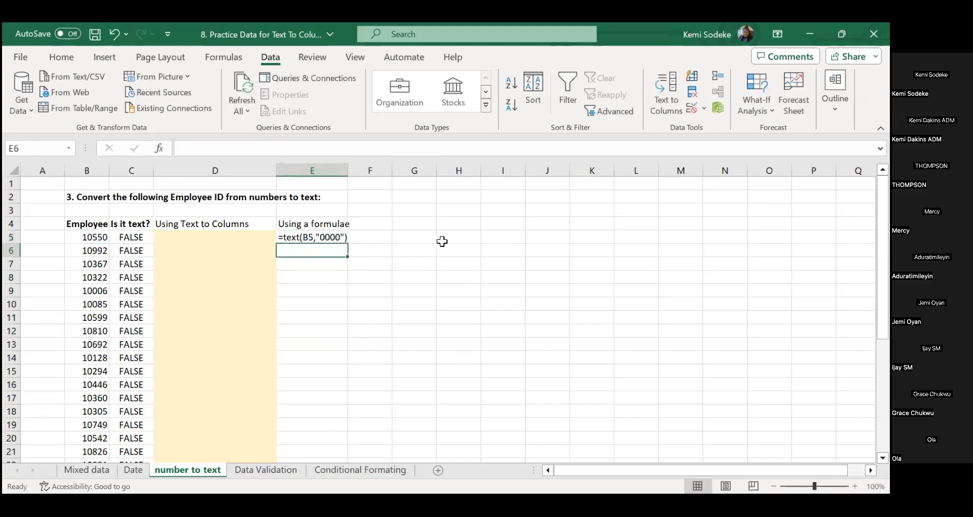
pyautogui.press('Up')
# Step: Enter the formula =TEXT(B5,"0000") in G5 to convert the first employee ID to text
pyautogui.click(421, 235)
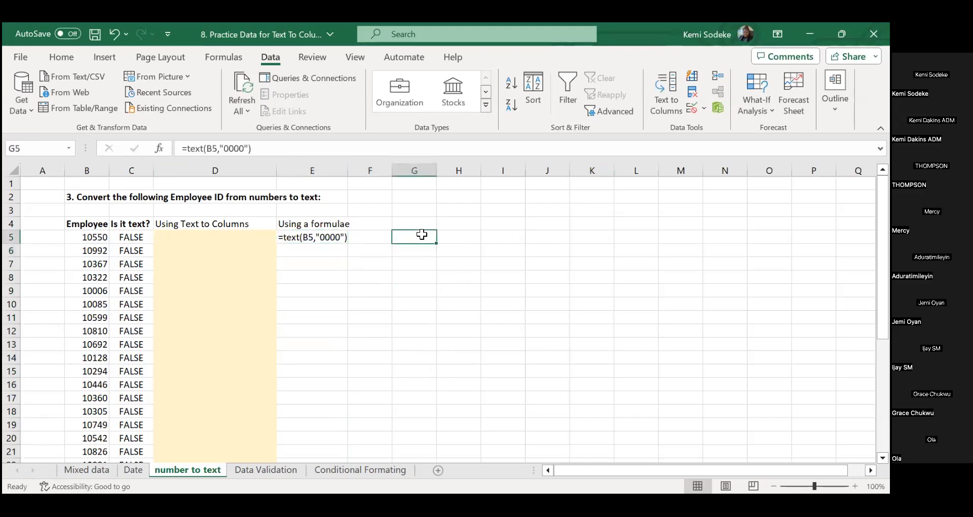
pyautogui.write('=')
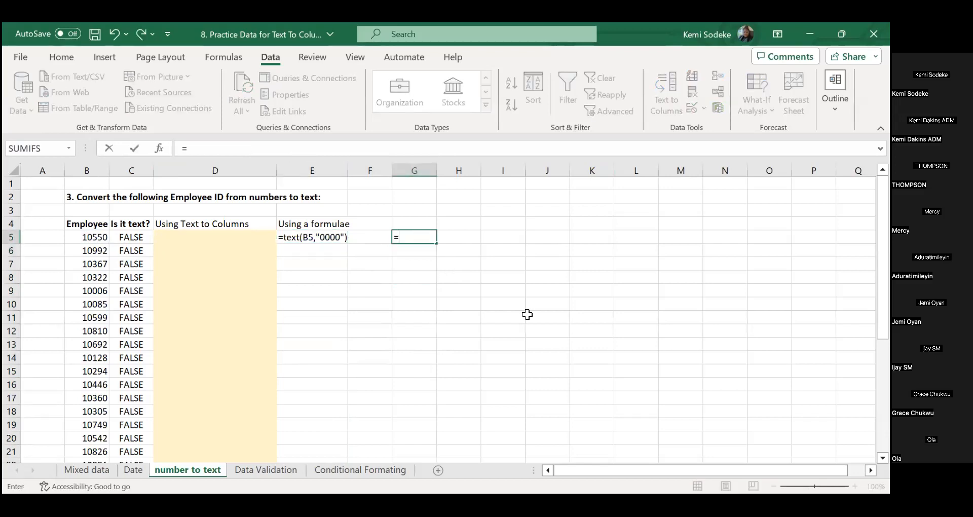
pyautogui.write('text(')
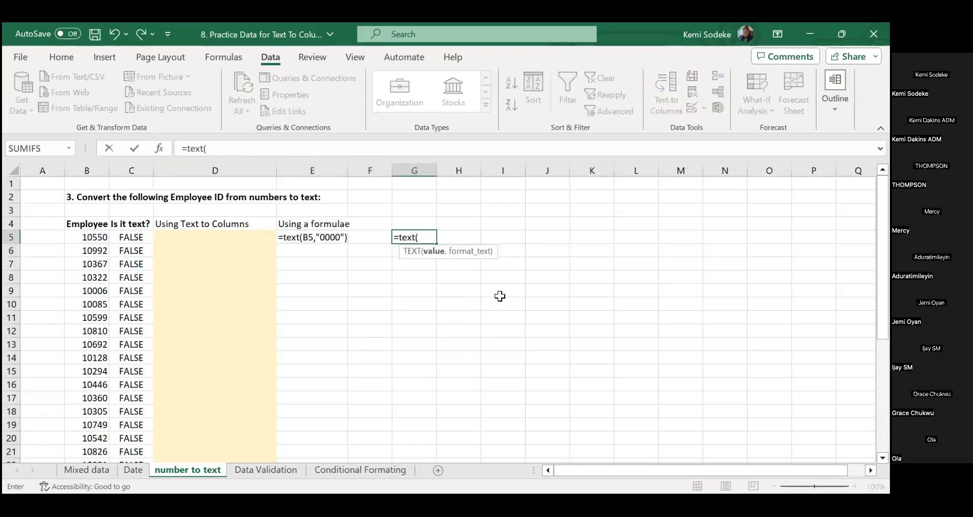
pyautogui.click(97, 235)
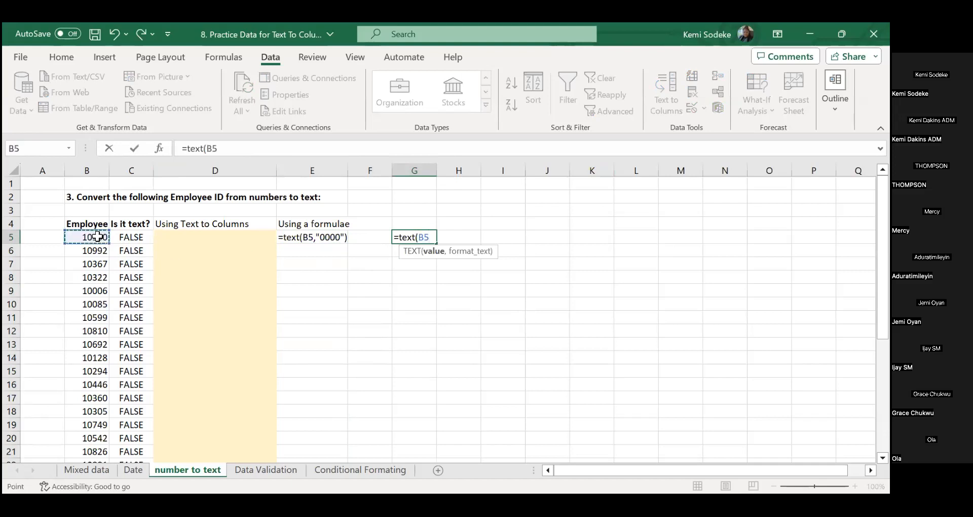
pyautogui.write(',"0000')
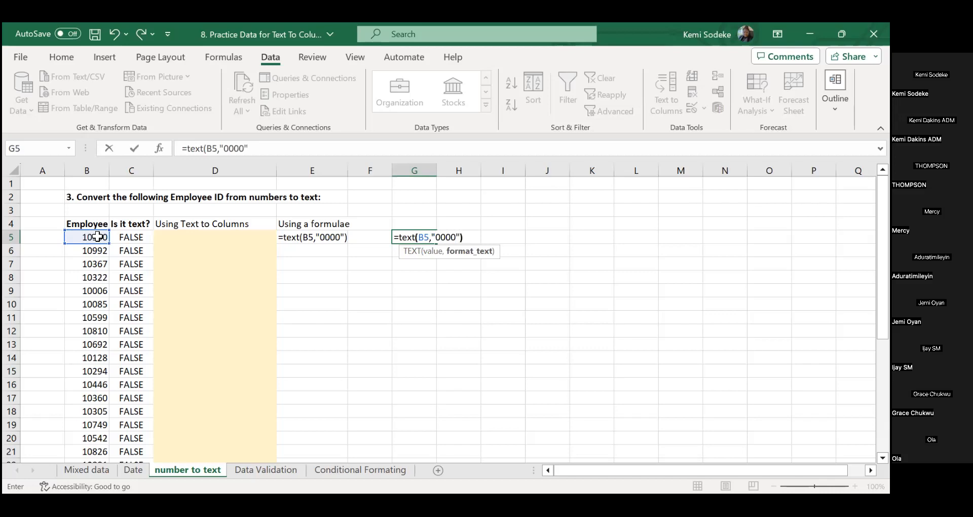
pyautogui.press('Return')
# Step: Move the Using a formulae heading from E4 to G4, above the TEXT formula, and delete column E
pyautogui.click(323, 223)
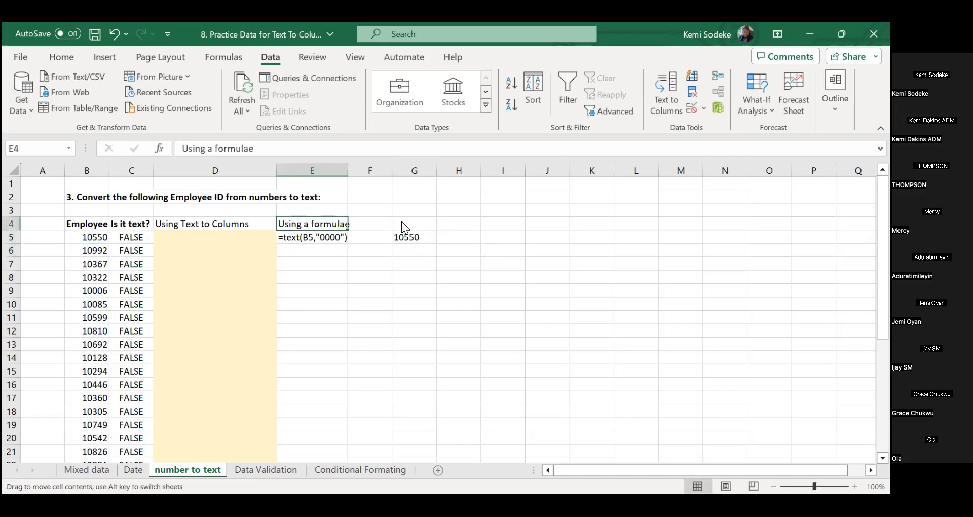
pyautogui.moveTo(401, 221); pyautogui.dragTo(401, 221)
pyautogui.click(323, 170)
pyautogui.rightClick(323, 170)
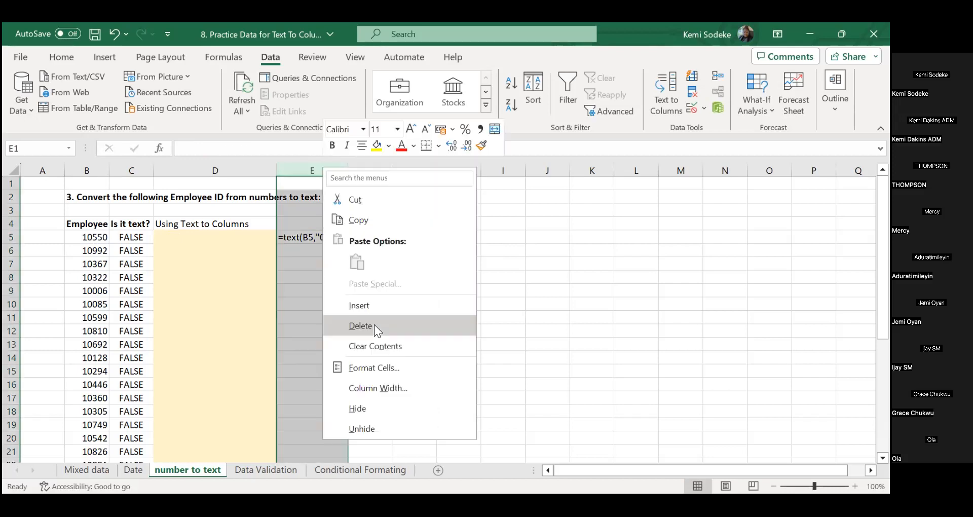
pyautogui.click(374, 324)
# Step: Fill the TEXT formula from F5 down to F36 for all employee IDs
pyautogui.click(341, 236)
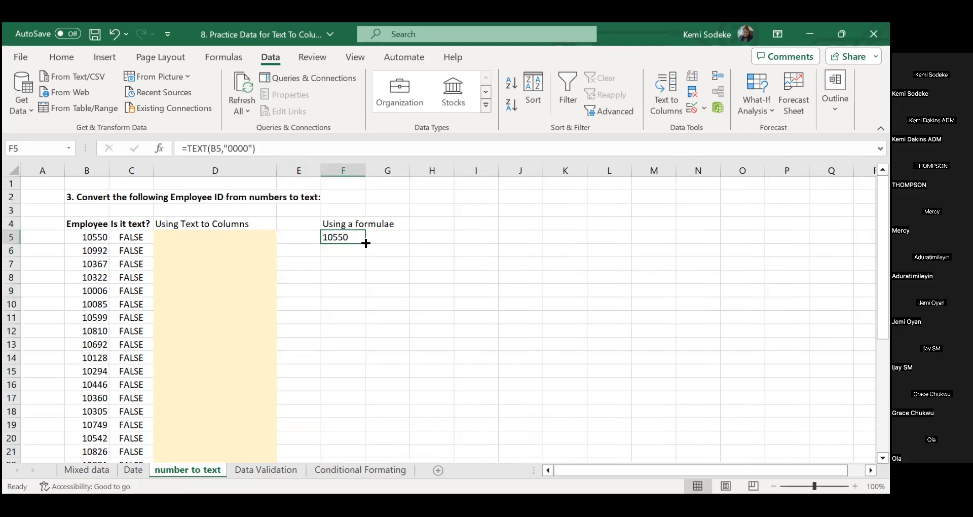
pyautogui.moveTo(367, 244); pyautogui.dragTo(341, 432)
pyautogui.scroll(5, 379, 357)
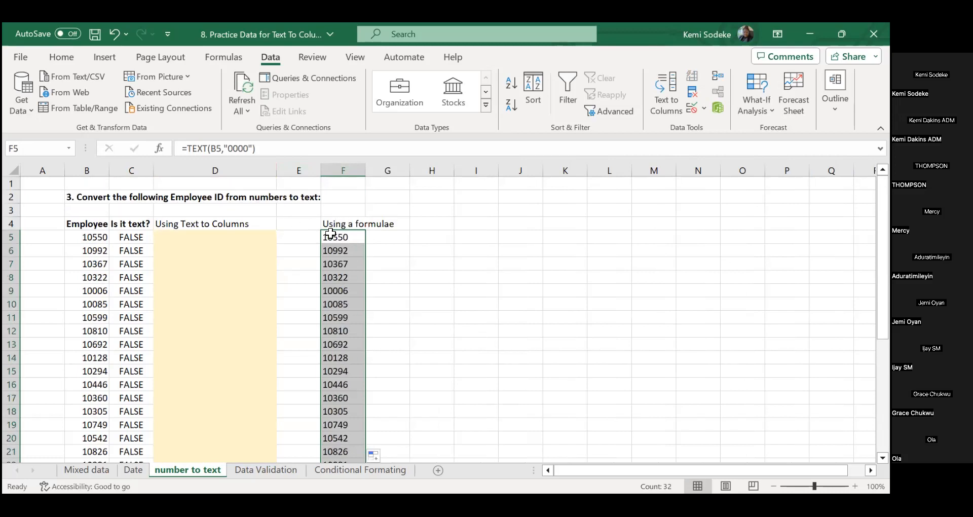
# Step: Copy the TEXT results in F5:F36 and paste them as values over the employee IDs from B5
pyautogui.hotkey('ctrl', 'c')
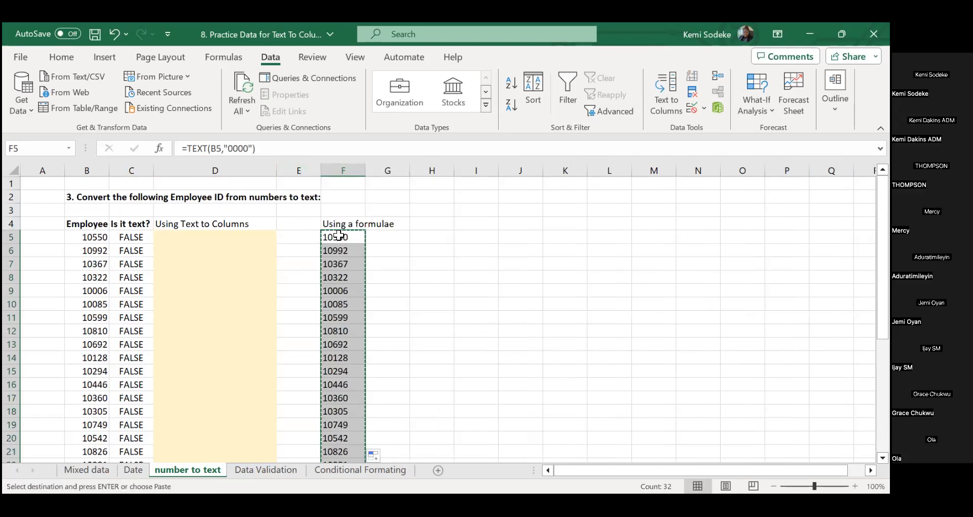
pyautogui.click(81, 239)
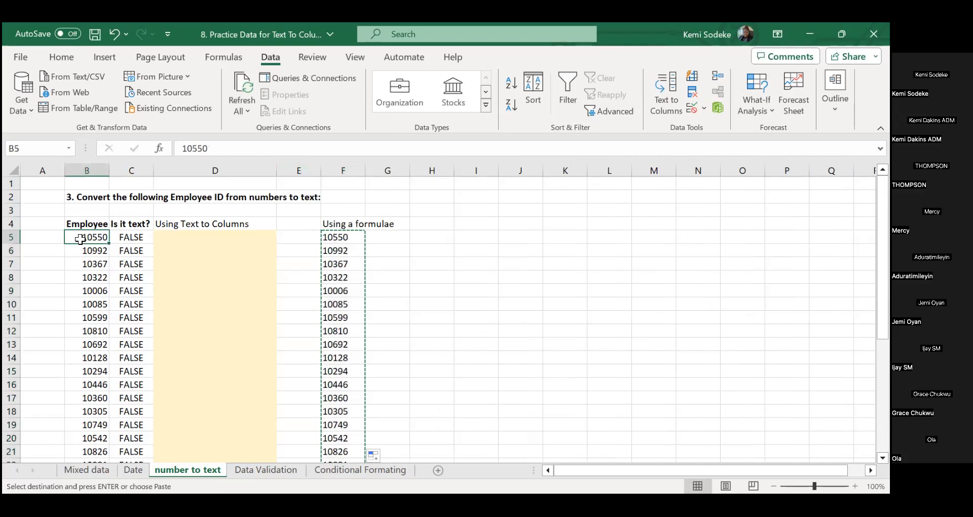
pyautogui.rightClick(81, 239)
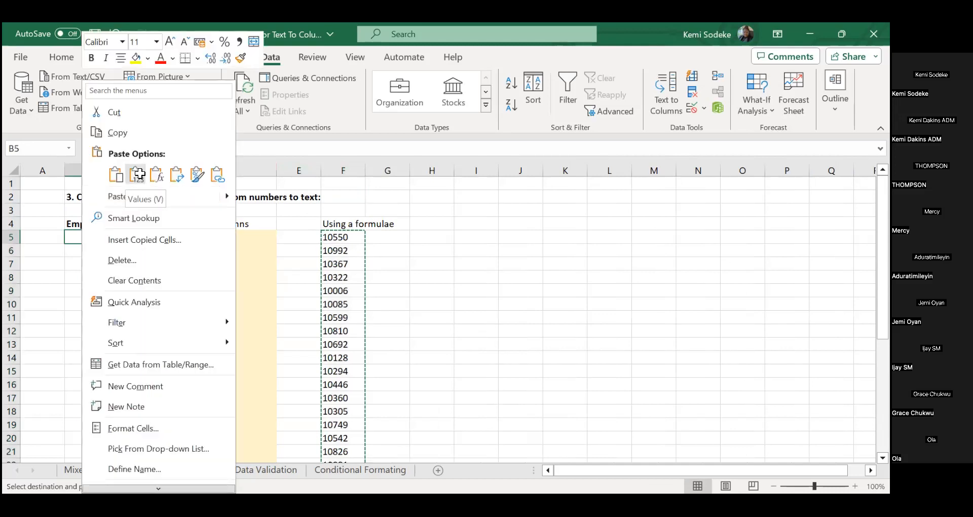
pyautogui.click(136, 174)
pyautogui.scroll(-3, 151, 342)
pyautogui.scroll(3, 151, 343)
pyautogui.click(344, 236)
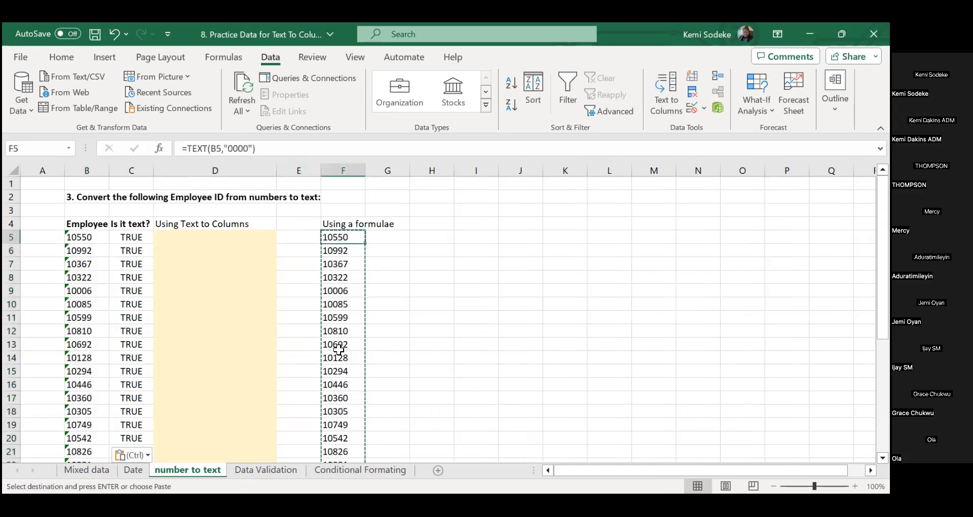
pyautogui.scroll(-2, 448, 360)
pyautogui.scroll(2, 441, 361)
# Step: Open the Data Validation sheet and examine the Names list in H3:H8 and the Colours list in I3:I5
pyautogui.click(266, 470)
pyautogui.click(267, 315)
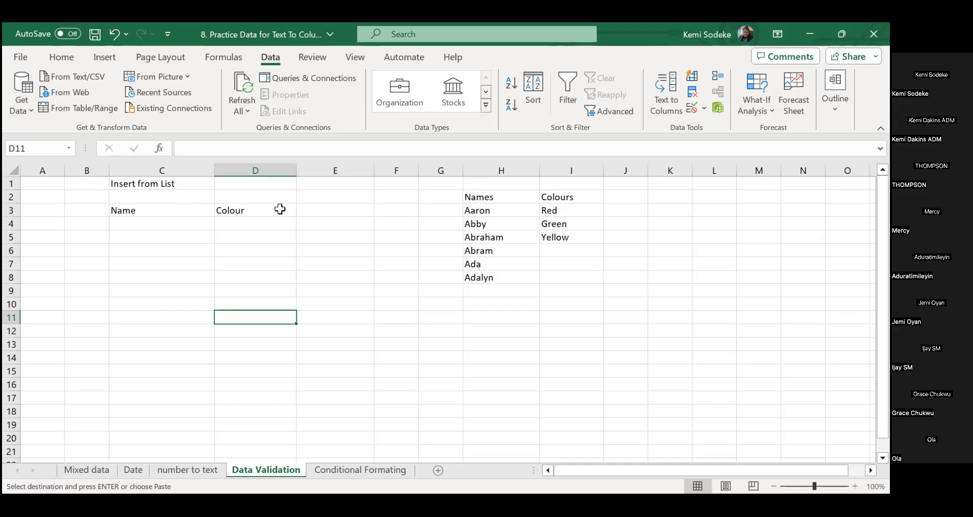
pyautogui.moveTo(500, 210); pyautogui.dragTo(490, 277)
pyautogui.moveTo(581, 212); pyautogui.dragTo(582, 238)
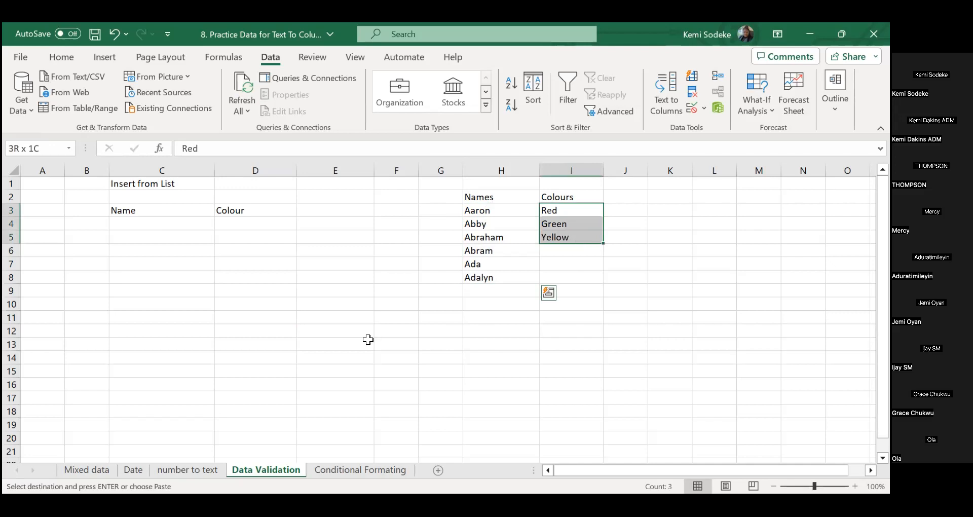
# Step: Fill cell C4 under the Name heading with light blue
pyautogui.click(142, 219)
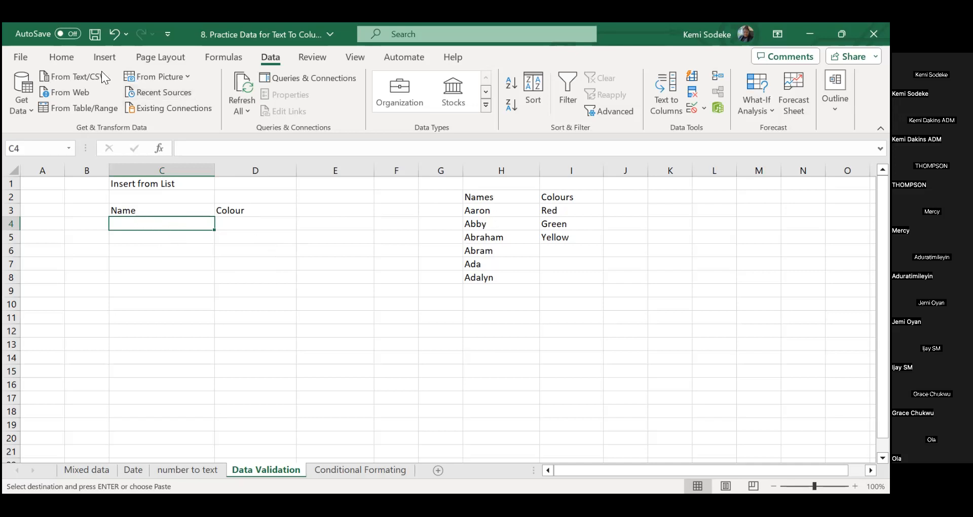
pyautogui.click(61, 57)
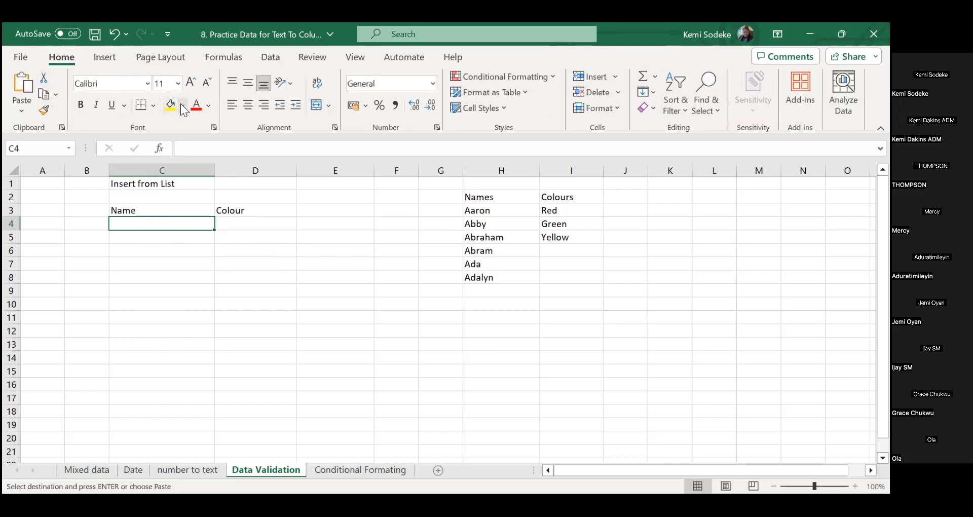
pyautogui.click(182, 106)
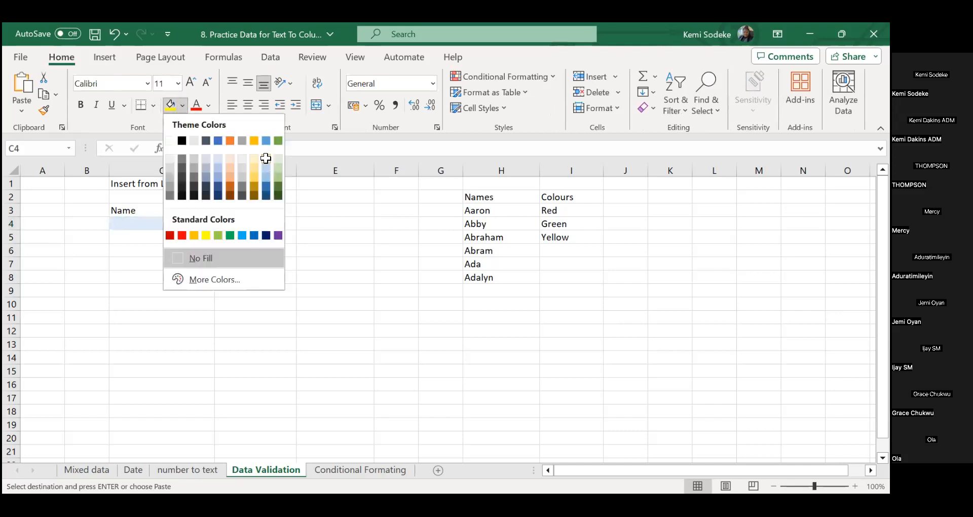
pyautogui.click(478, 213)
pyautogui.moveTo(479, 210); pyautogui.dragTo(486, 275)
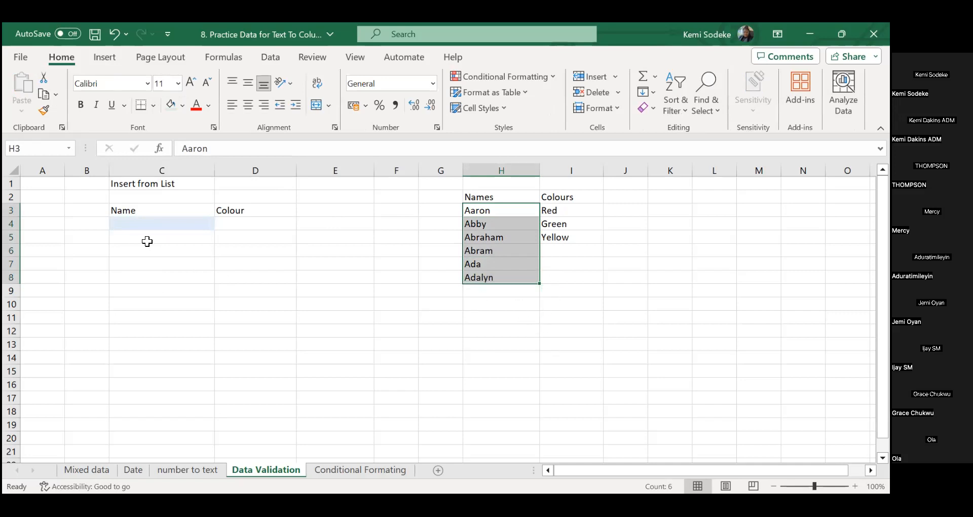
# Step: Set up a List validation rule for C4 under the Name heading, using the names in H3:H8 as the source
pyautogui.click(155, 223)
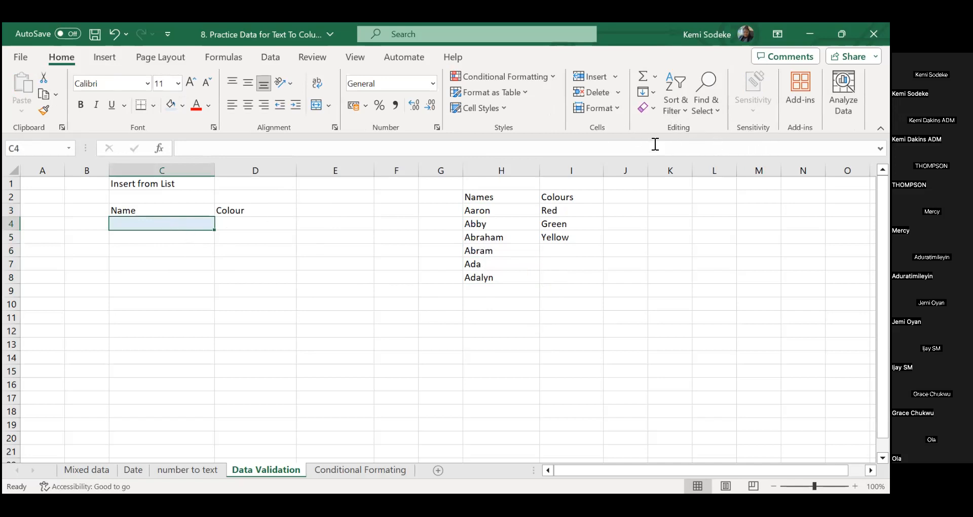
pyautogui.click(274, 57)
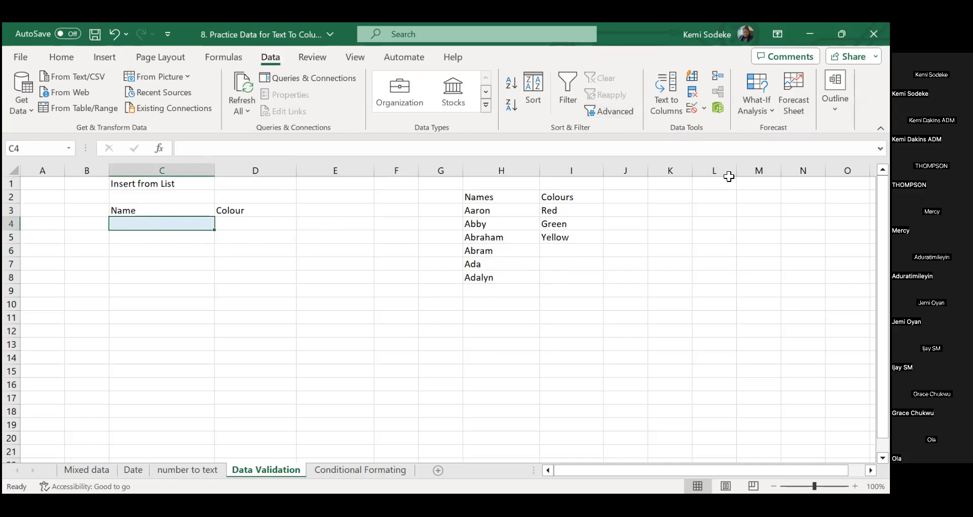
pyautogui.click(705, 109)
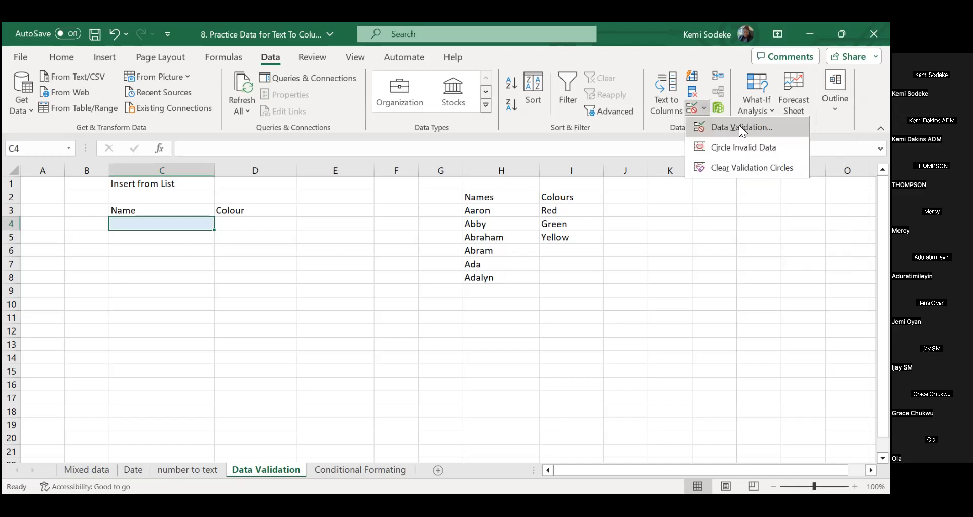
pyautogui.click(741, 128)
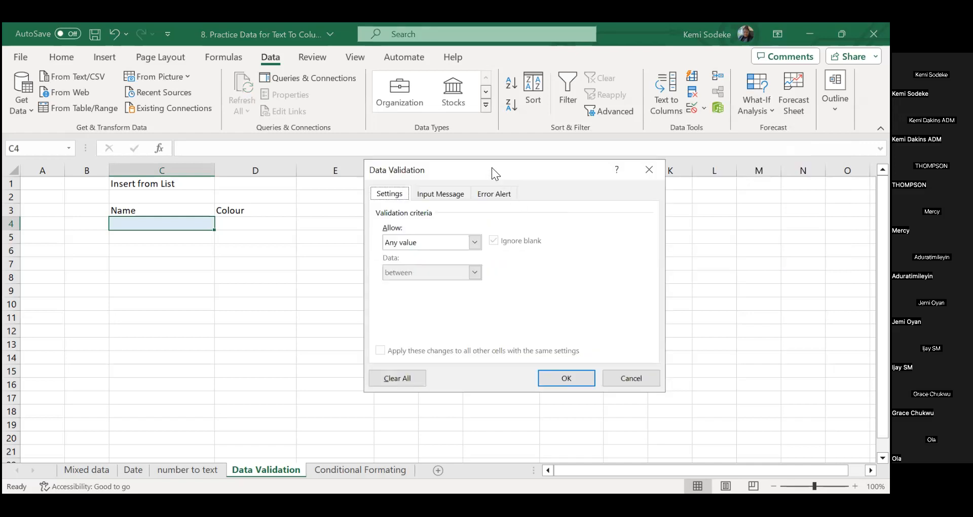
pyautogui.moveTo(491, 168); pyautogui.dragTo(523, 192)
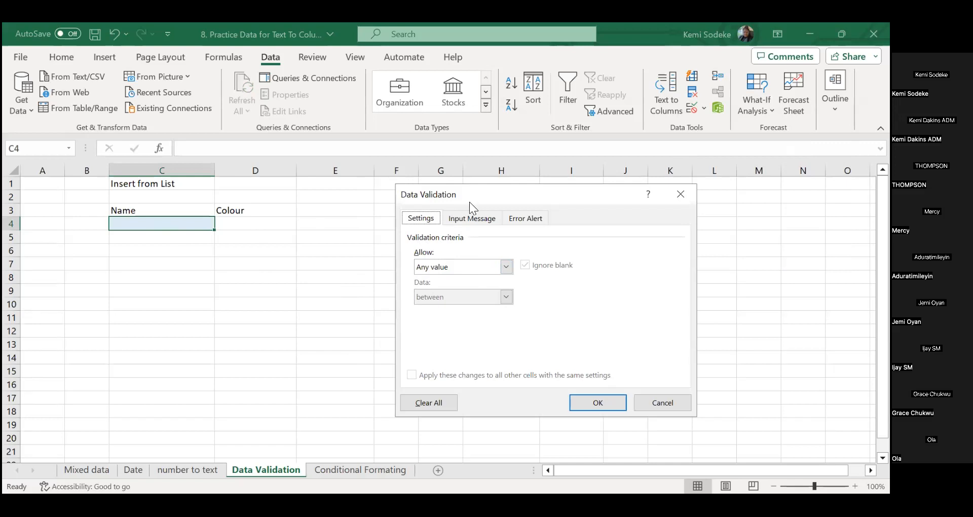
pyautogui.moveTo(469, 202); pyautogui.dragTo(208, 276)
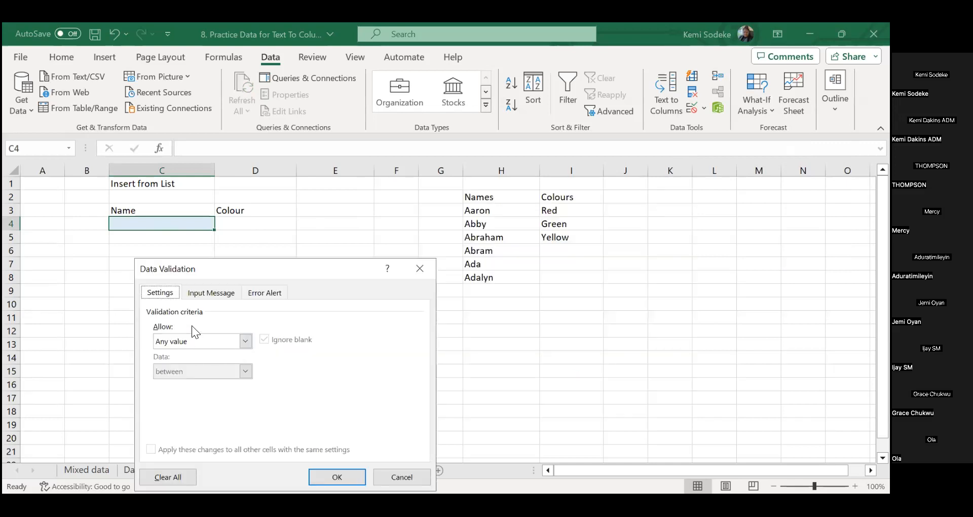
pyautogui.click(246, 341)
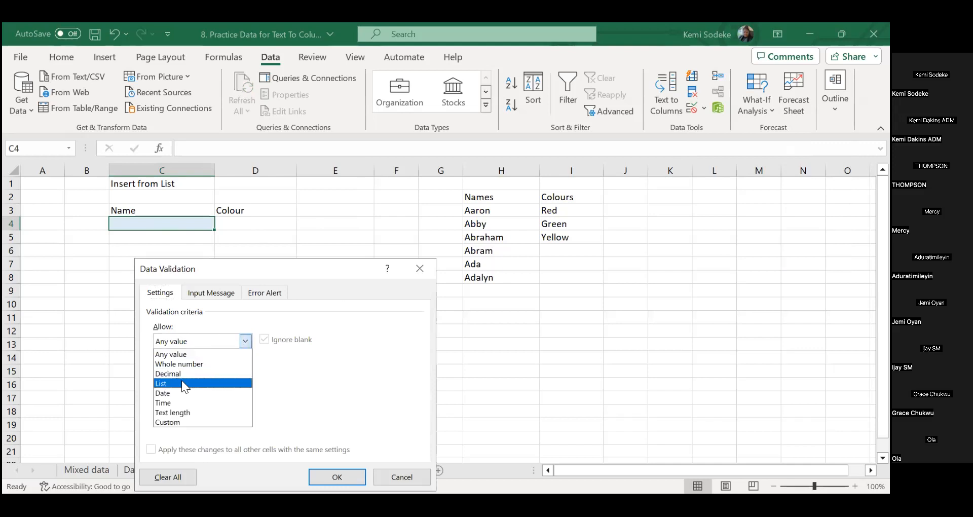
pyautogui.click(182, 382)
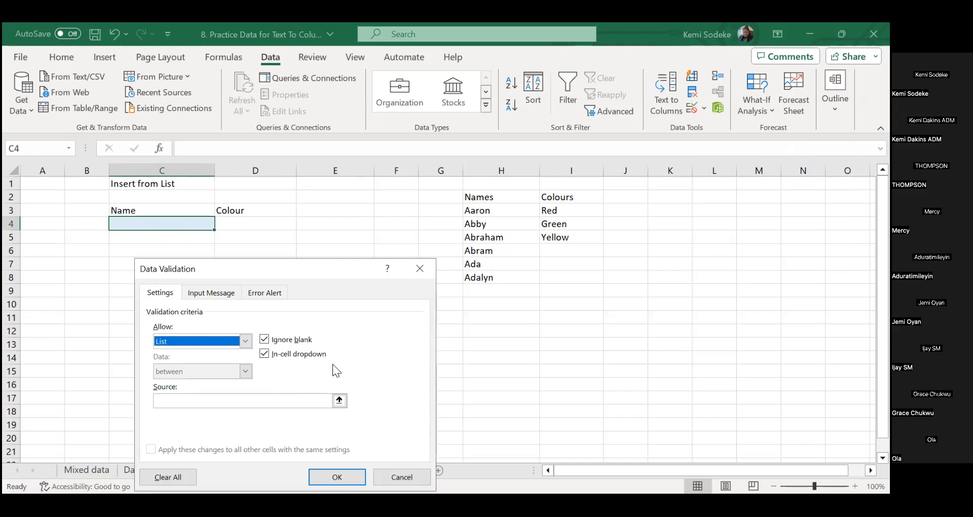
pyautogui.click(179, 402)
pyautogui.click(482, 212)
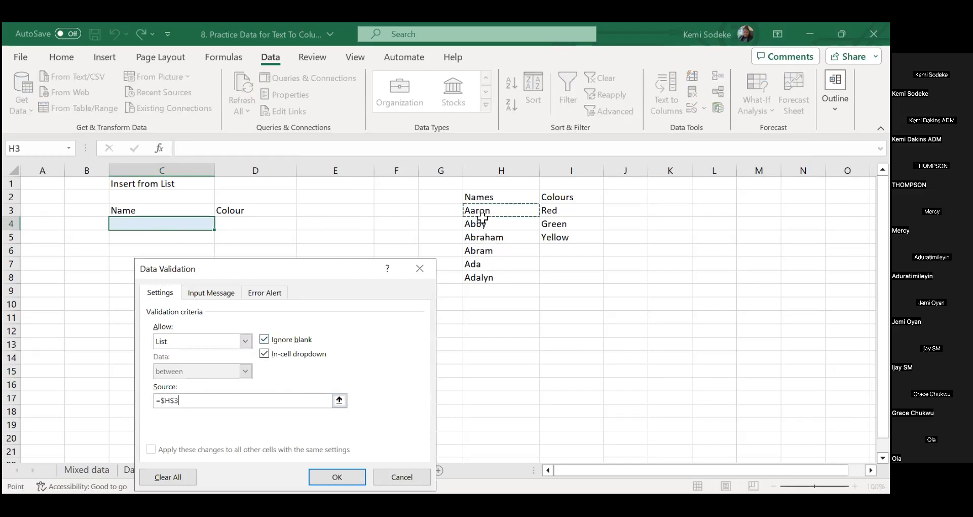
pyautogui.hotkey('ctrl', 'shift', 'Down')
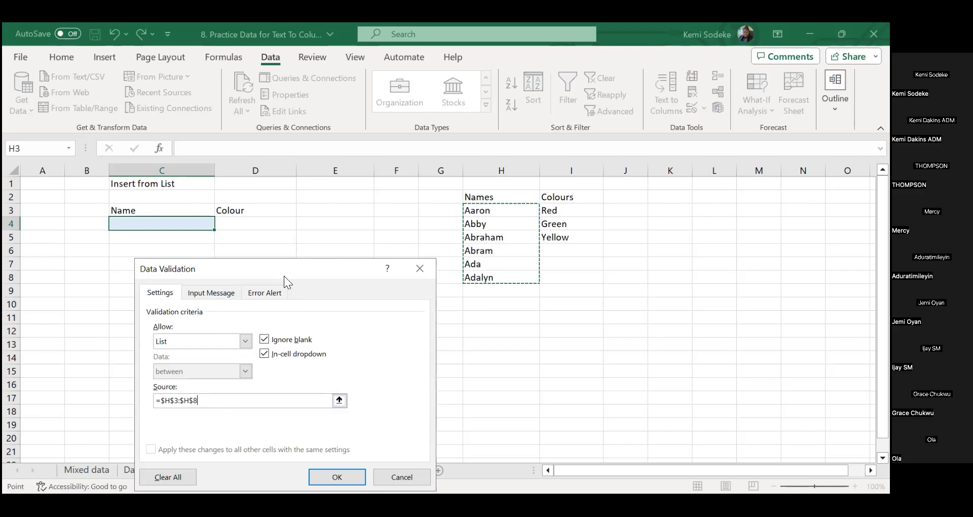
# Step: Give C4's validation a Stop error alert with the message "Use only the names on the list" and apply the rule
pyautogui.click(218, 297)
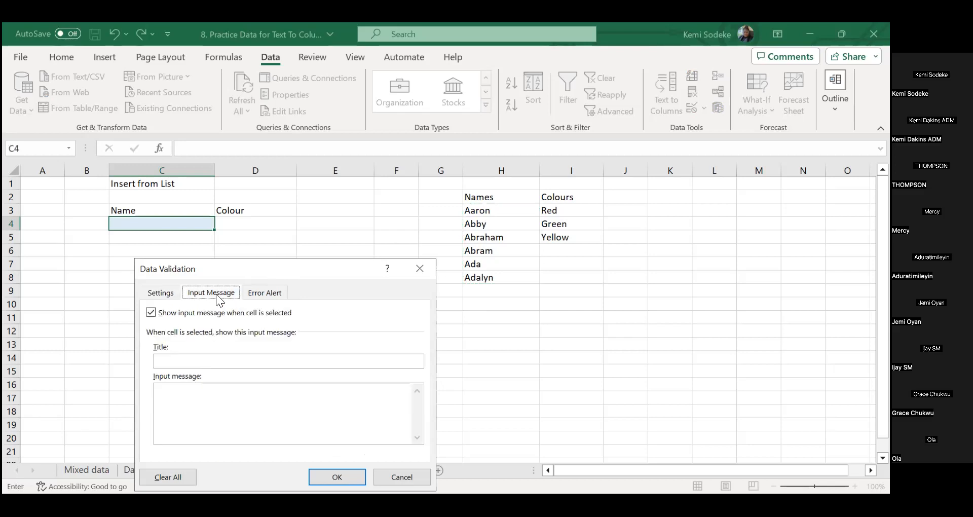
pyautogui.click(258, 294)
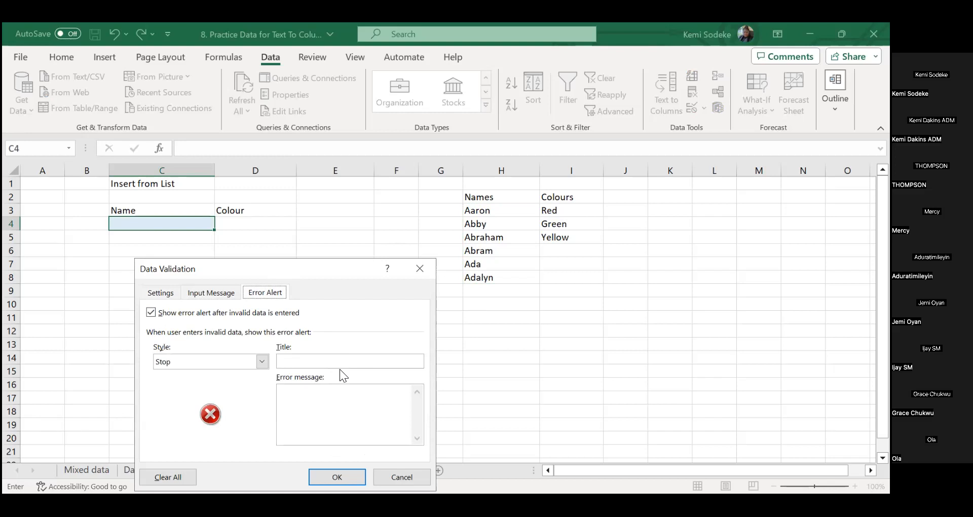
pyautogui.click(311, 394)
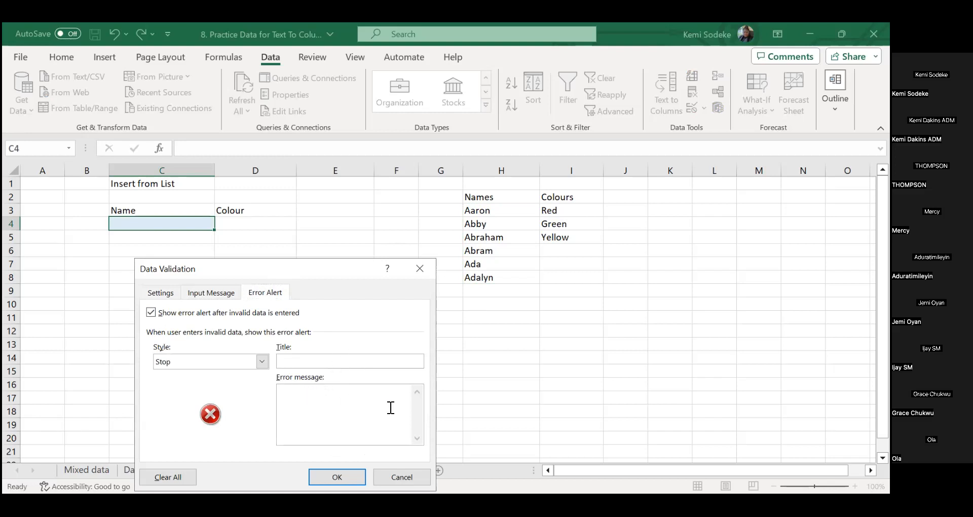
pyautogui.write('Use only the names on the list')
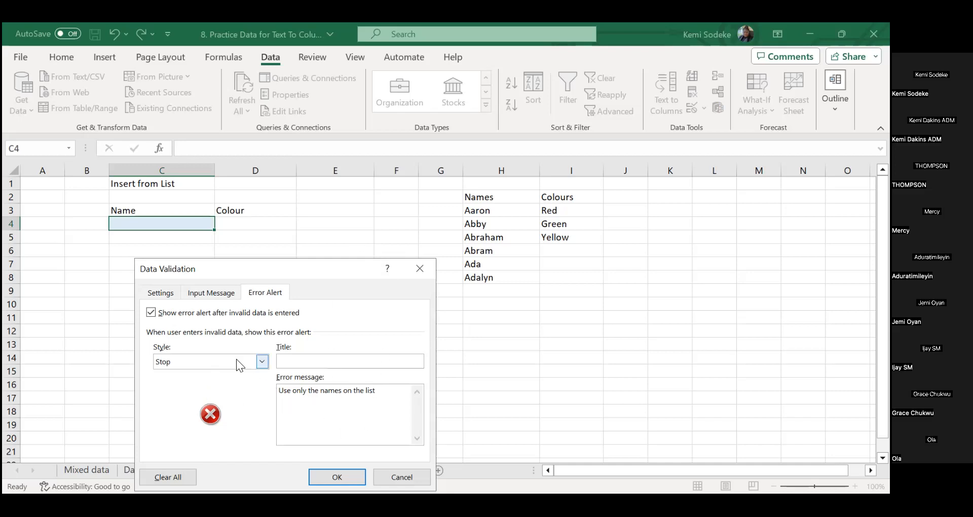
pyautogui.click(262, 361)
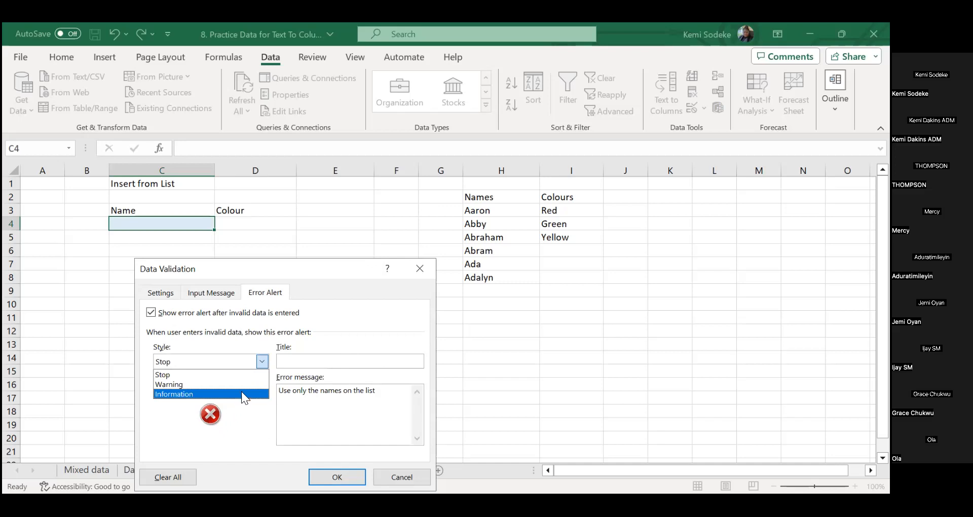
pyautogui.click(192, 374)
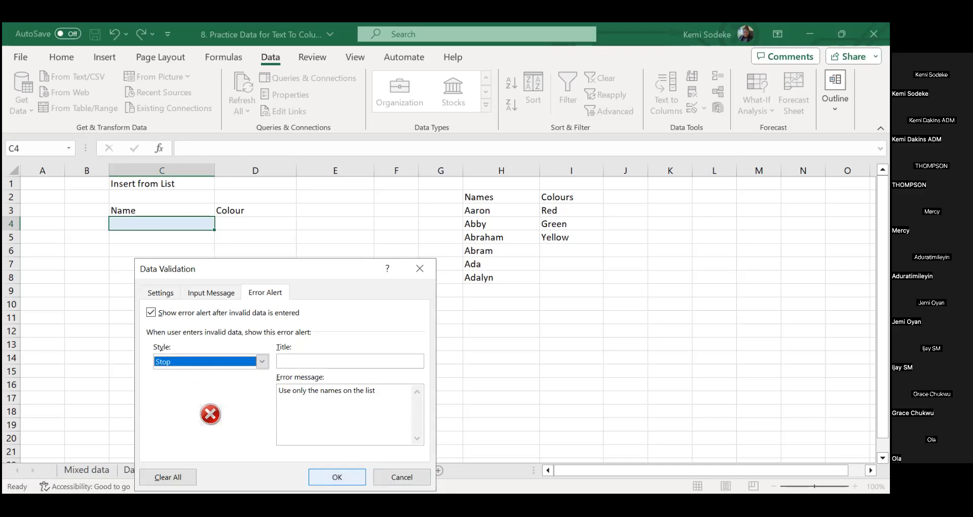
pyautogui.click(337, 477)
# Step: Open the dropdown list in C4 and examine the names it offers
pyautogui.click(169, 240)
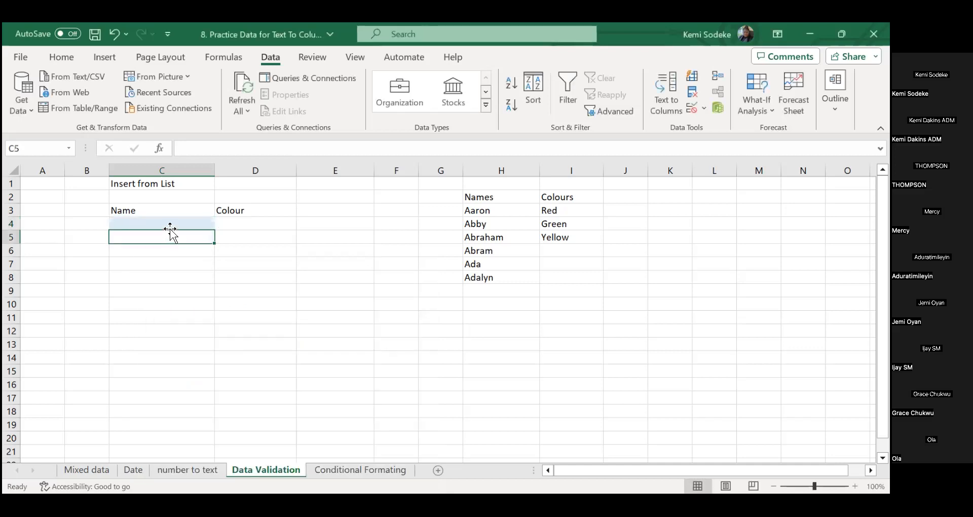
pyautogui.click(169, 223)
pyautogui.click(203, 299)
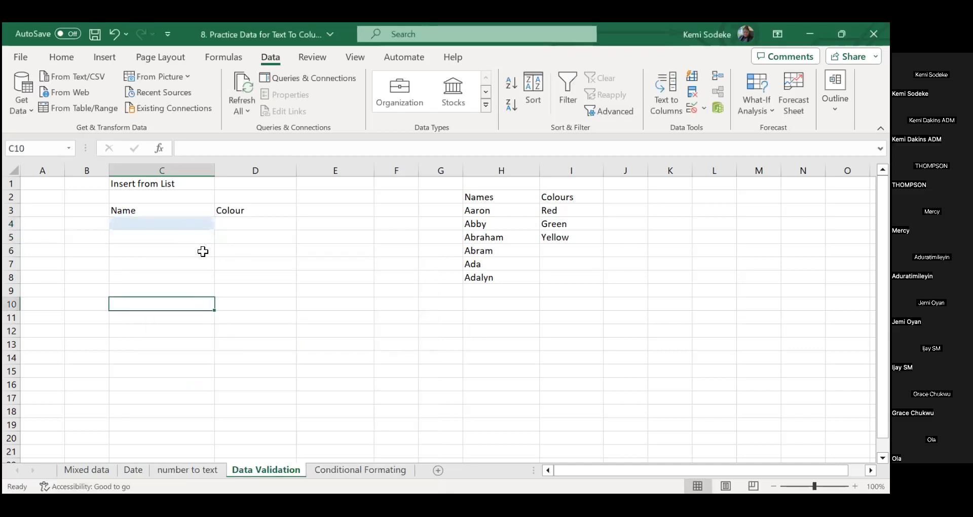
pyautogui.click(154, 223)
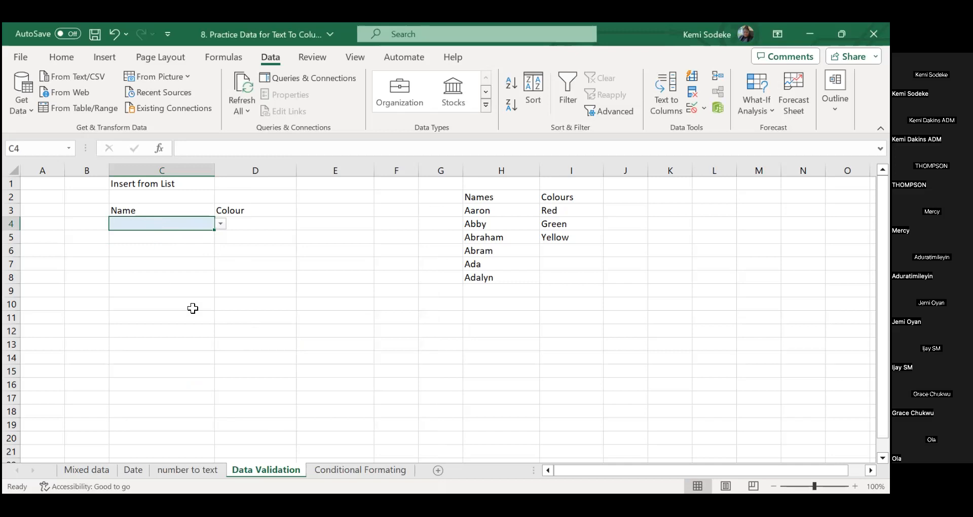
pyautogui.click(222, 224)
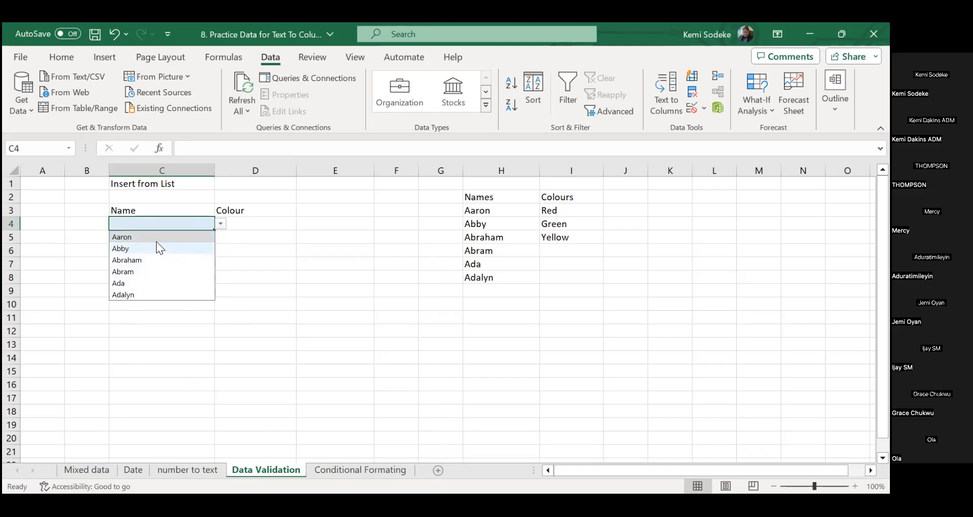
pyautogui.click(147, 225)
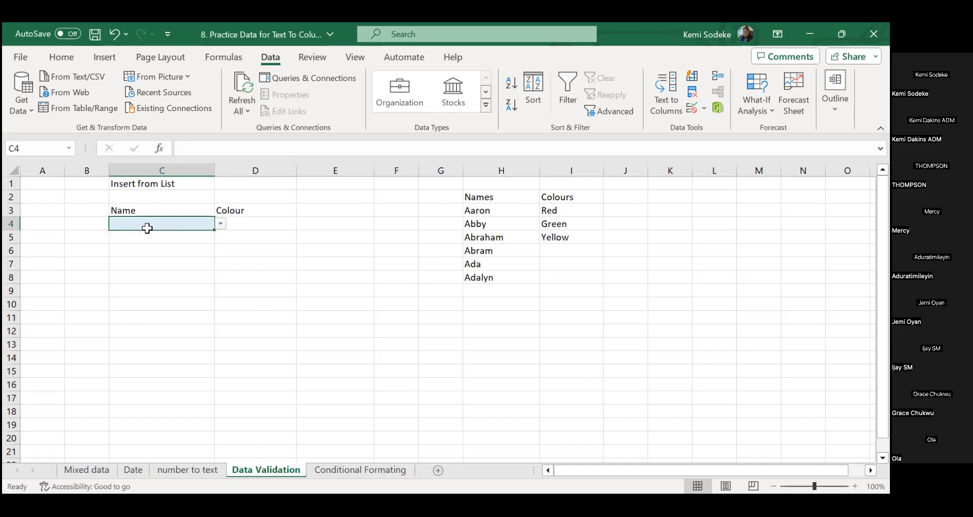
# Step: Try to enter a first name that is not on the list in C4, retry it once and cancel the entry
pyautogui.write('Kemi')
pyautogui.press('Return')
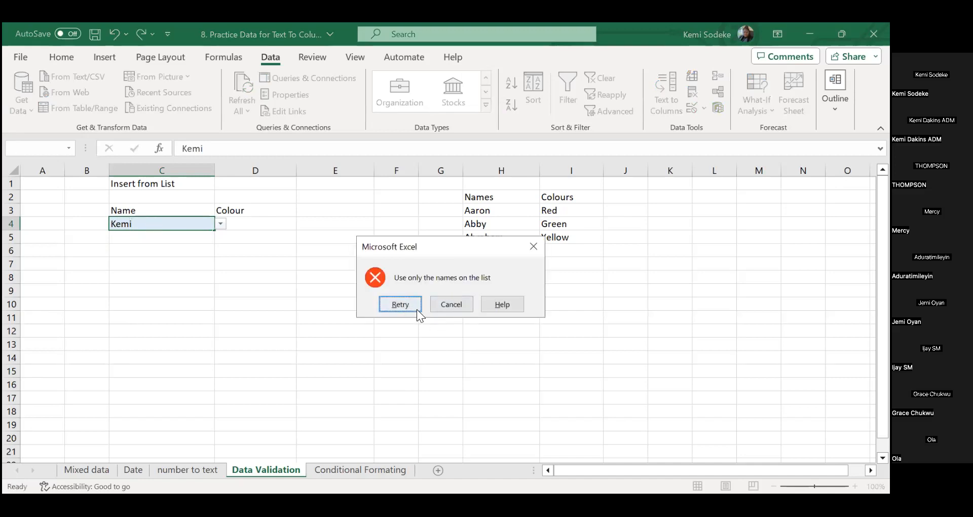
pyautogui.moveTo(426, 251); pyautogui.dragTo(386, 264)
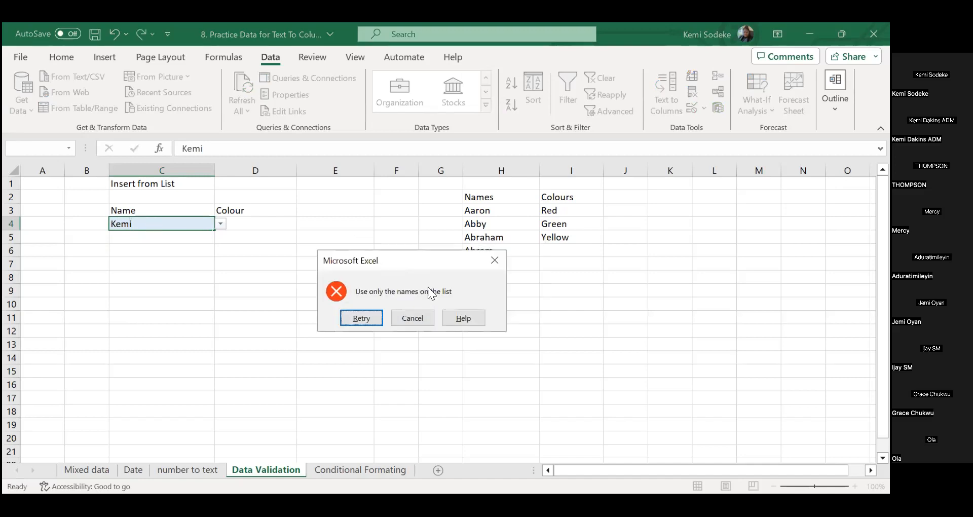
pyautogui.click(361, 317)
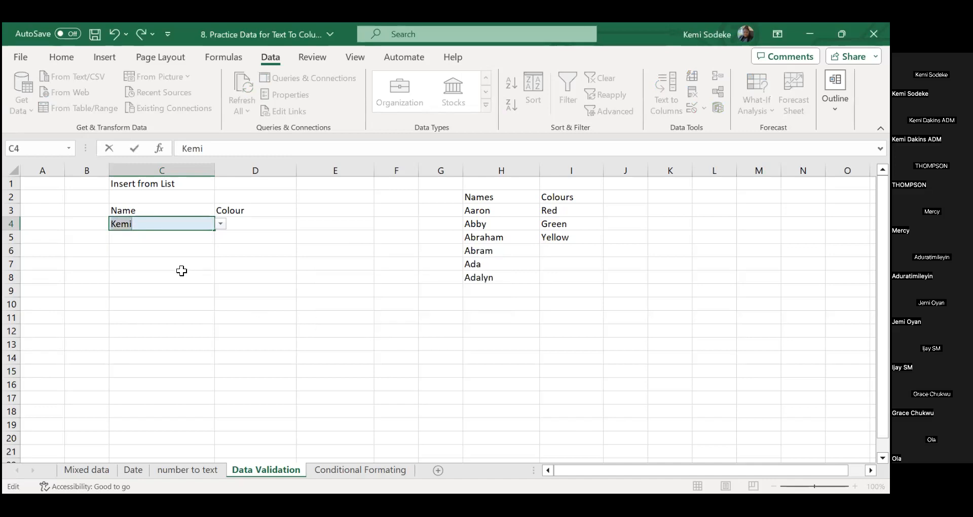
pyautogui.press('Return')
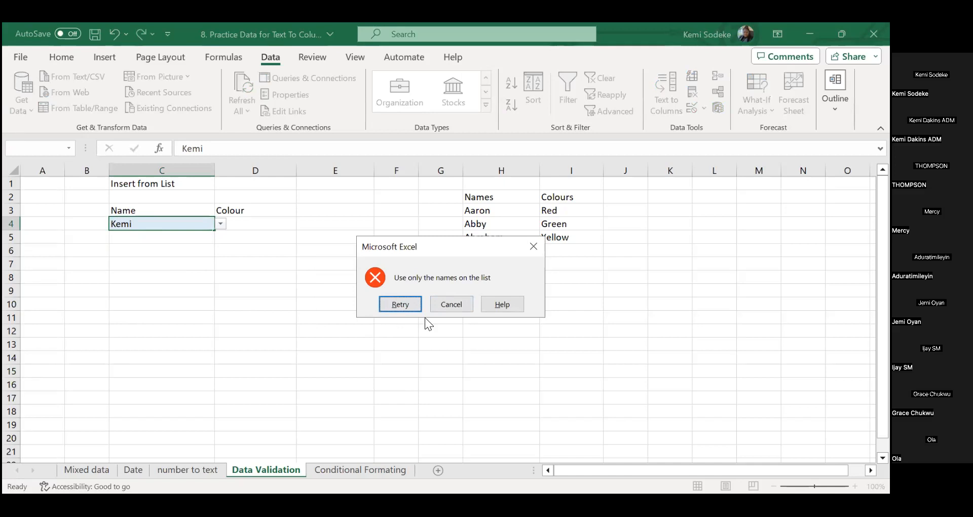
pyautogui.click(457, 303)
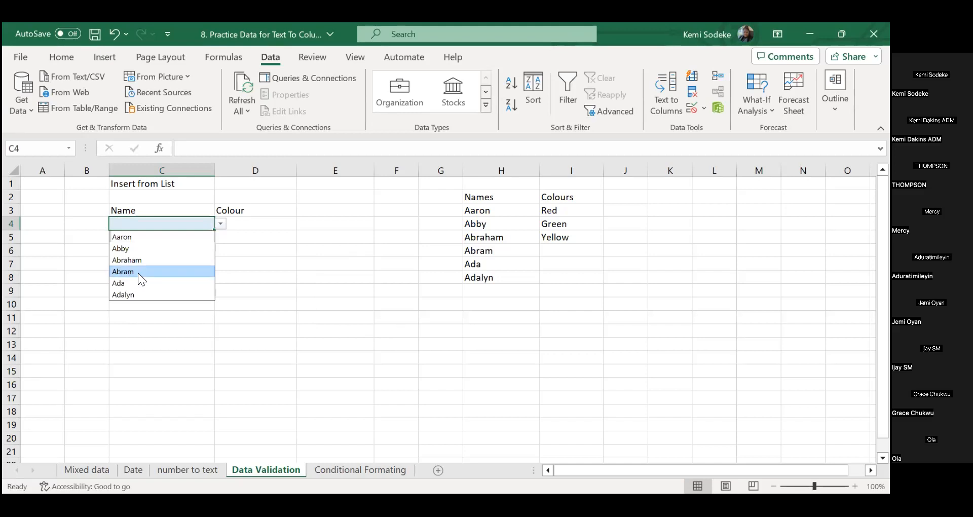
# Step: Choose the fourth name from C4's dropdown list and slightly widen column D
pyautogui.click(139, 274)
pyautogui.click(208, 332)
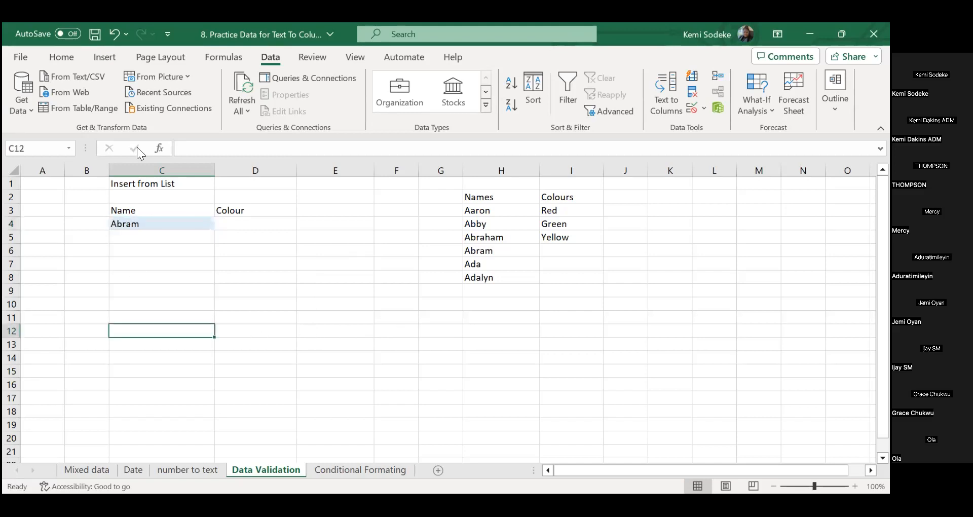
pyautogui.click(240, 225)
pyautogui.moveTo(296, 171); pyautogui.dragTo(307, 170)
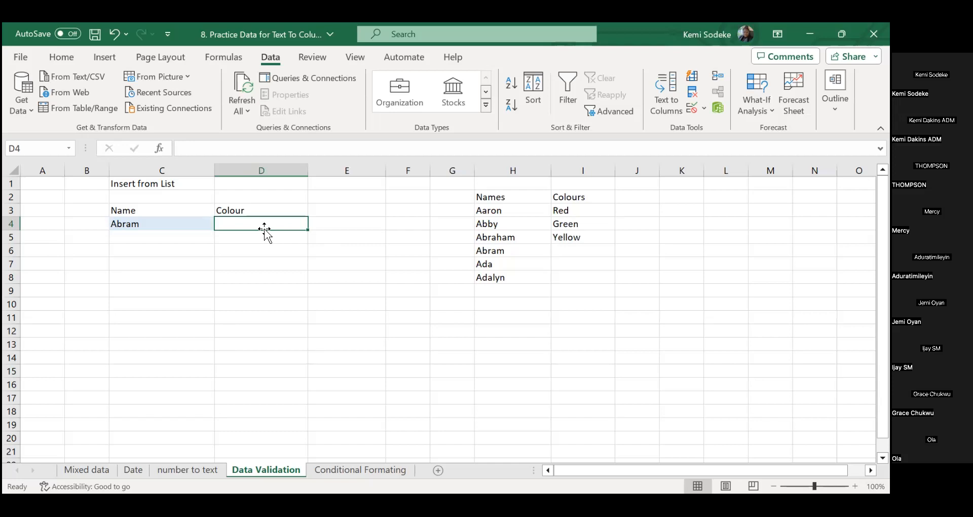
# Step: Set D4 under the Colour heading to allow a List, with =$I$3 in the Colours column as the source
pyautogui.click(705, 108)
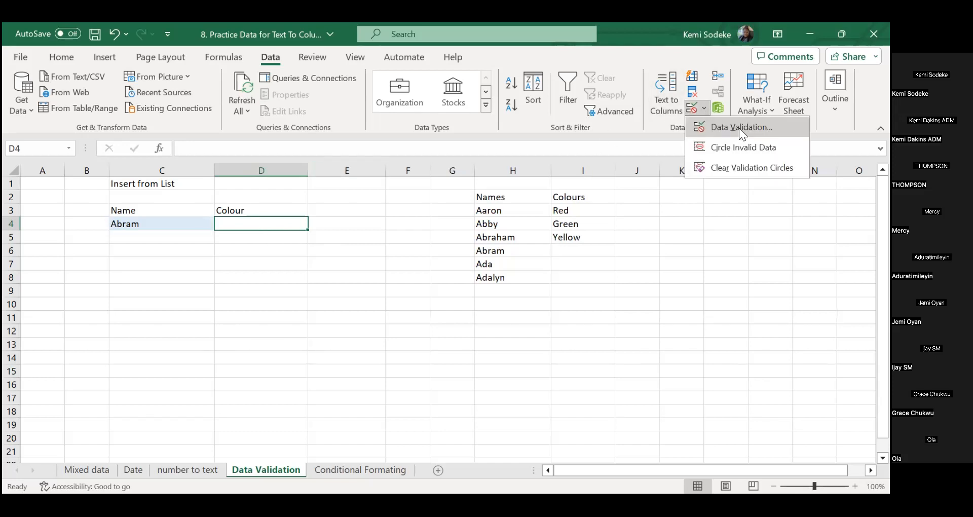
pyautogui.click(739, 128)
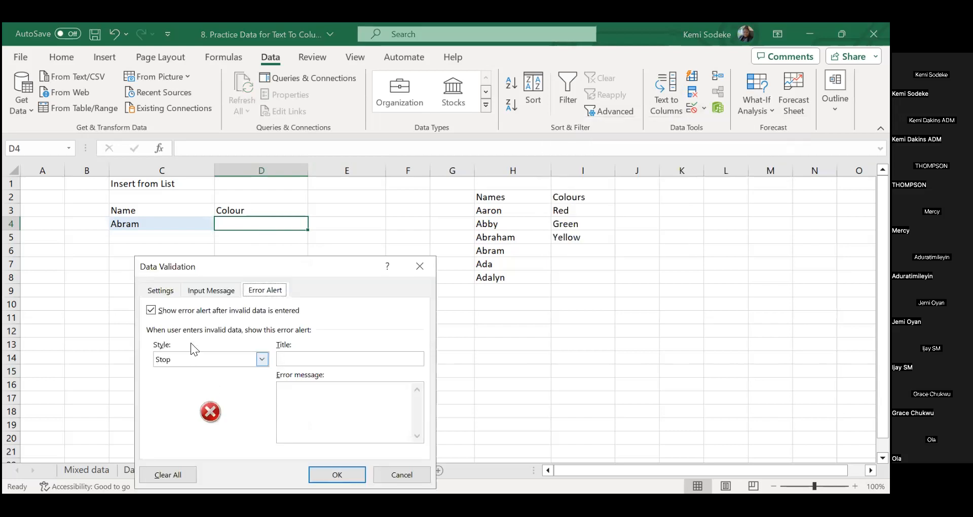
pyautogui.click(167, 298)
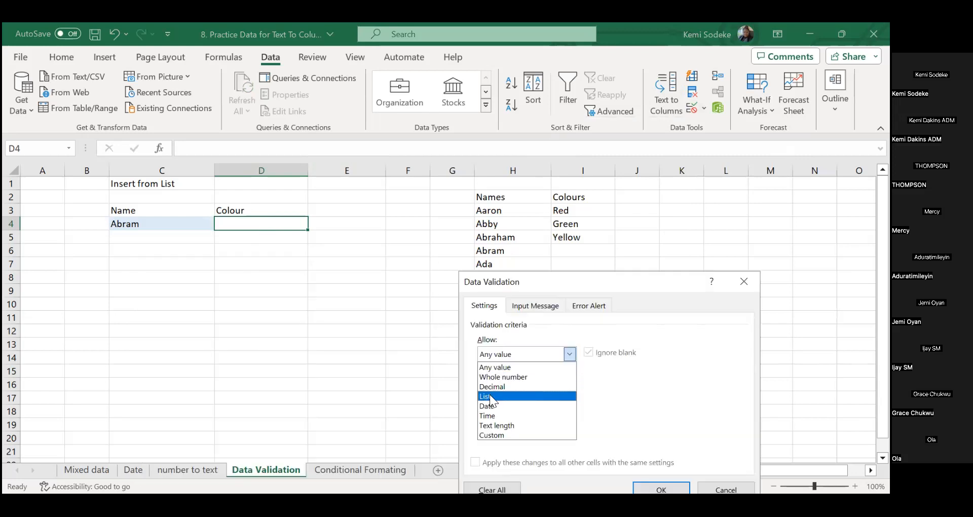
pyautogui.click(489, 394)
pyautogui.click(519, 413)
pyautogui.click(569, 212)
pyautogui.moveTo(568, 212); pyautogui.dragTo(571, 236)
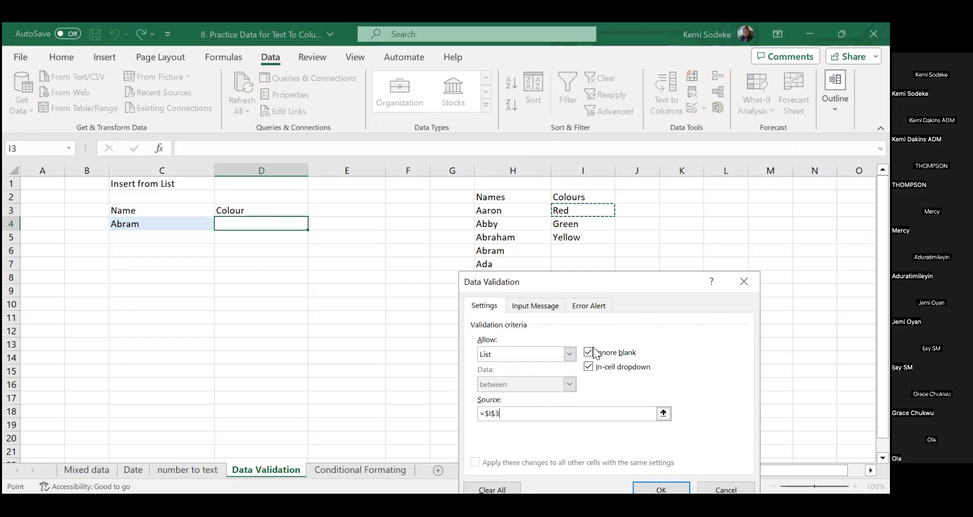
# Step: Give D4's validation a Warning error alert reading "We only have the 3 colours on the list available" and apply the validation
pyautogui.click(587, 306)
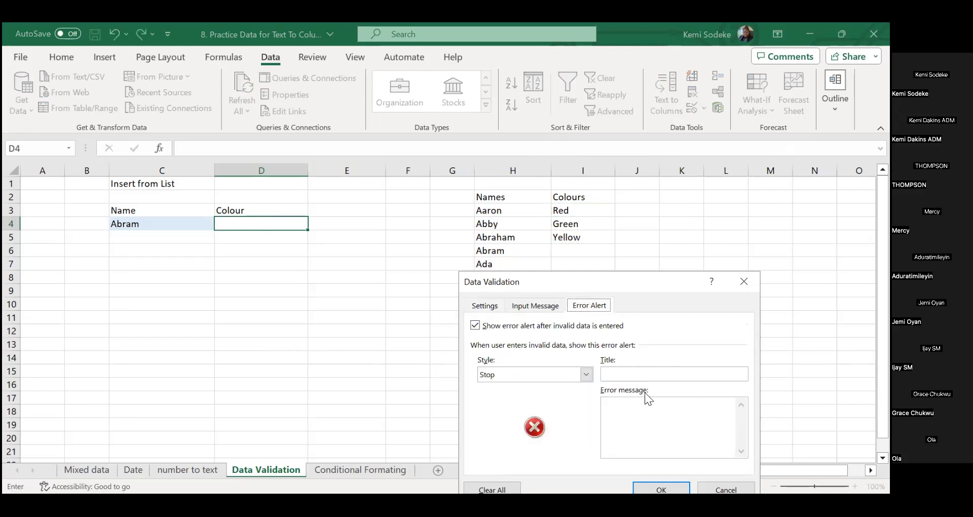
pyautogui.click(587, 375)
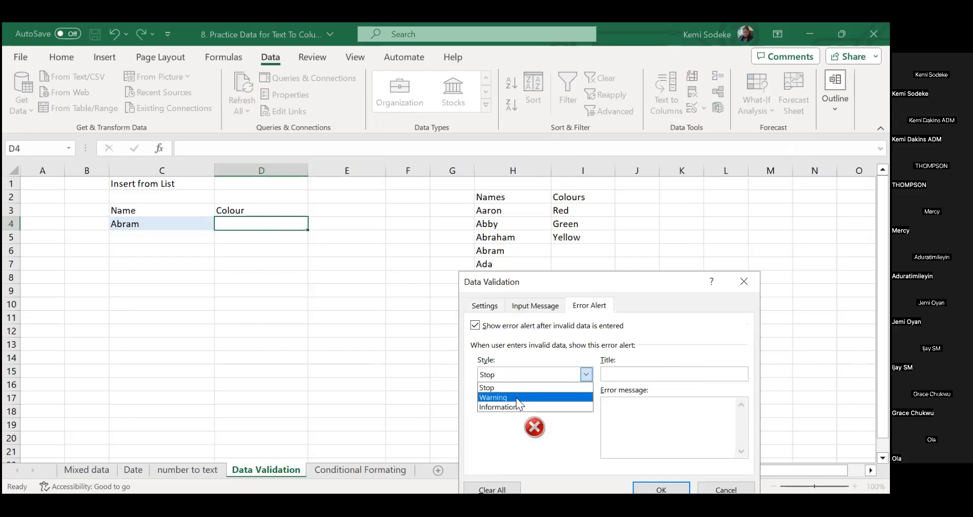
pyautogui.click(516, 397)
pyautogui.click(620, 407)
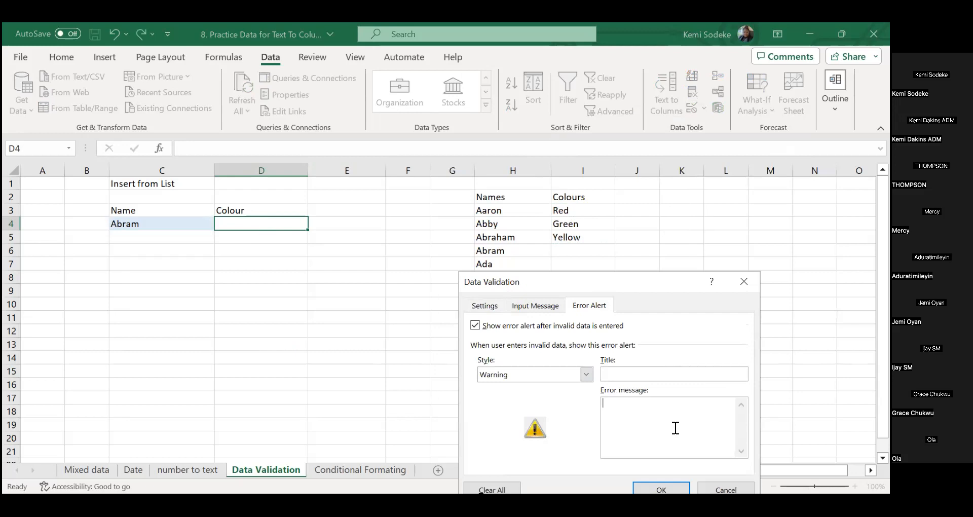
pyautogui.write('We only have the 3 colours on the list ava')
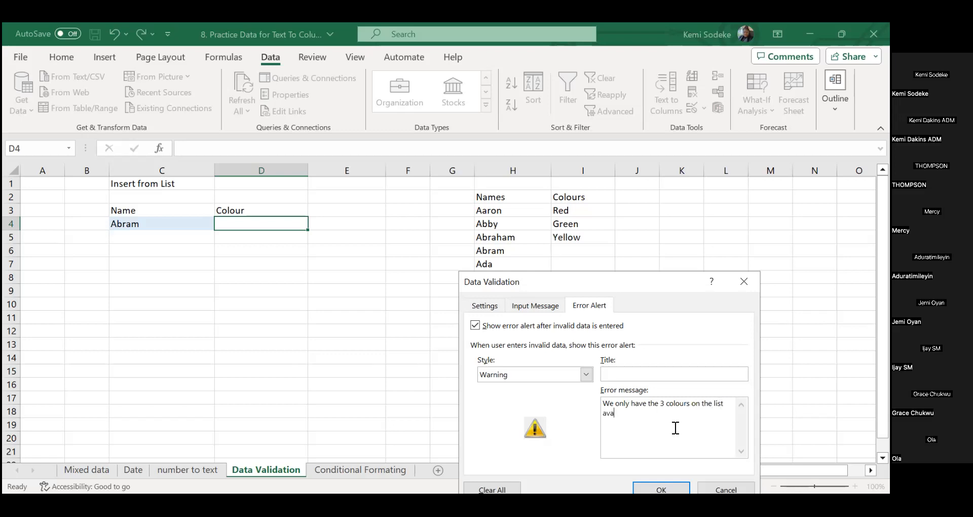
pyautogui.write('ilable')
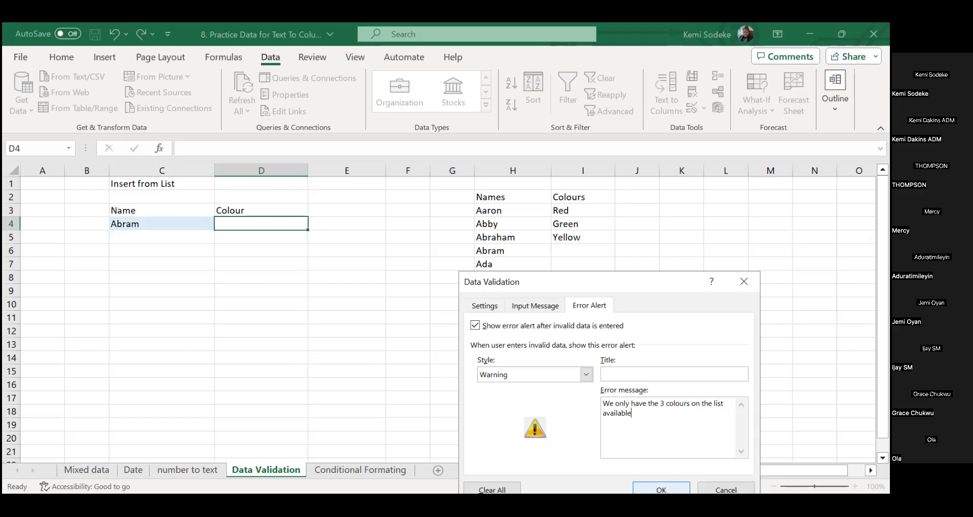
pyautogui.click(661, 489)
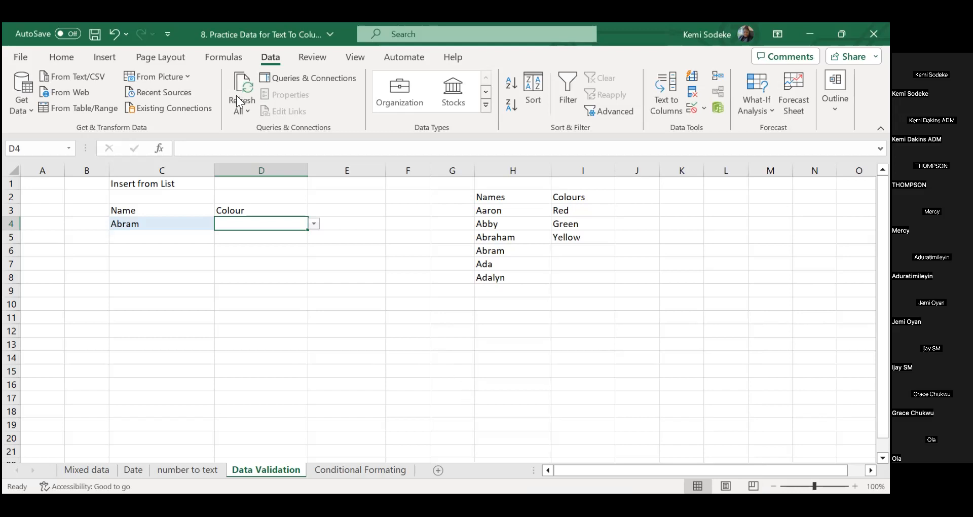
# Step: Open D4's dropdown list under the Colour heading and choose Red
pyautogui.click(314, 224)
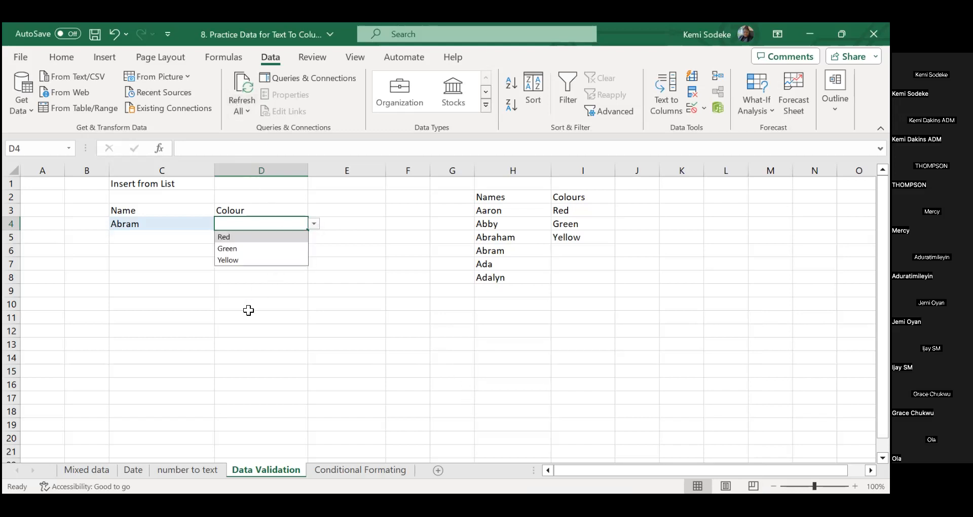
pyautogui.click(248, 313)
pyautogui.click(269, 223)
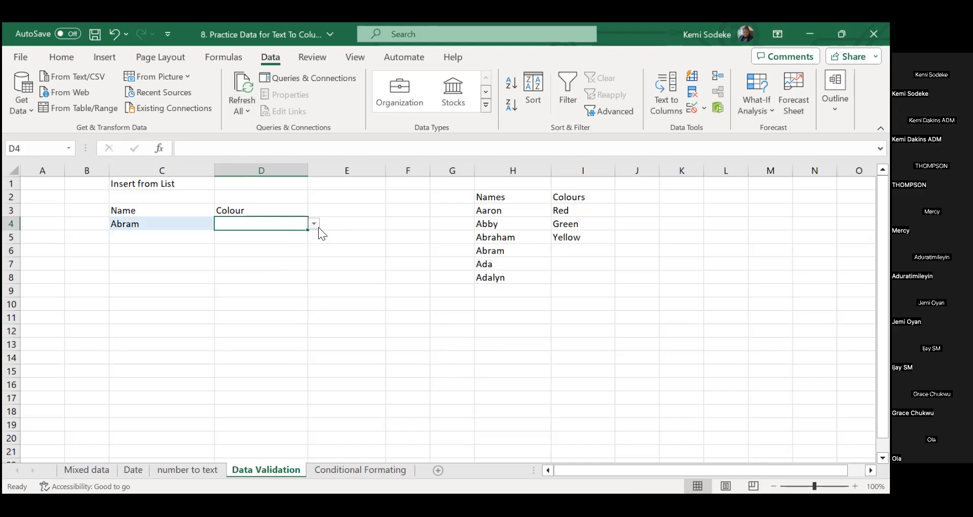
pyautogui.click(316, 224)
pyautogui.click(258, 293)
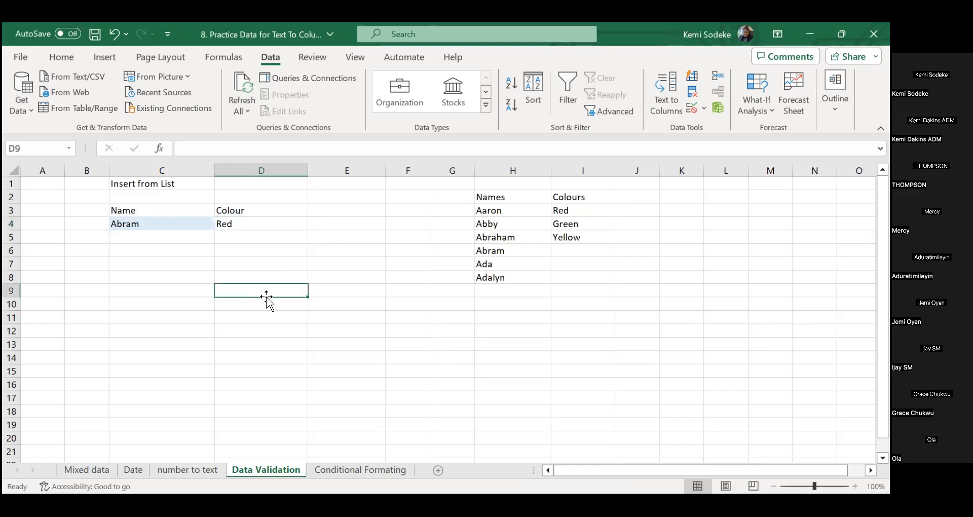
# Step: Enter Purple, a colour not on the list, in D4 and accept it despite the warning
pyautogui.click(274, 224)
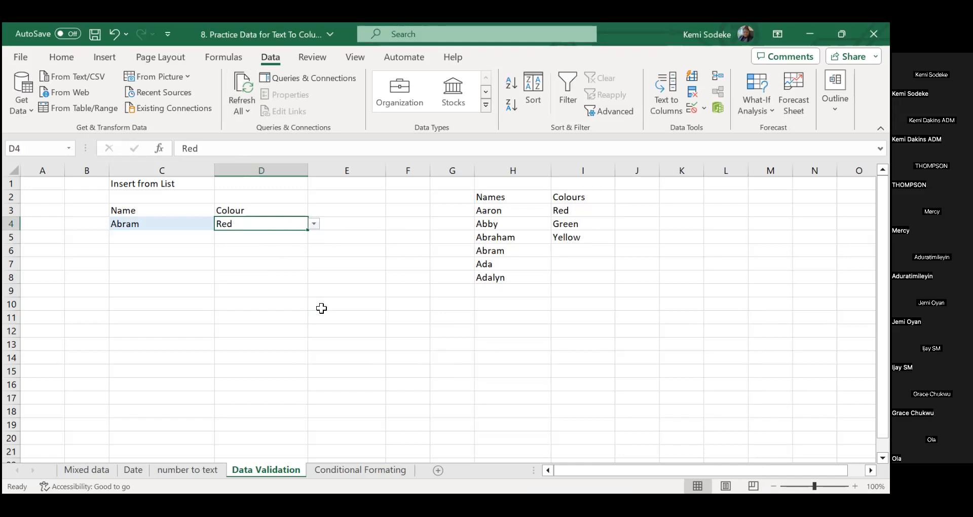
pyautogui.write('Purple')
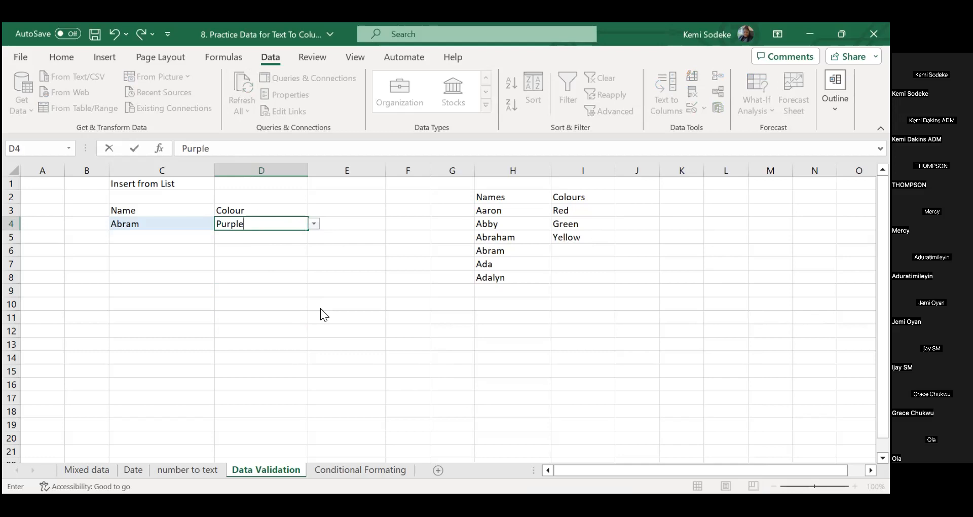
pyautogui.press('Return')
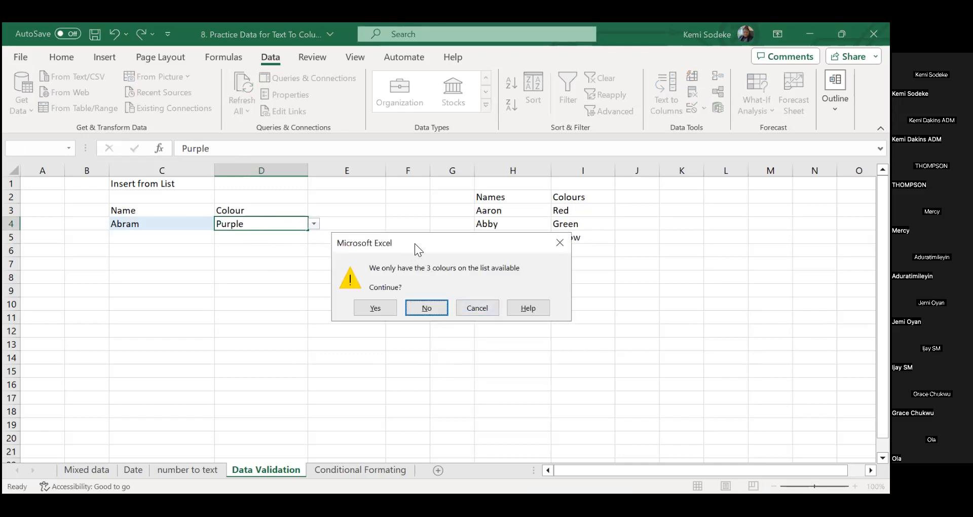
pyautogui.moveTo(415, 243); pyautogui.dragTo(320, 278)
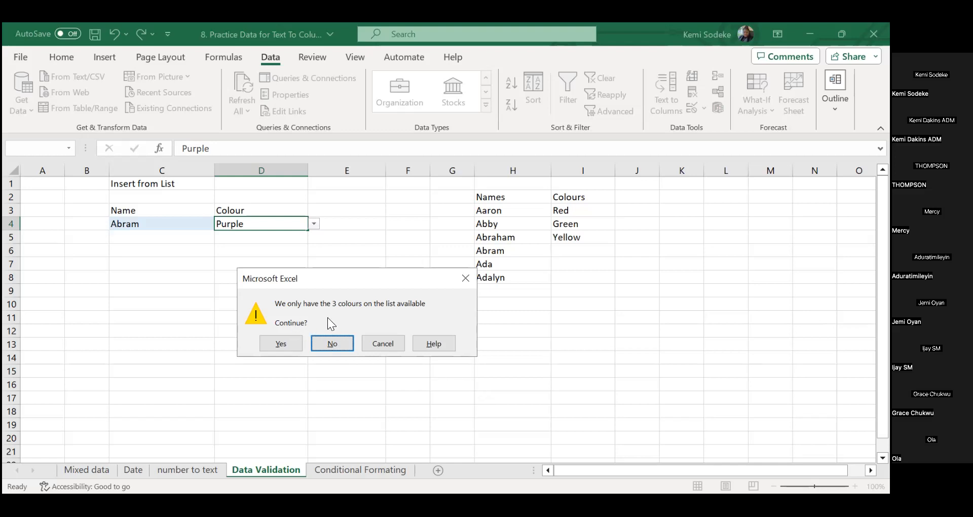
pyautogui.click(279, 345)
pyautogui.click(260, 345)
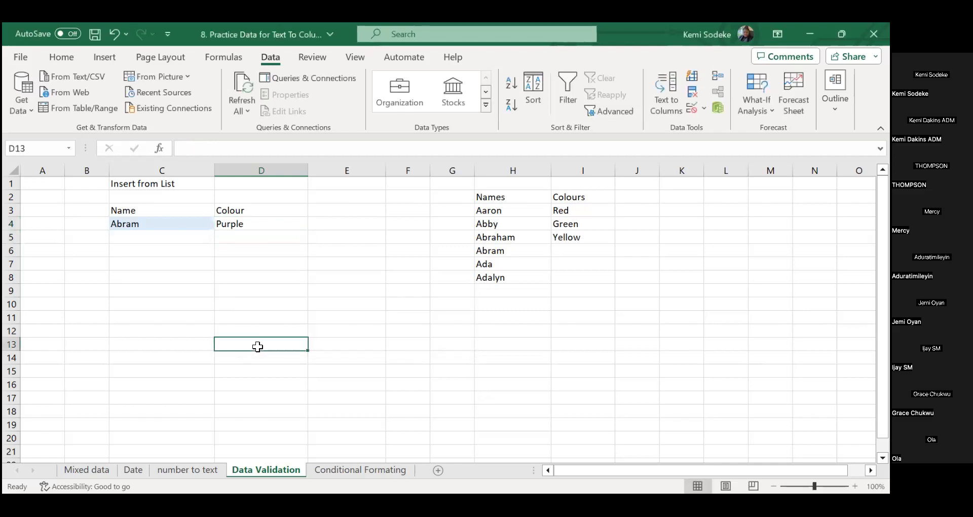
# Step: Change the error alert style of D4's data validation to Information
pyautogui.click(266, 222)
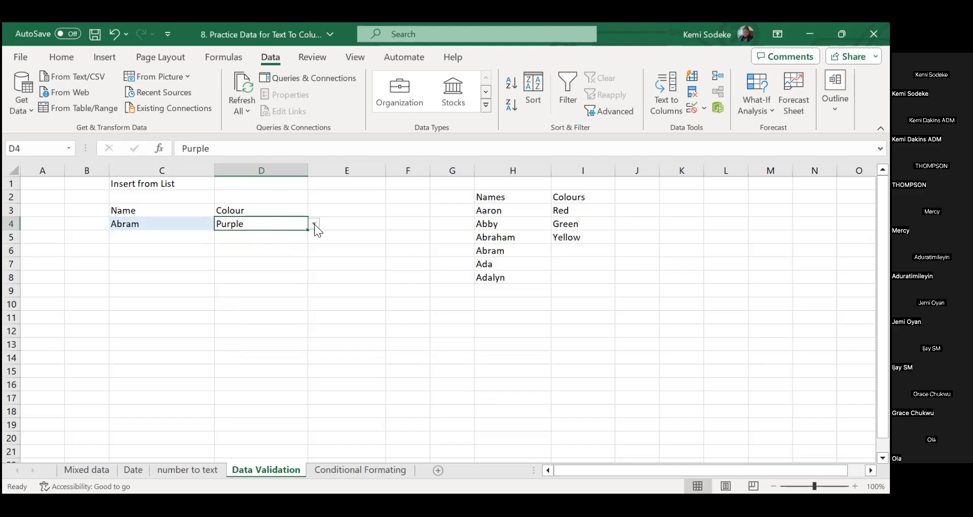
pyautogui.click(705, 108)
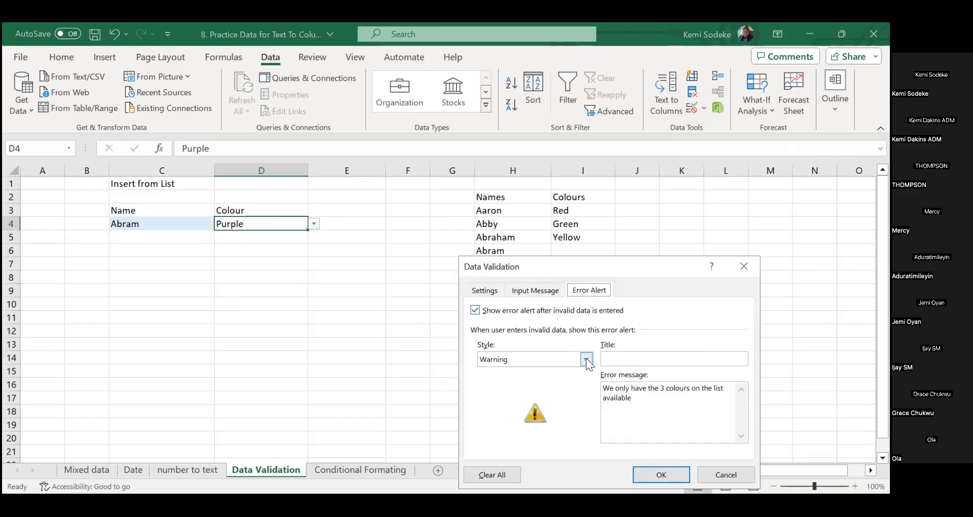
pyautogui.click(585, 357)
pyautogui.click(547, 392)
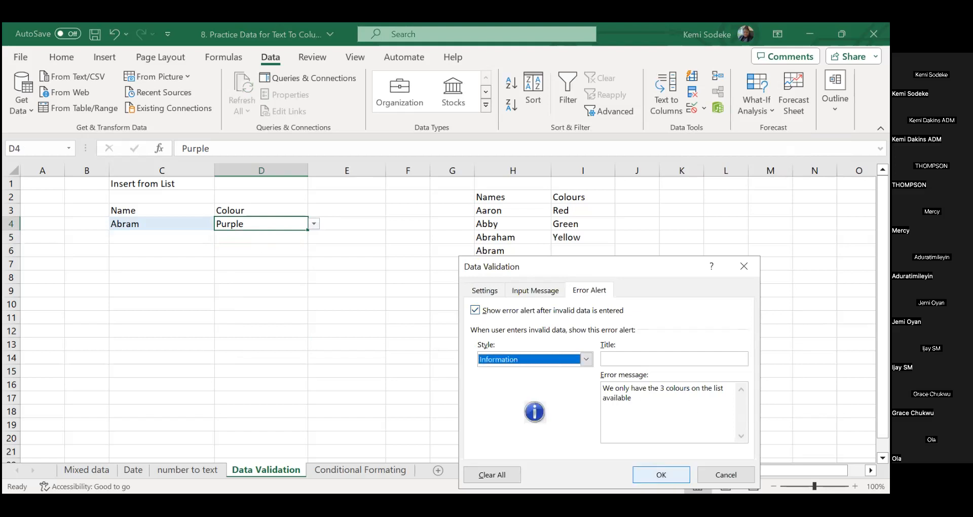
pyautogui.click(661, 474)
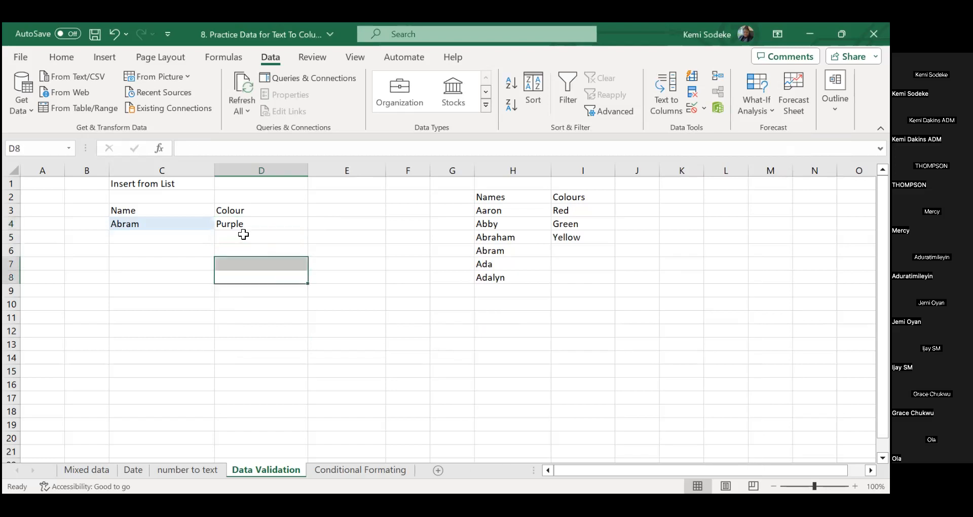
# Step: Replace the colour in D4 with Yellow from its dropdown list
pyautogui.click(315, 224)
pyautogui.click(259, 255)
pyautogui.click(313, 224)
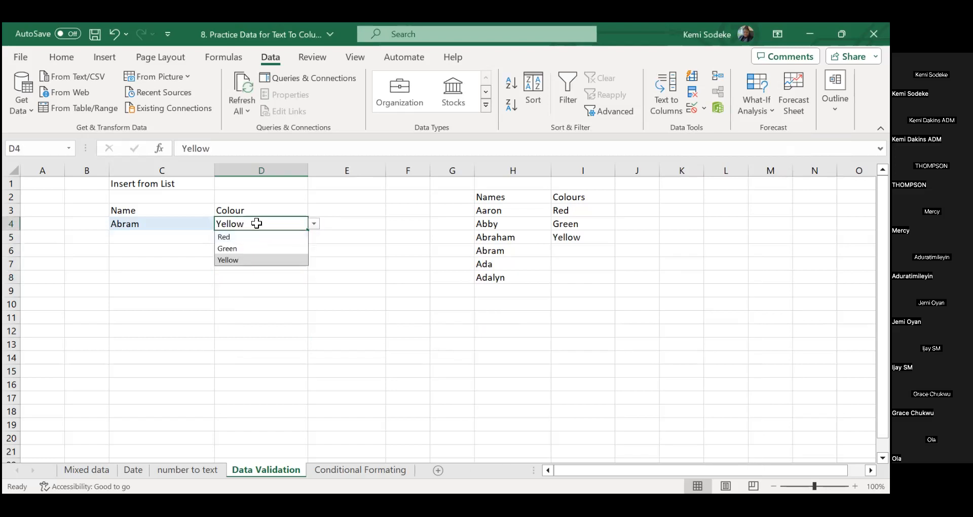
# Step: Enter Lilac, a colour not on the list, in D4 and accept it past the information alert
pyautogui.click(256, 222)
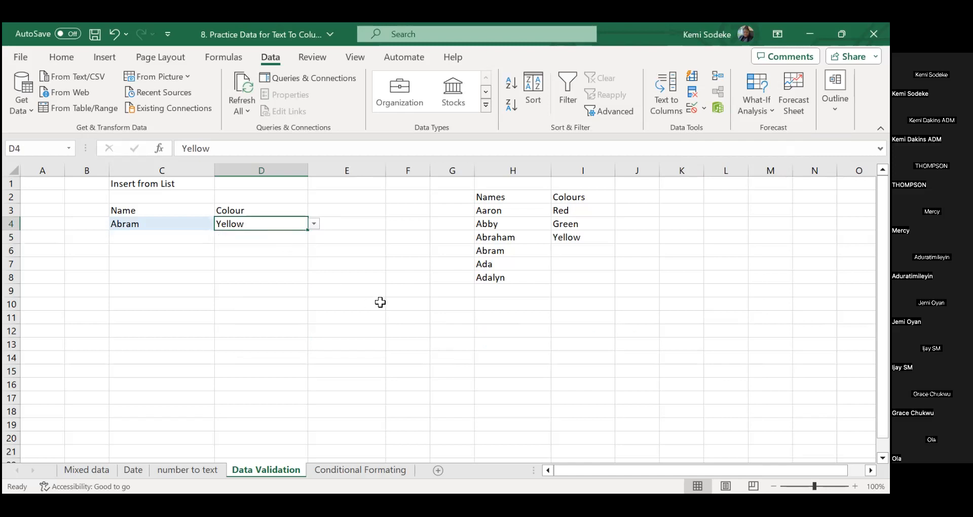
pyautogui.write('Lilac')
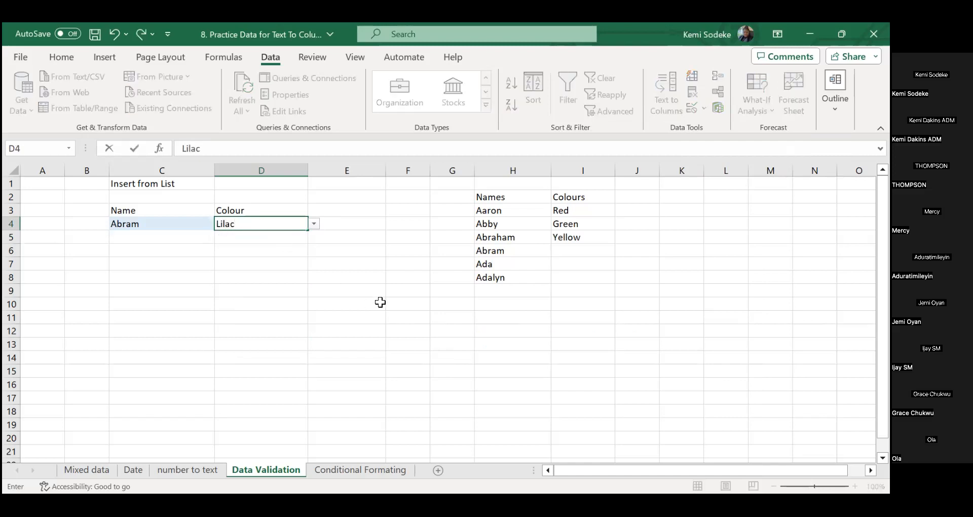
pyautogui.press('Return')
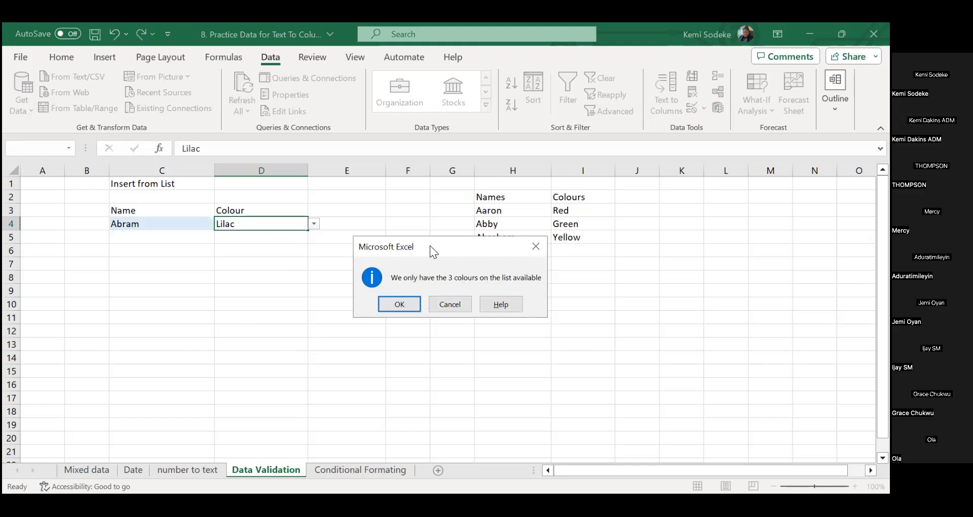
pyautogui.moveTo(430, 245); pyautogui.dragTo(382, 257)
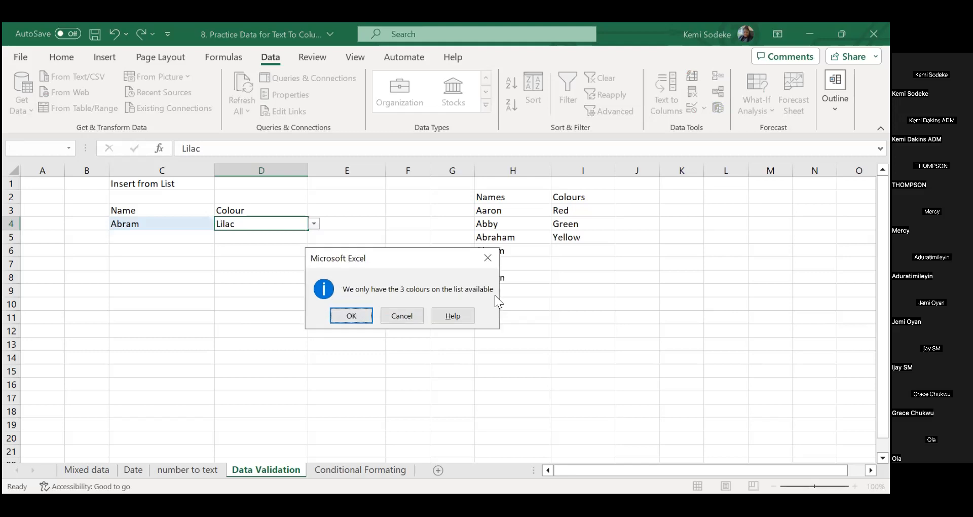
pyautogui.click(348, 313)
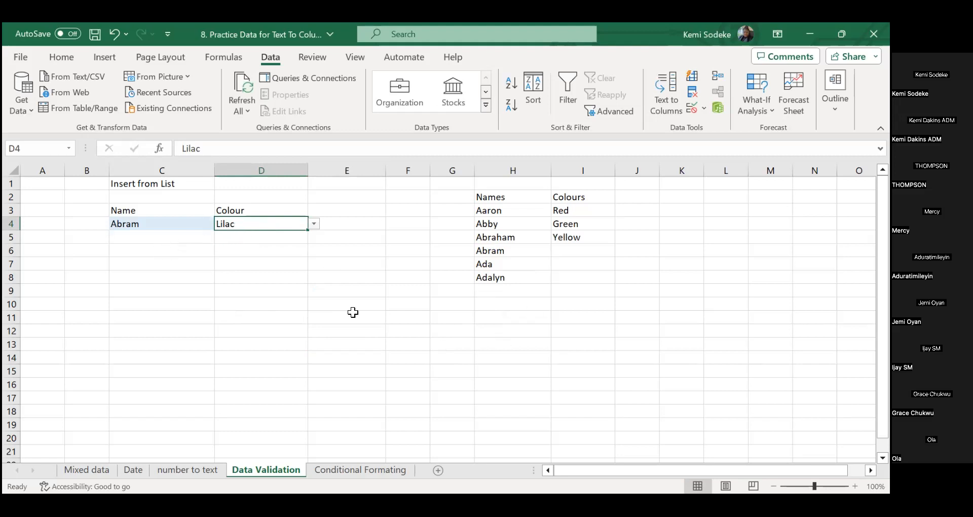
pyautogui.click(175, 224)
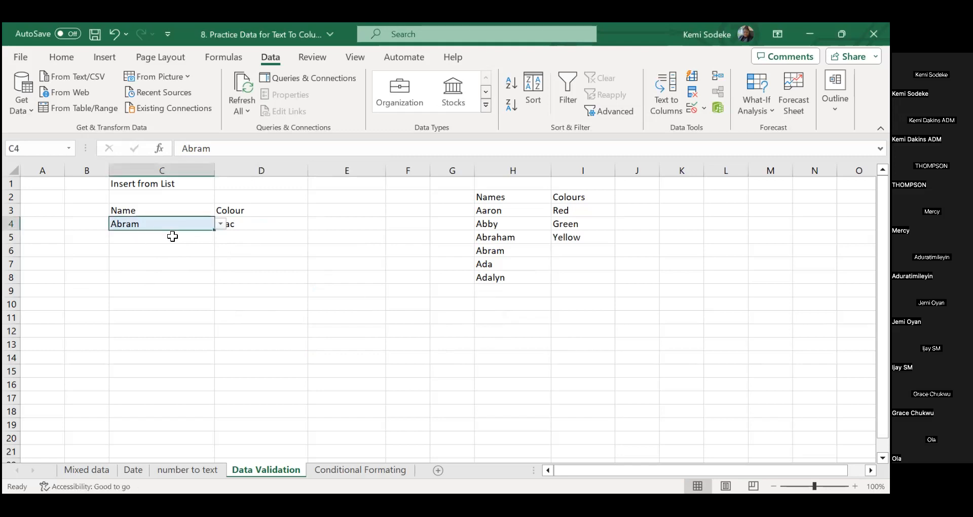
pyautogui.click(269, 223)
pyautogui.click(477, 325)
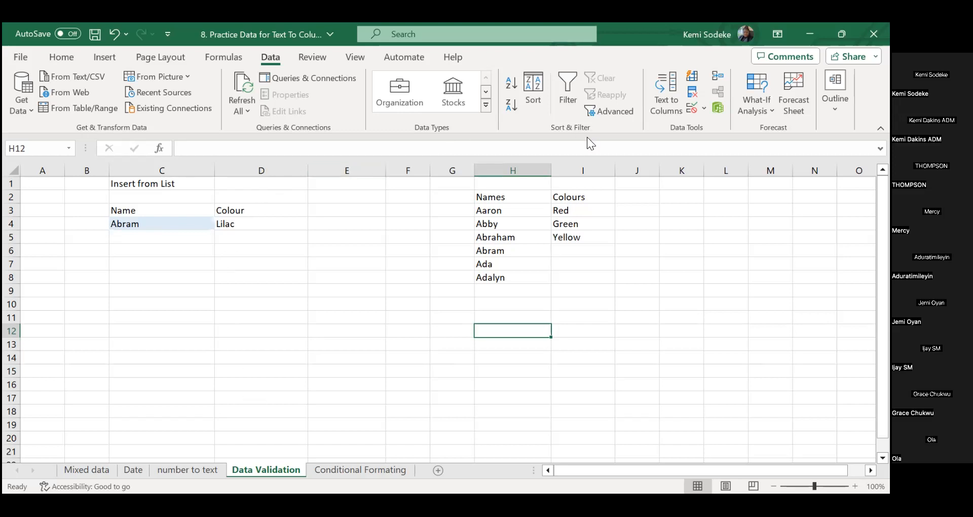
pyautogui.click(179, 223)
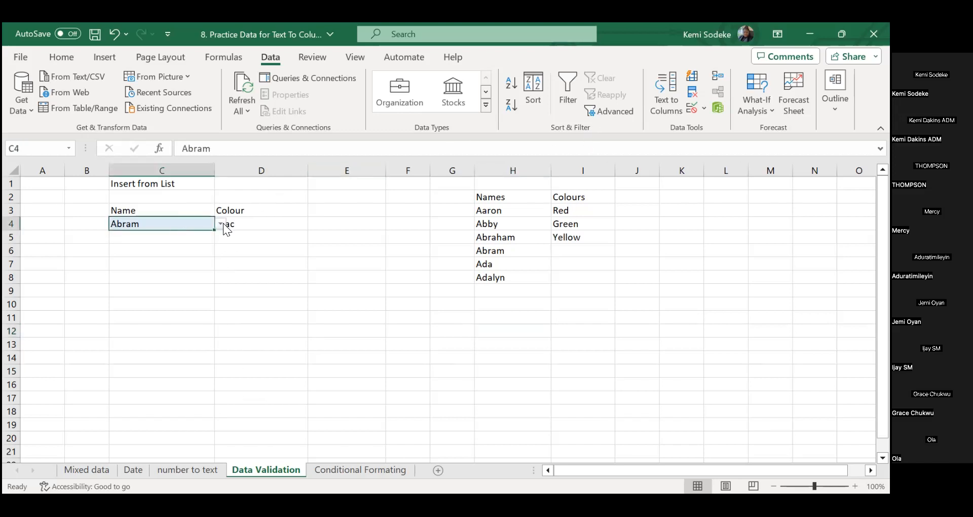
pyautogui.click(223, 225)
pyautogui.click(276, 248)
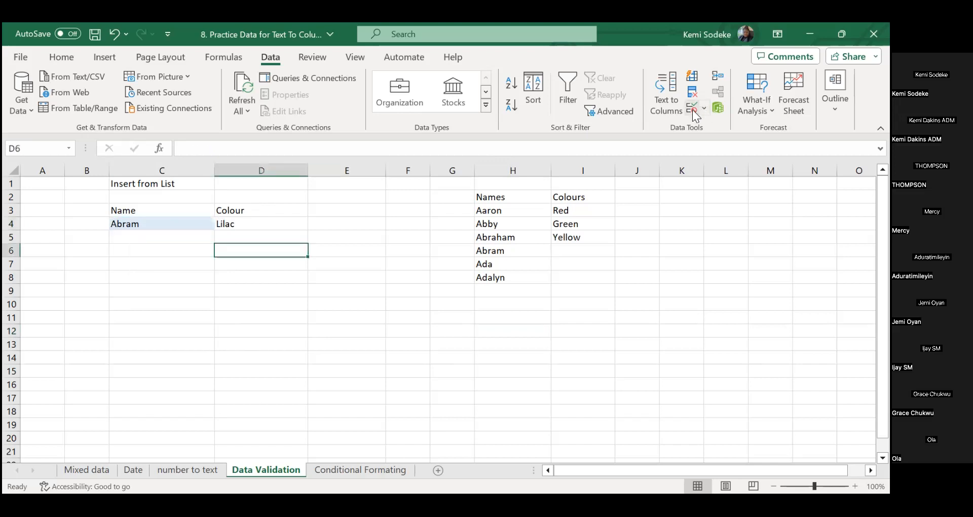
# Step: Look at the Allow options in the data validation settings for empty cell D6 and close them without changes
pyautogui.click(704, 108)
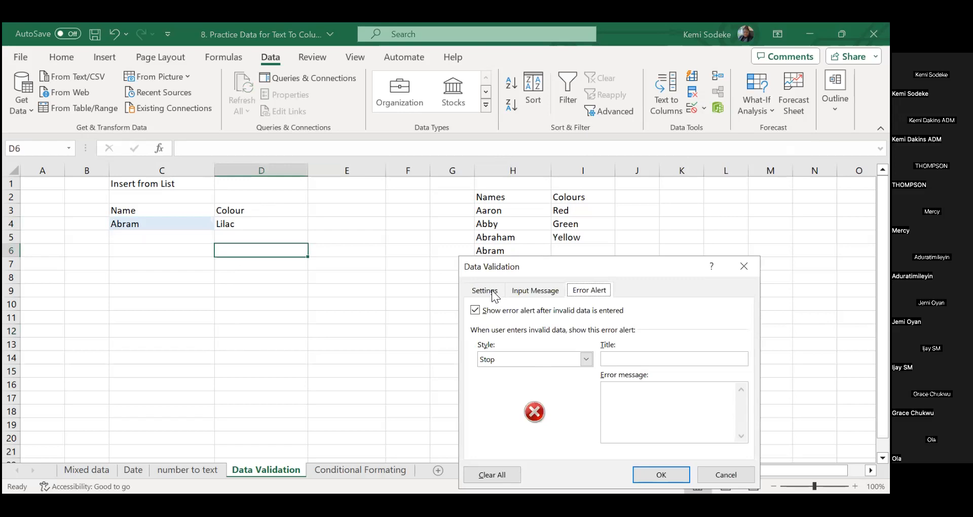
pyautogui.moveTo(524, 268); pyautogui.dragTo(524, 231)
pyautogui.click(485, 253)
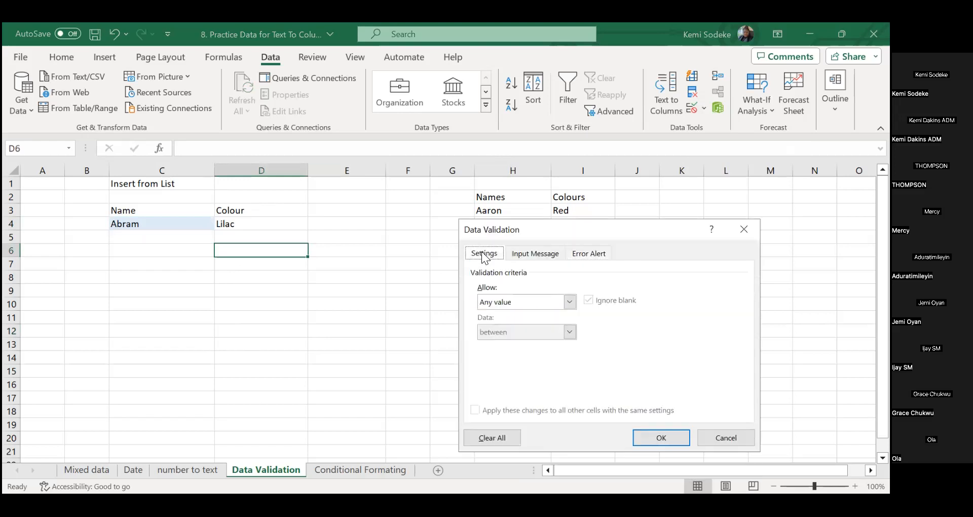
pyautogui.click(566, 300)
pyautogui.click(726, 438)
# Step: Review the list criteria and input message settings of C4's data validation and close them without changes
pyautogui.click(205, 223)
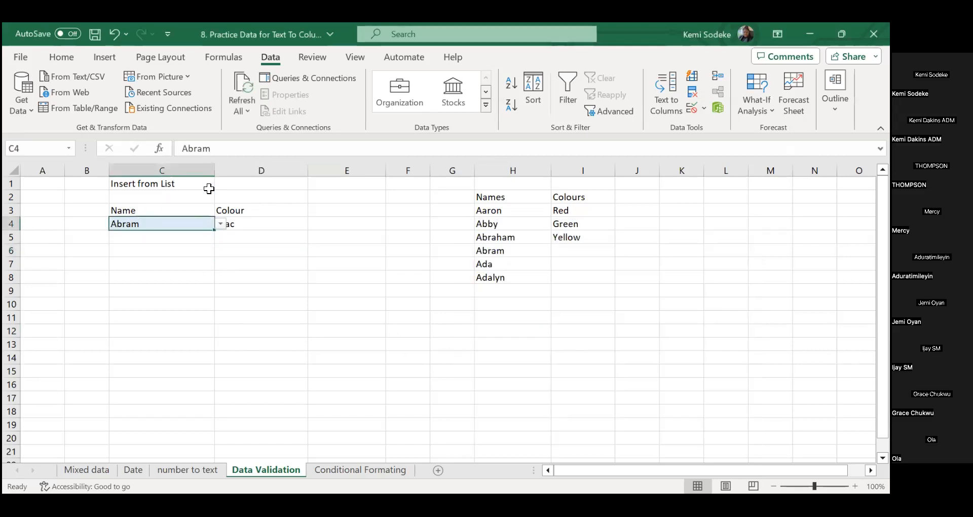
pyautogui.click(700, 108)
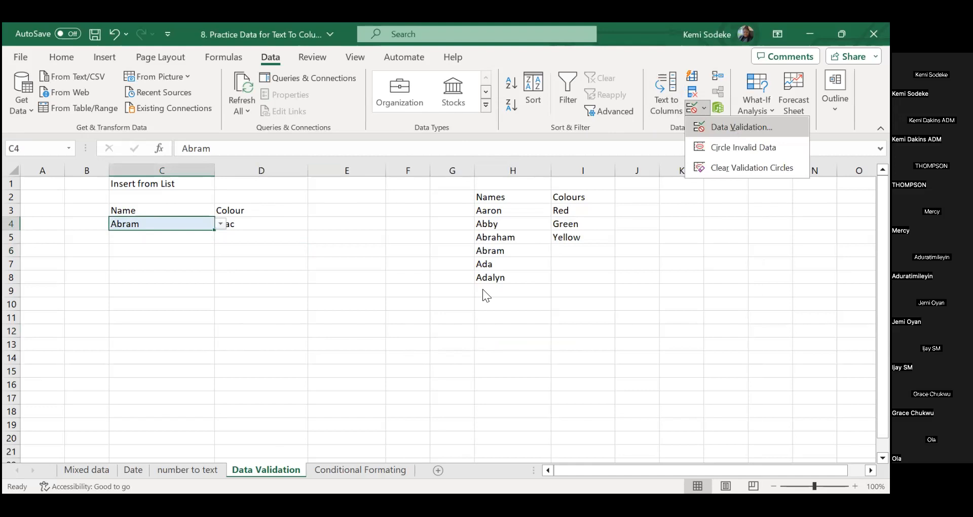
pyautogui.press('Return')
pyautogui.click(536, 253)
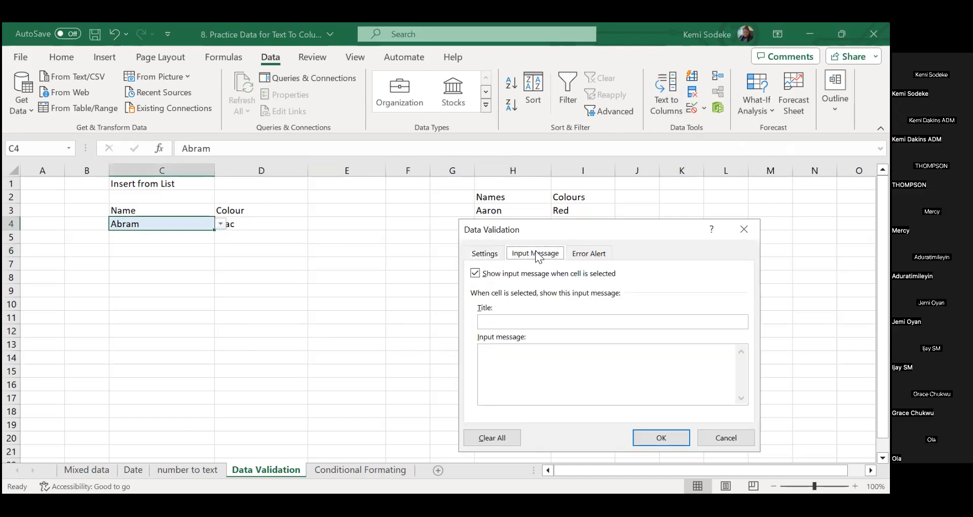
pyautogui.click(485, 254)
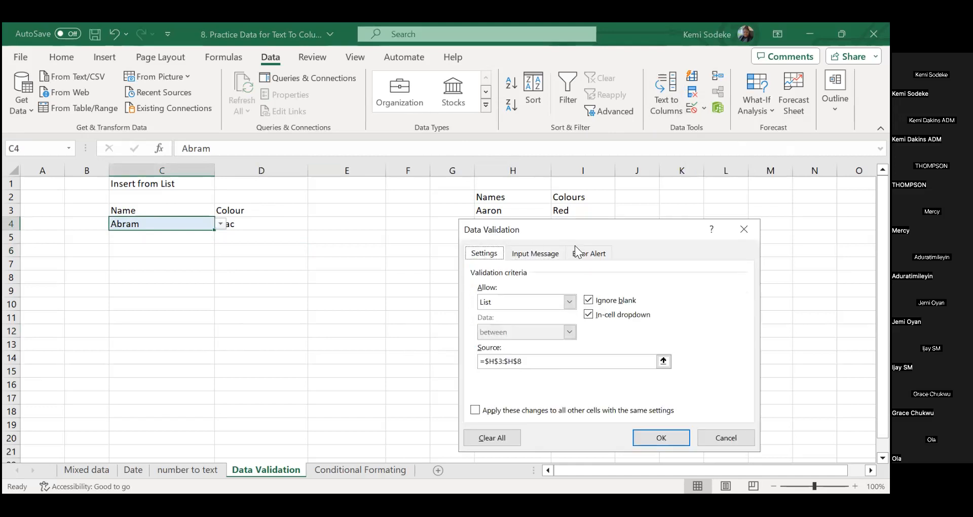
pyautogui.click(543, 254)
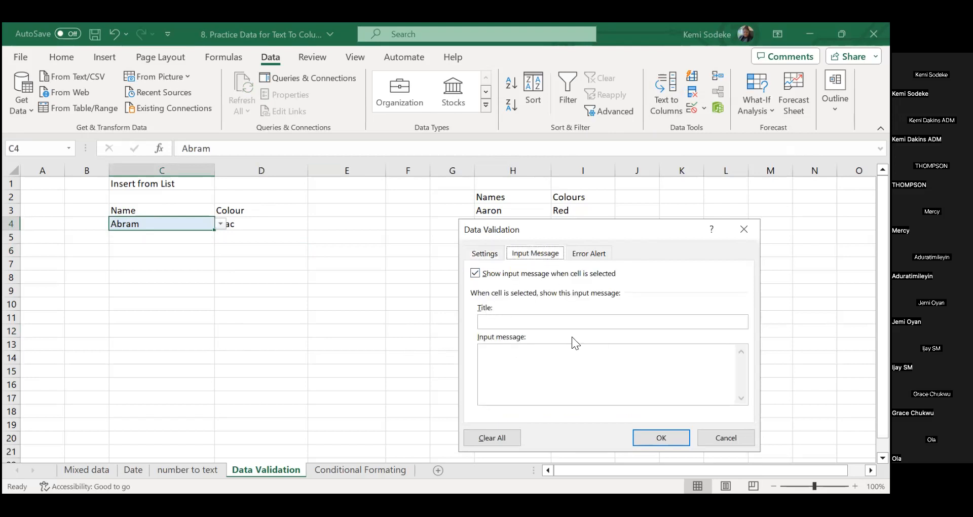
pyautogui.click(475, 252)
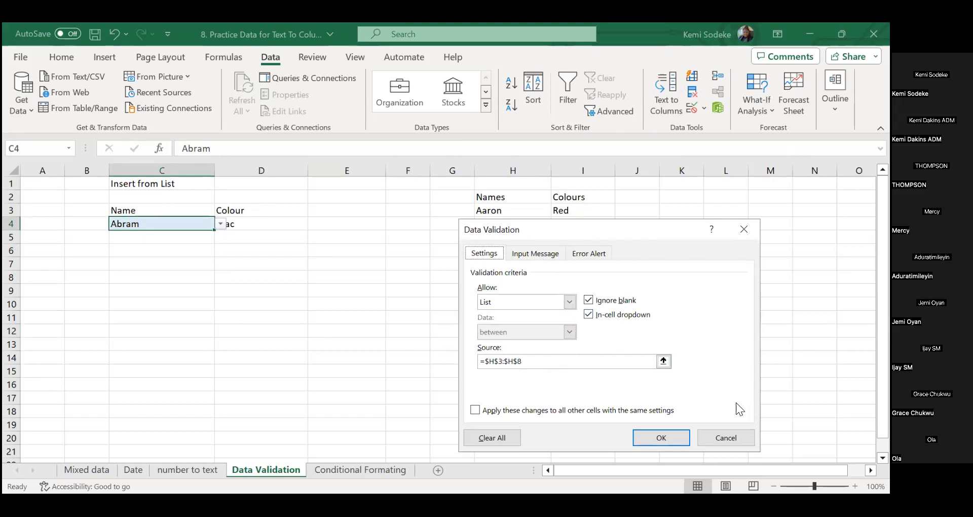
pyautogui.click(714, 437)
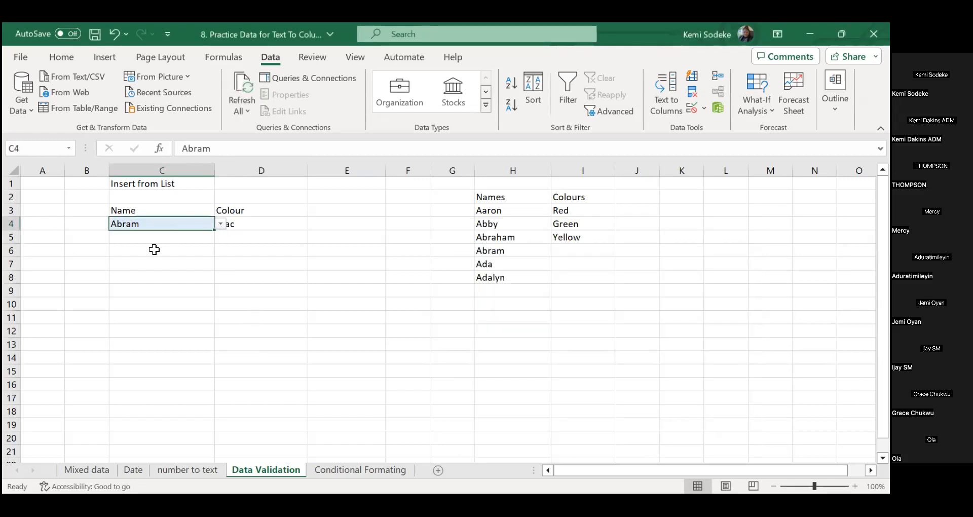
# Step: Fill the validated name cell C4 down to C12 and clear the copied names from C5:C12
pyautogui.moveTo(214, 230); pyautogui.dragTo(210, 340)
pyautogui.moveTo(133, 238); pyautogui.dragTo(144, 330)
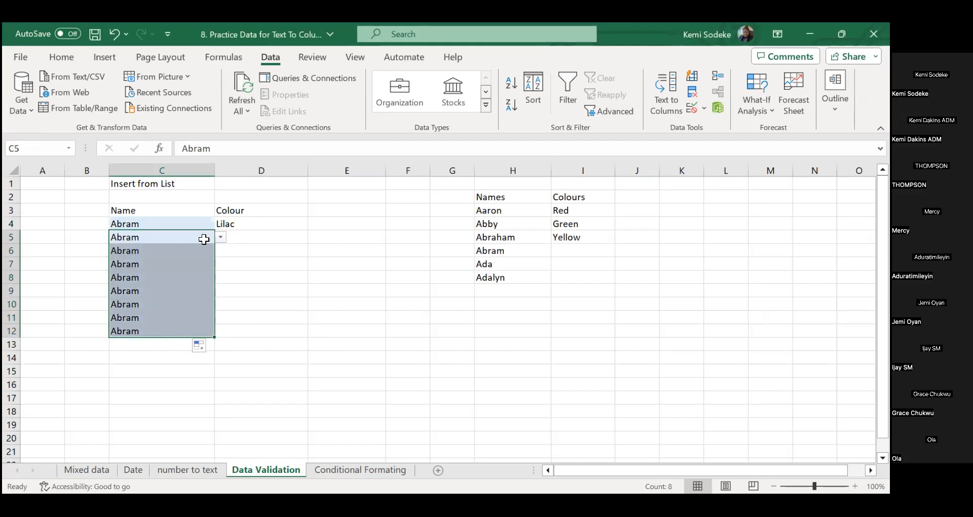
pyautogui.press('Delete')
# Step: Choose the third name on the list for C5 from its dropdown
pyautogui.click(221, 237)
pyautogui.click(137, 270)
pyautogui.press('Return')
pyautogui.press('Return')
pyautogui.press('Return')
pyautogui.press('Return')
pyautogui.hotkey('shift', 'Return')
pyautogui.hotkey('shift', 'Return')
pyautogui.hotkey('shift', 'Return')
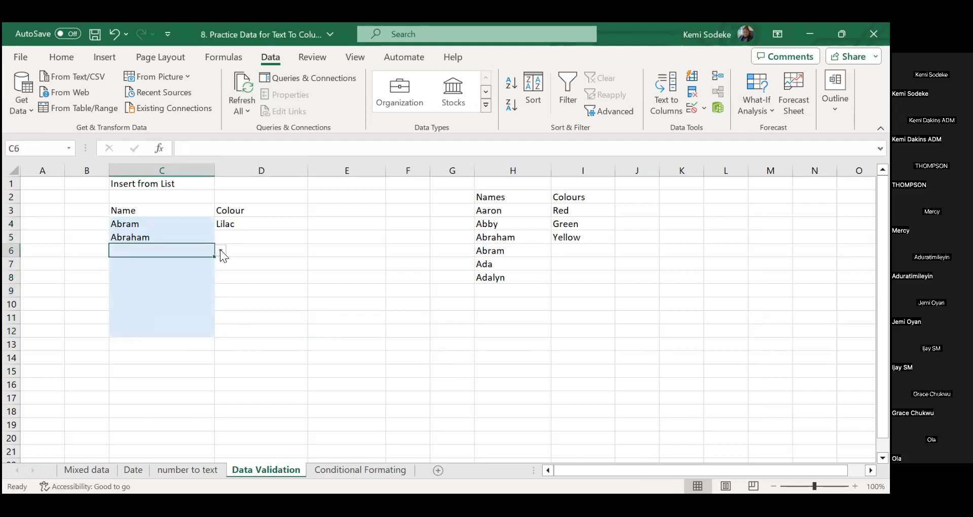
# Step: Try to enter a first name that is not on the list in C6
pyautogui.click(220, 250)
pyautogui.click(142, 248)
pyautogui.write('Kemi')
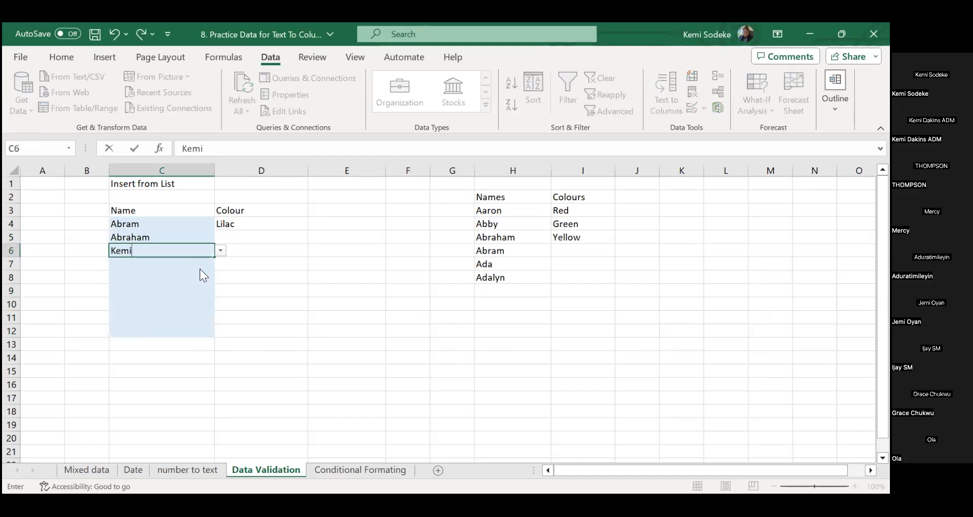
pyautogui.press('Return')
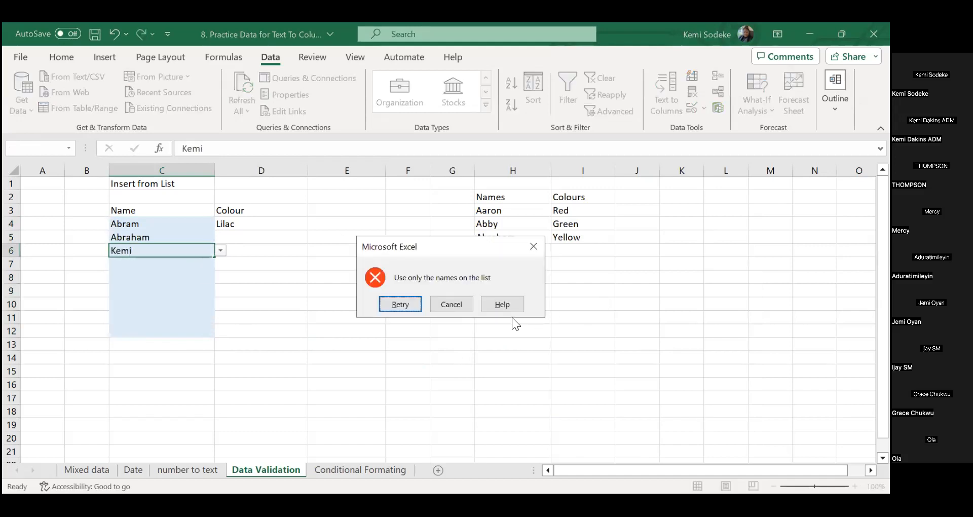
# Step: Discard the name entry in C6 and fill the Lilac colour cell D4 down to D12
pyautogui.click(446, 301)
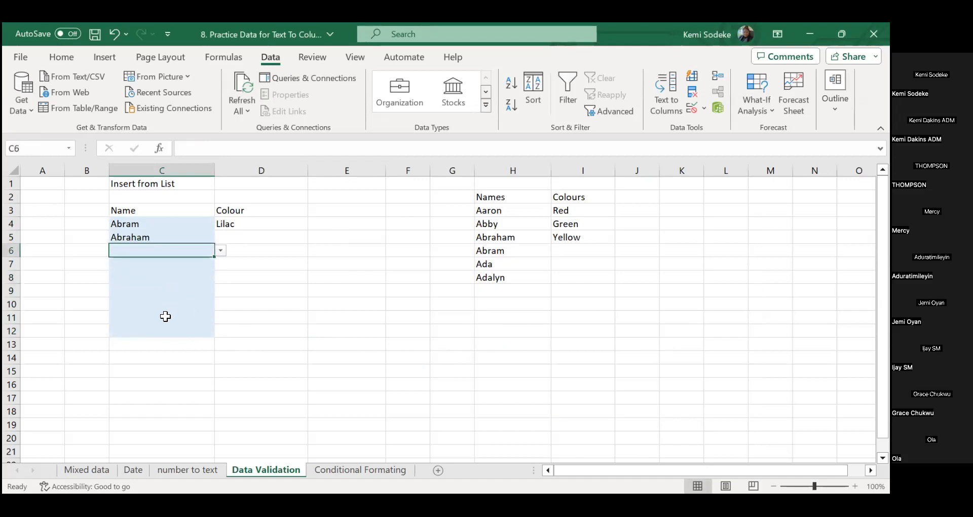
pyautogui.click(232, 221)
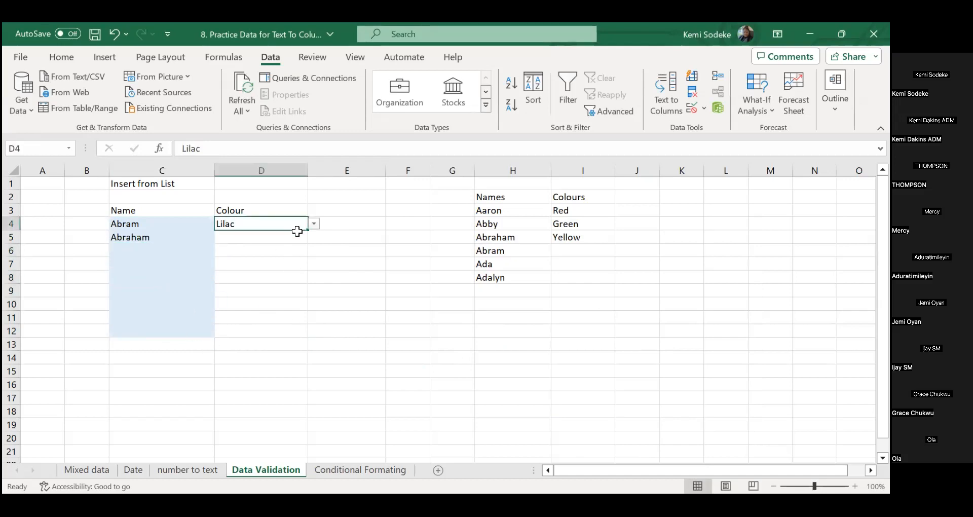
pyautogui.moveTo(308, 231); pyautogui.dragTo(291, 333)
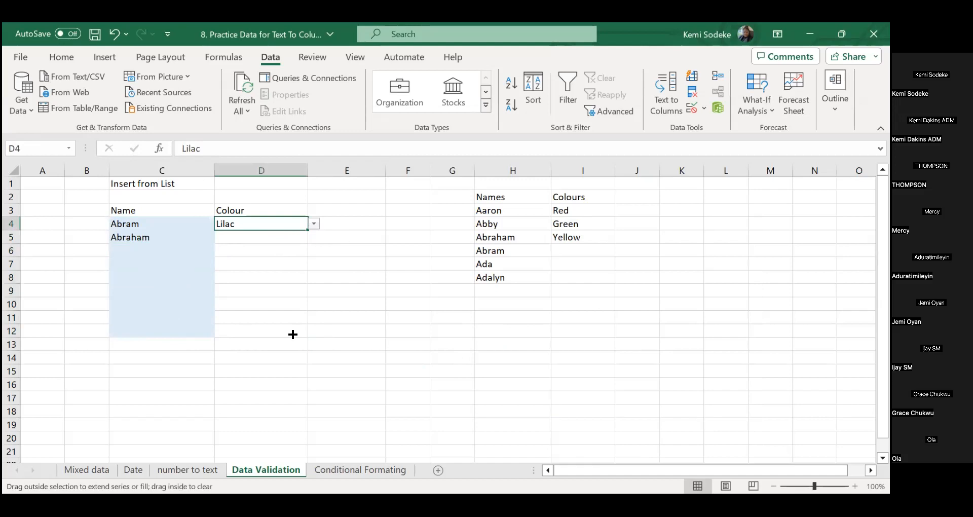
pyautogui.click(209, 358)
# Step: Choose Green from the drop-down list in colour cell D5
pyautogui.click(246, 238)
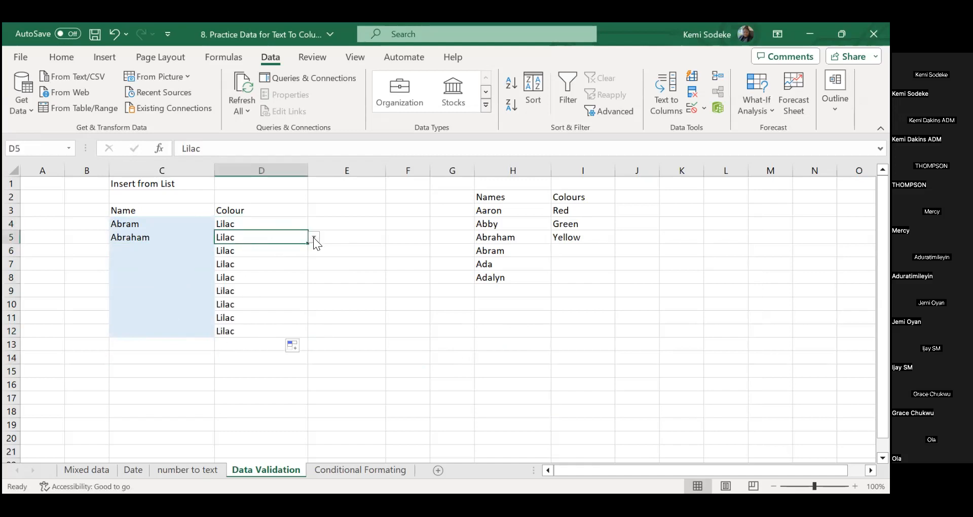
pyautogui.hotkey('alt', 'Down')
pyautogui.click(278, 261)
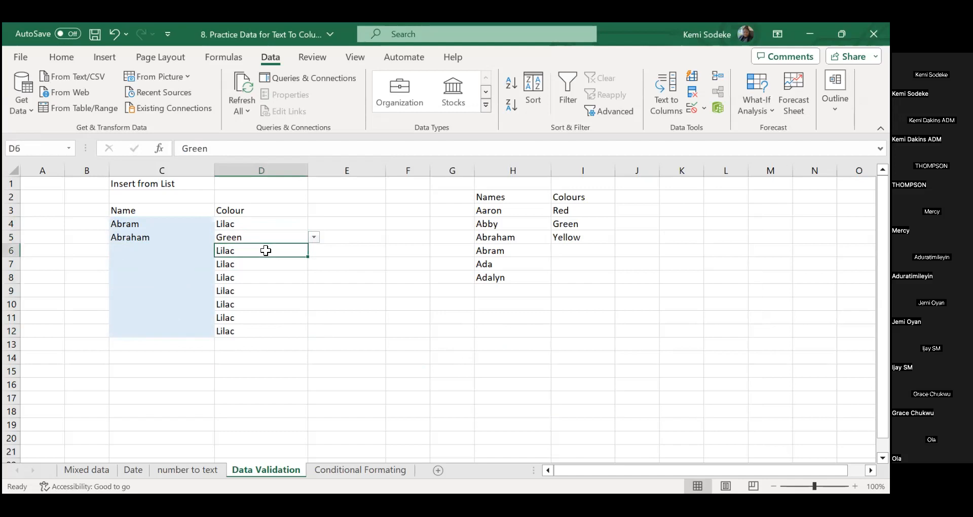
# Step: Clear the contents of colour cells D6 to D12
pyautogui.moveTo(265, 250); pyautogui.dragTo(261, 324)
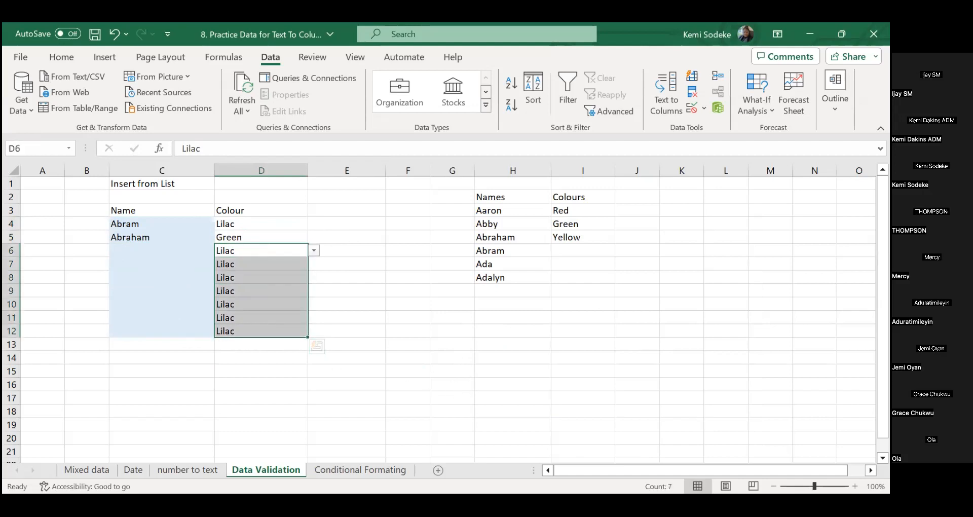
pyautogui.press('Delete')
pyautogui.click(347, 397)
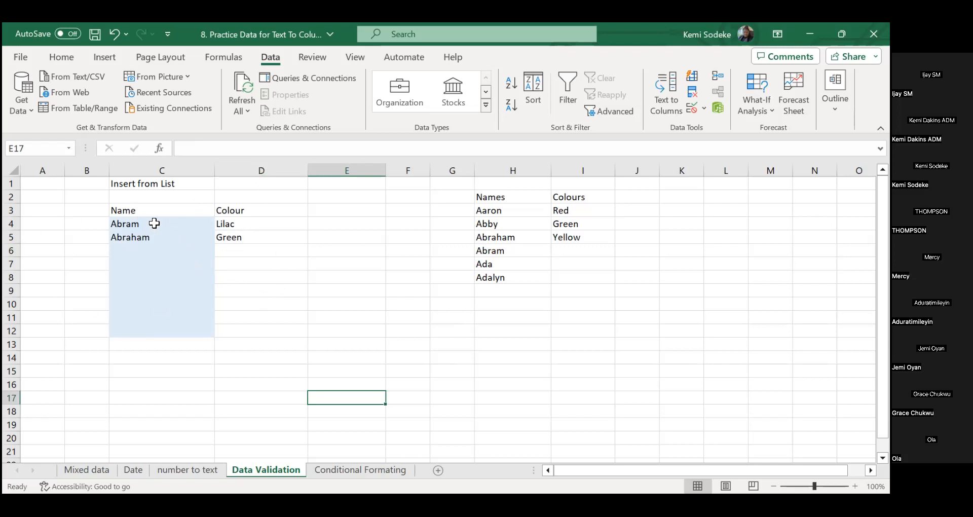
# Step: Inspect the data validation settings of name cell C4 and close them without changes
pyautogui.click(154, 224)
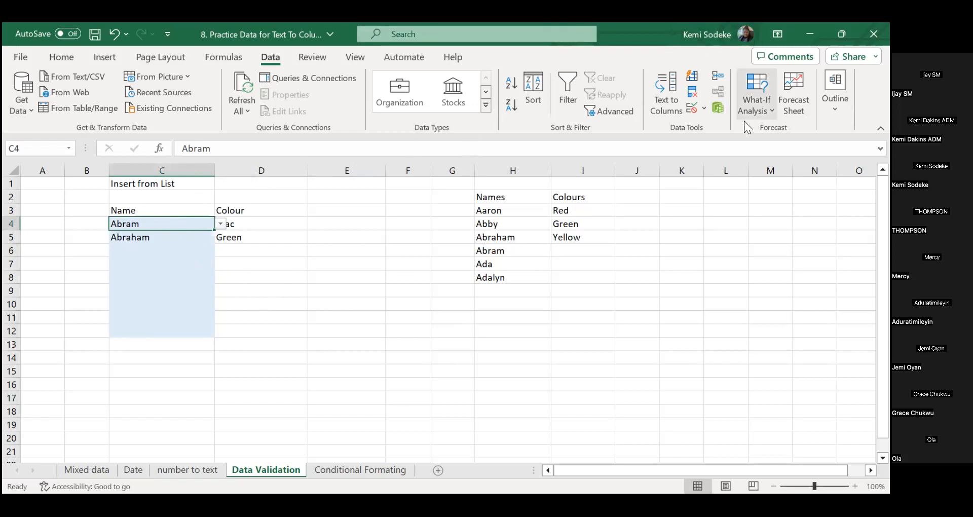
pyautogui.click(705, 108)
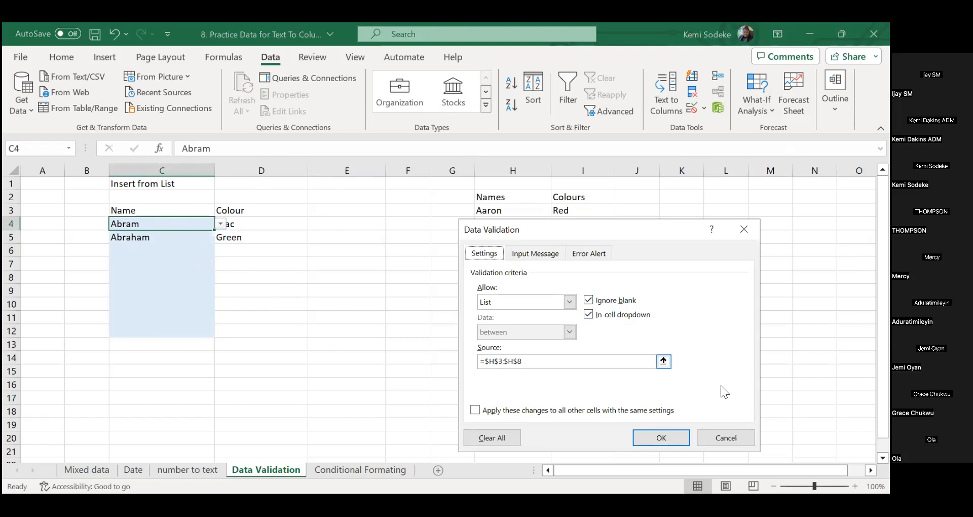
pyautogui.click(734, 440)
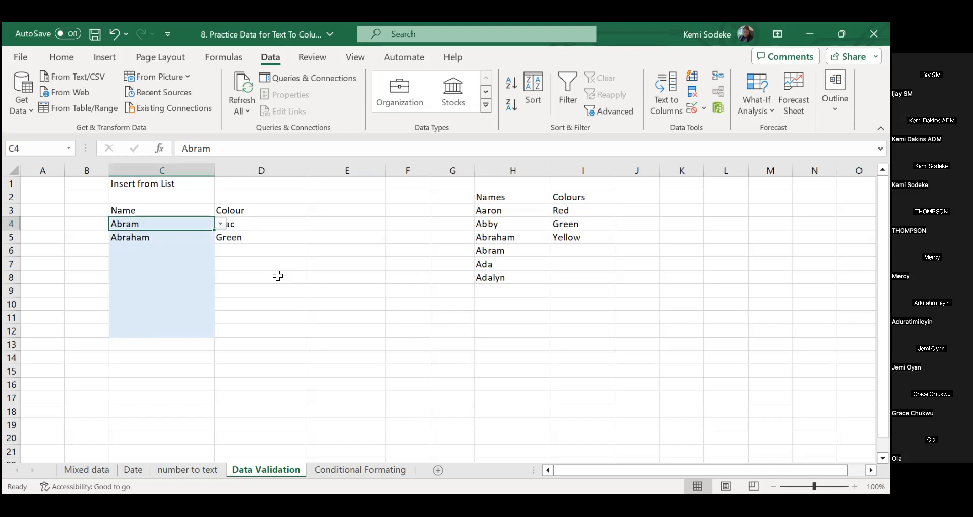
pyautogui.click(311, 57)
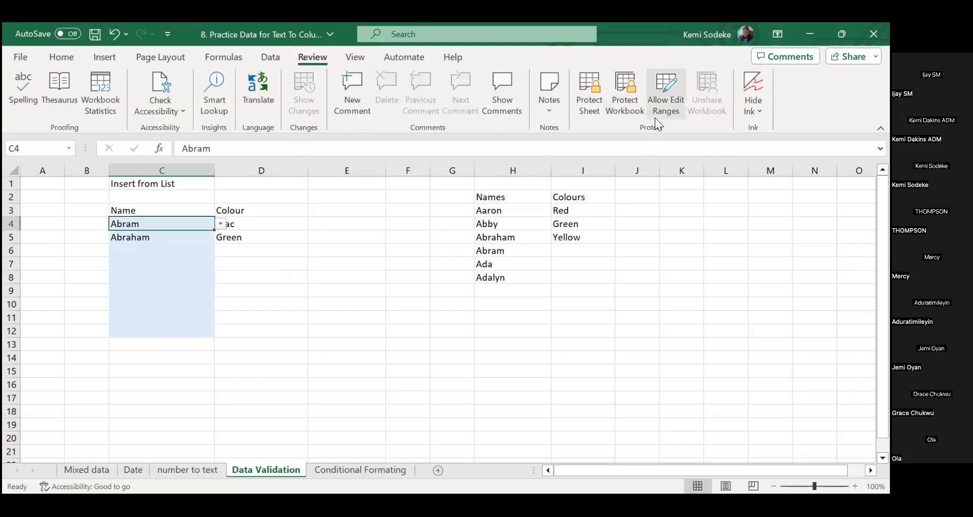
pyautogui.click(587, 89)
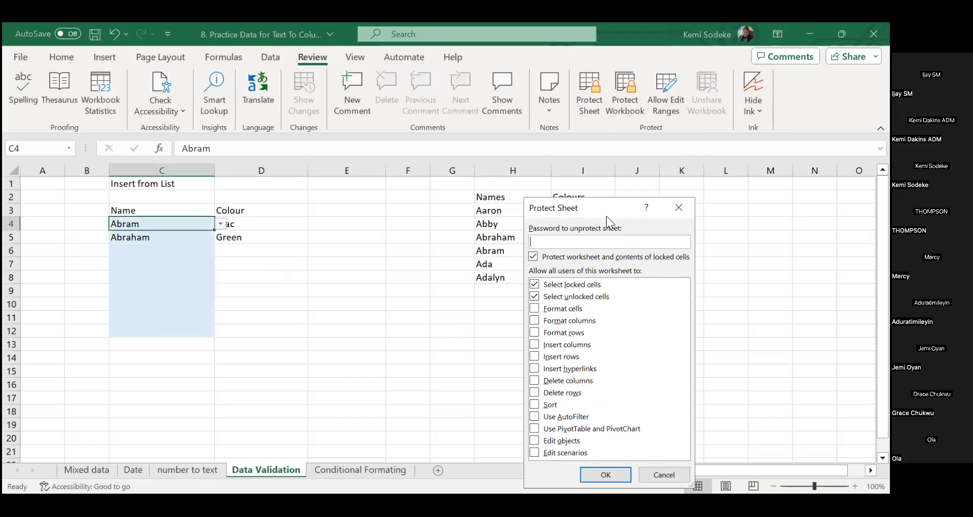
pyautogui.moveTo(610, 209); pyautogui.dragTo(634, 157)
pyautogui.click(682, 422)
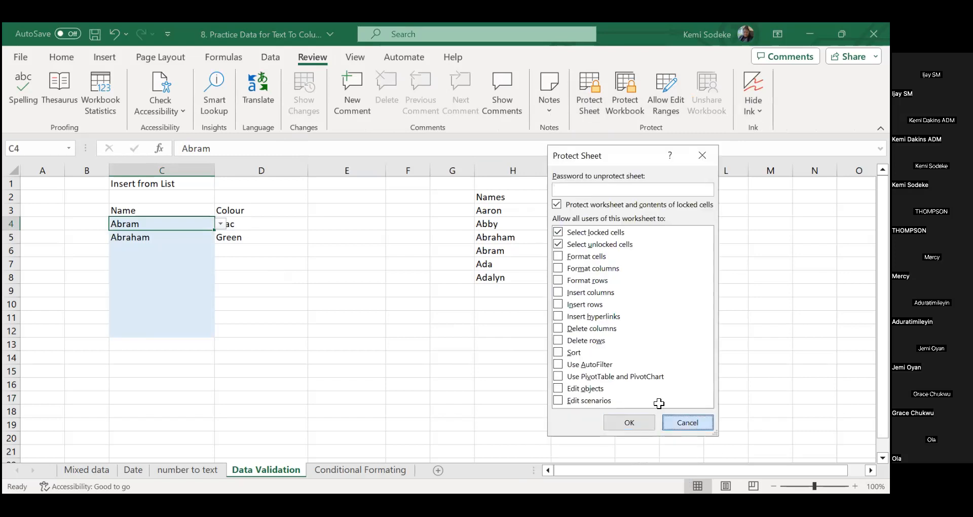
# Step: Turn off the Locked protection setting for name cell C4
pyautogui.rightClick(171, 226)
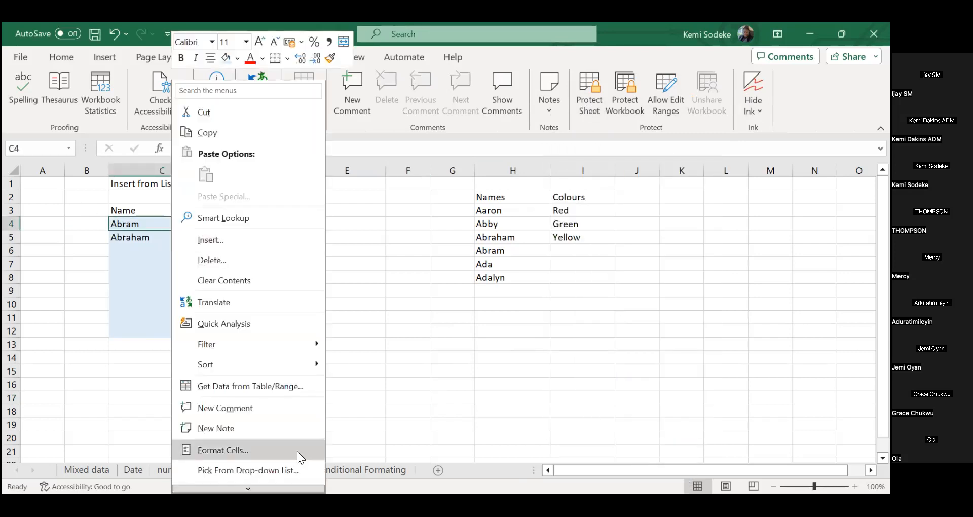
pyautogui.click(255, 449)
pyautogui.click(318, 167)
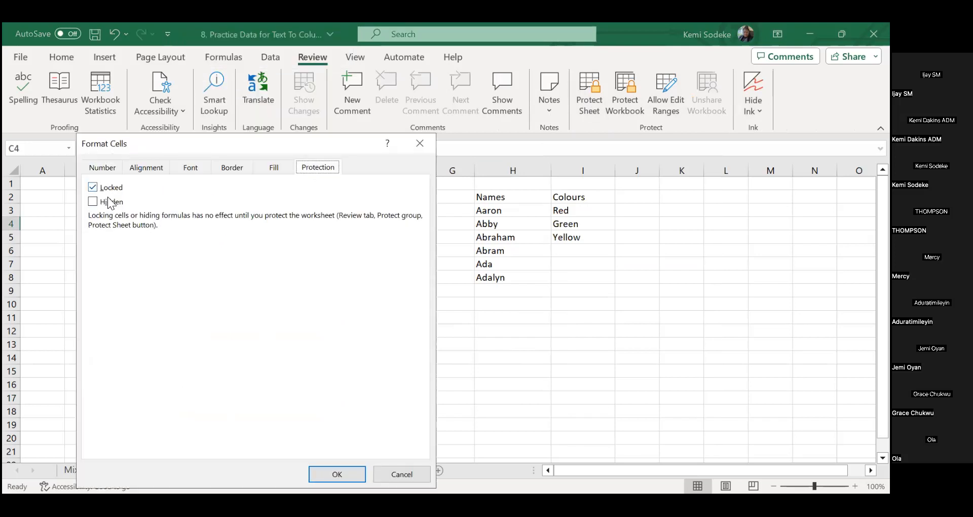
pyautogui.click(92, 187)
pyautogui.click(337, 474)
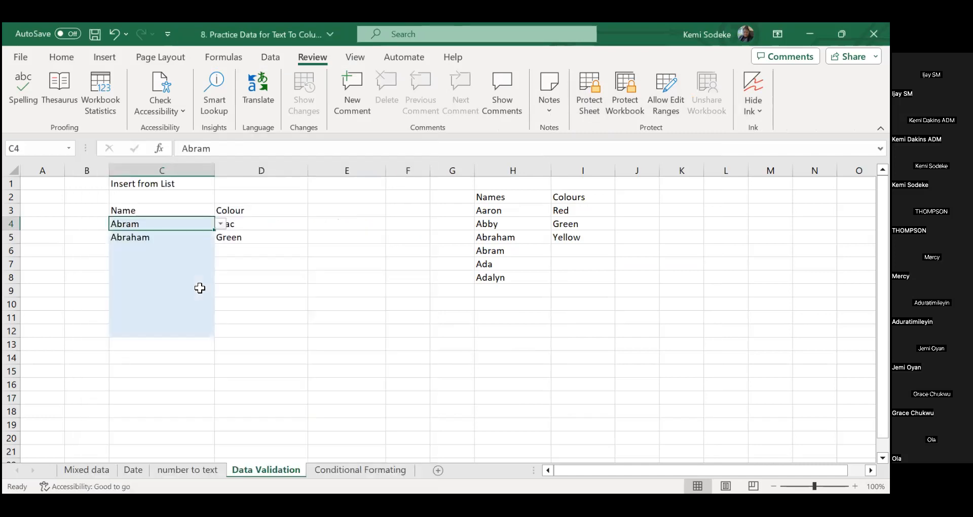
# Step: Protect the worksheet without allowing selection of locked cells, entering and confirming the sheet password
pyautogui.click(589, 99)
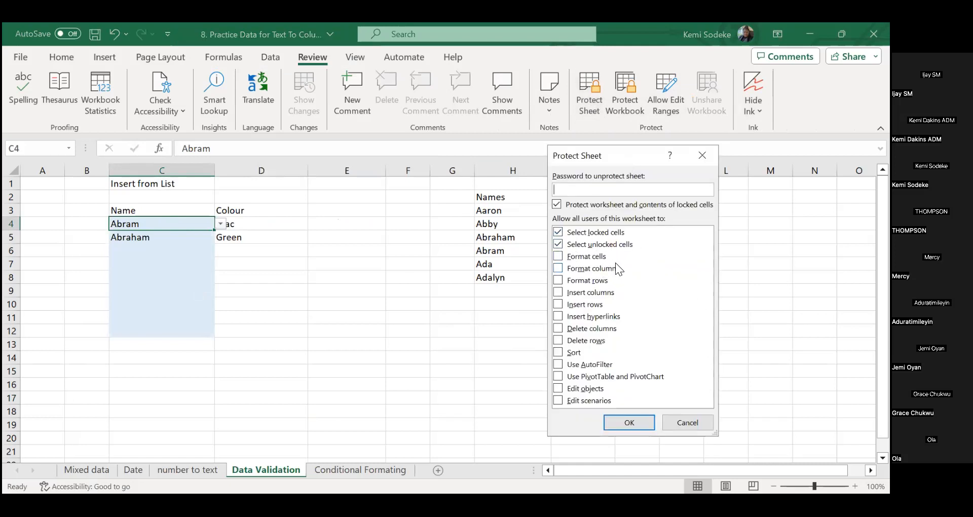
pyautogui.click(558, 232)
pyautogui.click(588, 192)
pyautogui.press('Return')
pyautogui.write('1')
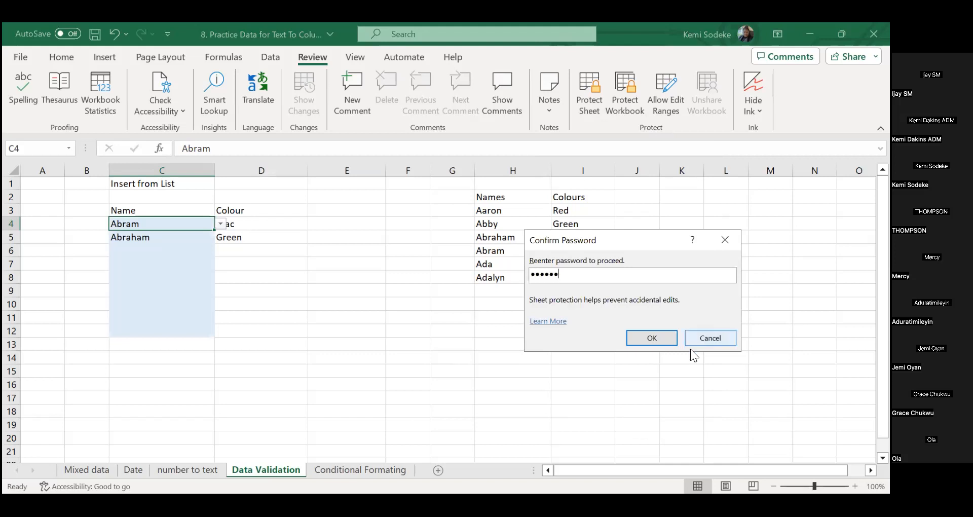
pyautogui.click(652, 338)
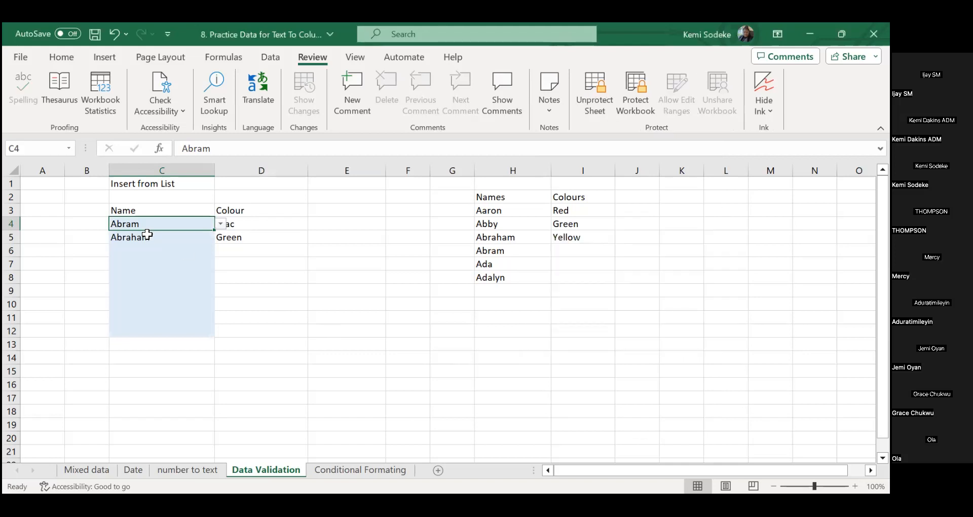
# Step: Choose the third name from the drop-down in unlocked cell C4, and replace it with the first name on the list
pyautogui.click(221, 224)
pyautogui.click(175, 228)
pyautogui.click(220, 224)
pyautogui.click(221, 226)
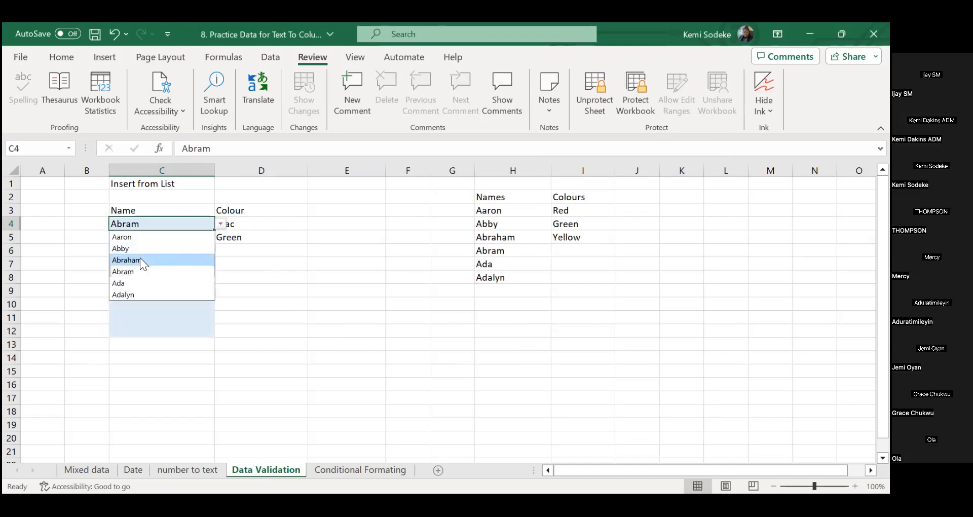
pyautogui.click(140, 258)
pyautogui.click(221, 225)
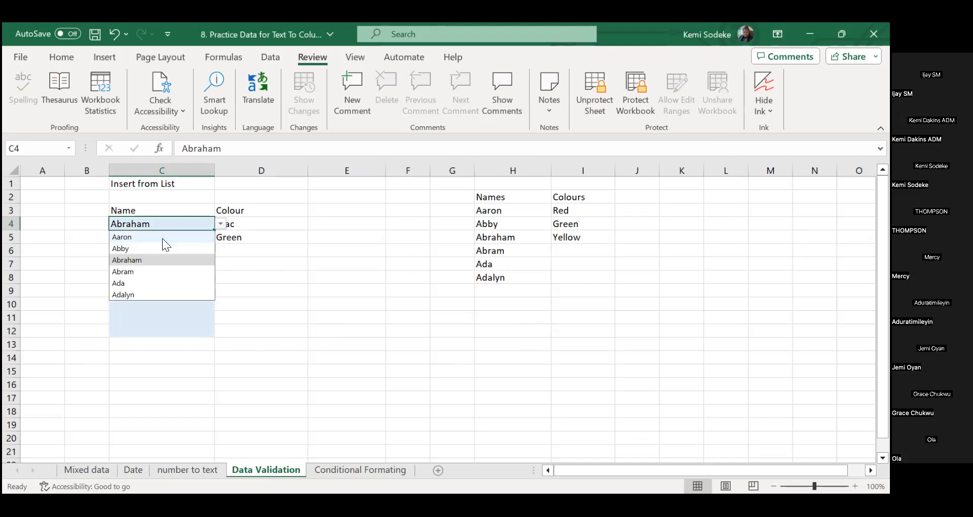
pyautogui.click(173, 238)
pyautogui.click(239, 148)
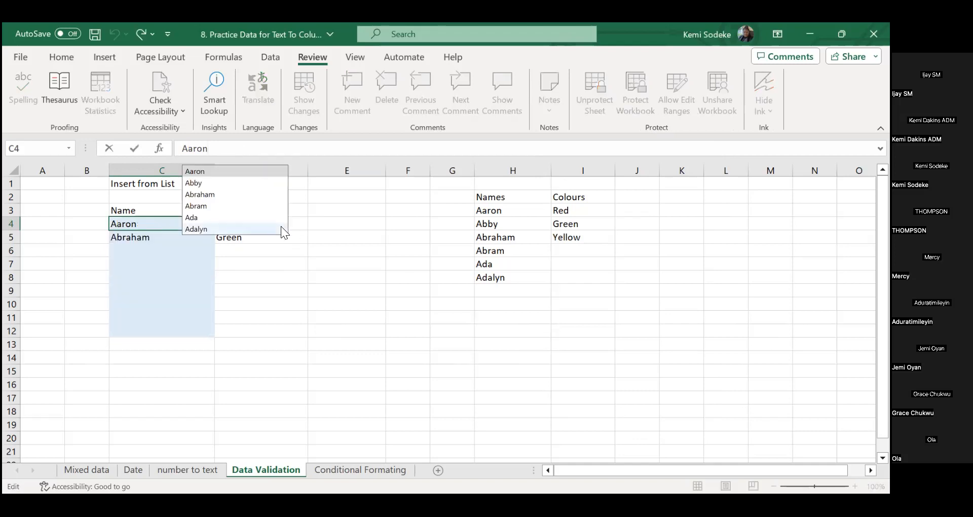
pyautogui.press('BackSpace')
pyautogui.press('BackSpace')
pyautogui.press('BackSpace')
pyautogui.press('BackSpace')
pyautogui.press('BackSpace')
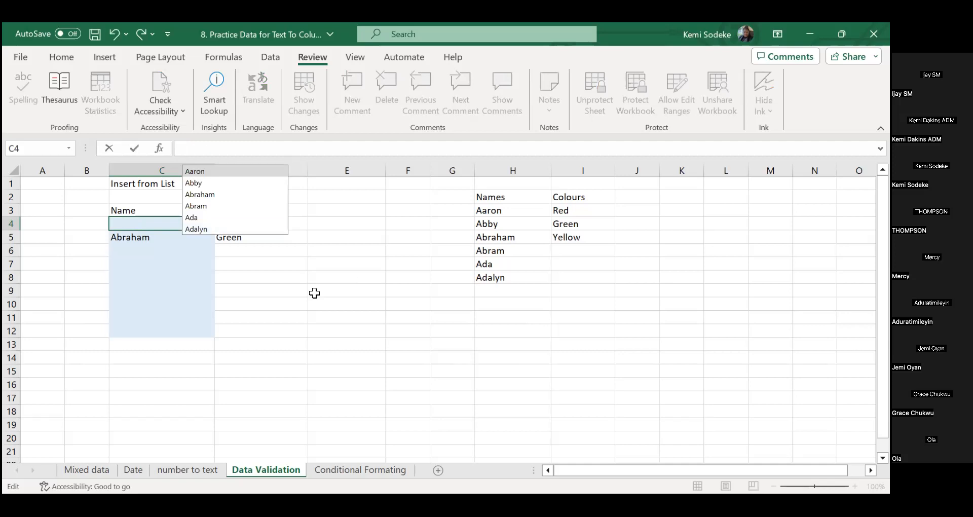
pyautogui.press('Escape')
# Step: Check the drop-down choices of C4 and the availability of the data tools while the sheet is protected
pyautogui.click(221, 224)
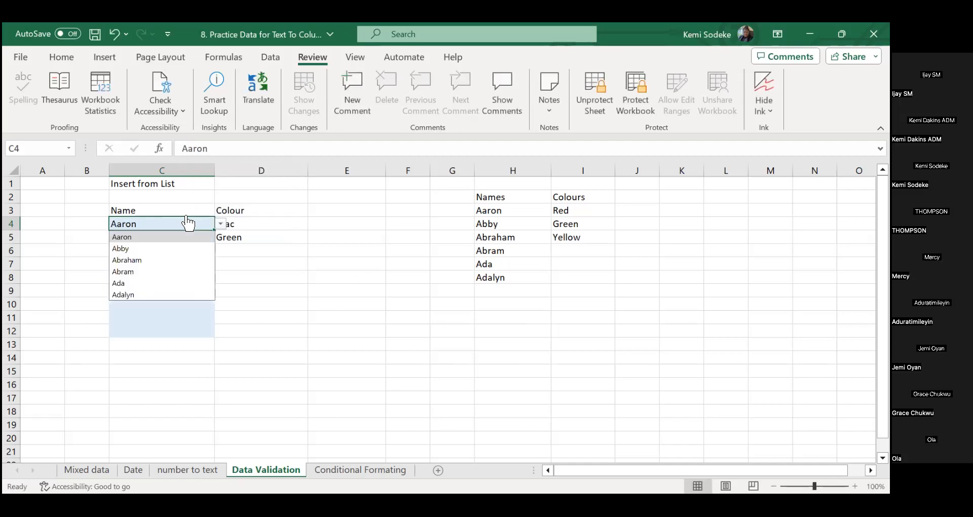
pyautogui.click(272, 56)
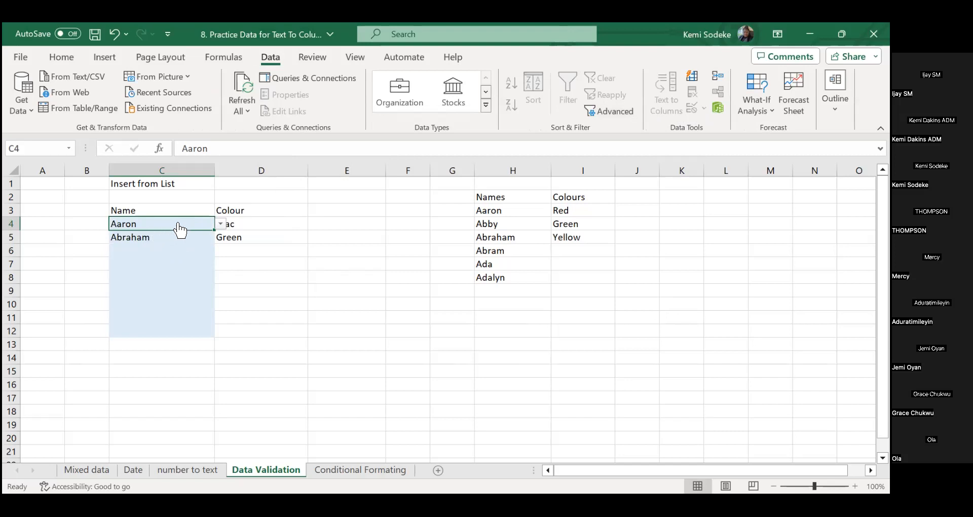
pyautogui.hotkey('alt', 'Down')
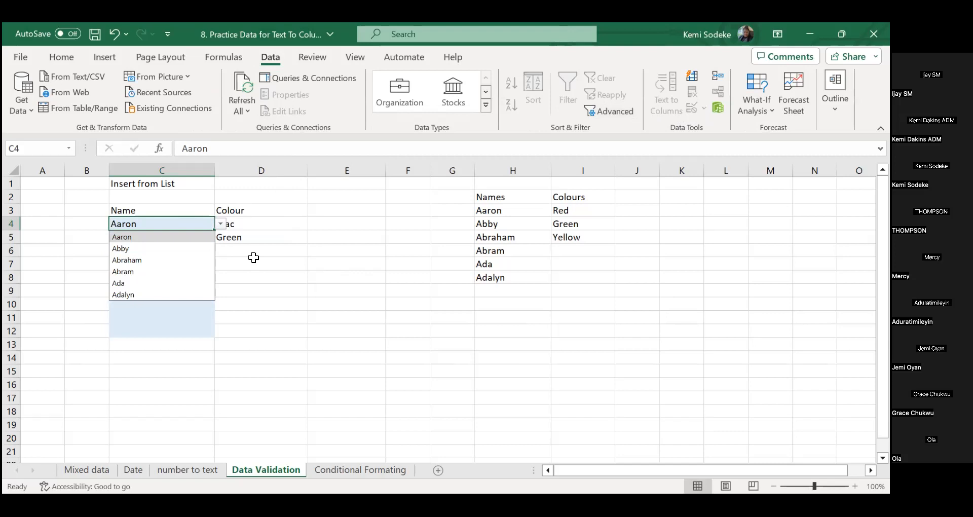
pyautogui.click(254, 257)
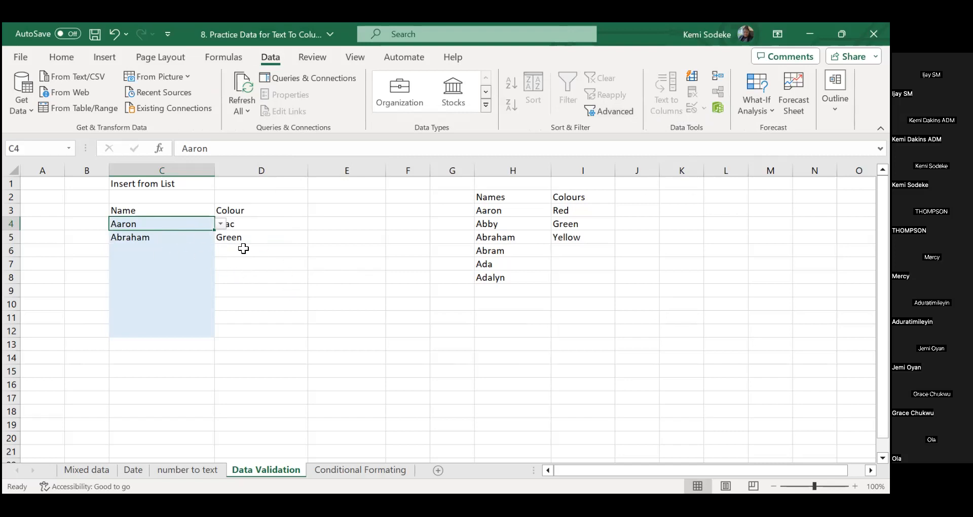
# Step: Unprotect the worksheet by entering the sheet password
pyautogui.click(314, 57)
pyautogui.click(596, 91)
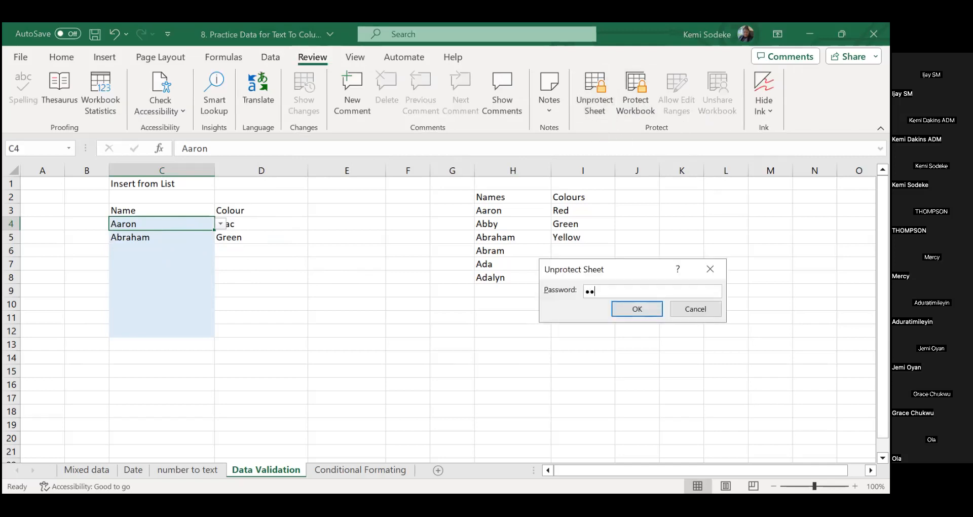
pyautogui.click(641, 310)
pyautogui.click(282, 294)
# Step: Check the cell protection settings of C5 and the name range C5:C12 without changing them
pyautogui.click(192, 239)
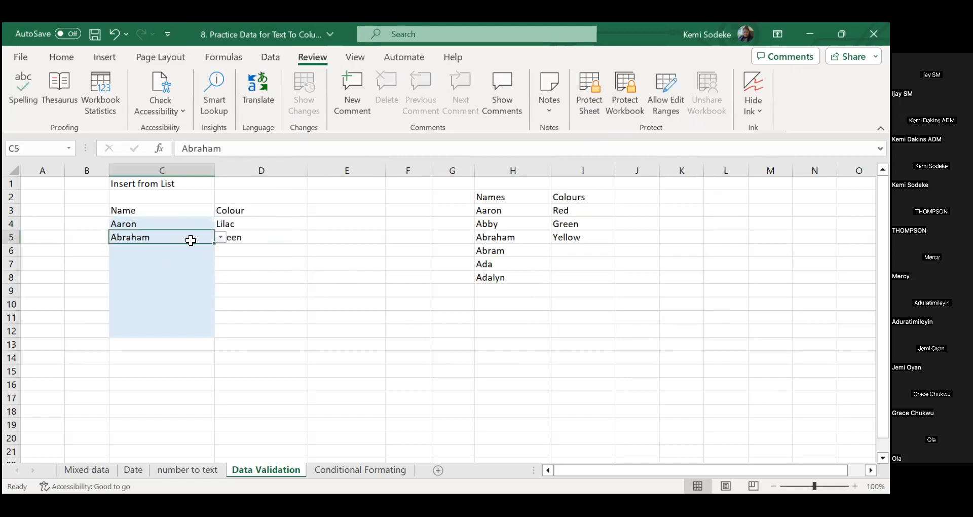
pyautogui.rightClick(190, 240)
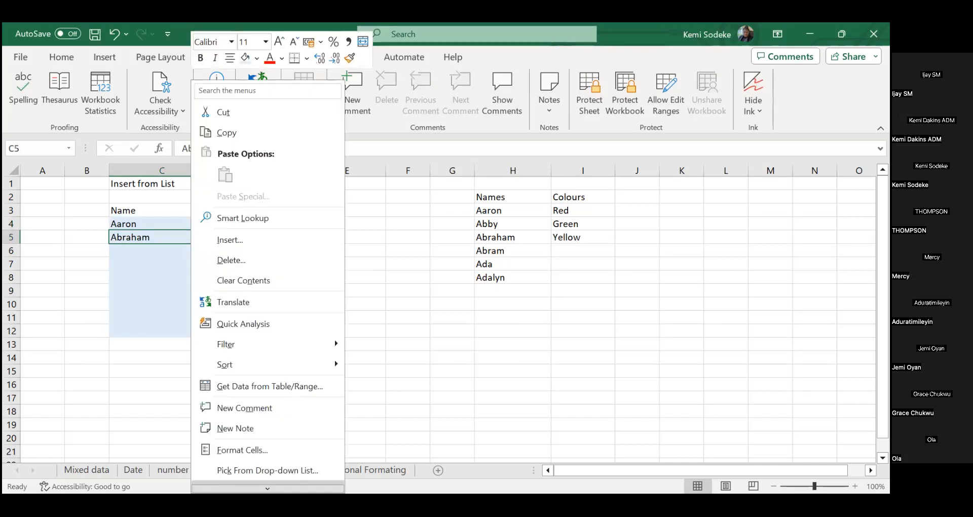
pyautogui.click(256, 450)
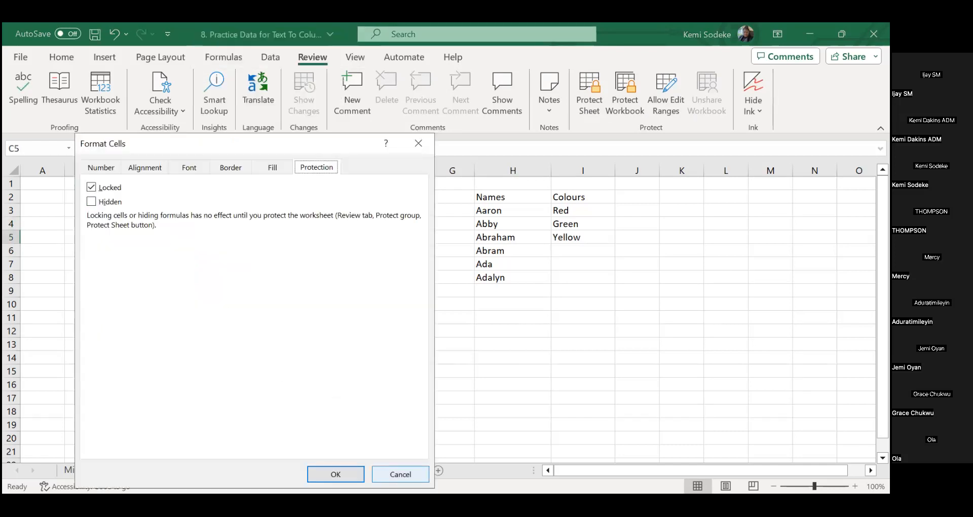
pyautogui.click(400, 475)
pyautogui.click(163, 318)
pyautogui.click(153, 222)
pyautogui.moveTo(163, 239); pyautogui.dragTo(169, 324)
pyautogui.rightClick(168, 324)
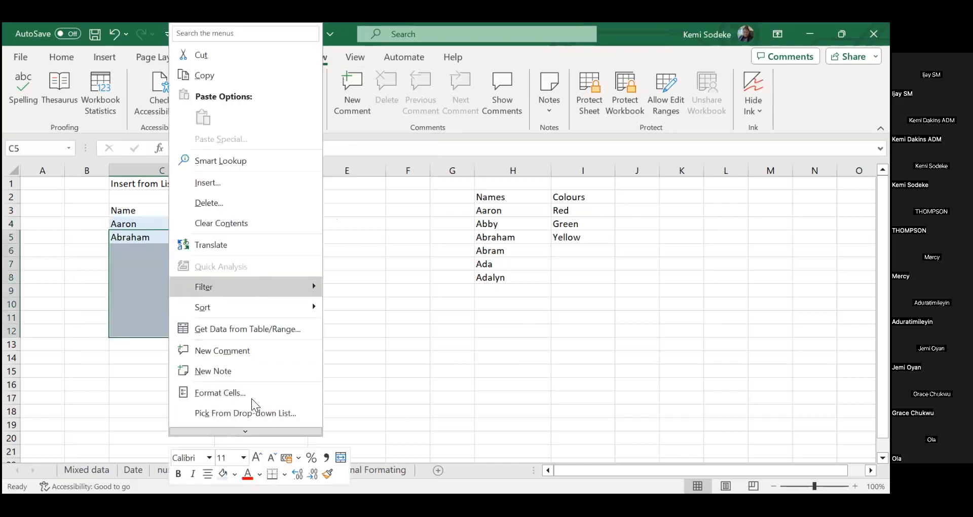
pyautogui.press('Escape')
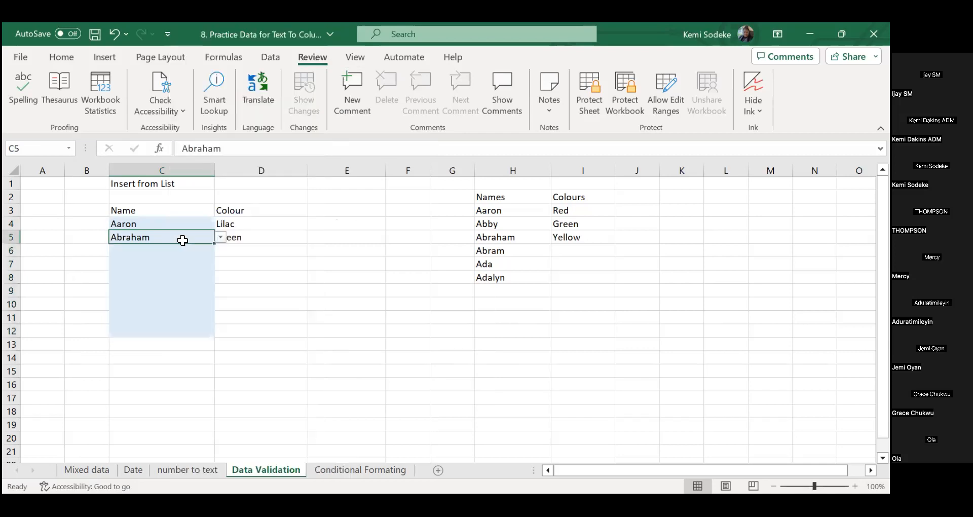
pyautogui.rightClick(190, 239)
pyautogui.click(241, 446)
pyautogui.click(378, 467)
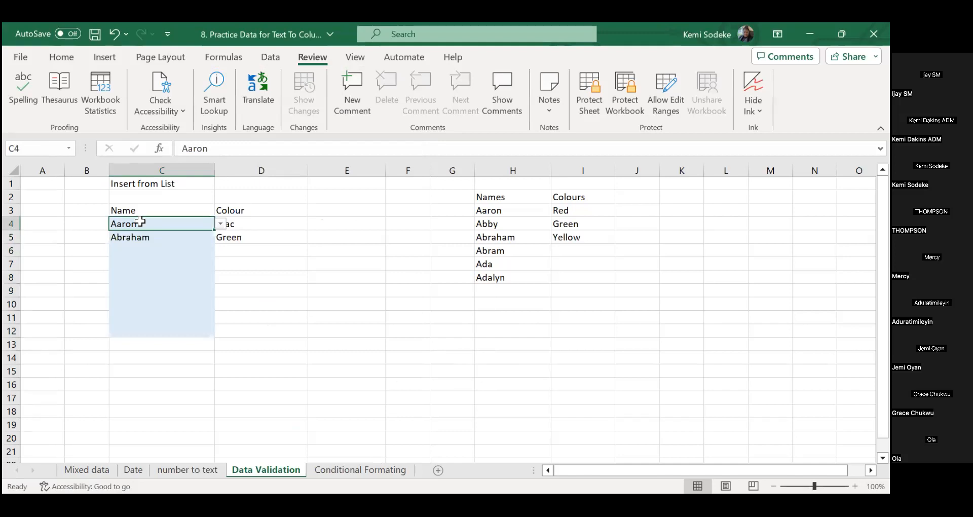
pyautogui.rightClick(140, 222)
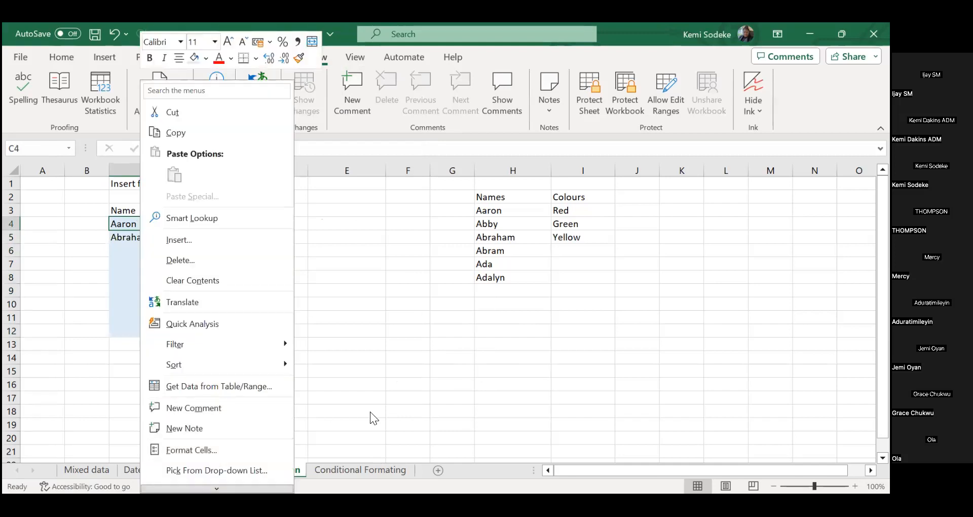
pyautogui.press('Escape')
pyautogui.click(282, 263)
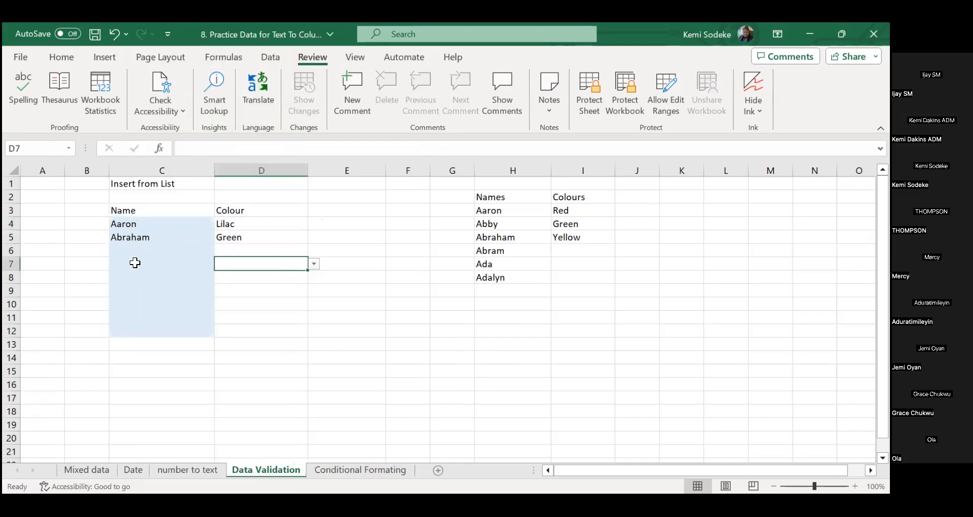
pyautogui.click(165, 239)
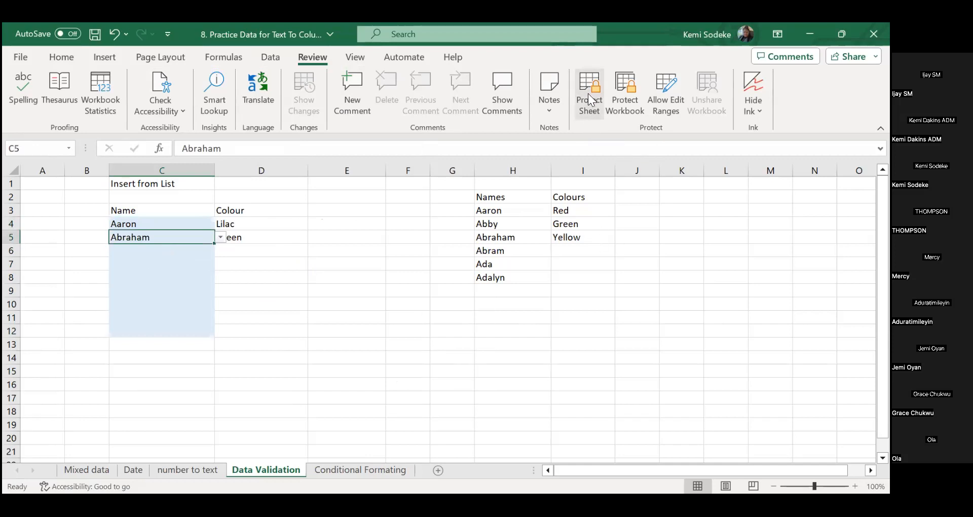
# Step: Protect the worksheet with a password, entering and confirming it, and allow only the selection of unlocked cells
pyautogui.click(596, 90)
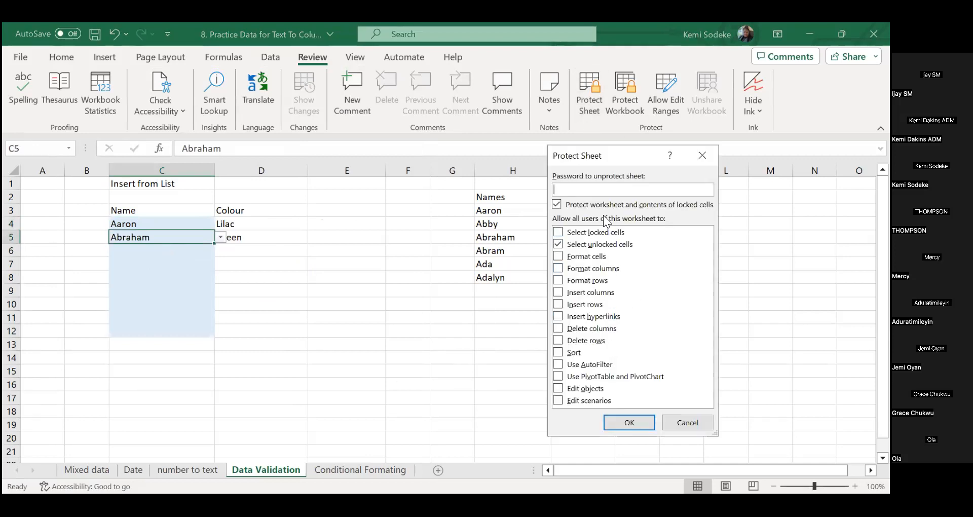
pyautogui.write('1')
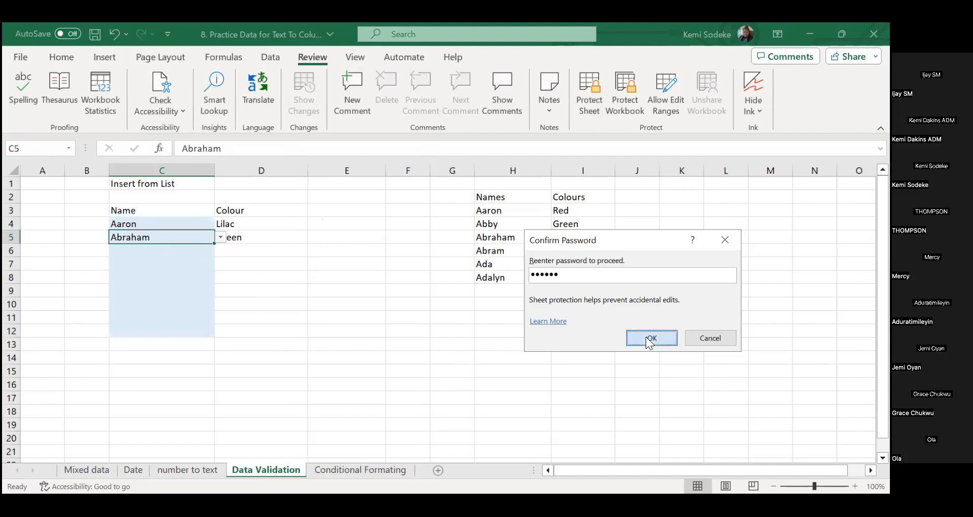
pyautogui.press('Return')
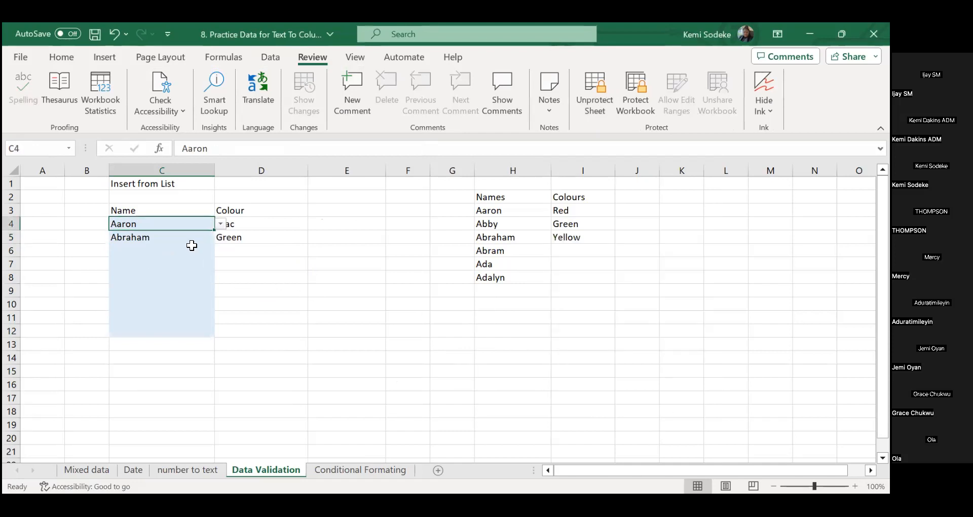
# Step: Check C4's drop-down choices and which data, cell and formatting commands are available while the sheet is protected
pyautogui.click(222, 224)
pyautogui.press('Escape')
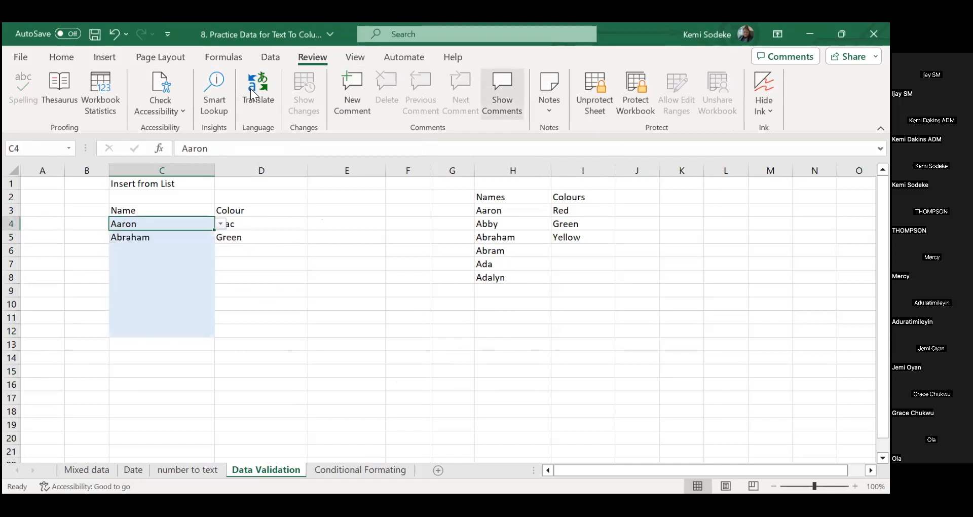
pyautogui.click(270, 58)
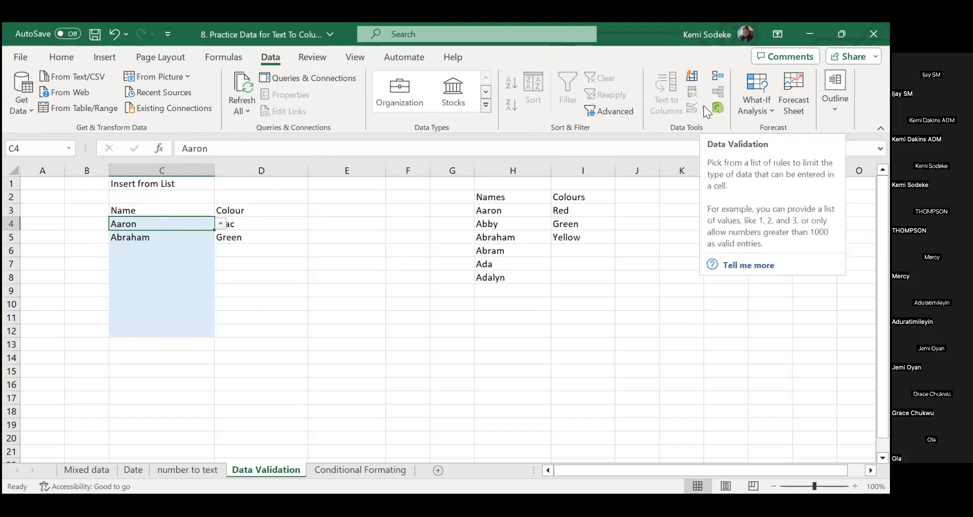
pyautogui.click(221, 223)
pyautogui.press('Escape')
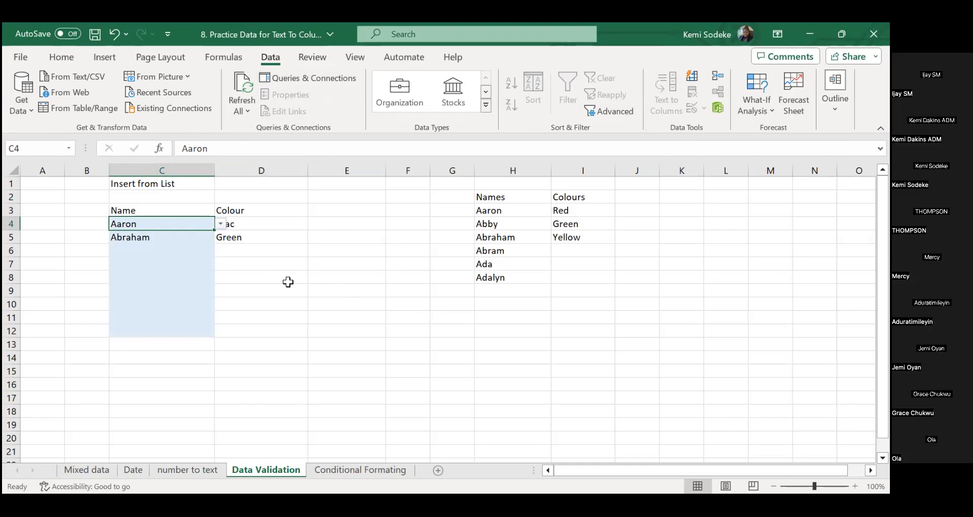
pyautogui.rightClick(175, 225)
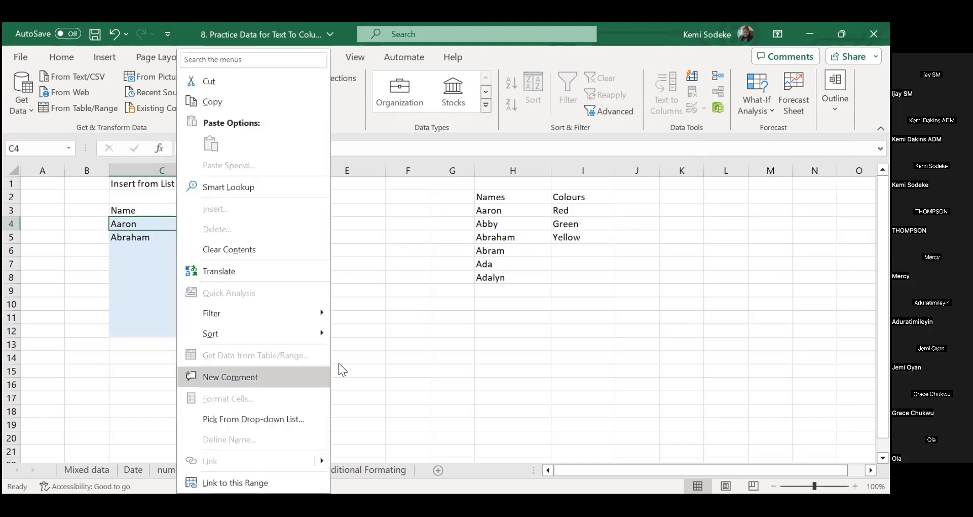
pyautogui.press('Escape')
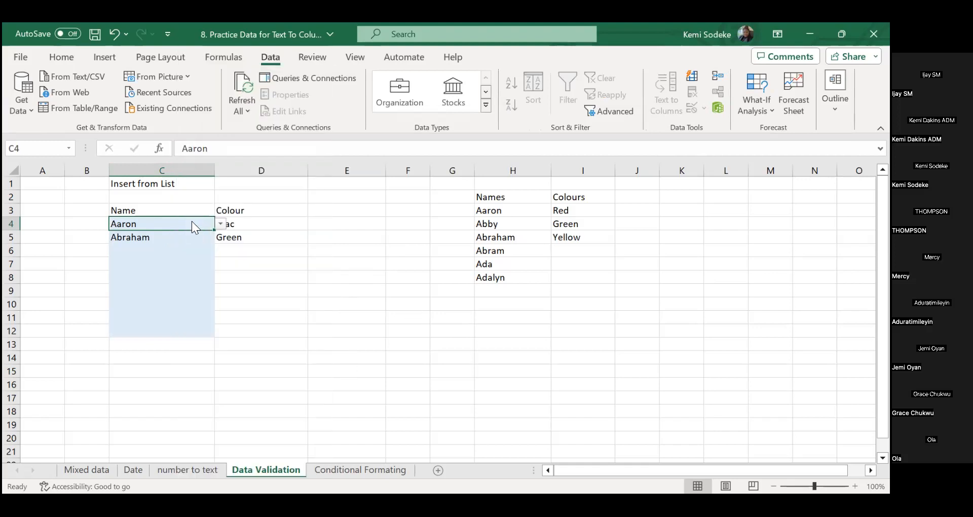
pyautogui.rightClick(191, 221)
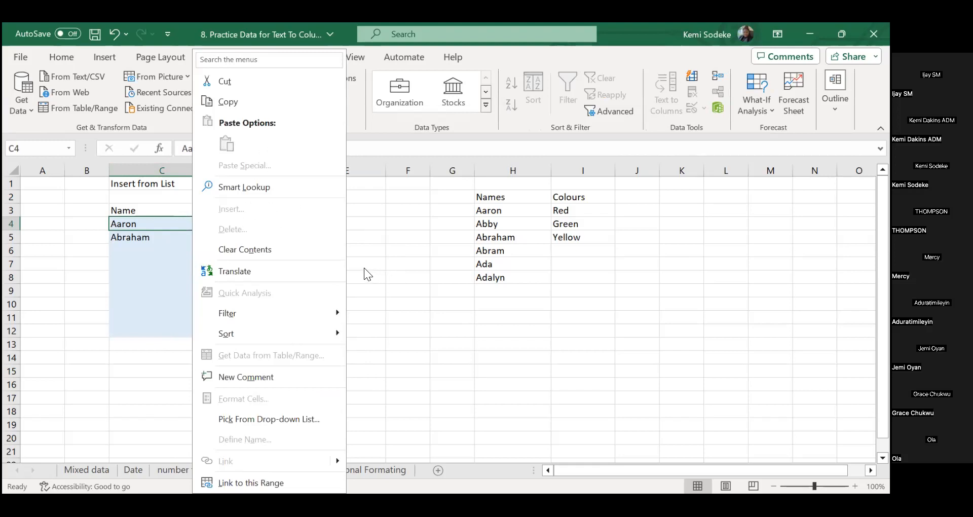
pyautogui.press('Escape')
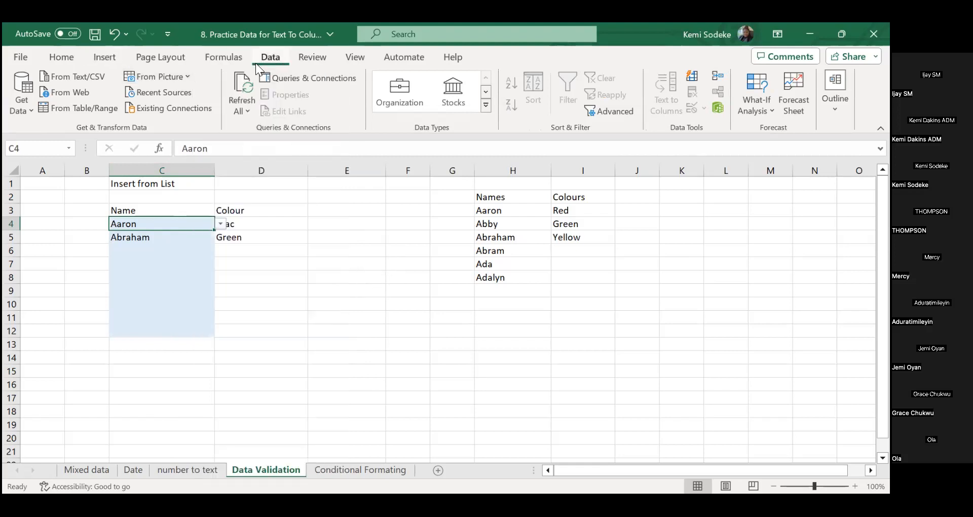
pyautogui.click(67, 57)
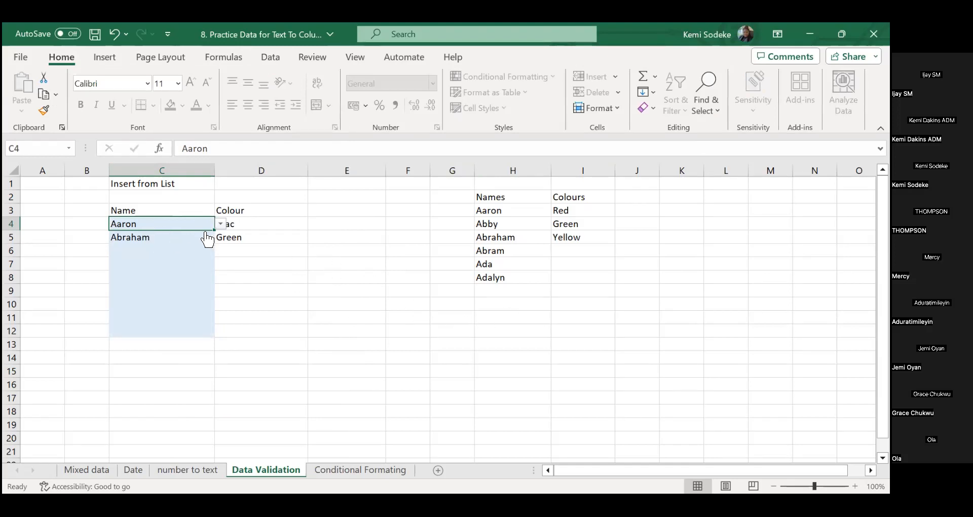
# Step: Pick the third name from the drop-down in C4 on the protected sheet, and set it back to the first name
pyautogui.click(221, 224)
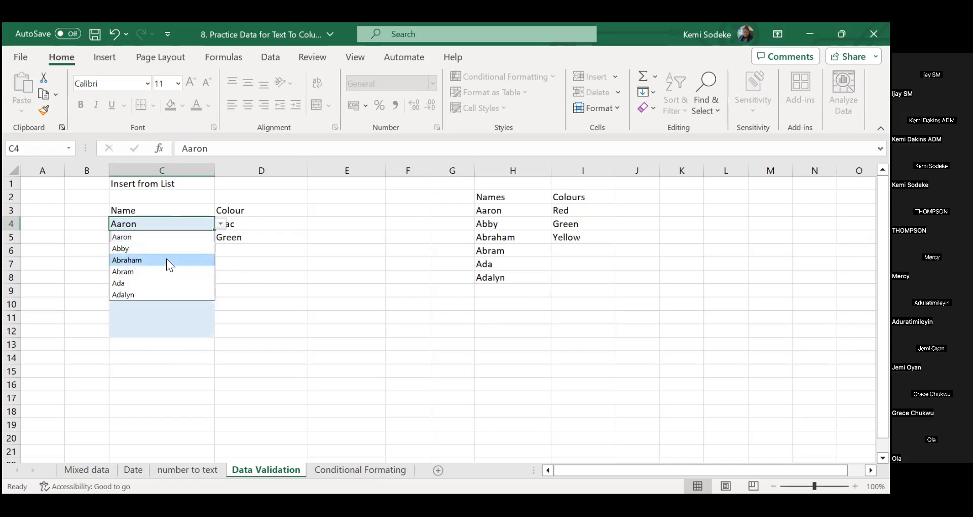
pyautogui.click(168, 258)
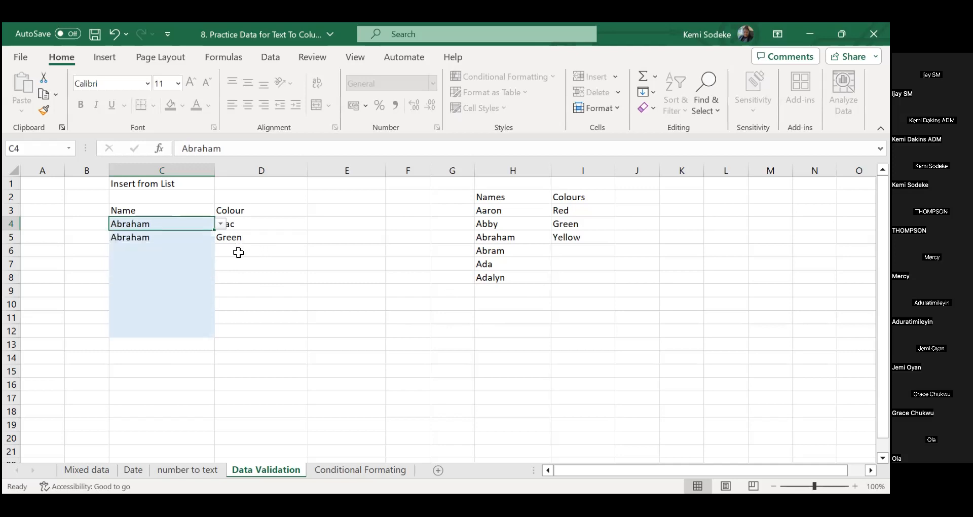
pyautogui.click(223, 224)
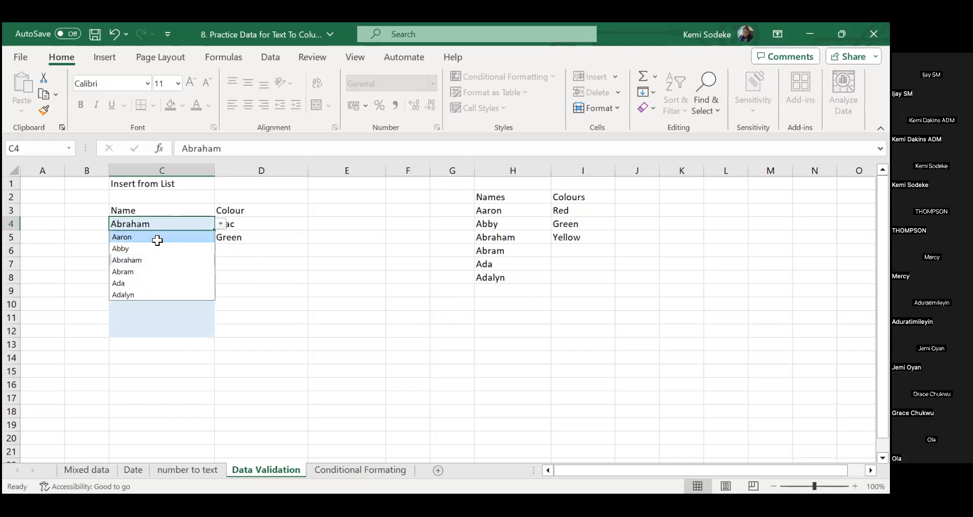
pyautogui.click(157, 238)
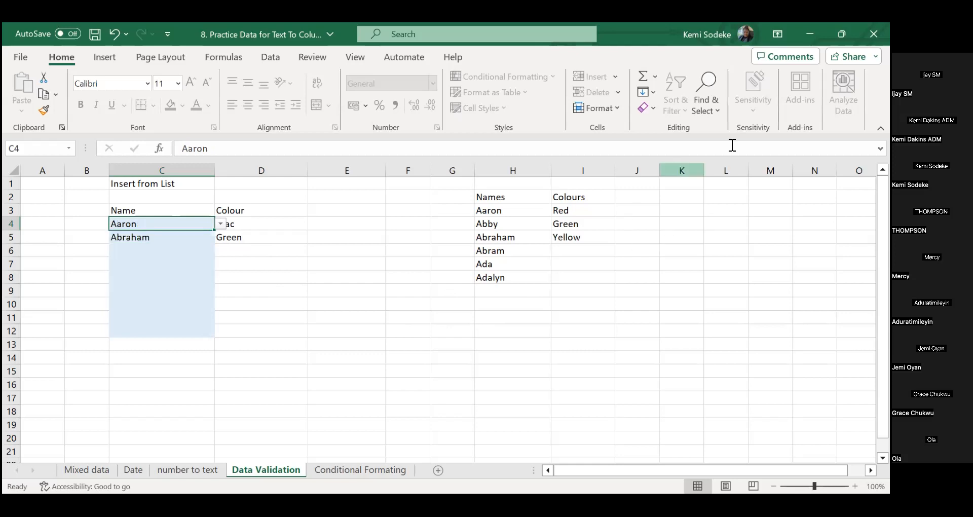
# Step: Remove the worksheet protection by entering the sheet password
pyautogui.click(312, 57)
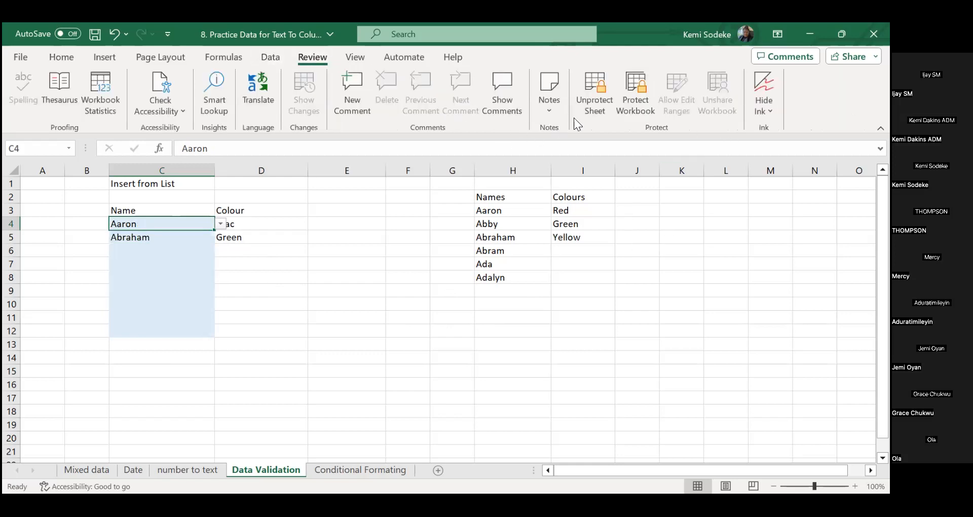
pyautogui.click(601, 94)
pyautogui.write('1')
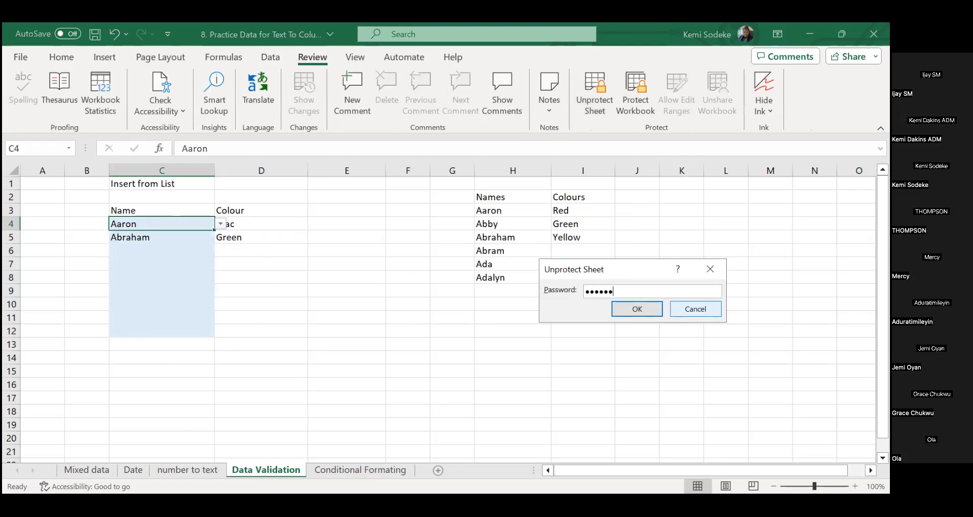
pyautogui.click(639, 309)
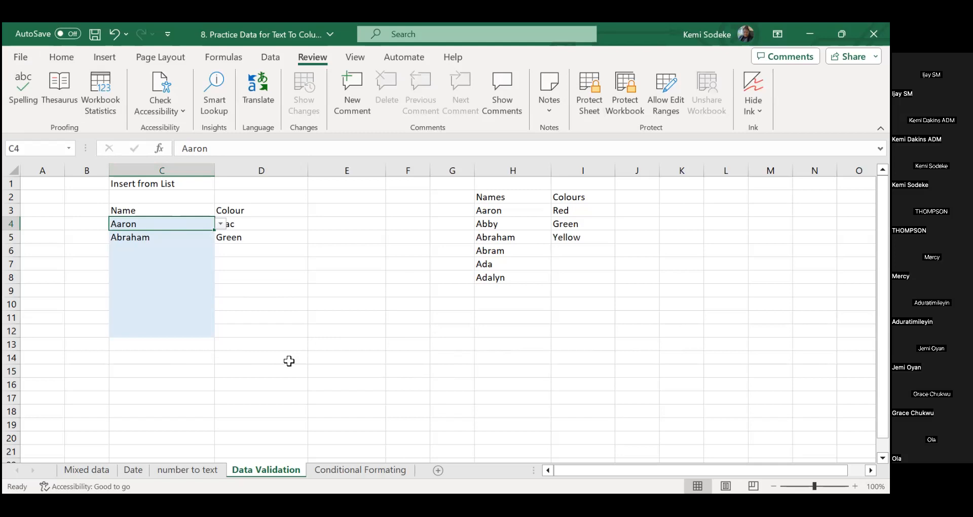
pyautogui.click(377, 332)
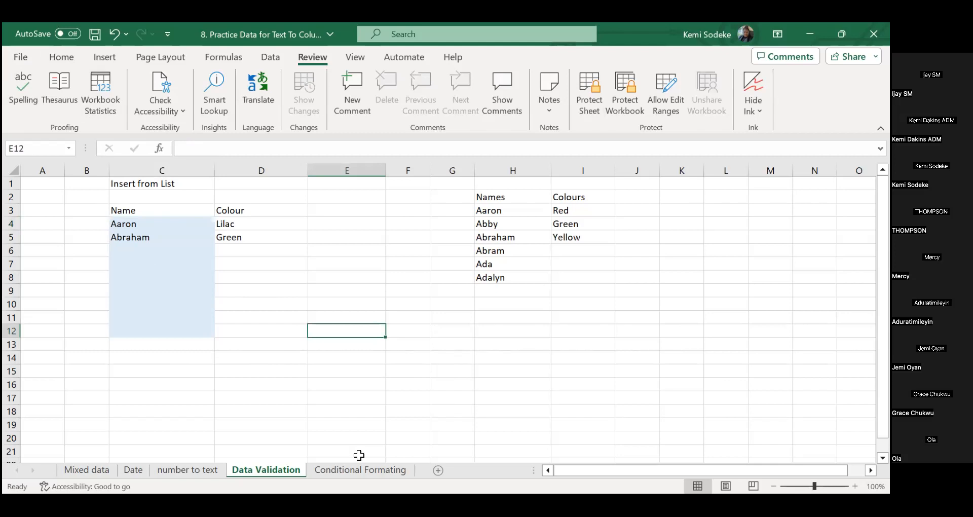
pyautogui.click(360, 470)
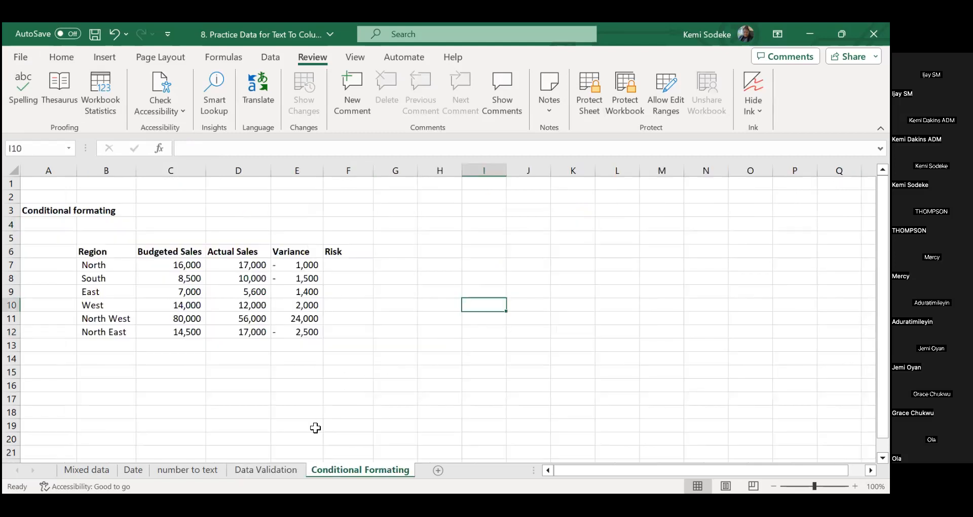
pyautogui.click(266, 470)
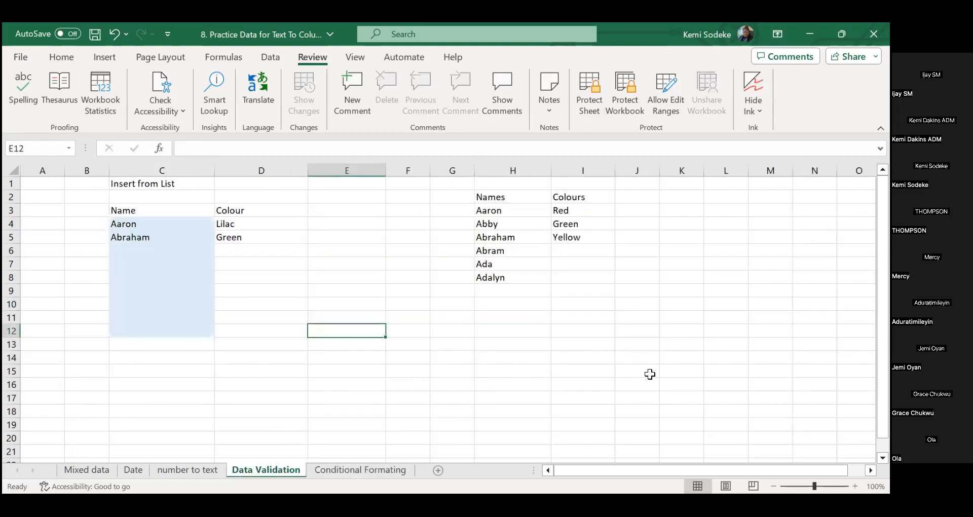
pyautogui.click(523, 288)
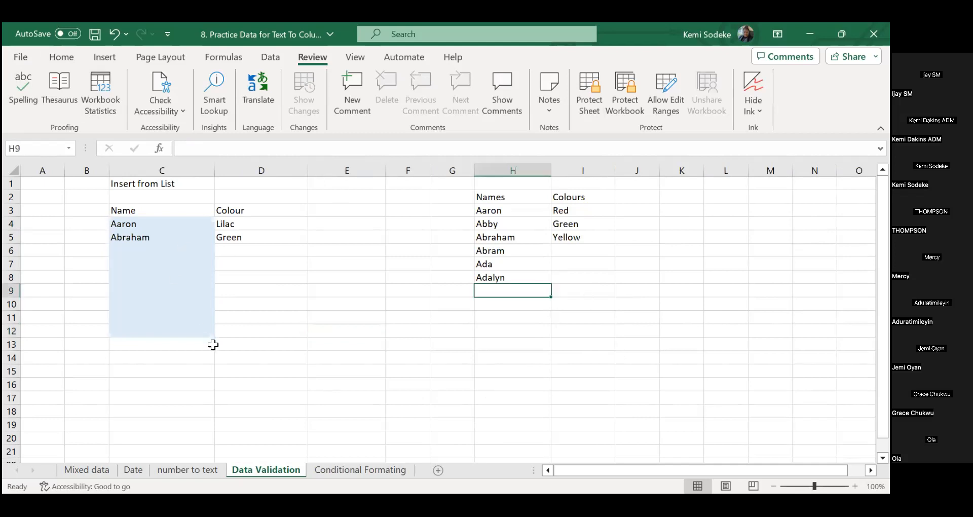
pyautogui.click(251, 280)
pyautogui.click(150, 223)
pyautogui.click(148, 236)
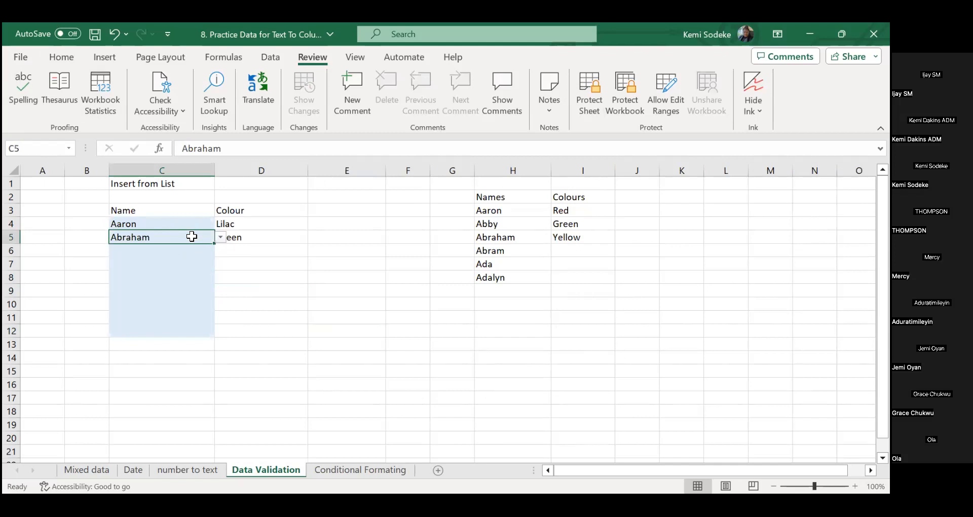
pyautogui.click(262, 224)
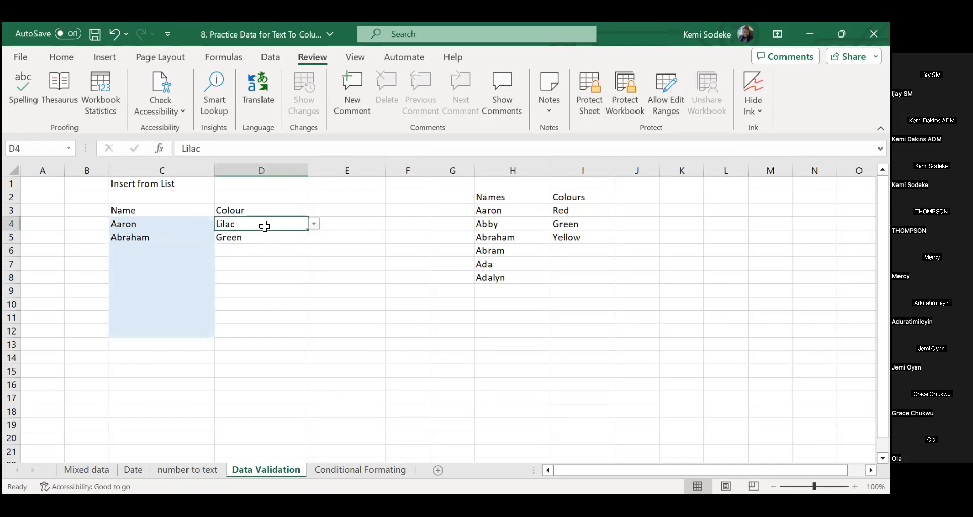
pyautogui.click(244, 238)
# Step: Fill the colour column with the listed colours Green in D6 and Yellow in D7
pyautogui.click(288, 249)
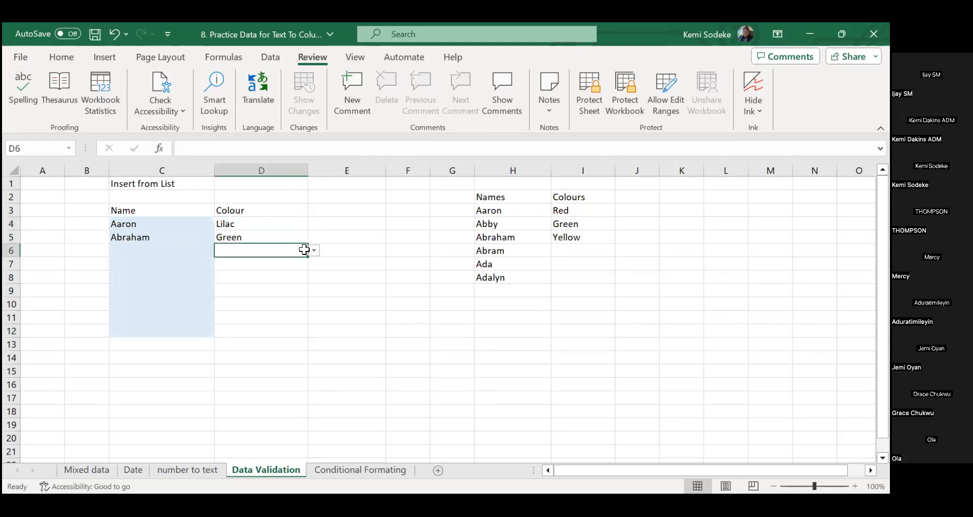
pyautogui.click(314, 251)
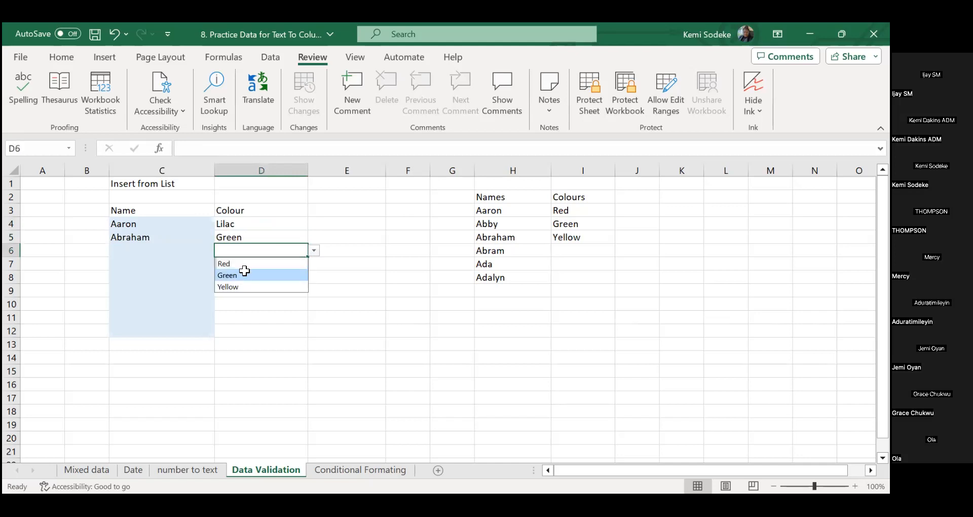
pyautogui.press('Return')
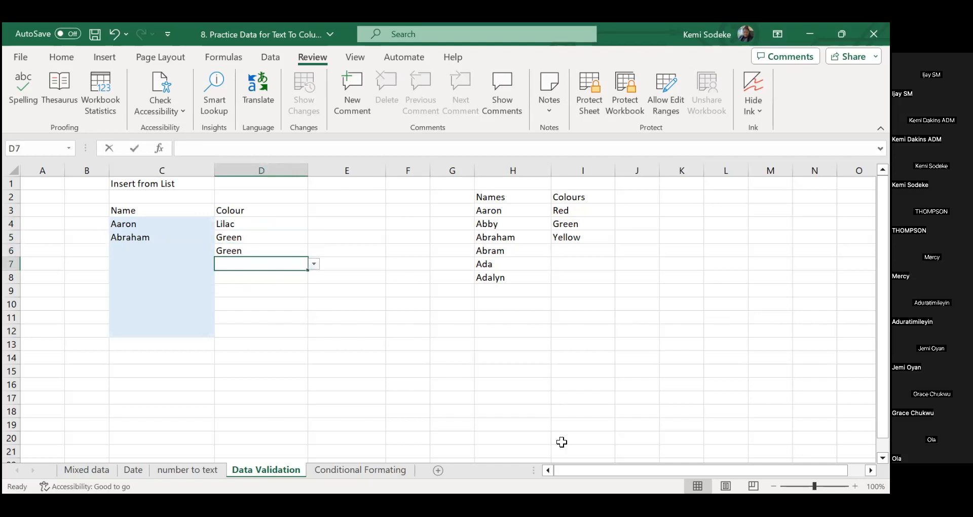
pyautogui.write('Yellow')
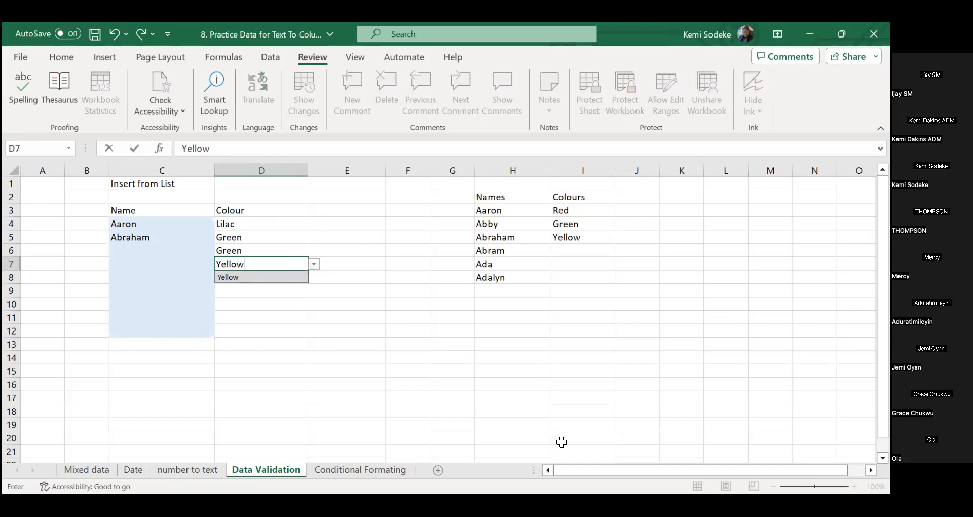
pyautogui.press('Return')
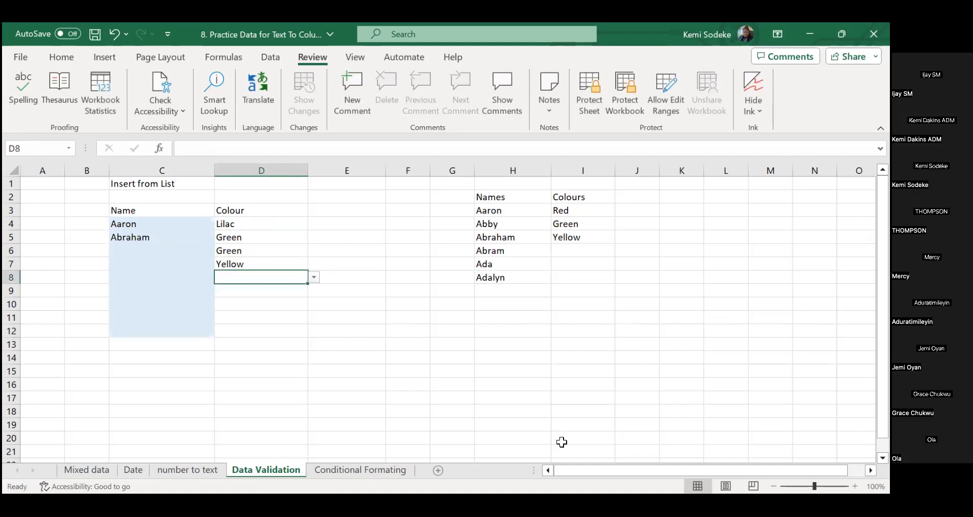
# Step: Enter the off-list colour Blue in D8 and accept it despite the validation rule
pyautogui.write('Bl')
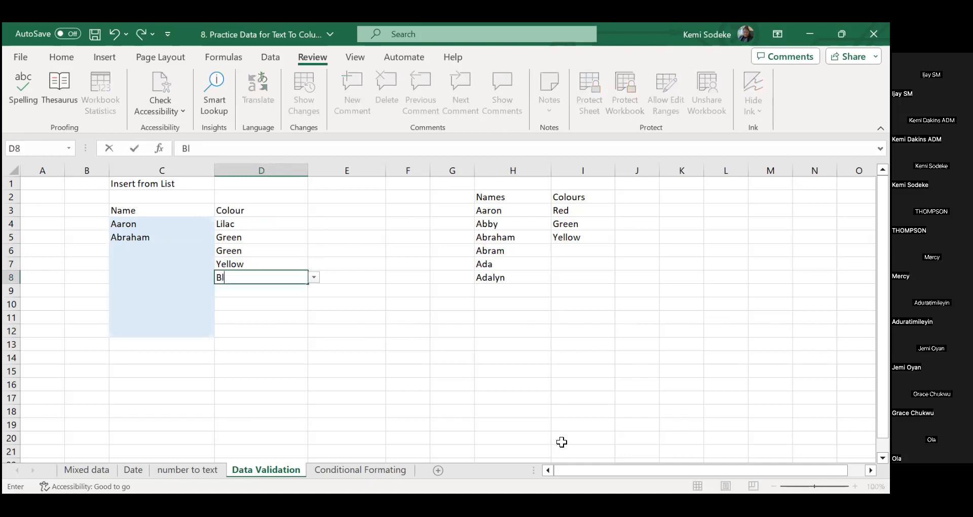
pyautogui.write('ue')
pyautogui.press('Return')
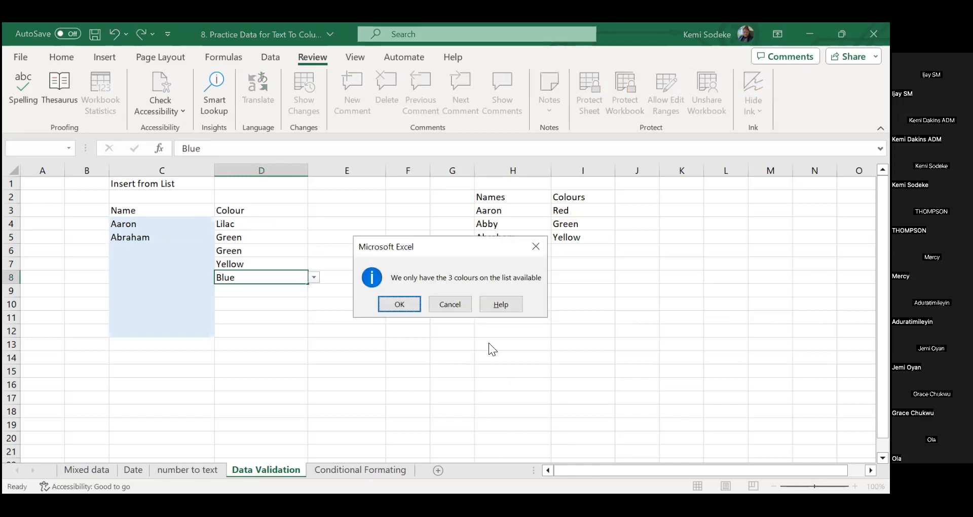
pyautogui.click(397, 306)
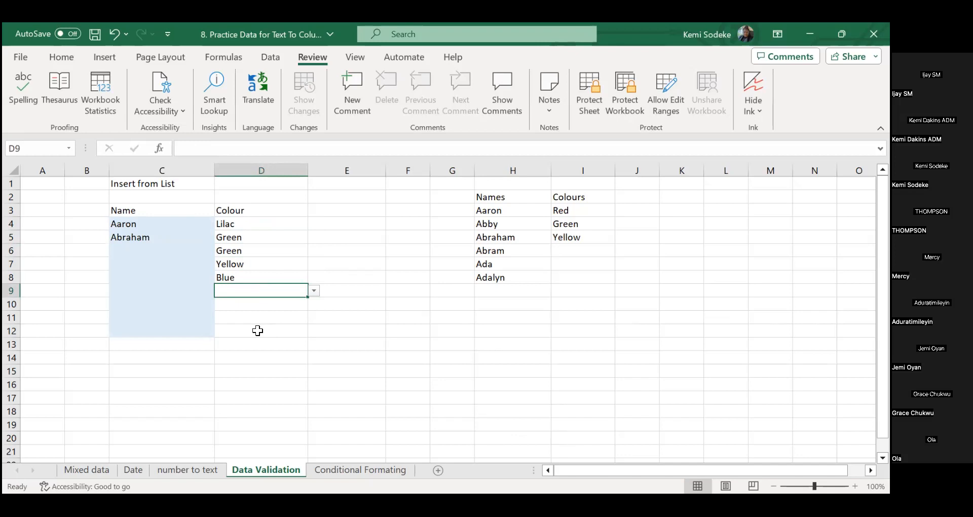
# Step: Enter the off-list colour Mauve in D9 and accept it despite the validation rule
pyautogui.write('Mauve')
pyautogui.press('Return')
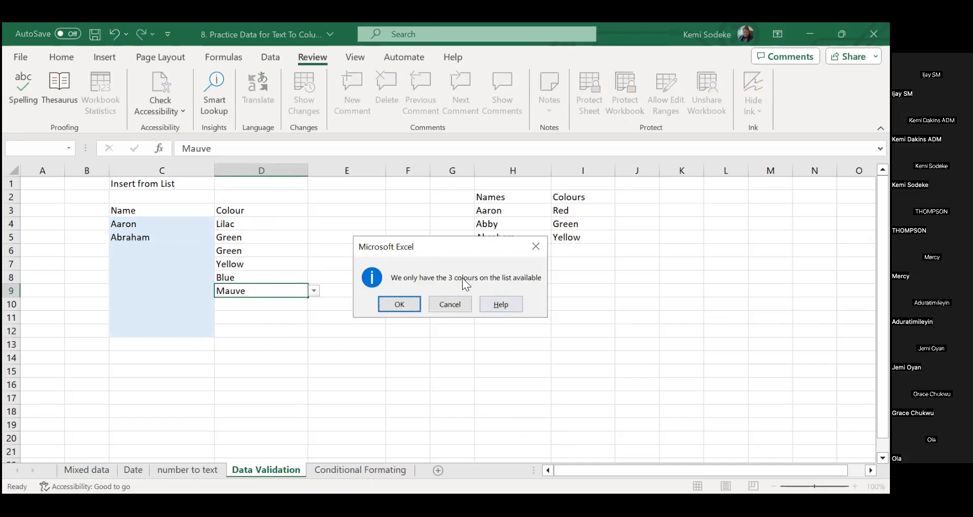
pyautogui.click(399, 306)
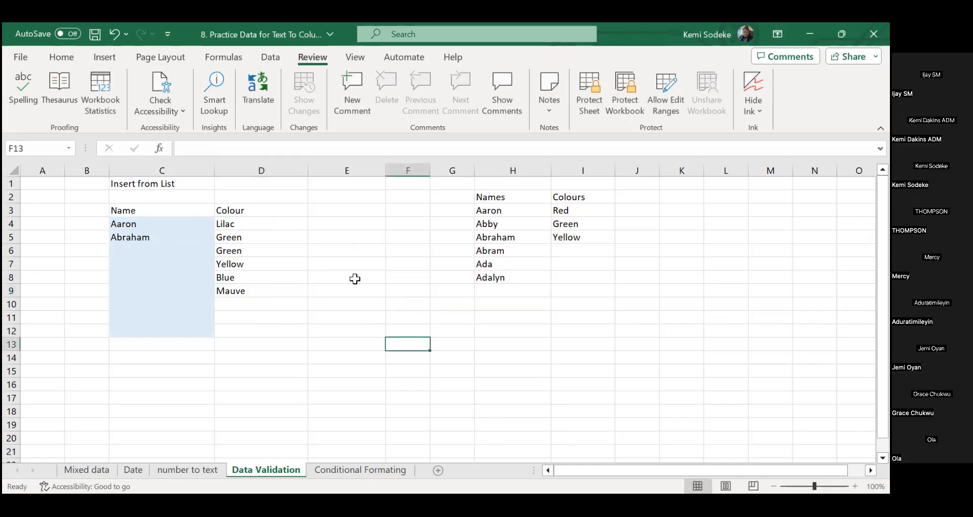
# Step: Circle the invalid data among the colour entries in D4:D9
pyautogui.moveTo(247, 224); pyautogui.dragTo(267, 287)
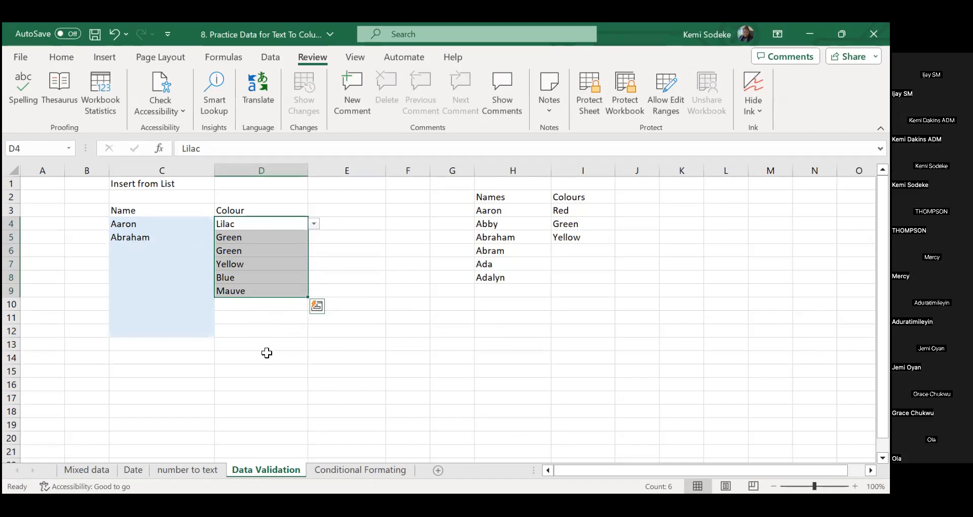
pyautogui.click(266, 380)
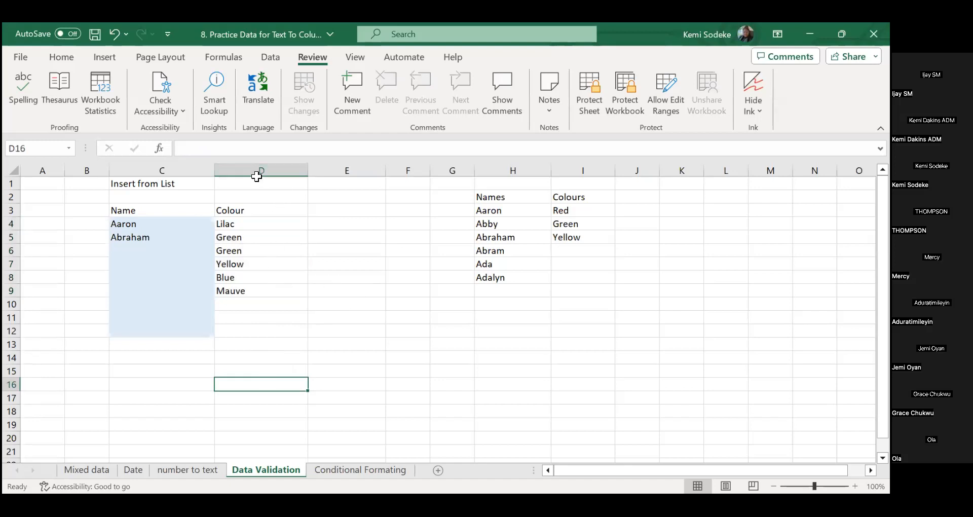
pyautogui.moveTo(250, 225); pyautogui.dragTo(254, 289)
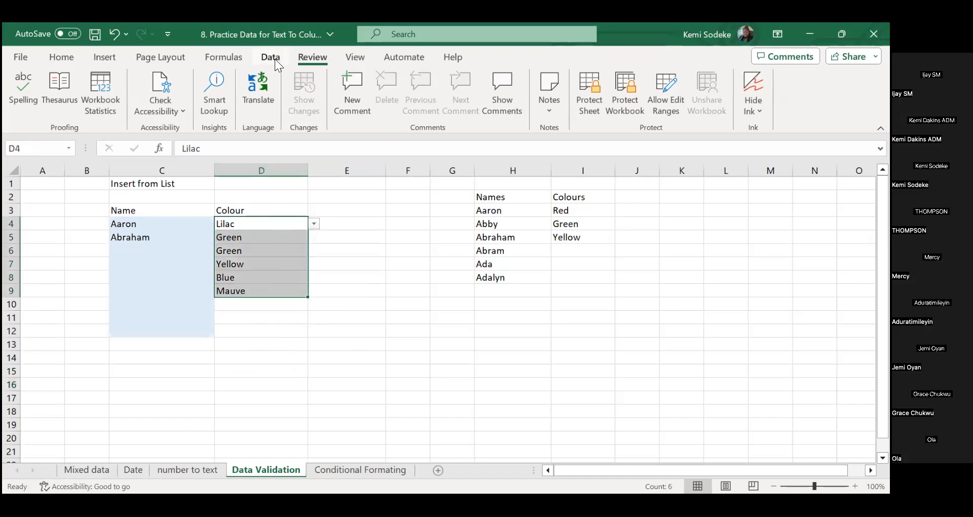
pyautogui.click(271, 57)
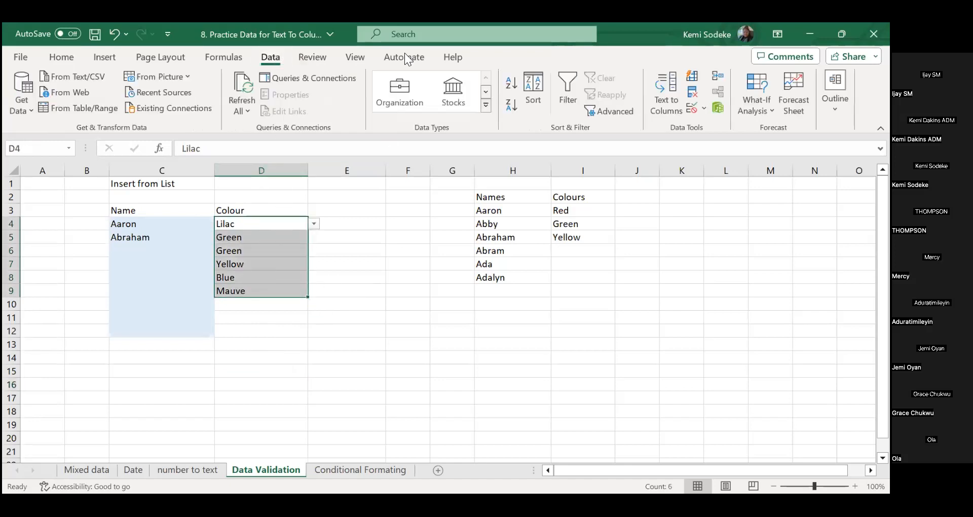
pyautogui.click(704, 109)
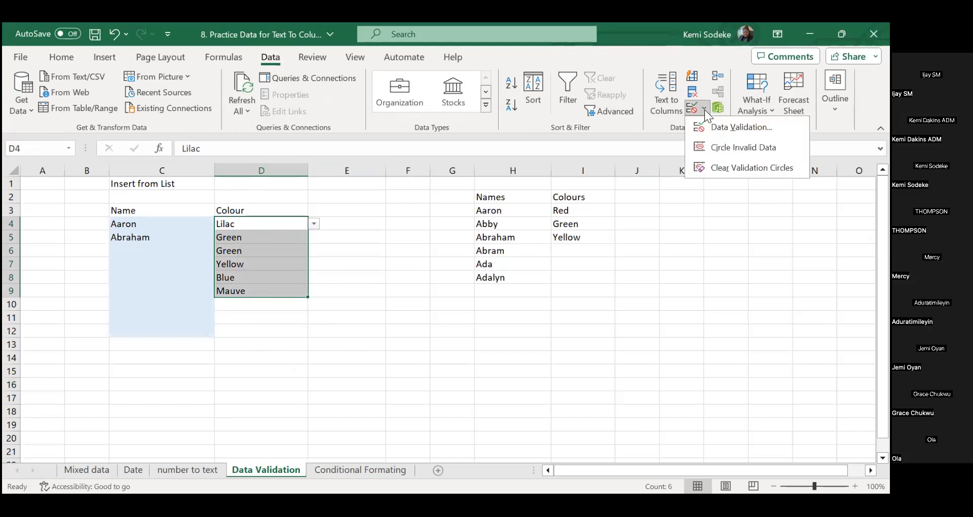
pyautogui.click(748, 144)
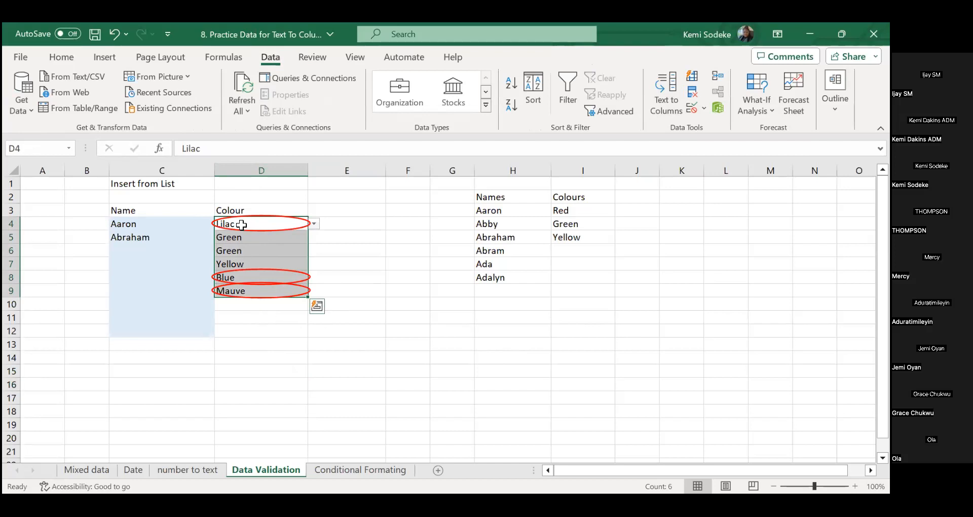
# Step: Clear the validation circles from the colour column
pyautogui.click(704, 109)
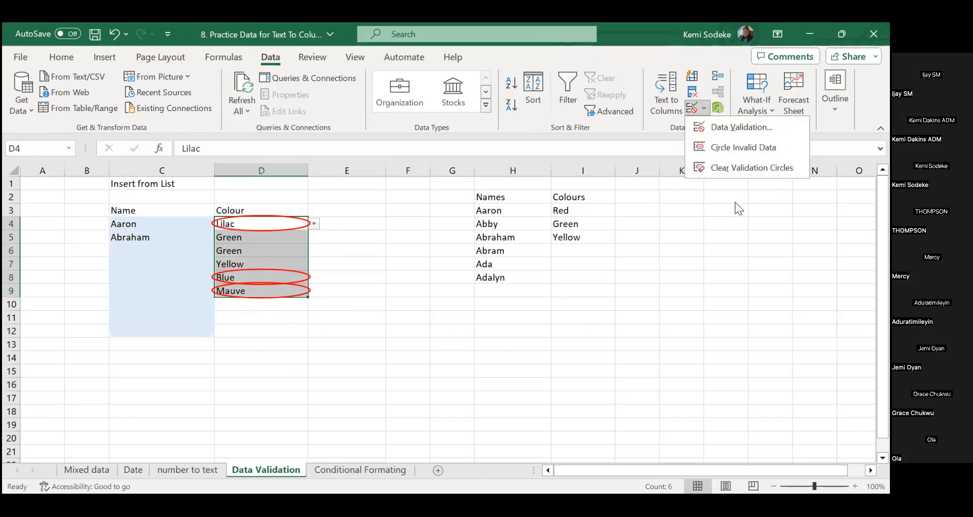
pyautogui.click(751, 168)
pyautogui.click(251, 346)
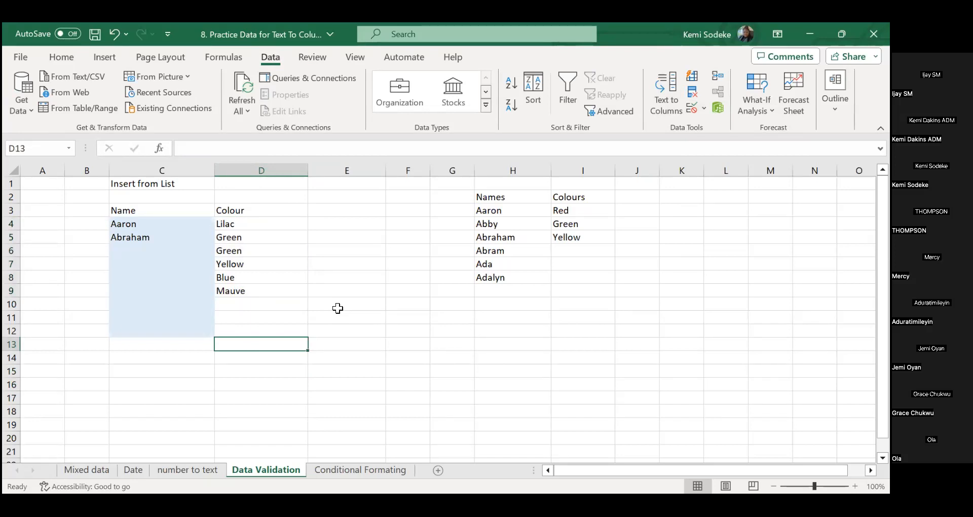
# Step: Add filter drop-downs to the Name and Colour headers in C3:D3
pyautogui.moveTo(175, 211); pyautogui.dragTo(226, 208)
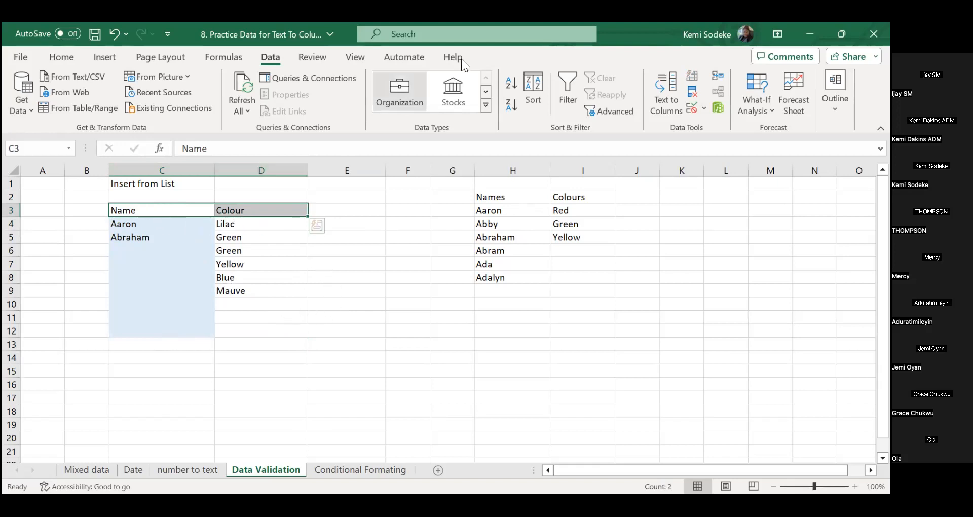
pyautogui.click(568, 85)
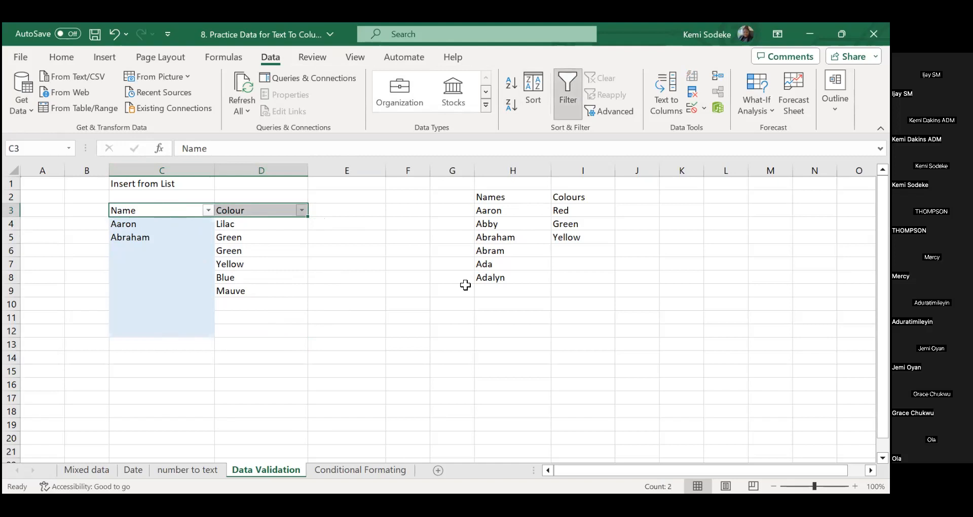
pyautogui.click(392, 306)
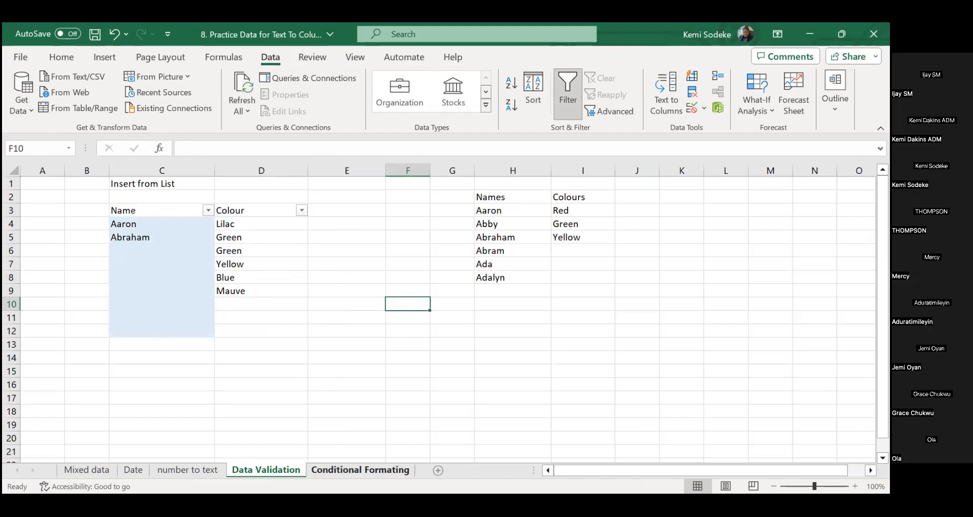
# Step: Switch to the Conditional Formating worksheet and select the North region's budgeted sales cell
pyautogui.click(360, 469)
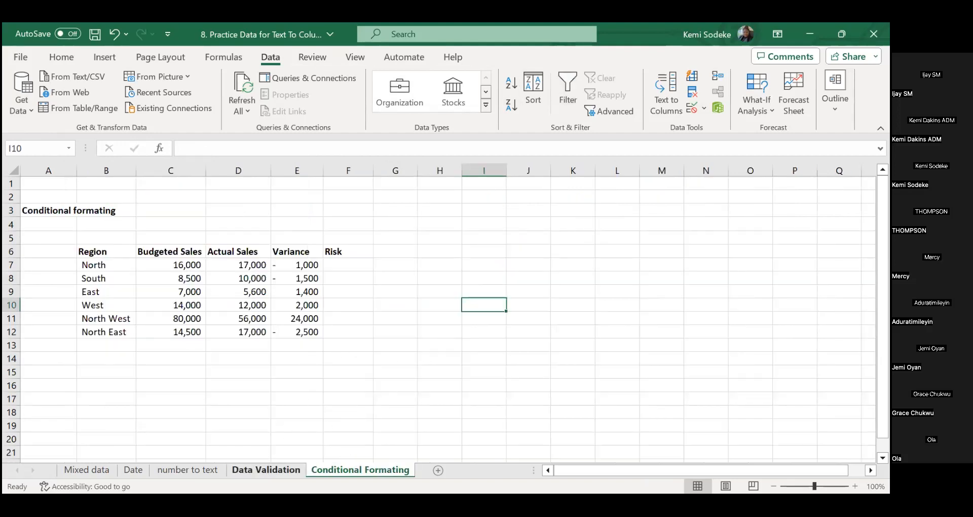
pyautogui.click(266, 469)
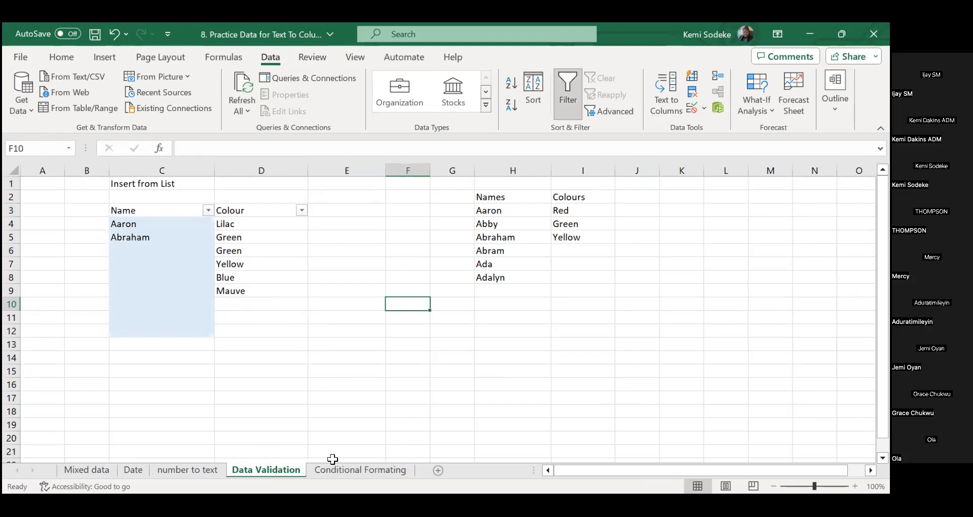
pyautogui.click(348, 468)
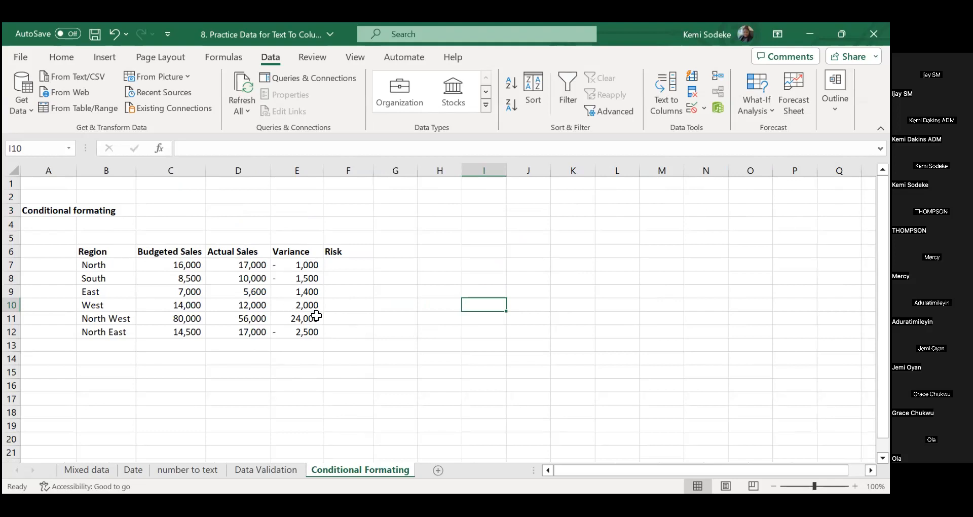
pyautogui.click(180, 267)
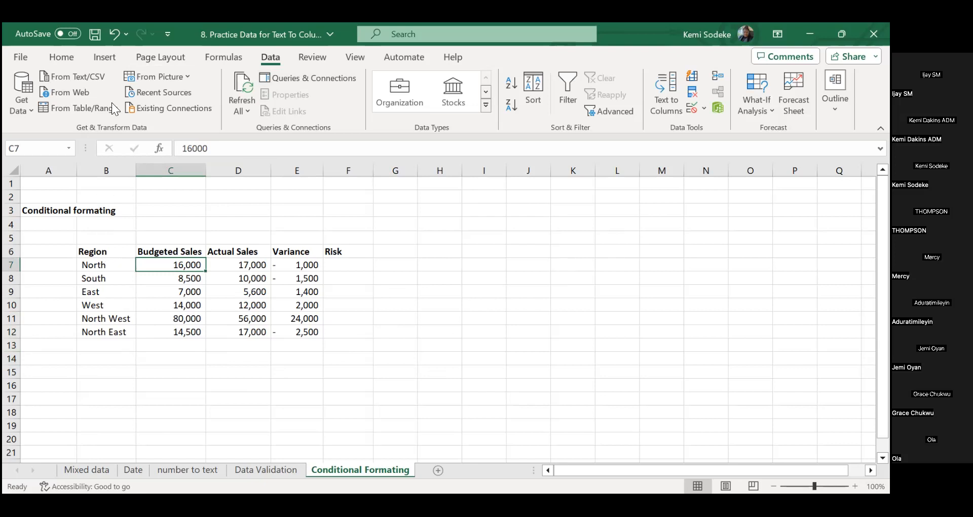
# Step: Start a Greater Than highlight rule on the variance values in E7:E12 with a threshold of 1900
pyautogui.click(61, 57)
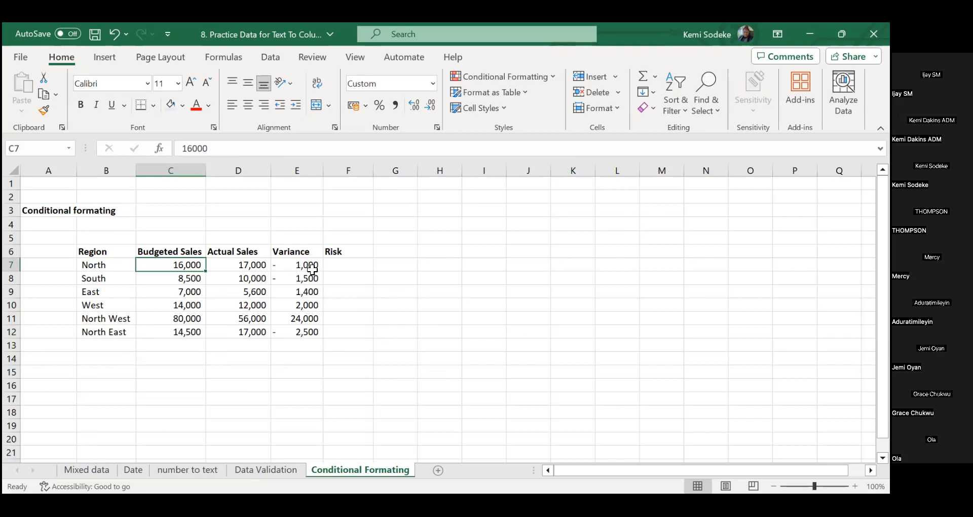
pyautogui.moveTo(295, 265); pyautogui.dragTo(295, 330)
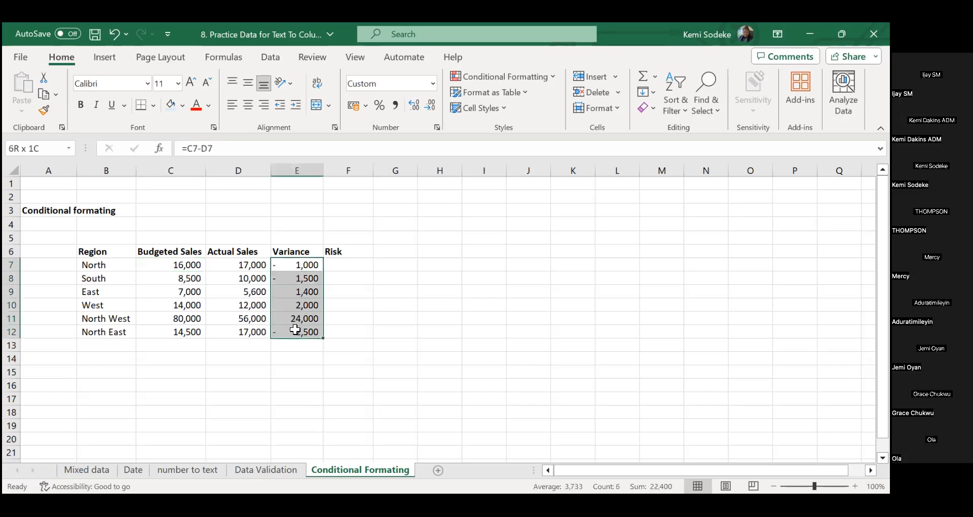
pyautogui.click(552, 76)
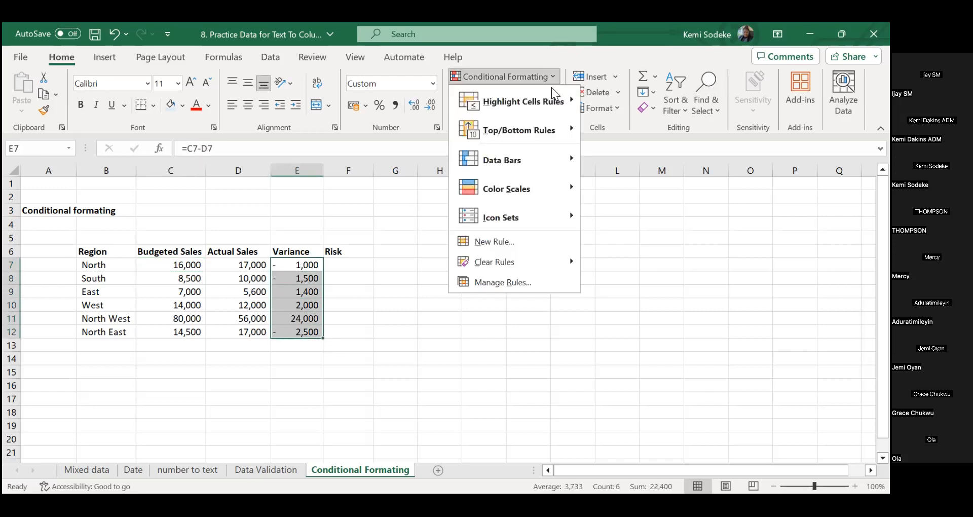
pyautogui.moveTo(547, 102)
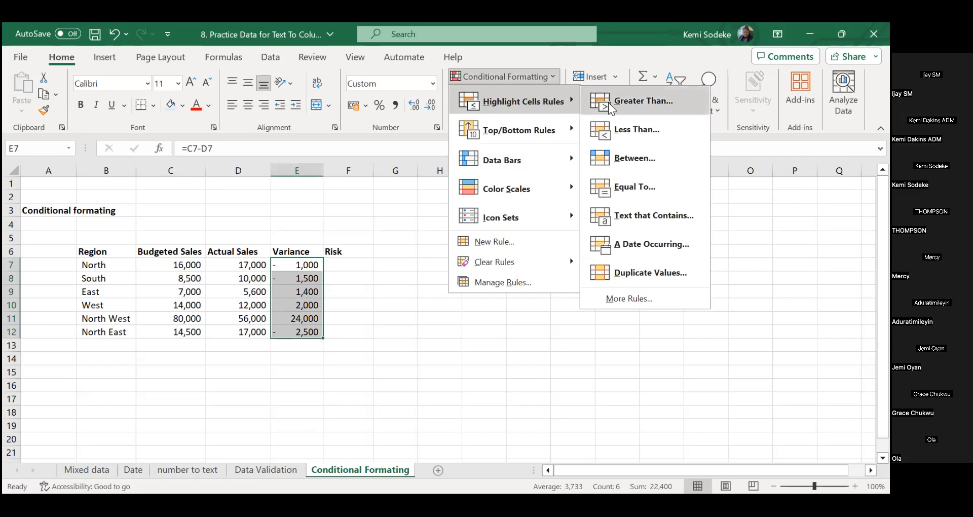
pyautogui.click(662, 103)
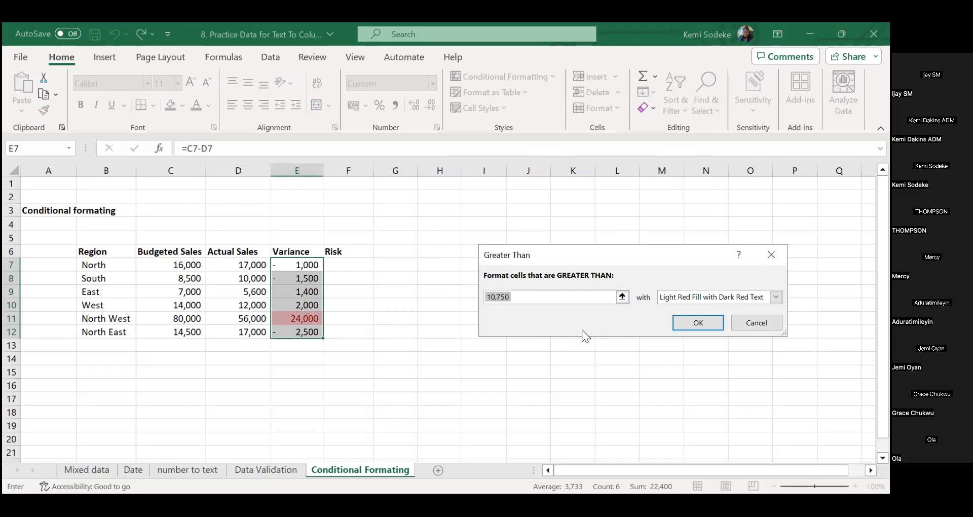
pyautogui.press('BackSpace')
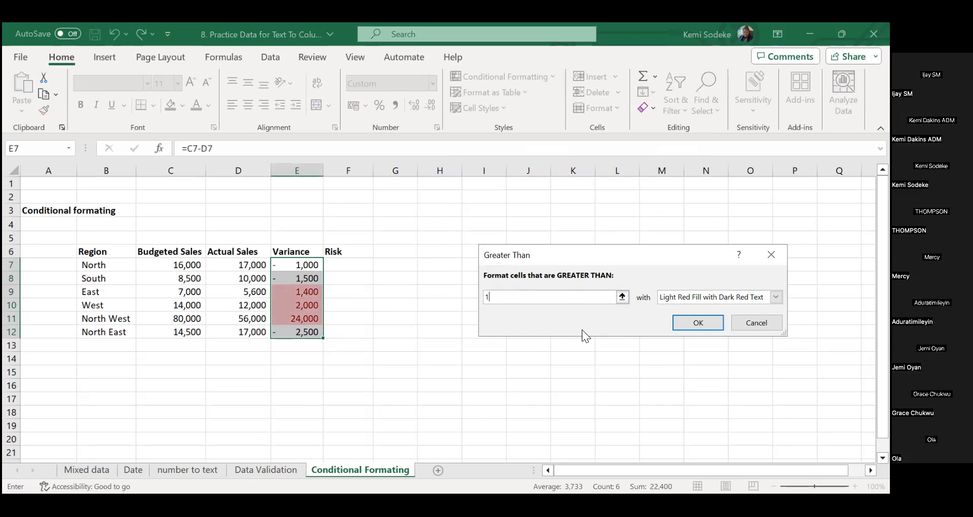
pyautogui.write('200')
pyautogui.press('BackSpace')
pyautogui.press('BackSpace')
pyautogui.press('BackSpace')
pyautogui.write('1900')
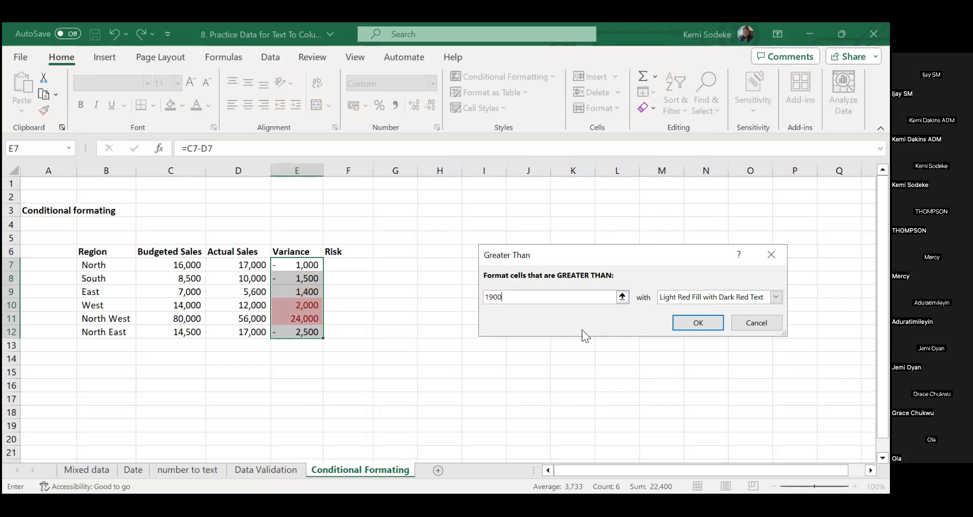
# Step: Choose Green Fill with Dark Green Text for the Greater Than rule and apply it
pyautogui.click(775, 297)
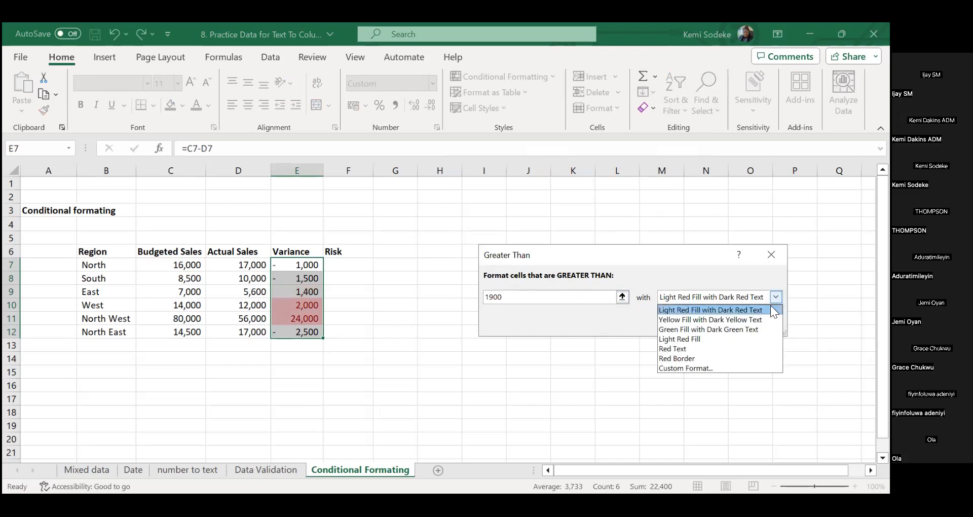
pyautogui.click(712, 329)
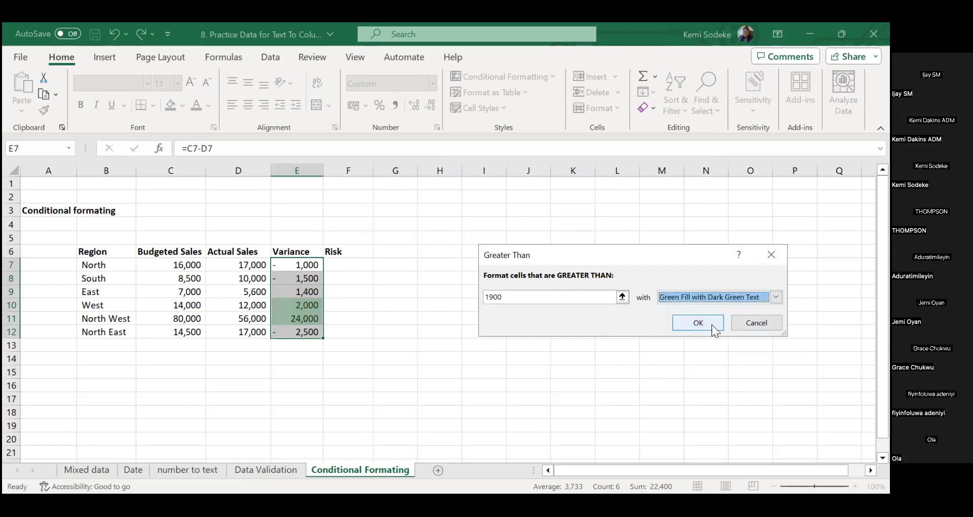
pyautogui.click(698, 321)
pyautogui.click(440, 359)
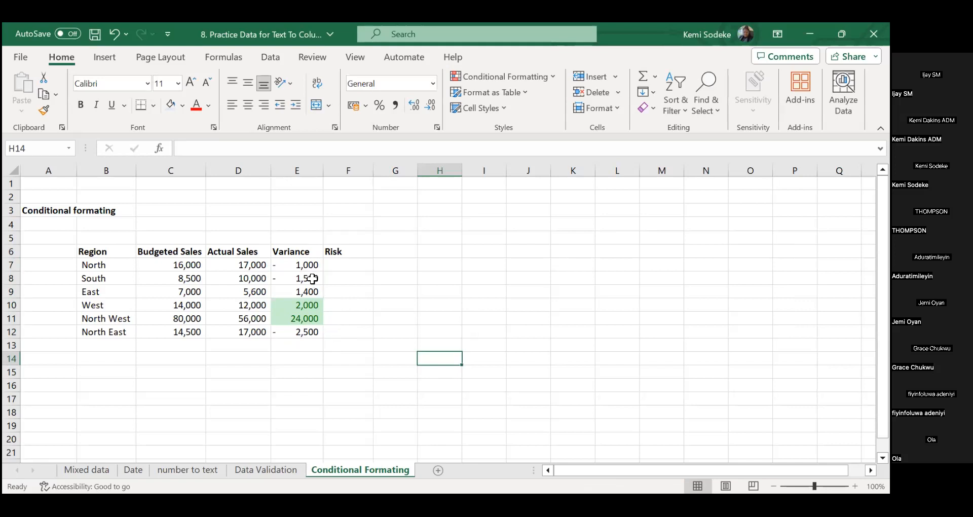
# Step: Undo the Greater Than highlighting on the variance values in E7:E12
pyautogui.moveTo(307, 264); pyautogui.dragTo(309, 332)
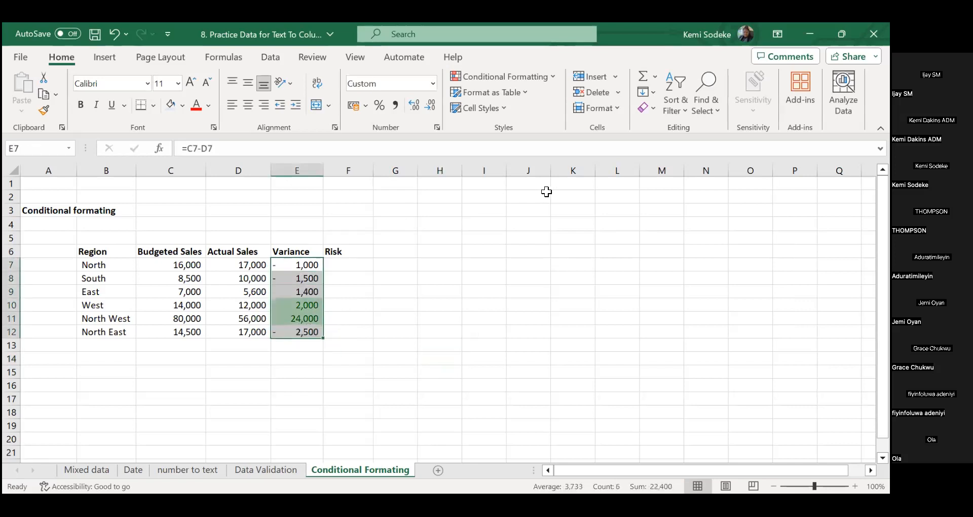
pyautogui.click(551, 76)
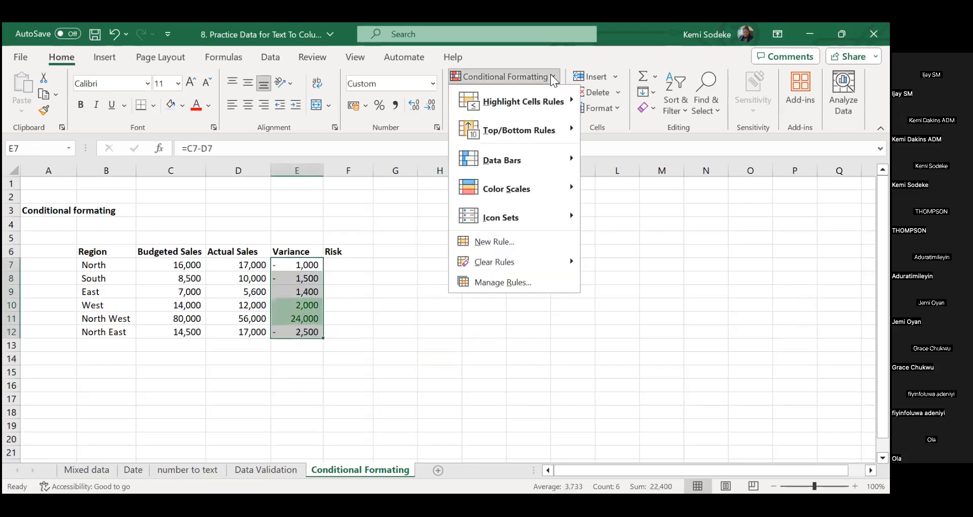
pyautogui.press('Escape')
pyautogui.click(118, 34)
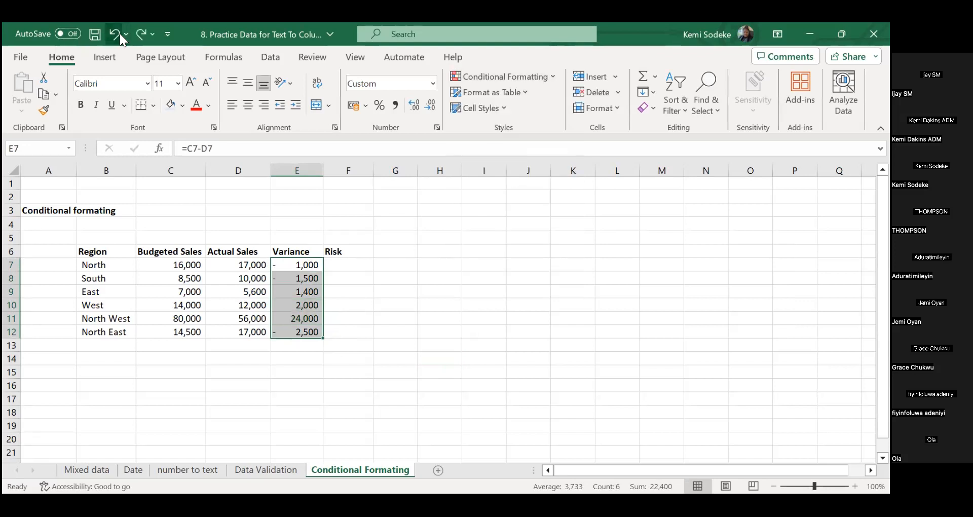
# Step: Apply the directional icon set of three coloured arrows to the variance values in E7:E12 and check the West and North West cells
pyautogui.click(550, 75)
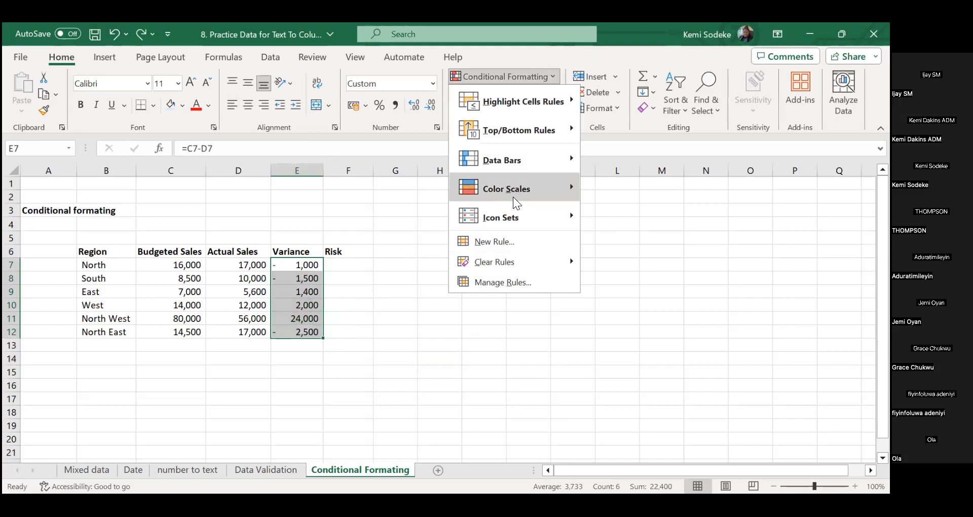
pyautogui.moveTo(566, 219)
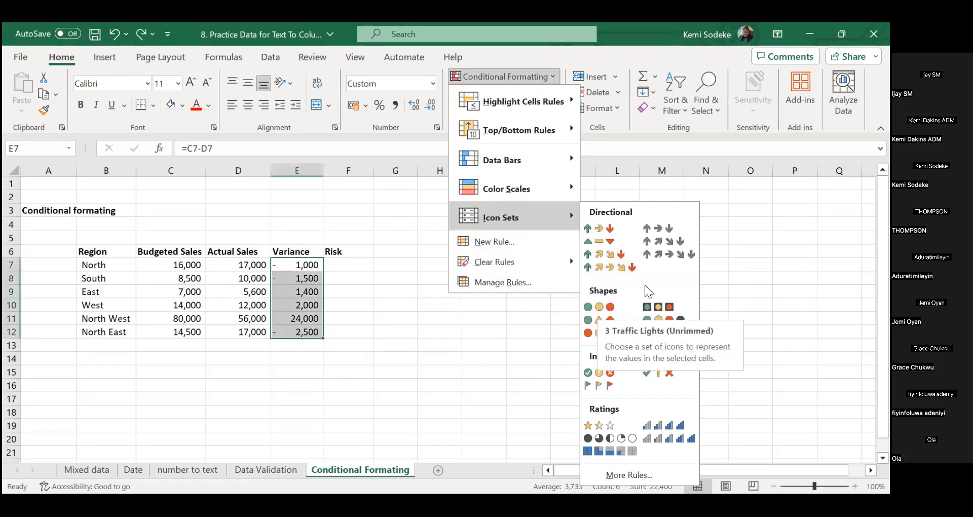
pyautogui.click(615, 230)
pyautogui.click(445, 304)
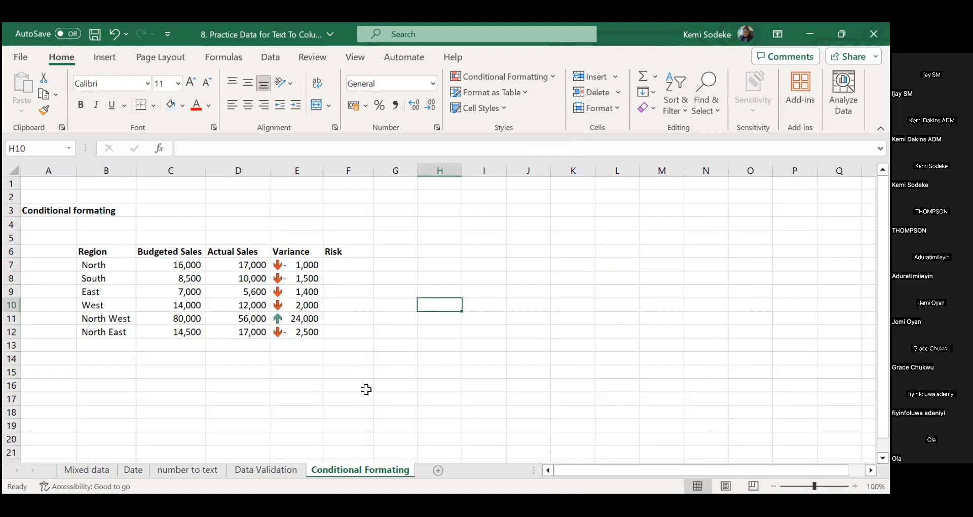
pyautogui.click(298, 318)
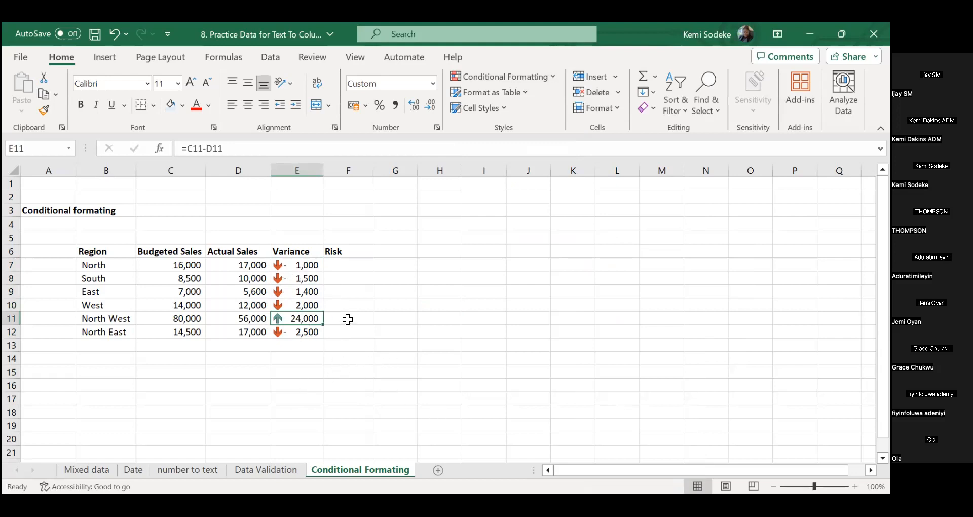
pyautogui.click(294, 304)
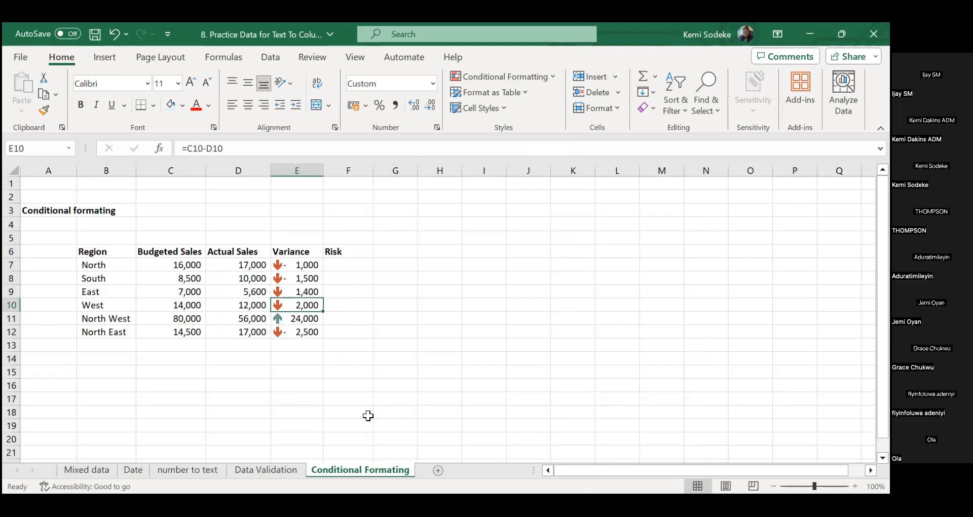
# Step: Open the icon set rule on the variance values in E7:E12 for editing
pyautogui.click(295, 267)
pyautogui.moveTo(295, 293); pyautogui.dragTo(298, 332)
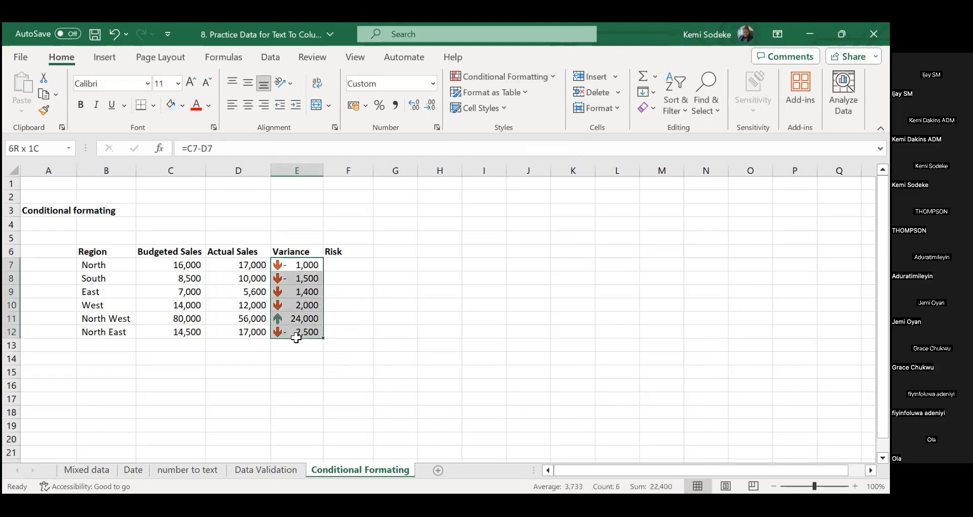
pyautogui.click(551, 74)
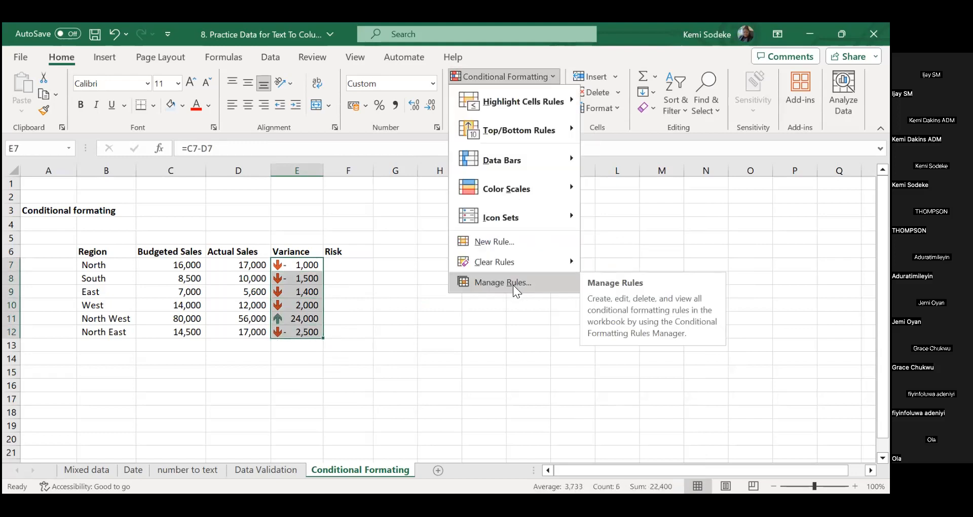
pyautogui.click(538, 284)
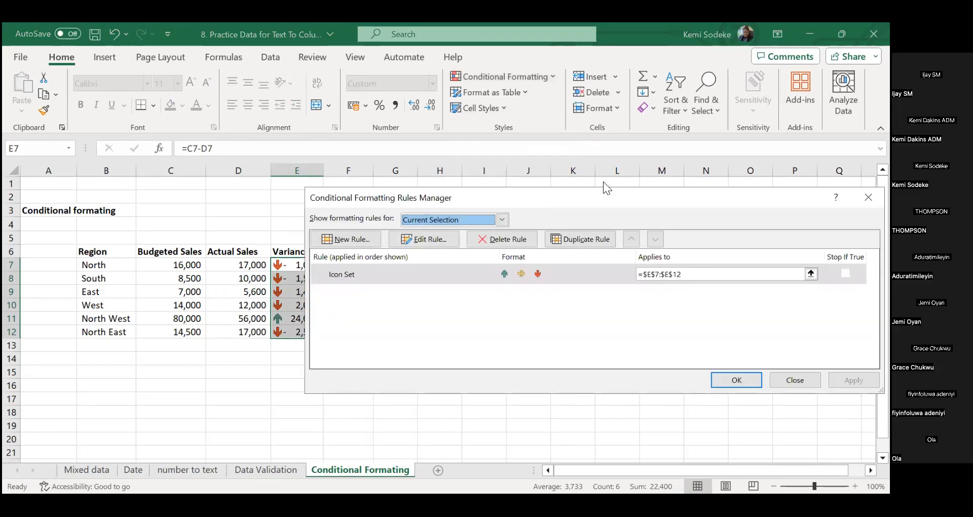
pyautogui.moveTo(541, 201); pyautogui.dragTo(603, 182)
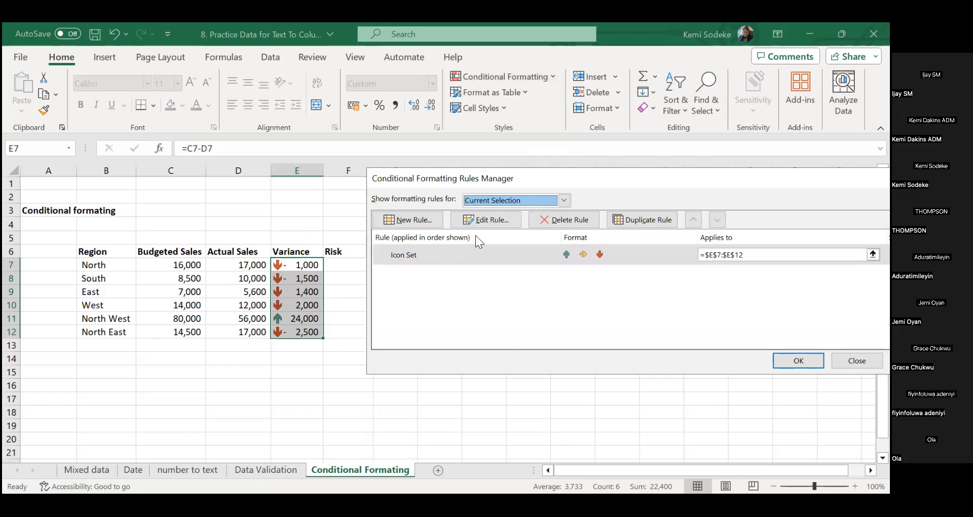
pyautogui.click(489, 221)
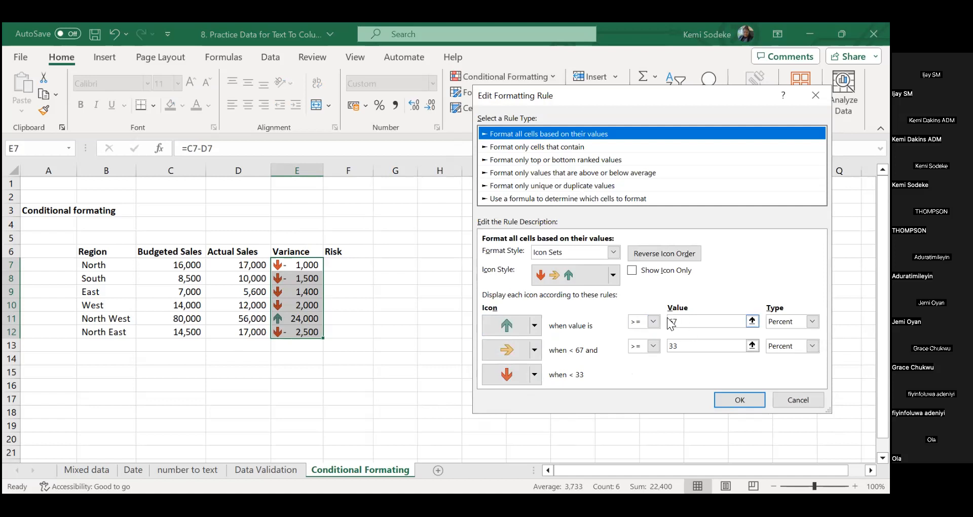
# Step: Set the green up arrow's threshold to >= 2000 with the Number type
pyautogui.click(689, 322)
pyautogui.write('1')
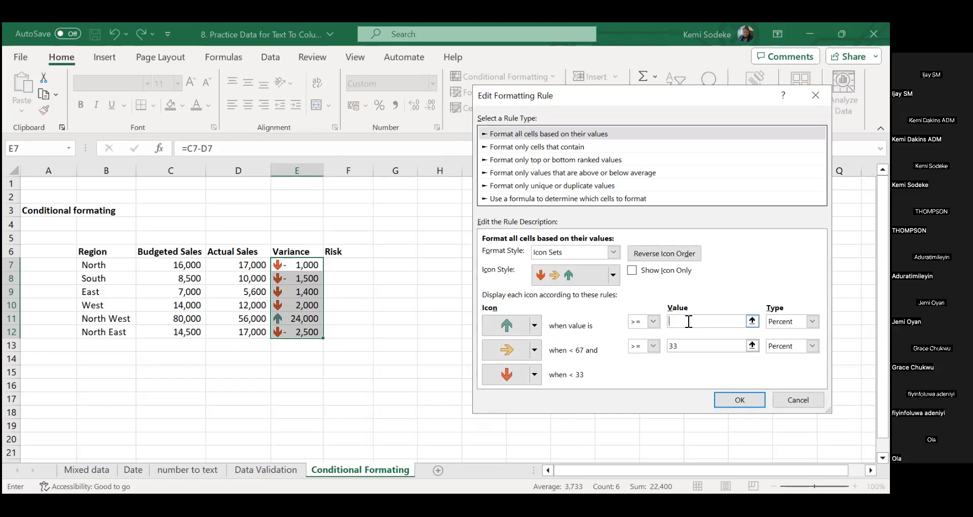
pyautogui.write('000')
pyautogui.click(813, 321)
pyautogui.click(783, 338)
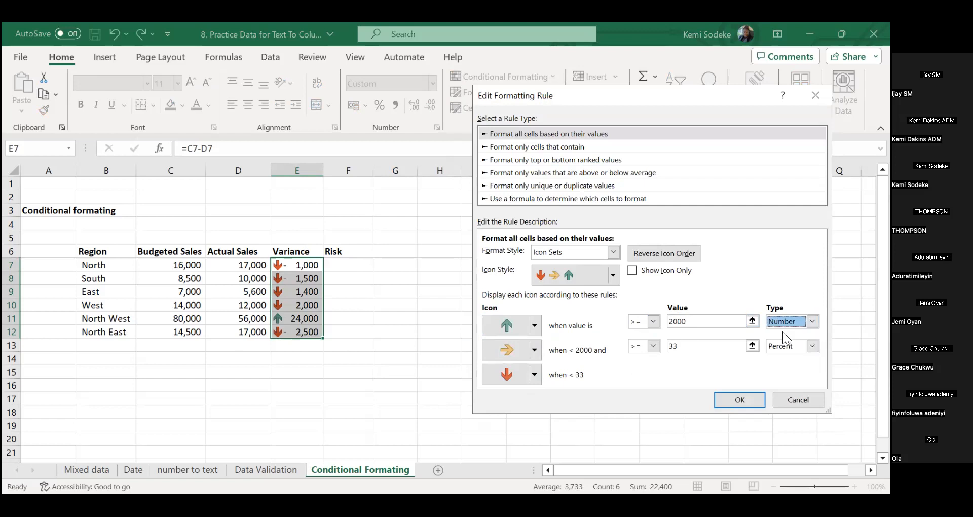
pyautogui.doubleClick(669, 321)
pyautogui.write('2000')
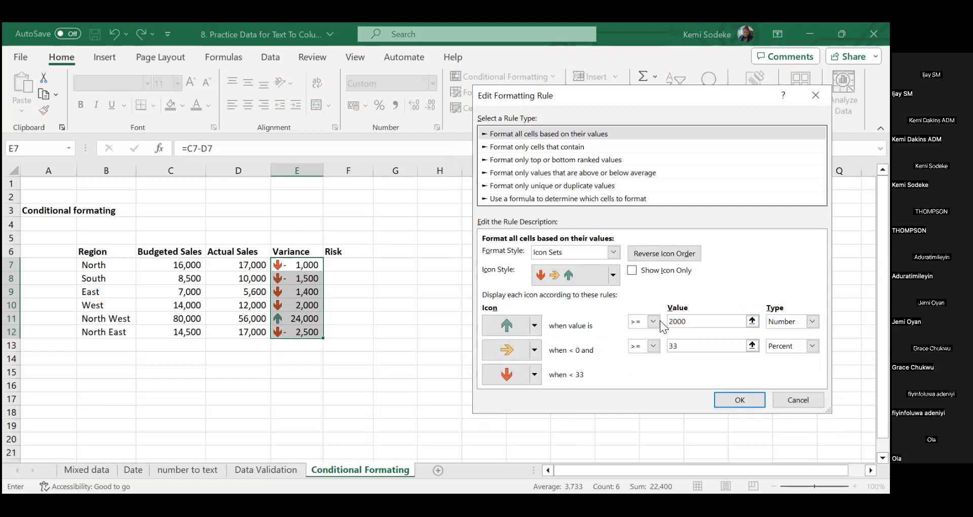
# Step: Set the yellow sideways arrow's threshold to >= 0 with the Number type
pyautogui.click(684, 345)
pyautogui.press('BackSpace')
pyautogui.press('BackSpace')
pyautogui.write('0')
pyautogui.click(789, 345)
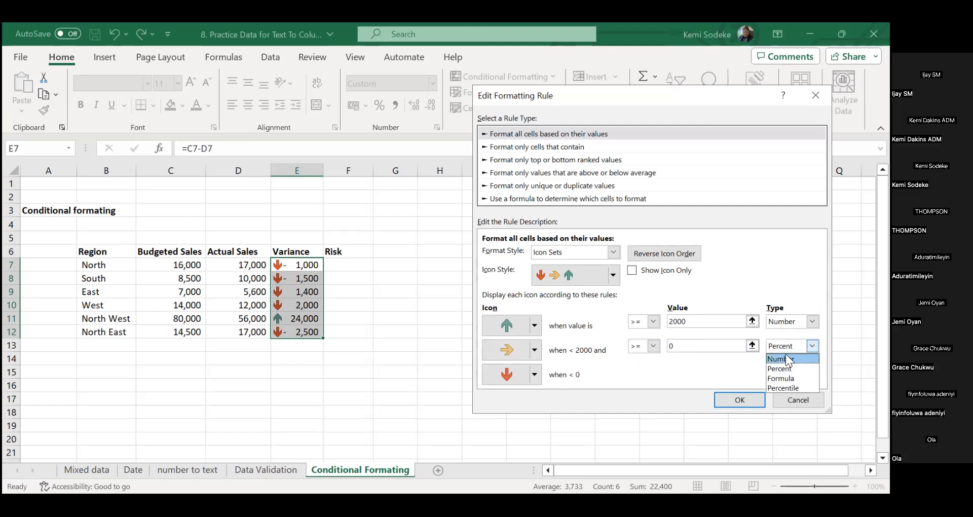
pyautogui.click(785, 354)
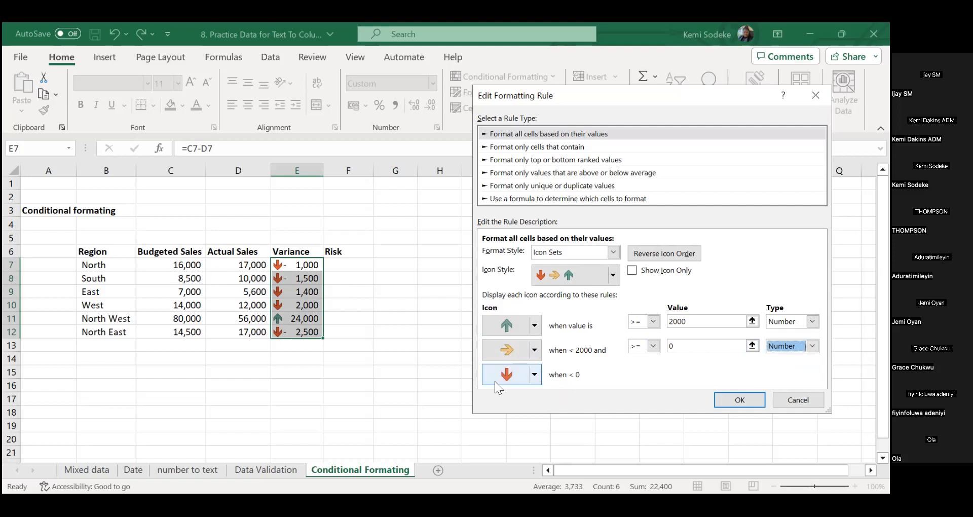
# Step: Change the yellow arrow's lower threshold to -1000 and apply the edited rule to the variance values
pyautogui.click(673, 348)
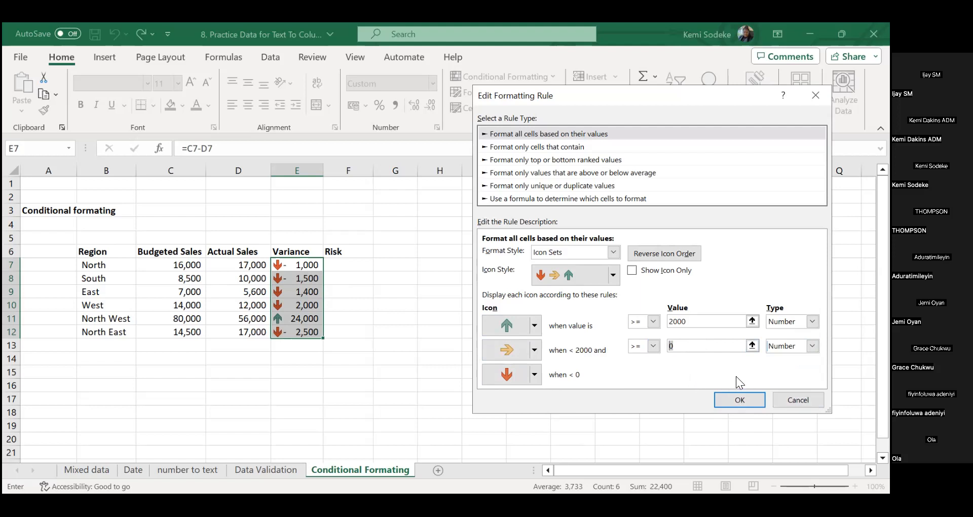
pyautogui.write('-1000')
pyautogui.click(740, 400)
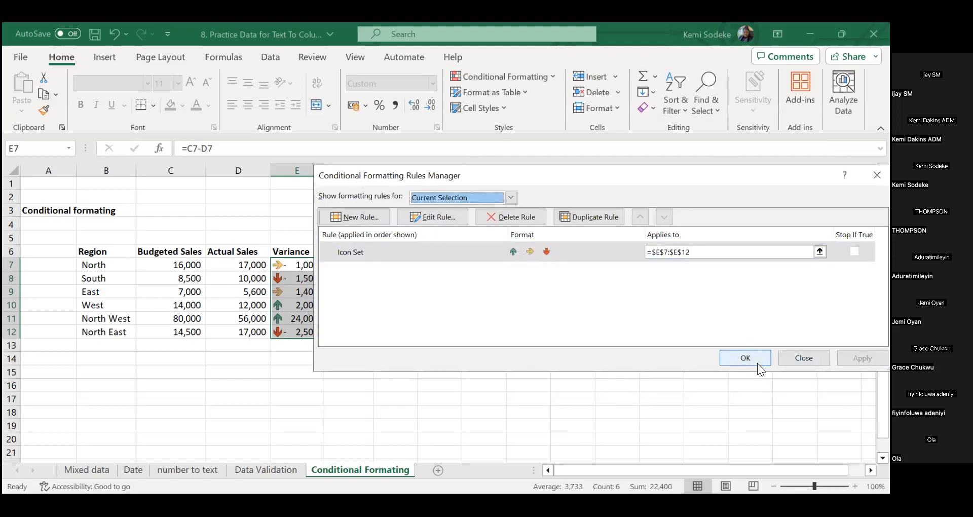
pyautogui.click(745, 358)
pyautogui.click(439, 358)
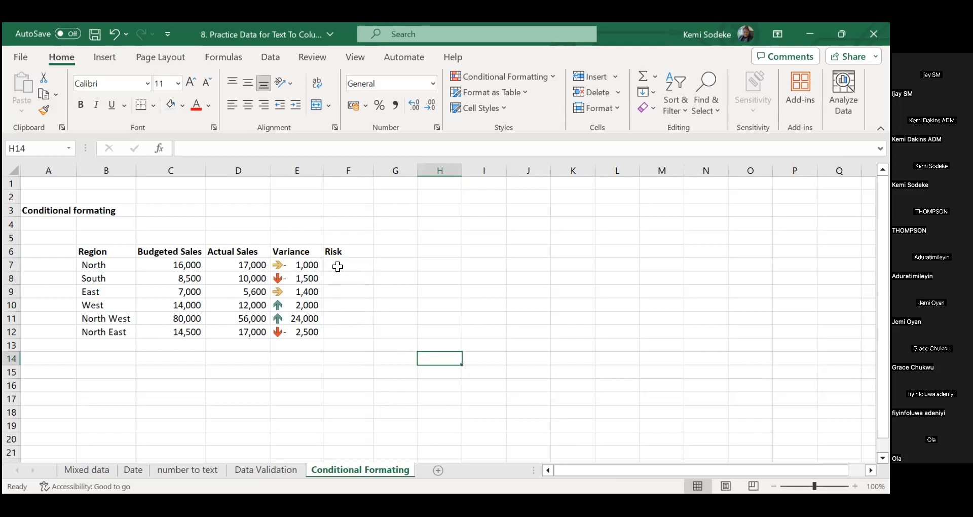
# Step: Enter =E7 in the first Risk cell, F7, and fill the formula down to F12
pyautogui.moveTo(339, 264); pyautogui.dragTo(341, 330)
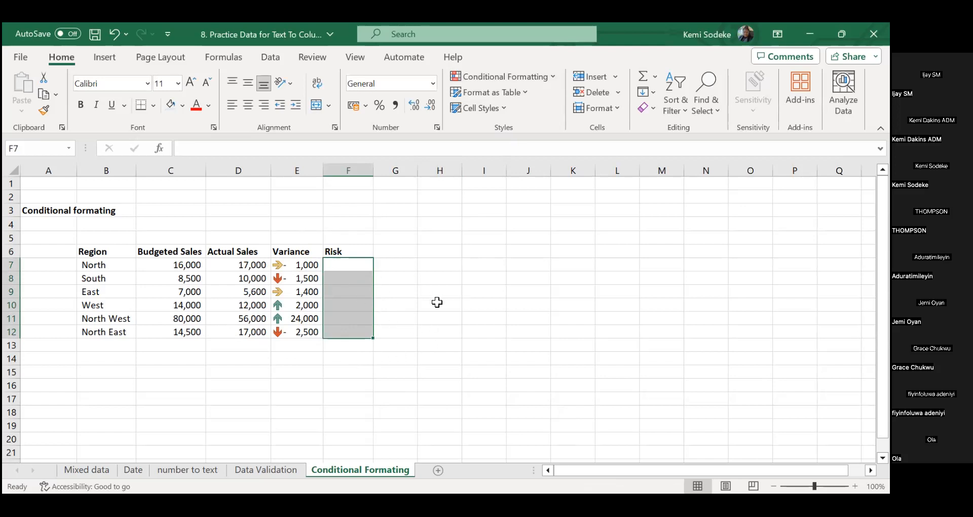
pyautogui.write('=')
pyautogui.press('Left')
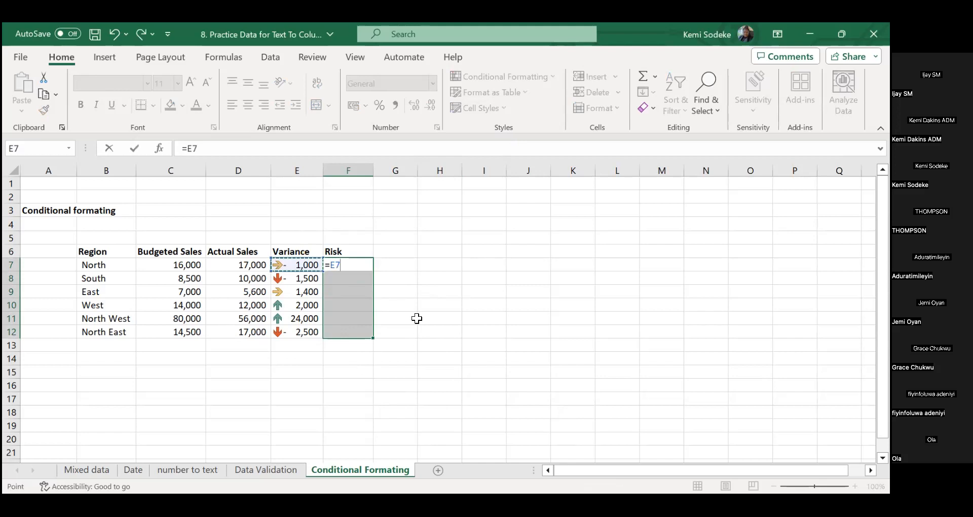
pyautogui.press('Return')
pyautogui.click(364, 264)
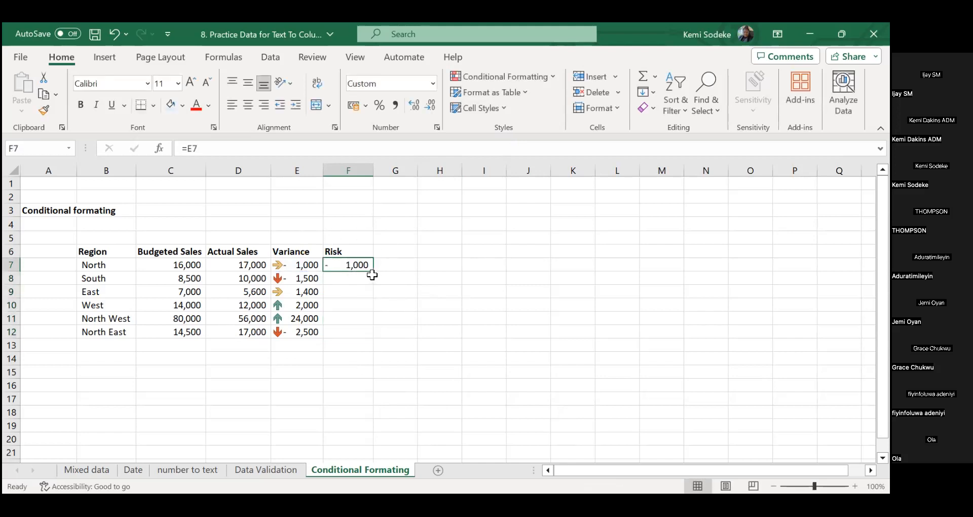
pyautogui.moveTo(372, 271); pyautogui.dragTo(363, 337)
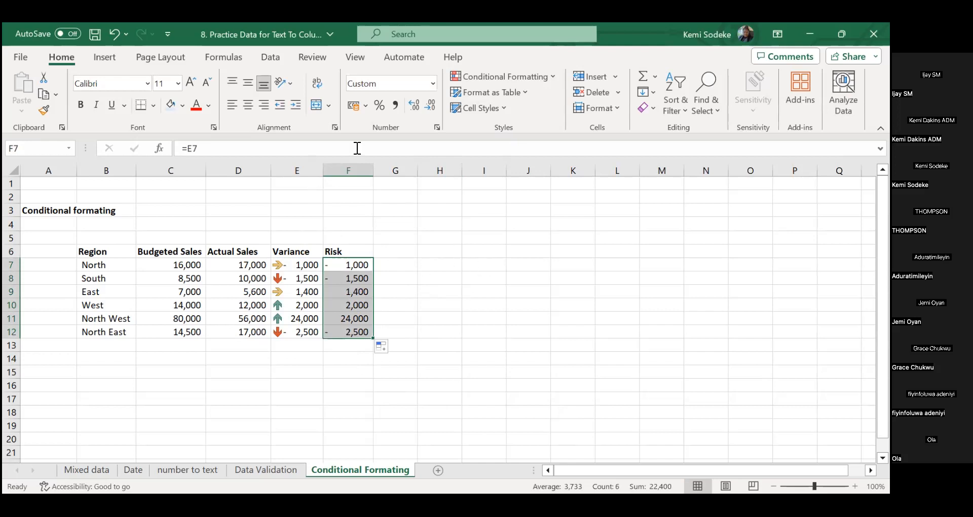
# Step: Apply the rimmed three traffic lights icon set to the Risk values in F7:F12
pyautogui.click(552, 76)
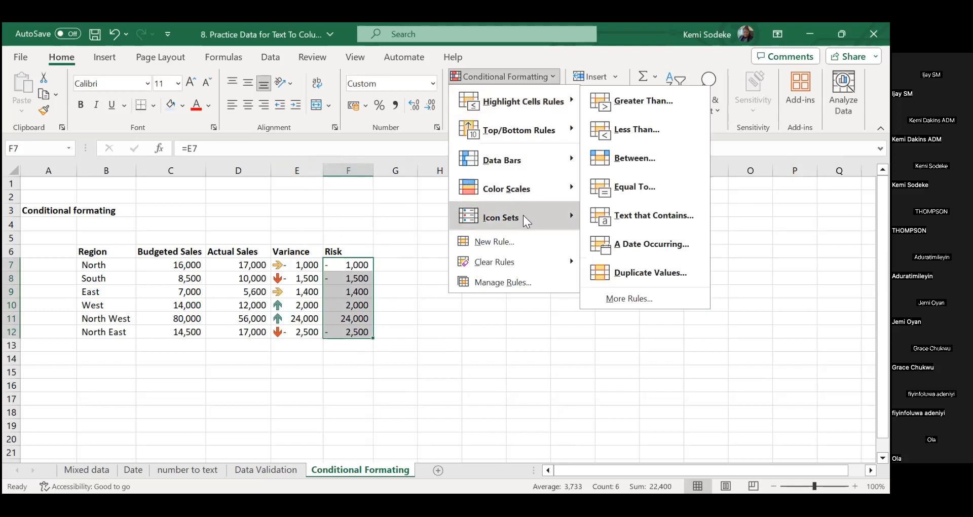
pyautogui.moveTo(523, 215)
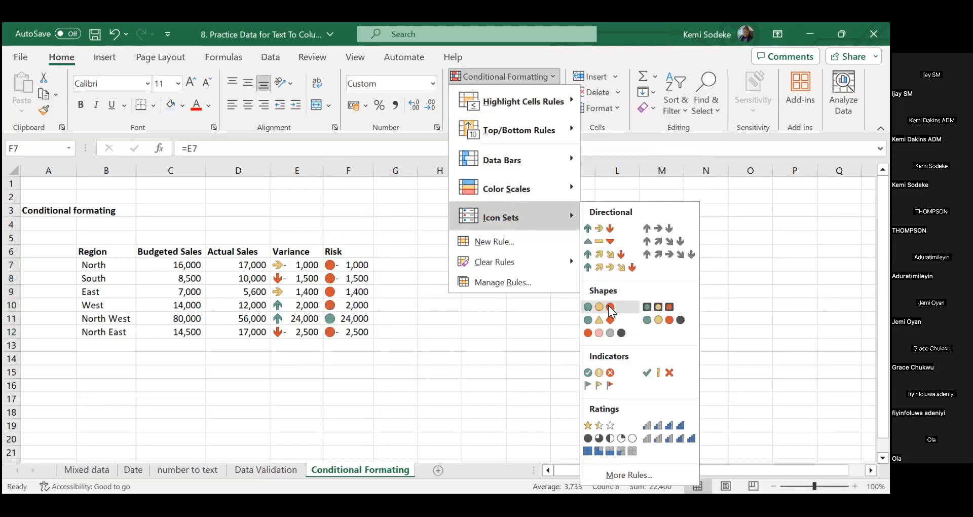
pyautogui.click(670, 306)
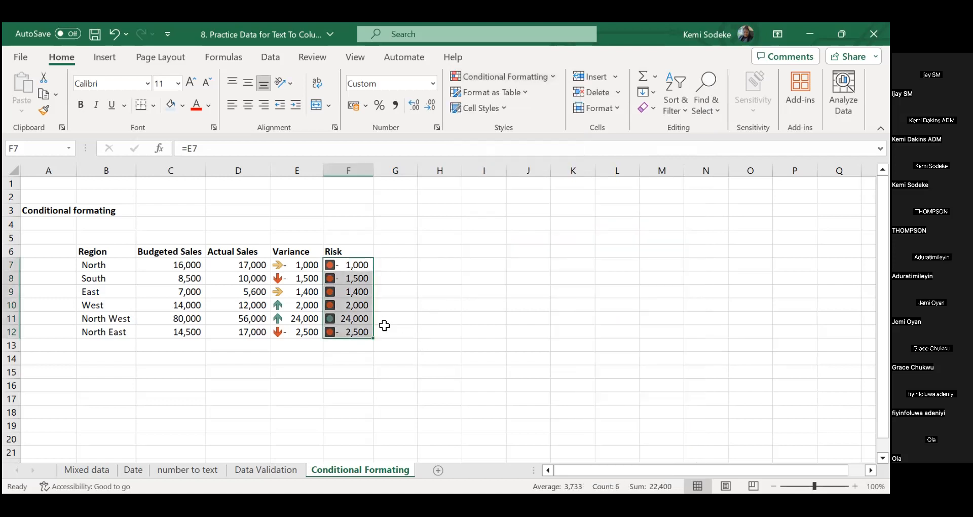
# Step: Edit the Risk column's icon set rule so the green light applies to values >= 10000 with the Number type
pyautogui.click(507, 77)
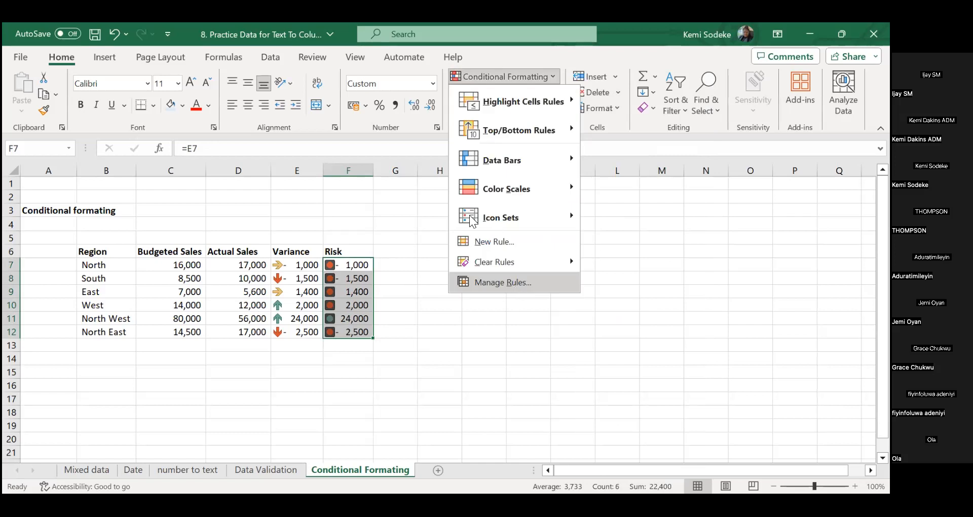
pyautogui.click(501, 282)
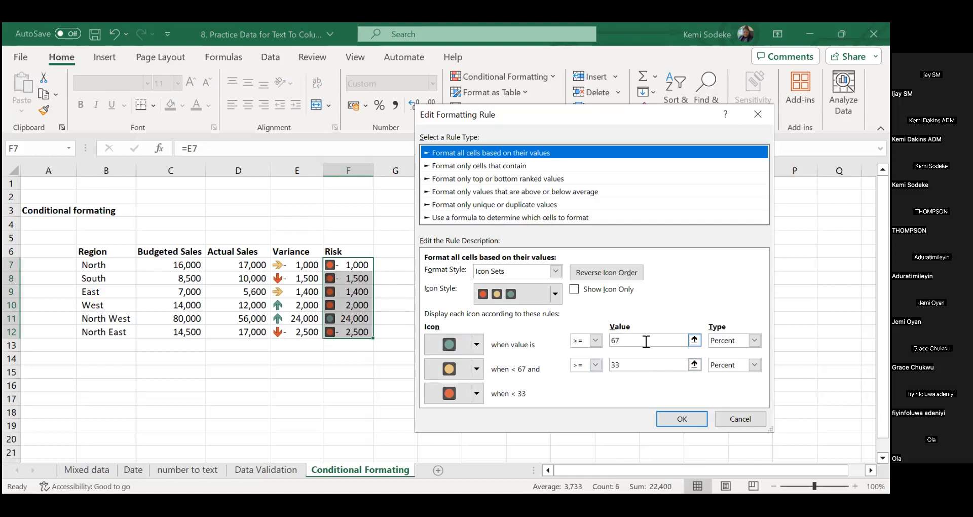
pyautogui.click(754, 340)
pyautogui.click(741, 353)
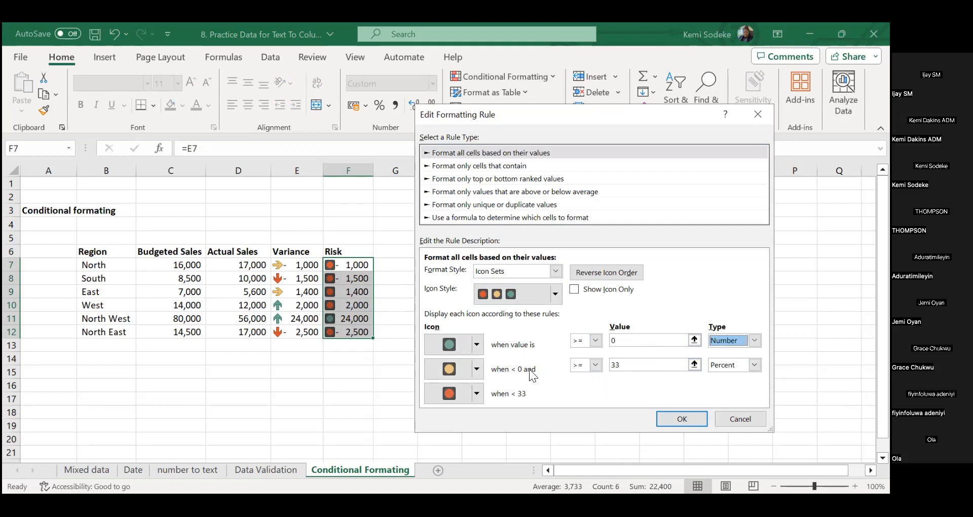
pyautogui.click(613, 339)
pyautogui.write('10000')
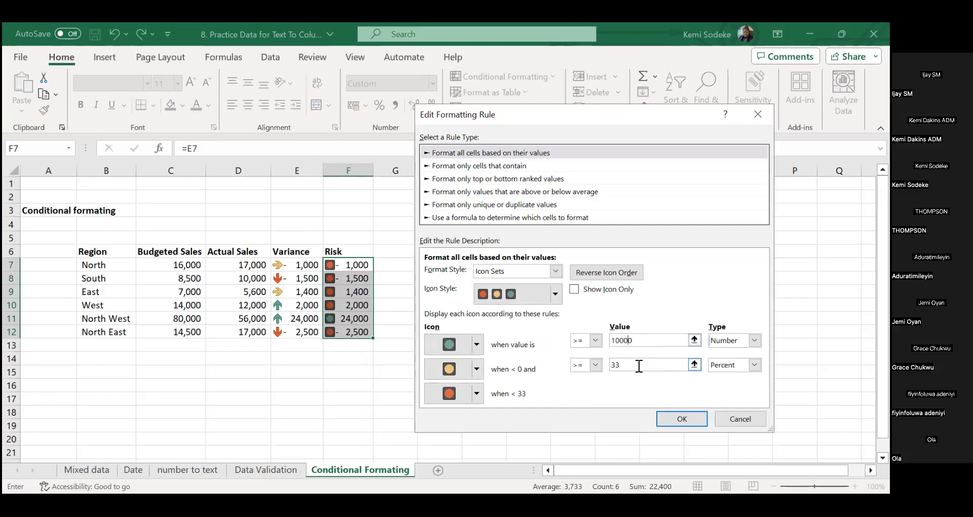
# Step: Set the yellow light's threshold to >= 2000 with the Number type
pyautogui.click(633, 365)
pyautogui.moveTo(621, 365); pyautogui.dragTo(607, 364)
pyautogui.write('2000')
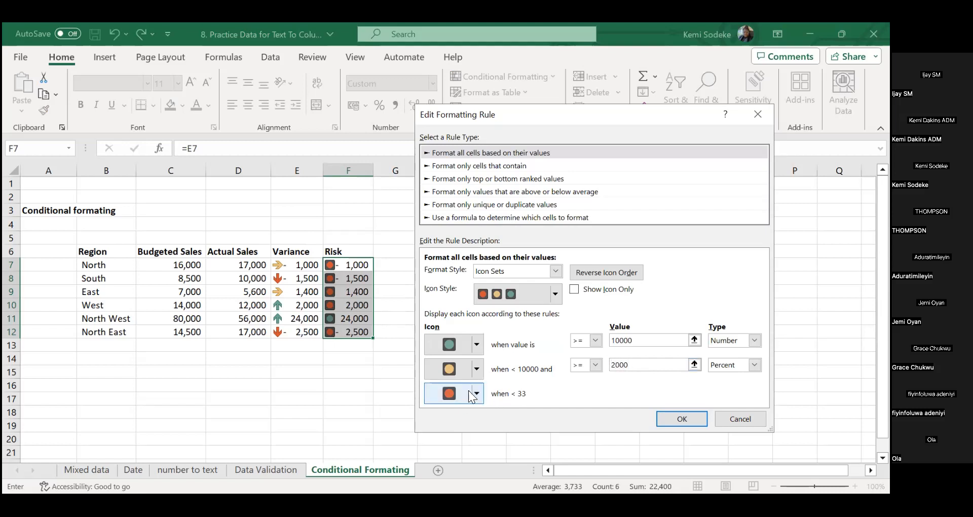
pyautogui.click(750, 366)
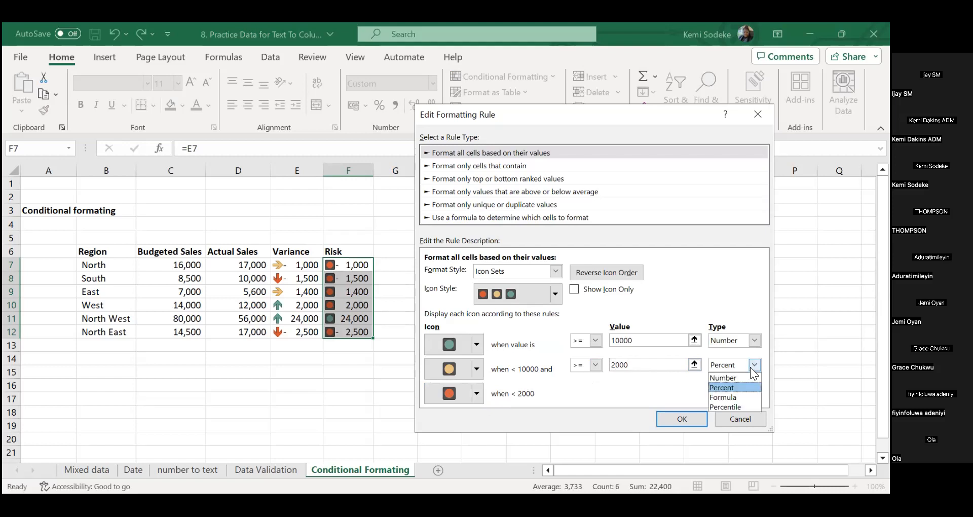
pyautogui.click(734, 378)
pyautogui.click(654, 366)
pyautogui.press('BackSpace')
pyautogui.write('2000')
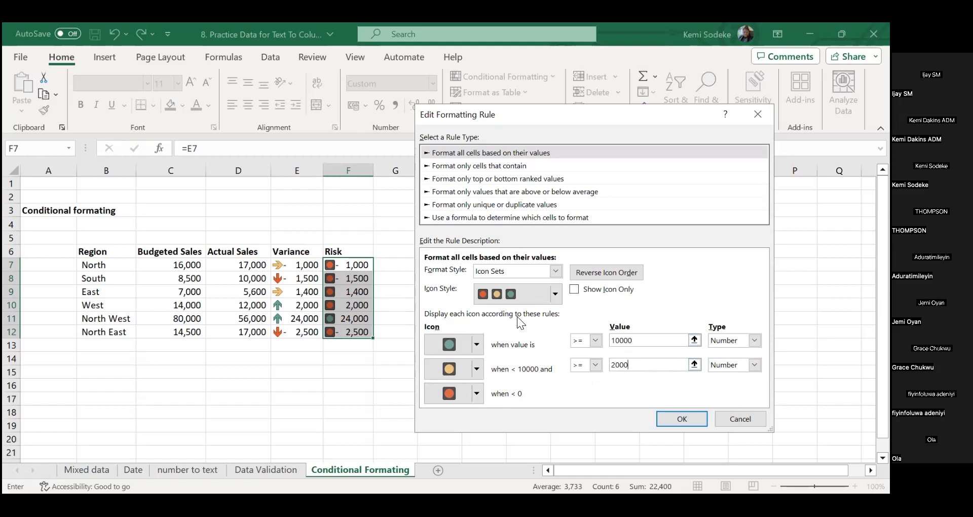
# Step: Show only the icons in the Risk column and apply the edited rule
pyautogui.click(577, 290)
pyautogui.click(685, 418)
pyautogui.click(853, 358)
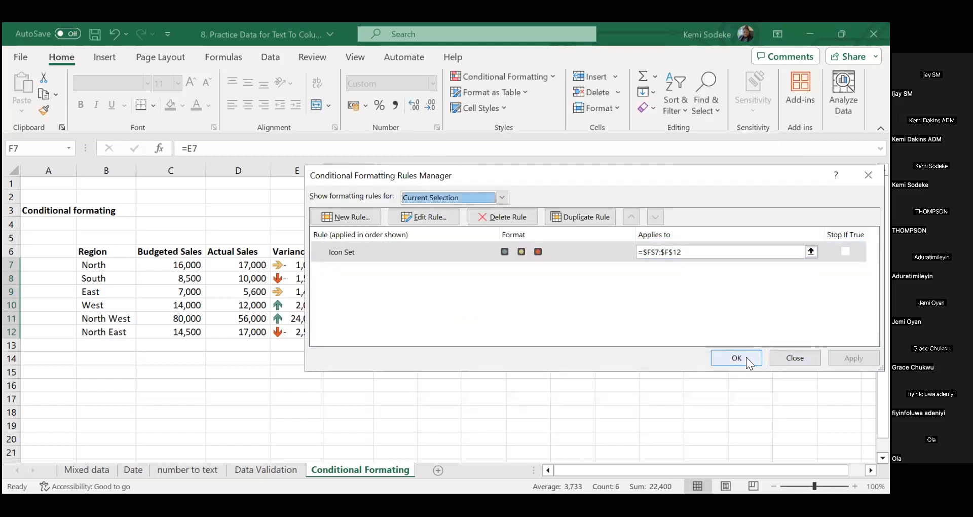
pyautogui.click(795, 358)
pyautogui.click(451, 361)
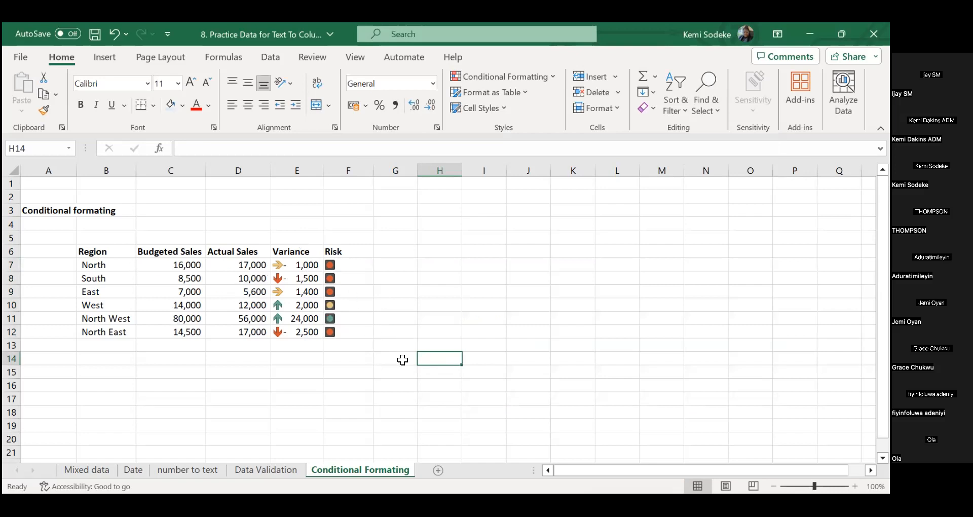
# Step: Compare the contents of the North region's Variance cell E7 and Risk cell F7
pyautogui.click(298, 262)
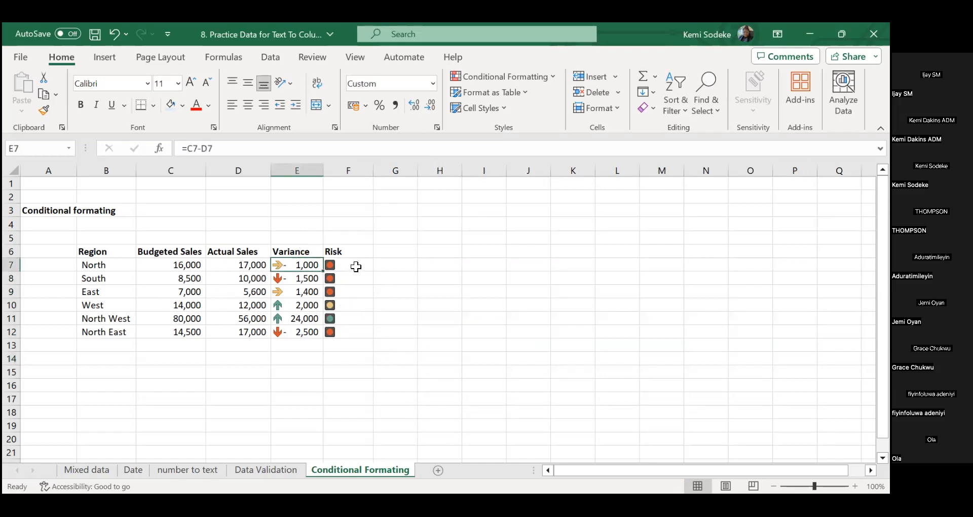
pyautogui.click(354, 266)
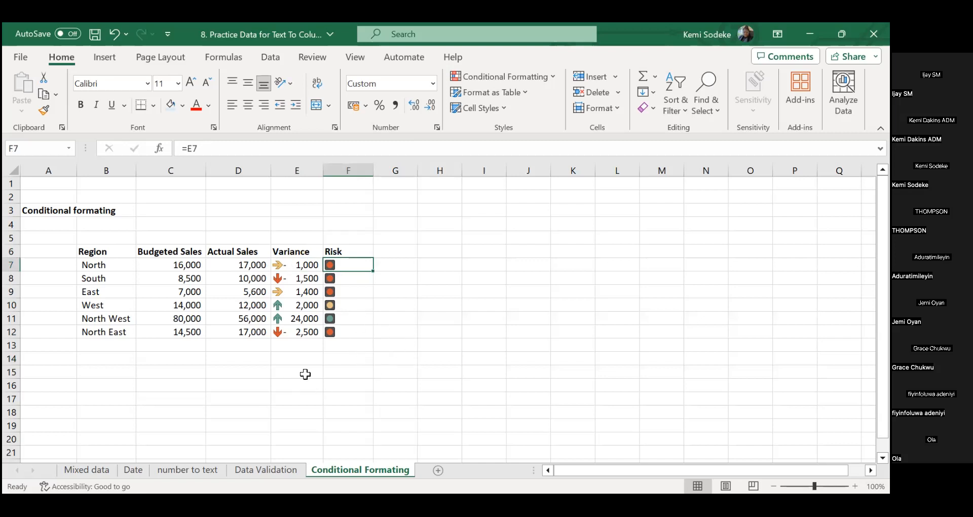
pyautogui.click(420, 358)
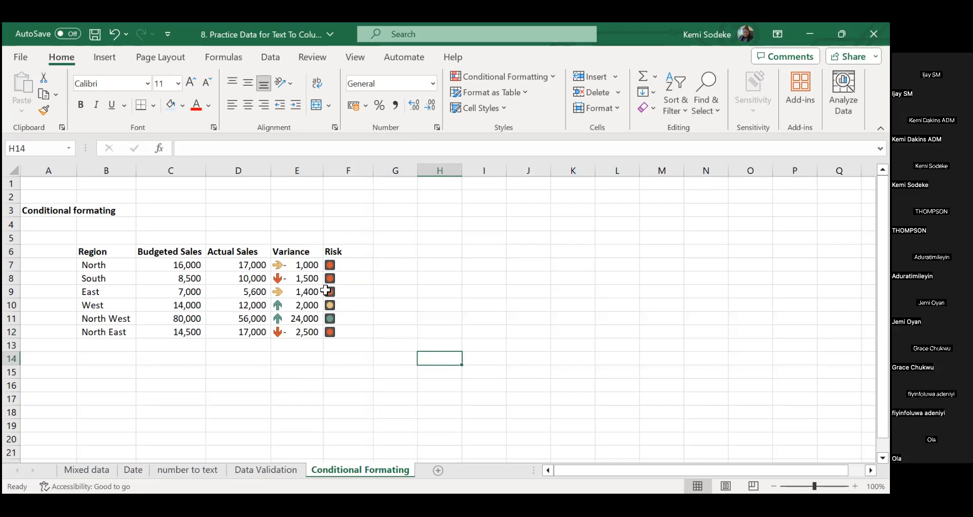
# Step: Set the South region's Actual Sales in D8 to 25000 and check the Variance formula in E8
pyautogui.click(250, 278)
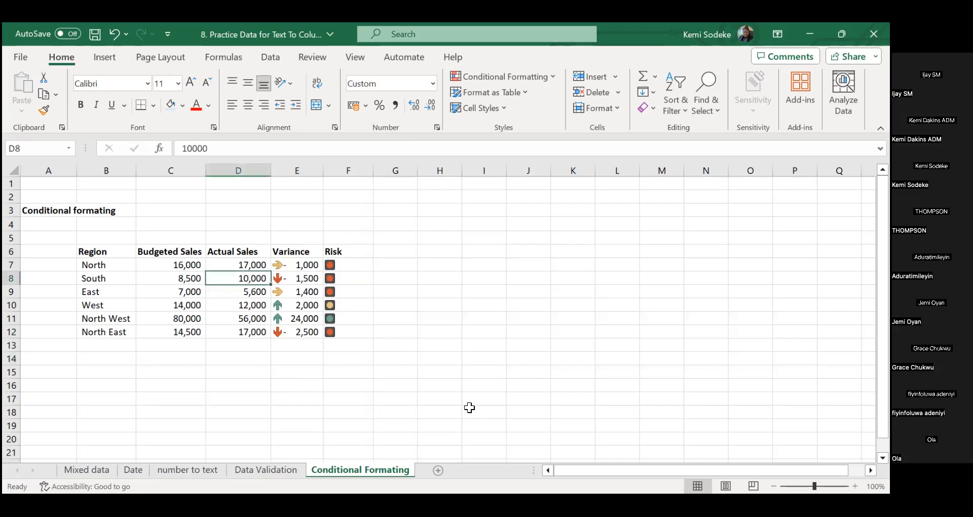
pyautogui.write('25000')
pyautogui.press('Return')
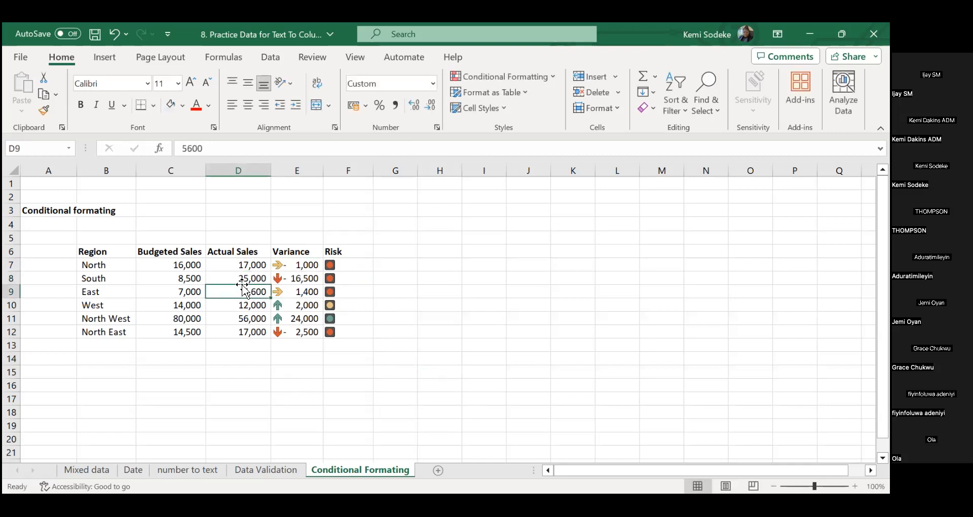
pyautogui.click(280, 278)
pyautogui.click(223, 149)
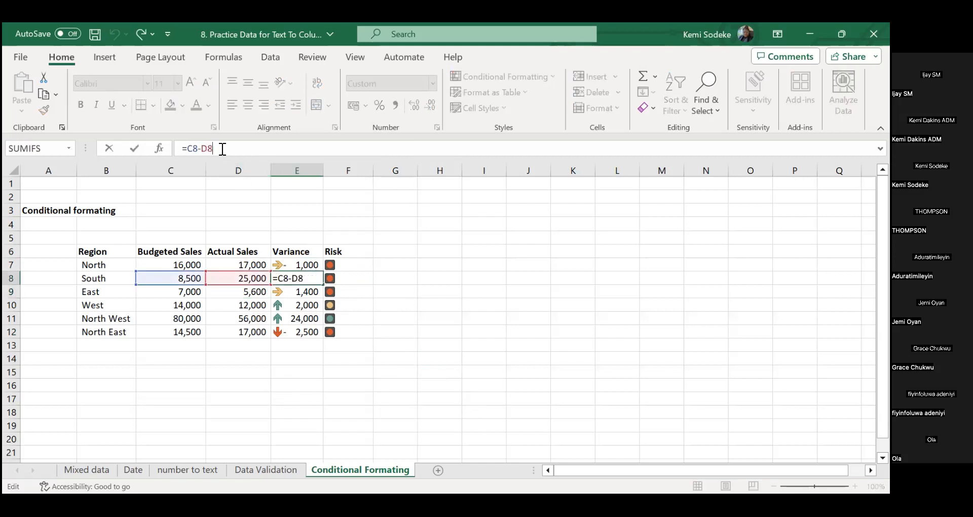
pyautogui.click(245, 331)
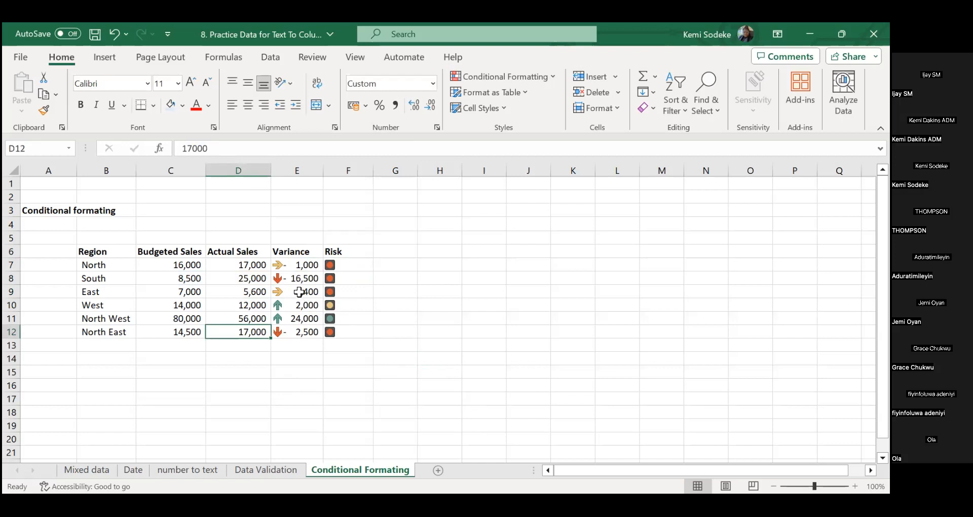
pyautogui.click(283, 278)
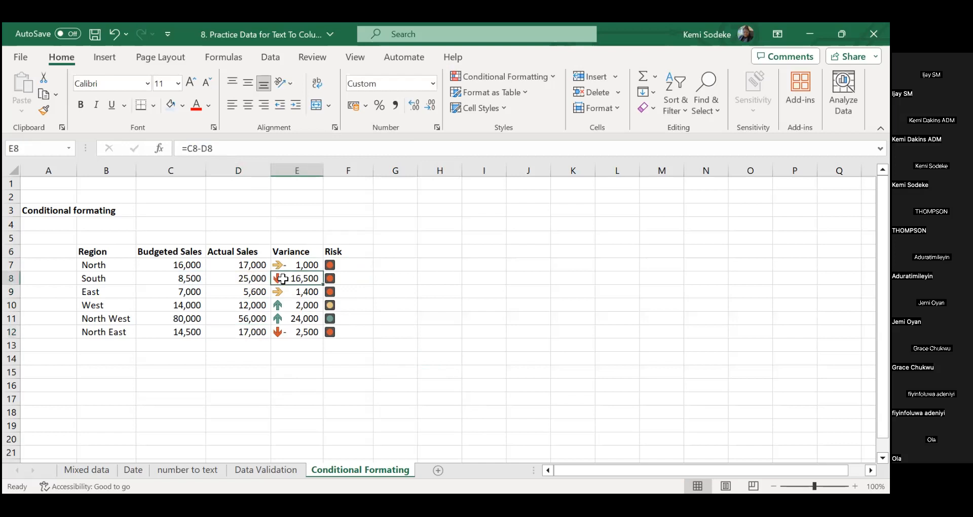
pyautogui.click(293, 267)
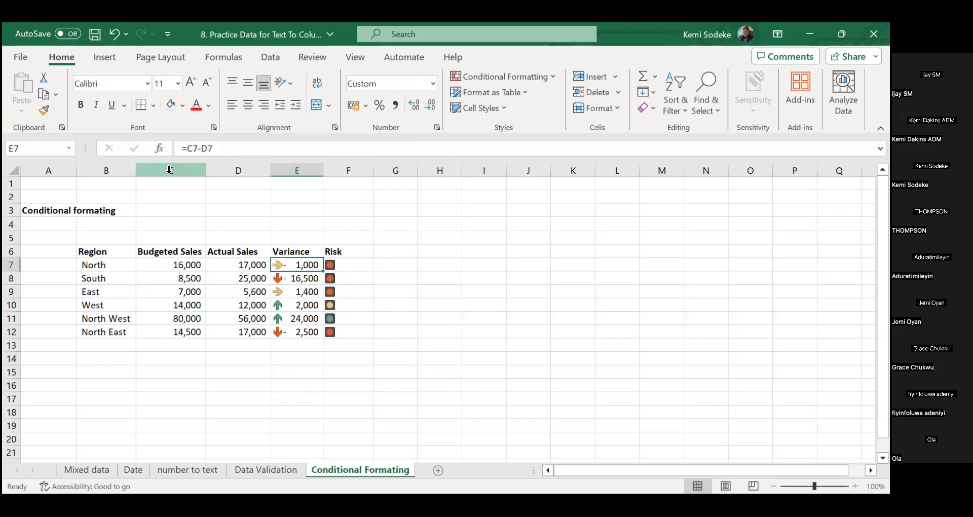
pyautogui.press('F2')
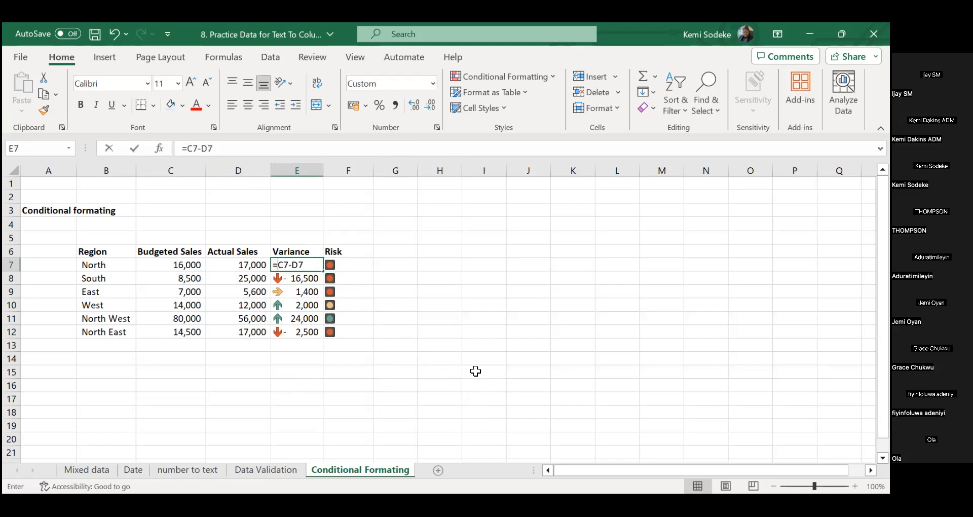
pyautogui.press('BackSpace')
pyautogui.press('BackSpace')
pyautogui.press('BackSpace')
pyautogui.press('BackSpace')
pyautogui.press('BackSpace')
pyautogui.click(217, 265)
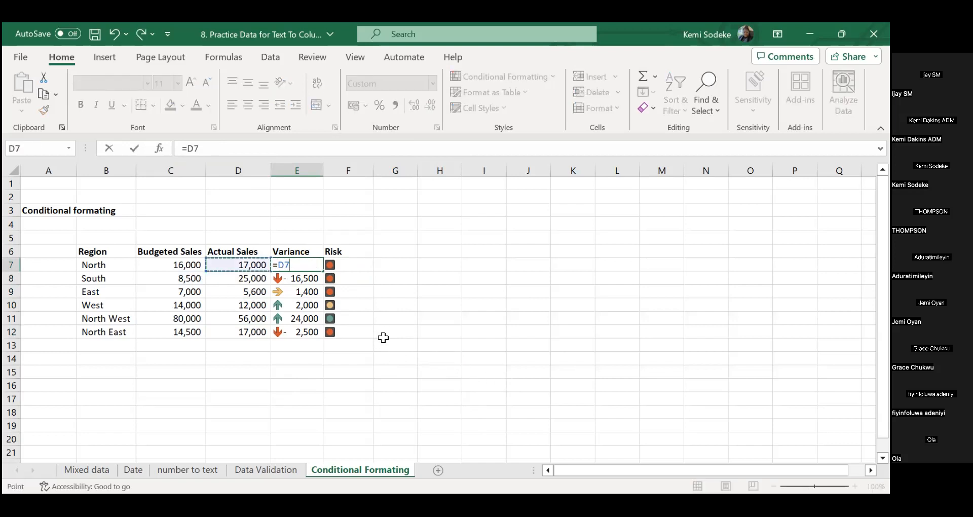
pyautogui.press('Escape')
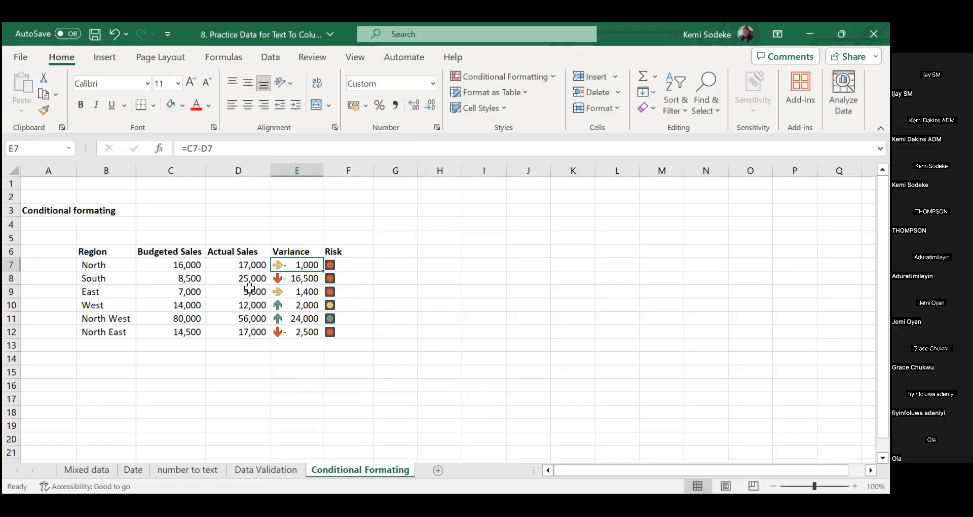
pyautogui.click(160, 263)
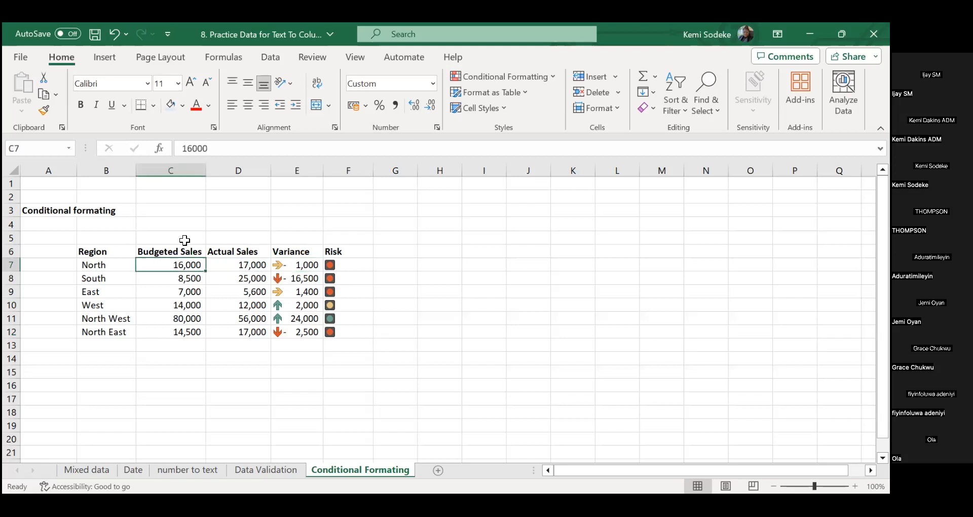
pyautogui.click(182, 148)
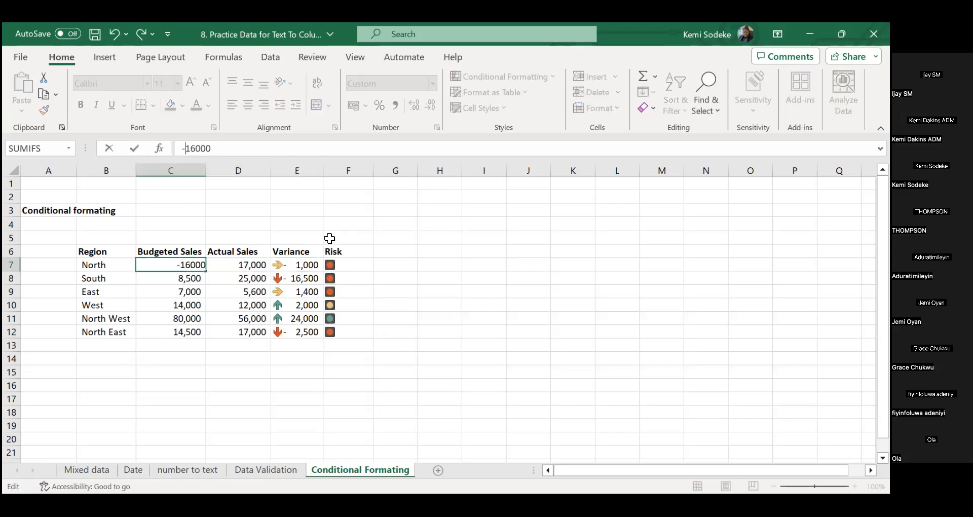
pyautogui.hotkey('ctrl', 'Return')
pyautogui.click(387, 304)
# Step: Replace "Budgeted" with "Expenditure" in the C6 heading and widen column C to fit the heading
pyautogui.click(178, 252)
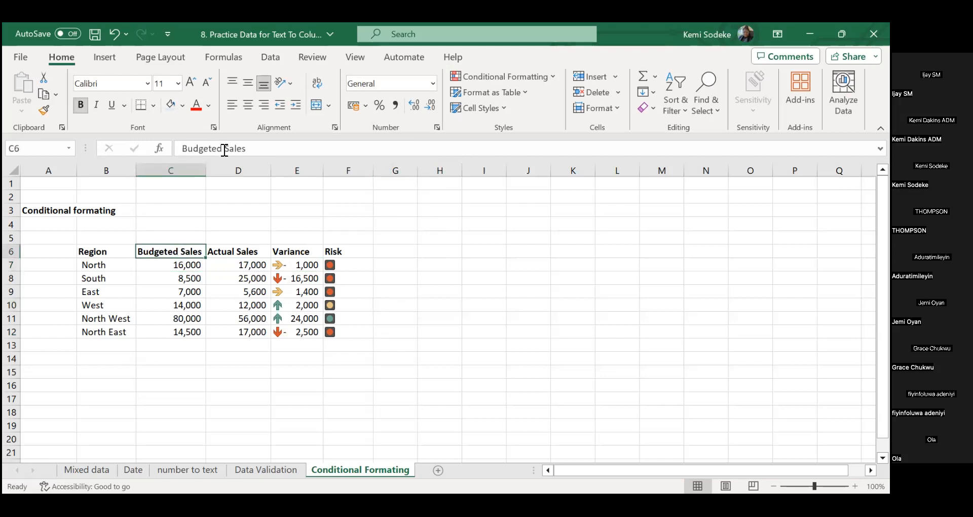
pyautogui.moveTo(224, 149); pyautogui.dragTo(128, 146)
pyautogui.write('Expe')
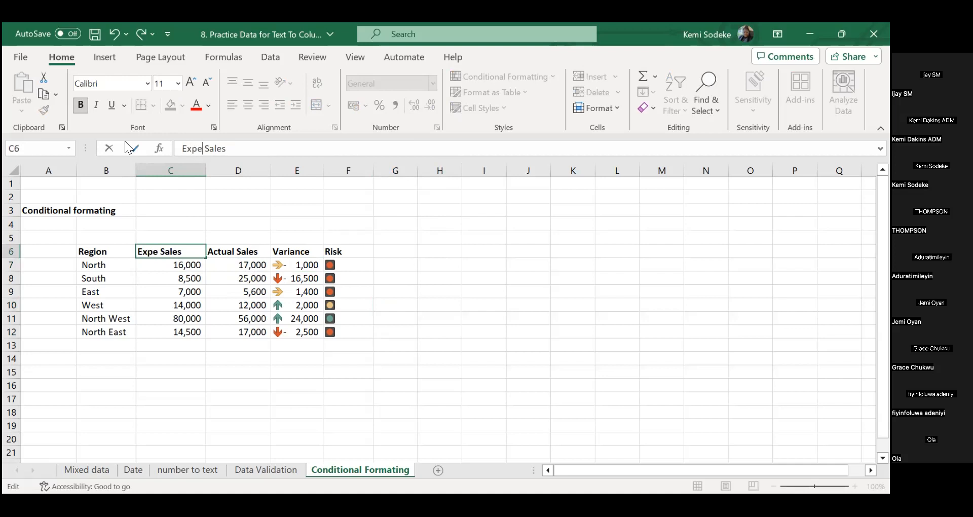
pyautogui.write('nditure')
pyautogui.press('Return')
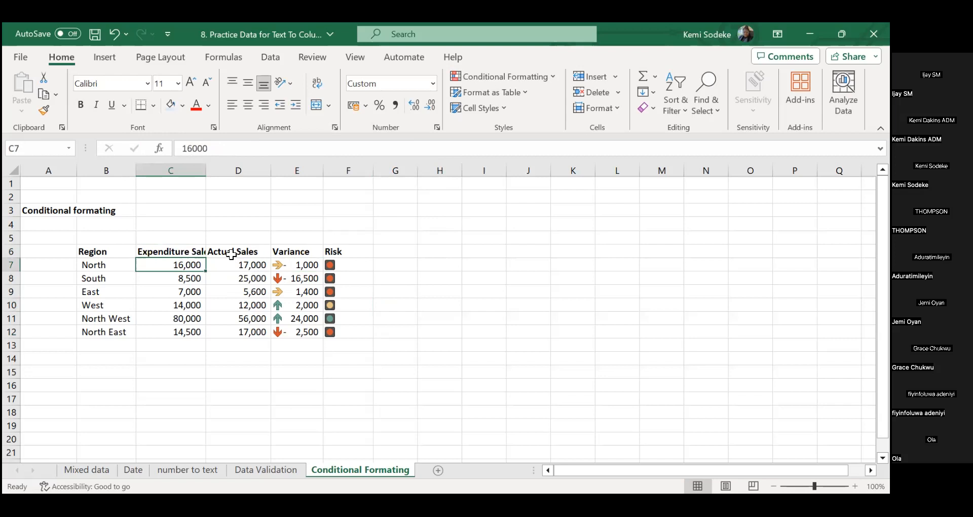
pyautogui.click(231, 255)
pyautogui.moveTo(205, 170); pyautogui.dragTo(236, 171)
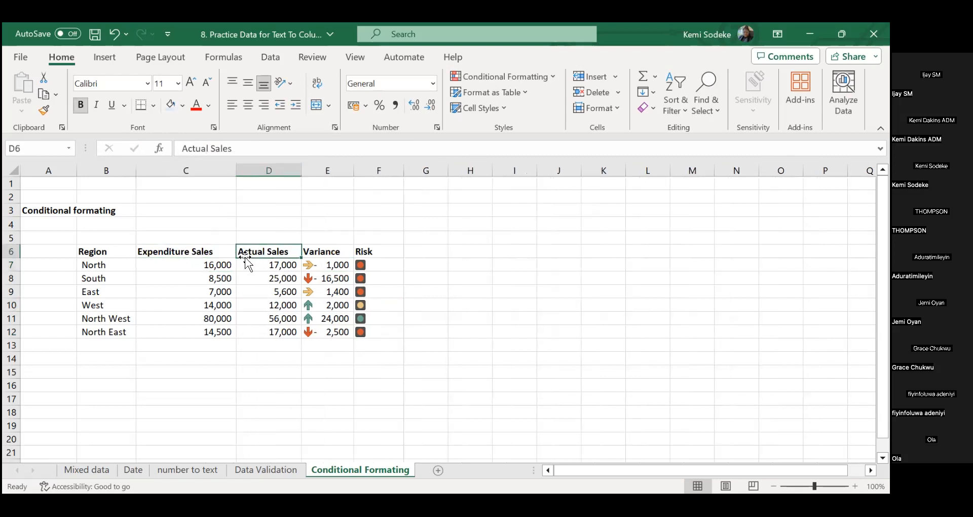
# Step: Change the heading in C6 to "Expenditure -Budget"
pyautogui.doubleClick(213, 254)
pyautogui.press('BackSpace')
pyautogui.press('BackSpace')
pyautogui.press('BackSpace')
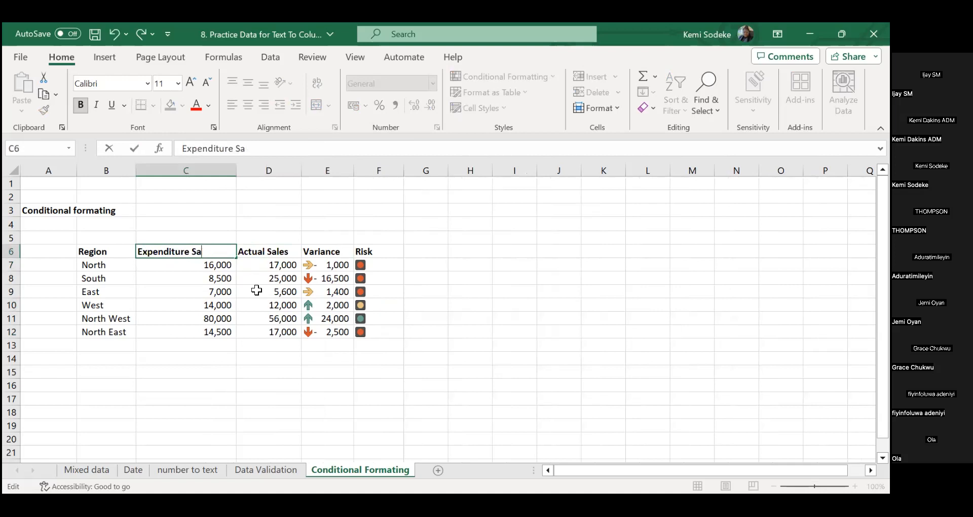
pyautogui.write('-Budget')
pyautogui.press('Return')
# Step: Change the heading in D6 to "Actual Expenditure" and widen column D to fit it
pyautogui.click(273, 251)
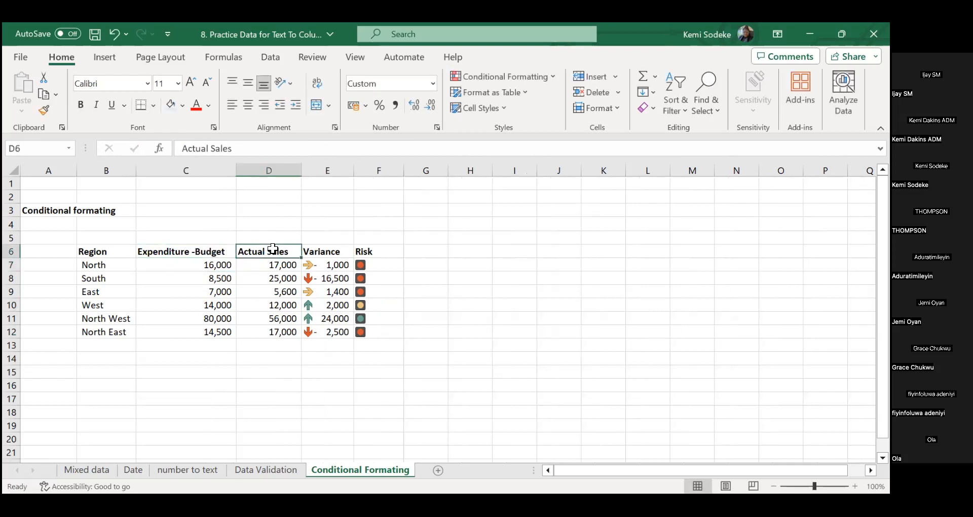
pyautogui.doubleClick(212, 148)
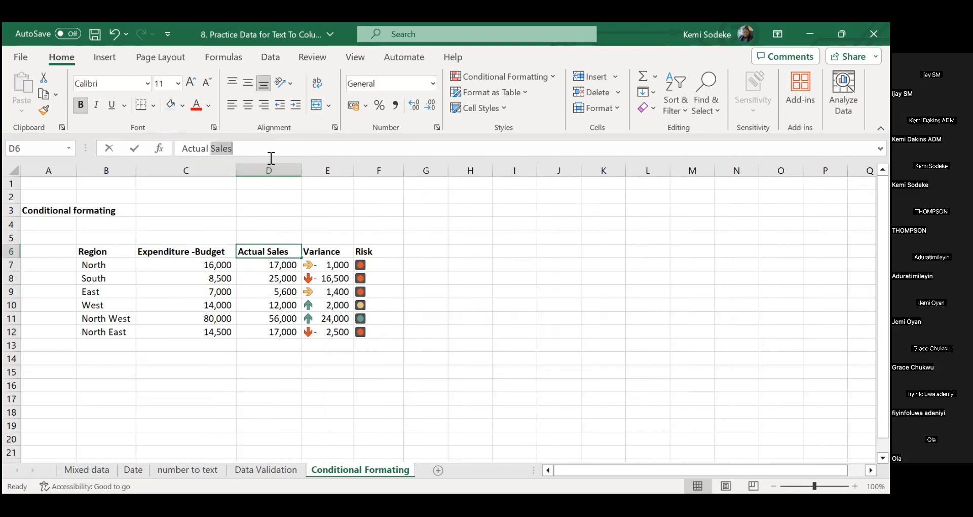
pyautogui.write('Expenditure')
pyautogui.press('Return')
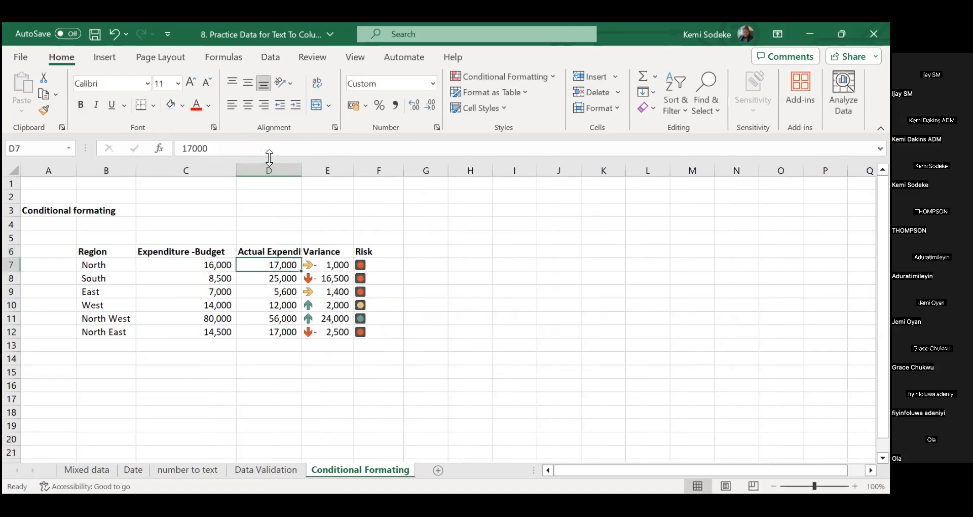
pyautogui.click(267, 252)
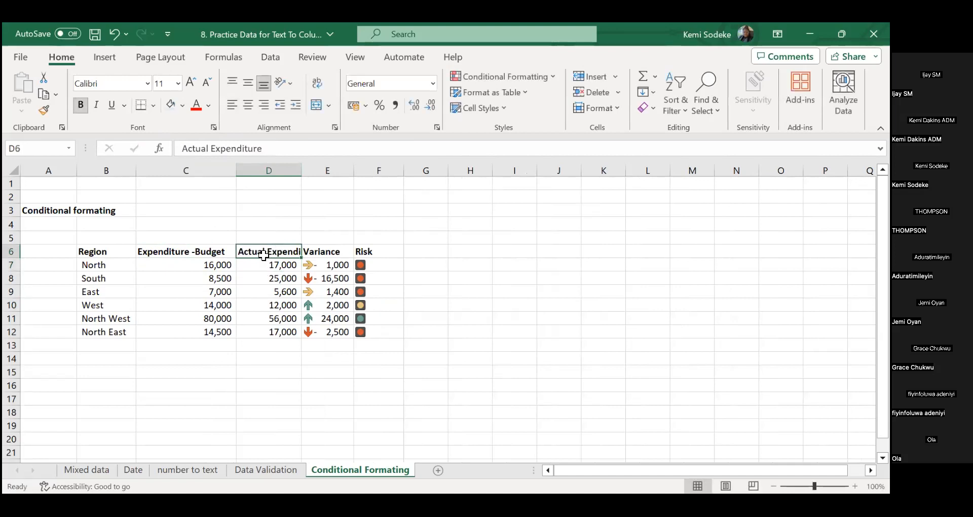
pyautogui.moveTo(301, 170); pyautogui.dragTo(334, 170)
# Step: Examine the North region's budget, actual, Variance and Risk cells, along with the South Variance and North West actual expenditure
pyautogui.click(214, 268)
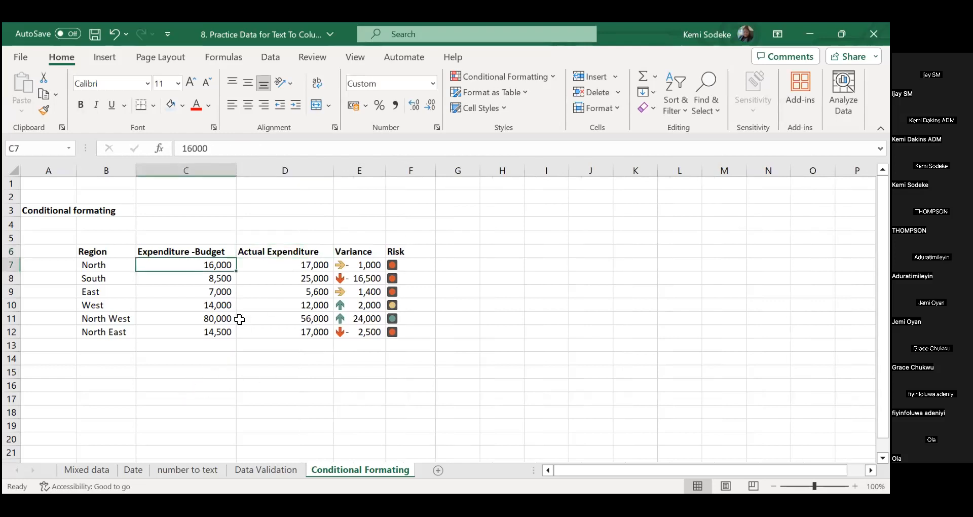
pyautogui.click(365, 266)
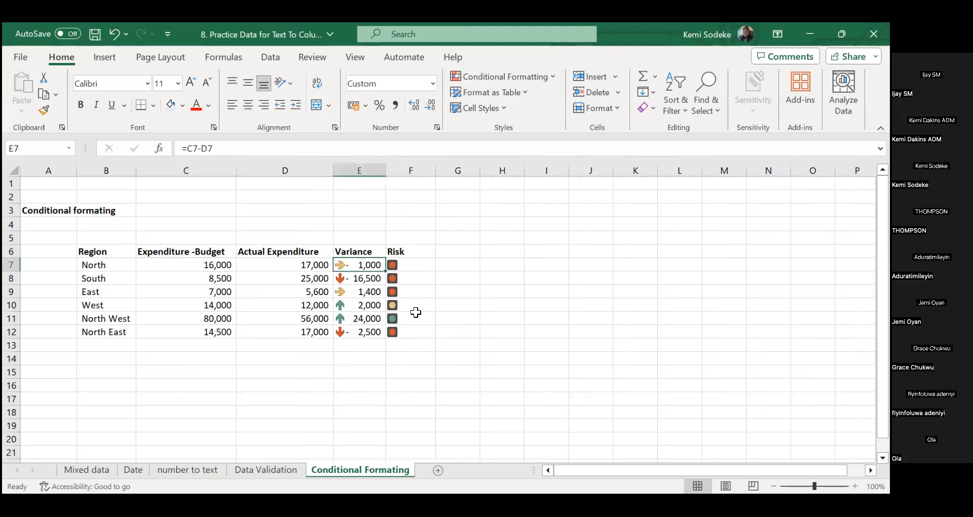
pyautogui.moveTo(438, 307); pyautogui.dragTo(442, 323)
pyautogui.click(358, 278)
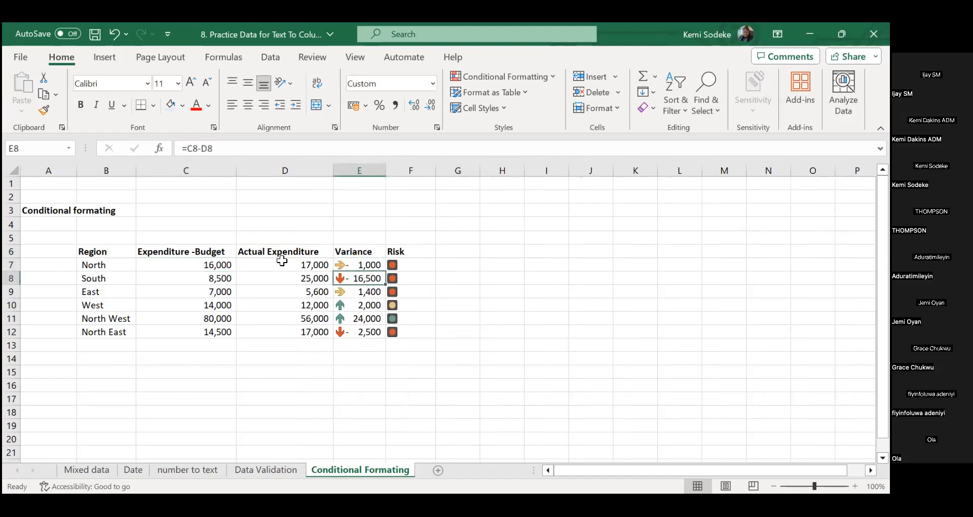
pyautogui.click(303, 264)
pyautogui.click(204, 264)
pyautogui.click(361, 266)
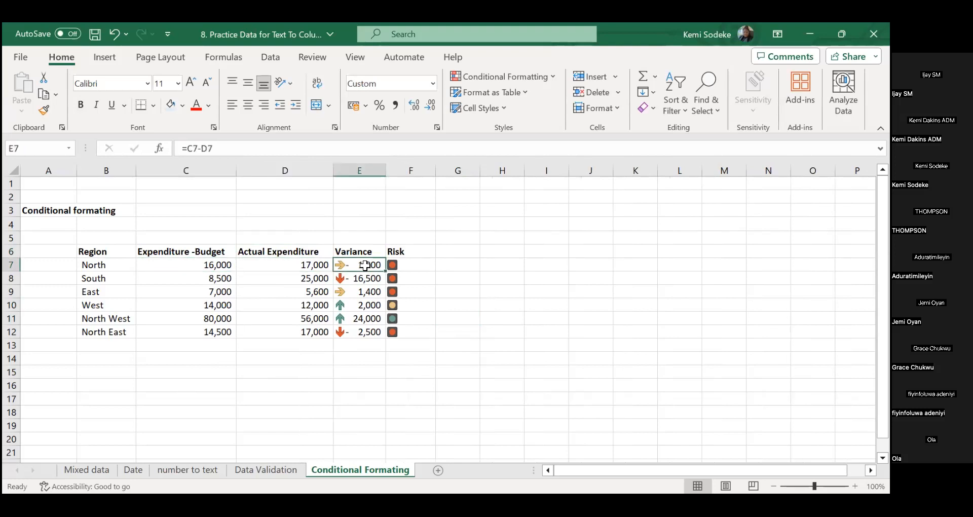
pyautogui.click(411, 264)
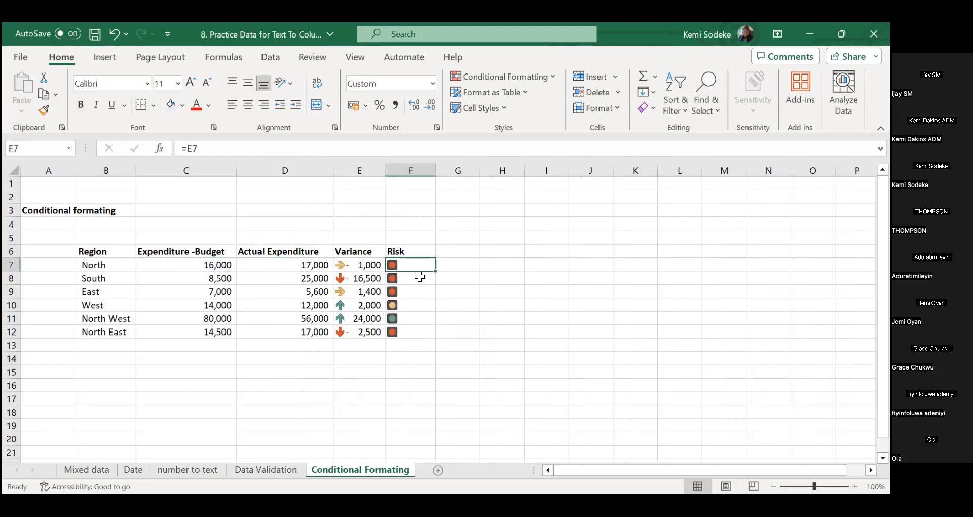
pyautogui.click(315, 323)
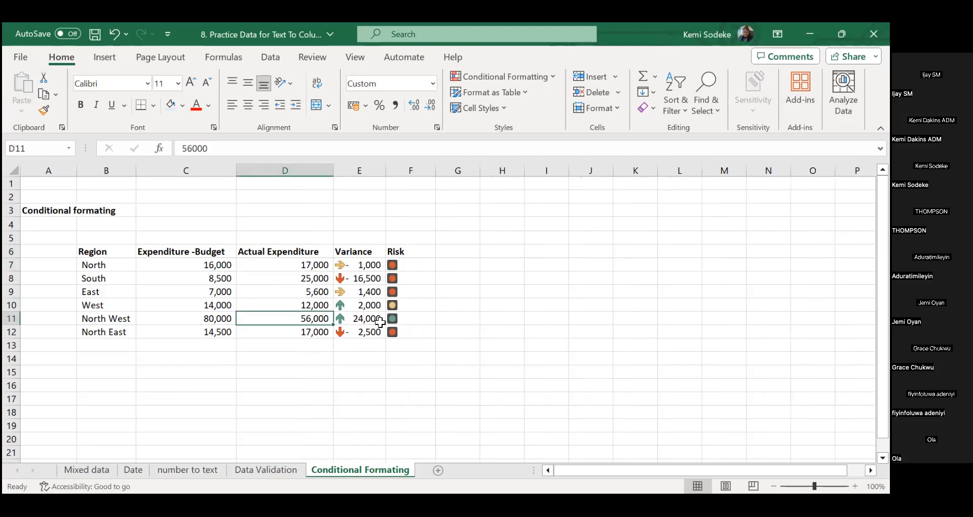
# Step: Set the South region's Actual Expenditure in D8 to 7000
pyautogui.click(303, 278)
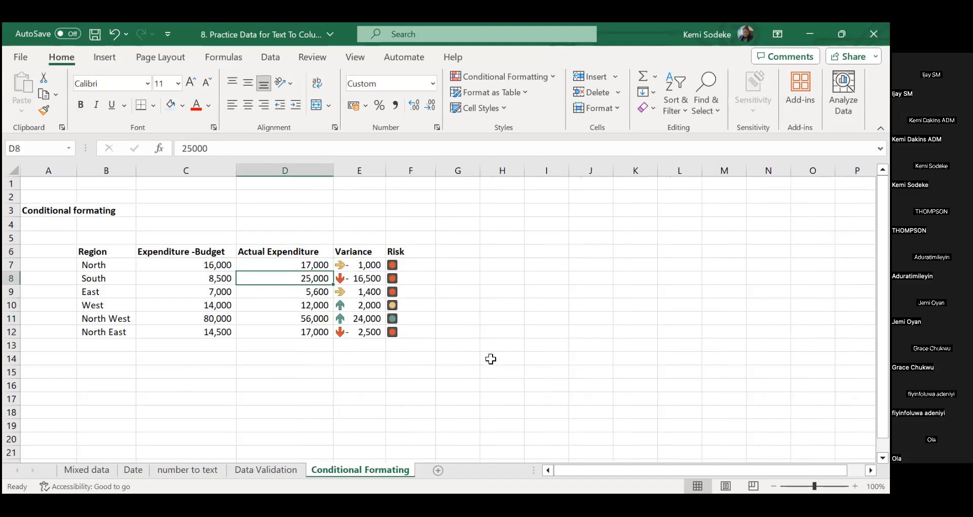
pyautogui.write('7')
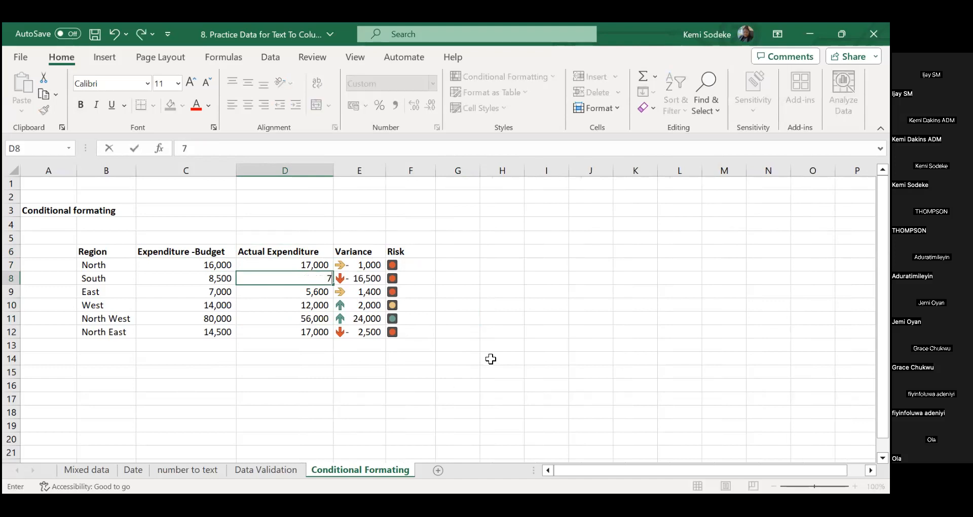
pyautogui.press('Return')
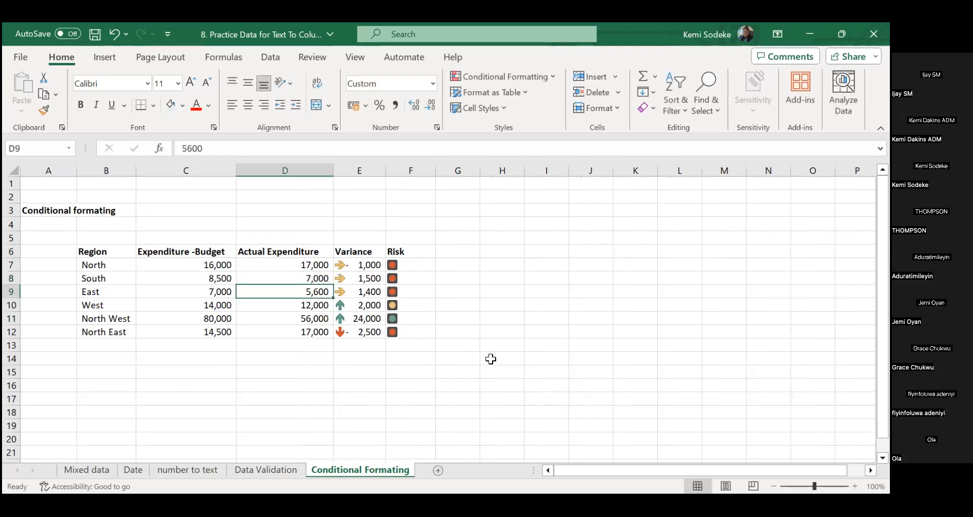
# Step: Set the South region's Actual Expenditure in D8 to 2000 and narrow column D slightly
pyautogui.click(315, 277)
pyautogui.write('2,0')
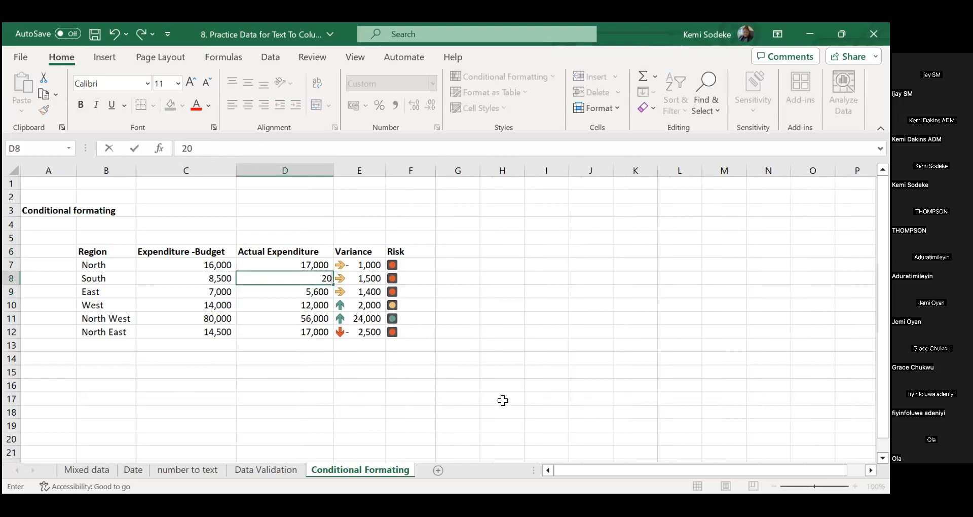
pyautogui.write('00')
pyautogui.press('Return')
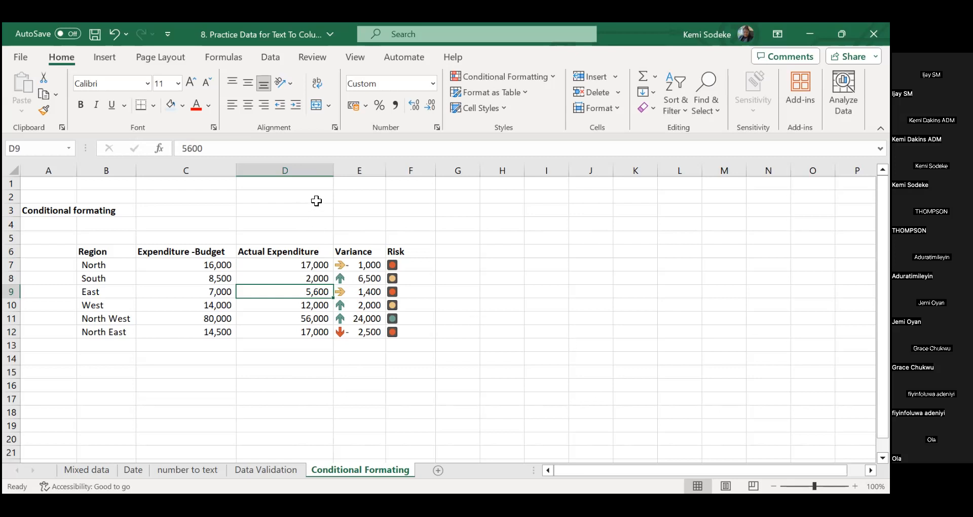
pyautogui.moveTo(332, 171); pyautogui.dragTo(327, 171)
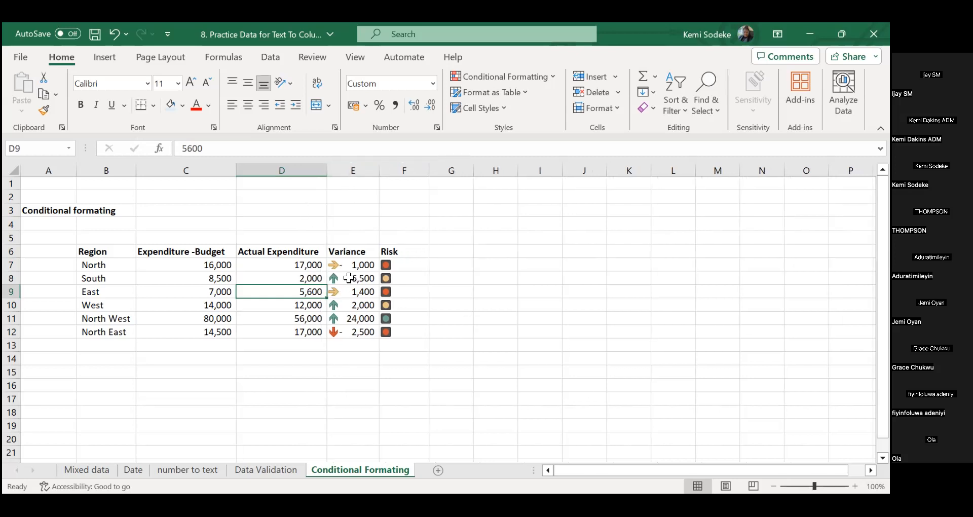
pyautogui.moveTo(412, 264); pyautogui.dragTo(422, 331)
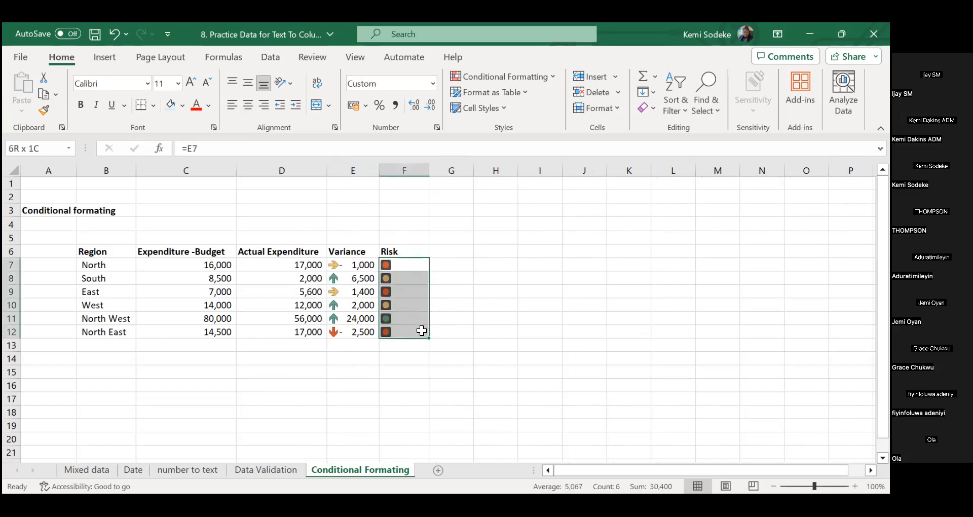
pyautogui.click(554, 78)
pyautogui.moveTo(521, 217)
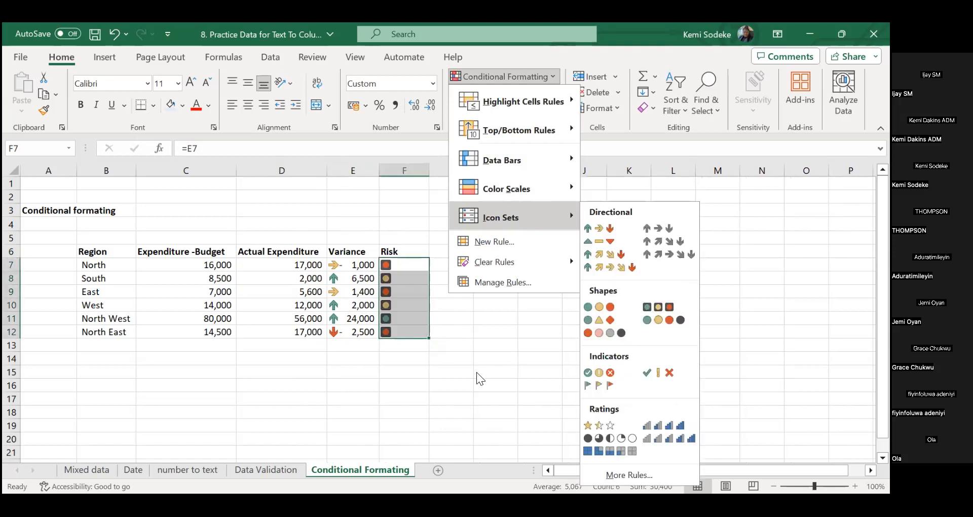
pyautogui.click(410, 285)
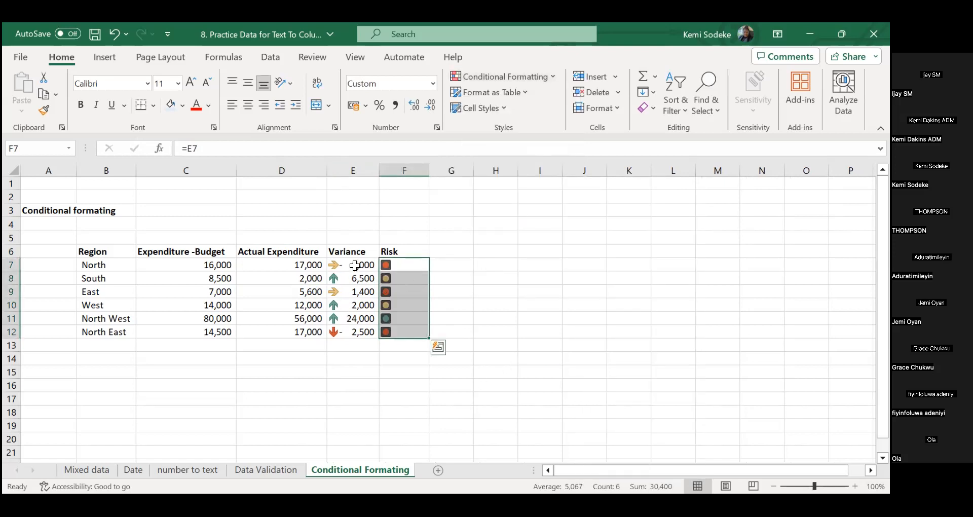
# Step: Apply the Red - Yellow - Green Color Scale to the Actual Expenditure values in D7:D12 and check individual cells
pyautogui.moveTo(298, 266); pyautogui.dragTo(304, 330)
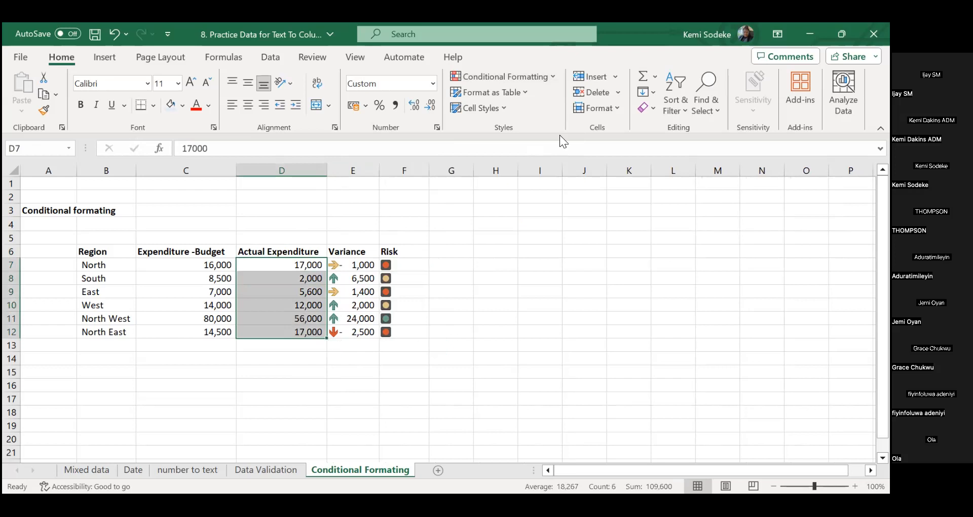
pyautogui.click(555, 77)
pyautogui.moveTo(540, 185)
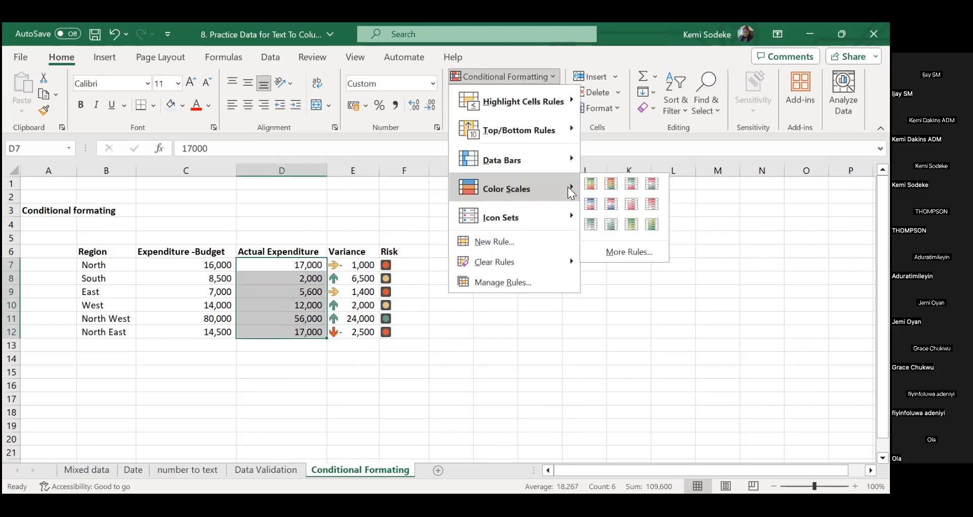
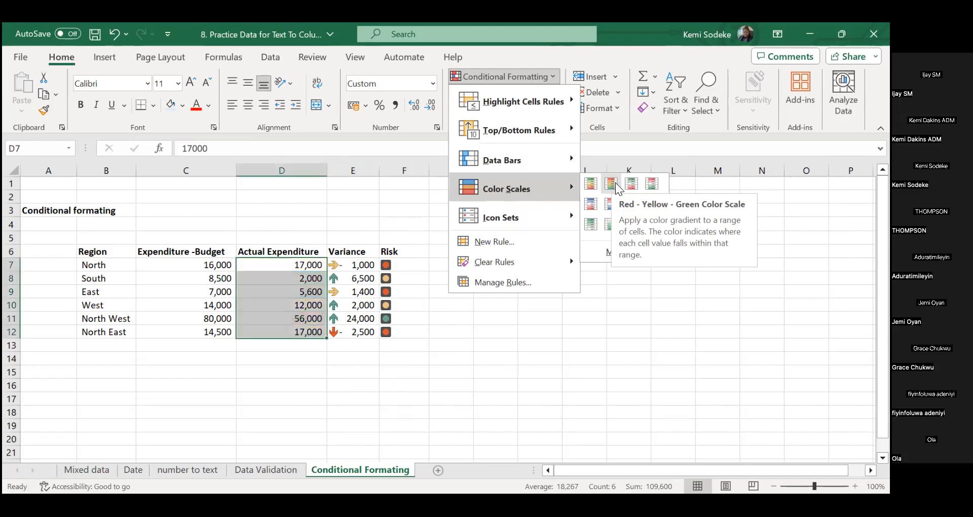
pyautogui.click(616, 185)
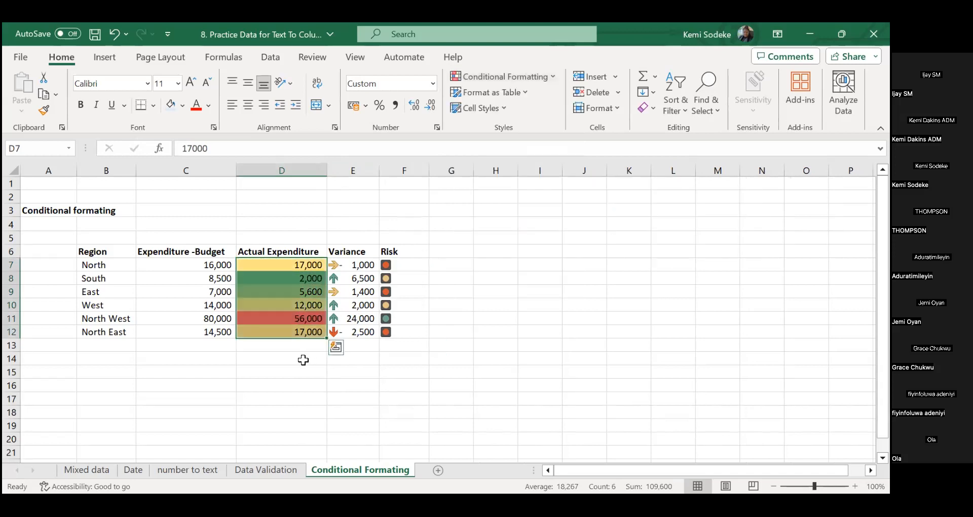
pyautogui.click(302, 358)
pyautogui.click(293, 319)
pyautogui.click(284, 264)
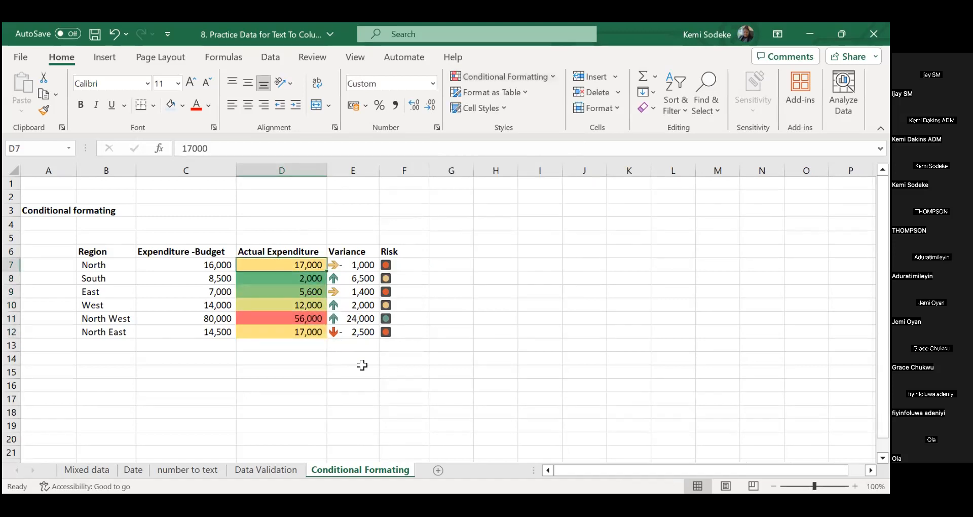
pyautogui.click(303, 278)
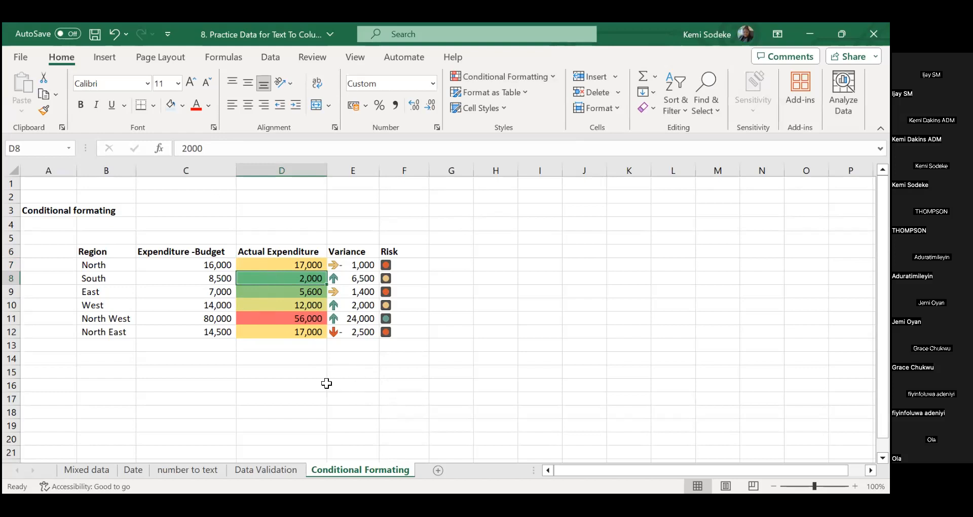
# Step: Enter test values 0 in D13 and 89000 in D14 below the Actual Expenditure column
pyautogui.click(280, 347)
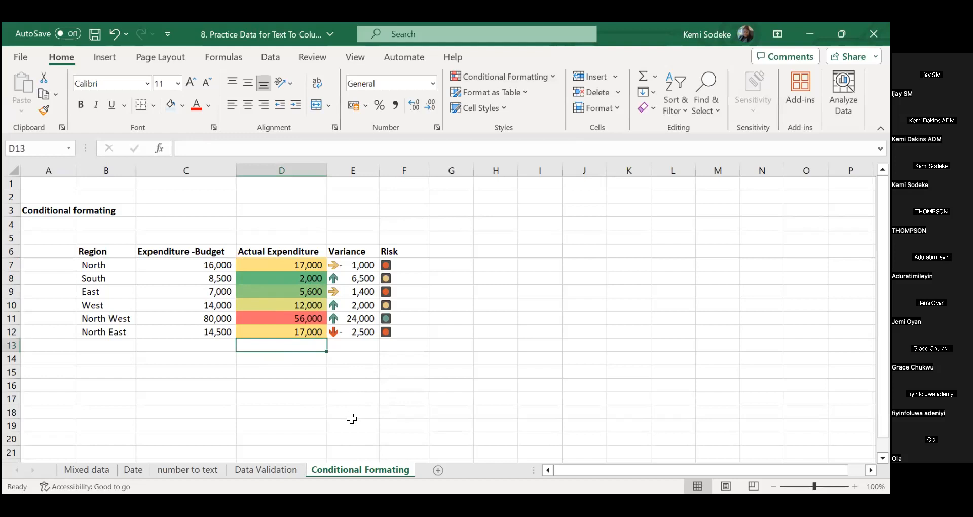
pyautogui.write('0')
pyautogui.press('Return')
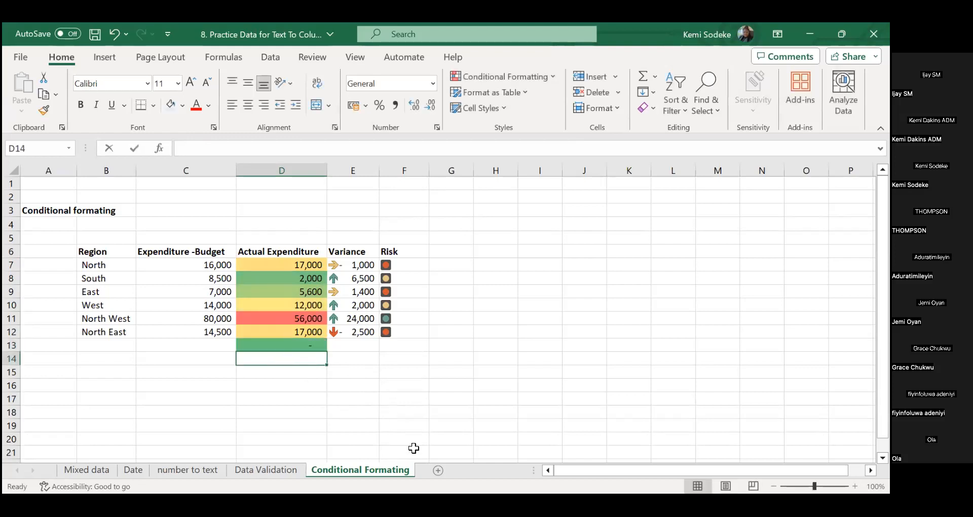
pyautogui.write('89000')
pyautogui.press('Return')
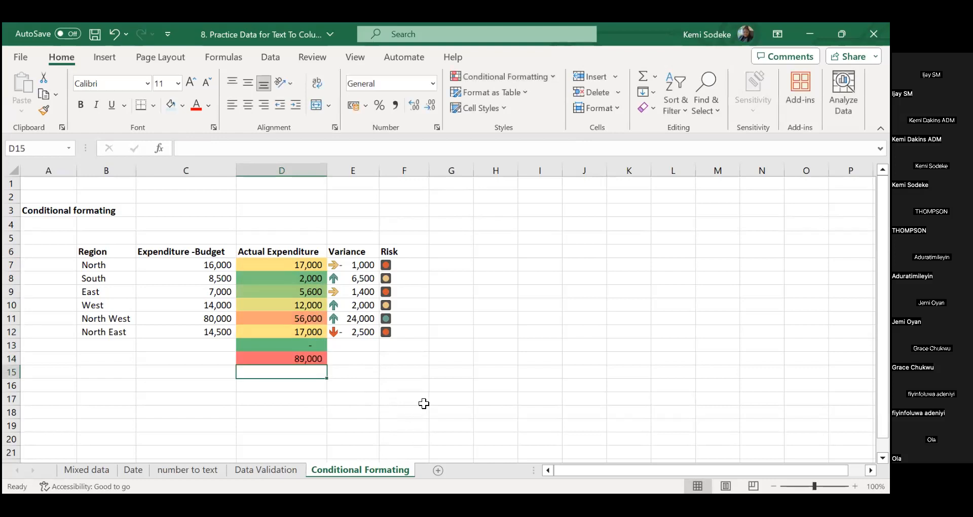
pyautogui.click(298, 318)
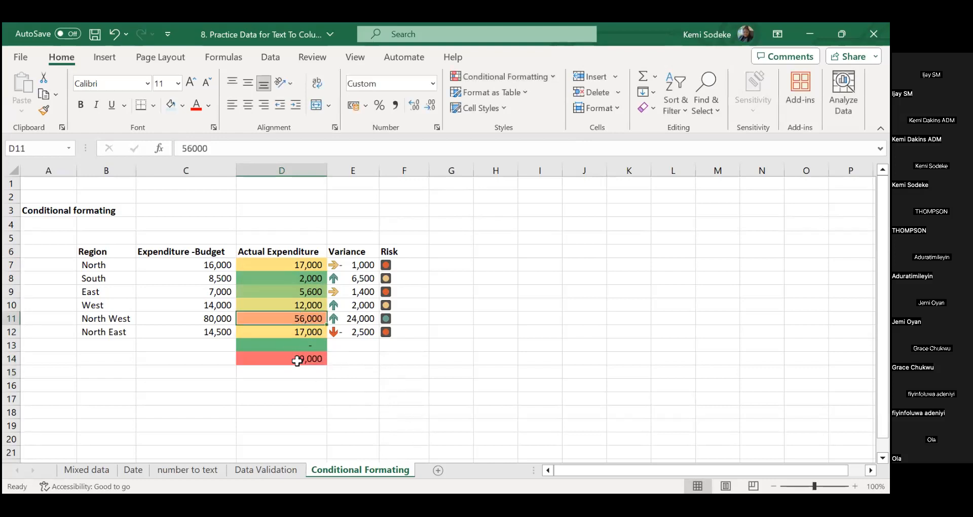
# Step: Undo the 89000 entry and enter 1,000,000 in D14 instead
pyautogui.click(114, 34)
pyautogui.click(280, 318)
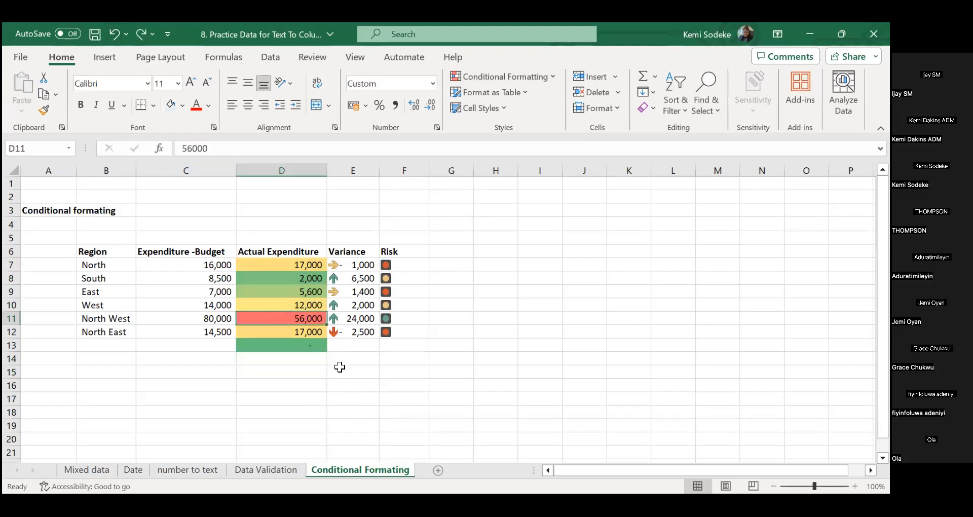
pyautogui.click(287, 358)
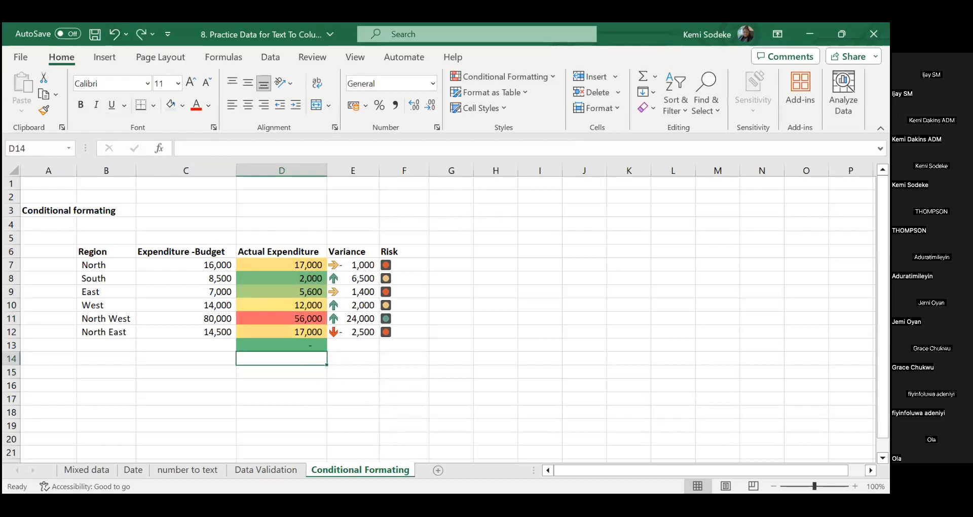
pyautogui.write('1,00')
pyautogui.write('0,000')
pyautogui.press('Return')
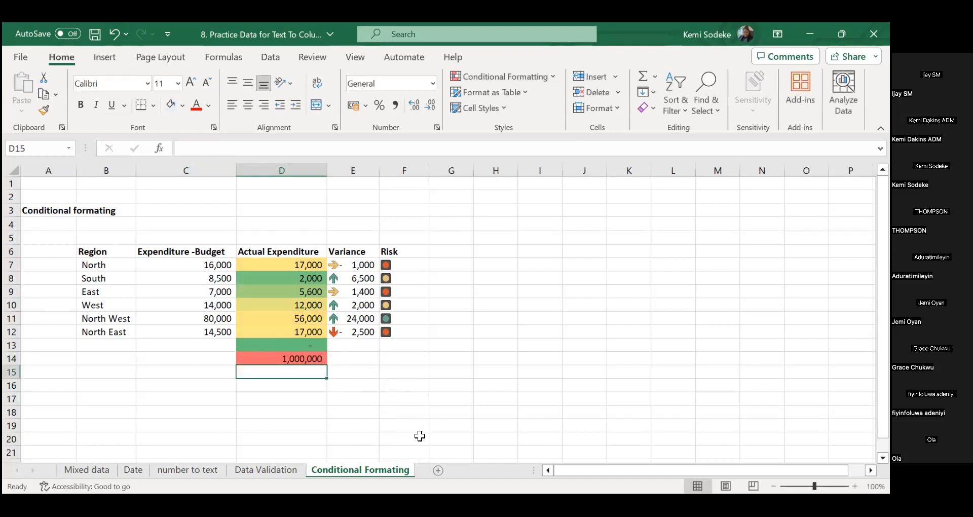
# Step: Change the test value in D14 to 100000 by removing one zero
pyautogui.click(306, 358)
pyautogui.click(231, 147)
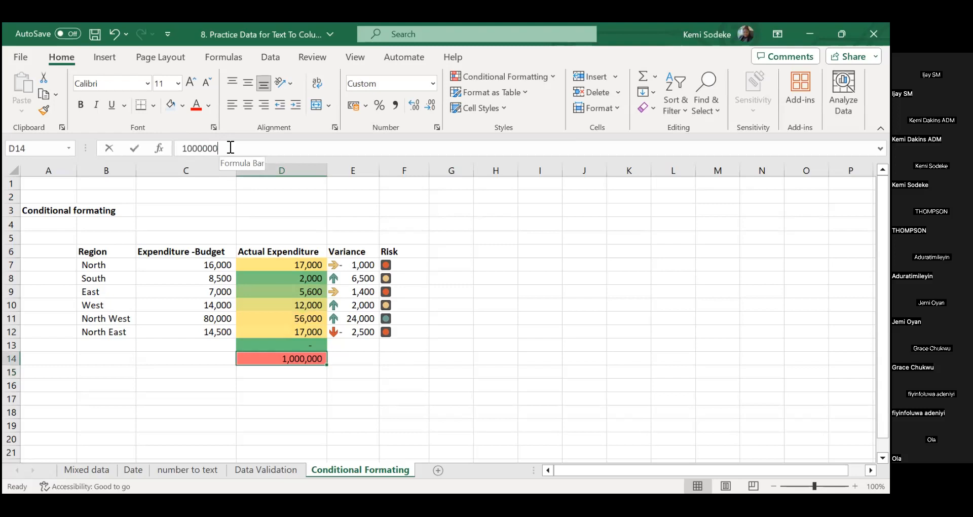
pyautogui.press('BackSpace')
pyautogui.press('Return')
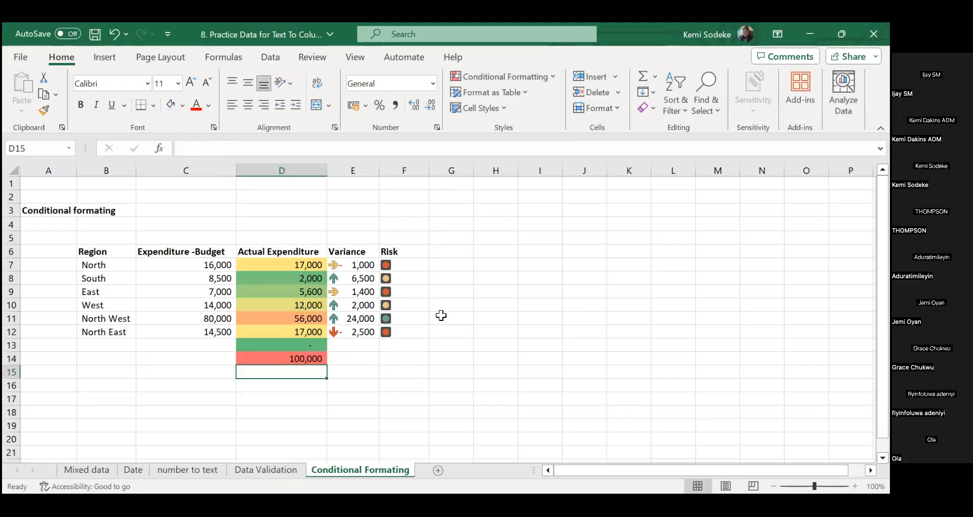
pyautogui.scroll(-2, 299, 431)
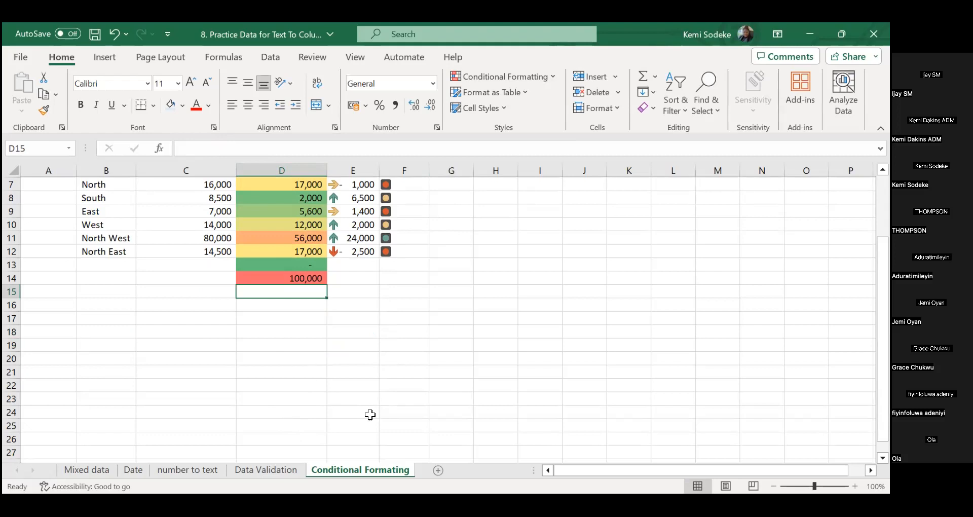
pyautogui.scroll(2, 370, 415)
# Step: Open the graded colour scale rule for D7:D14 for editing, keeping the 3-Color Scale format style
pyautogui.moveTo(311, 264); pyautogui.dragTo(314, 358)
pyautogui.click(554, 75)
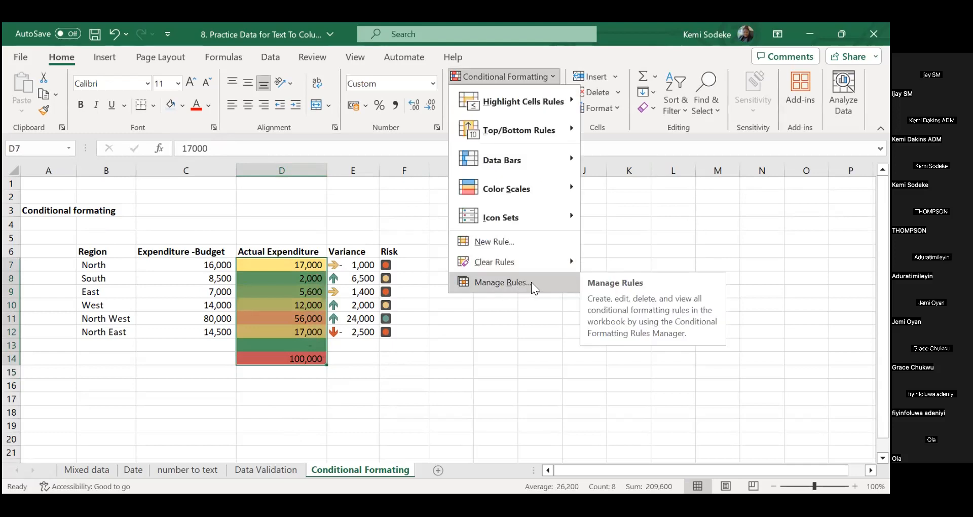
pyautogui.click(513, 282)
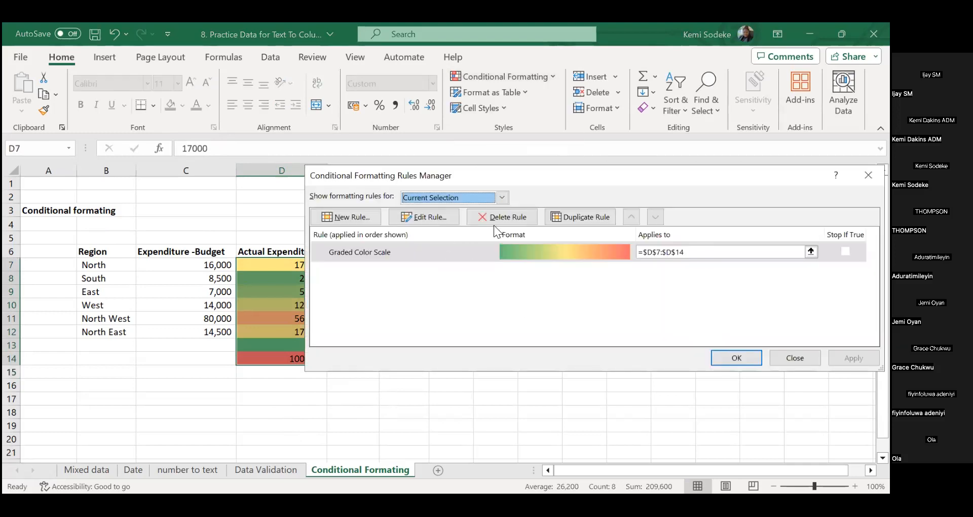
pyautogui.click(444, 219)
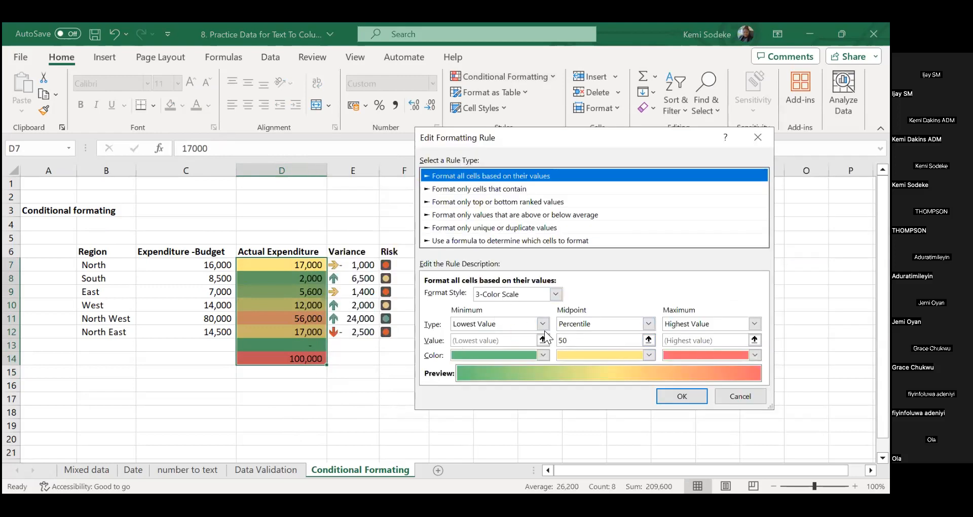
pyautogui.click(555, 295)
pyautogui.click(586, 295)
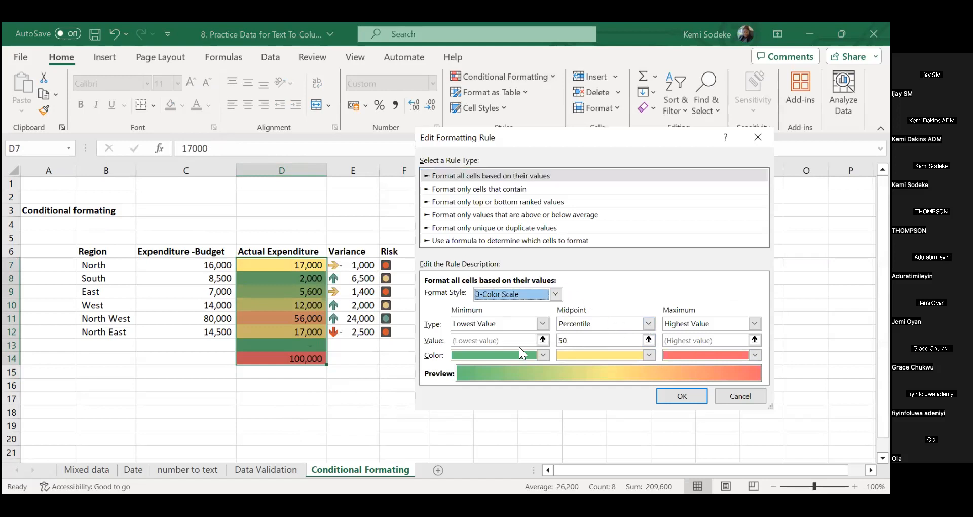
# Step: Try Number as the colour scale's minimum type and restore Lowest Value
pyautogui.click(542, 324)
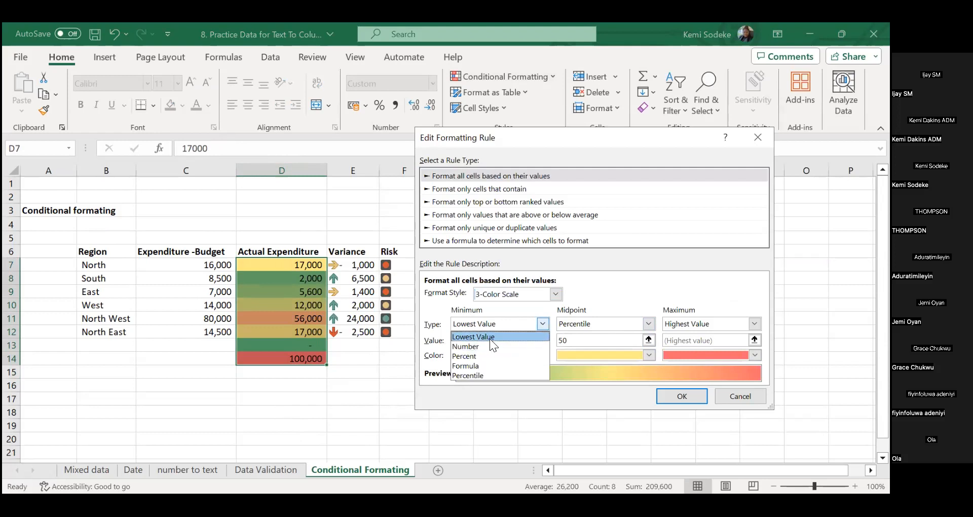
pyautogui.click(491, 335)
pyautogui.click(541, 324)
pyautogui.click(497, 347)
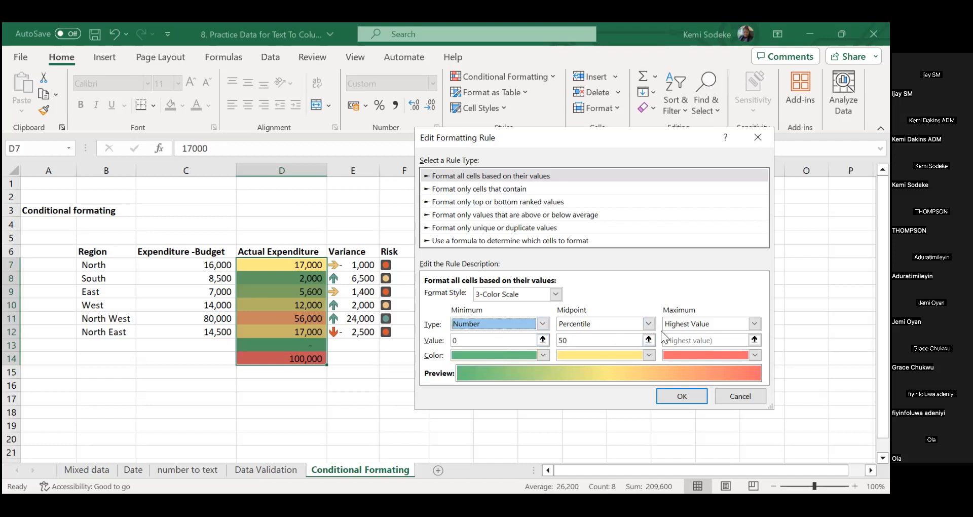
pyautogui.click(541, 324)
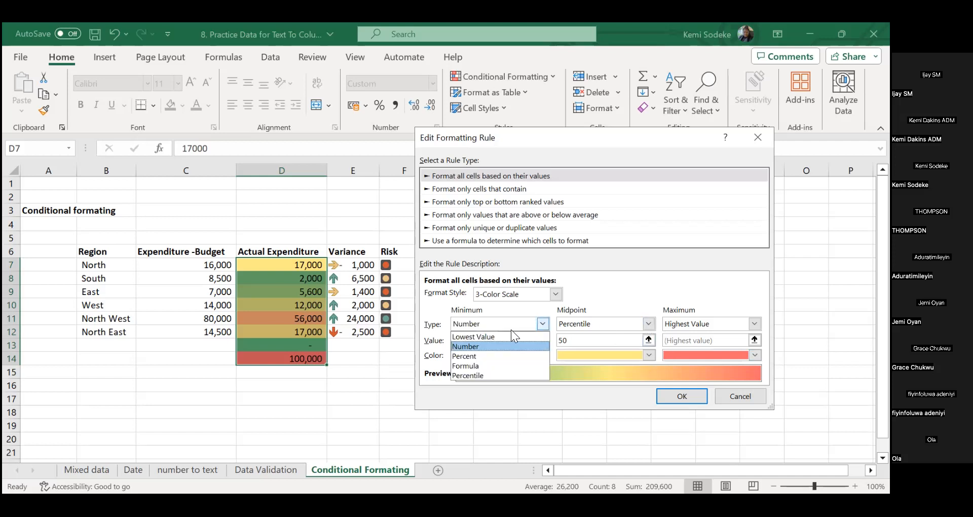
pyautogui.click(497, 333)
# Step: Set the scale's minimum colour to red and maximum colour to dark green, and apply the edited rule
pyautogui.click(543, 355)
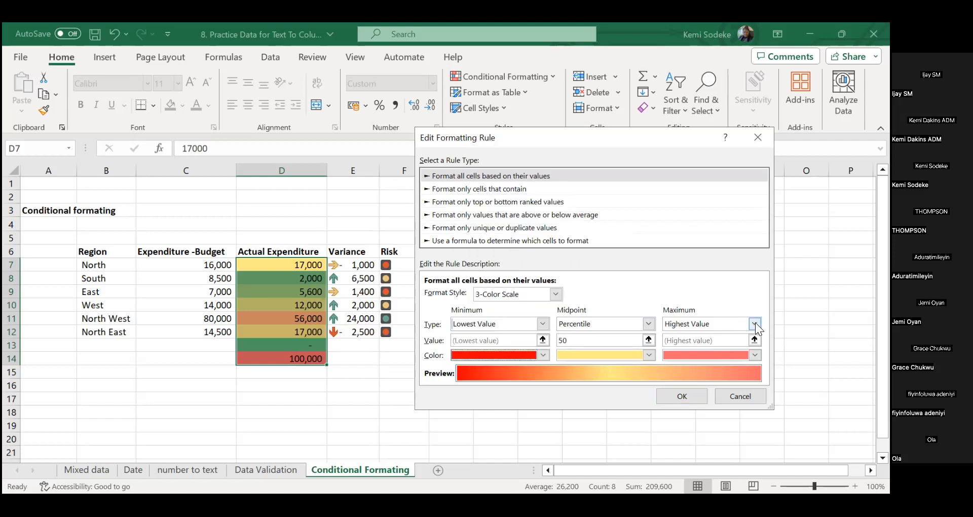
pyautogui.click(754, 355)
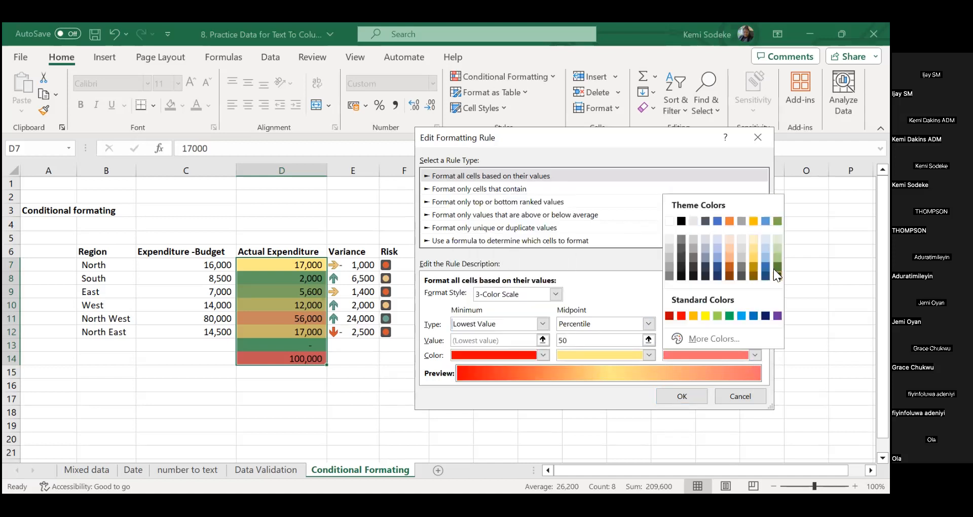
pyautogui.click(777, 267)
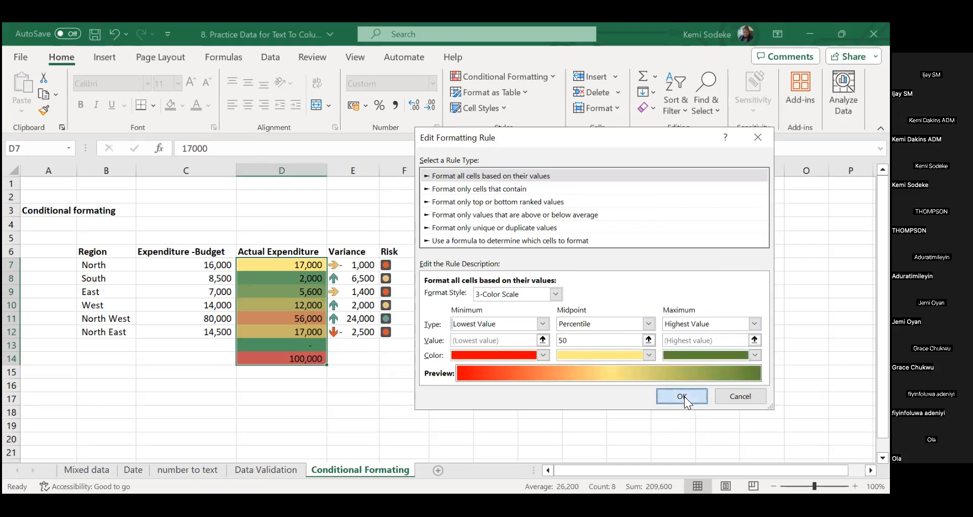
pyautogui.click(683, 396)
pyautogui.click(854, 358)
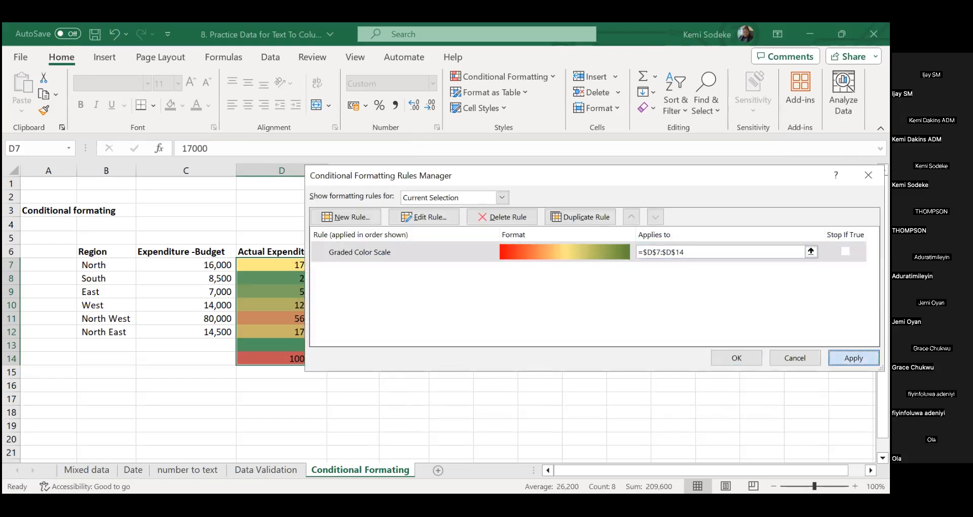
pyautogui.click(730, 355)
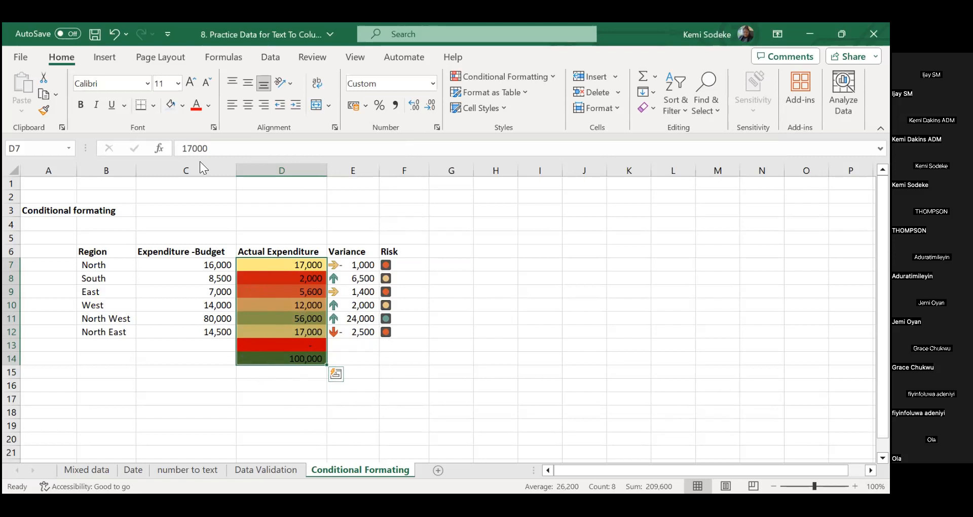
# Step: Undo the colour scale rule edit and the test entries in D14 and D13
pyautogui.click(114, 34)
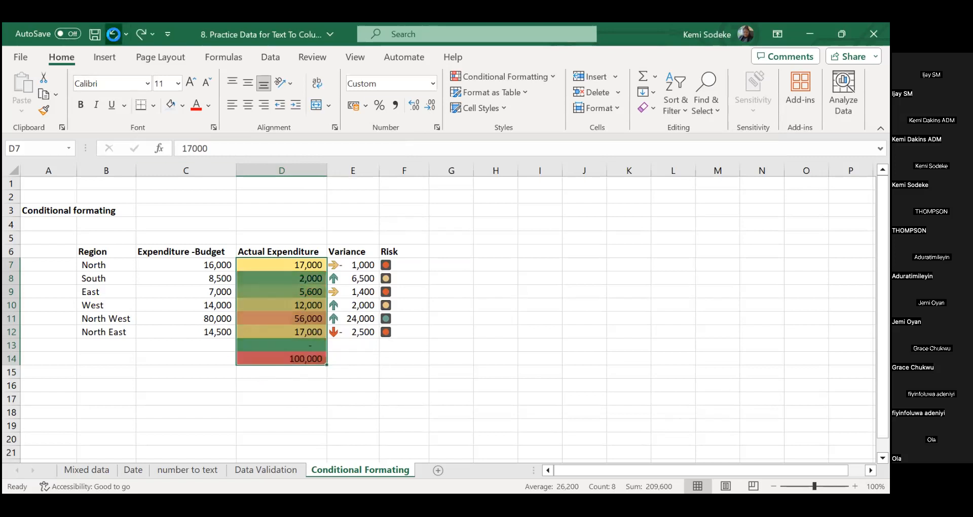
pyautogui.click(114, 35)
pyautogui.click(114, 33)
pyautogui.click(114, 34)
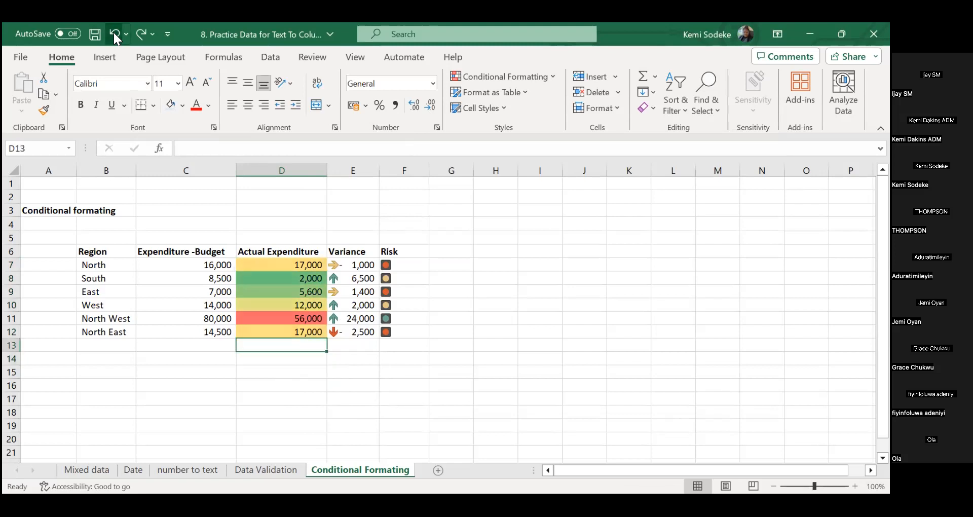
pyautogui.click(373, 385)
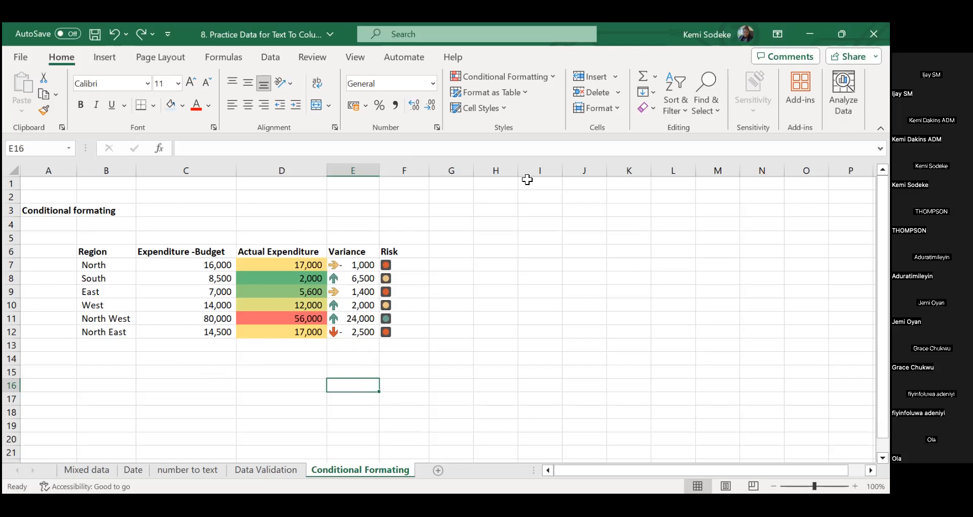
# Step: Enter the repeated region names North in B13 and South in B14 as test duplicates
pyautogui.click(458, 320)
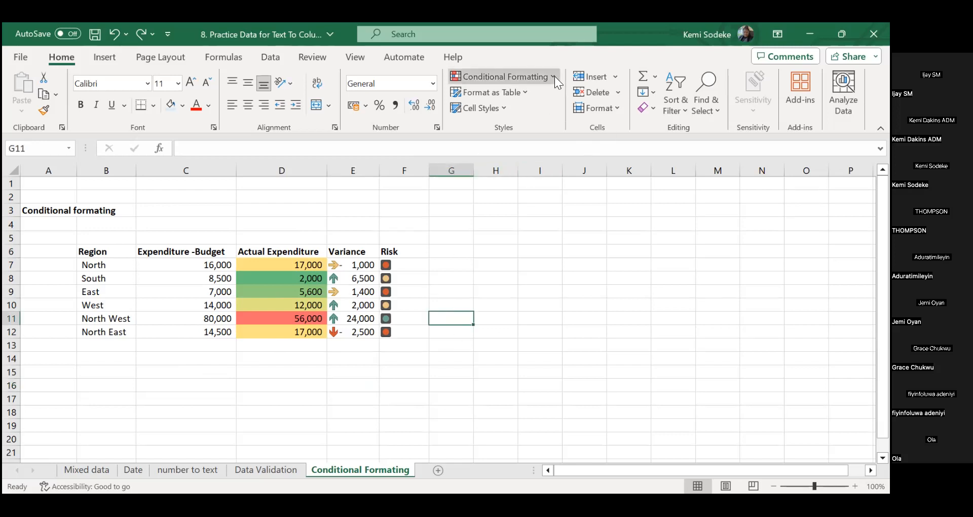
pyautogui.moveTo(532, 97)
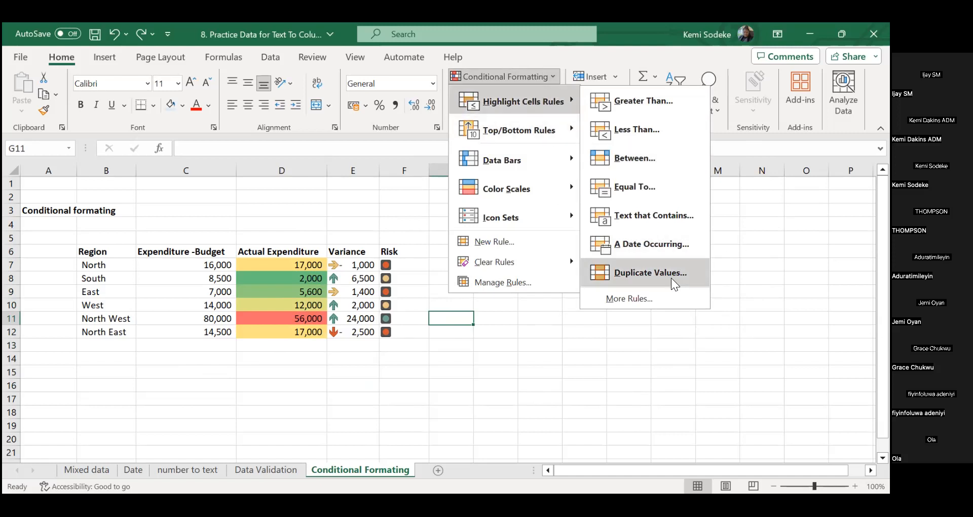
pyautogui.click(91, 352)
pyautogui.click(92, 352)
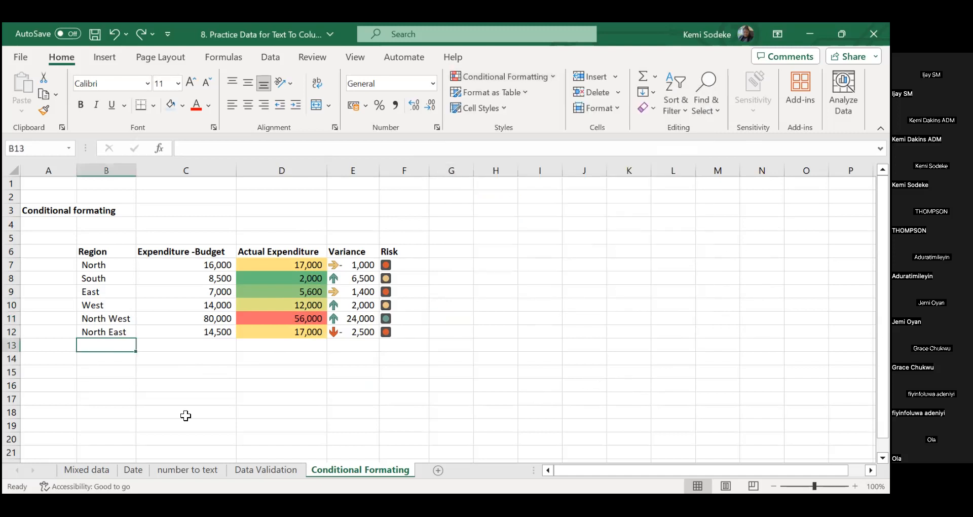
pyautogui.write('No')
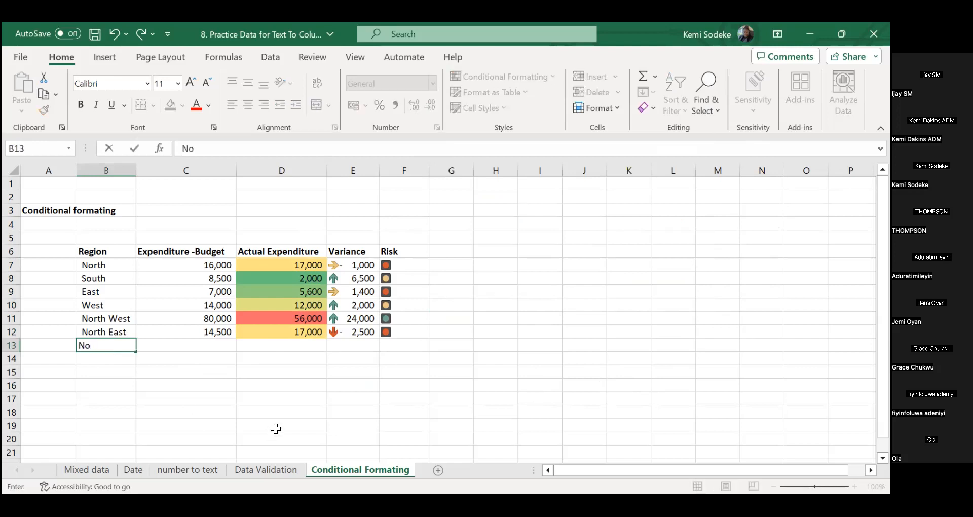
pyautogui.write('rth')
pyautogui.press('Return')
pyautogui.press('Return')
pyautogui.click(109, 360)
pyautogui.write('South')
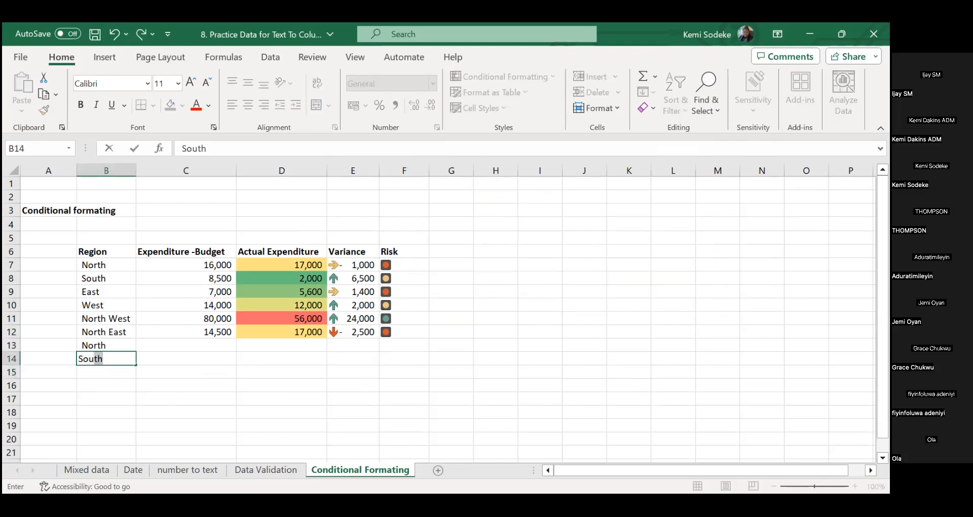
pyautogui.click(232, 400)
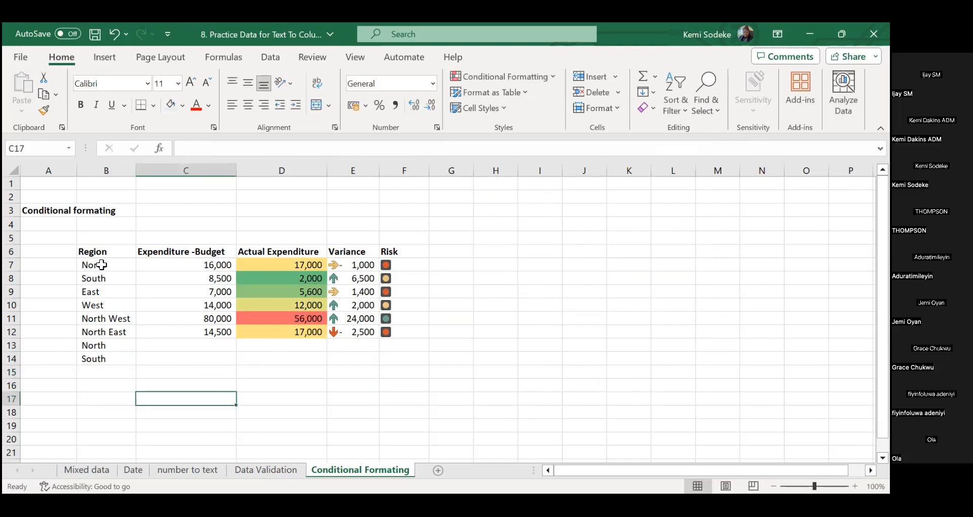
# Step: Highlight duplicate values in the Region cells B7:B14 with Light Red Fill with Dark Red Text
pyautogui.moveTo(105, 261); pyautogui.dragTo(103, 359)
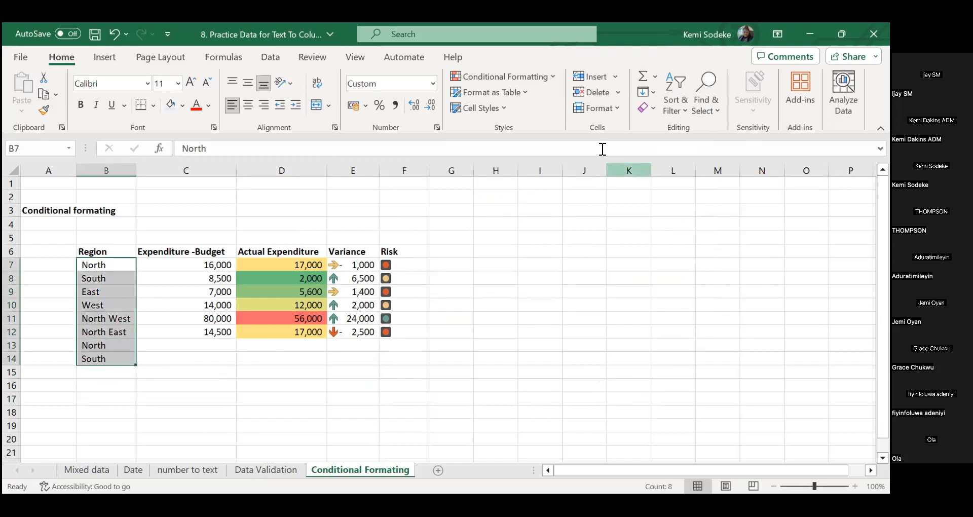
pyautogui.click(551, 77)
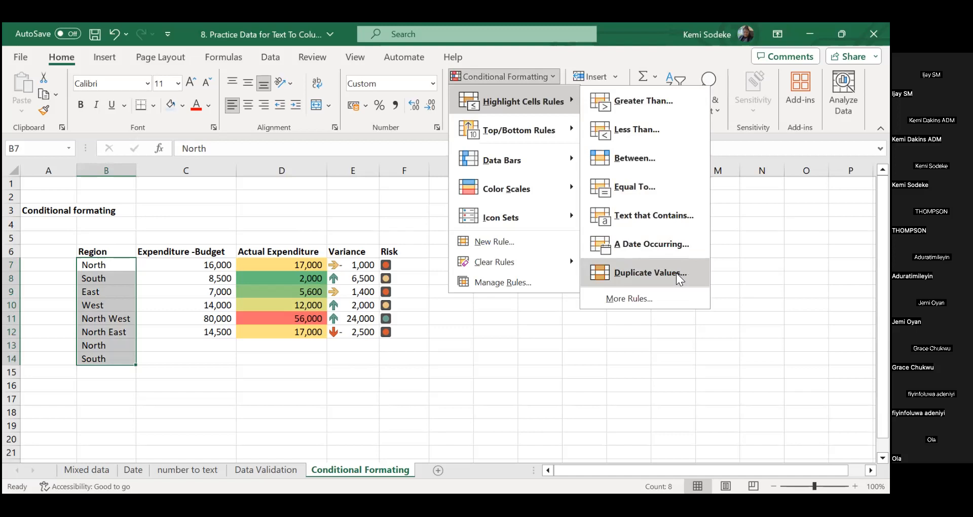
pyautogui.click(663, 275)
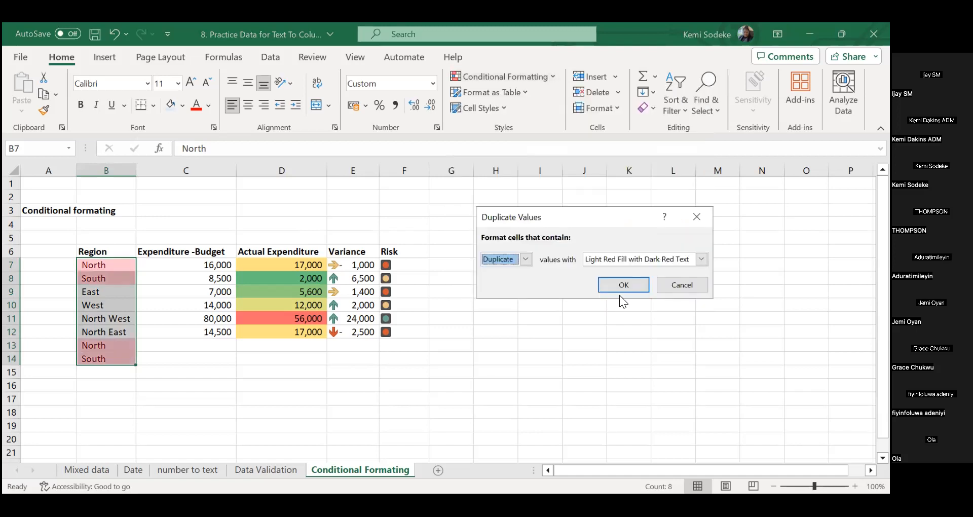
pyautogui.click(630, 284)
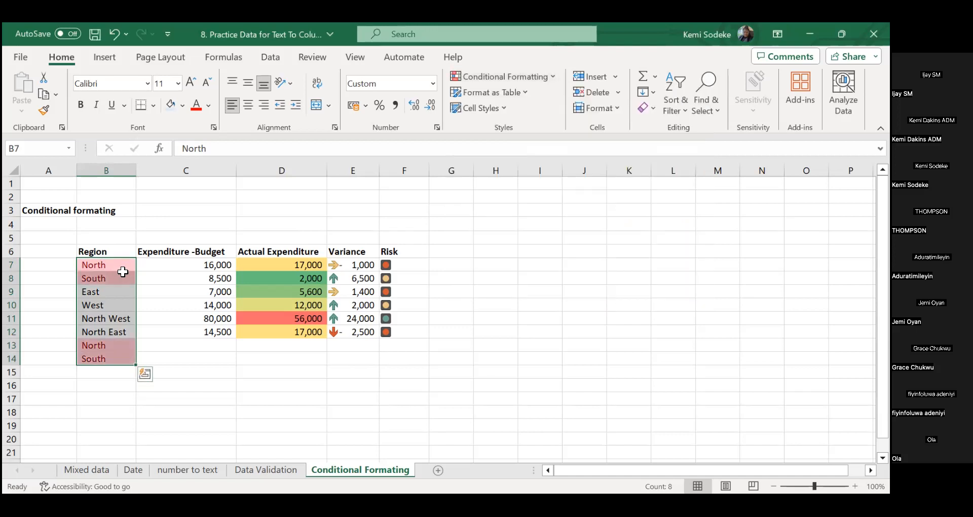
pyautogui.click(91, 293)
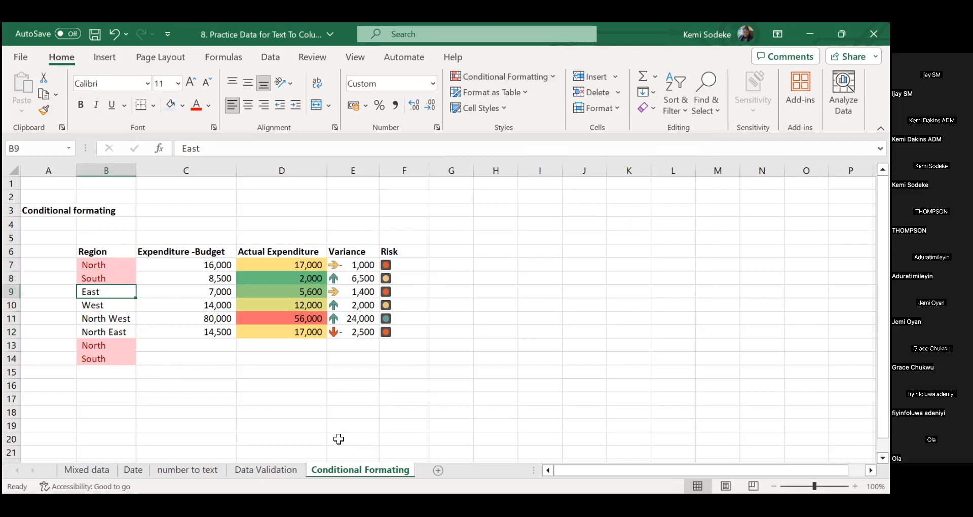
# Step: Delete the repeated South and North entries from B14 and B13
pyautogui.click(104, 358)
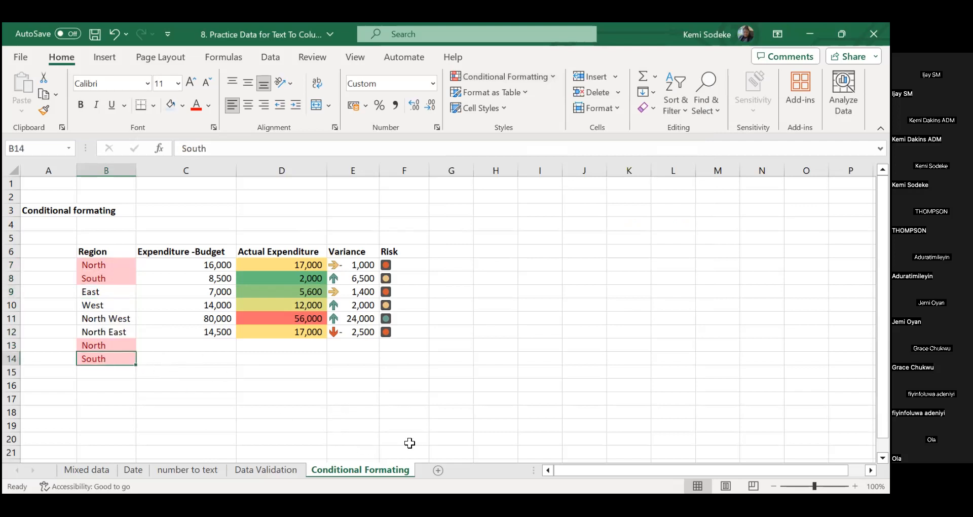
pyautogui.press('Delete')
pyautogui.click(112, 279)
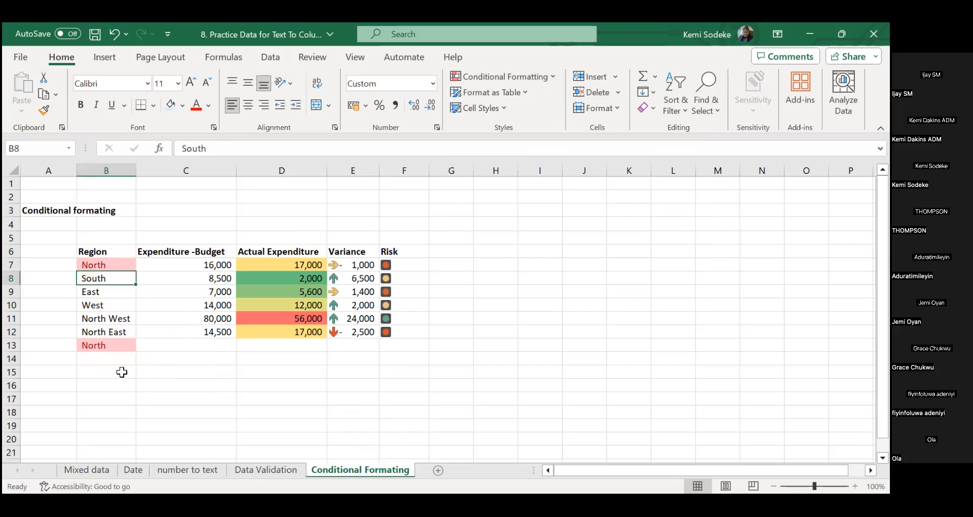
pyautogui.click(104, 346)
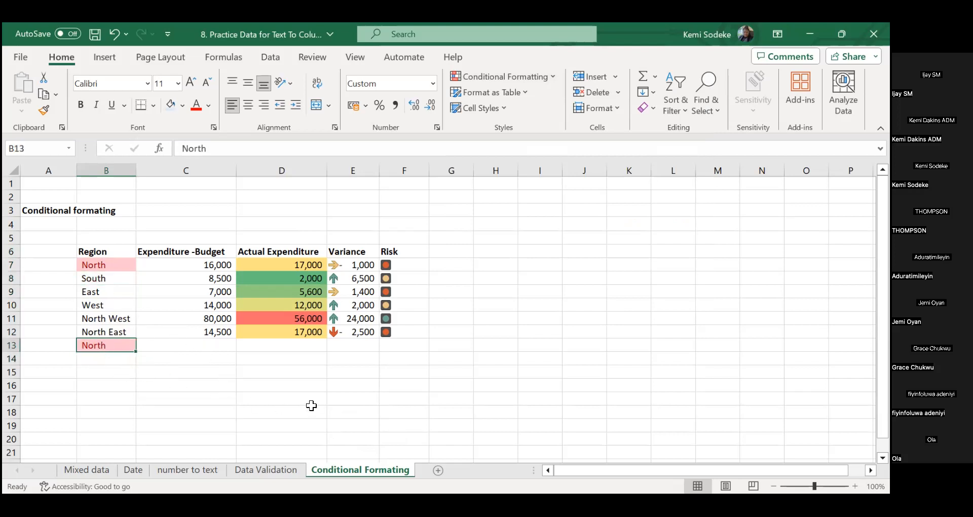
pyautogui.press('Delete')
pyautogui.click(106, 372)
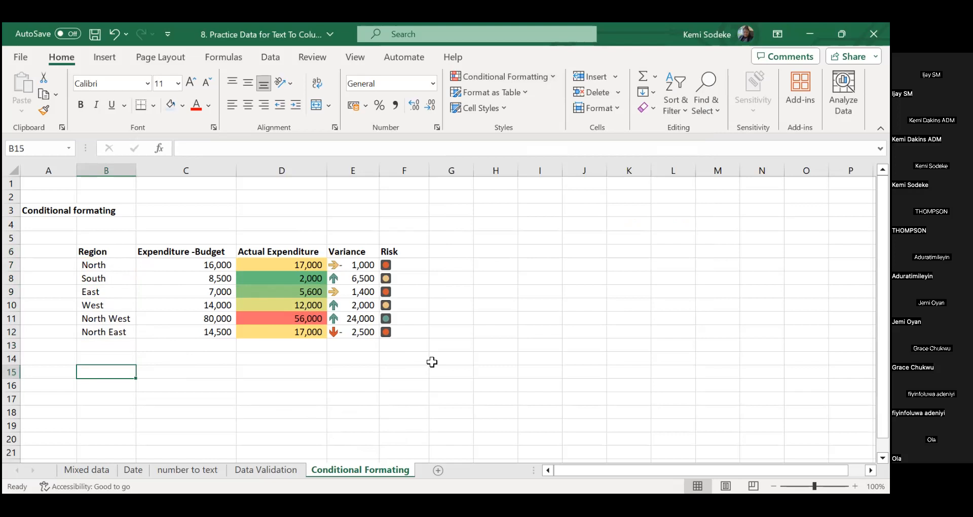
pyautogui.click(551, 73)
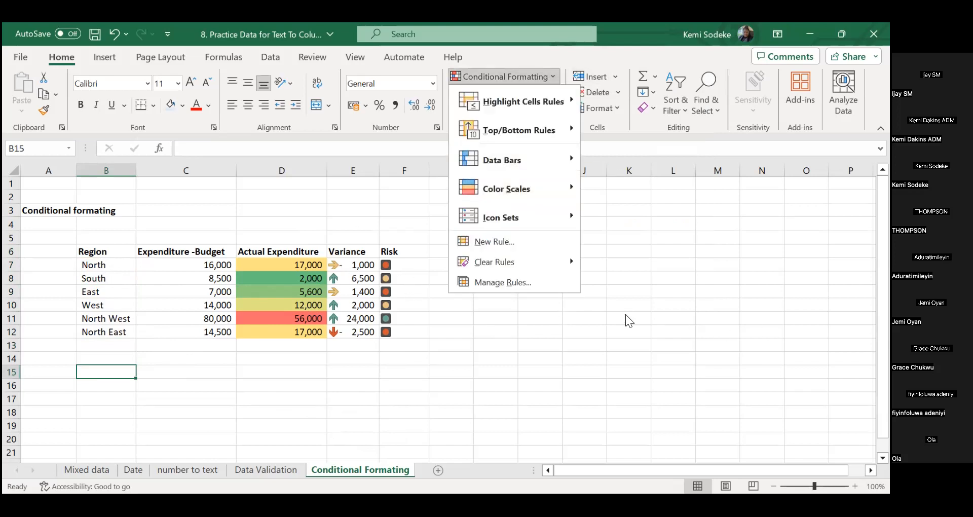
pyautogui.click(474, 371)
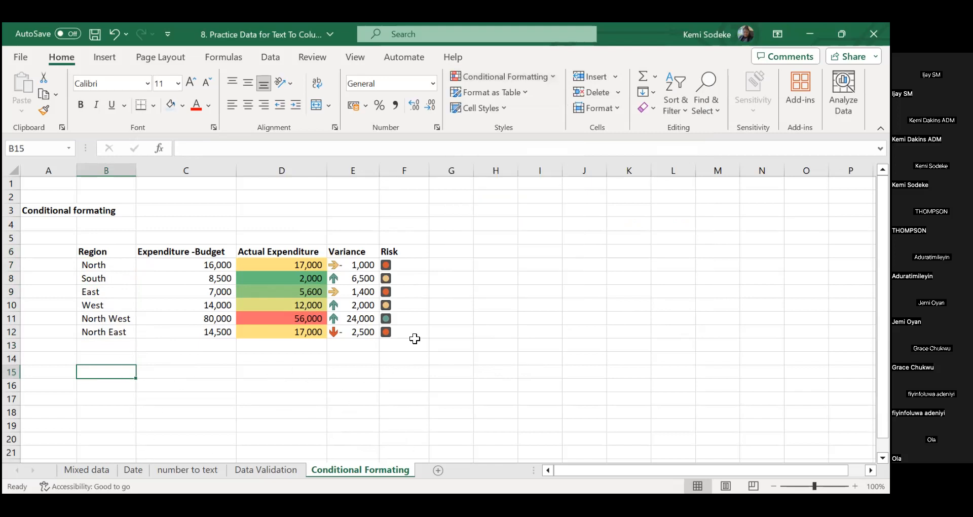
pyautogui.click(464, 278)
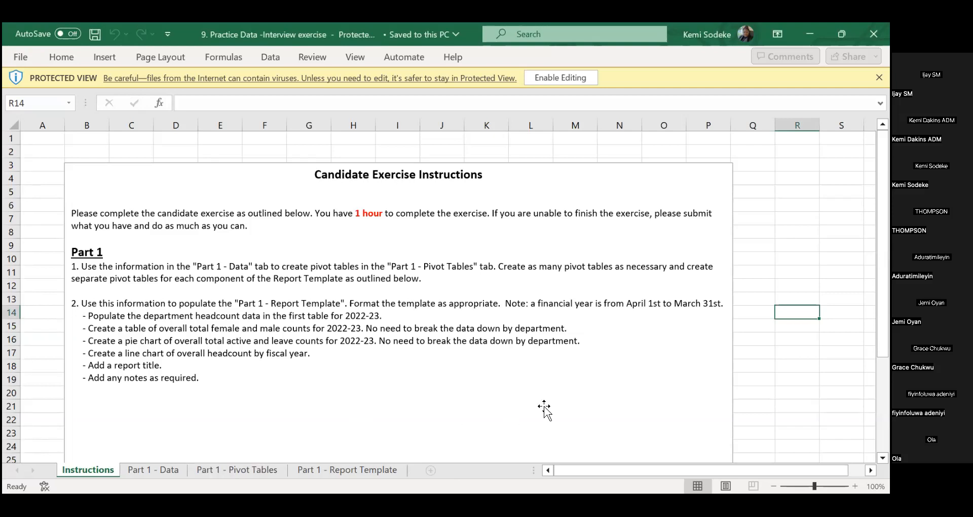
# Step: Read the instructions of the Practice Data - Interview exercise workbook, show the Part 1 - Data sheet and enable editing
pyautogui.click(787, 386)
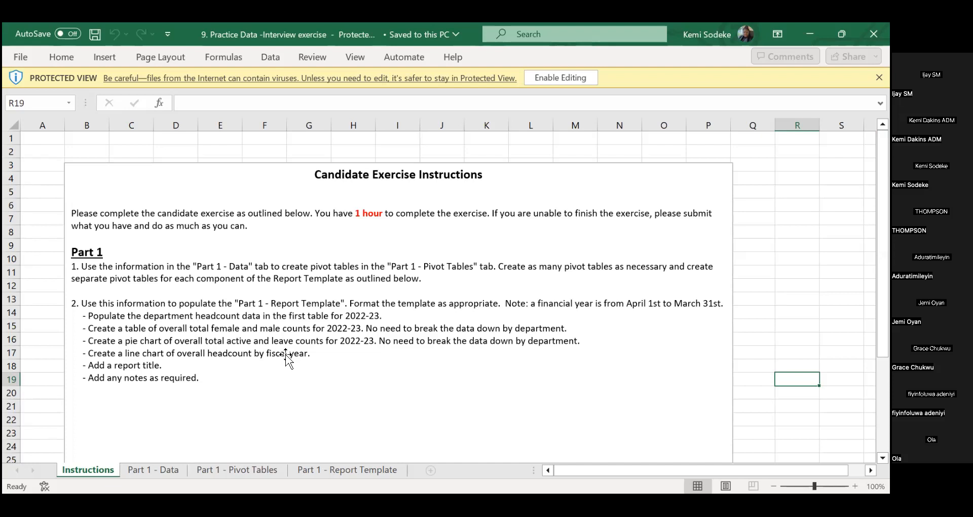
pyautogui.click(778, 302)
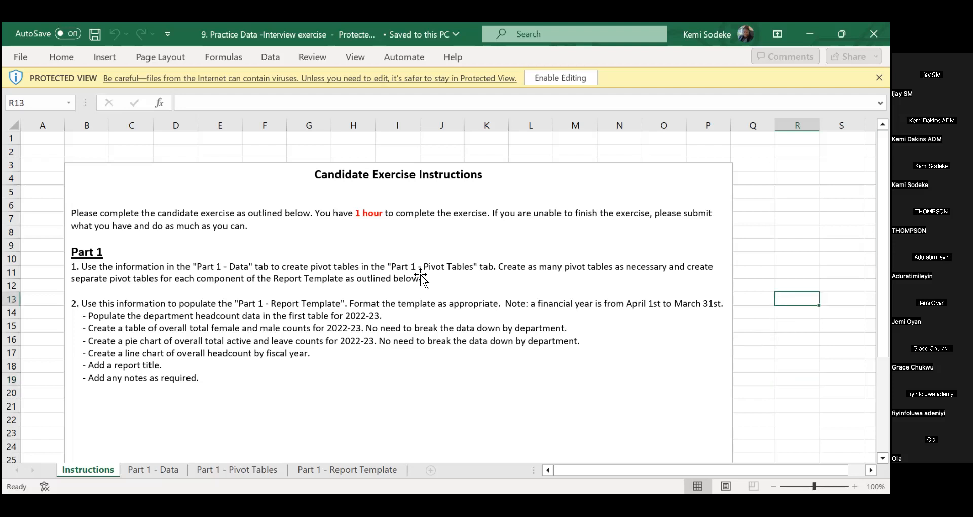
pyautogui.click(153, 470)
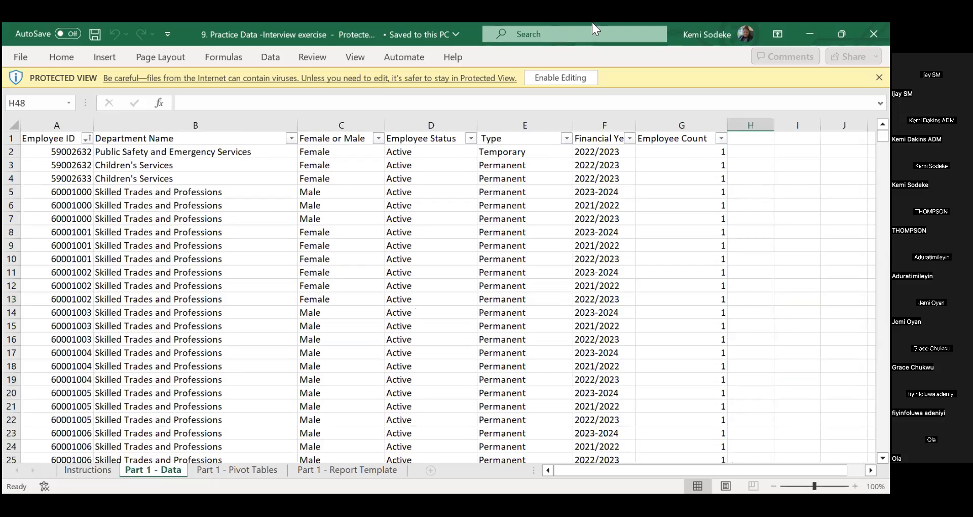
pyautogui.click(559, 76)
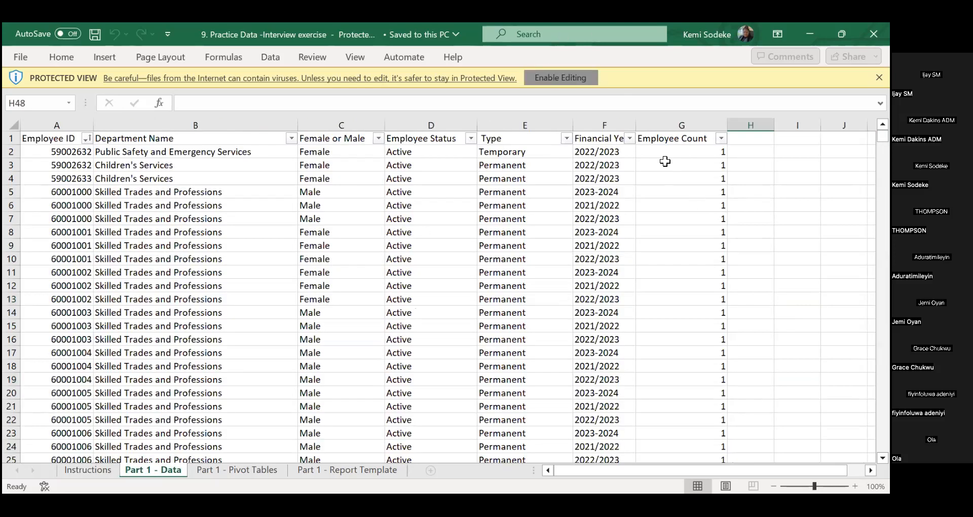
pyautogui.click(557, 77)
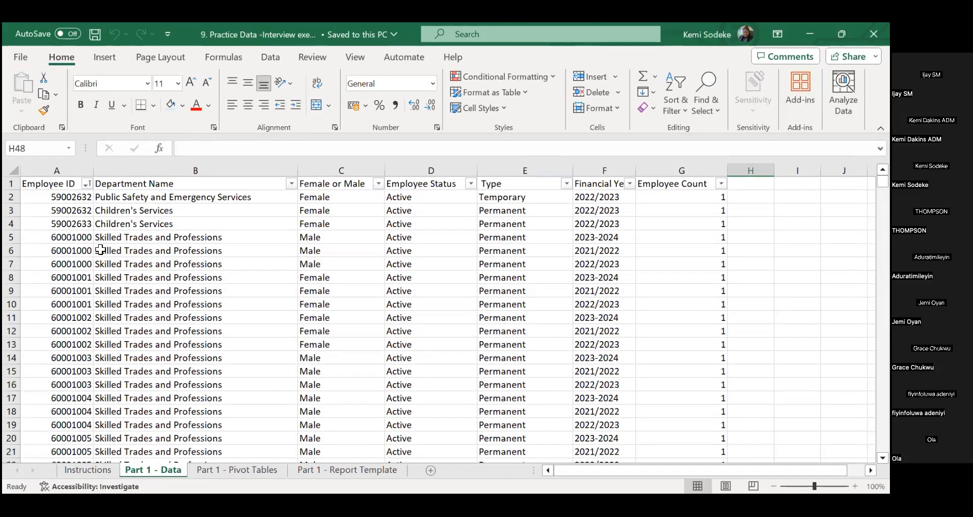
pyautogui.click(141, 246)
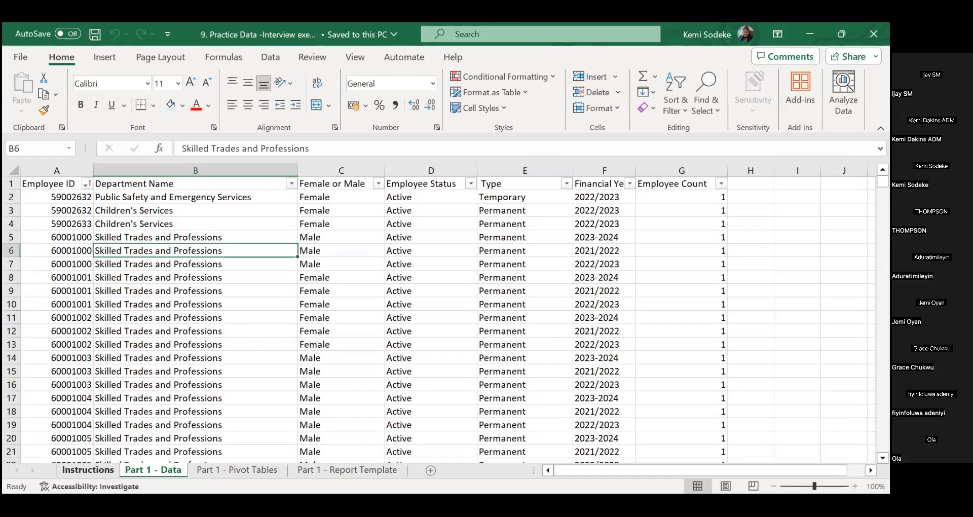
# Step: Recheck the exercise instructions and examine the Employee ID, Type, Financial Year and Employee Count columns of the Part 1 - Data sheet
pyautogui.click(88, 470)
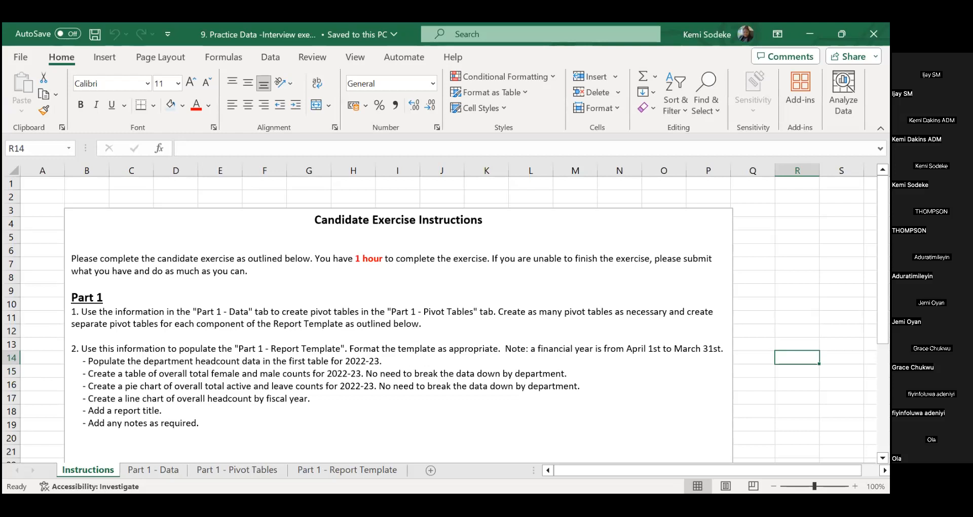
pyautogui.click(153, 470)
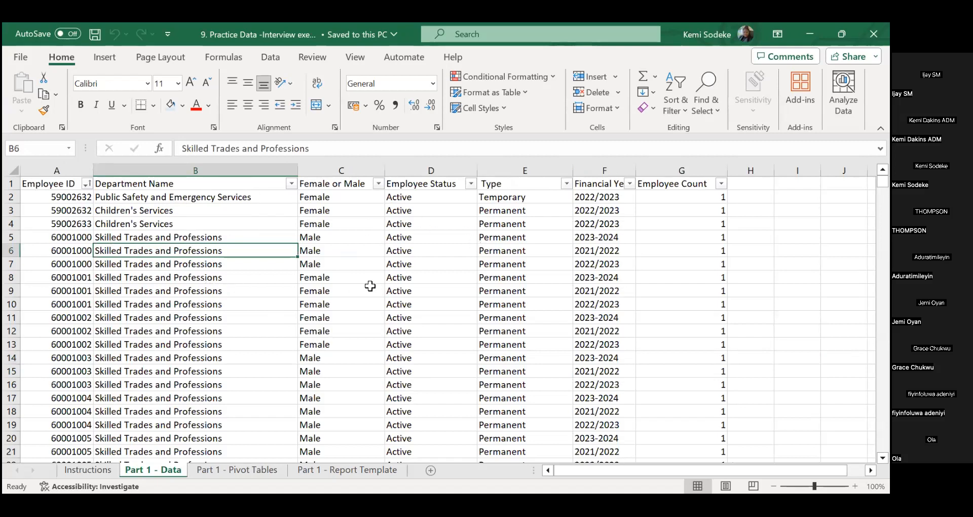
pyautogui.click(73, 198)
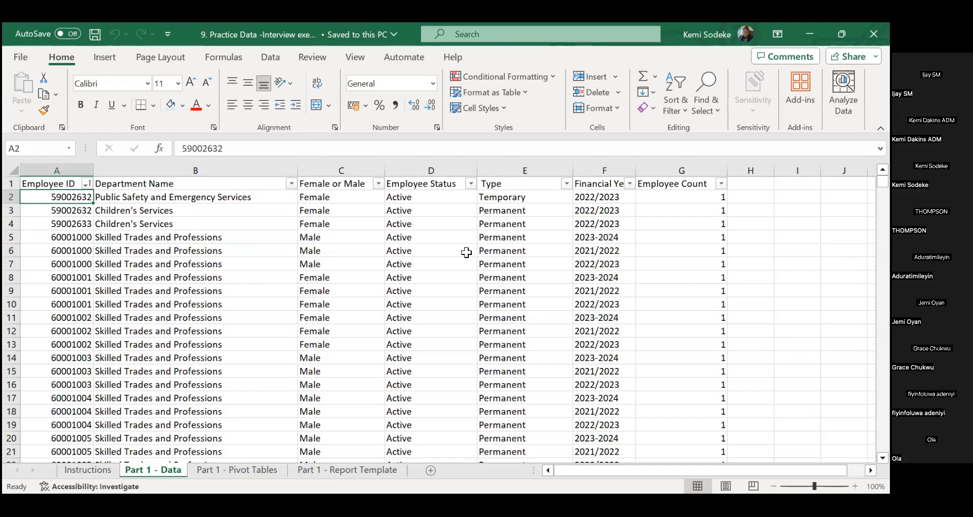
pyautogui.click(518, 183)
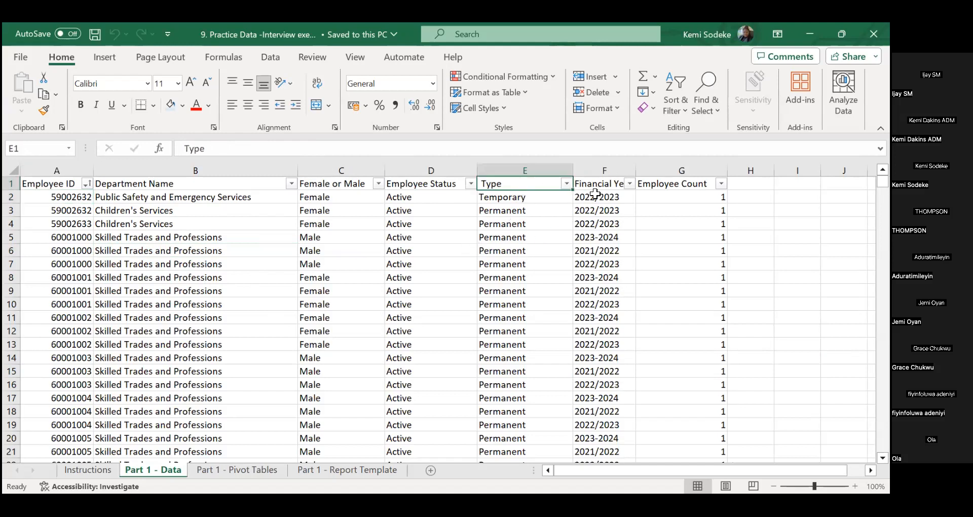
pyautogui.click(600, 184)
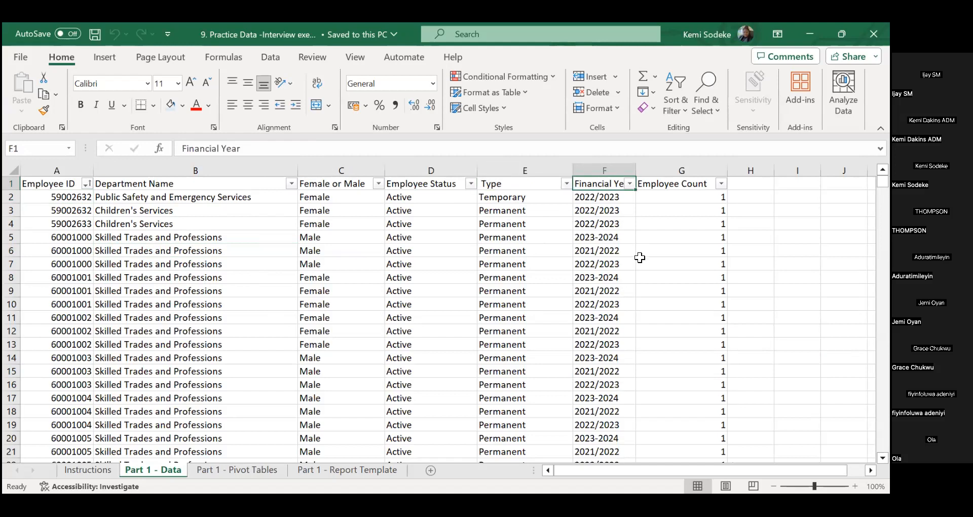
pyautogui.click(671, 306)
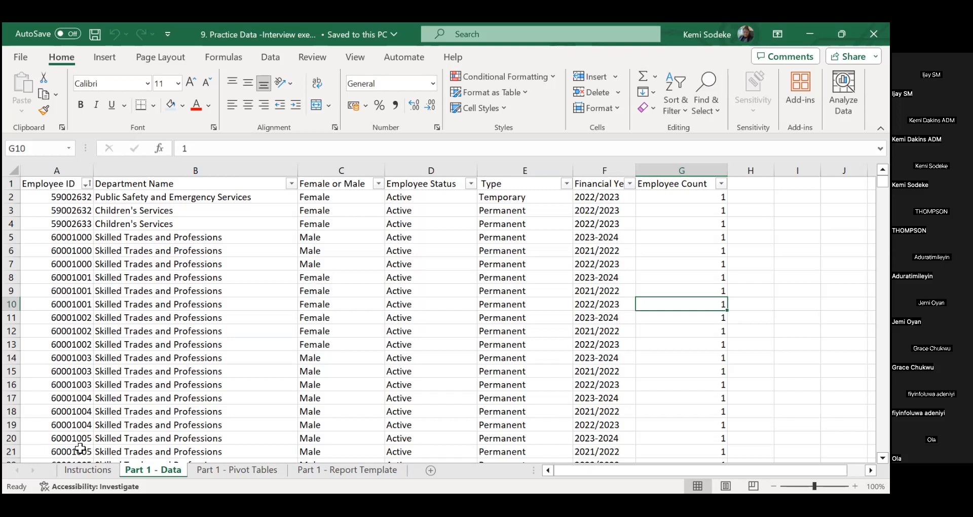
# Step: Check the instructions against the Part 1 - Report Template sheet and examine its permanent and non-permanent headcount columns
pyautogui.click(88, 469)
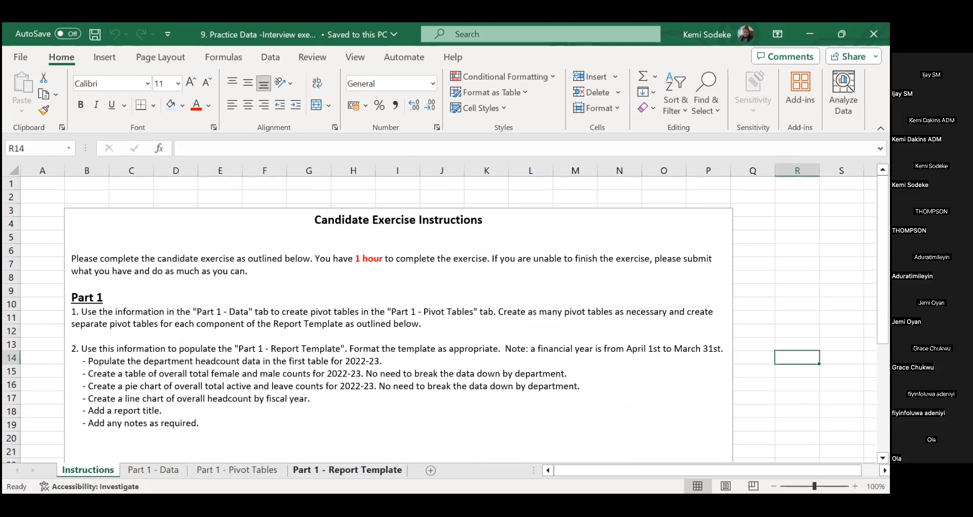
pyautogui.click(347, 470)
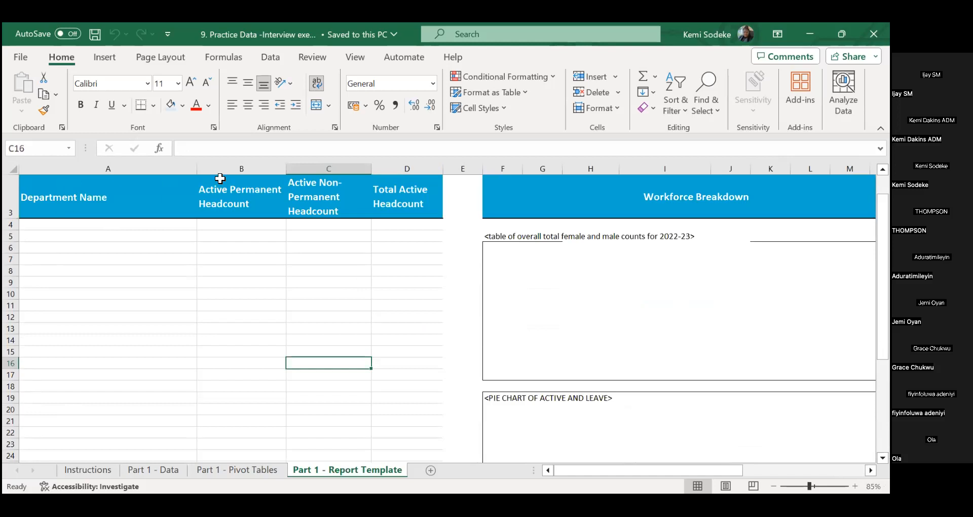
pyautogui.scroll(1, 467, 260)
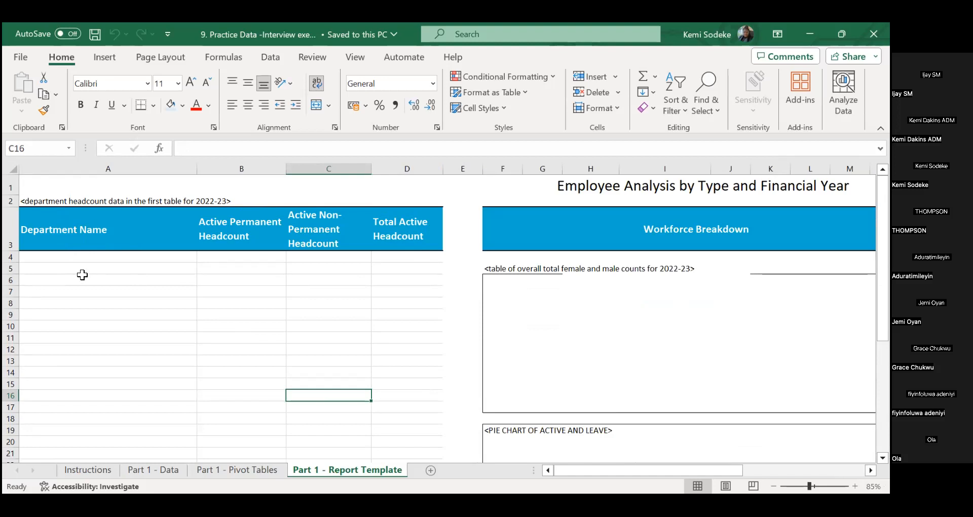
pyautogui.click(244, 228)
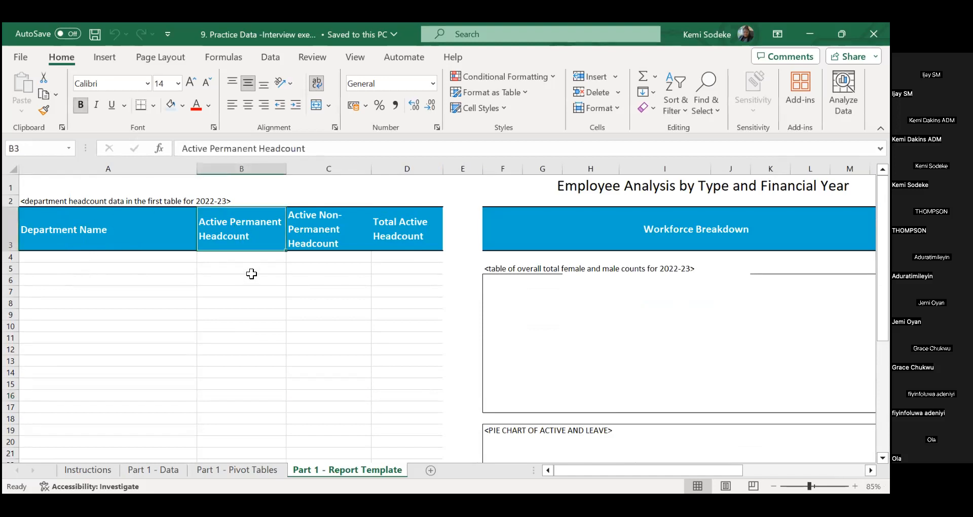
pyautogui.click(325, 232)
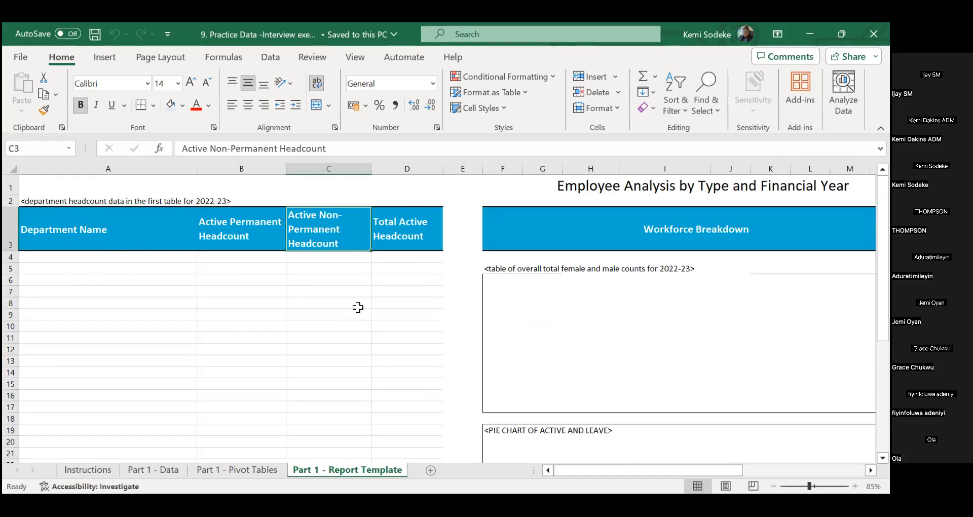
# Step: Examine the Department Name, permanent, non-permanent and total active headcount headings of the Part 1 - Report Template sheet
pyautogui.click(421, 232)
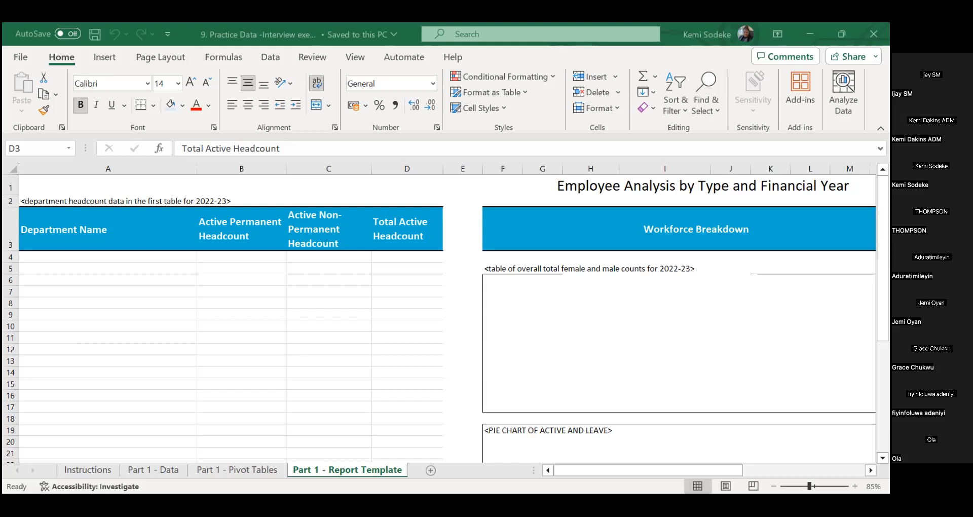
pyautogui.click(383, 317)
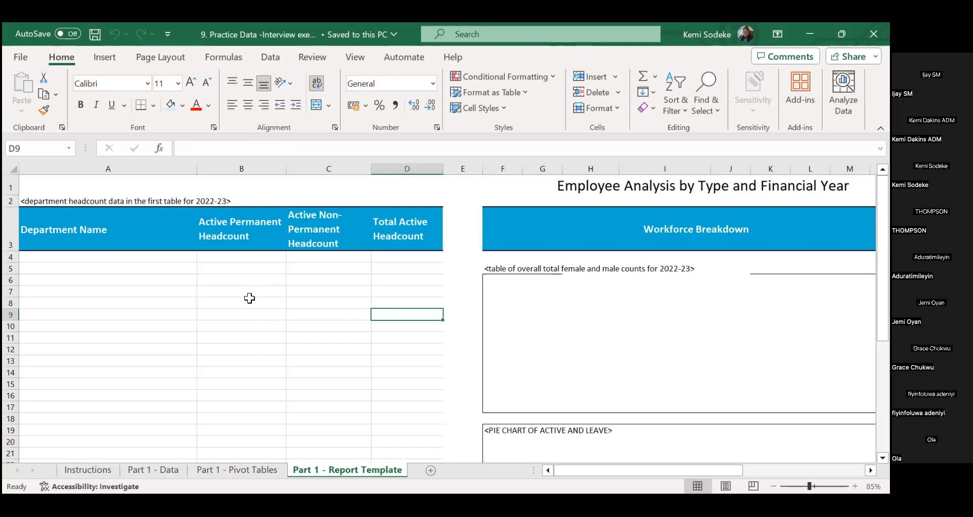
pyautogui.hotkey('alt', 'Tab')
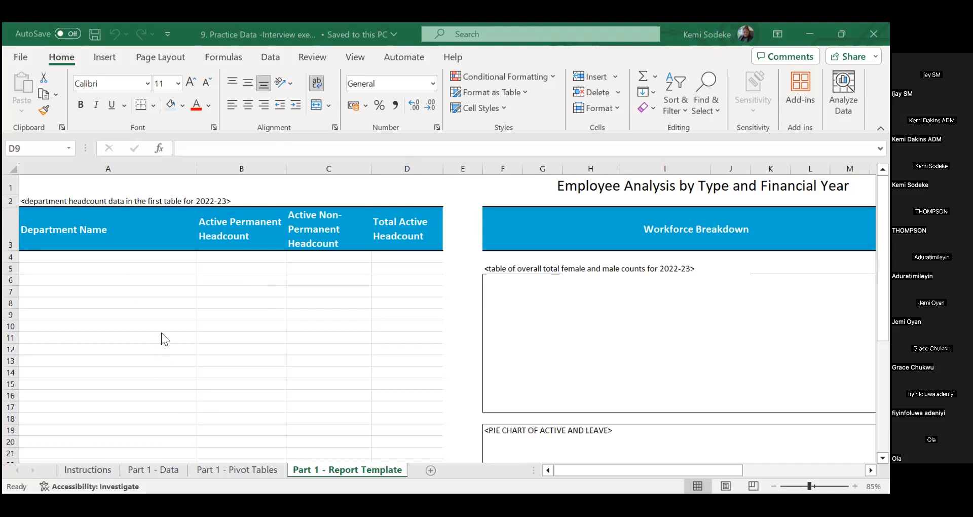
pyautogui.click(113, 218)
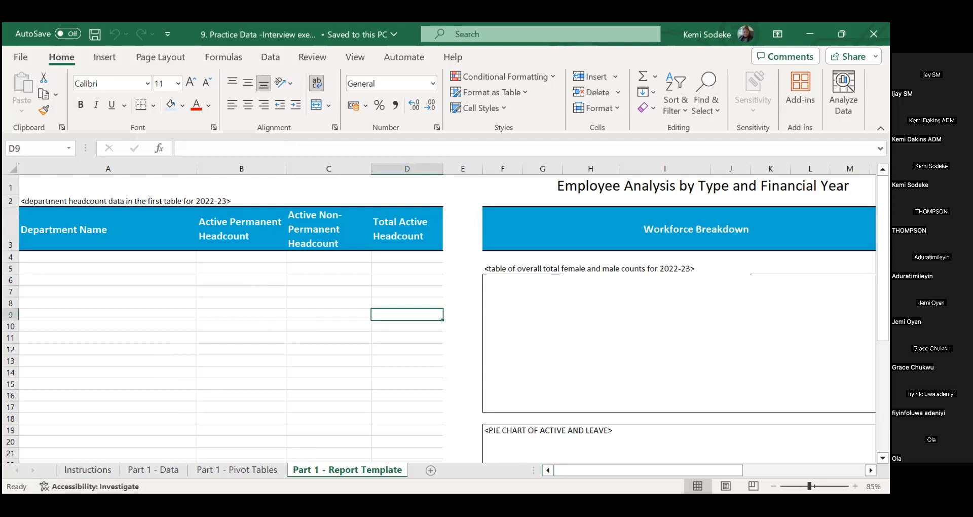
pyautogui.click(250, 327)
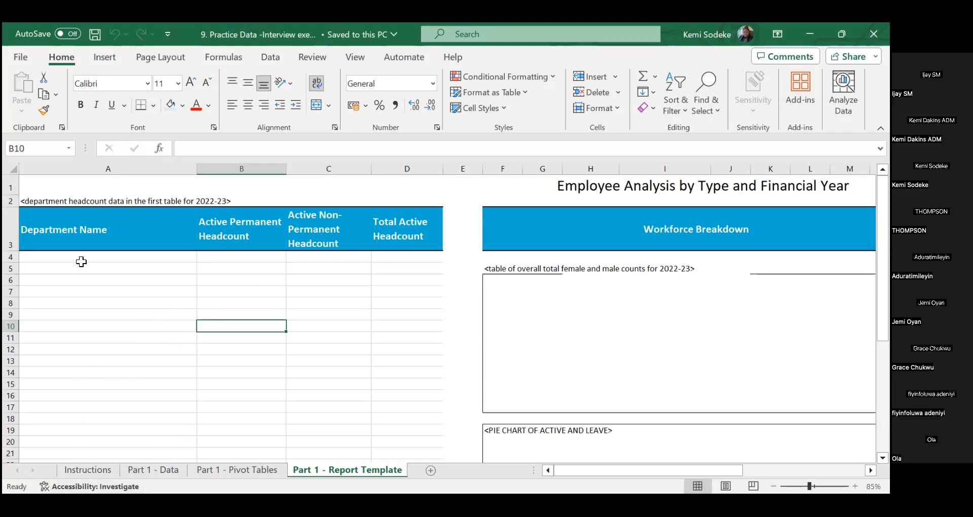
pyautogui.click(77, 229)
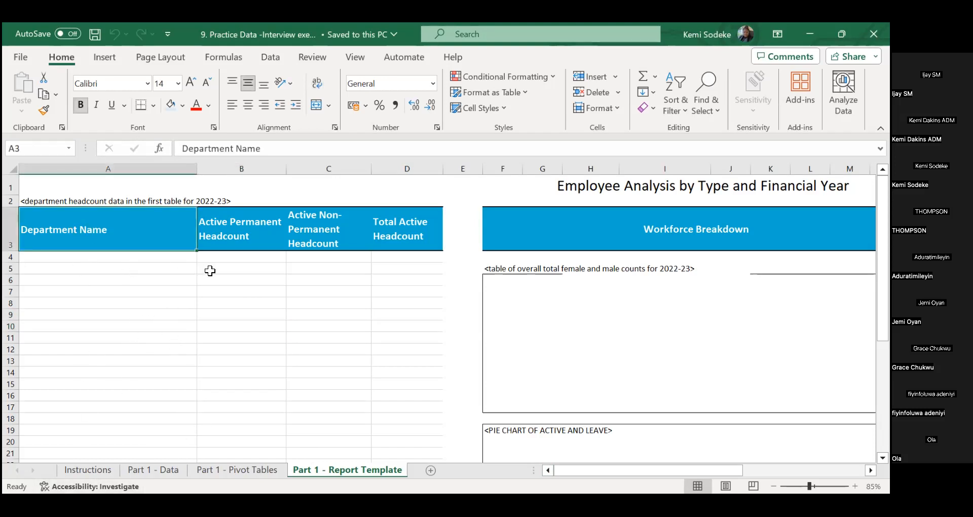
pyautogui.click(250, 231)
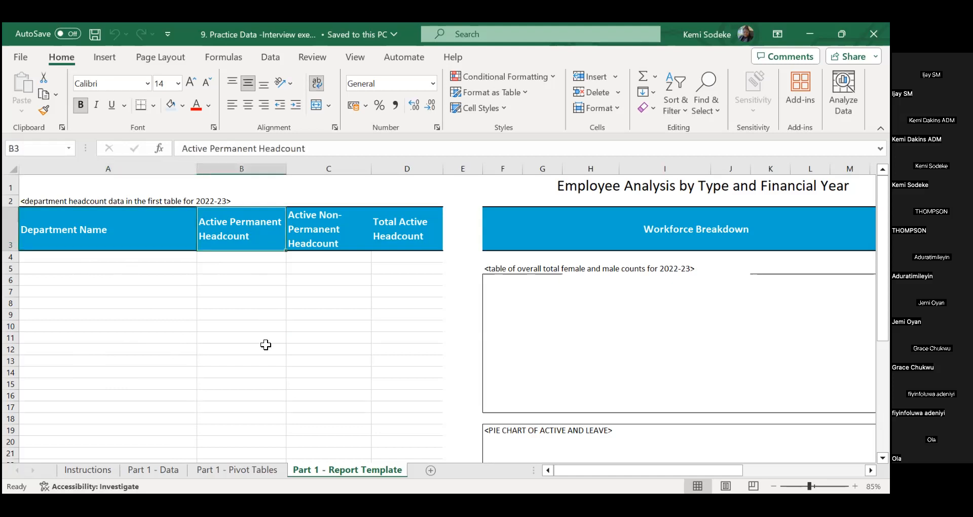
pyautogui.click(330, 229)
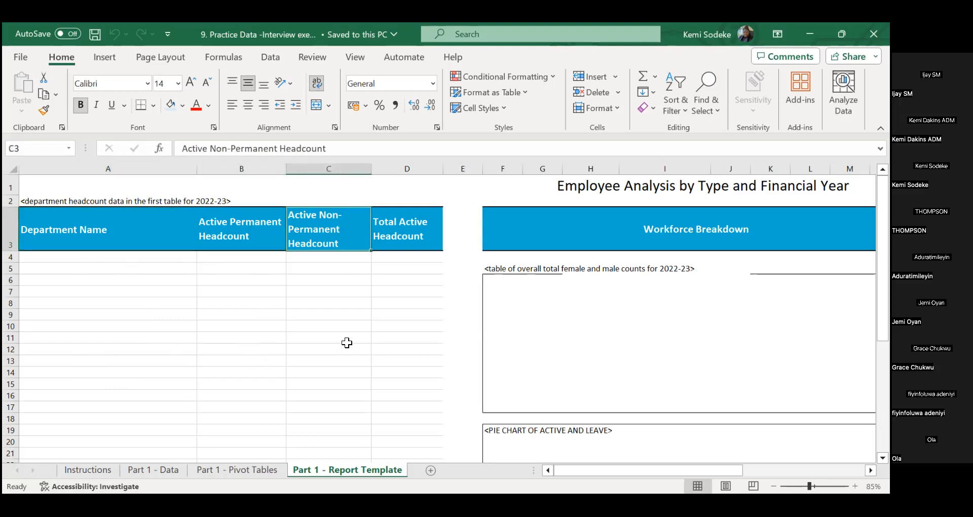
pyautogui.click(414, 226)
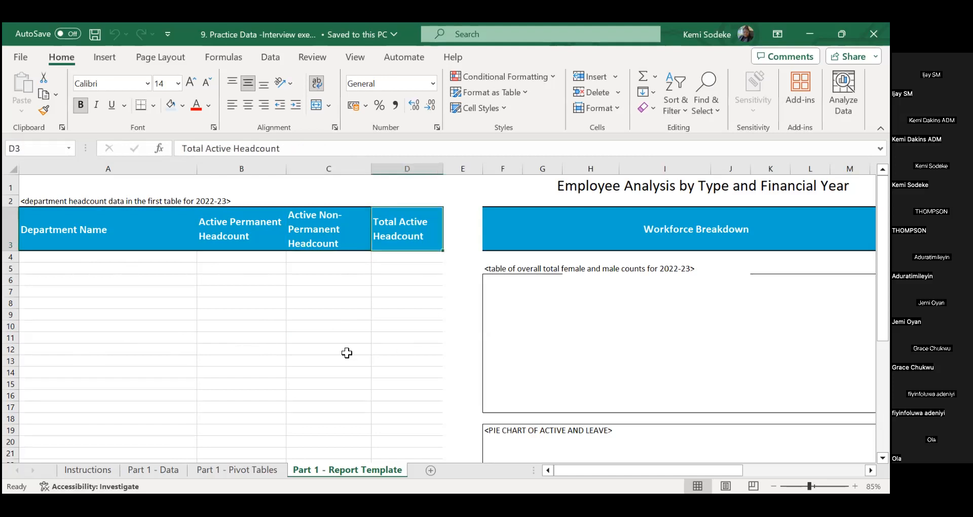
# Step: Select the whole employee table, headers included, on the Part 1 - Data sheet and check how far it extends
pyautogui.click(153, 469)
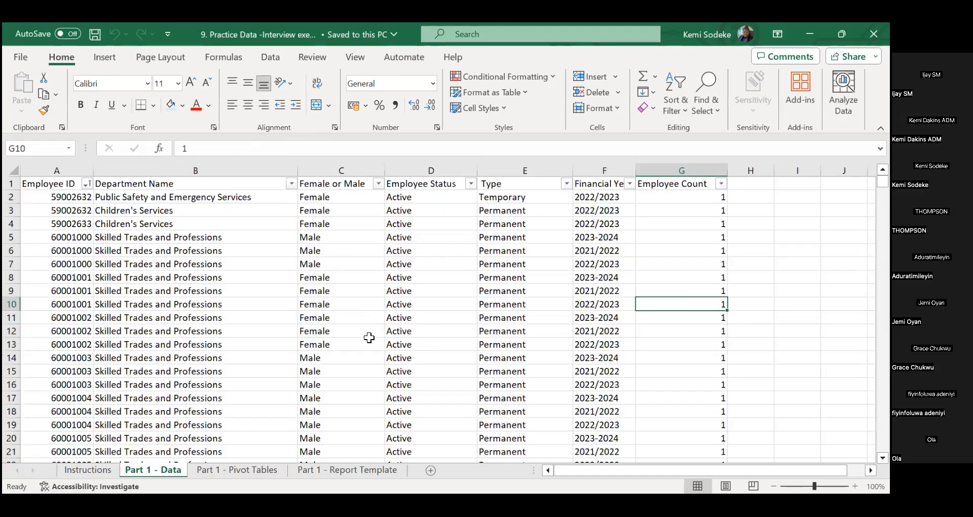
pyautogui.click(481, 226)
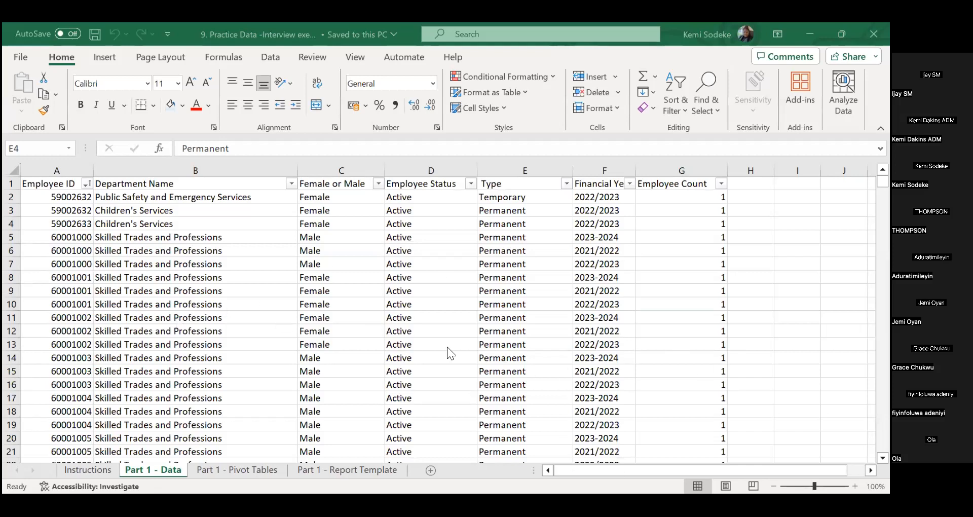
pyautogui.click(287, 318)
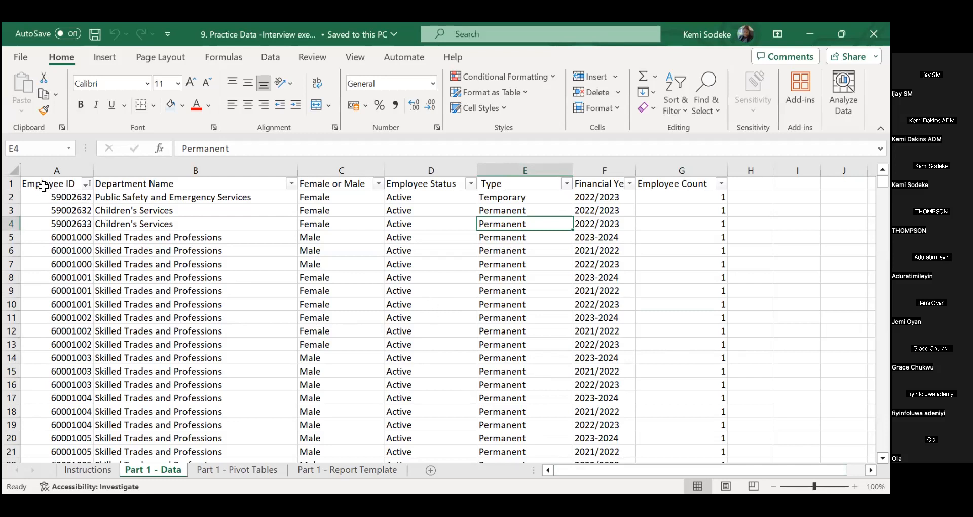
pyautogui.moveTo(44, 187); pyautogui.dragTo(664, 310)
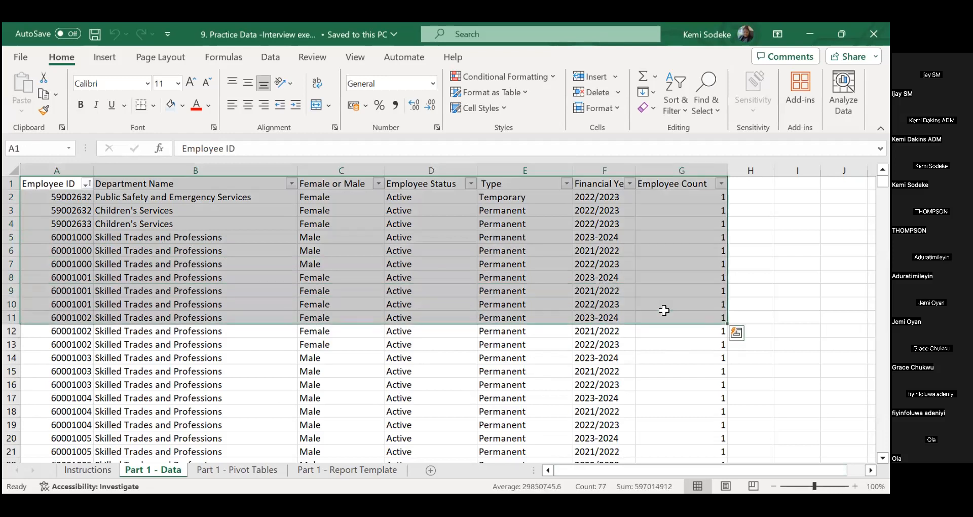
pyautogui.hotkey('ctrl', 'shift', 'Down')
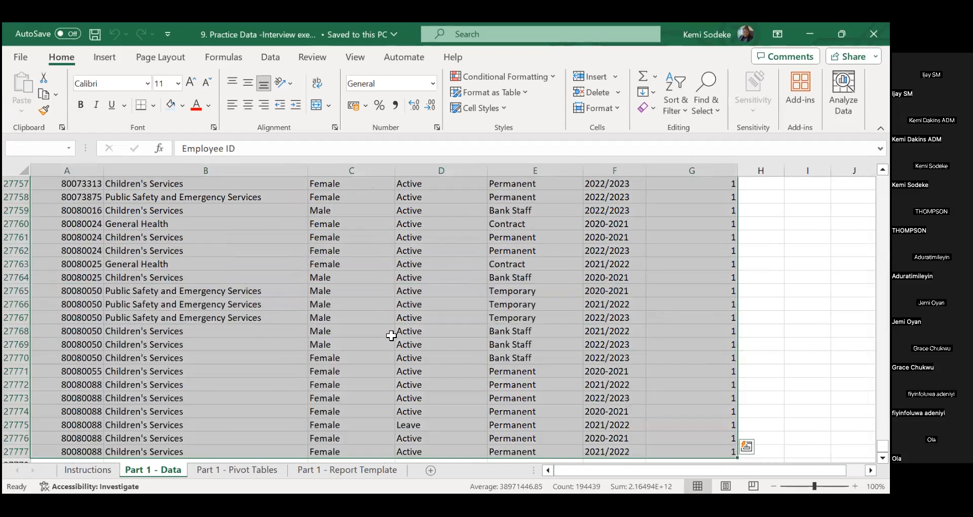
pyautogui.scroll(-2, 45, 362)
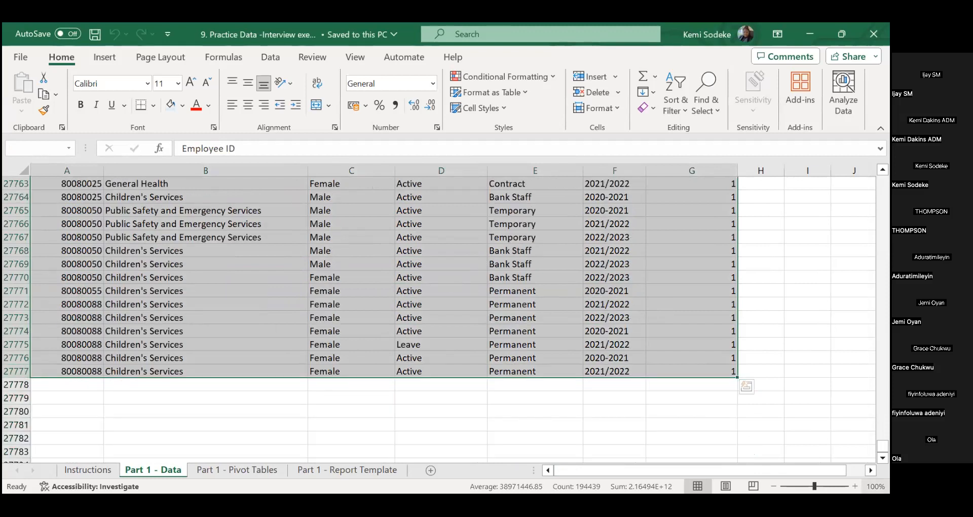
pyautogui.moveTo(882, 445); pyautogui.dragTo(545, 326)
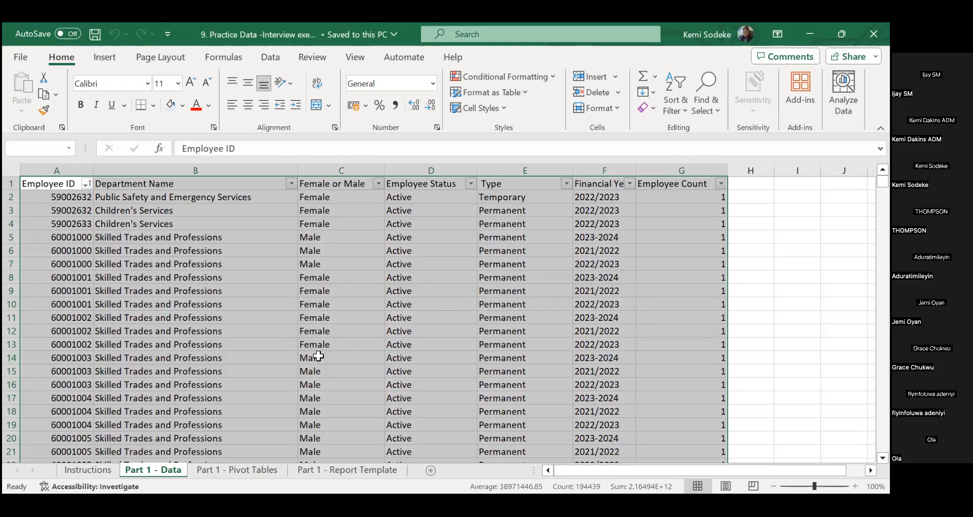
# Step: Insert a PivotTable at A3 of the existing Part 1 - Pivot Tables sheet, using range A1:G27777 of Part 1 - Data
pyautogui.keyDown('ctrl'); pyautogui.click(251, 470); pyautogui.keyUp('ctrl')
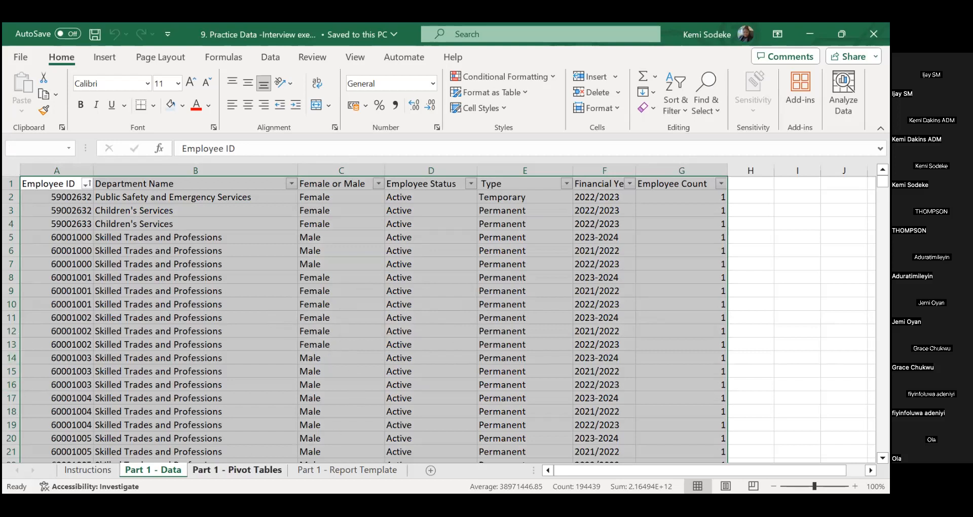
pyautogui.click(251, 470)
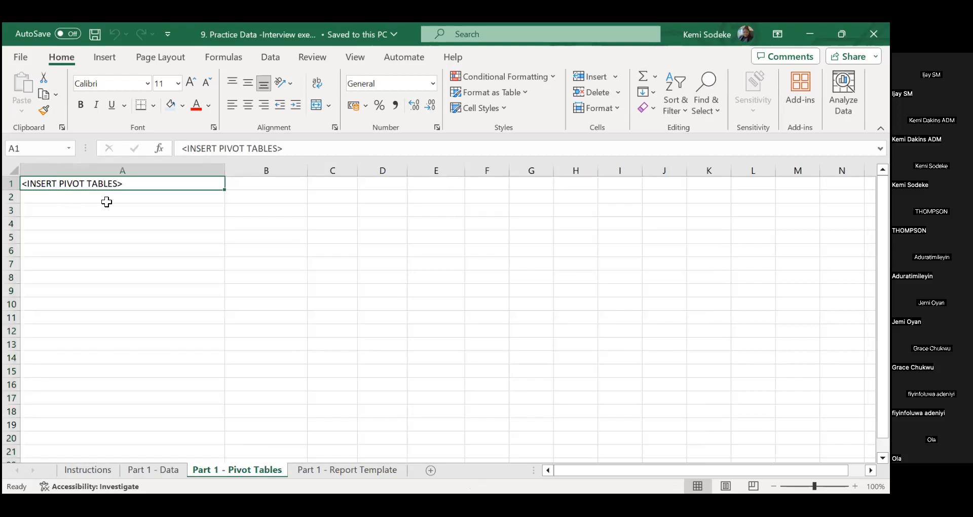
pyautogui.click(124, 212)
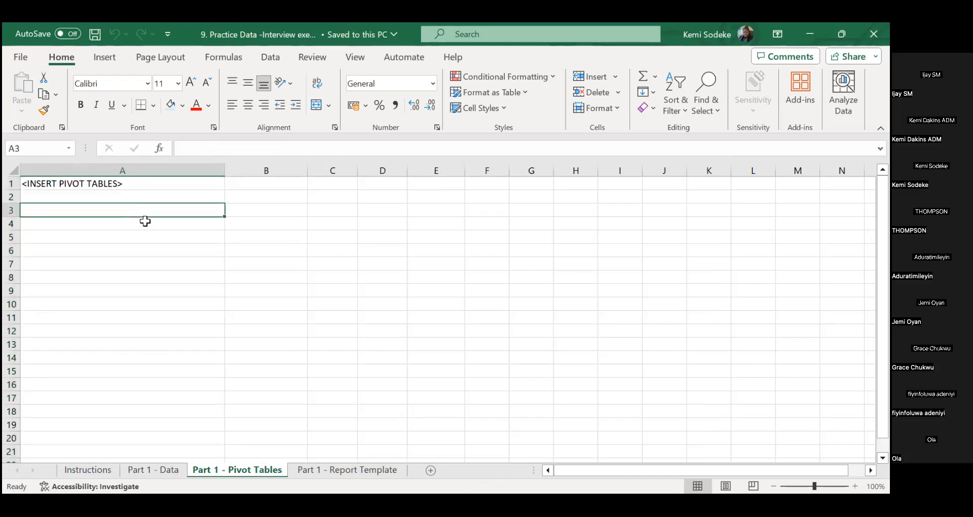
pyautogui.click(106, 56)
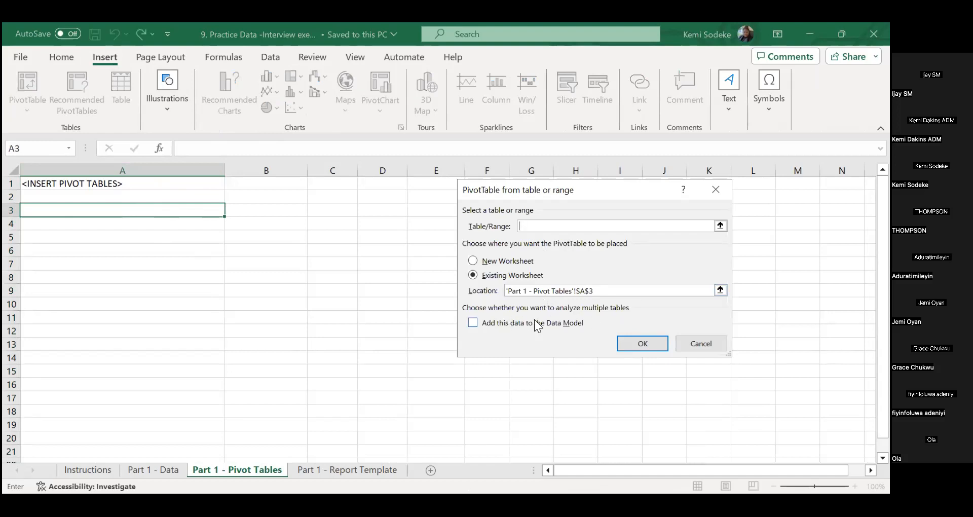
pyautogui.click(153, 470)
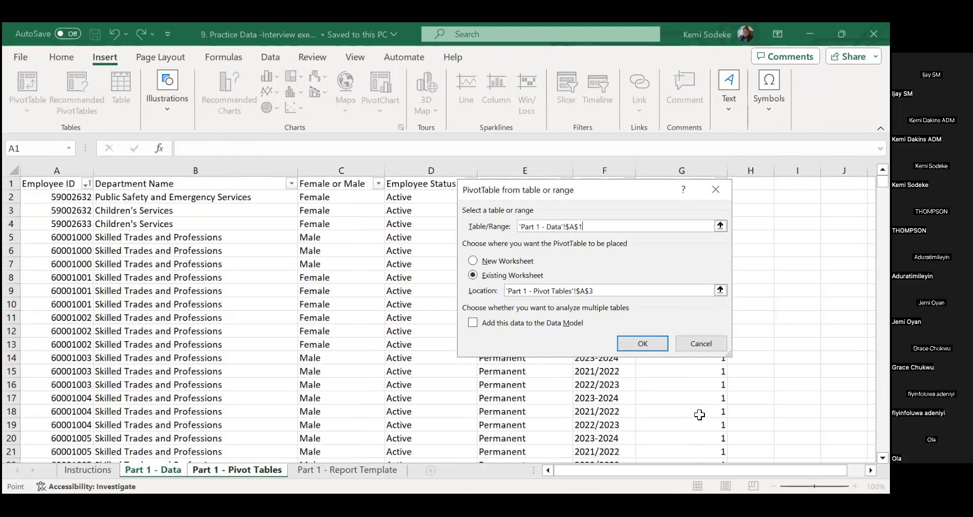
pyautogui.hotkey('ctrl', 'shift', 'End')
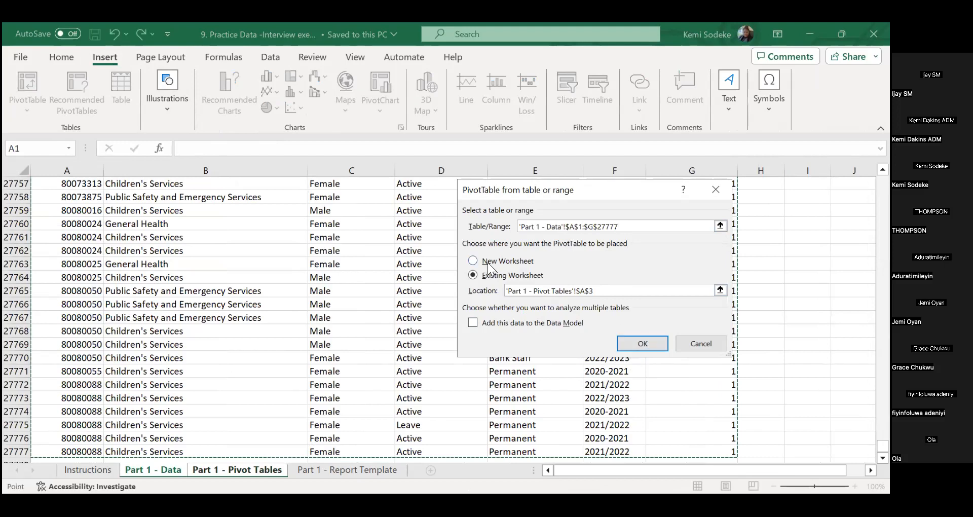
pyautogui.click(638, 347)
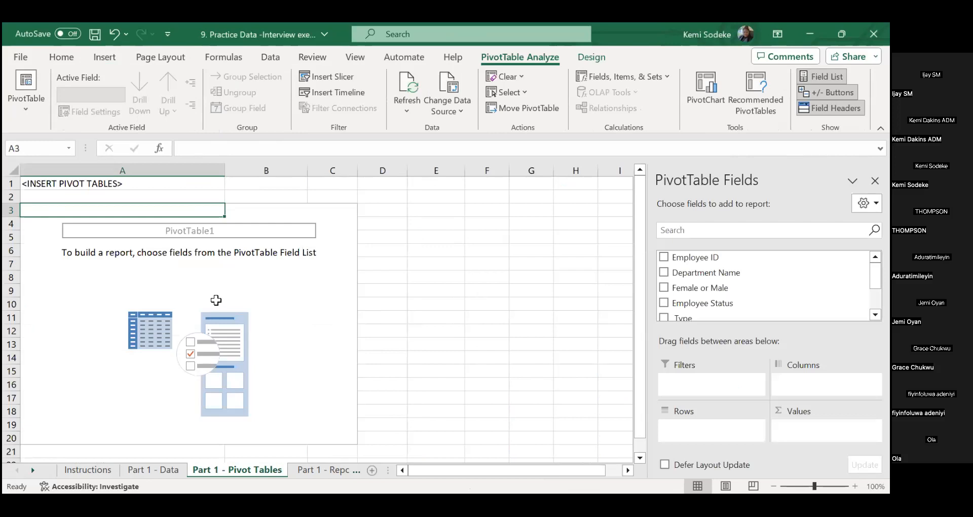
pyautogui.click(232, 279)
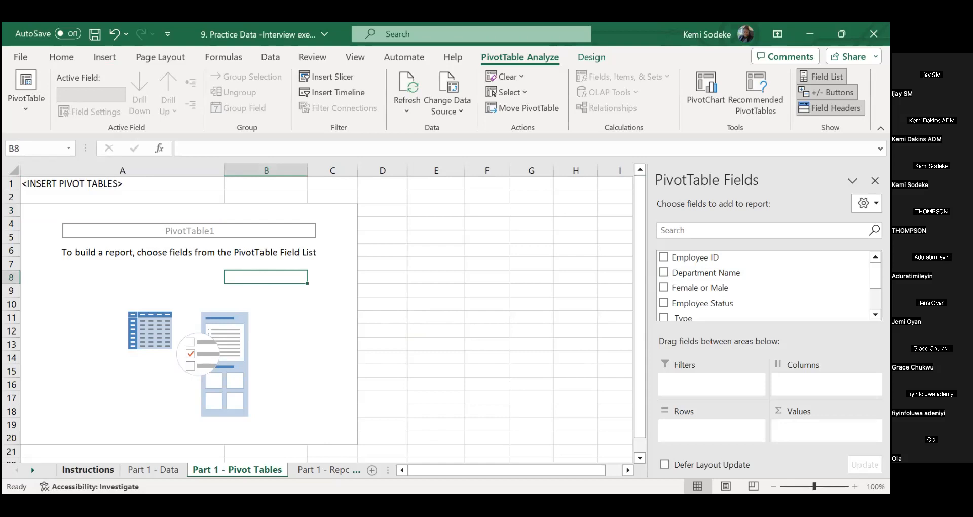
# Step: Check the first column heading of the report template and add Department Name to the pivot table's rows
pyautogui.click(324, 470)
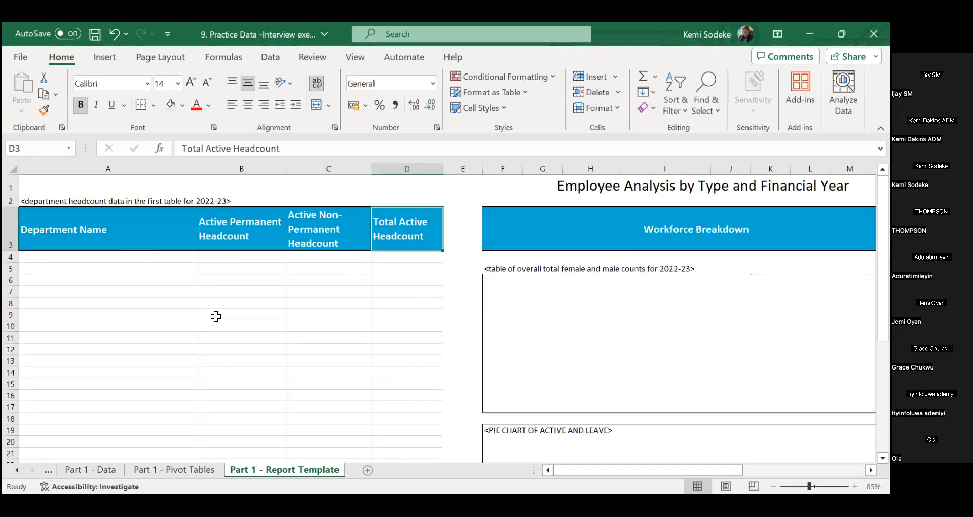
pyautogui.click(102, 232)
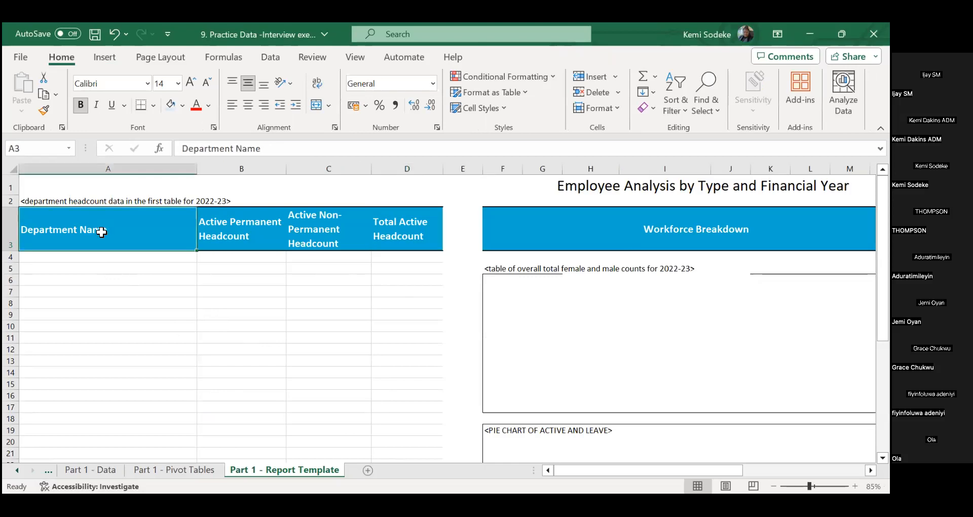
pyautogui.click(177, 469)
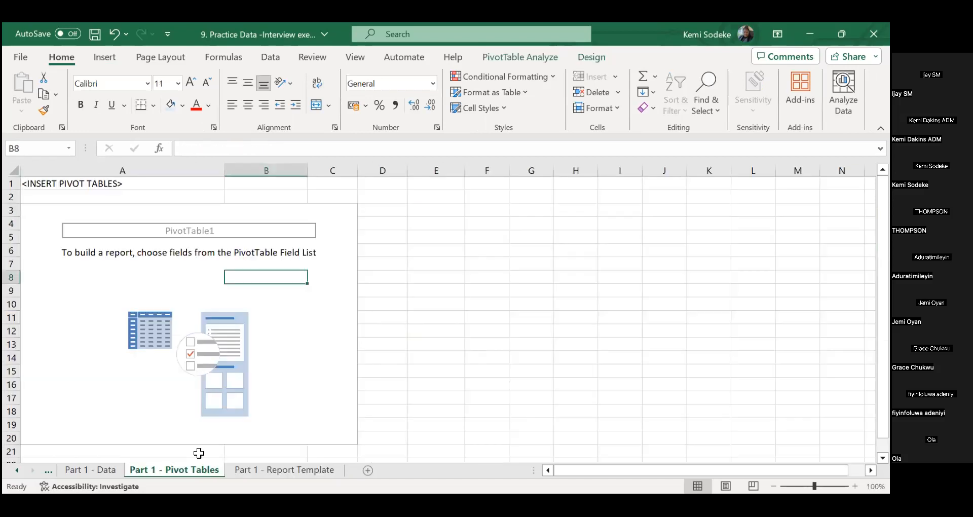
pyautogui.moveTo(725, 278); pyautogui.dragTo(719, 425)
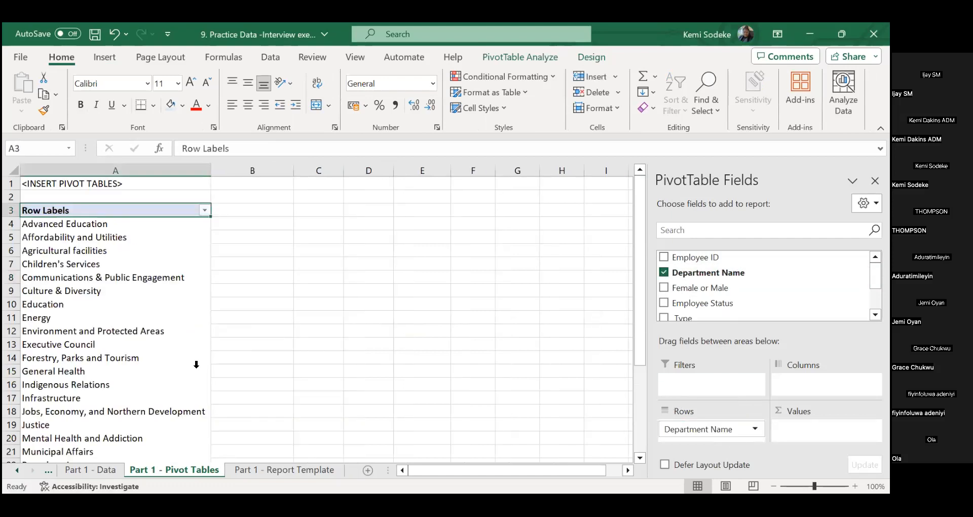
# Step: Check the template's Active Permanent Headcount heading against the data's Type column, and add Type to the pivot rows below Department Name
pyautogui.click(298, 470)
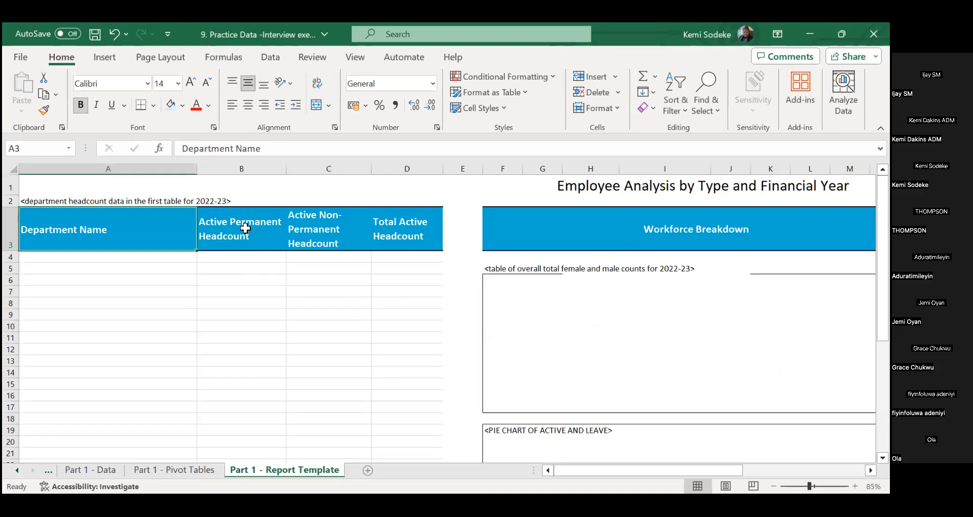
pyautogui.click(243, 226)
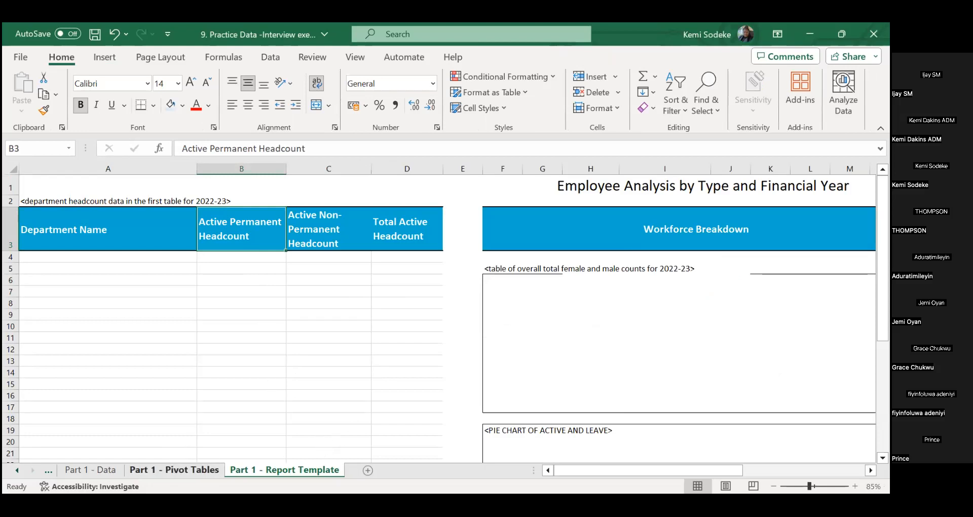
pyautogui.click(174, 470)
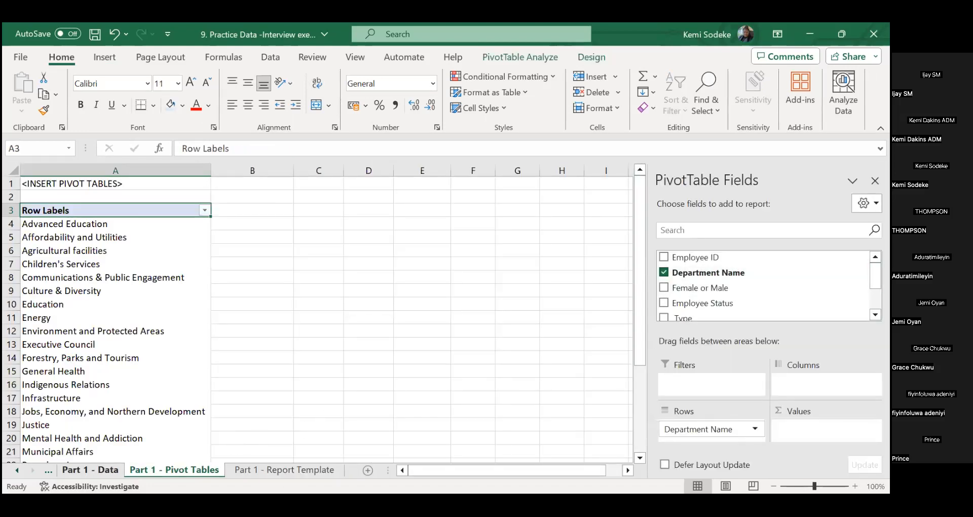
pyautogui.click(90, 470)
pyautogui.moveTo(883, 446); pyautogui.dragTo(883, 177)
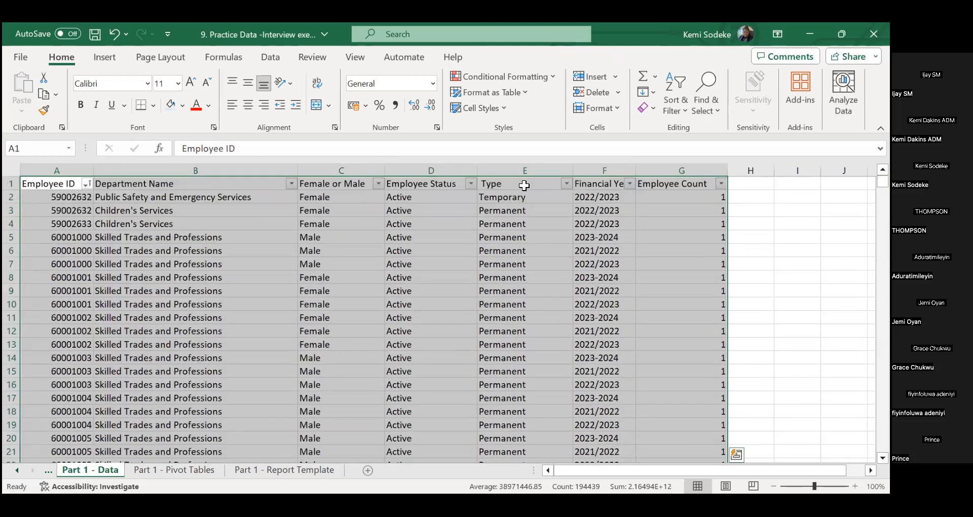
pyautogui.click(524, 186)
pyautogui.click(174, 470)
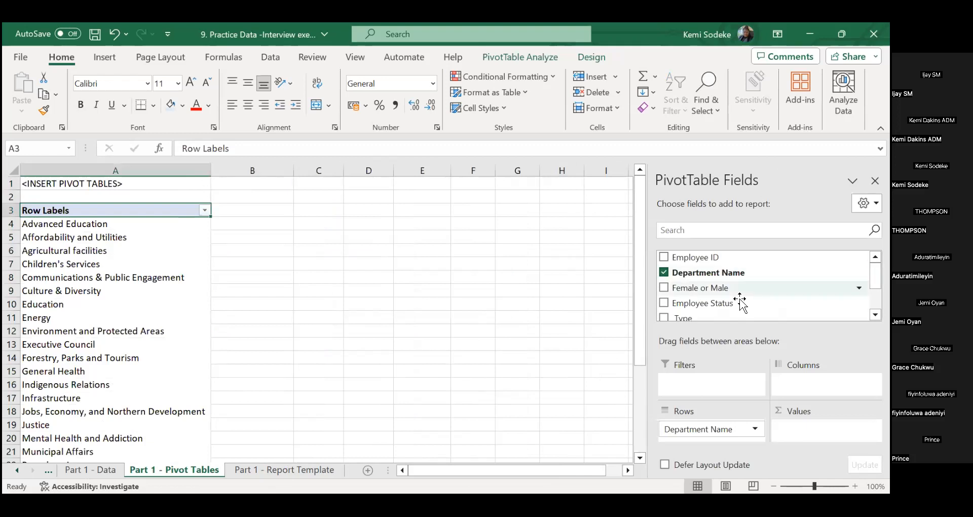
pyautogui.scroll(-1, 763, 286)
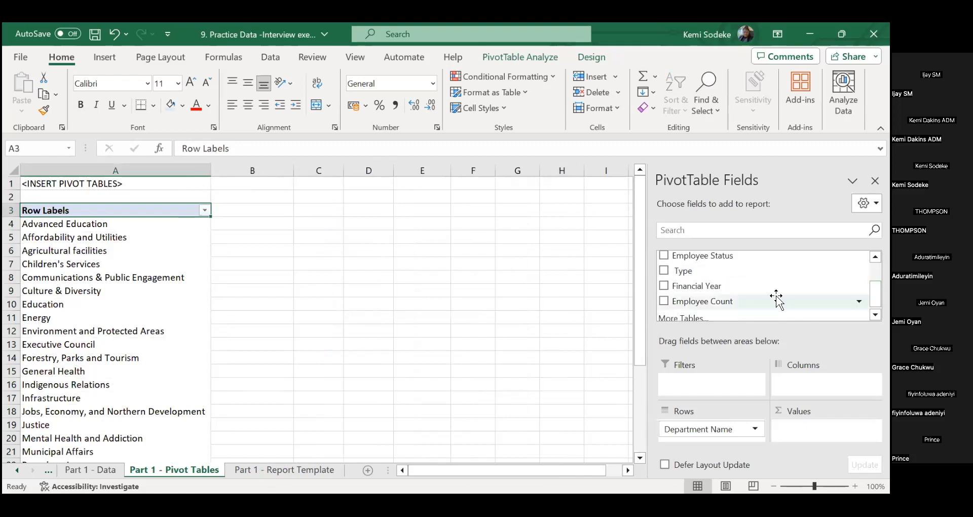
pyautogui.moveTo(702, 272); pyautogui.dragTo(730, 439)
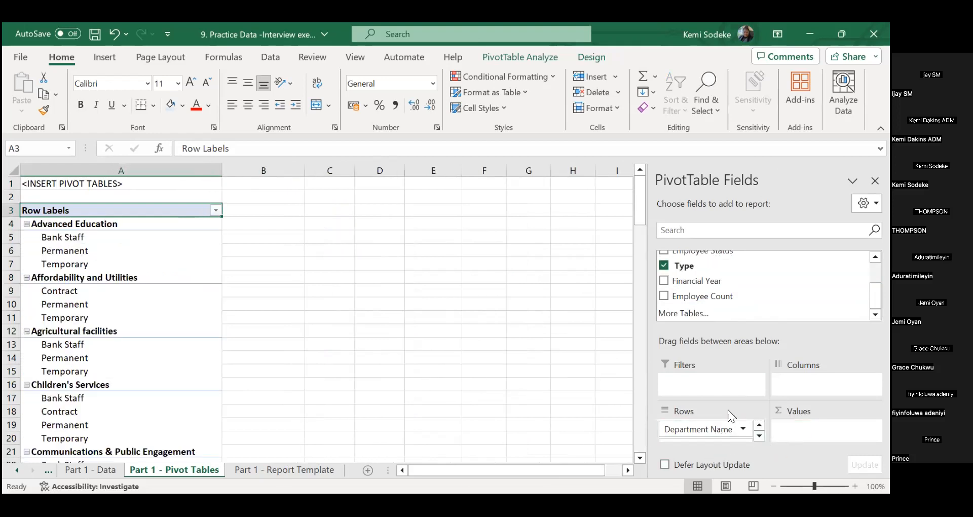
# Step: Move Type from the pivot table's rows to its columns, and check the layout against the Report Template and Data sheets
pyautogui.moveTo(708, 441); pyautogui.dragTo(811, 384)
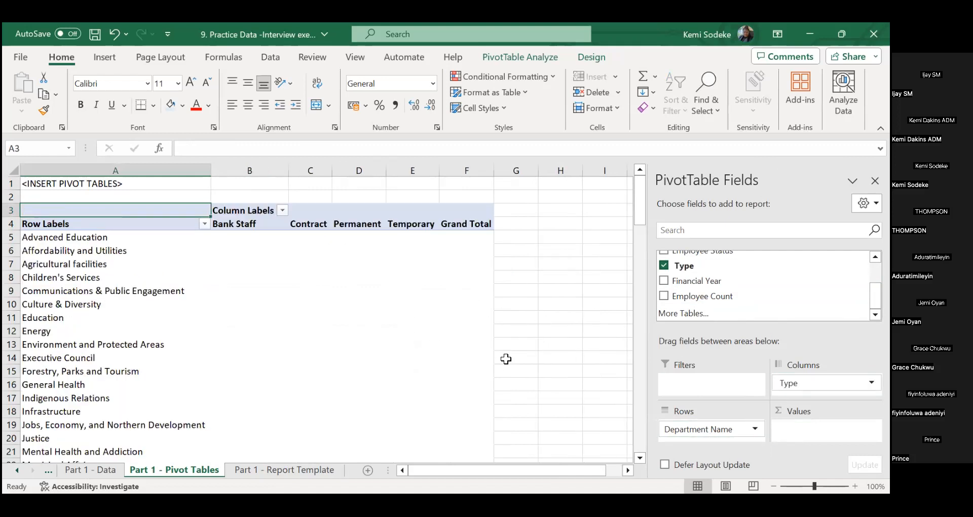
pyautogui.click(299, 470)
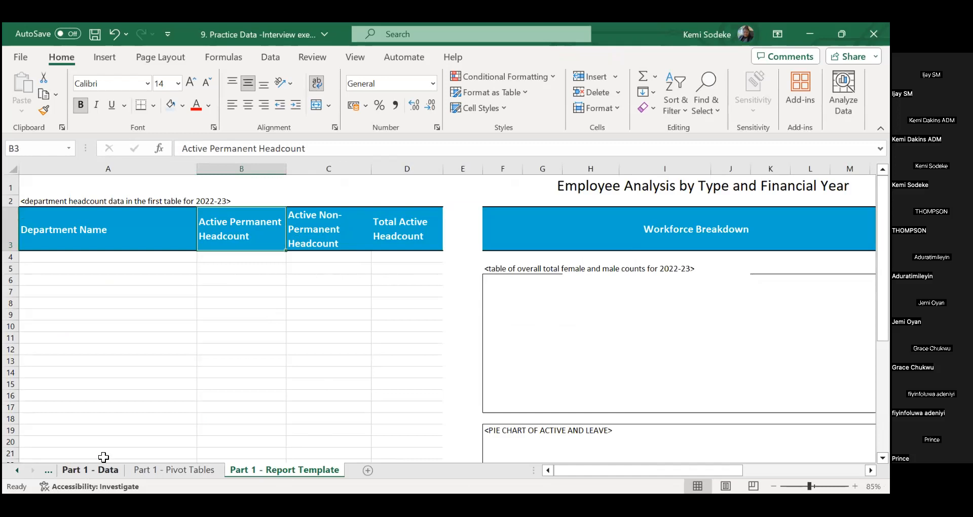
pyautogui.click(91, 470)
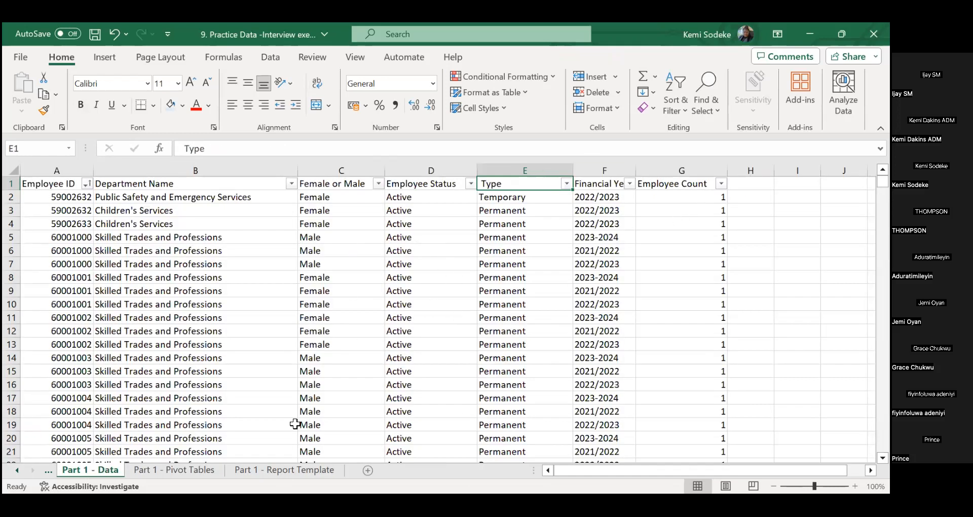
pyautogui.click(195, 469)
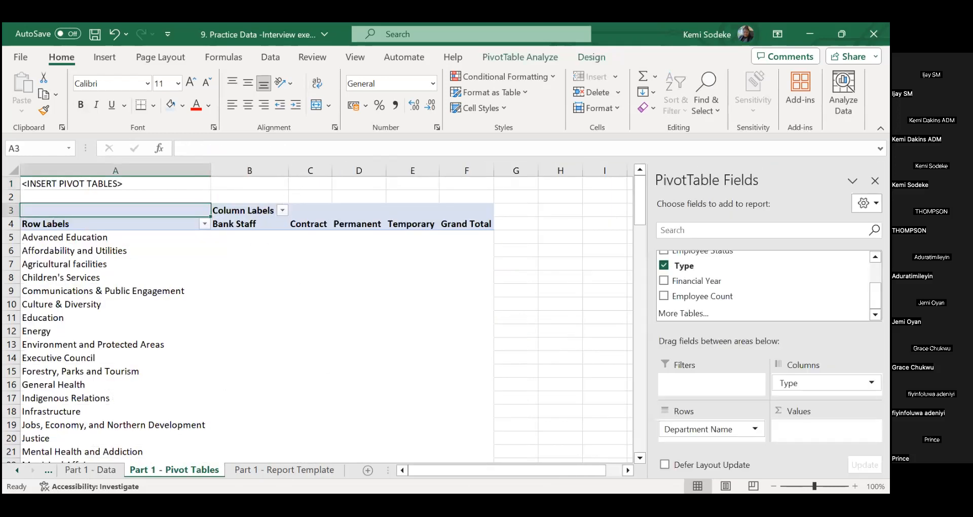
# Step: Check the template's Active Permanent Headcount heading against the Employee Status column on the Part 1 - Data sheet, and return to the pivot table
pyautogui.click(284, 470)
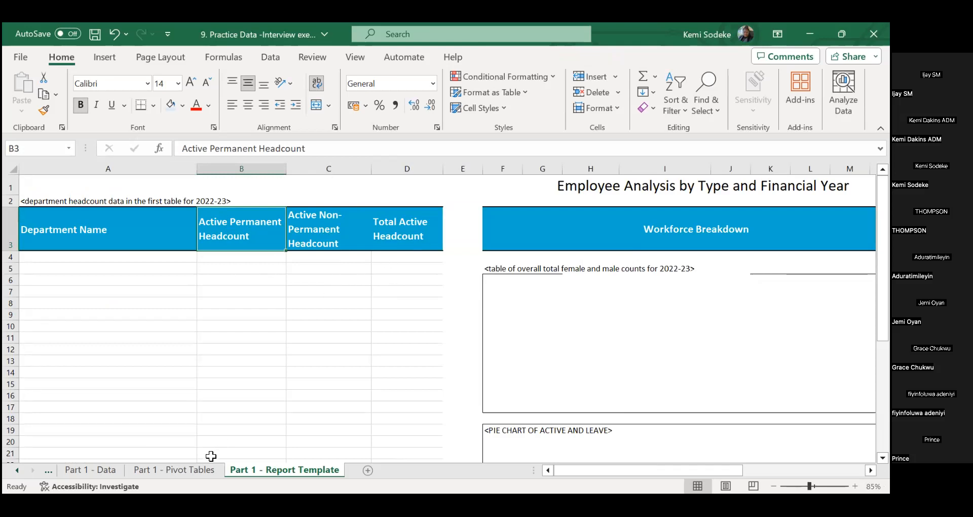
pyautogui.click(174, 470)
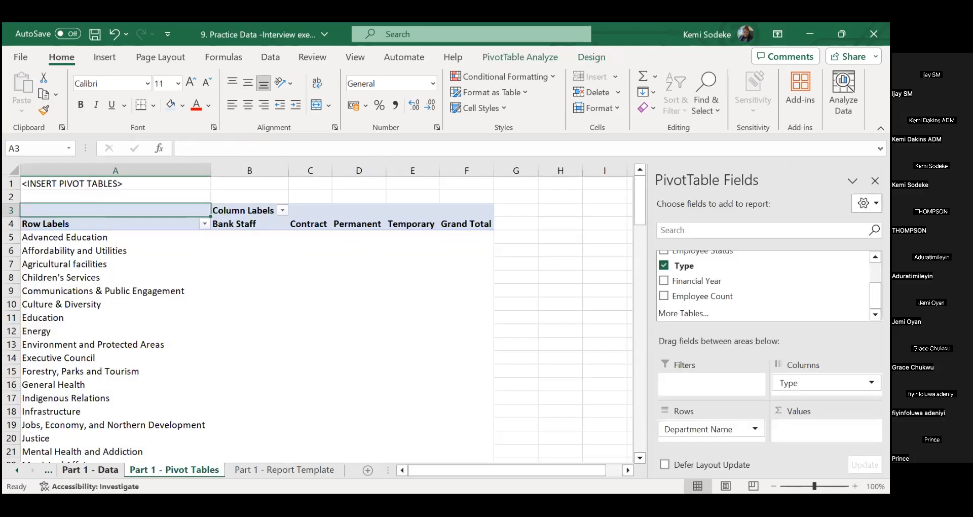
pyautogui.click(90, 469)
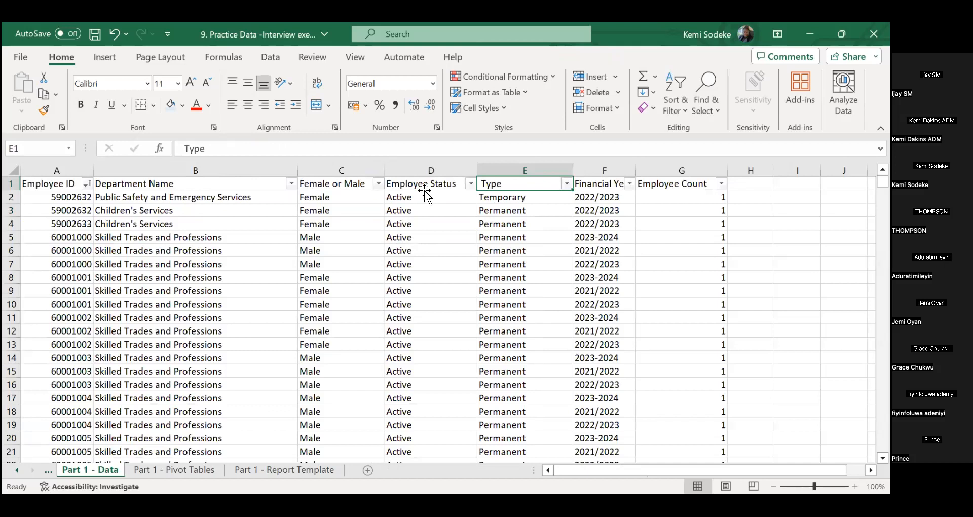
pyautogui.click(425, 198)
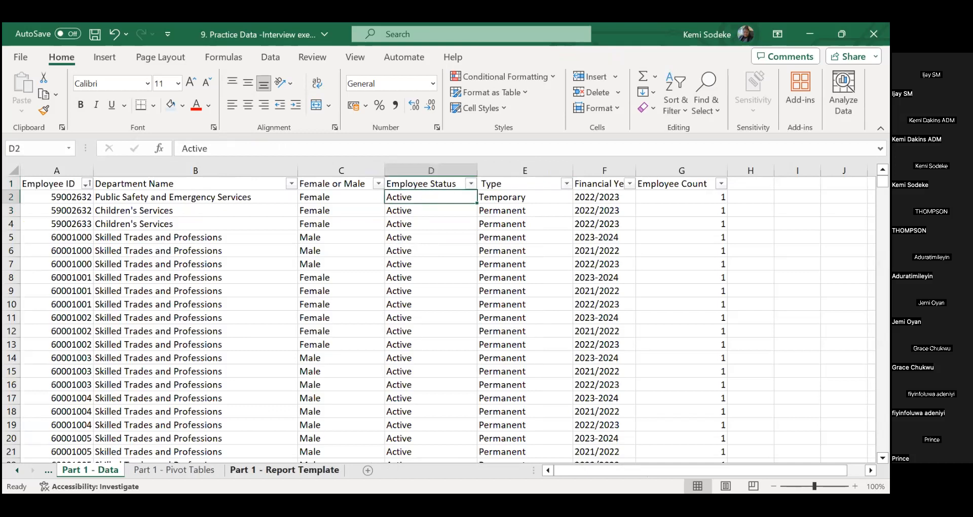
pyautogui.click(174, 470)
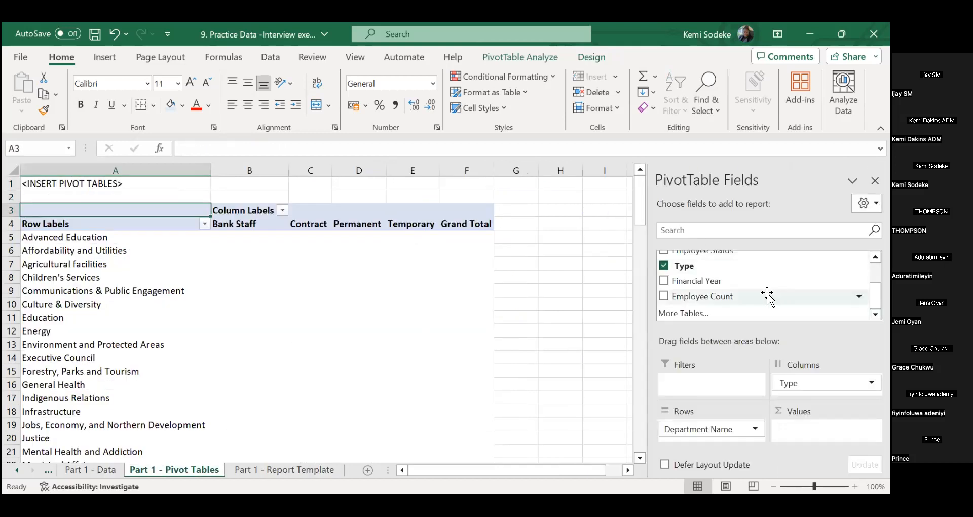
pyautogui.scroll(1, 781, 289)
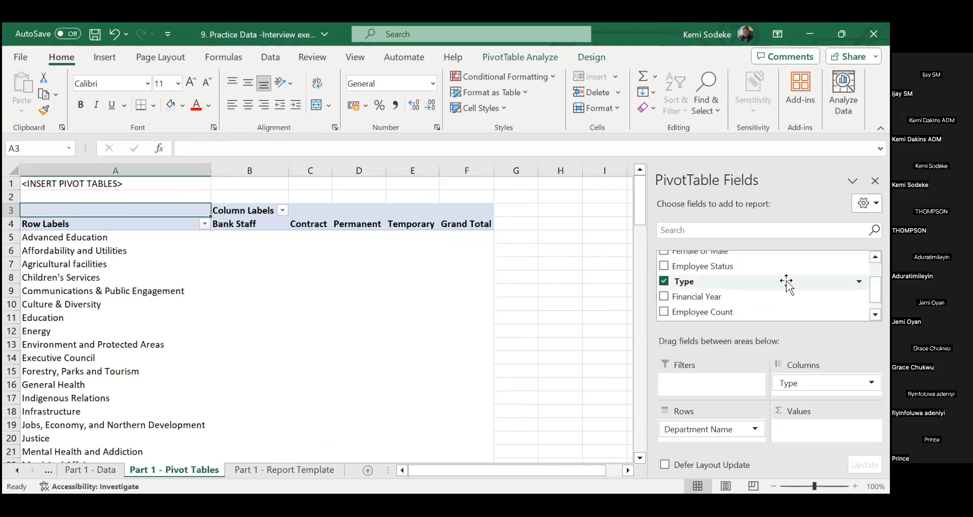
pyautogui.moveTo(740, 266); pyautogui.dragTo(709, 388)
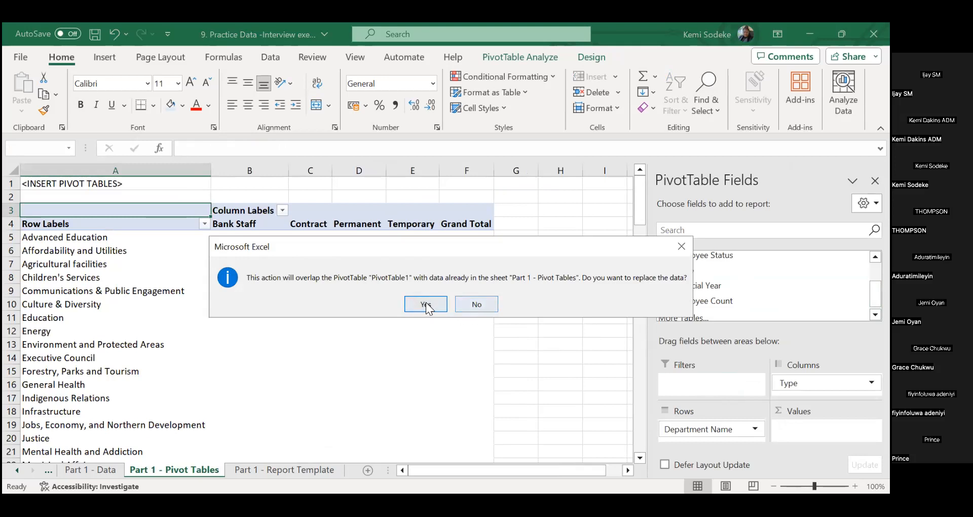
pyautogui.click(477, 304)
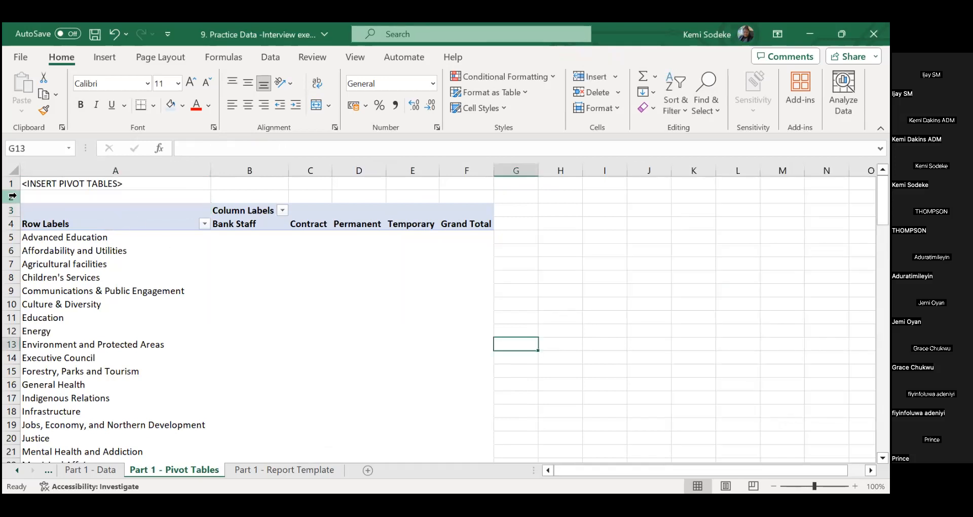
# Step: Insert two blank rows above the pivot table on the Part 1 - Pivot Tables sheet
pyautogui.moveTo(12, 196); pyautogui.dragTo(8, 205)
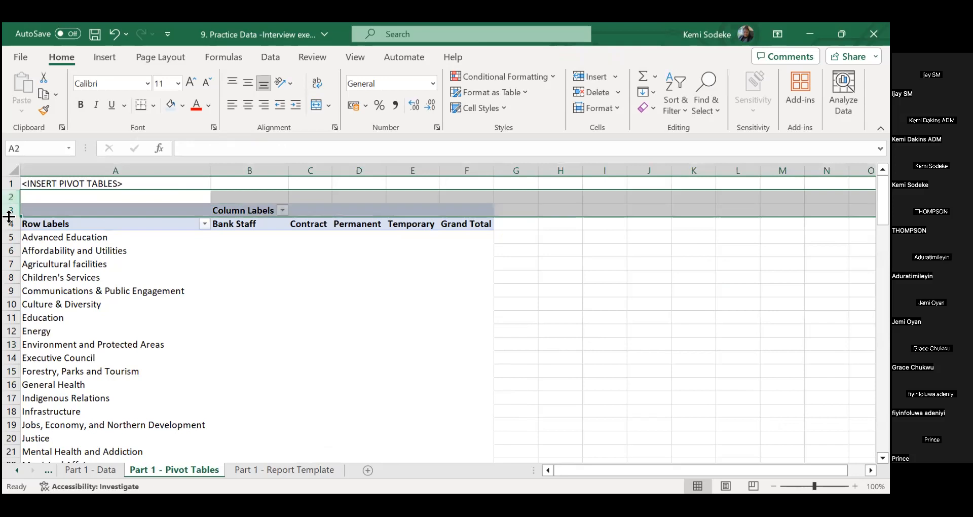
pyautogui.rightClick(9, 217)
pyautogui.click(45, 350)
pyautogui.click(522, 369)
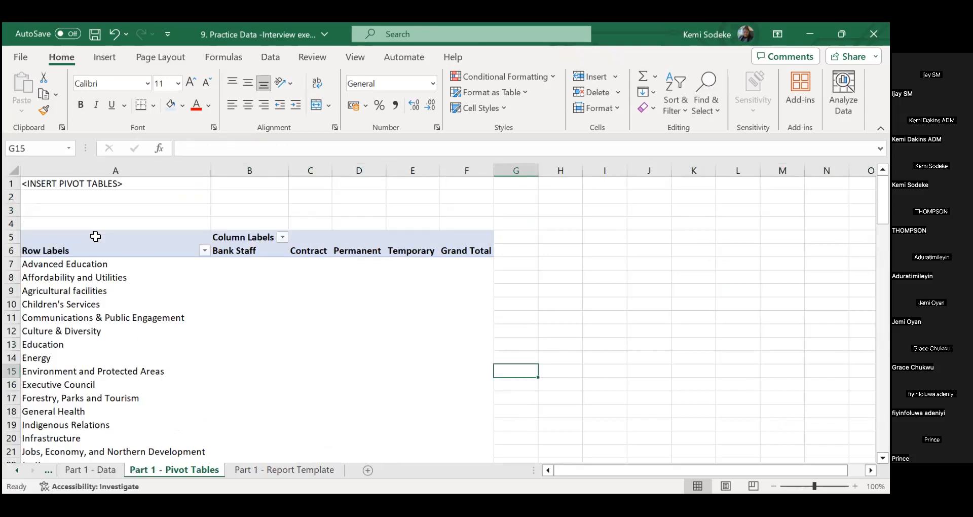
# Step: Add Employee Status to the pivot table's filters and limit it to Active, excluding Leave and Unknown
pyautogui.click(118, 221)
pyautogui.click(181, 319)
pyautogui.moveTo(760, 299); pyautogui.dragTo(724, 383)
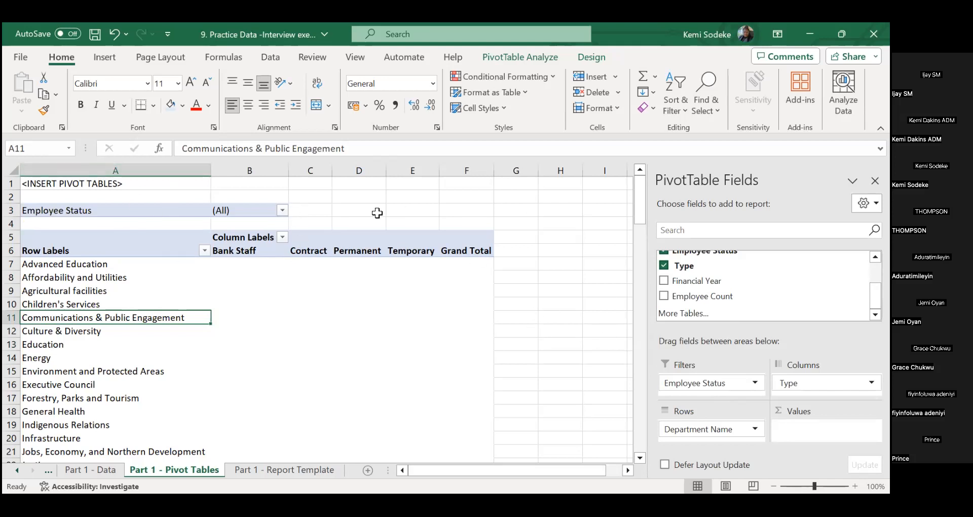
pyautogui.click(283, 209)
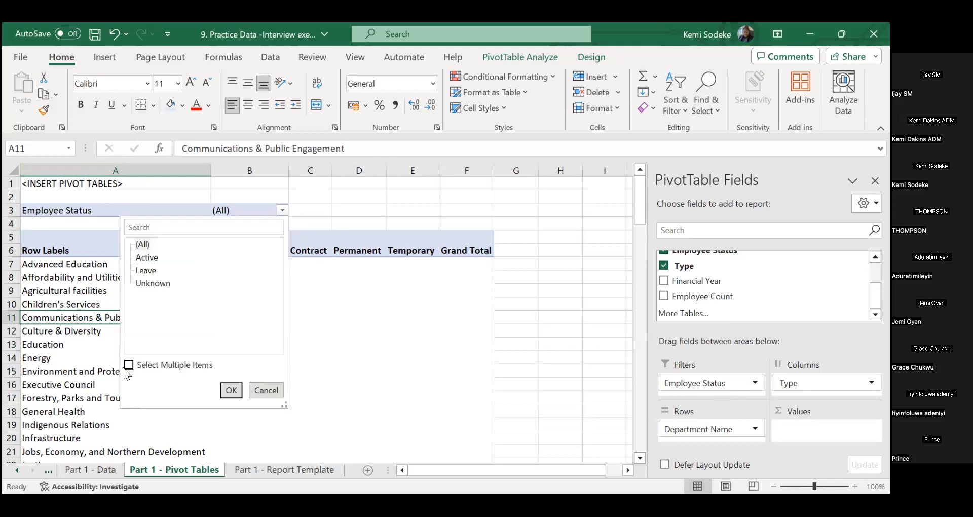
pyautogui.click(129, 365)
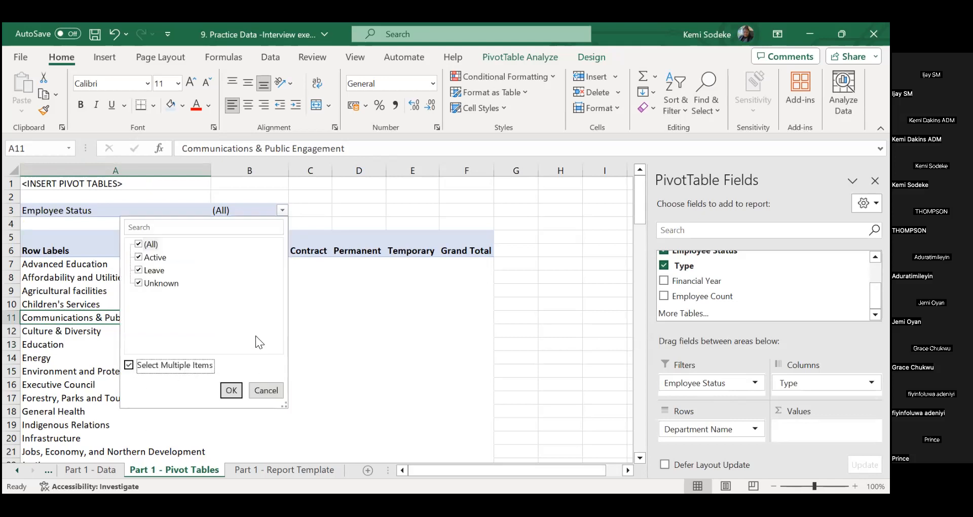
pyautogui.click(139, 281)
pyautogui.click(145, 269)
pyautogui.click(232, 390)
# Step: Check the financial year named in the template's headcount note against the Financial Year values on the Part 1 - Data sheet
pyautogui.click(285, 469)
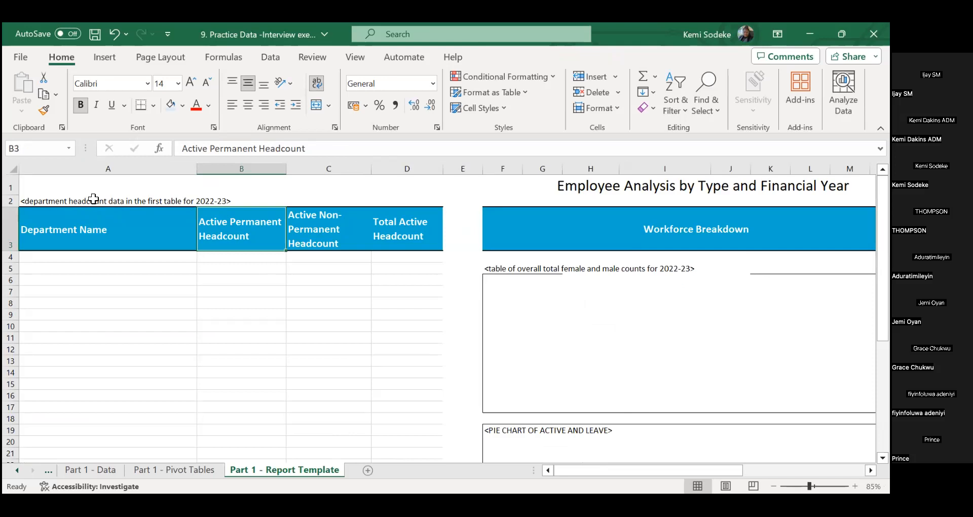
pyautogui.click(51, 203)
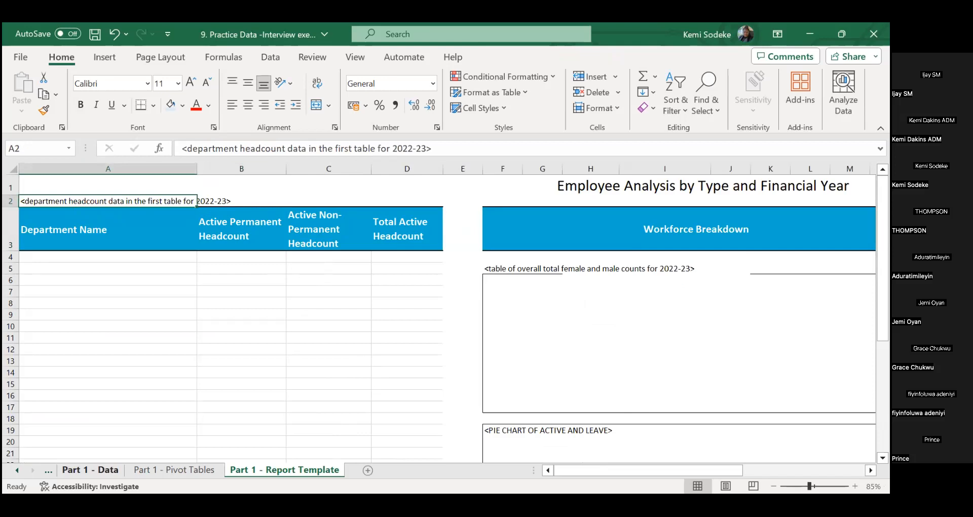
pyautogui.click(91, 470)
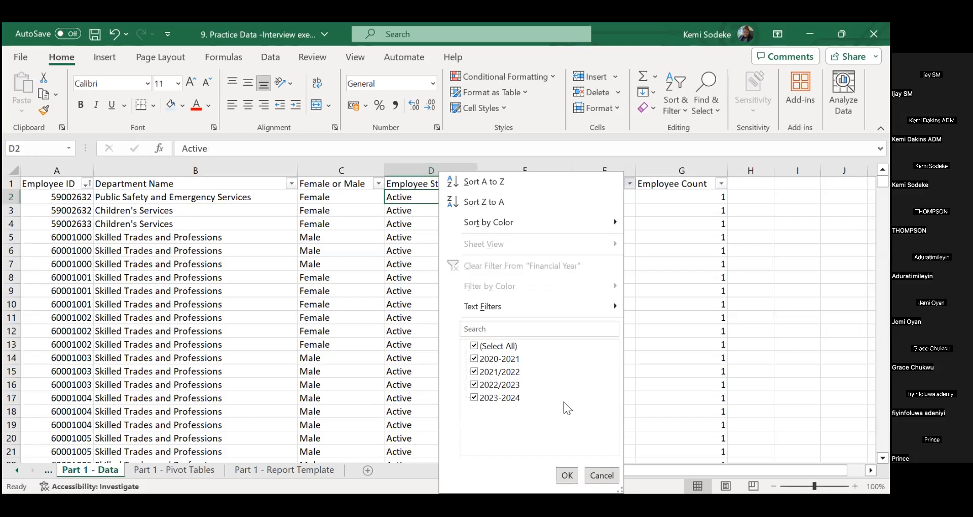
pyautogui.click(671, 279)
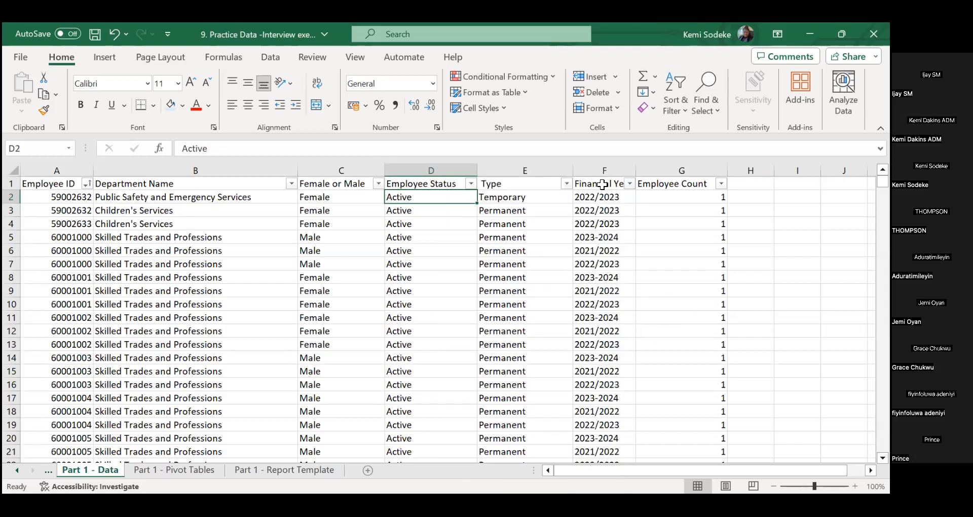
# Step: Add Financial Year to the pivot table's filters and limit it to 2022/2023
pyautogui.click(174, 469)
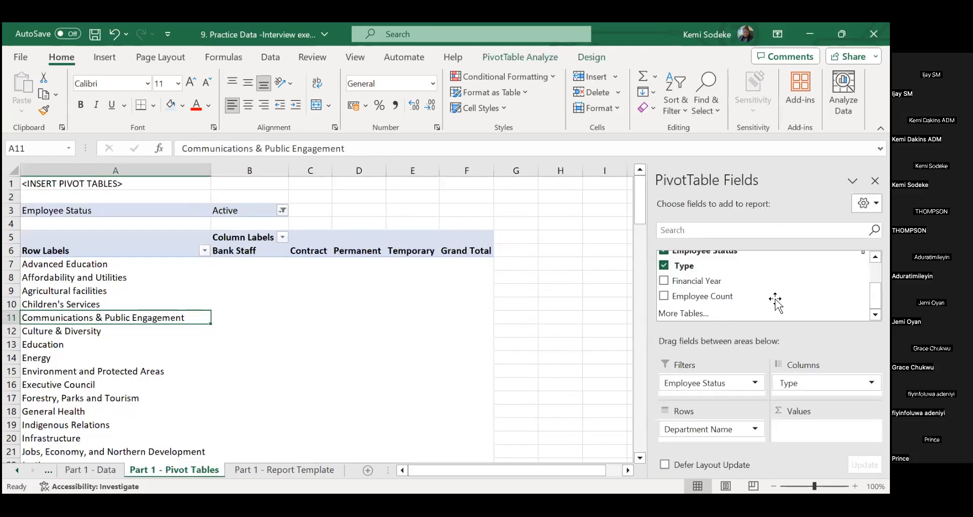
pyautogui.moveTo(699, 286); pyautogui.dragTo(730, 385)
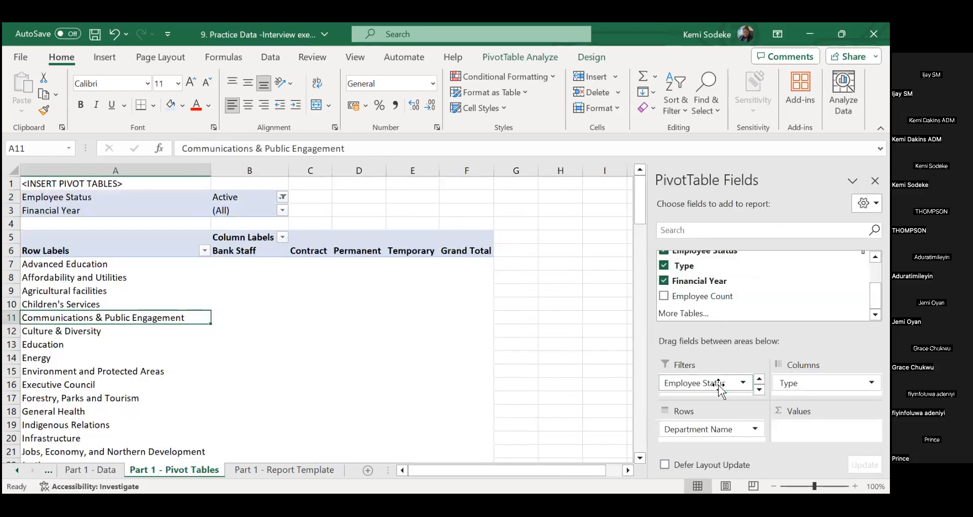
pyautogui.click(283, 210)
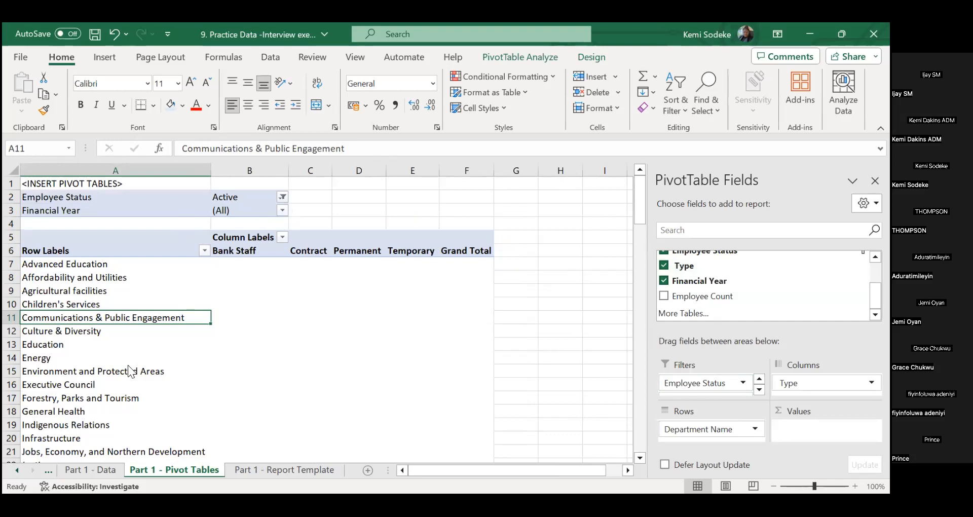
pyautogui.click(140, 245)
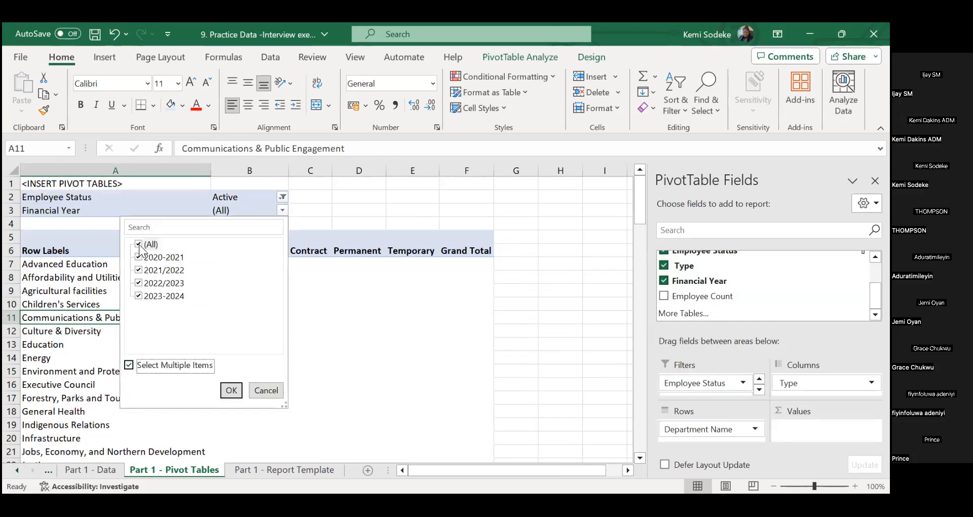
pyautogui.click(144, 284)
pyautogui.click(144, 287)
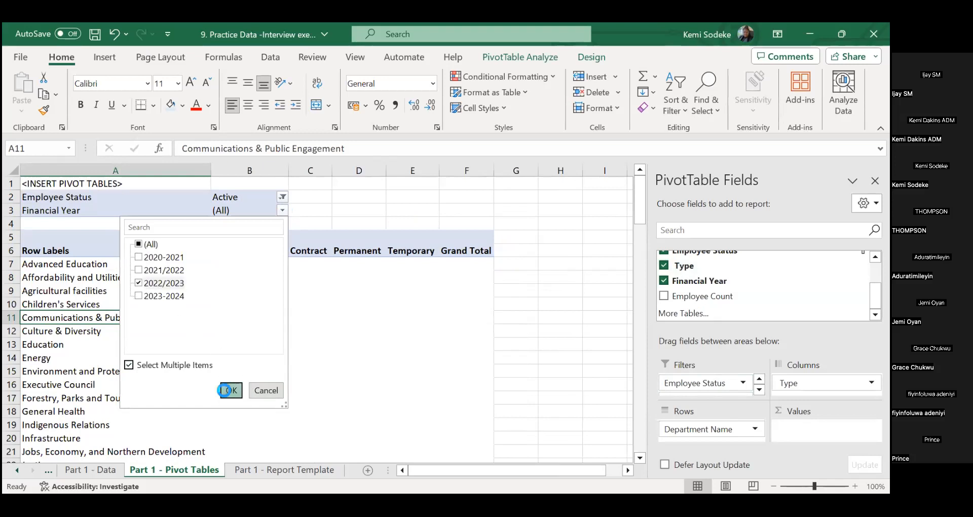
pyautogui.click(228, 392)
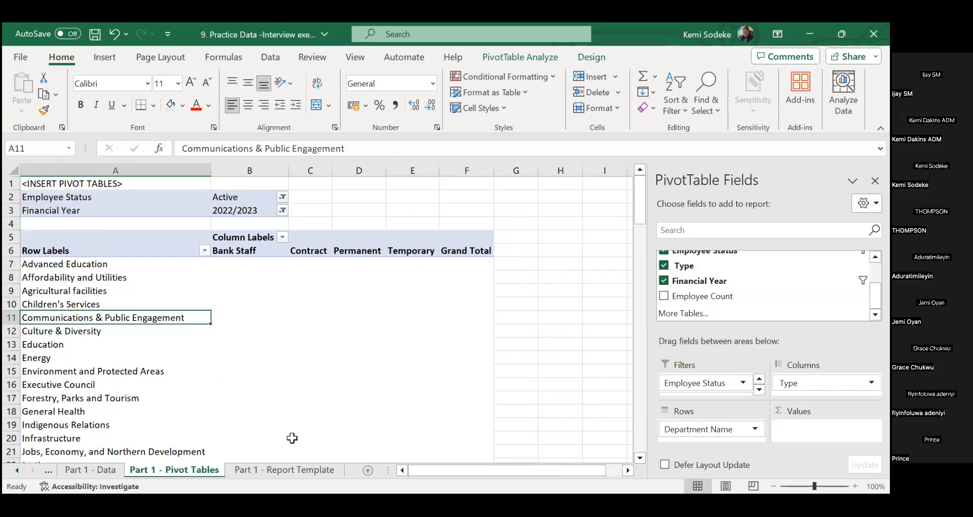
# Step: Check the template's headcount column order and move the pivot table's Permanent column ahead of Bank Staff
pyautogui.click(299, 470)
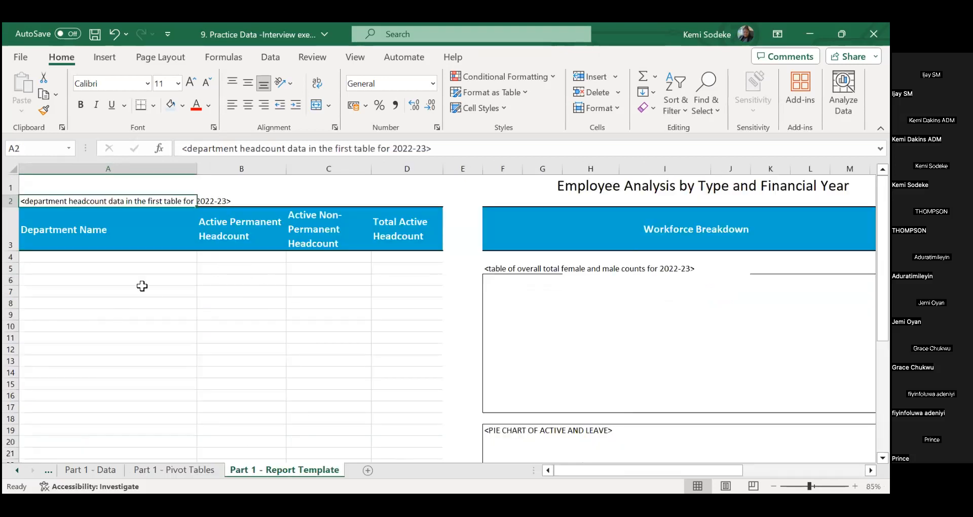
pyautogui.click(226, 326)
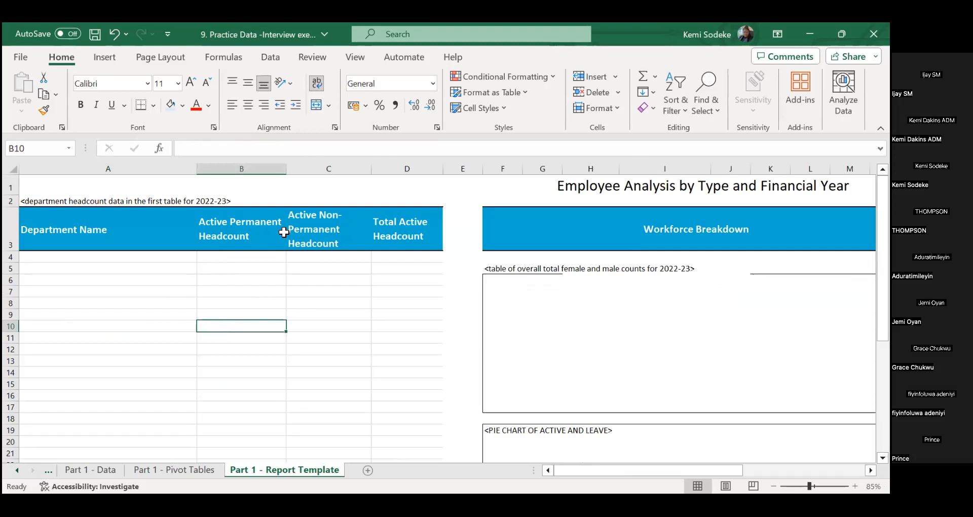
pyautogui.click(190, 470)
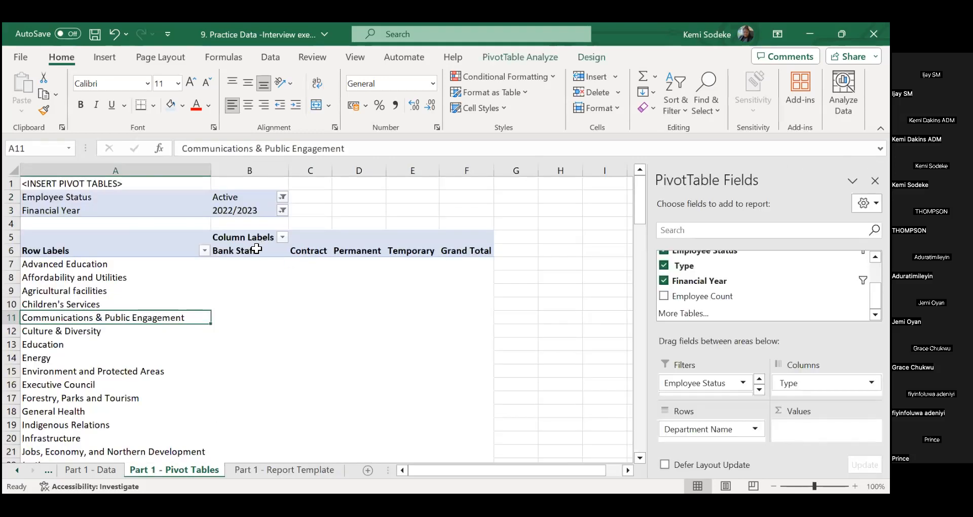
pyautogui.click(358, 250)
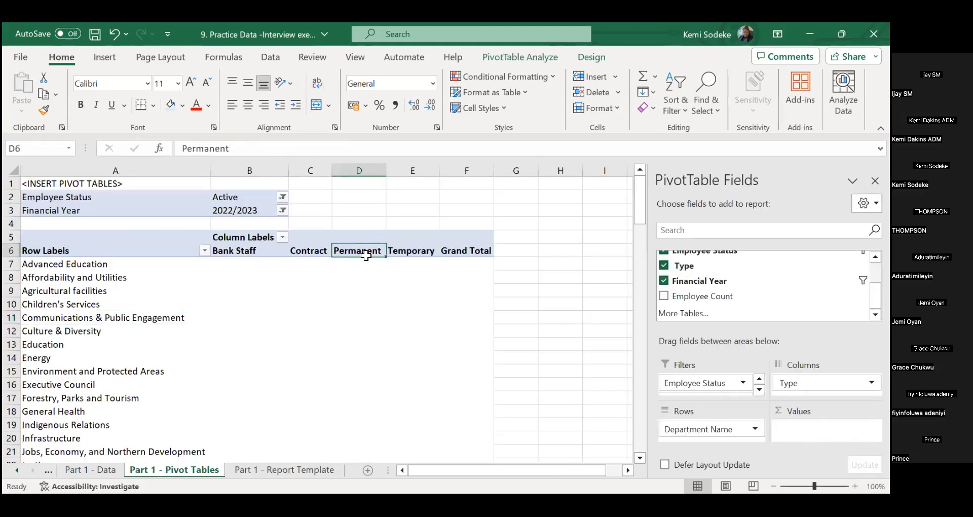
pyautogui.moveTo(223, 261); pyautogui.dragTo(223, 261)
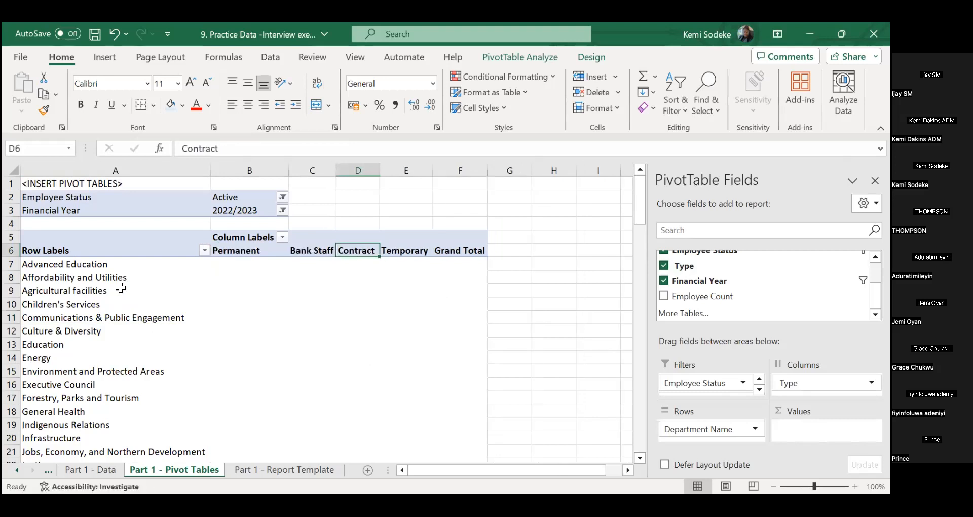
# Step: Enable the classic PivotTable layout in the pivot table's display options
pyautogui.rightClick(207, 282)
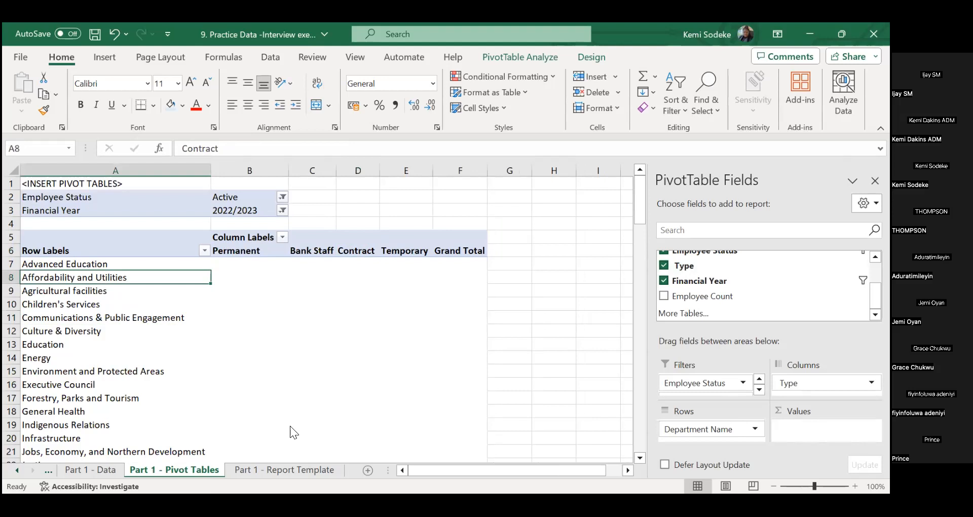
pyautogui.click(380, 193)
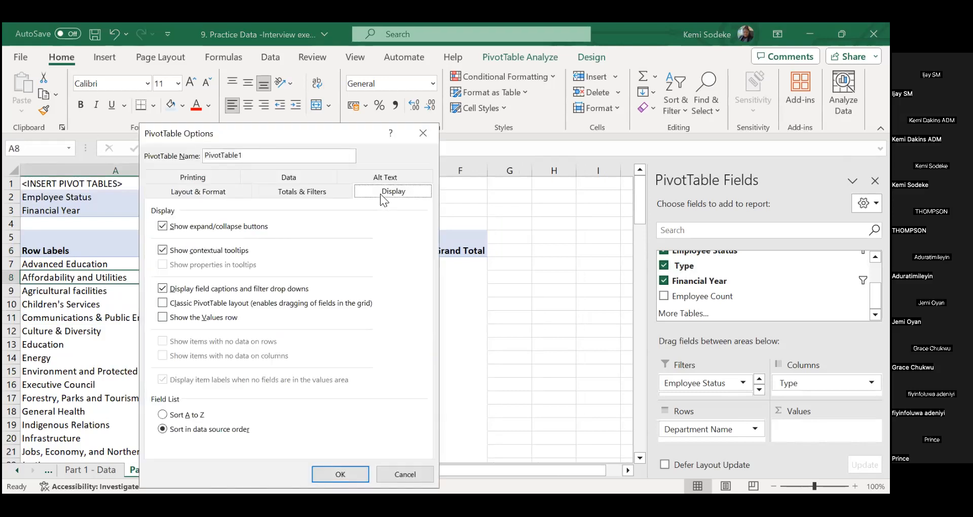
pyautogui.click(163, 303)
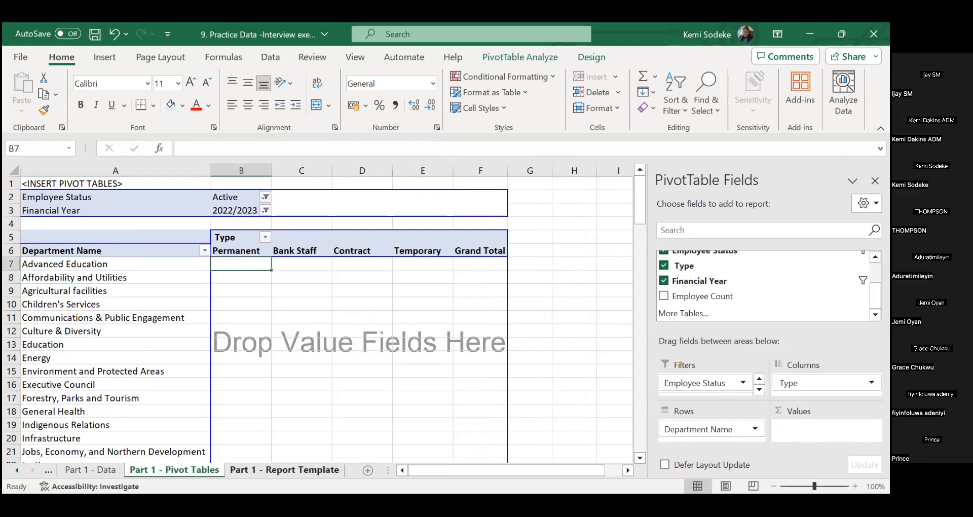
# Step: Check the report template's headcount columns and add Employee Count to the pivot table's values as a sum
pyautogui.click(284, 470)
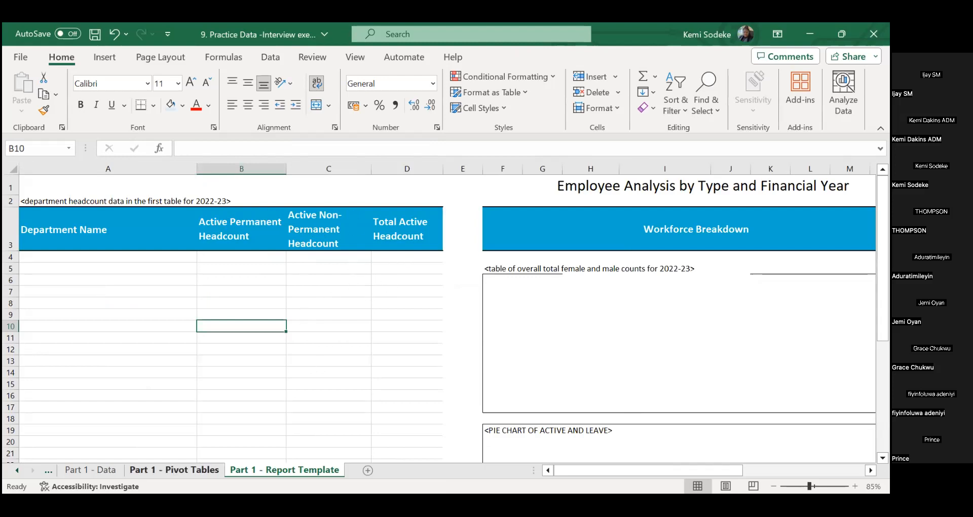
pyautogui.click(174, 470)
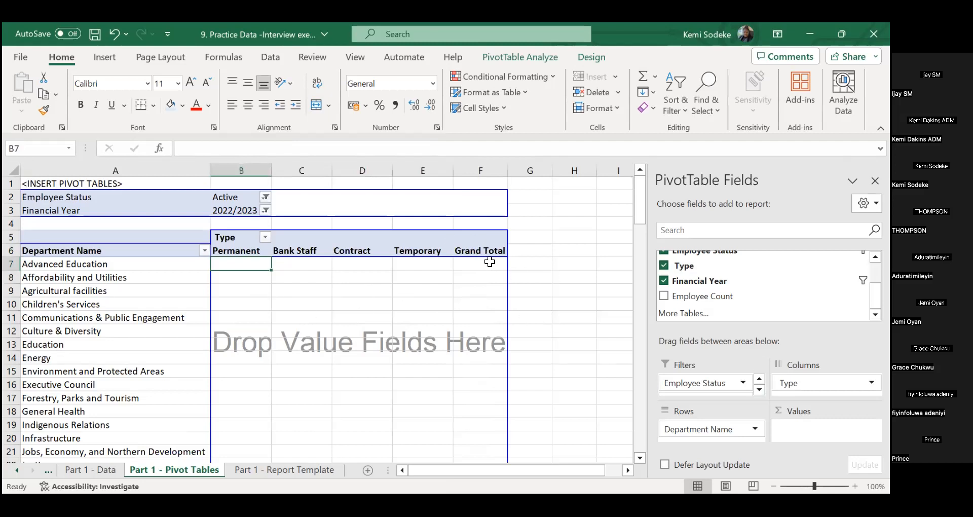
pyautogui.moveTo(876, 296)
pyautogui.mouseDown()
pyautogui.moveTo(875, 282)
pyautogui.moveTo(875, 304)
pyautogui.moveTo(875, 285)
pyautogui.moveTo(875, 295)
pyautogui.mouseUp()
pyautogui.moveTo(728, 299); pyautogui.dragTo(826, 430)
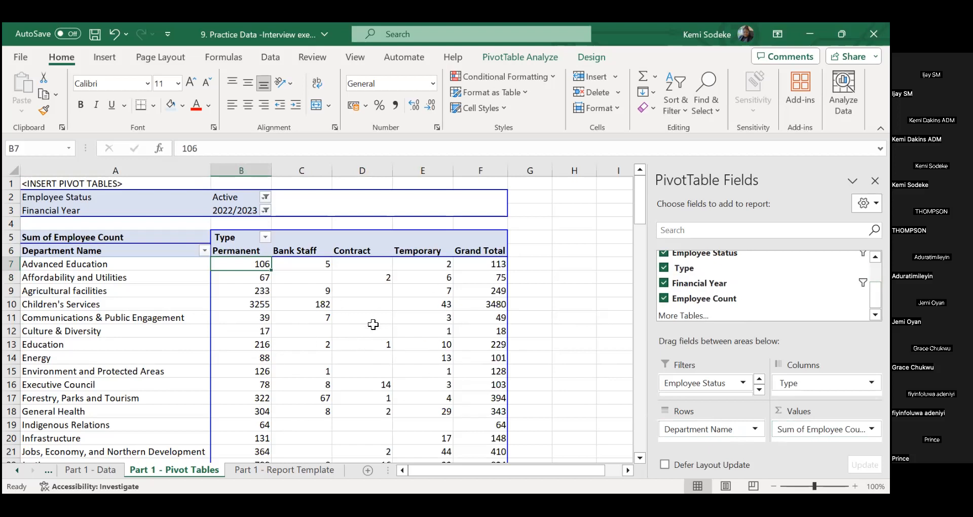
# Step: Review the pivot table's active 2022/2023 headcounts by department and type, down to the overall grand total
pyautogui.scroll(-9, 375, 321)
pyautogui.scroll(2, 376, 321)
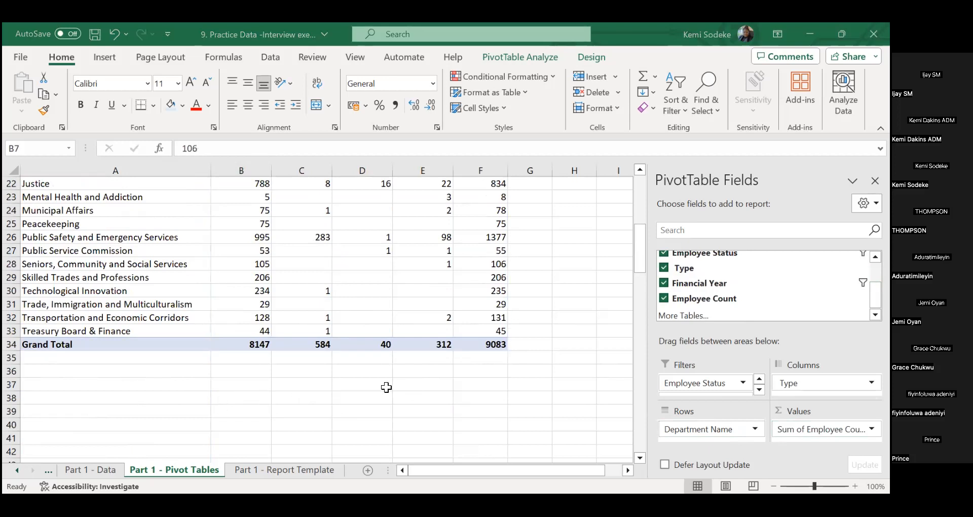
pyautogui.scroll(7, 385, 387)
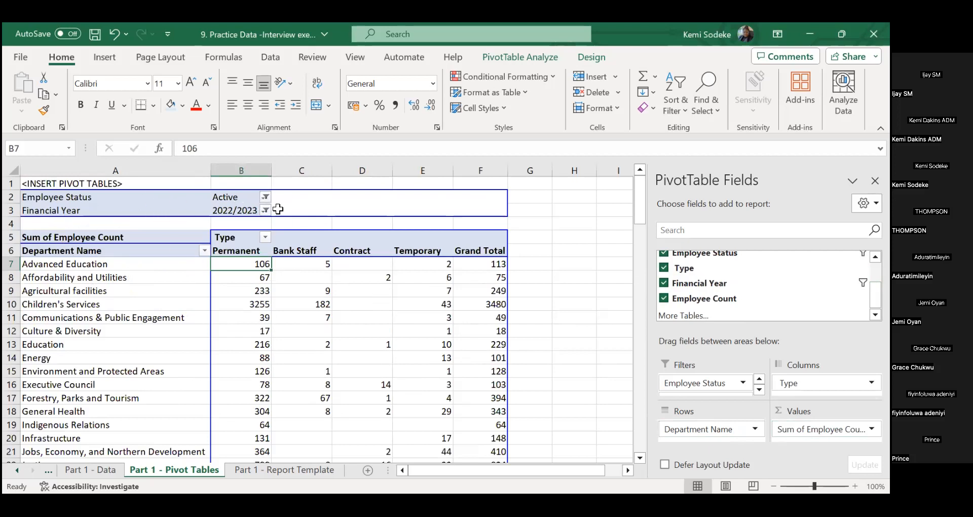
pyautogui.scroll(-2, 288, 369)
pyautogui.scroll(2, 76, 255)
pyautogui.scroll(-6, 383, 379)
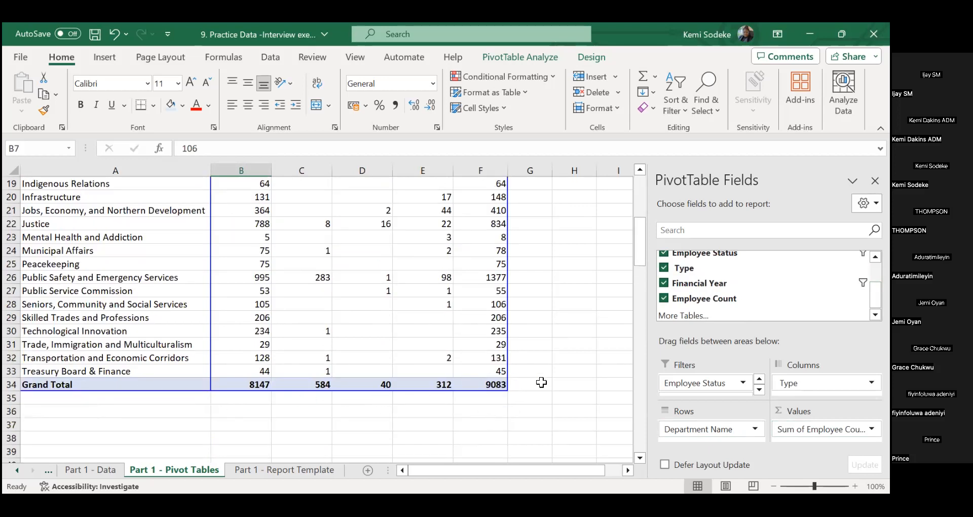
pyautogui.scroll(6, 541, 383)
pyautogui.scroll(-6, 512, 436)
pyautogui.click(500, 384)
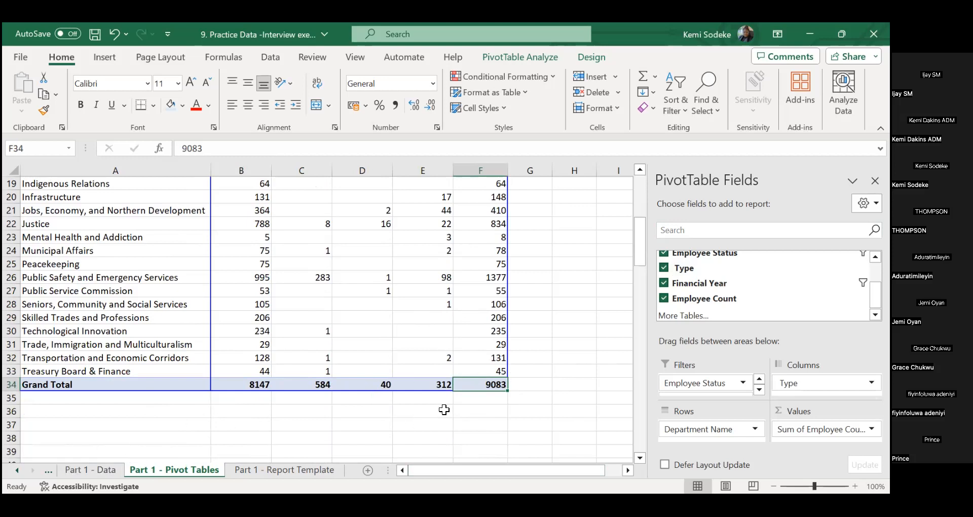
pyautogui.click(471, 410)
# Step: Filter the Part 1 - Data sheet to Active in Employee Status and 2022/2023 in Financial Year
pyautogui.click(114, 470)
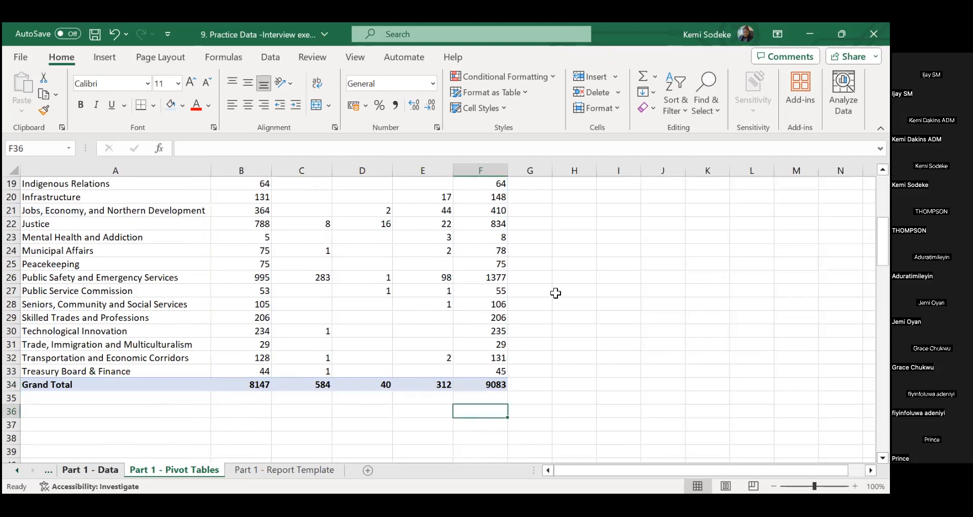
pyautogui.click(557, 278)
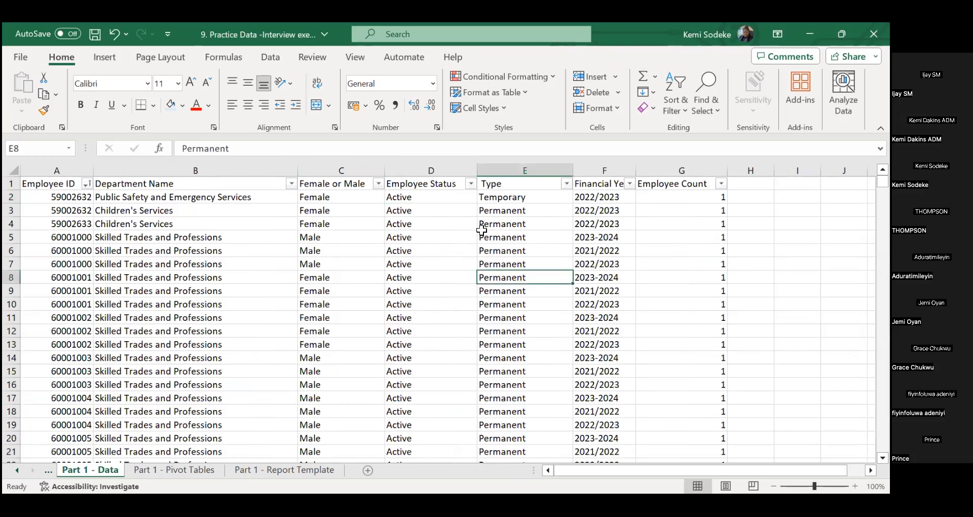
pyautogui.click(472, 183)
pyautogui.click(409, 474)
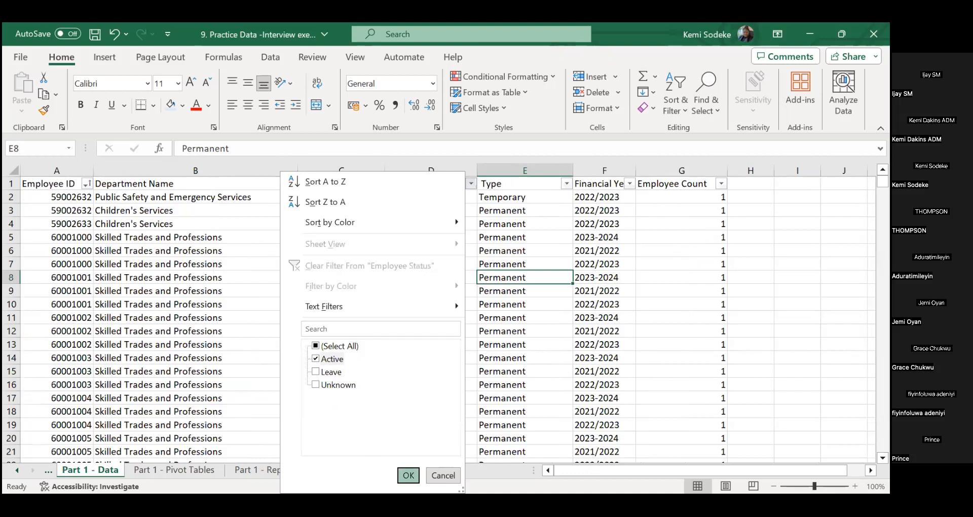
pyautogui.click(630, 184)
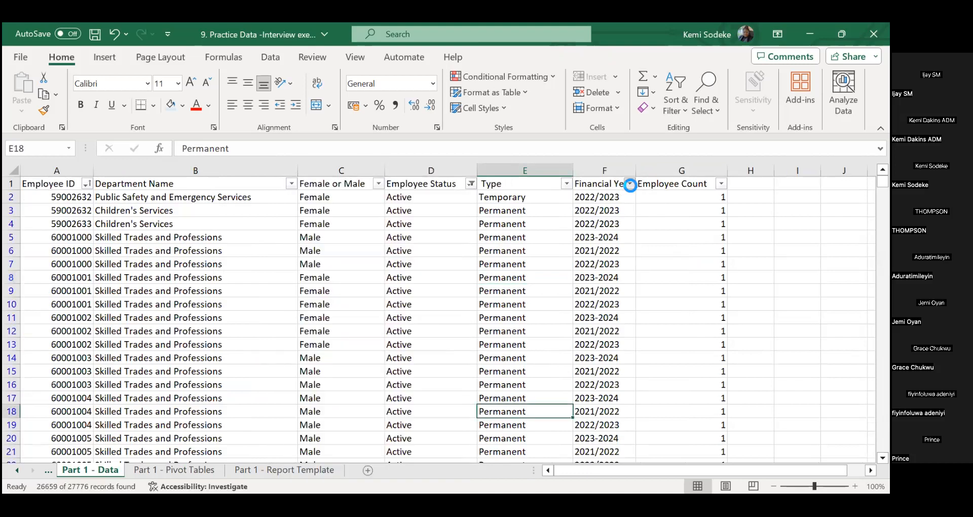
pyautogui.click(475, 346)
pyautogui.click(474, 385)
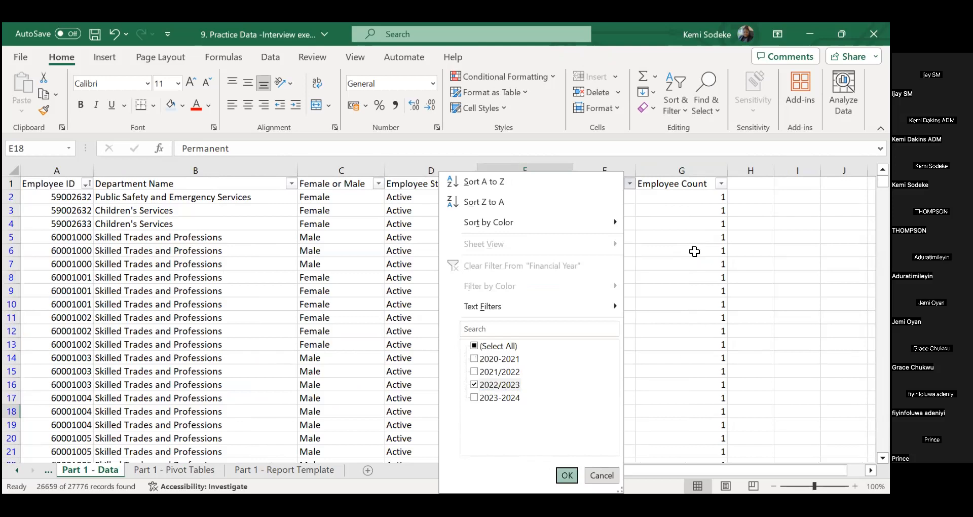
pyautogui.press('Return')
# Step: Select the filtered Employee Count values on Part 1 - Data and compare their sum with the pivot table's grand total
pyautogui.moveTo(676, 198); pyautogui.dragTo(672, 293)
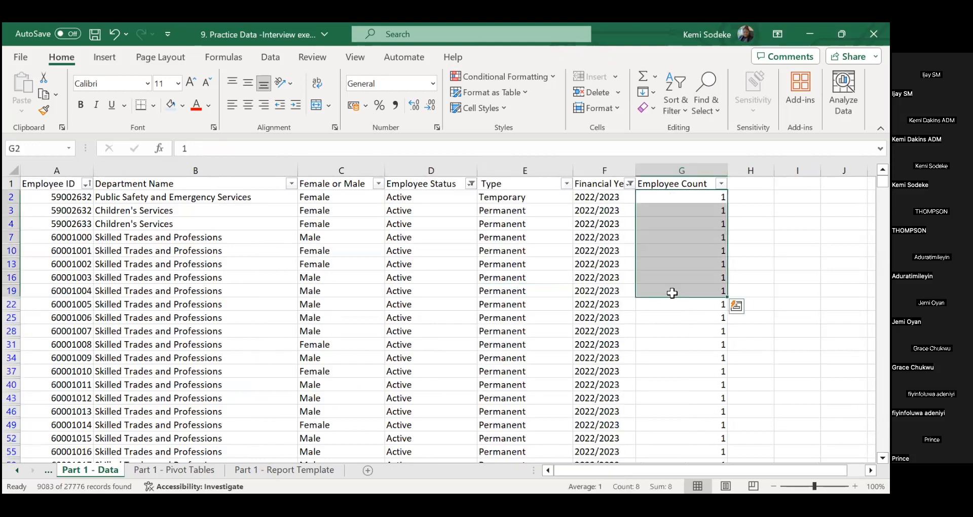
pyautogui.hotkey('ctrl', 'shift', 'Down')
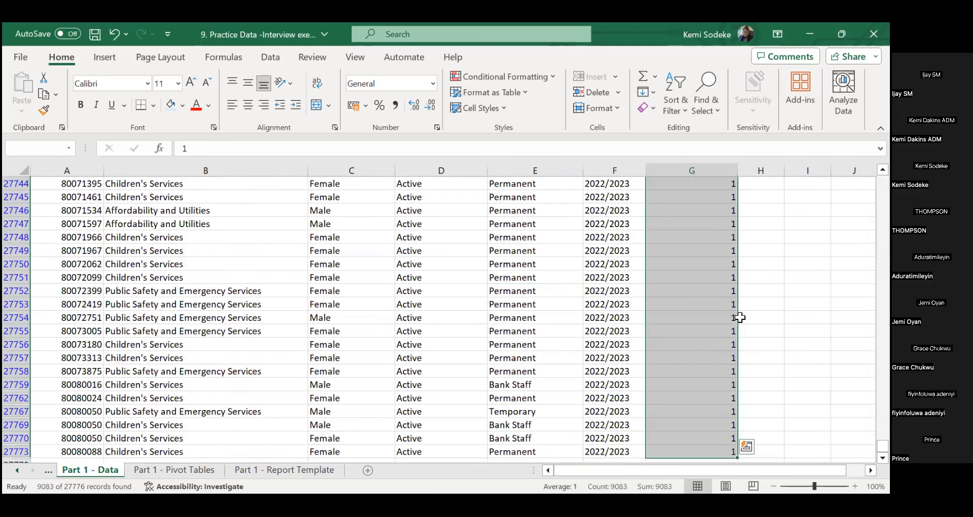
pyautogui.click(173, 470)
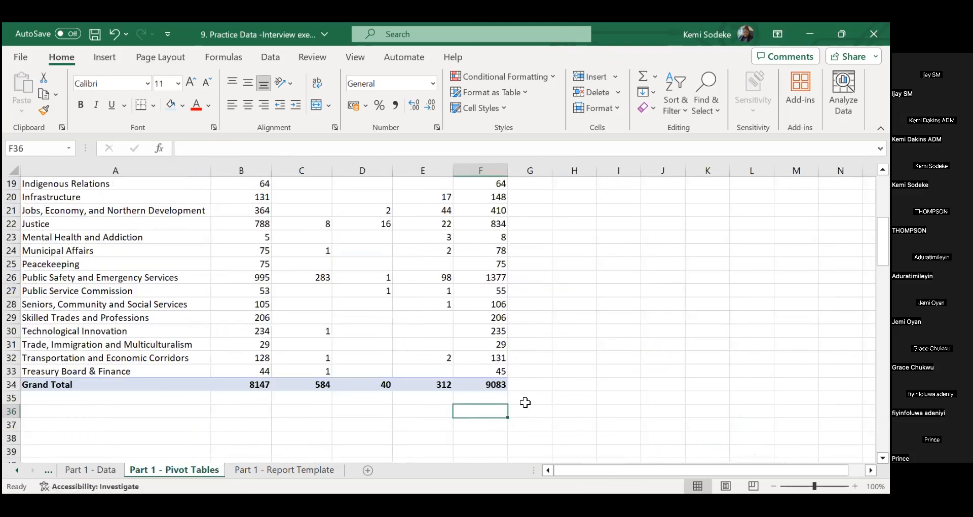
pyautogui.click(497, 386)
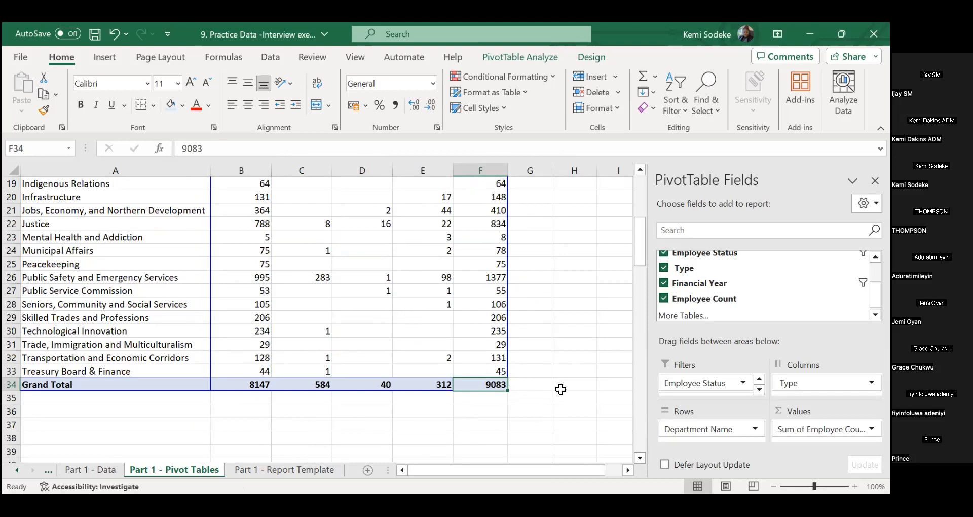
pyautogui.click(574, 291)
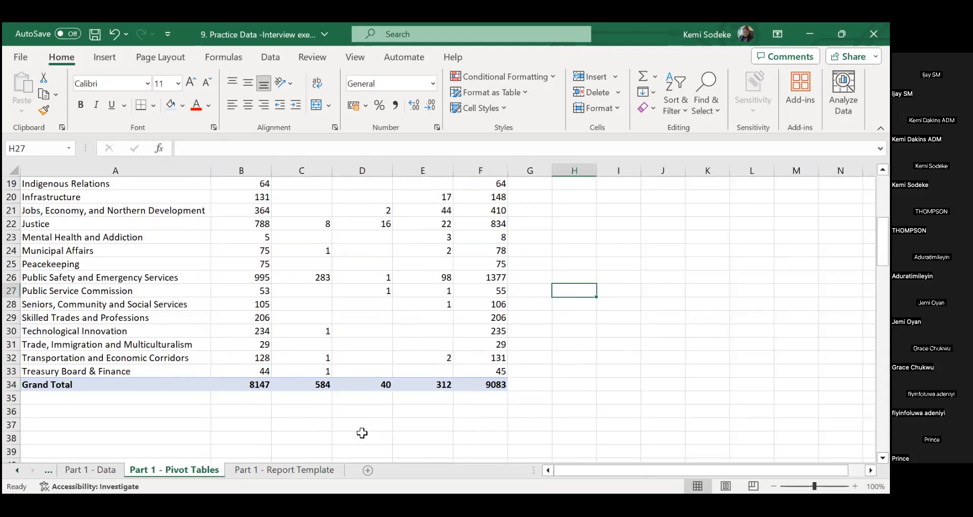
pyautogui.click(76, 470)
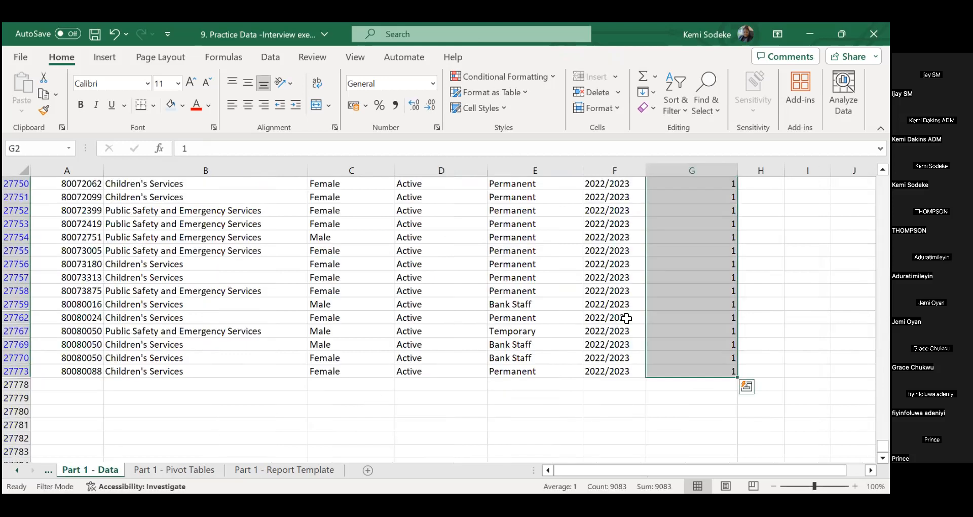
pyautogui.scroll(3, 614, 318)
pyautogui.moveTo(882, 445); pyautogui.dragTo(883, 182)
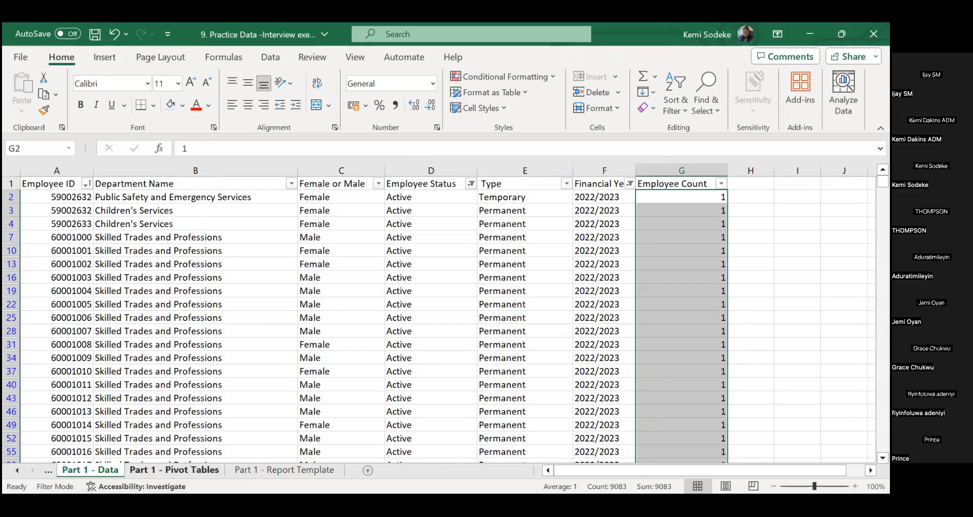
pyautogui.click(173, 470)
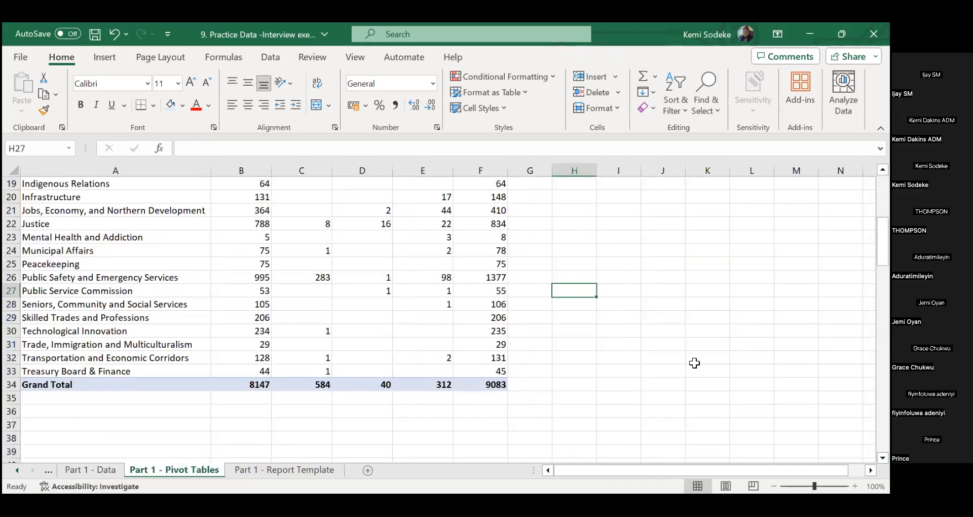
pyautogui.scroll(6, 587, 350)
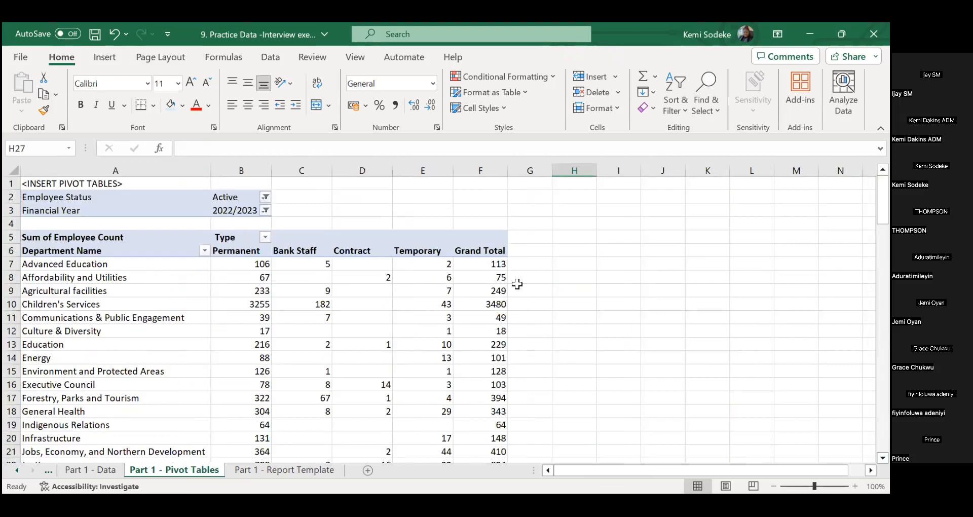
pyautogui.scroll(-2, 557, 348)
pyautogui.scroll(2, 512, 286)
# Step: Copy all department names from the pivot table, excluding Grand Total, for pasting as values from cell A4 of the Part 1 - Report Template sheet
pyautogui.click(311, 471)
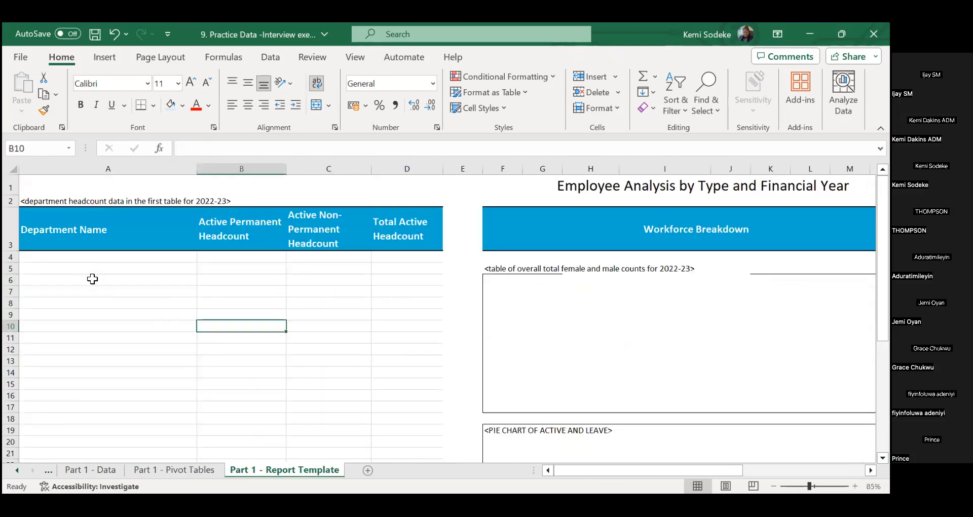
pyautogui.click(82, 256)
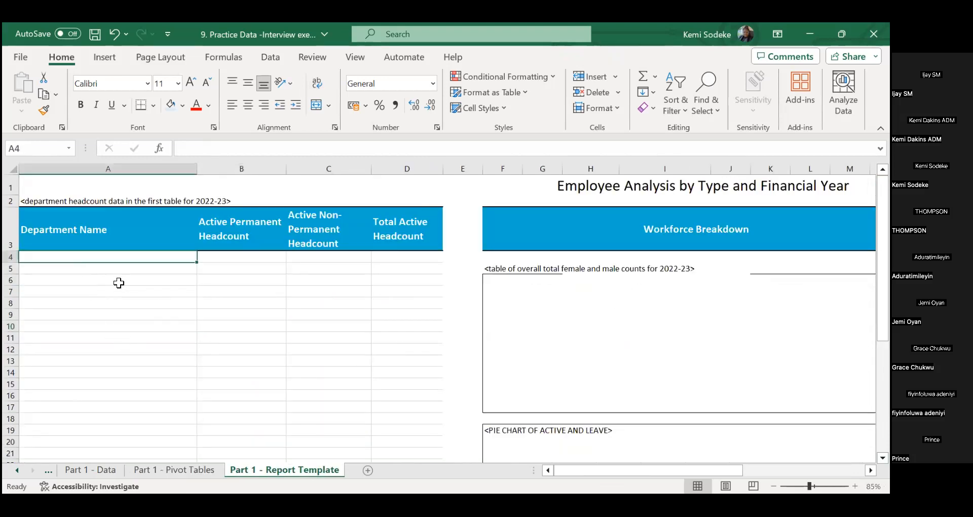
pyautogui.click(174, 469)
pyautogui.moveTo(96, 261); pyautogui.dragTo(124, 420)
pyautogui.hotkey('ctrl', 'c')
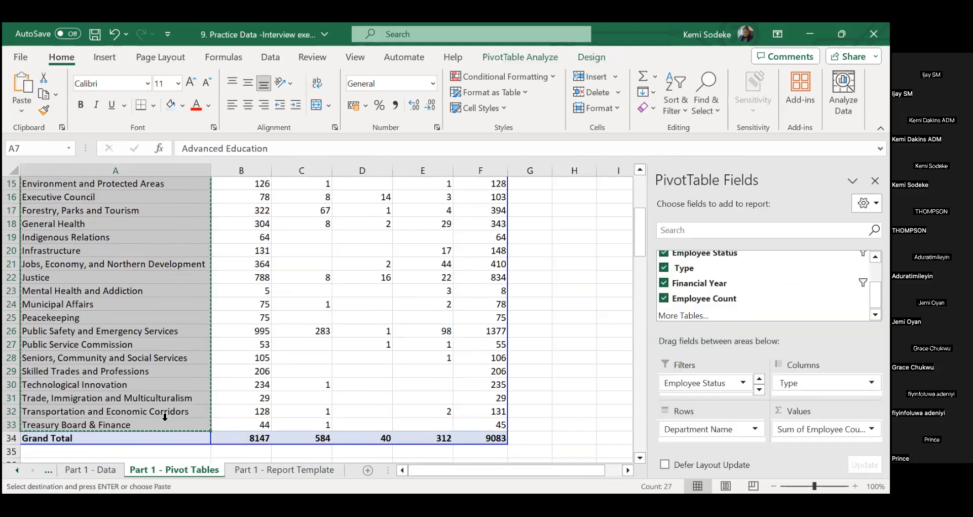
pyautogui.click(284, 470)
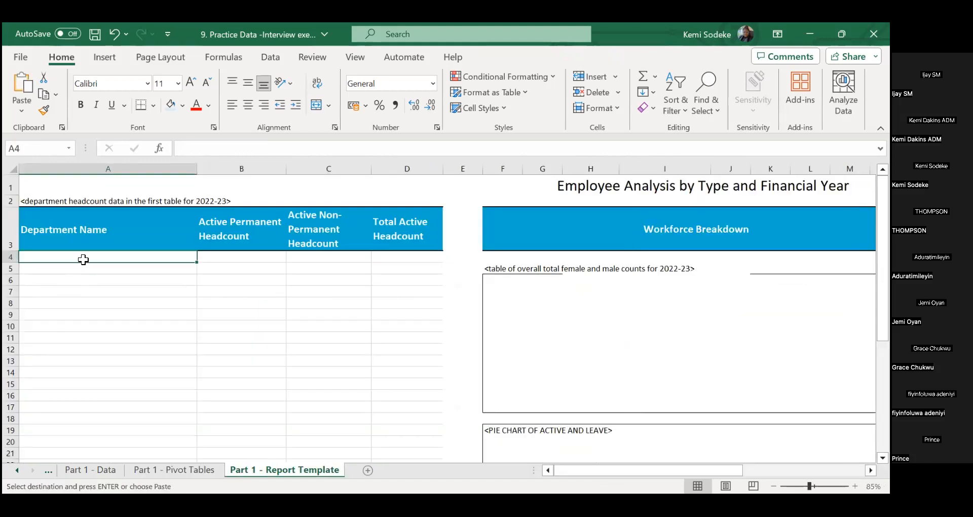
pyautogui.rightClick(90, 257)
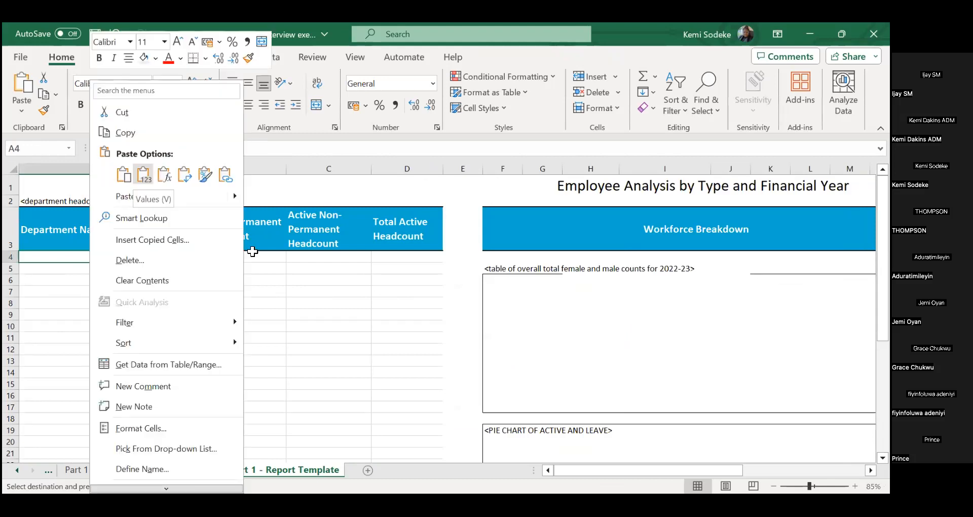
# Step: Paste the copied department names as values into the report template's Department Name column, starting at A4
pyautogui.press('v')
pyautogui.scroll(-6, 300, 371)
pyautogui.scroll(6, 309, 366)
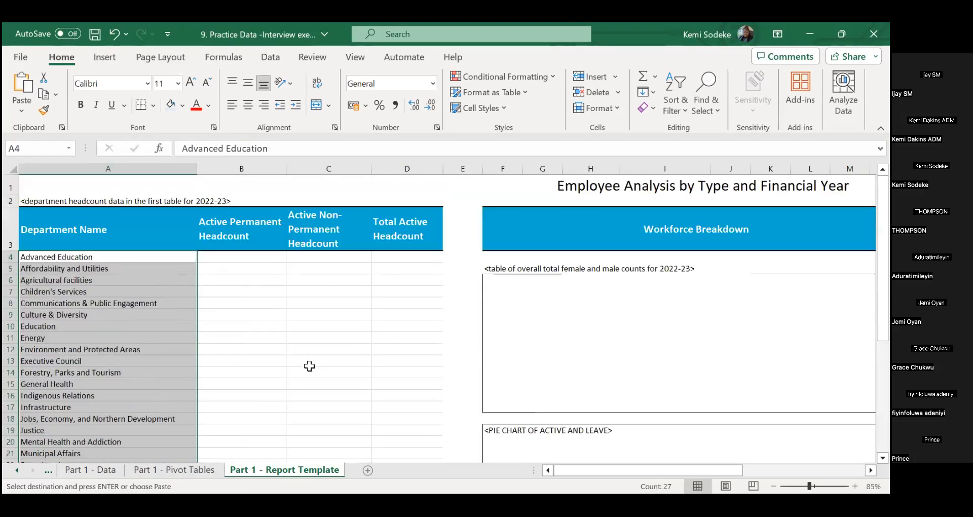
pyautogui.click(229, 255)
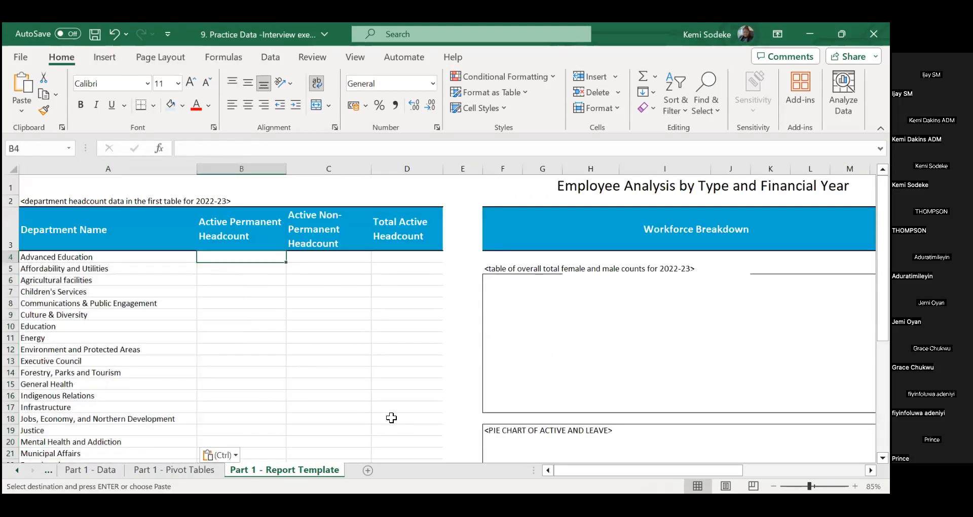
# Step: Compare the pivot table's Permanent column with the department rows to fill in the report template
pyautogui.click(174, 469)
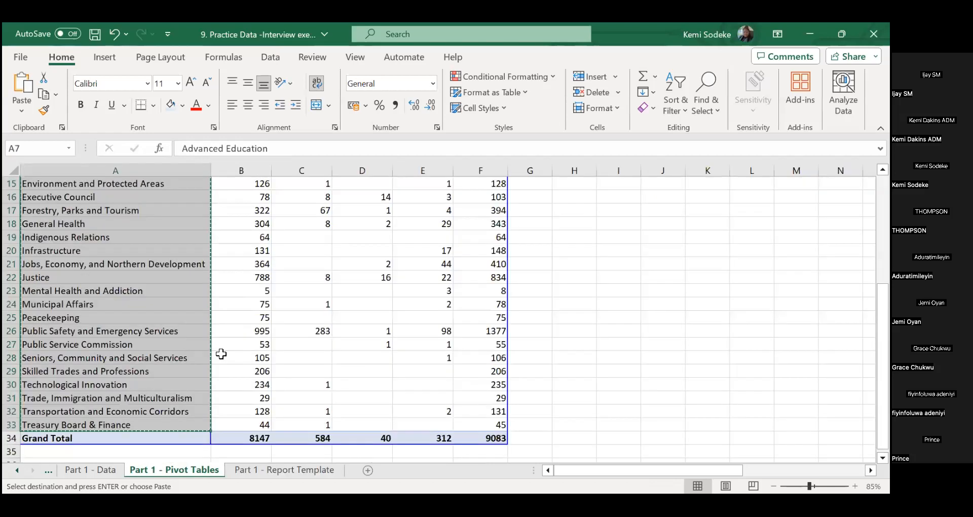
pyautogui.scroll(5, 306, 344)
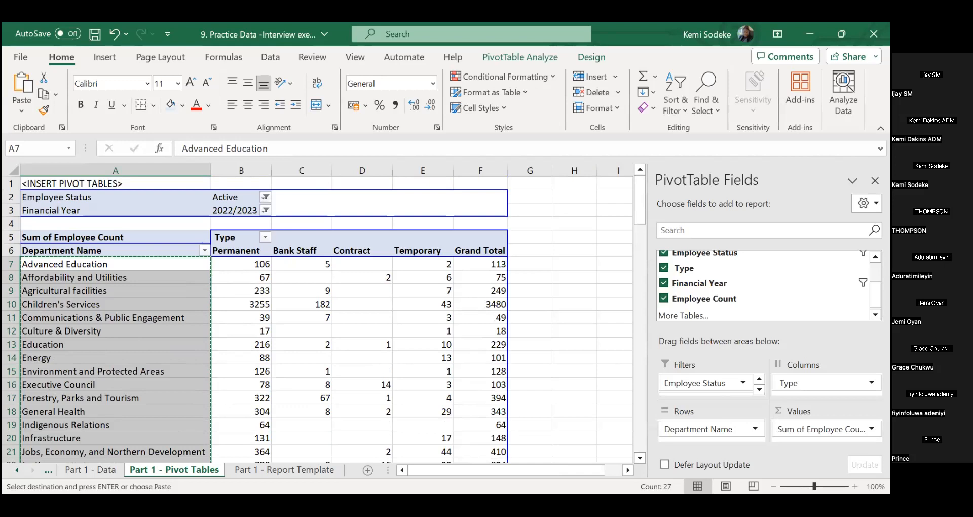
pyautogui.hotkey('alt', 'Tab')
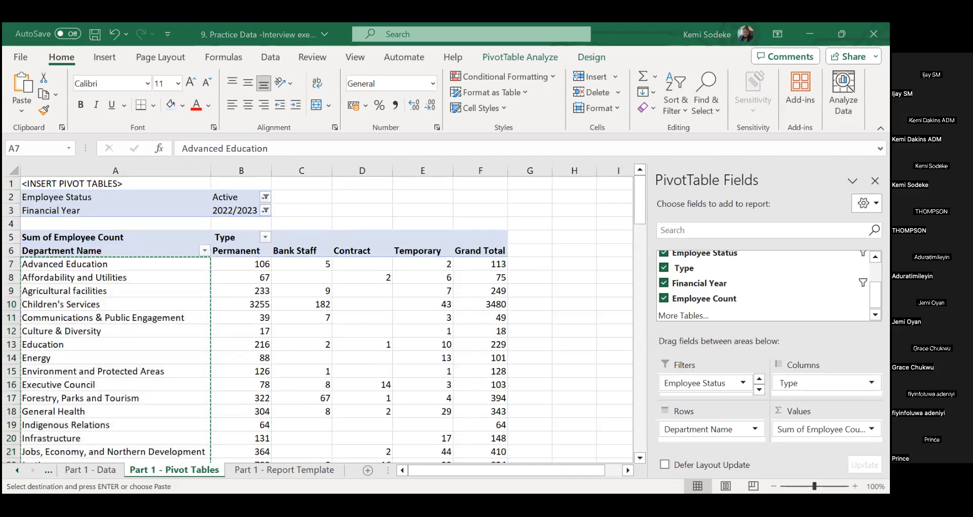
pyautogui.click(259, 267)
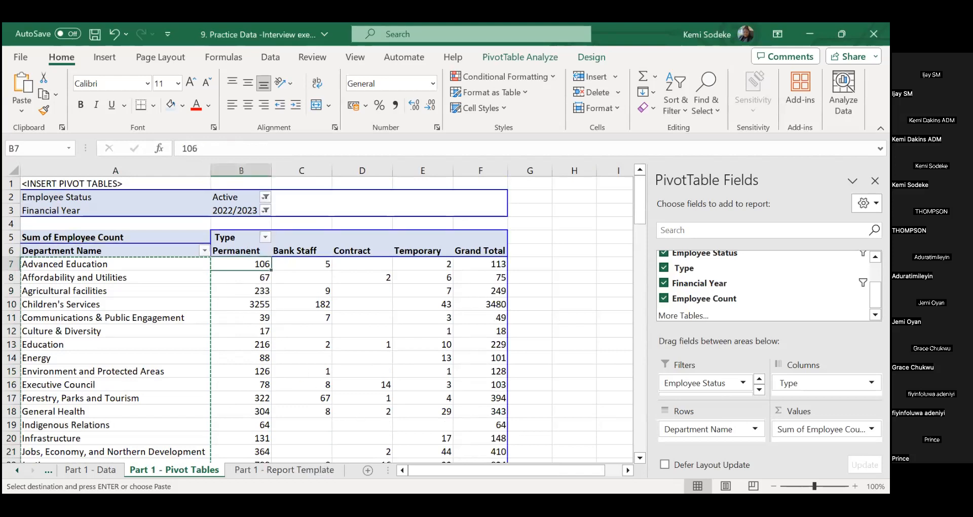
pyautogui.click(283, 470)
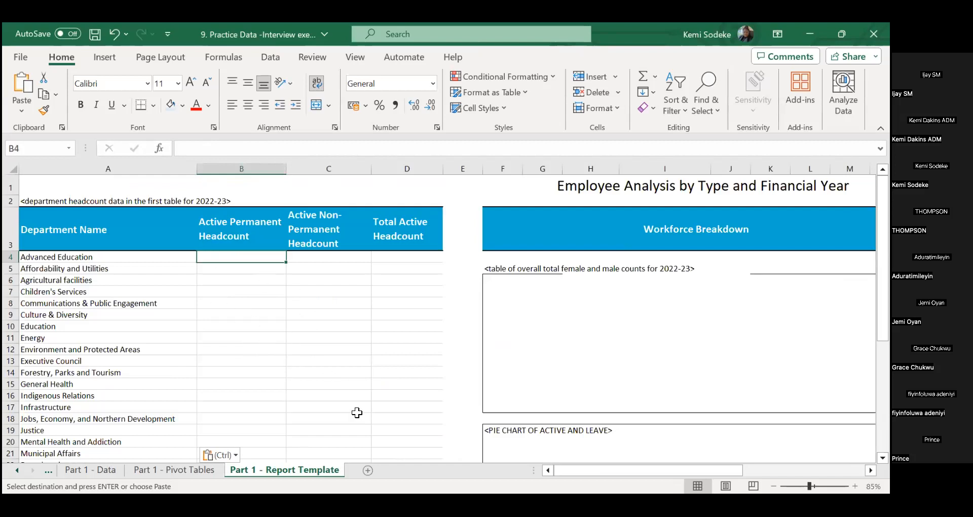
pyautogui.scroll(-1, 314, 400)
pyautogui.scroll(-2, 258, 350)
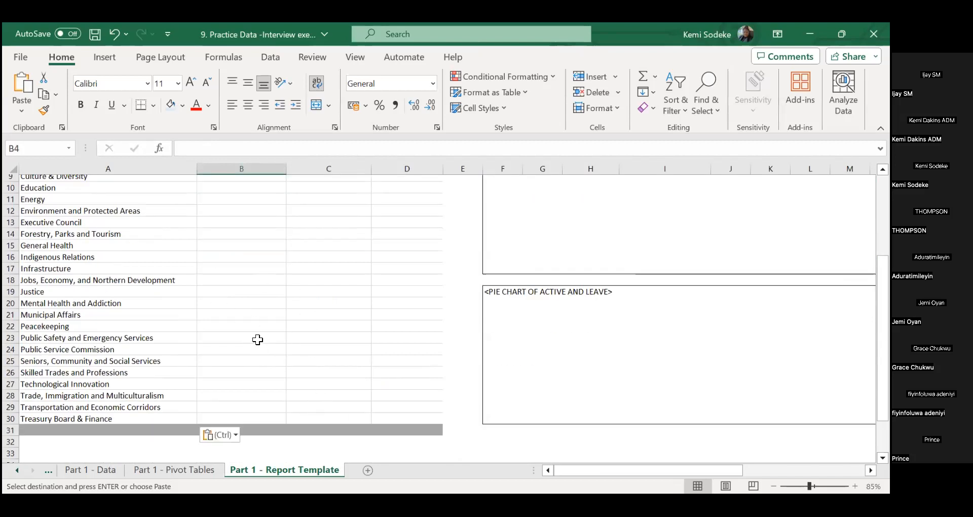
pyautogui.scroll(3, 257, 340)
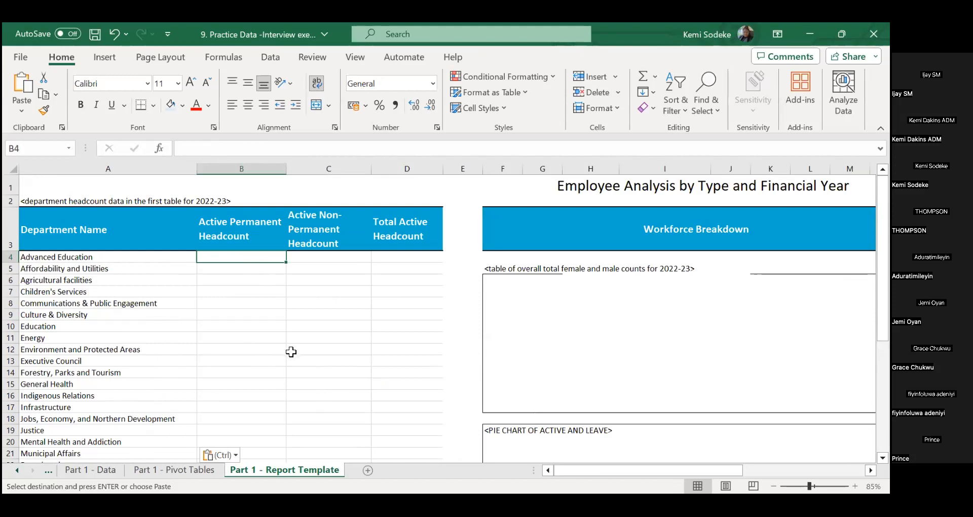
# Step: Enter =VLOOKUP(A4,'Part 1 - Pivot Tables'!A:F,2,FALSE) in B4 of the report template and fill it down to B30
pyautogui.press('Escape')
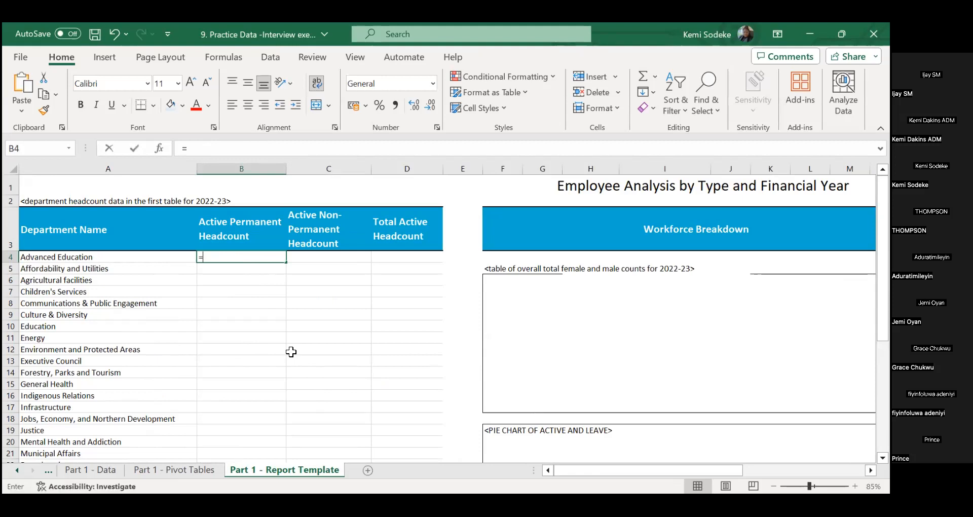
pyautogui.write('=')
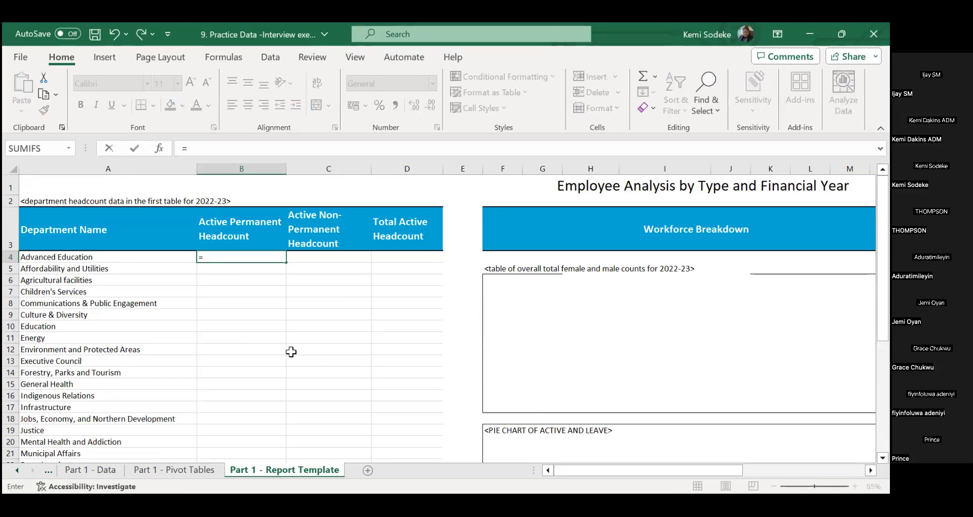
pyautogui.write('vlookup(')
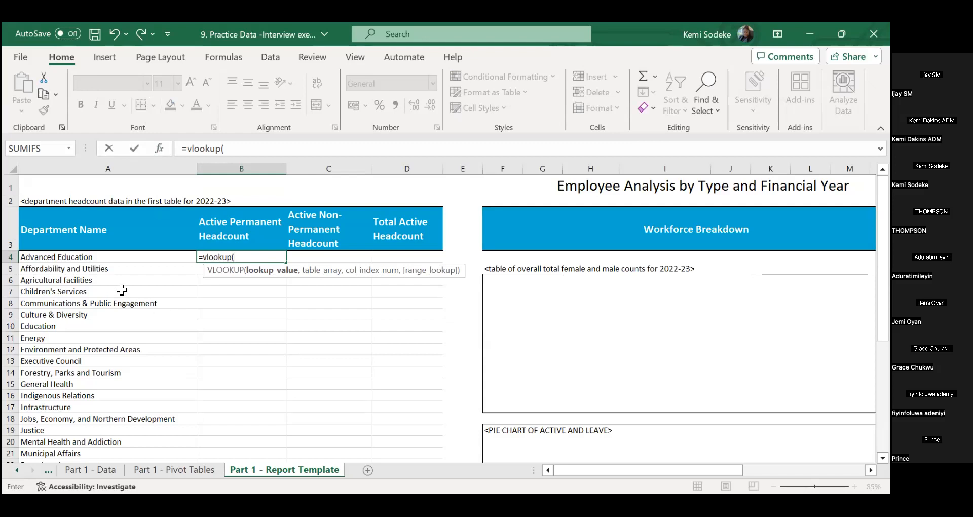
pyautogui.click(115, 259)
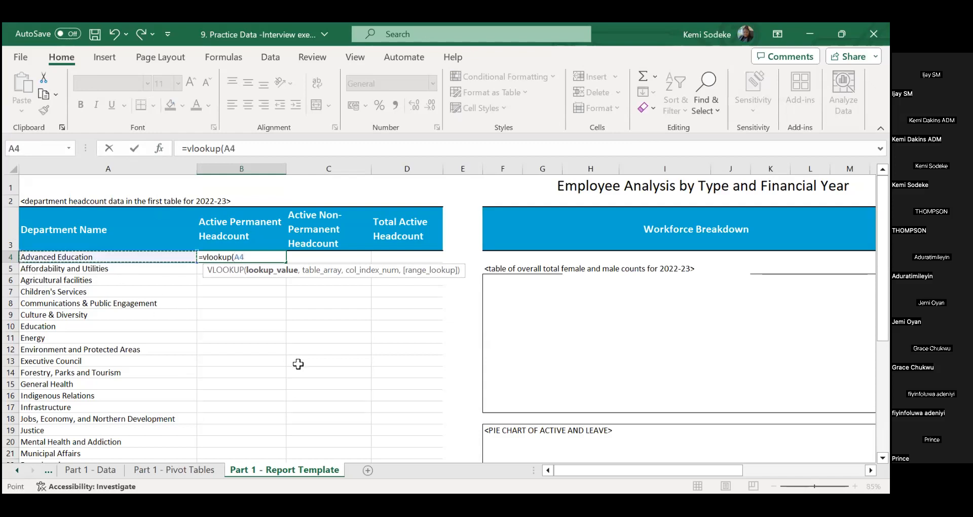
pyautogui.write(',')
pyautogui.click(173, 470)
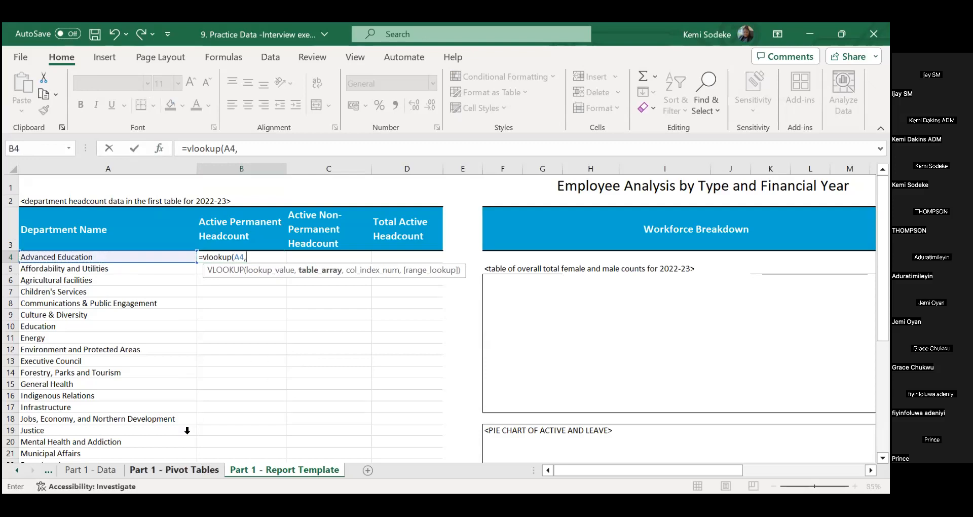
pyautogui.click(120, 163)
pyautogui.moveTo(120, 169); pyautogui.dragTo(272, 187)
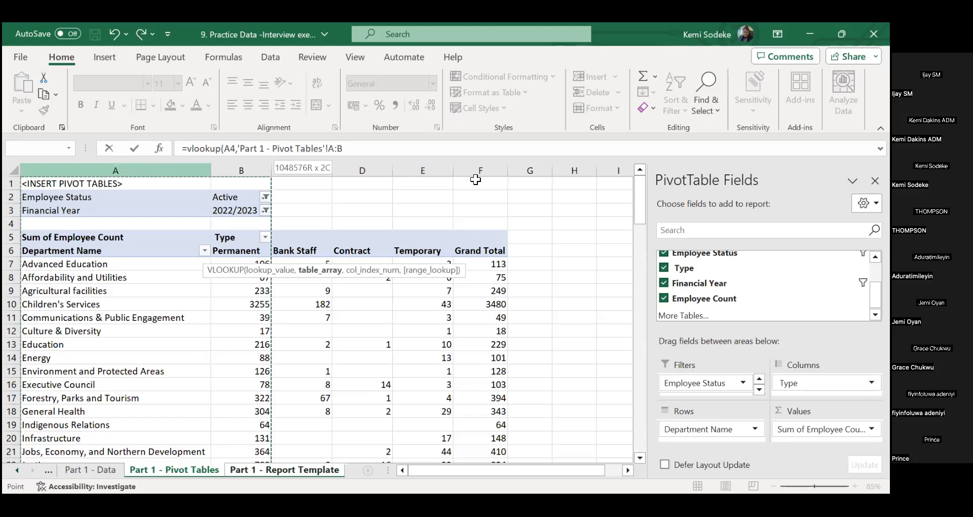
pyautogui.moveTo(475, 179); pyautogui.dragTo(476, 179)
pyautogui.write(',')
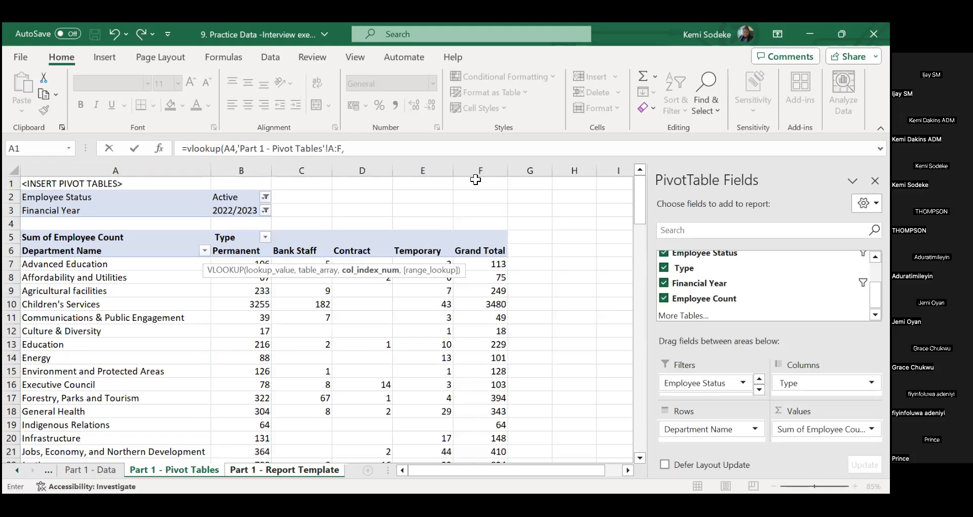
pyautogui.write('2,false')
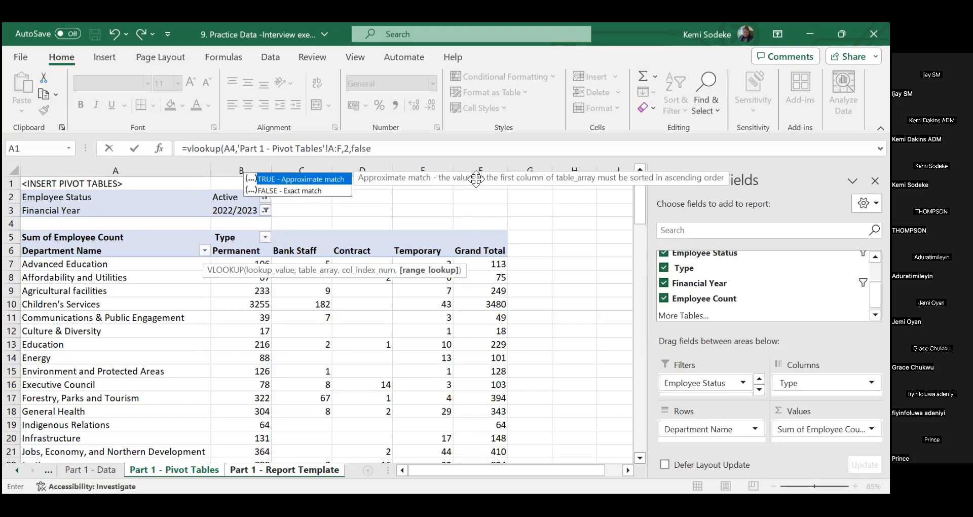
pyautogui.write(')')
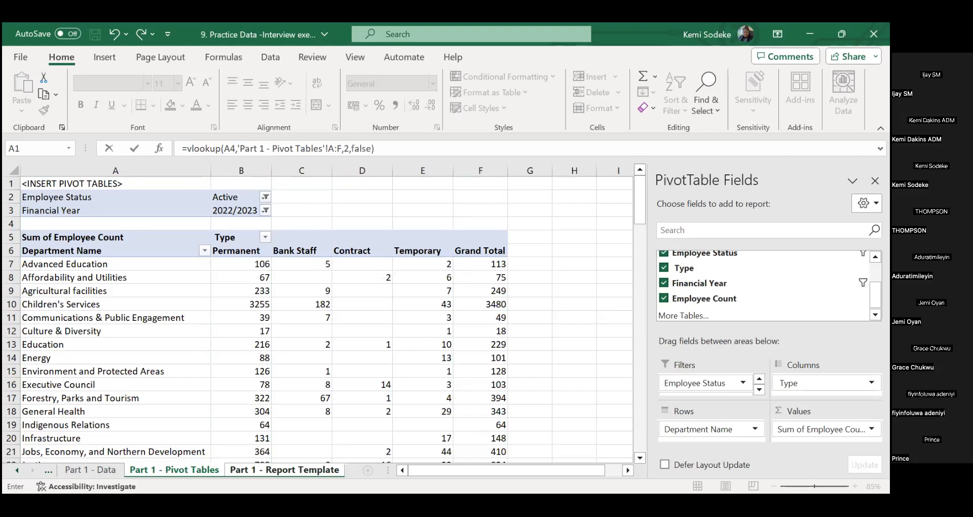
pyautogui.press('Return')
pyautogui.click(263, 259)
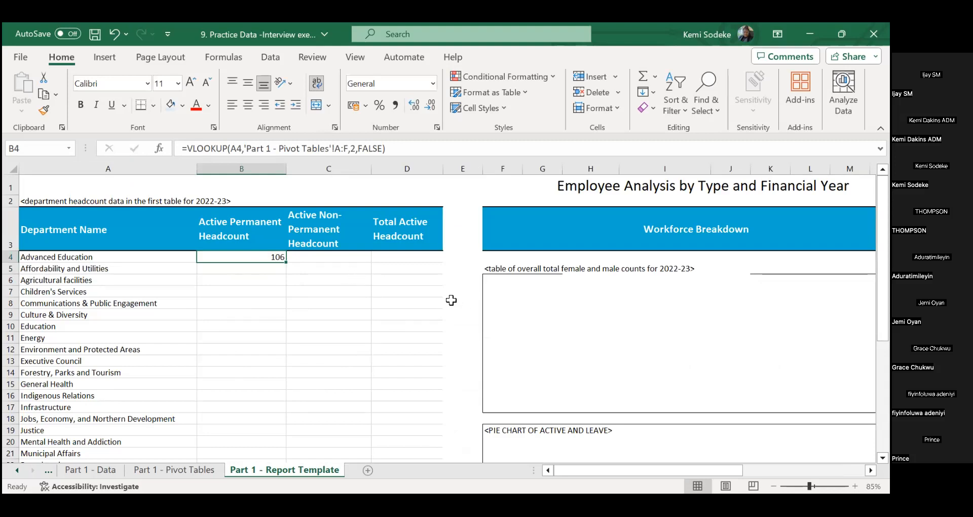
pyautogui.moveTo(288, 263); pyautogui.dragTo(240, 438)
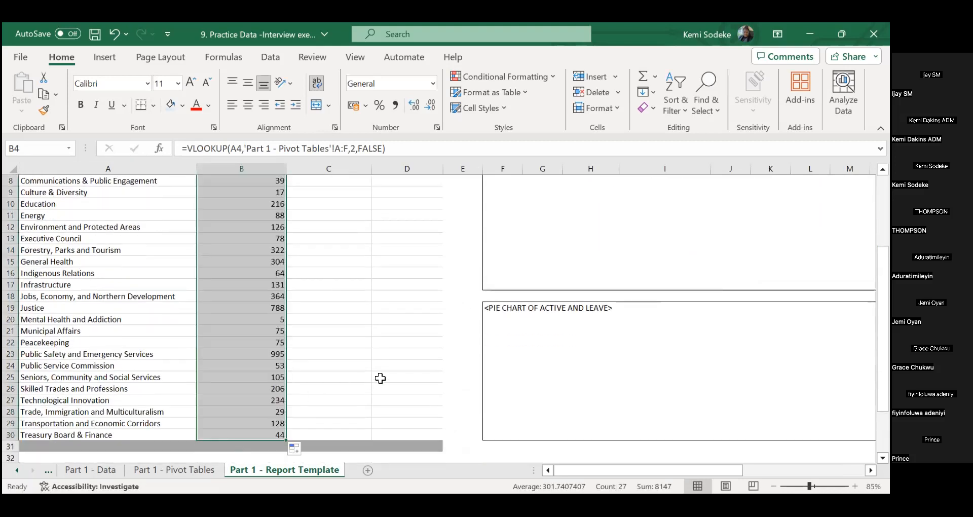
# Step: Total B4:B30 in B31 with SUM and copy the total formula across to C31:D31
pyautogui.click(268, 446)
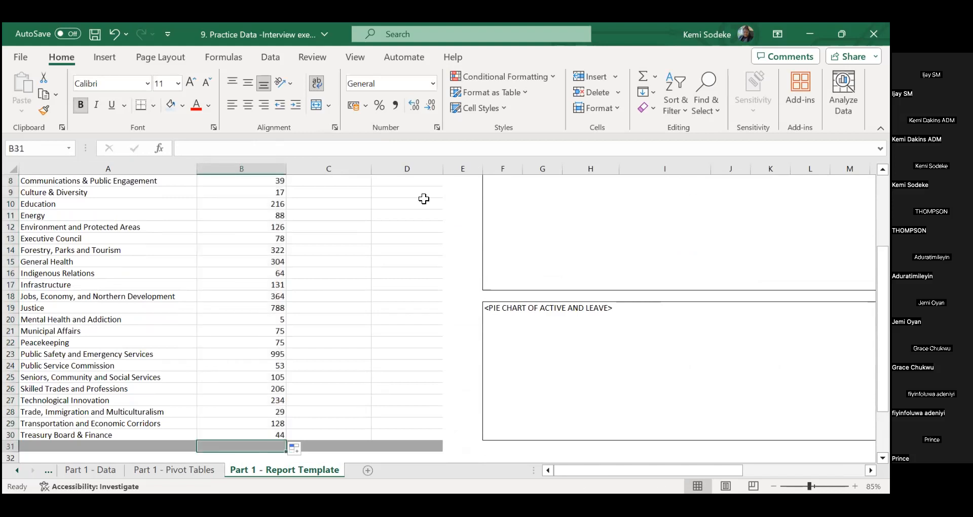
pyautogui.click(642, 77)
pyautogui.press('Return')
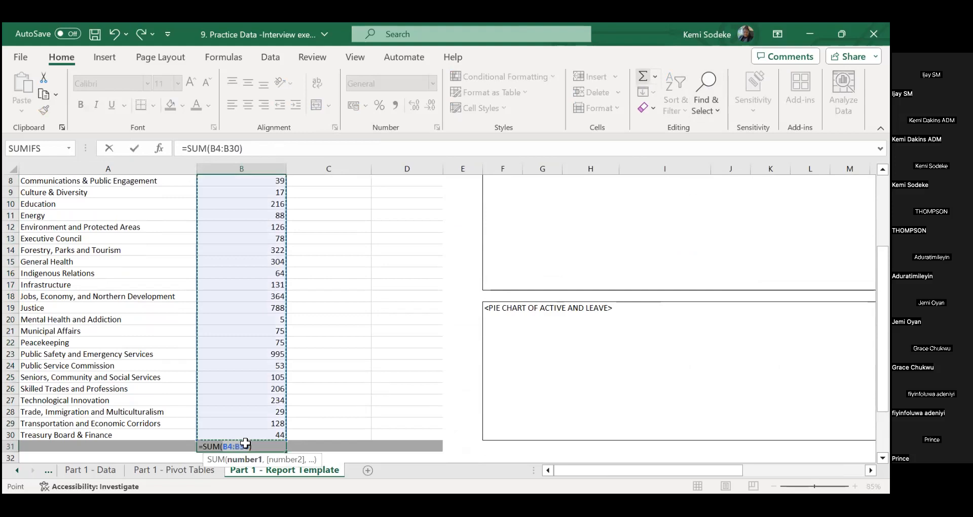
pyautogui.click(253, 434)
pyautogui.moveTo(287, 440); pyautogui.dragTo(426, 445)
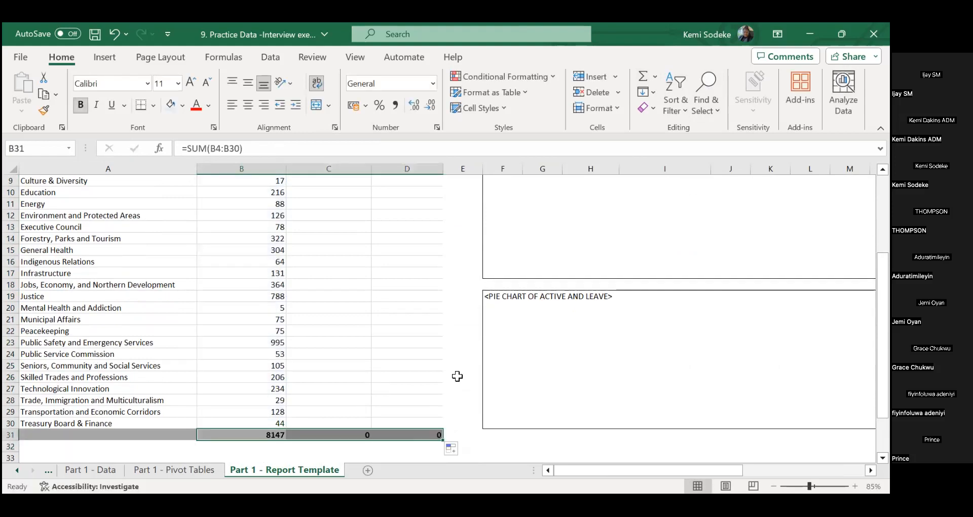
pyautogui.click(456, 366)
# Step: Review the permanent headcounts and their total, and examine which pivot table types belong under Active Non-Permanent Headcount
pyautogui.scroll(3, 441, 360)
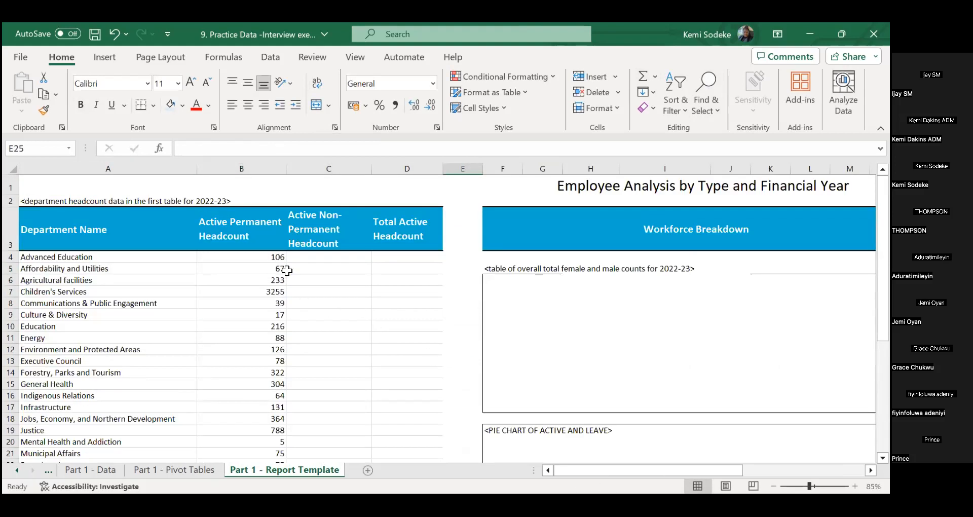
pyautogui.scroll(-3, 276, 310)
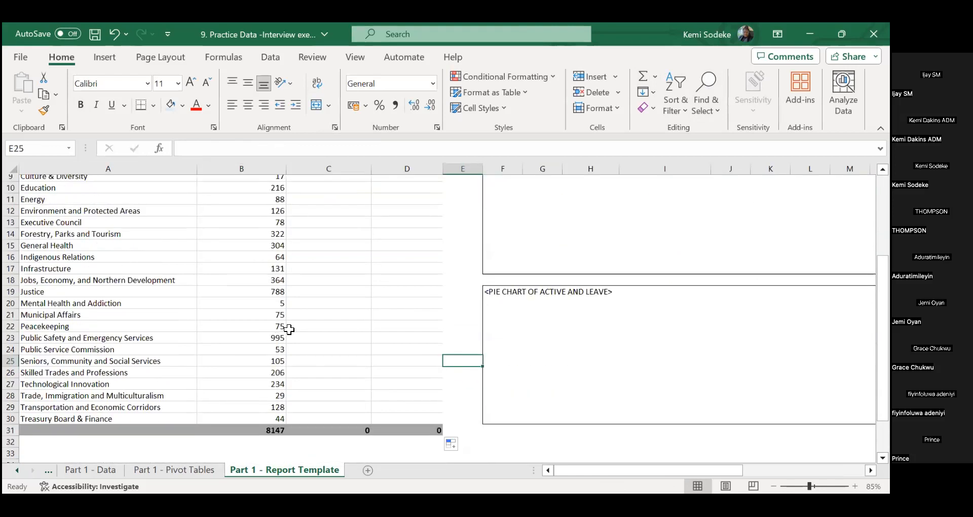
pyautogui.click(269, 430)
pyautogui.scroll(5, 367, 259)
pyautogui.click(328, 223)
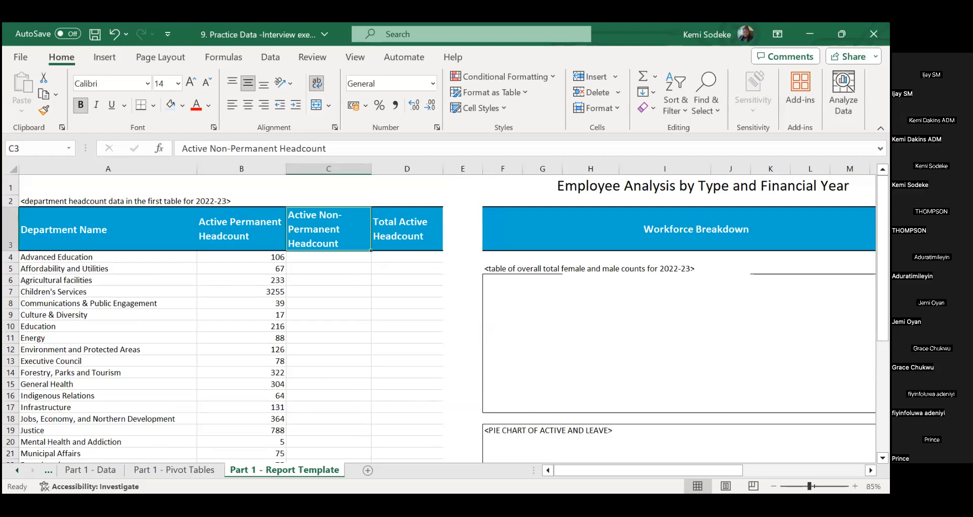
pyautogui.click(187, 472)
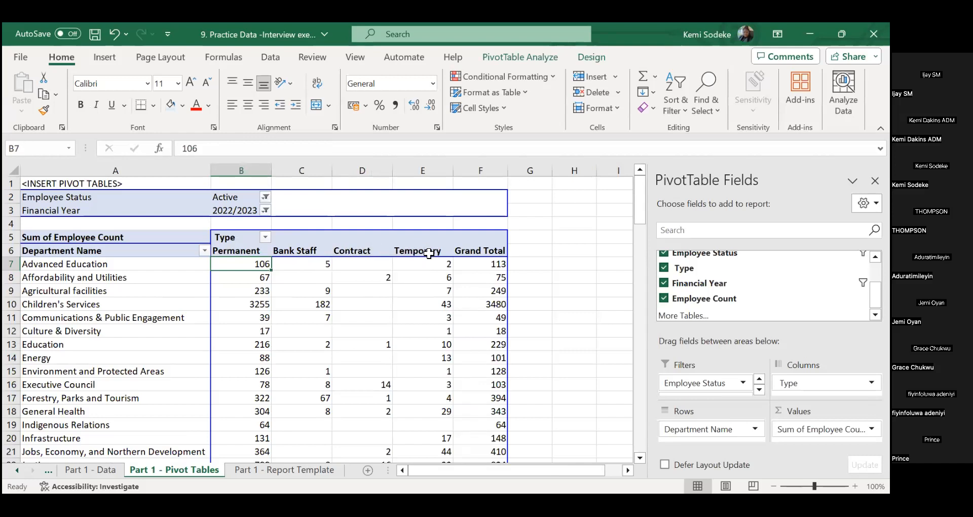
pyautogui.moveTo(425, 272)
pyautogui.moveTo(469, 275)
pyautogui.click(281, 470)
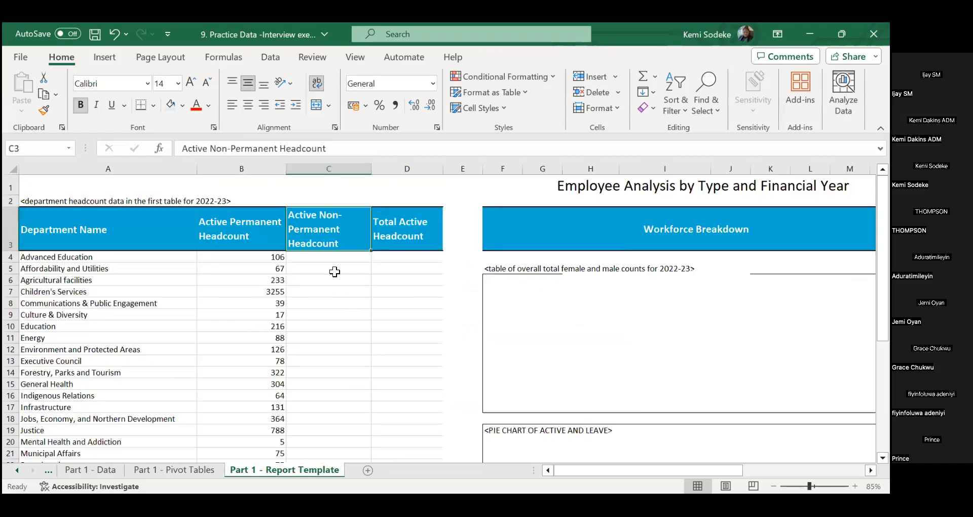
# Step: Compare the template's Total Active Headcount column with the pivot table's Grand Total, and inspect the lookup formula in B4
pyautogui.click(324, 259)
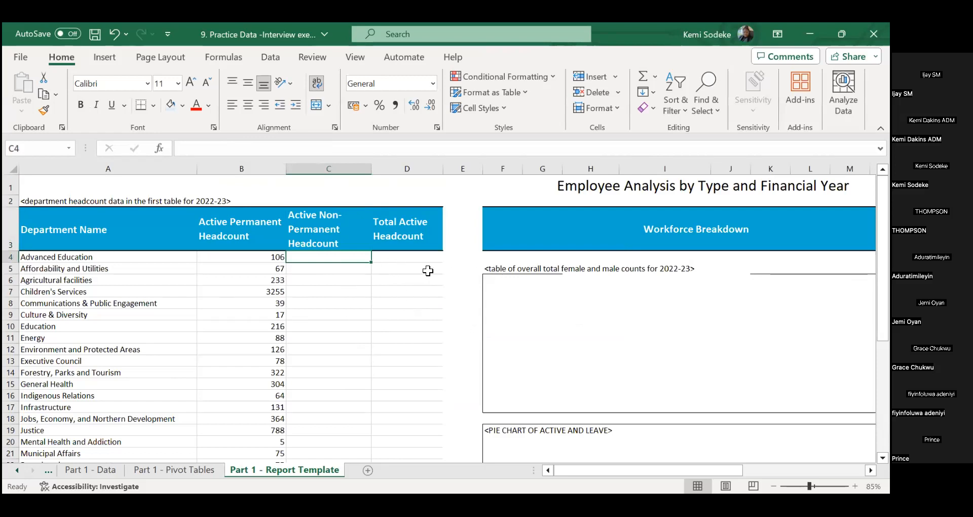
pyautogui.click(405, 257)
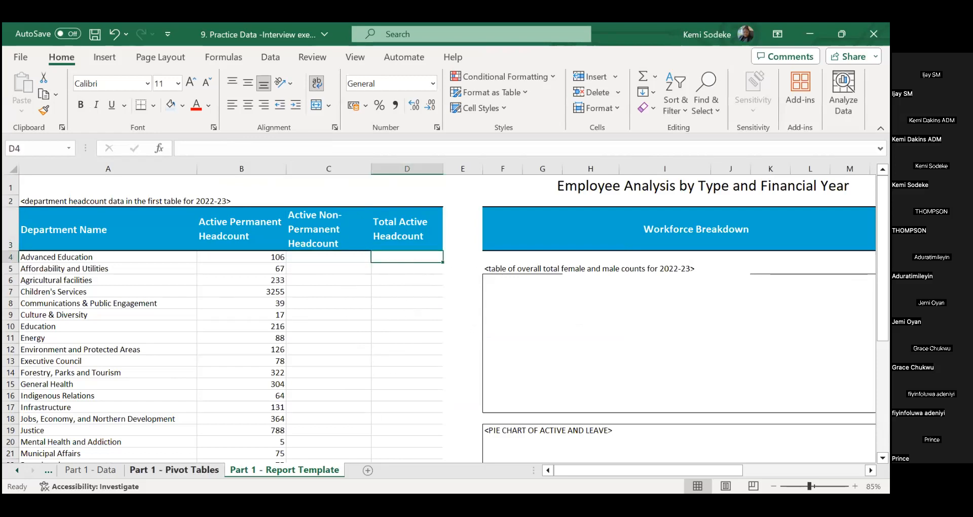
pyautogui.hotkey('ctrl', 'pageup')
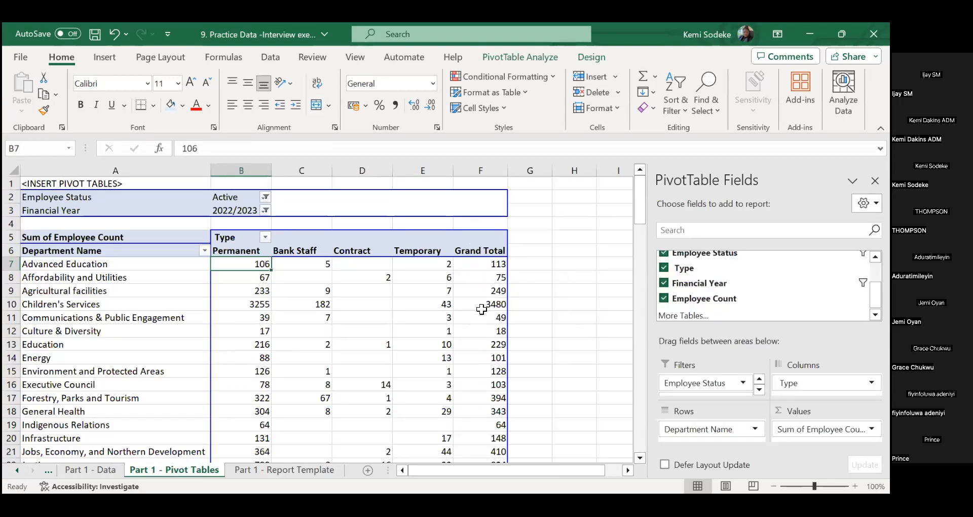
pyautogui.click(283, 470)
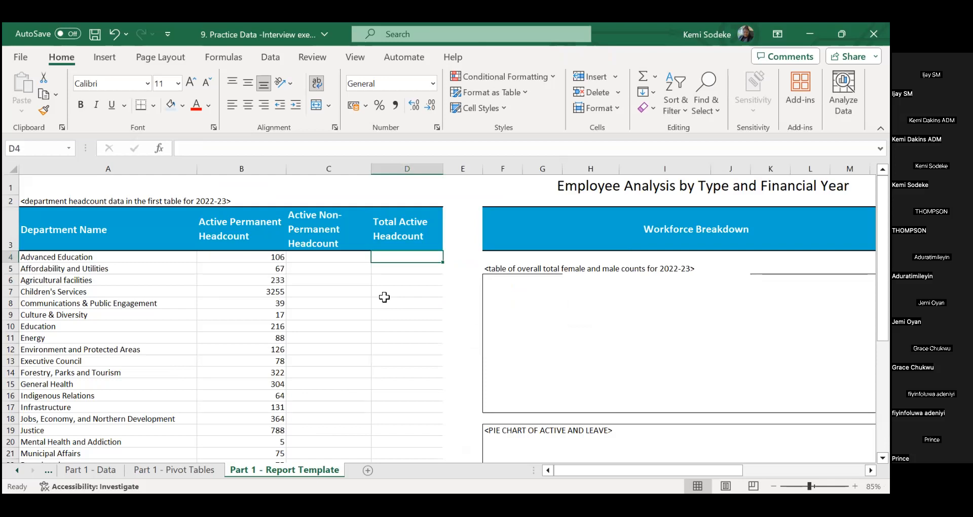
pyautogui.click(323, 256)
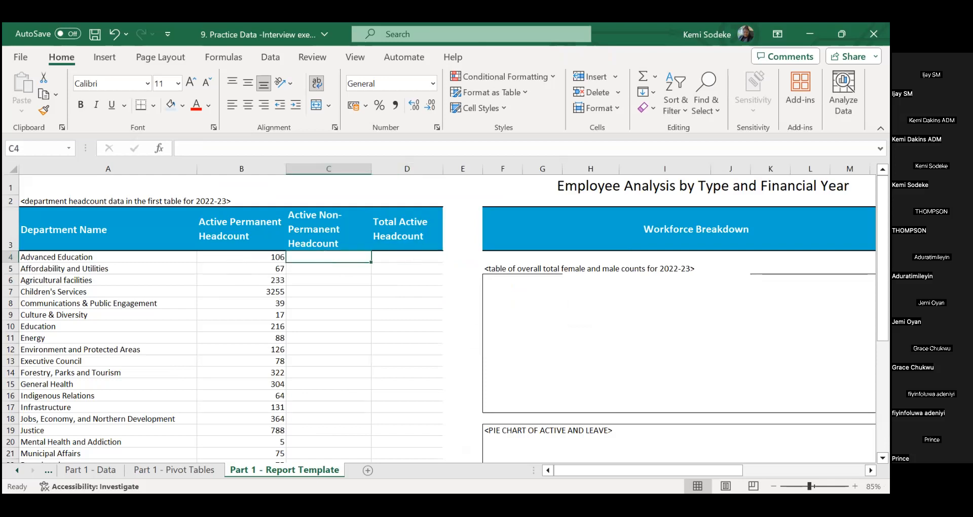
pyautogui.hotkey('alt', 'Tab')
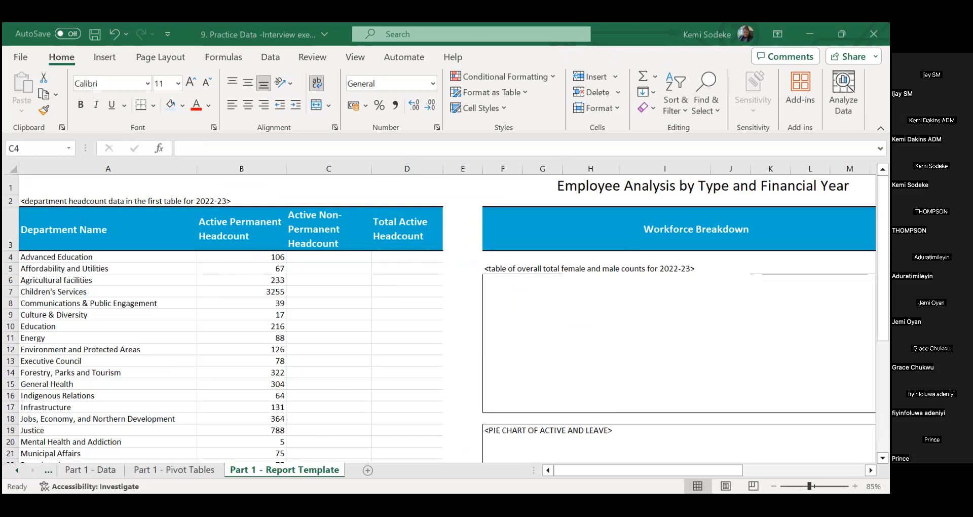
pyautogui.click(251, 255)
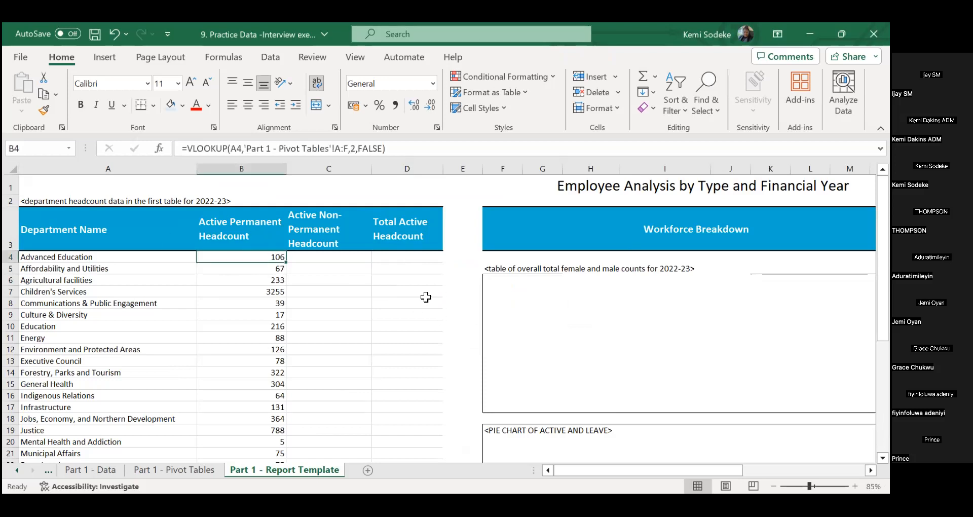
# Step: Lock the column references in B4's lookup formula so it reads =VLOOKUP($A4,'Part 1 - Pivot Tables'!$A:$F,2,FALSE)
pyautogui.click(231, 149)
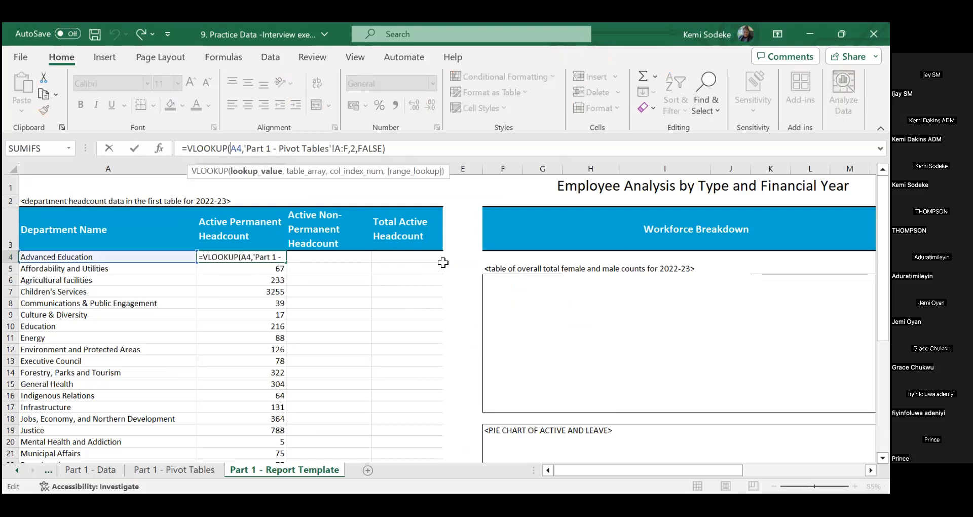
pyautogui.write('$')
pyautogui.click(356, 148)
pyautogui.moveTo(349, 151); pyautogui.dragTo(343, 151)
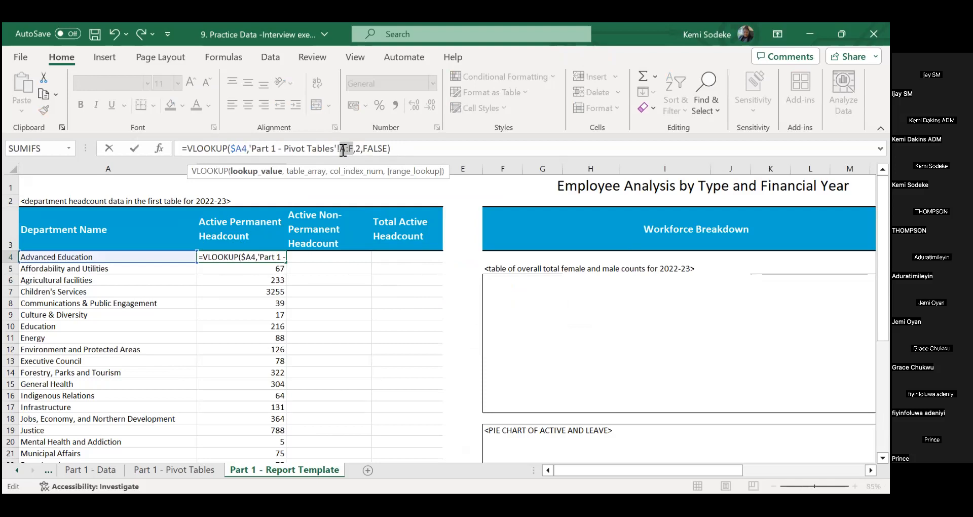
pyautogui.press('F4')
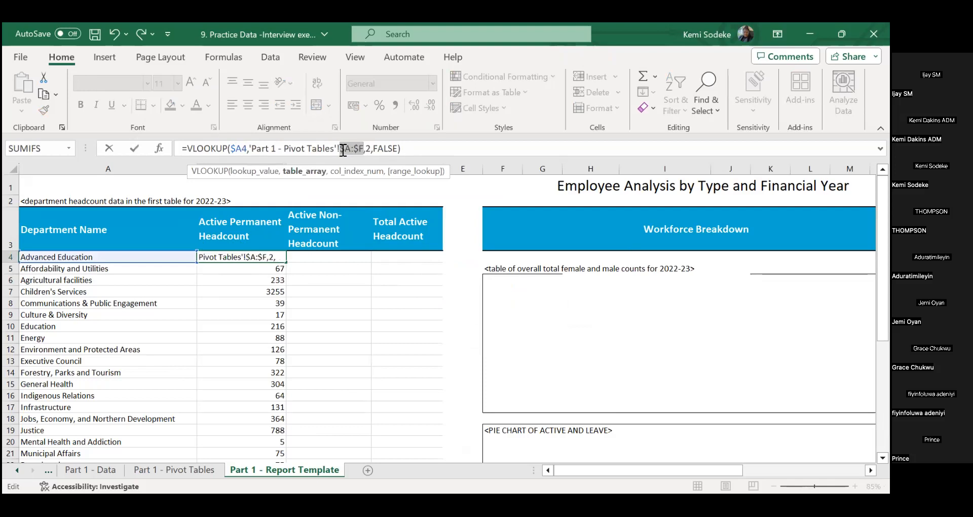
pyautogui.press('Return')
# Step: Copy the permanent headcount lookup formula from B4 into D4 under Total Active Headcount
pyautogui.click(274, 257)
pyautogui.hotkey('ctrl', 'c')
pyautogui.click(387, 257)
pyautogui.press('Return')
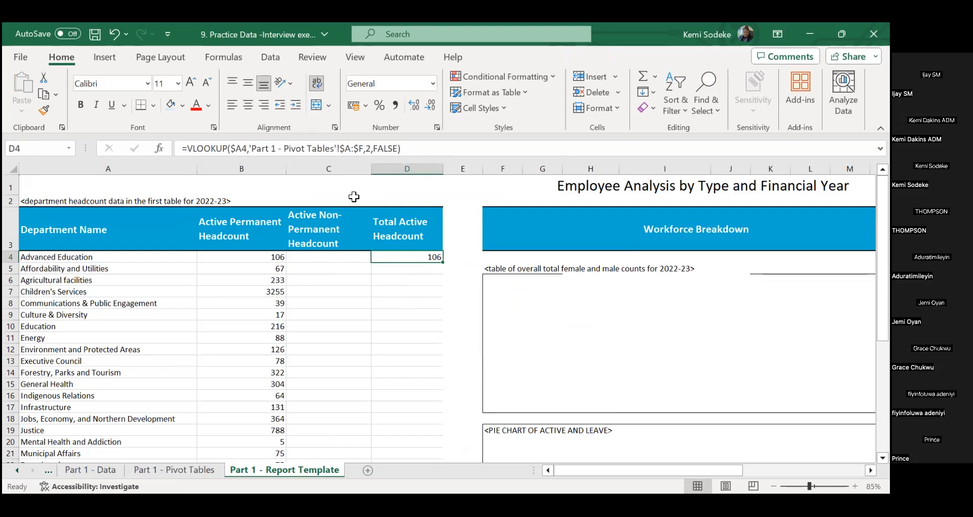
# Step: Check the Grand Total column's position in the pivot table and set the column index of D4's VLOOKUP to 6
pyautogui.click(192, 469)
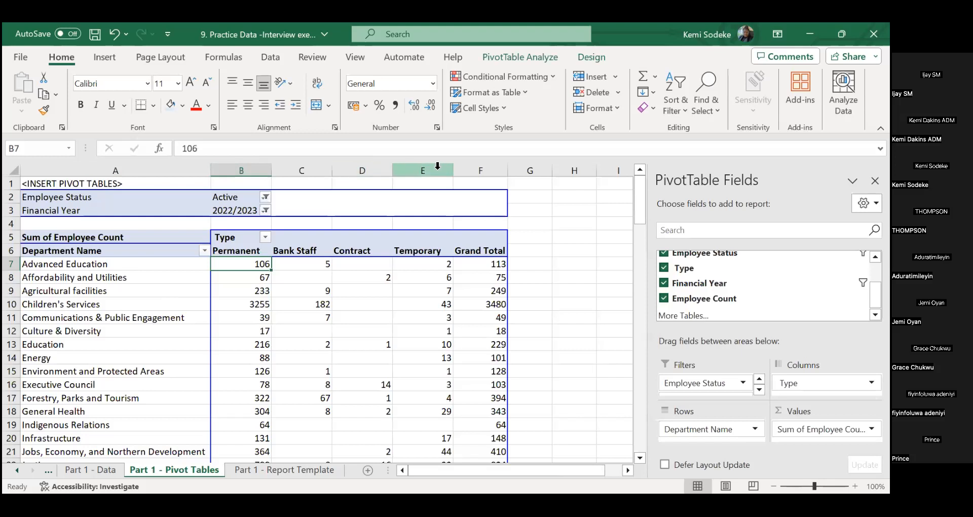
pyautogui.click(284, 469)
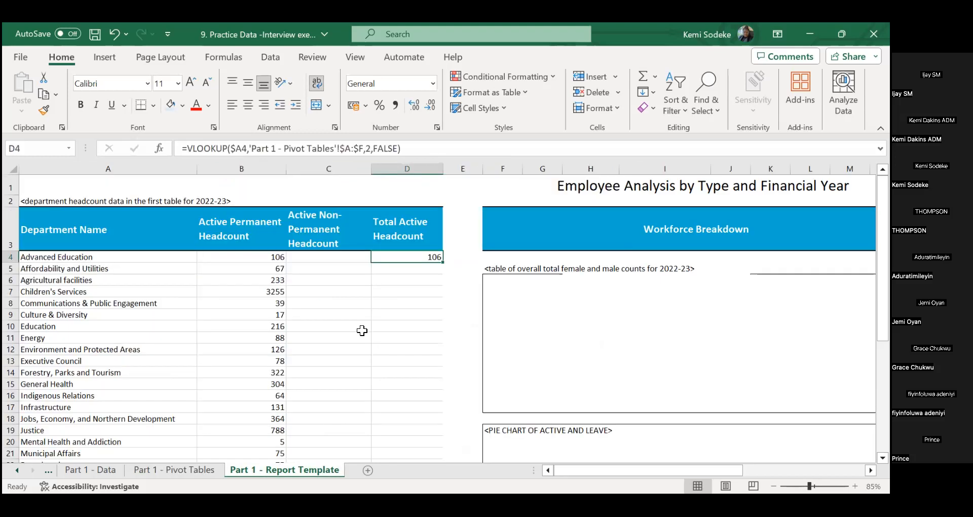
pyautogui.click(372, 149)
pyautogui.press('BackSpace')
pyautogui.write('4')
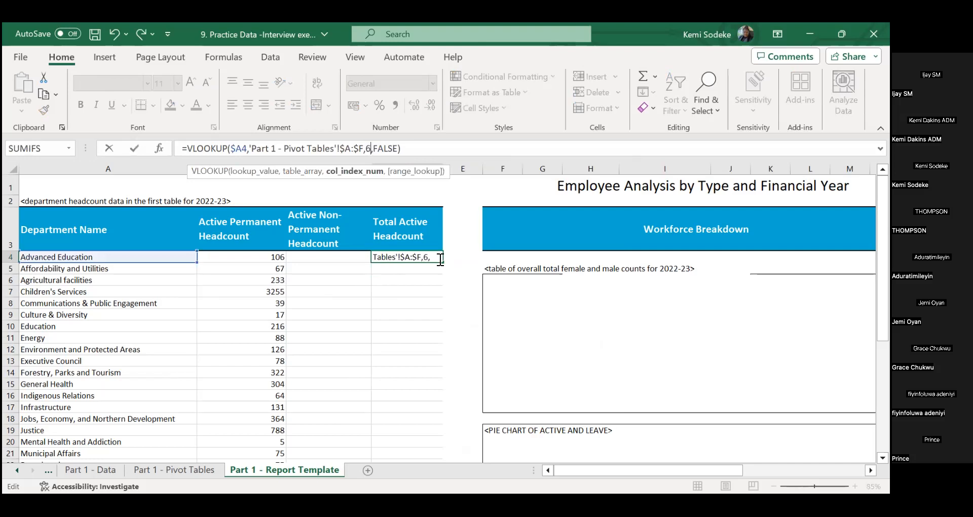
pyautogui.press('Return')
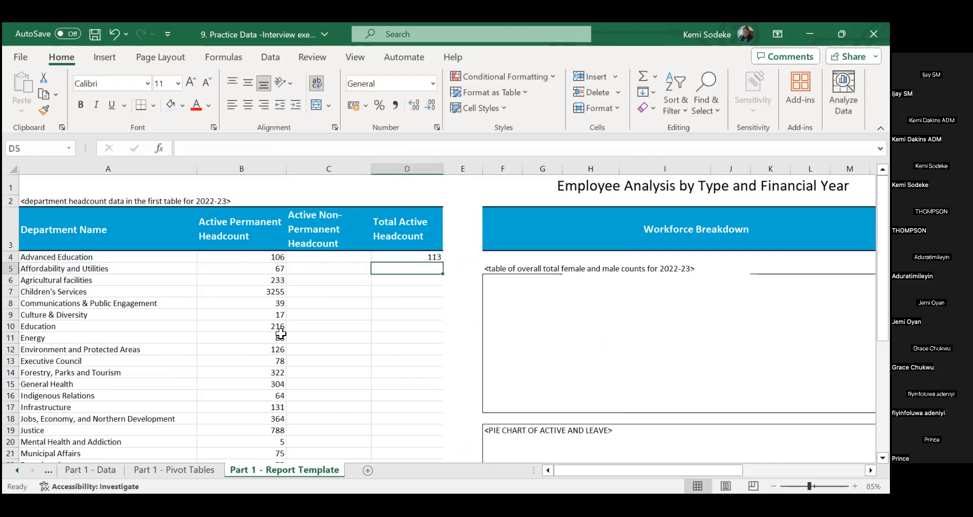
pyautogui.click(429, 316)
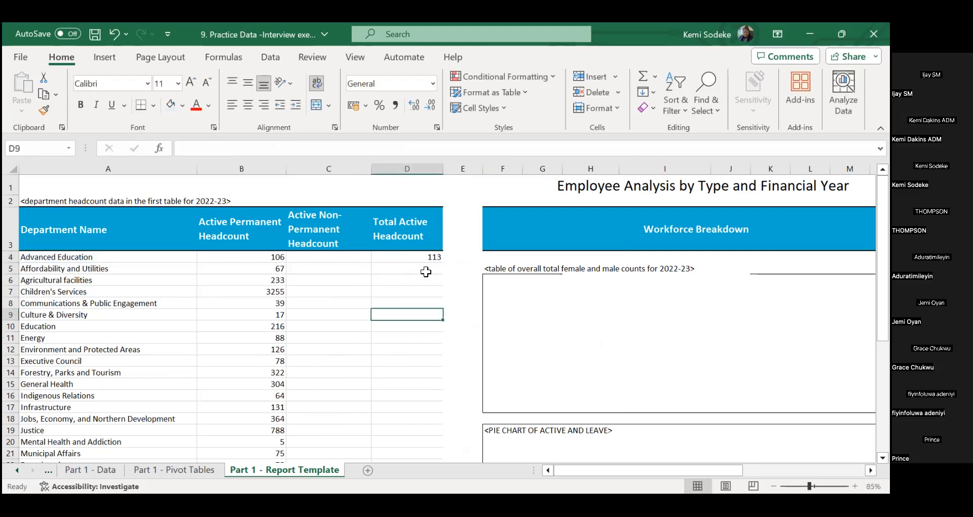
# Step: Enter =D4-B4 in C4 for the non-permanent headcount and fill the formulas in C4:D4 down to row 30
pyautogui.click(344, 256)
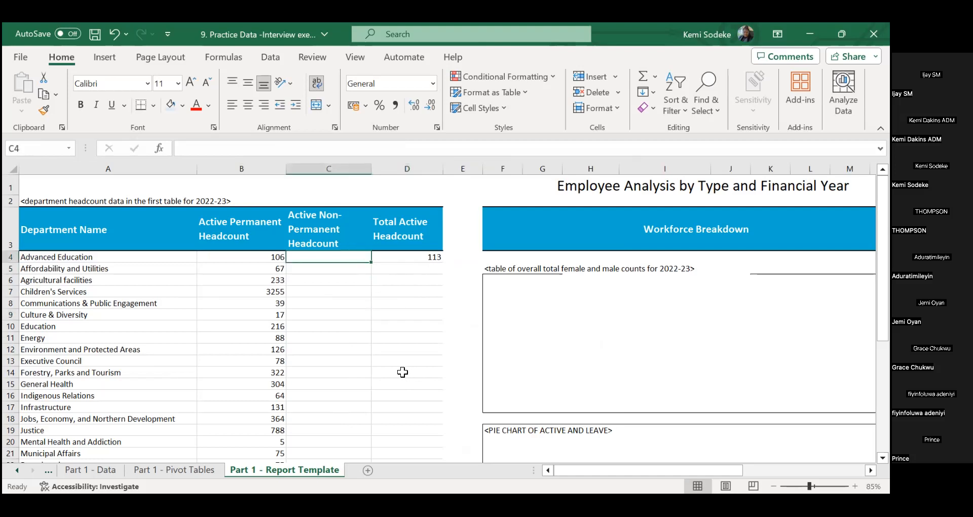
pyautogui.write('=')
pyautogui.click(407, 257)
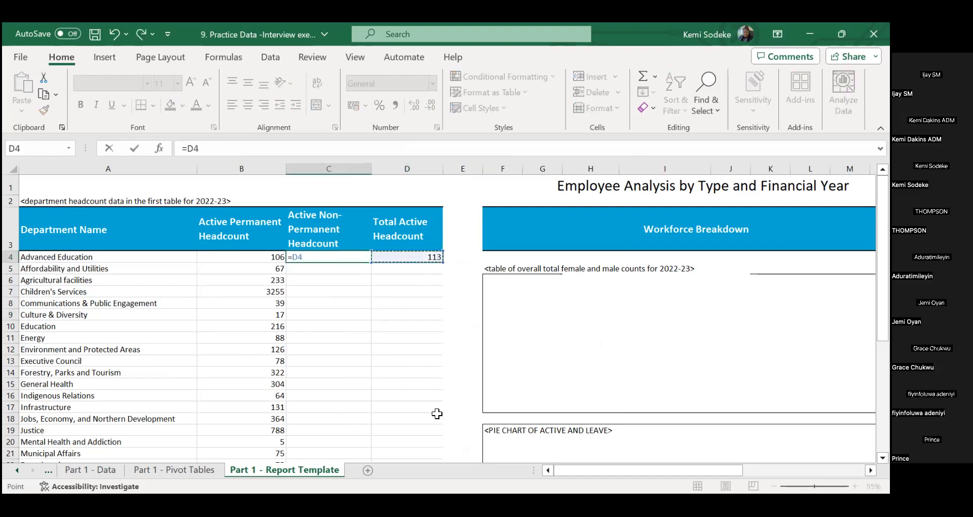
pyautogui.write('-')
pyautogui.click(242, 257)
pyautogui.press('Return')
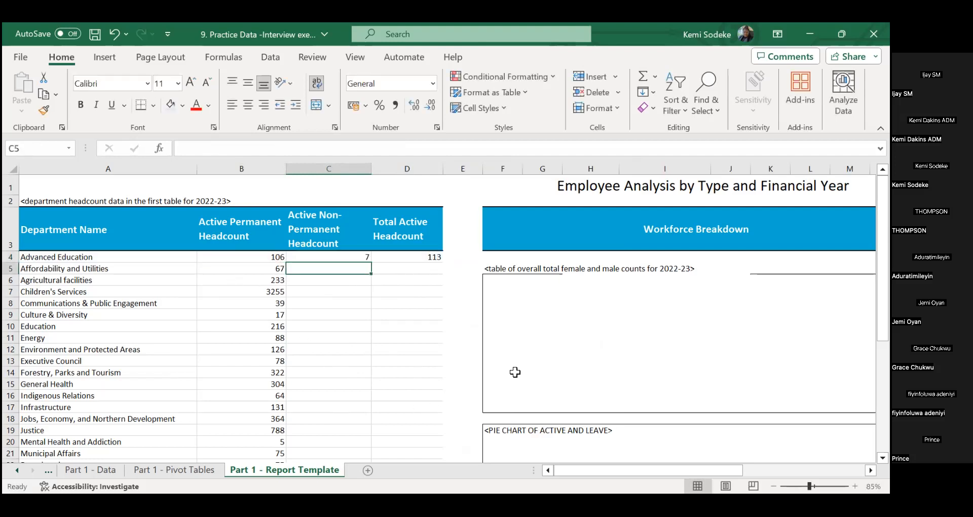
pyautogui.moveTo(348, 257); pyautogui.dragTo(427, 426)
pyautogui.click(410, 448)
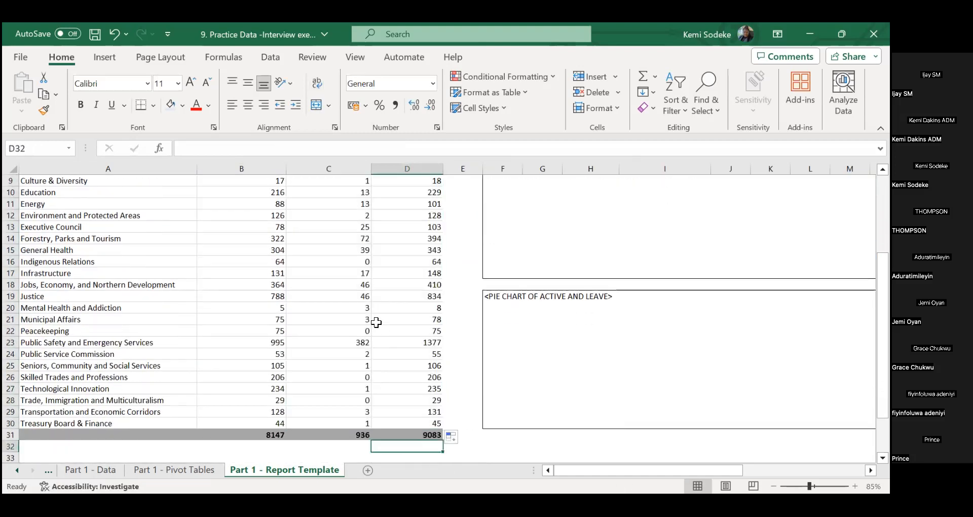
# Step: Review the permanent, non-permanent and total headcounts for all departments, including the totals in row 31
pyautogui.scroll(3, 282, 322)
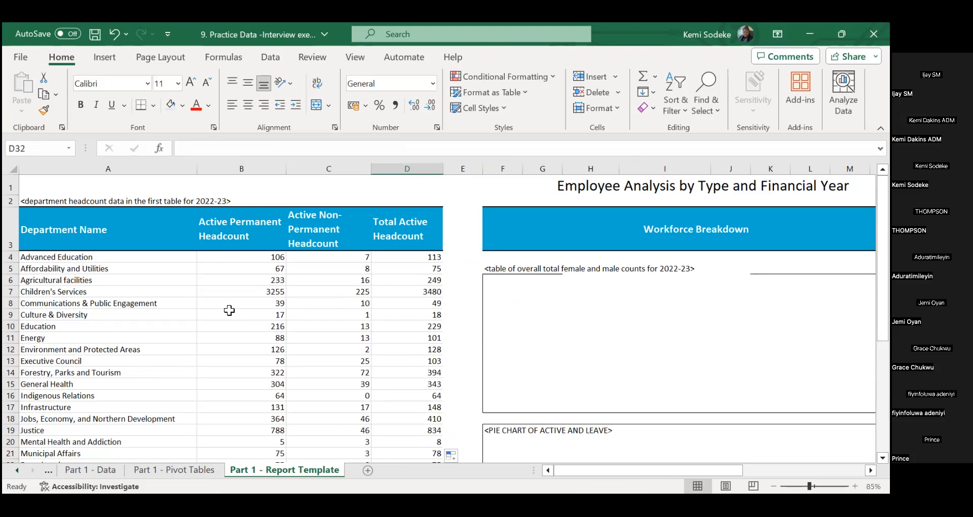
pyautogui.scroll(-2, 229, 310)
pyautogui.scroll(2, 250, 306)
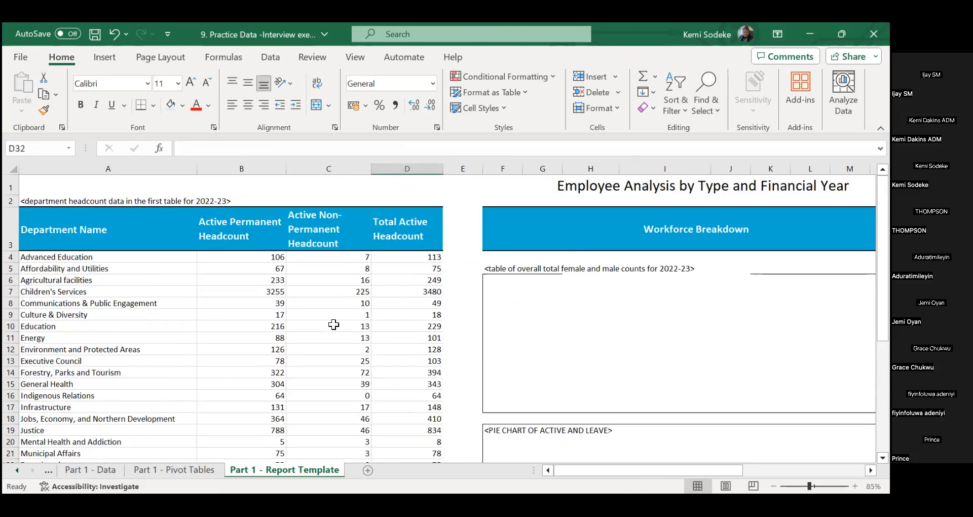
pyautogui.scroll(-2, 297, 310)
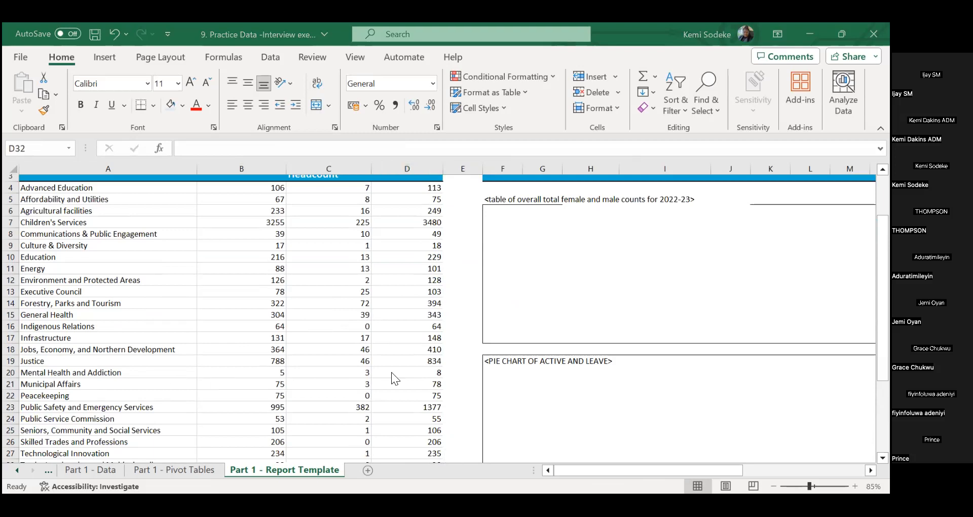
pyautogui.scroll(-3, 175, 430)
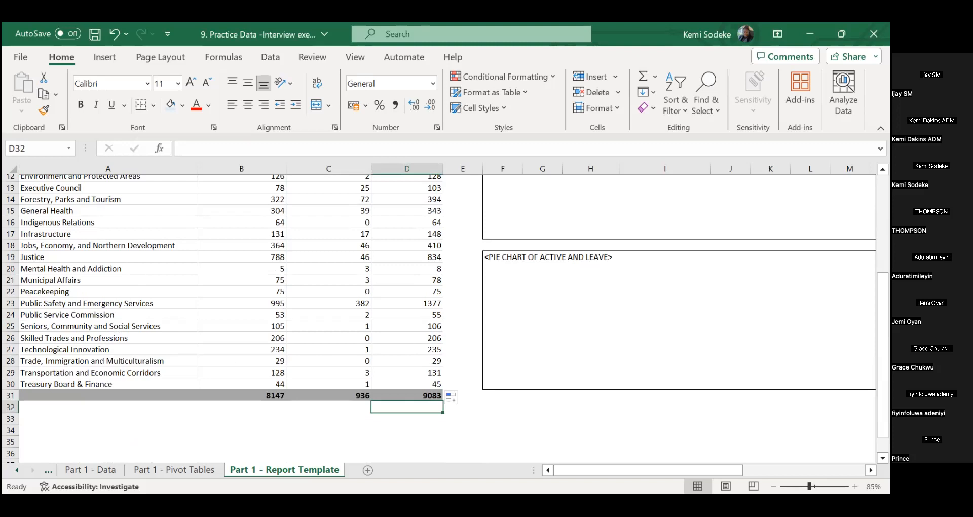
pyautogui.click(465, 351)
pyautogui.scroll(3, 430, 402)
pyautogui.scroll(2, 430, 404)
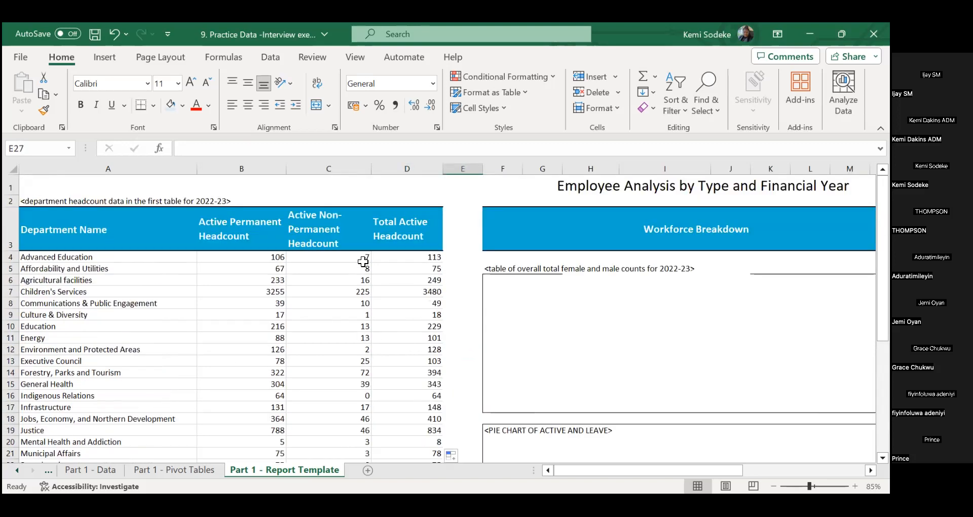
pyautogui.scroll(-2, 419, 331)
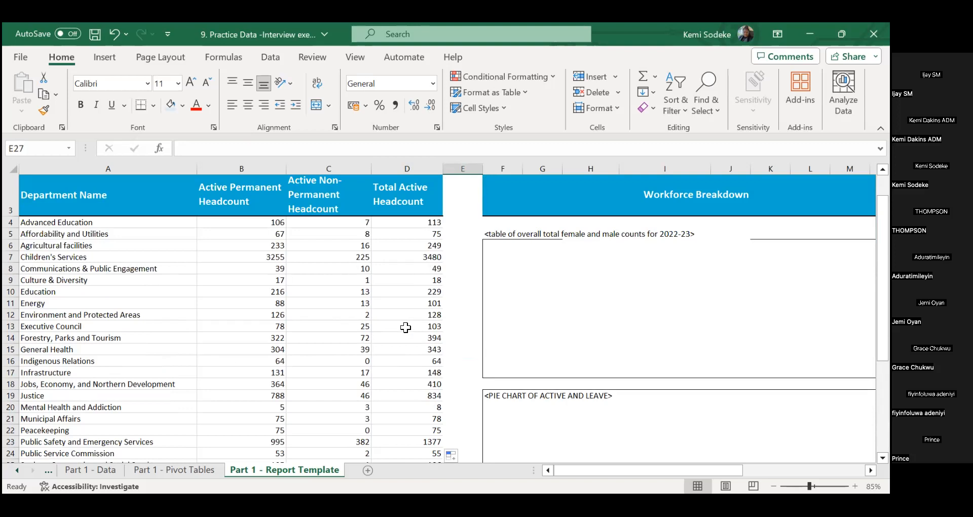
pyautogui.scroll(-1, 405, 329)
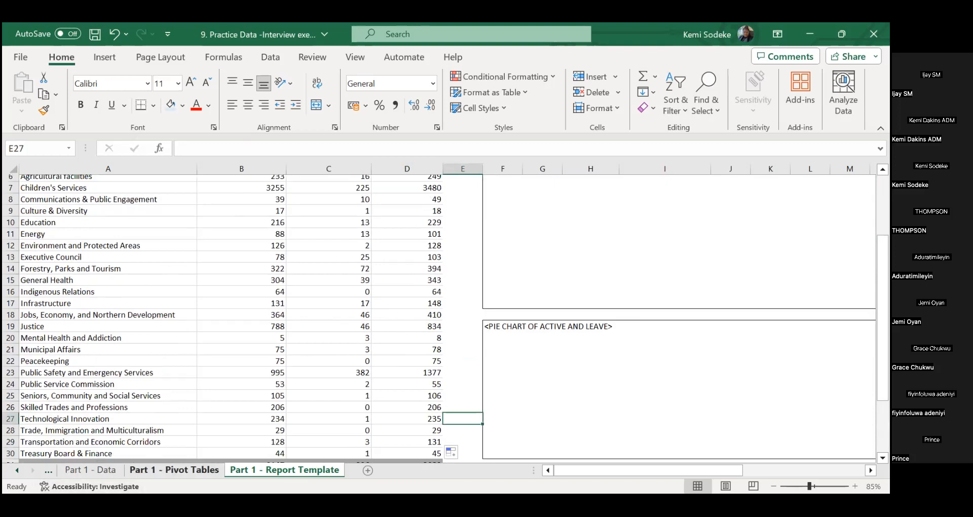
# Step: Look over the source data, the pivot table and the exercise instructions, and return to the report template
pyautogui.click(89, 470)
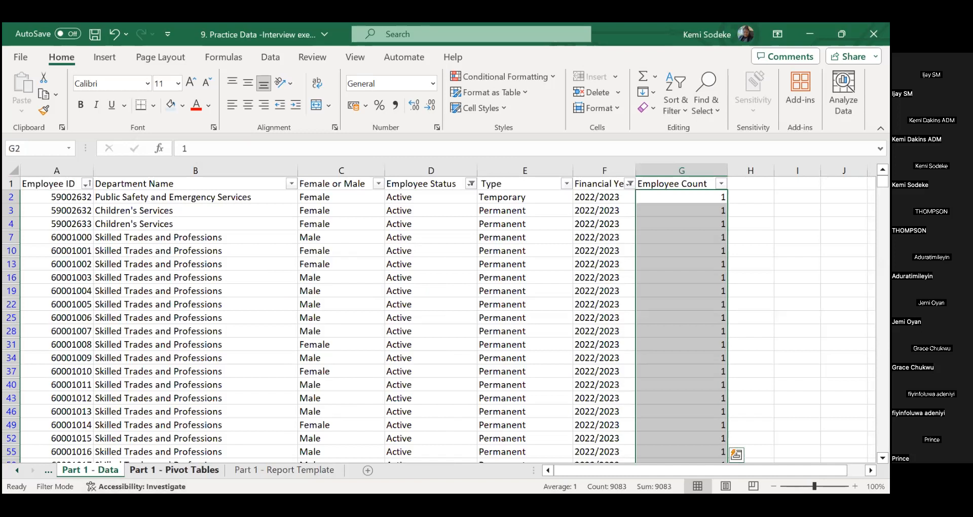
pyautogui.click(174, 470)
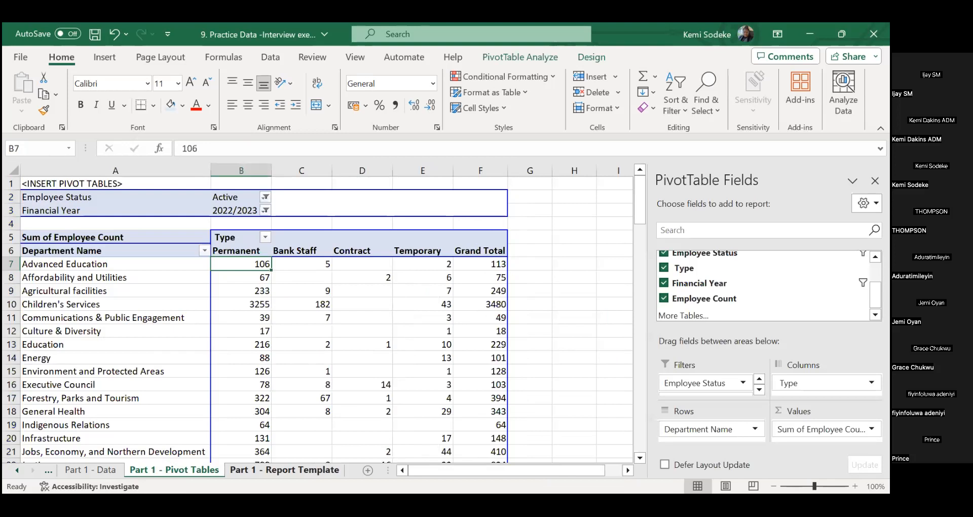
pyautogui.click(91, 470)
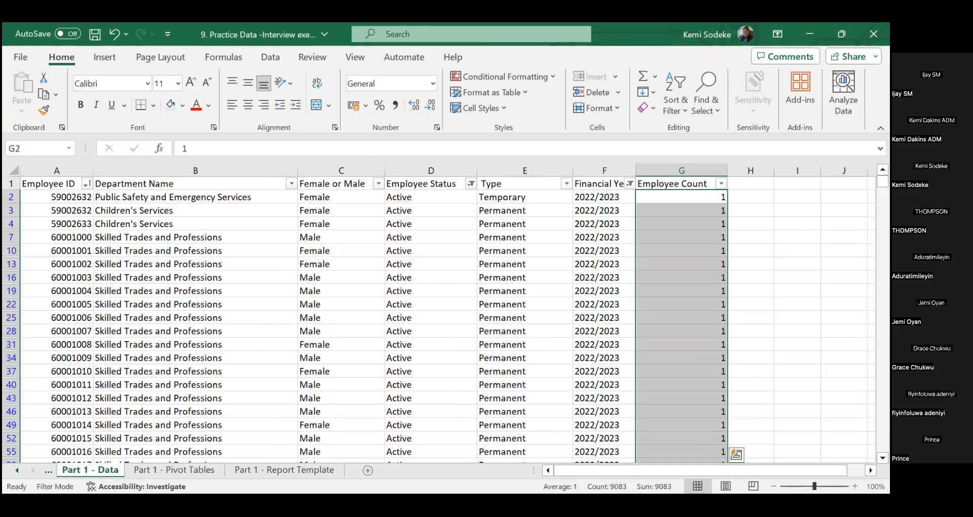
pyautogui.click(16, 471)
pyautogui.click(88, 469)
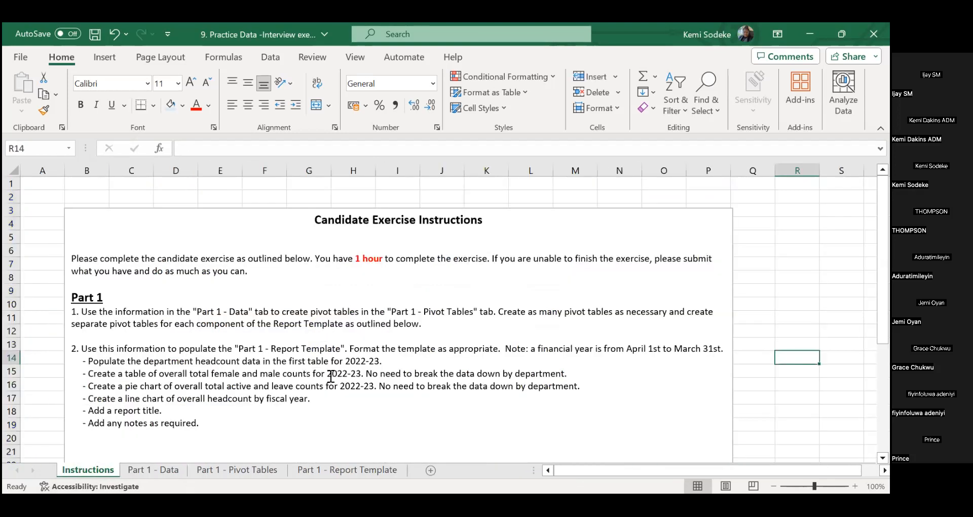
pyautogui.click(348, 470)
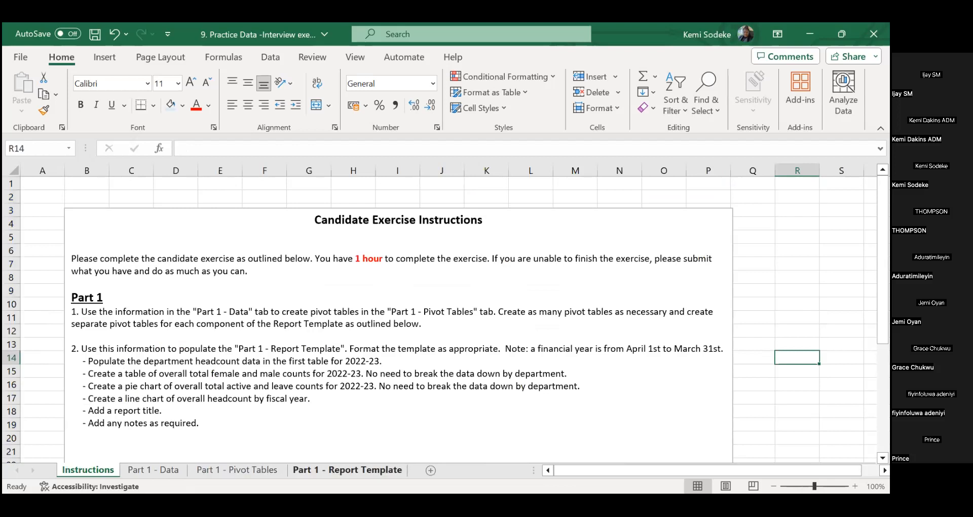
pyautogui.scroll(2, 349, 335)
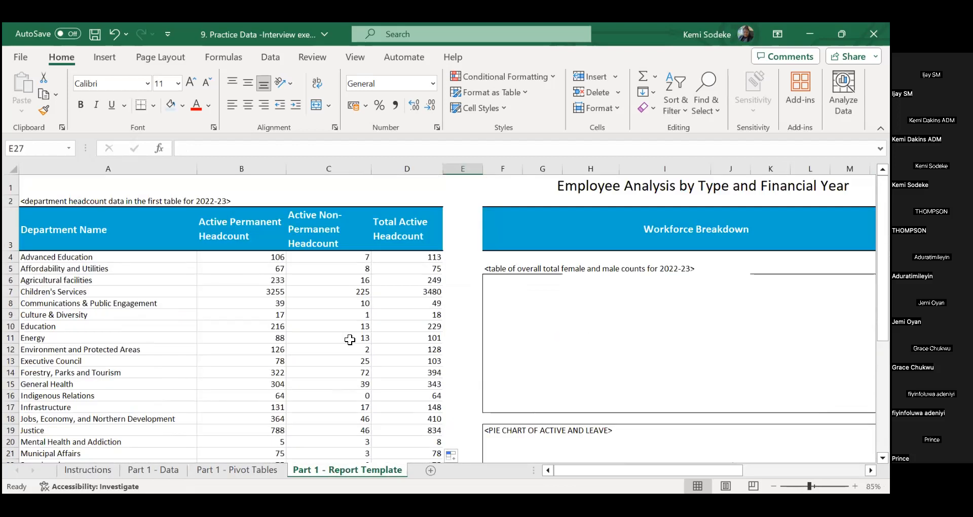
# Step: Examine the department headcount table's description and its three headcount column headings, and check the rows down to the totals
pyautogui.click(231, 226)
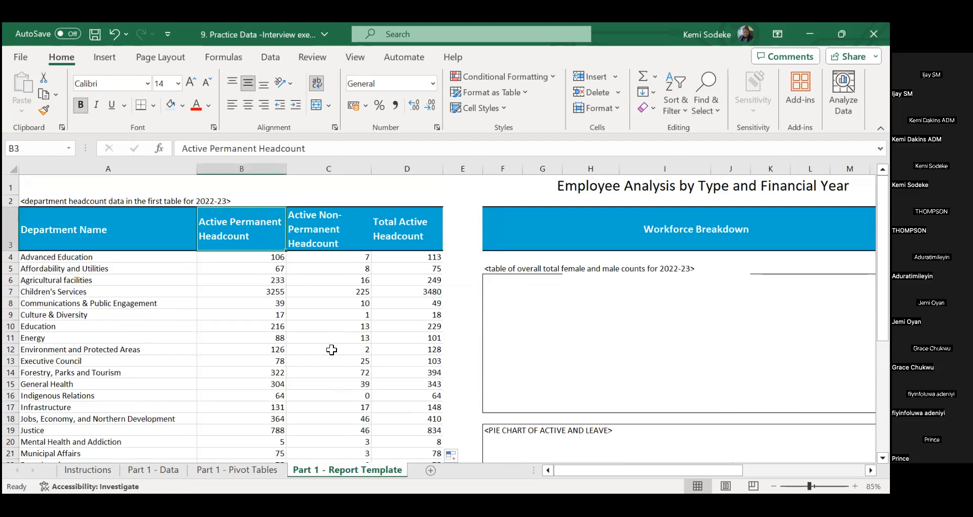
pyautogui.click(184, 200)
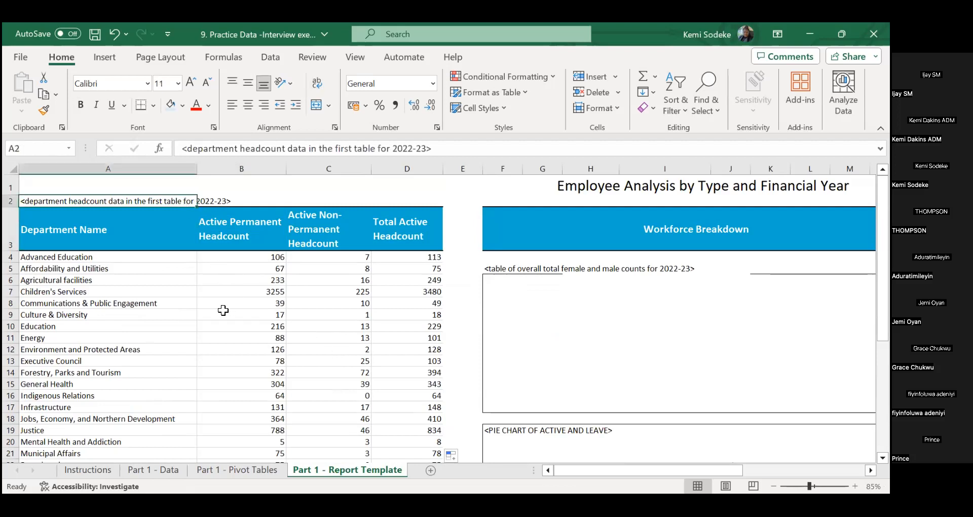
pyautogui.click(322, 227)
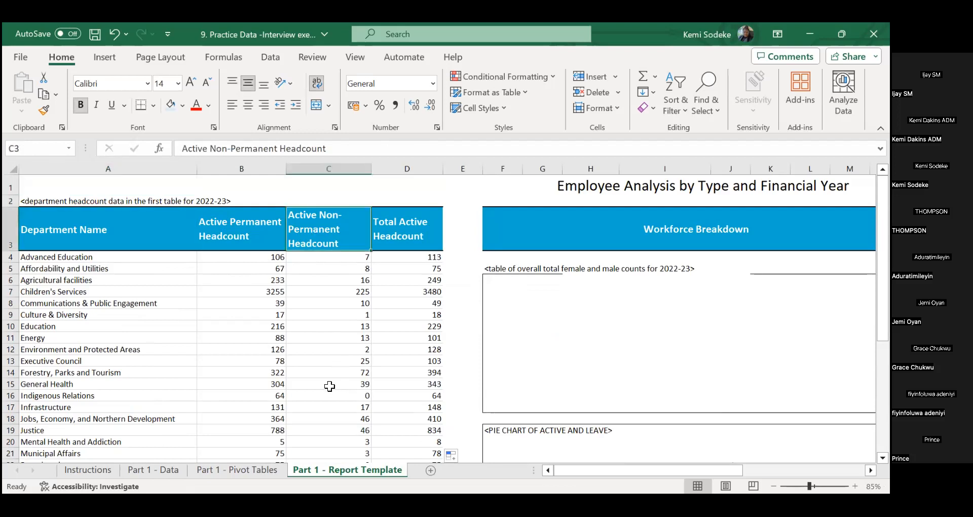
pyautogui.click(401, 232)
pyautogui.scroll(-4, 402, 397)
pyautogui.scroll(-2, 413, 386)
pyautogui.scroll(6, 413, 383)
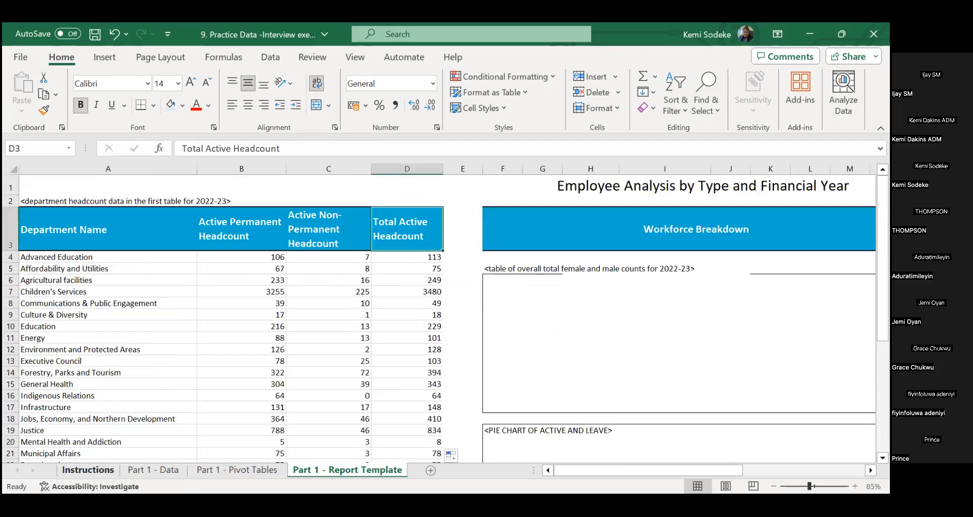
# Step: Reread the instruction on populating 2022-23 department headcounts and select H8 in the template's area for the female and male counts table
pyautogui.click(88, 470)
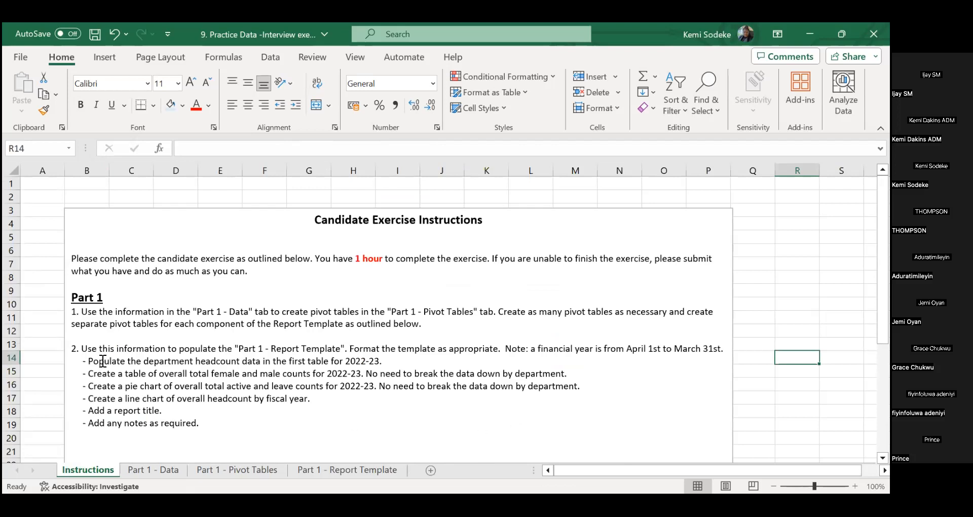
pyautogui.moveTo(90, 361); pyautogui.dragTo(373, 363)
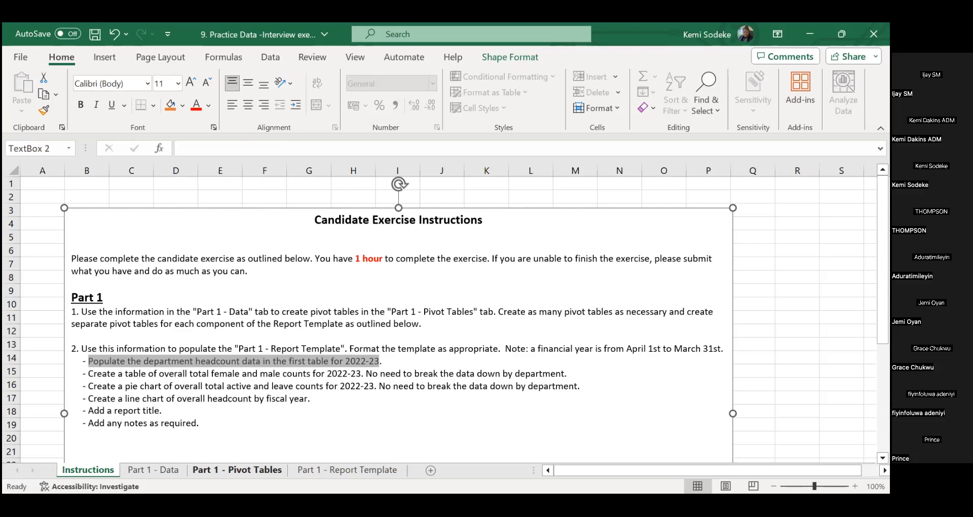
pyautogui.click(347, 469)
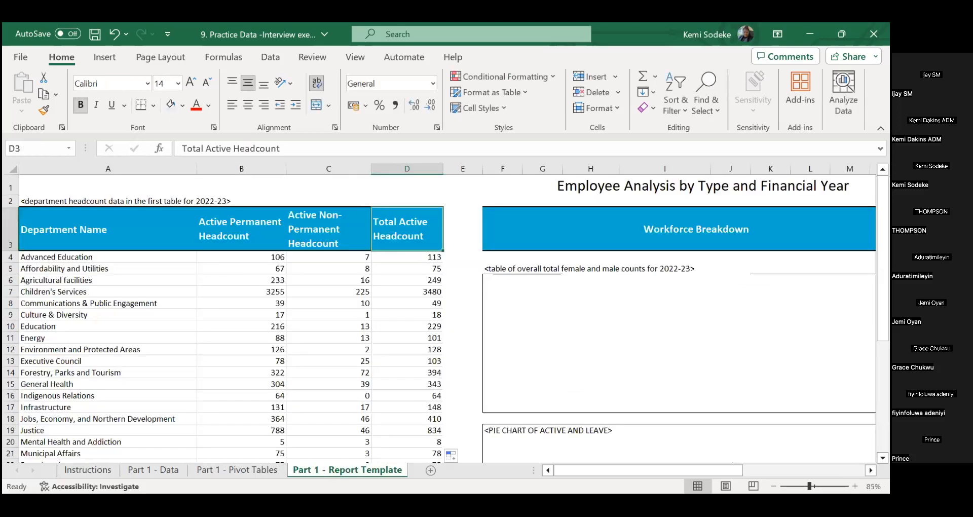
pyautogui.hscroll(2, 510, 349)
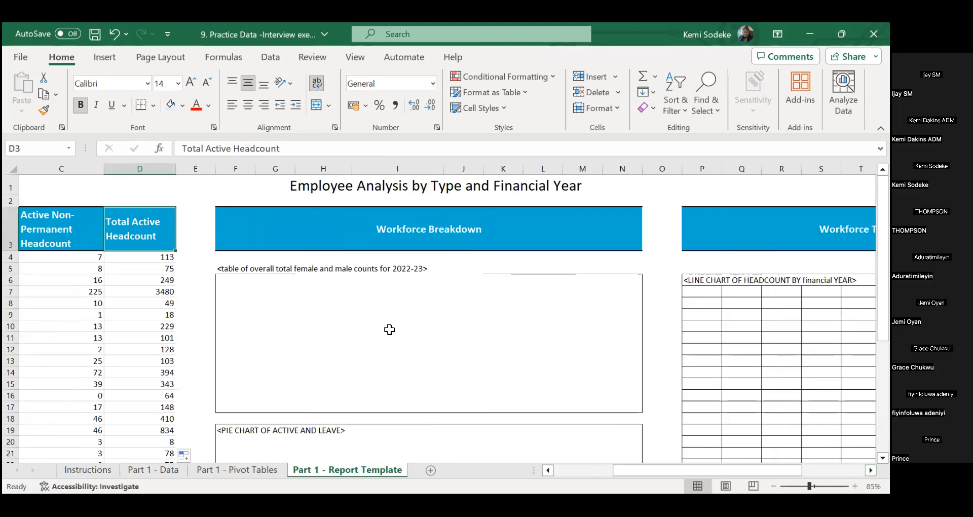
pyautogui.click(318, 304)
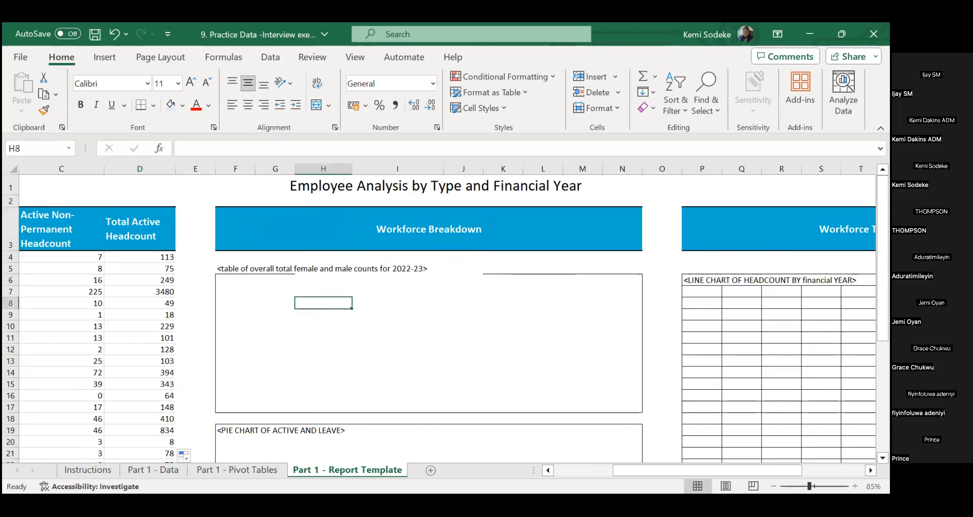
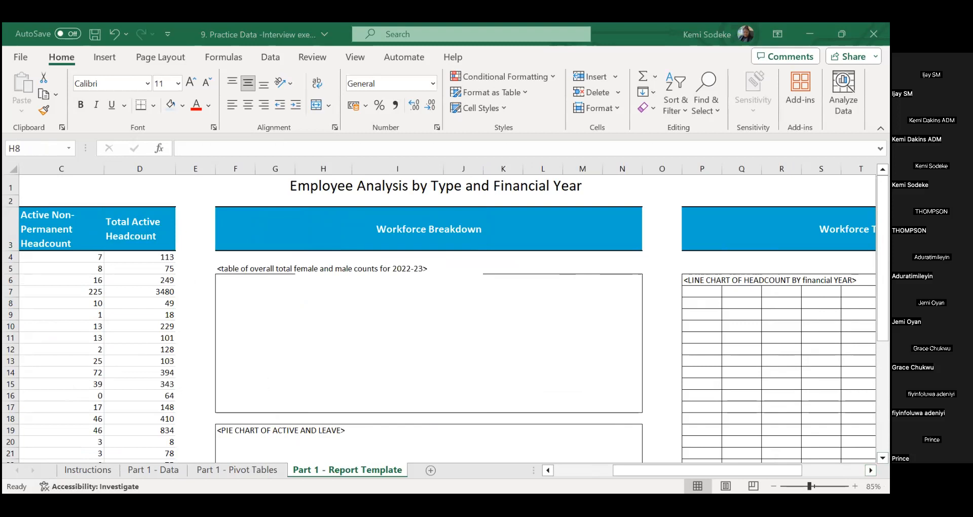
# Step: Look over the source data and pivot tables, and select G7 in the report template's female and male counts area
pyautogui.click(342, 318)
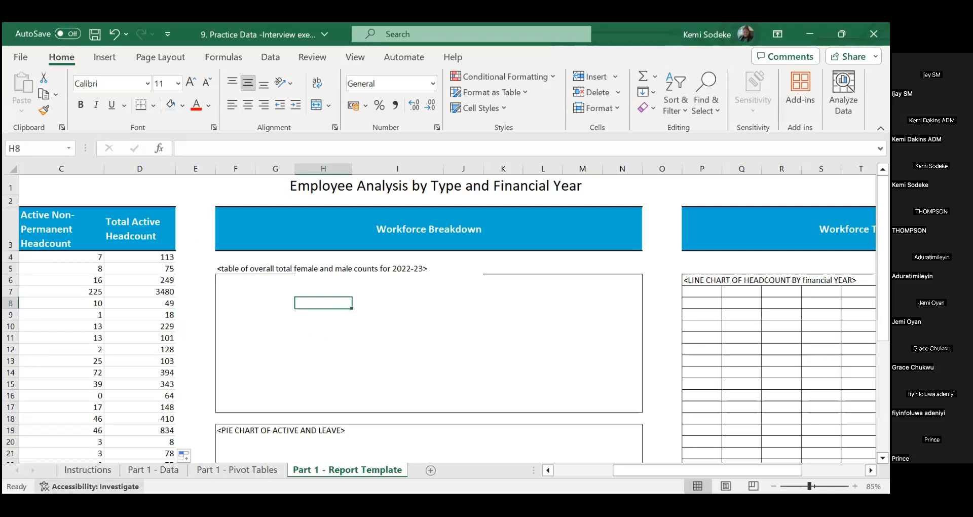
pyautogui.click(153, 470)
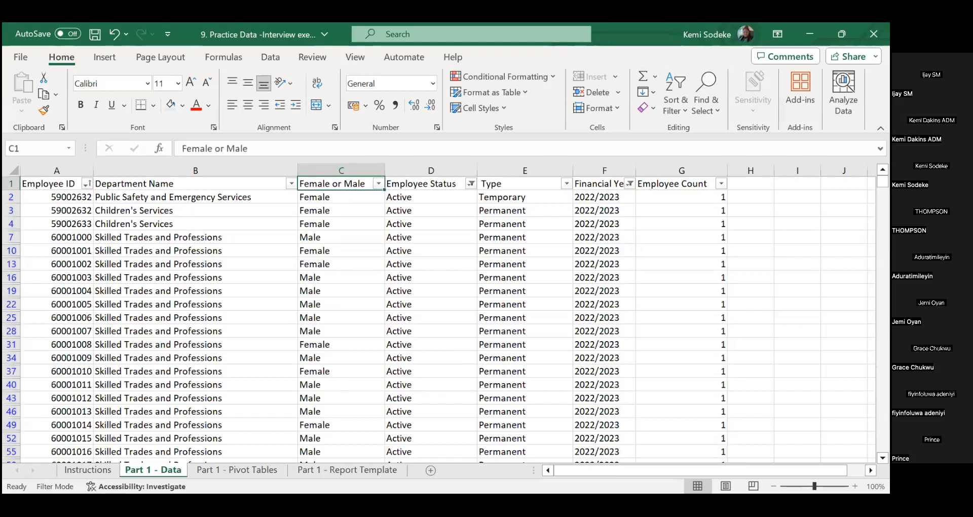
pyautogui.hotkey('alt', 'Tab')
pyautogui.click(237, 470)
pyautogui.click(329, 470)
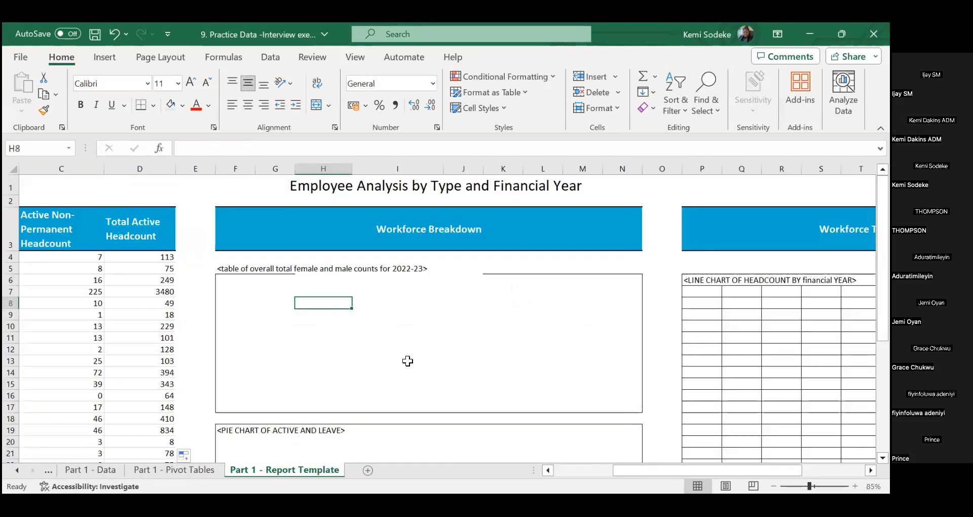
pyautogui.click(265, 291)
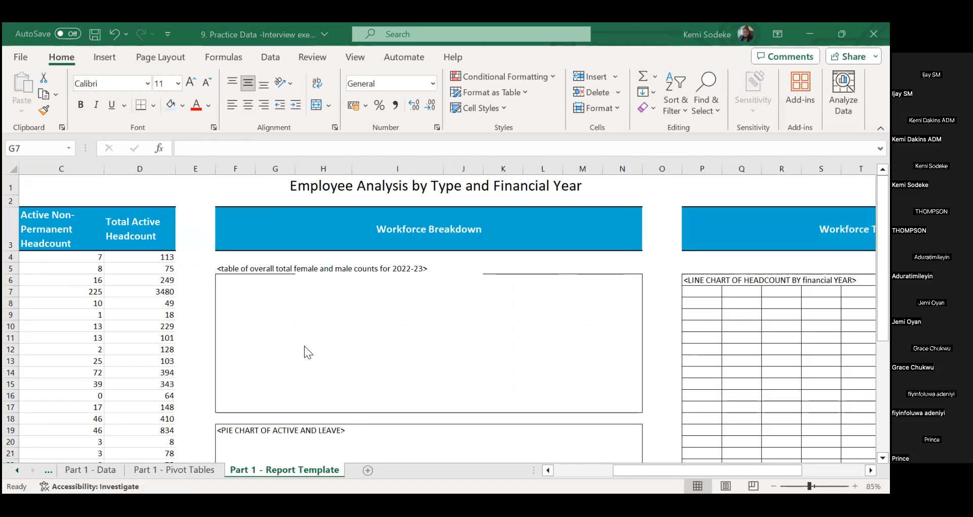
pyautogui.click(247, 282)
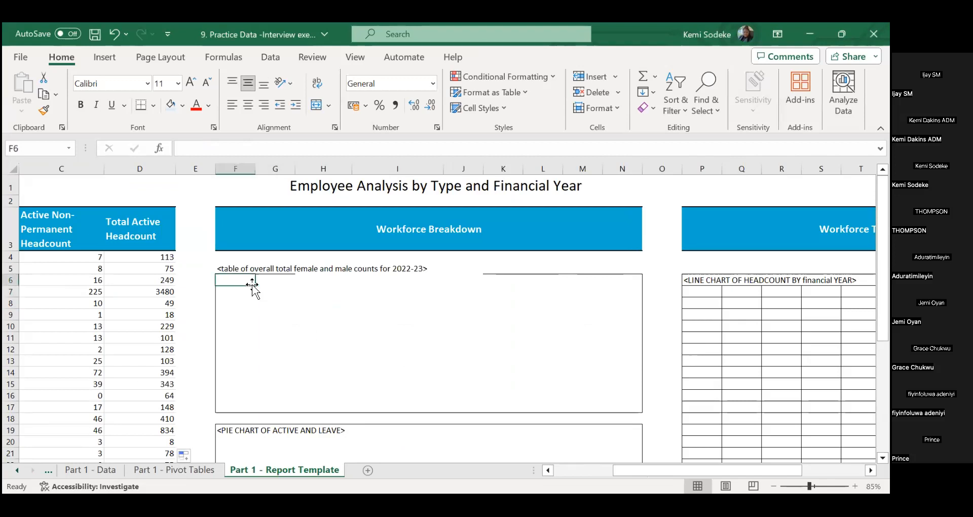
pyautogui.click(272, 288)
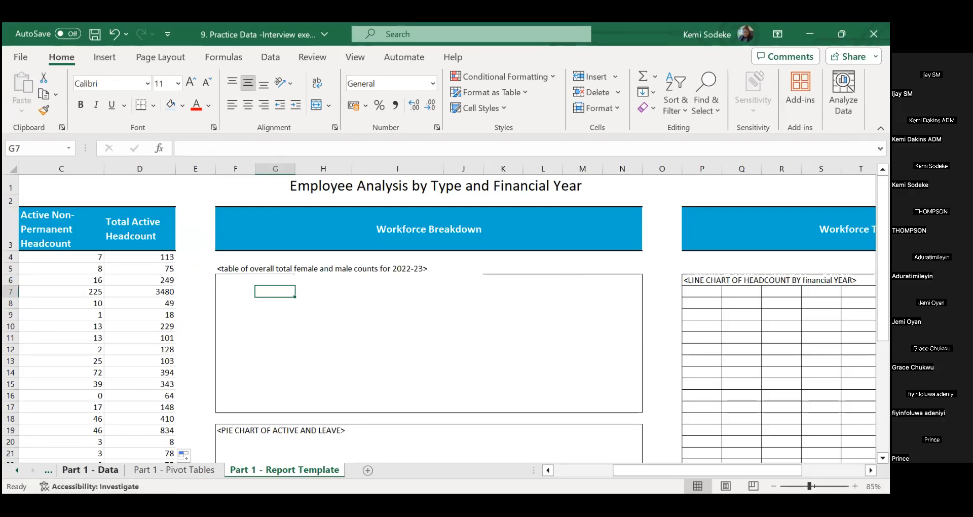
# Step: Filter the Female or Male column in the Part 1 - Data sheet to show only Female records
pyautogui.click(89, 470)
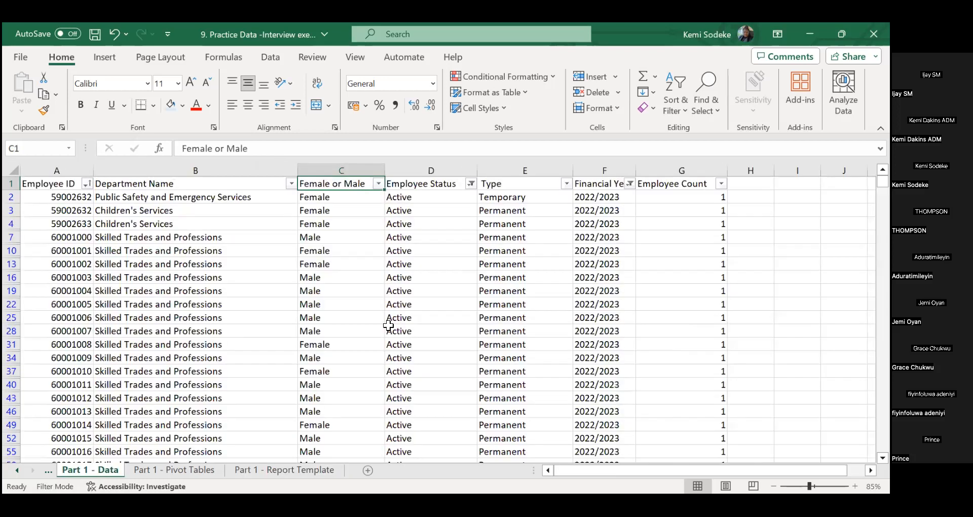
pyautogui.click(377, 184)
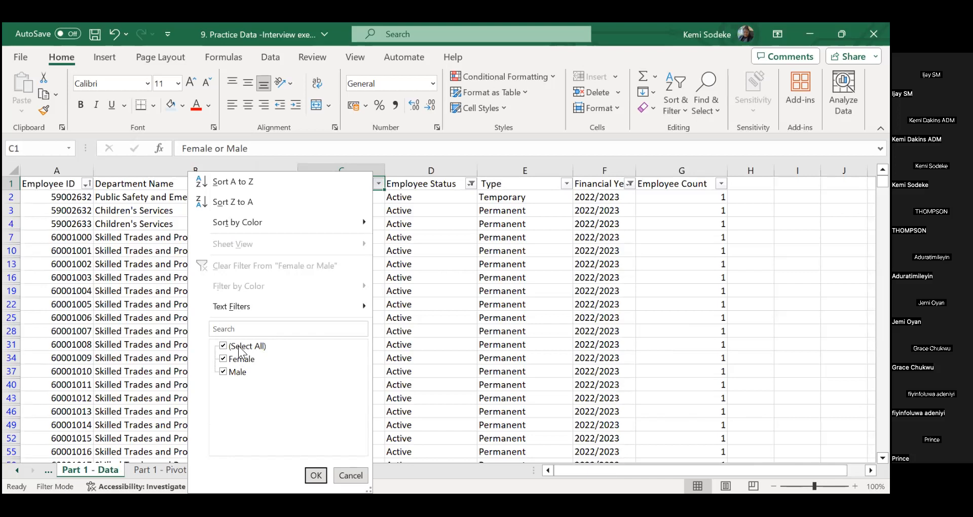
pyautogui.click(226, 372)
pyautogui.click(315, 476)
pyautogui.click(416, 399)
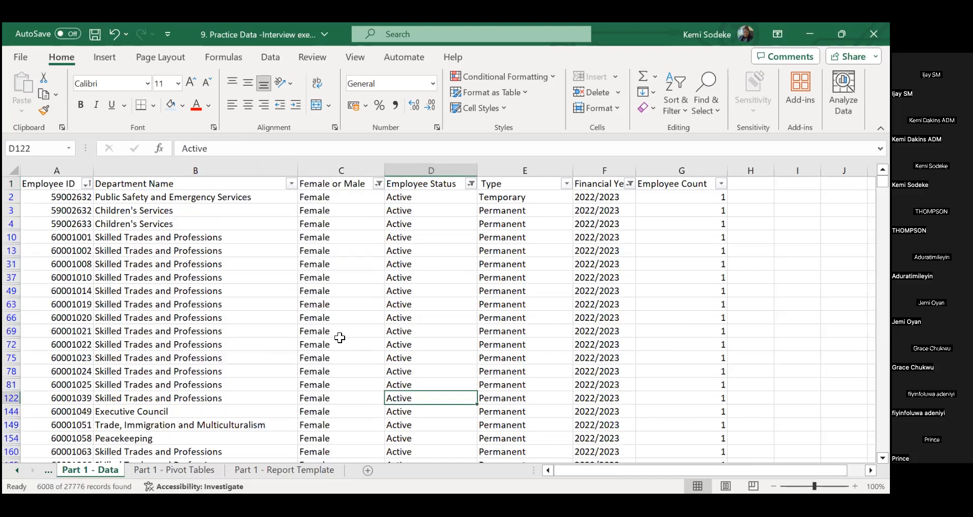
# Step: Select all filtered Female entries in column C to read their count, and return to the report template
pyautogui.moveTo(319, 197); pyautogui.dragTo(326, 338)
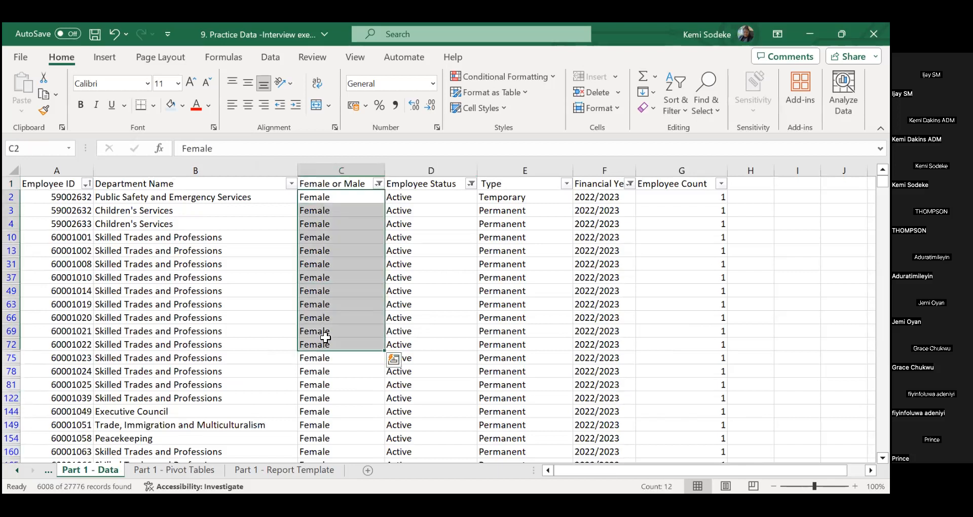
pyautogui.hotkey('ctrl', 'shift', 'Down')
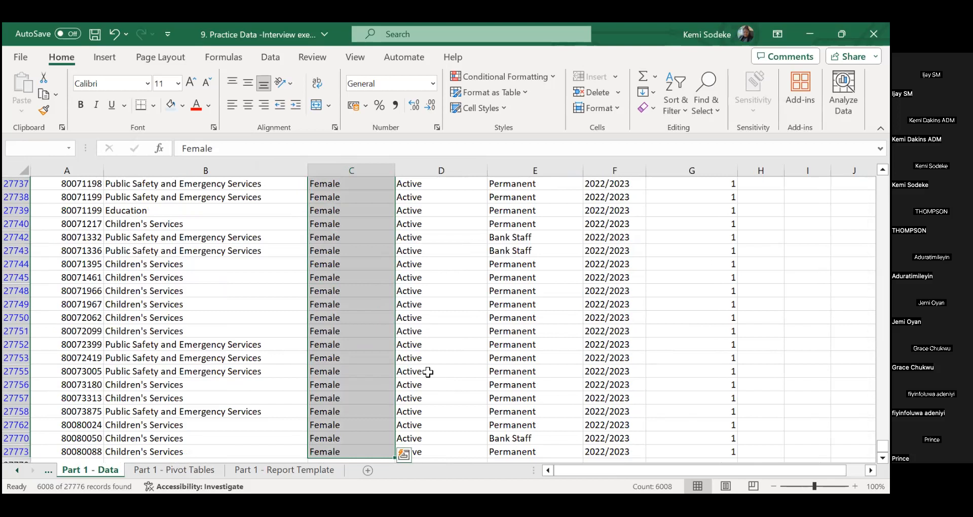
pyautogui.scroll(3, 428, 372)
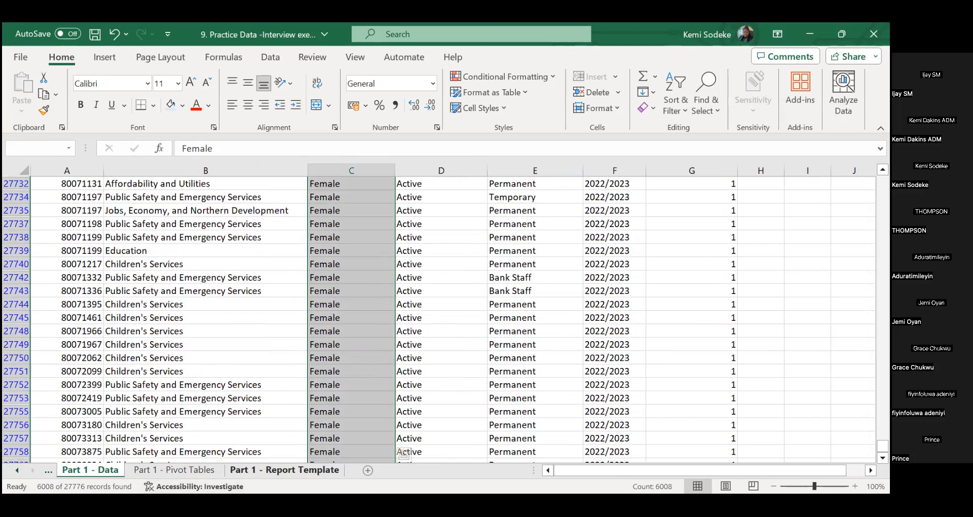
pyautogui.click(260, 467)
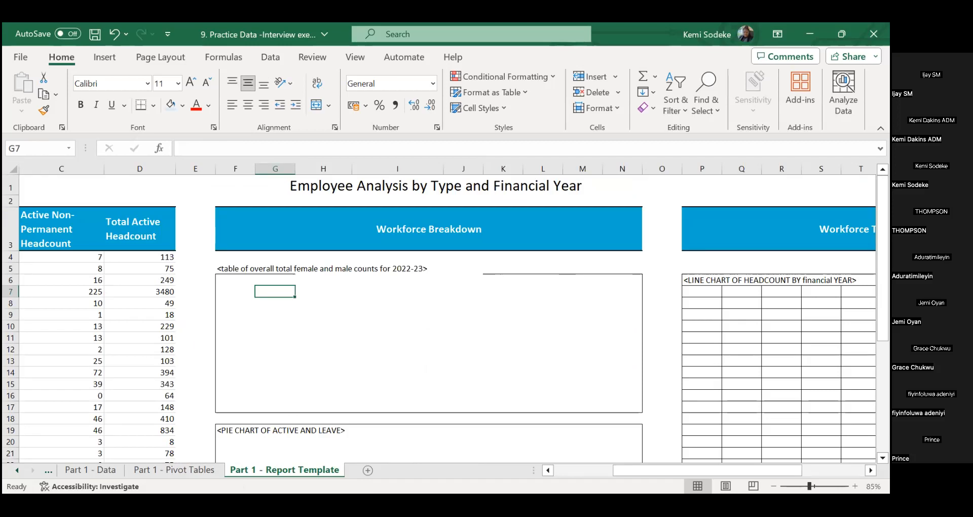
pyautogui.hotkey('alt', 'Tab')
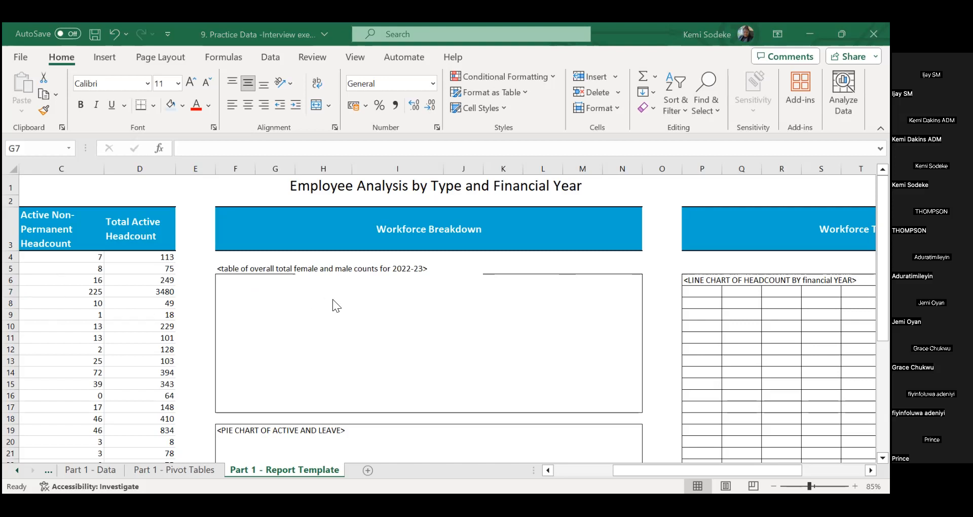
pyautogui.hotkey('alt', 'Tab')
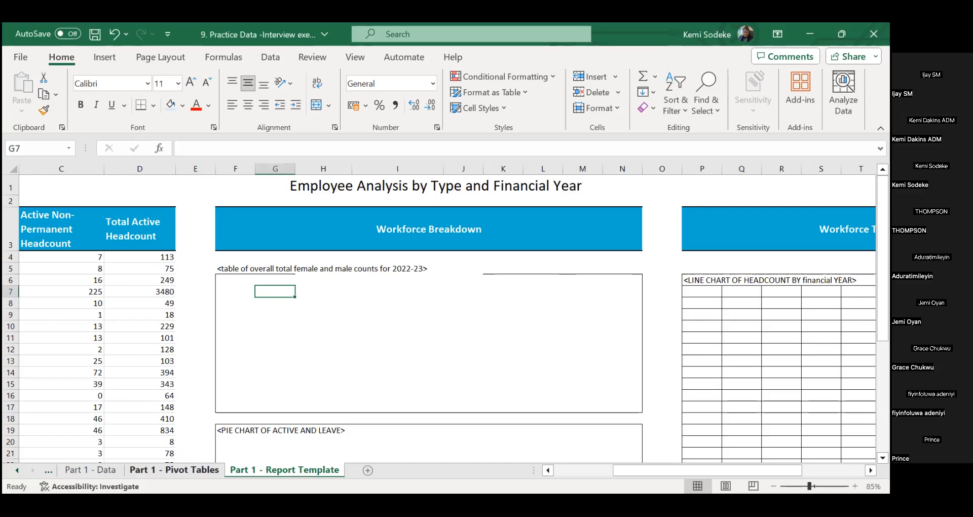
# Step: Select the whole department headcount pivot table with its filters, range A2:F34, in the Part 1 - Pivot Tables sheet
pyautogui.click(92, 470)
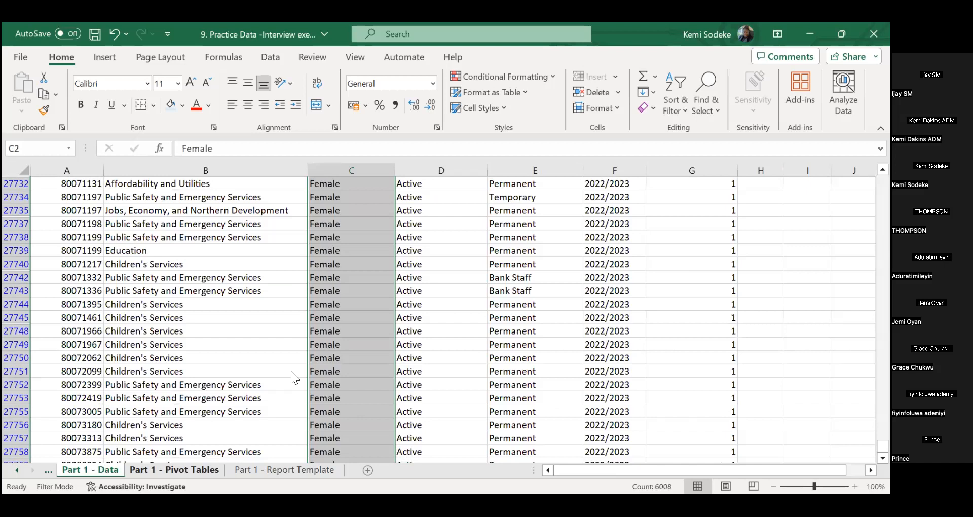
pyautogui.hotkey('ctrl', 'pagedown')
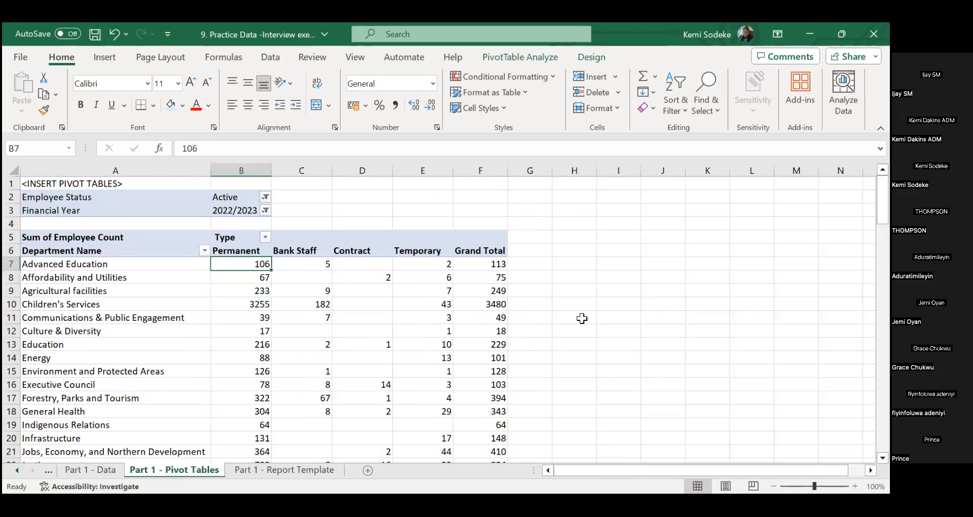
pyautogui.click(619, 356)
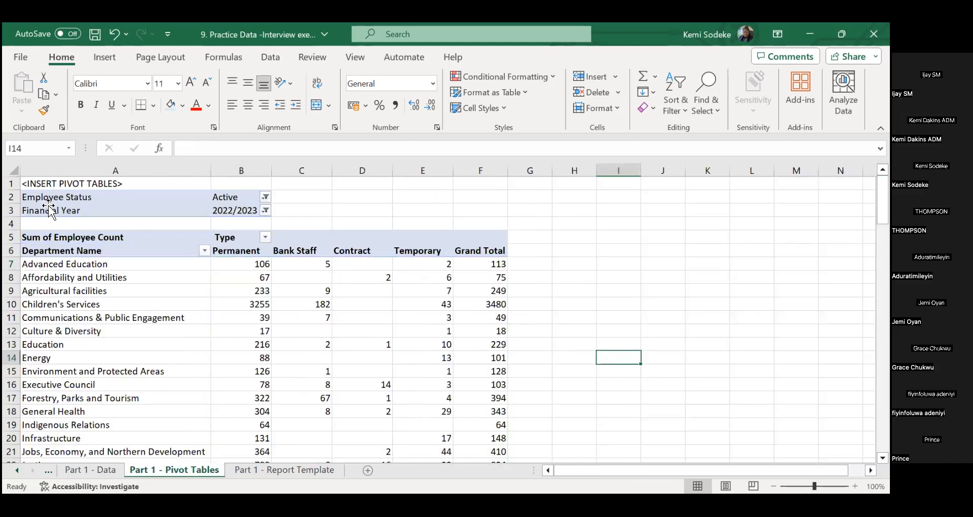
pyautogui.moveTo(478, 202); pyautogui.dragTo(81, 461)
pyautogui.moveTo(224, 133); pyautogui.dragTo(41, 306)
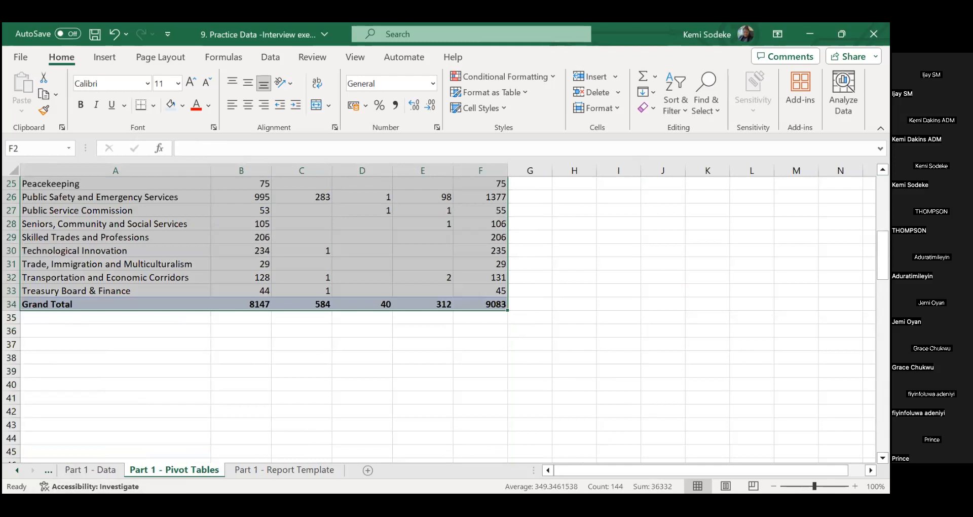
# Step: Check the exercise instructions and the filtered source data, and go back to the start of the selected pivot table
pyautogui.click(17, 471)
pyautogui.click(88, 470)
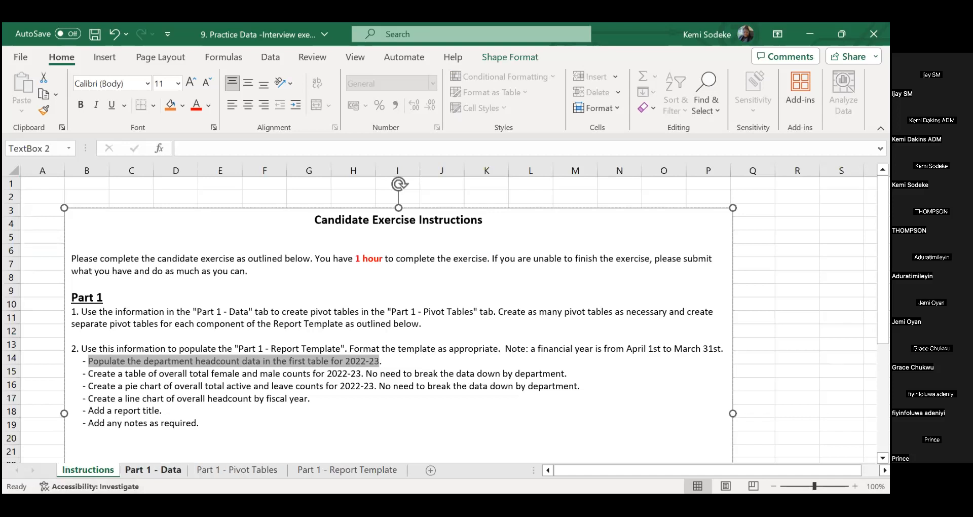
pyautogui.click(155, 470)
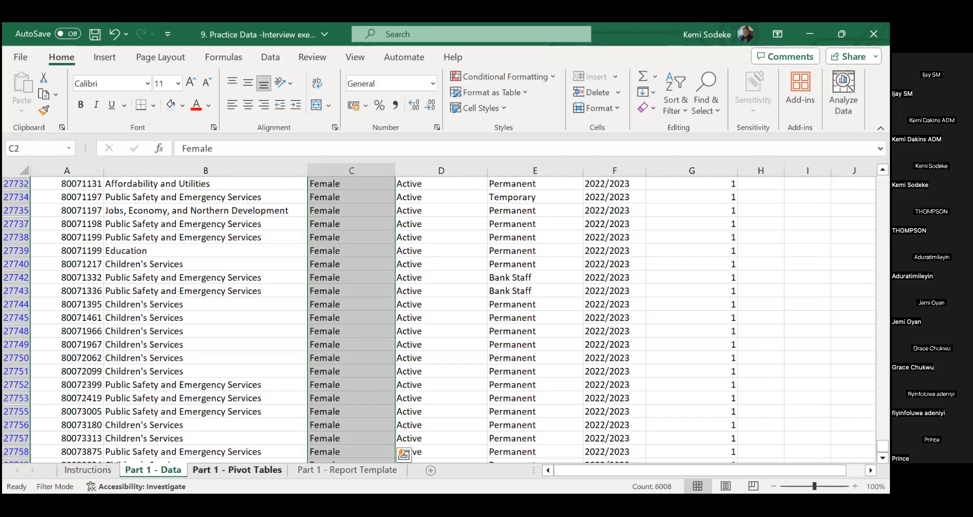
pyautogui.click(237, 470)
pyautogui.scroll(8, 191, 364)
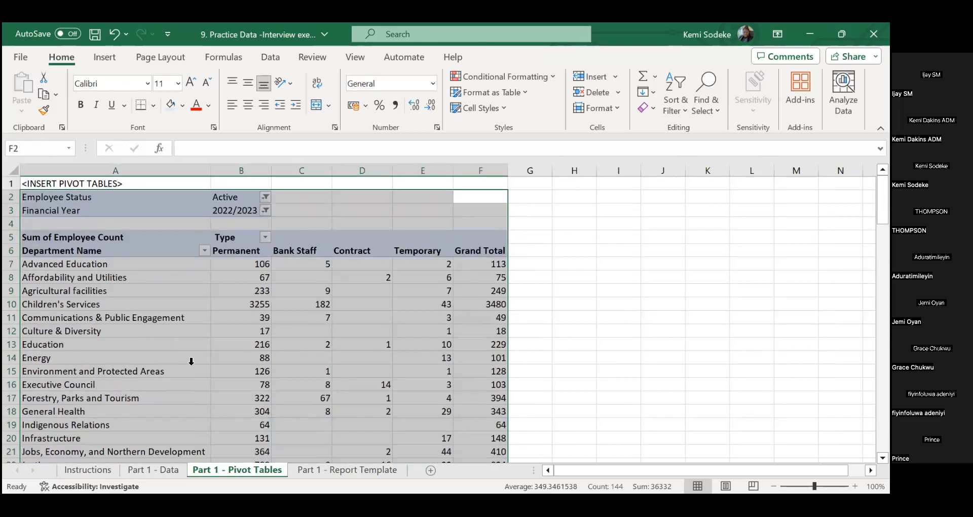
# Step: Copy the selected pivot table and paste the duplicate at cell I2 of the same sheet
pyautogui.moveTo(256, 309)
pyautogui.hotkey('ctrl', 'c')
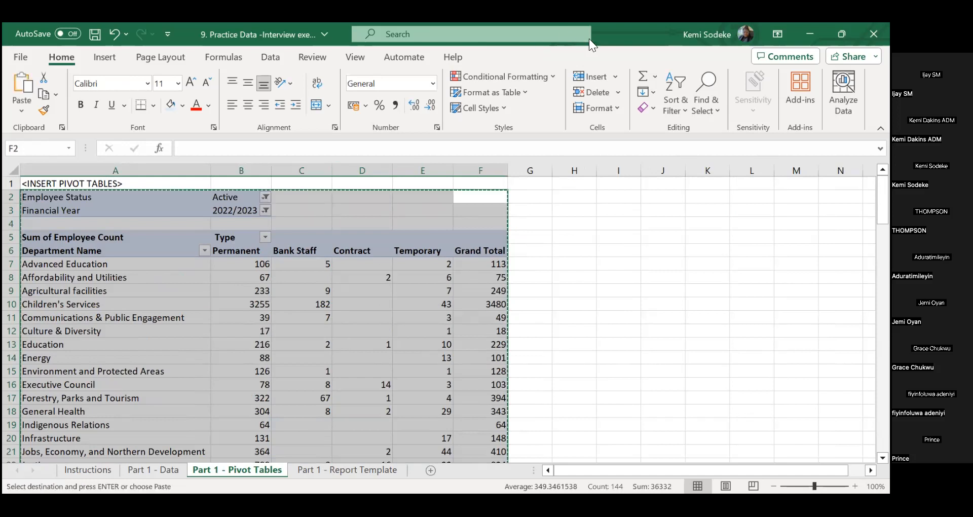
pyautogui.click(621, 198)
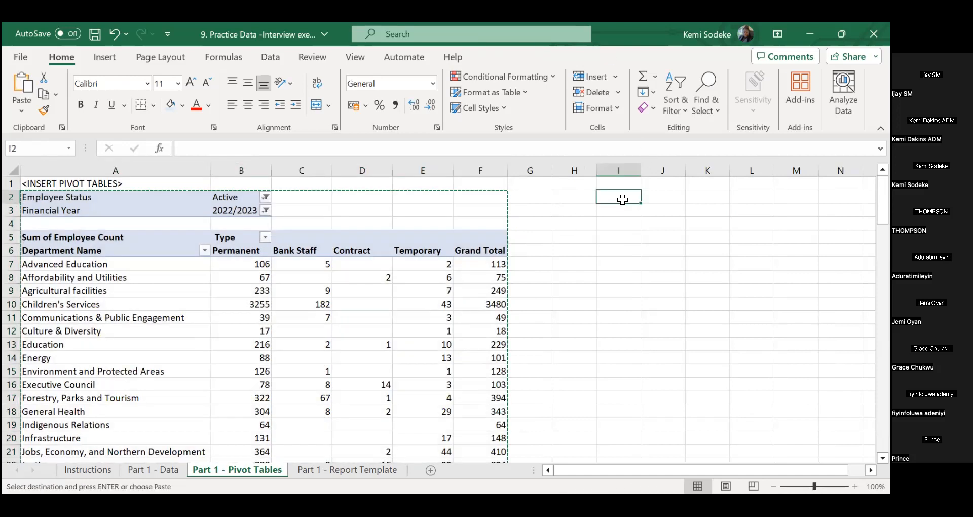
pyautogui.rightClick(622, 199)
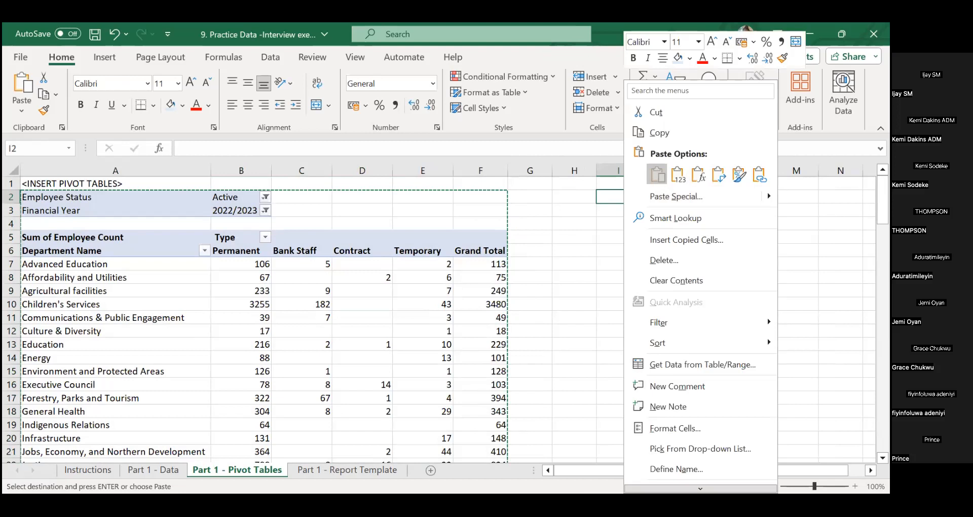
pyautogui.click(657, 175)
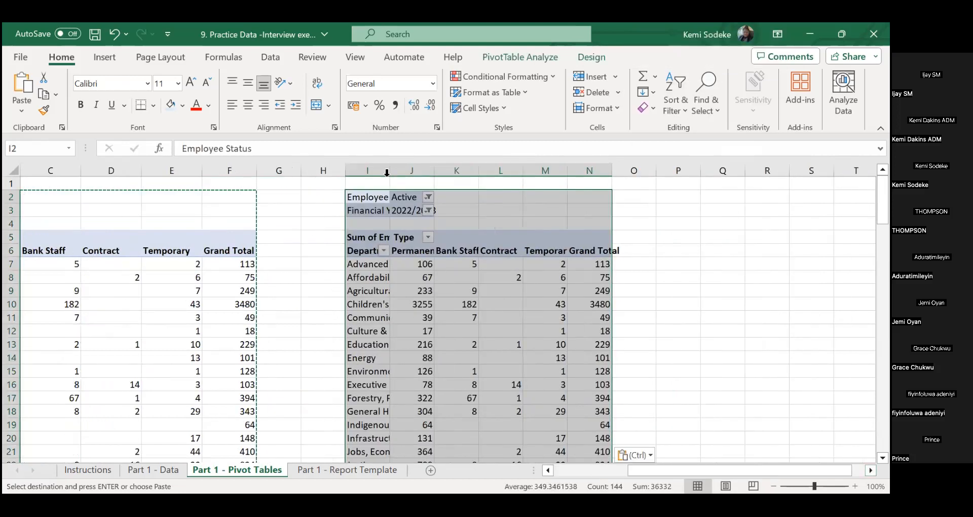
# Step: Widen columns I and J so the copied pivot table's labels and filter values are readable
pyautogui.moveTo(387, 172); pyautogui.dragTo(410, 172)
pyautogui.doubleClick(458, 171)
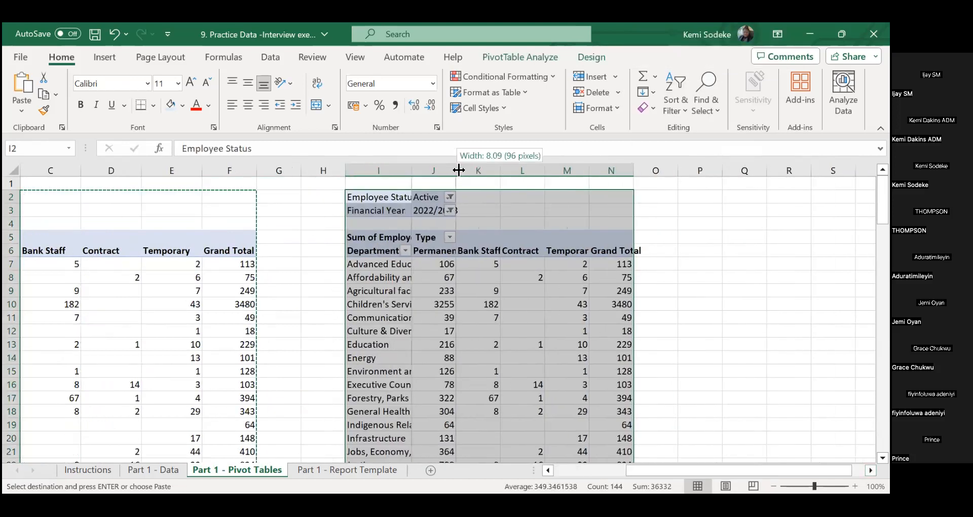
pyautogui.click(497, 331)
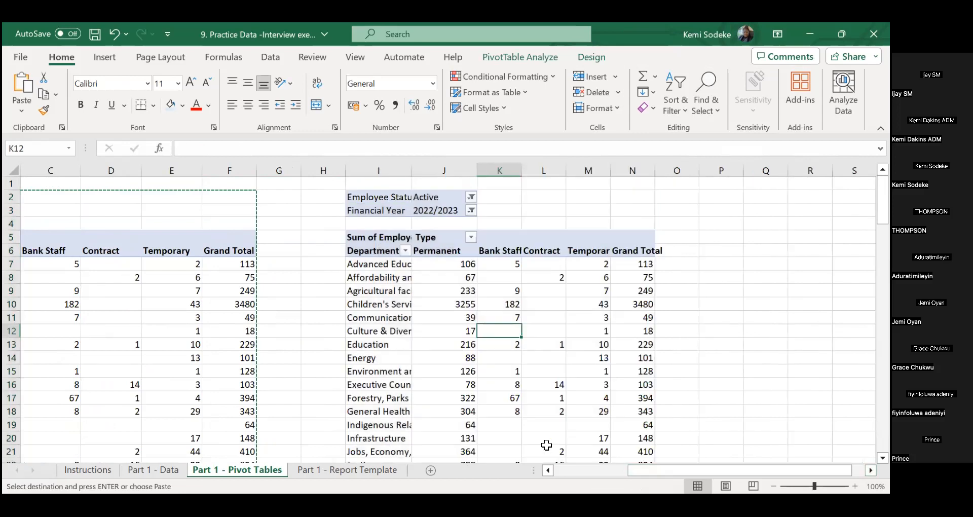
pyautogui.hscroll(-2, 546, 445)
pyautogui.hscroll(3, 354, 354)
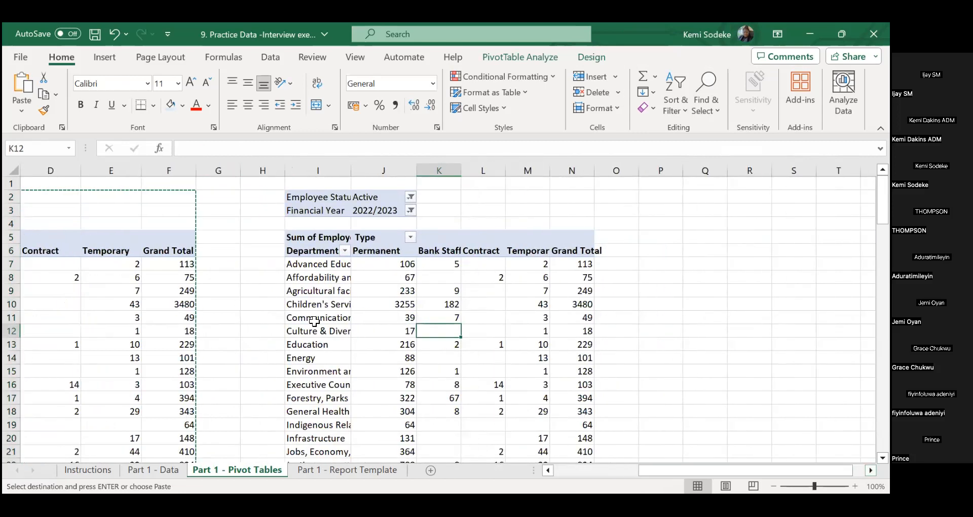
pyautogui.click(315, 319)
pyautogui.moveTo(353, 169); pyautogui.dragTo(417, 170)
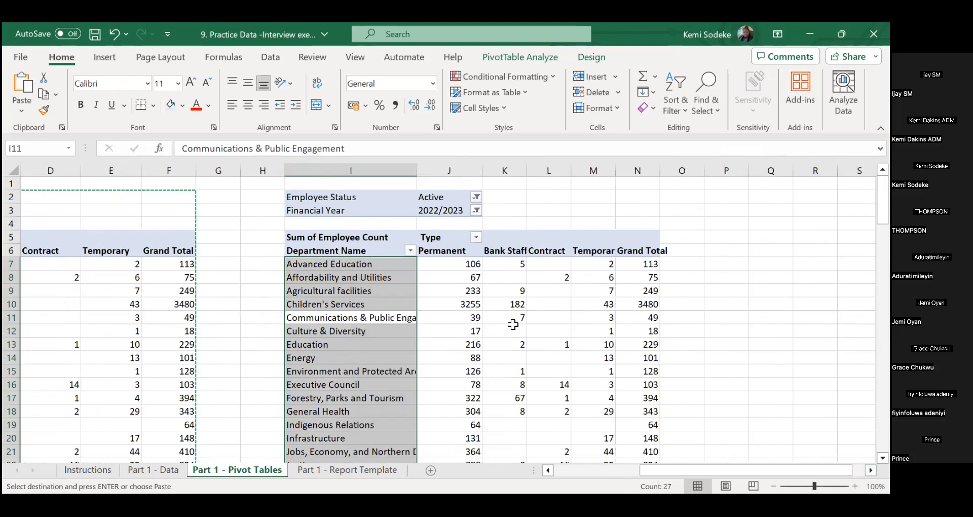
pyautogui.click(345, 307)
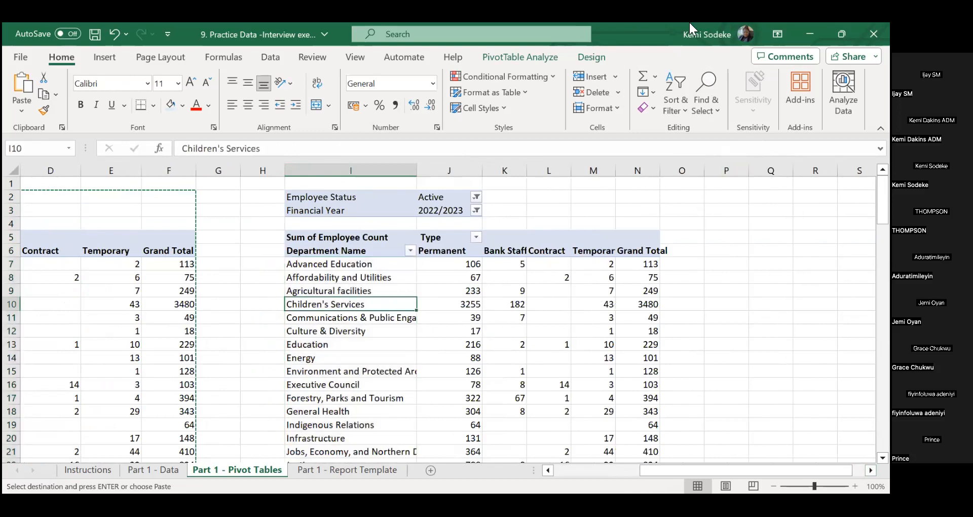
# Step: Show the copied pivot table's field list and remove the Department Name field from it
pyautogui.click(536, 57)
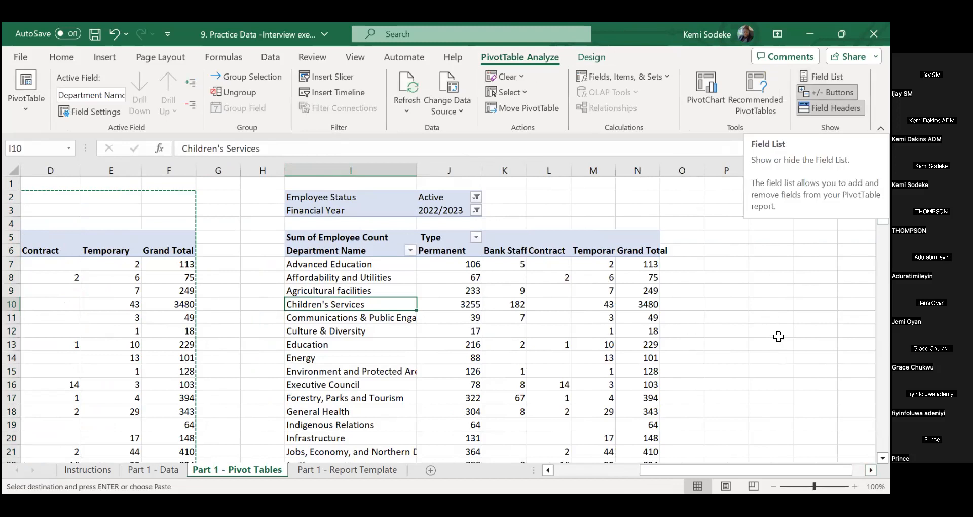
pyautogui.click(821, 76)
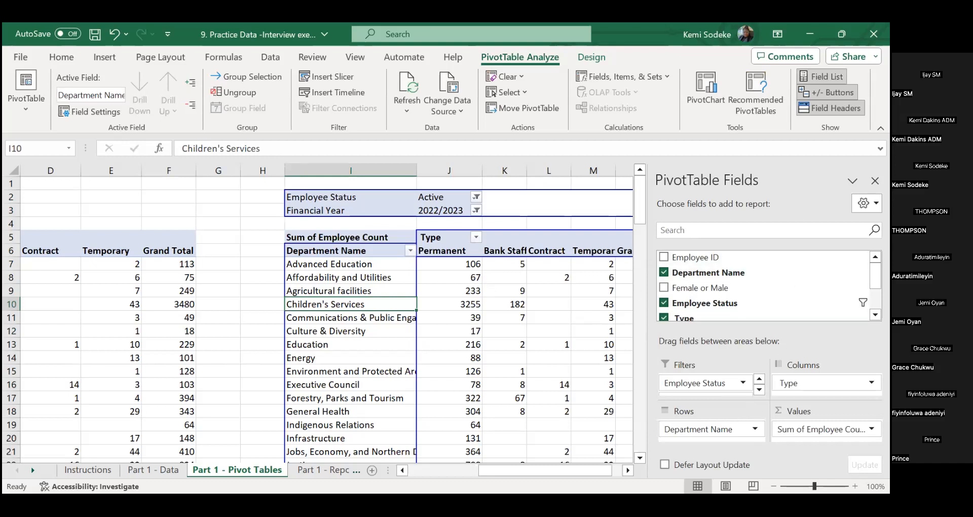
pyautogui.click(702, 272)
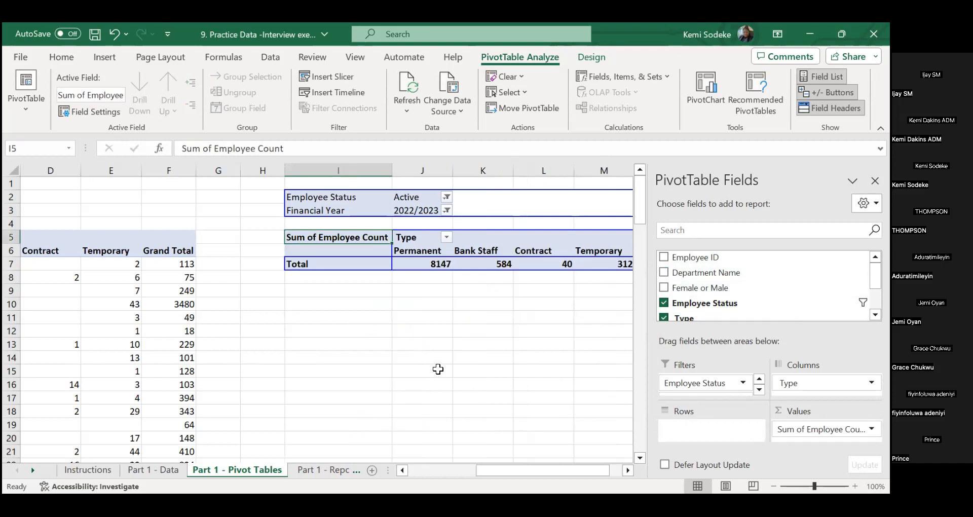
# Step: Add the Female or Male field to the copied pivot table's rows and check the requirement on the report template sheet
pyautogui.moveTo(712, 288); pyautogui.dragTo(729, 430)
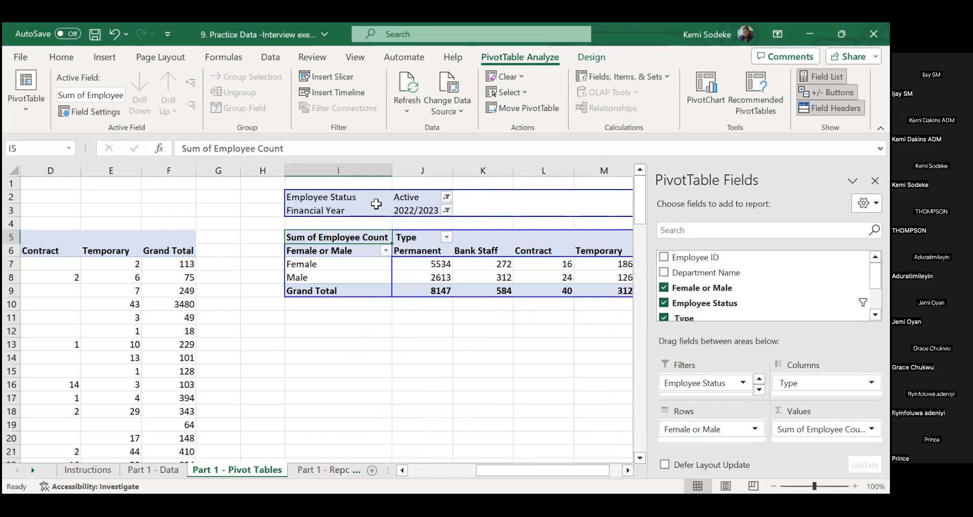
pyautogui.click(328, 470)
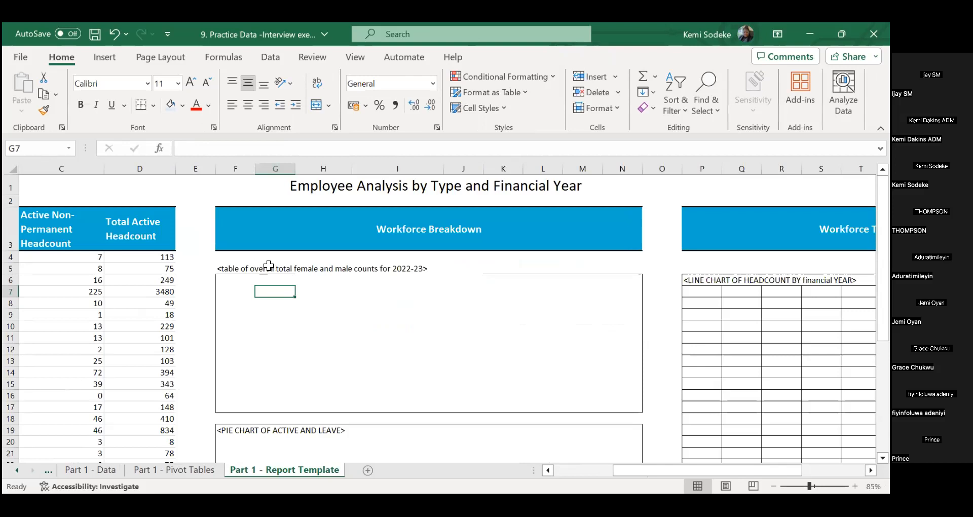
pyautogui.click(175, 470)
pyautogui.click(327, 211)
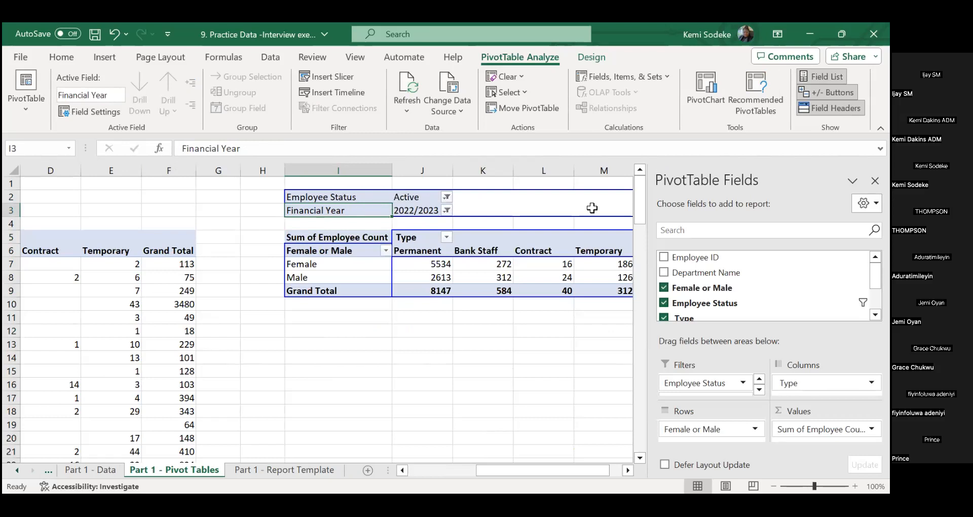
# Step: Set the copied pivot table's Employee Status filter to include all statuses
pyautogui.click(446, 197)
pyautogui.click(303, 231)
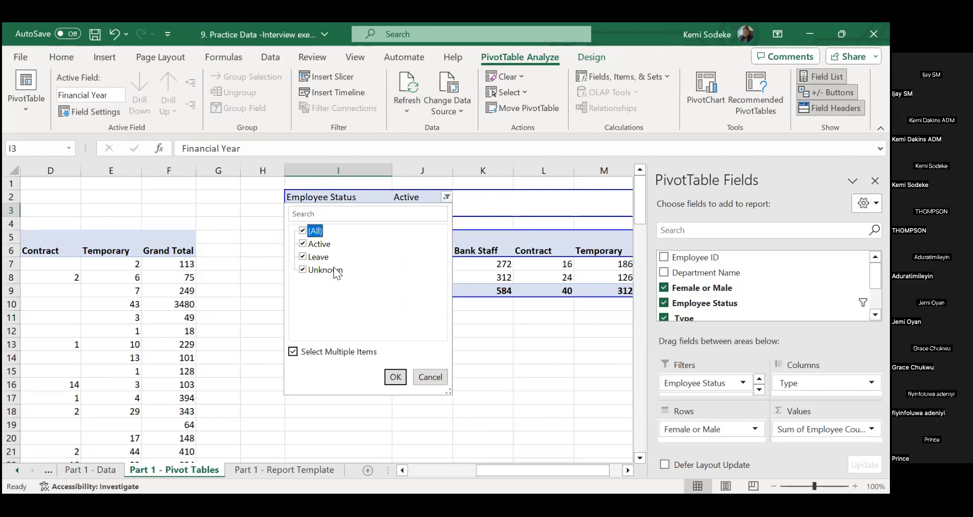
pyautogui.click(395, 377)
pyautogui.click(627, 470)
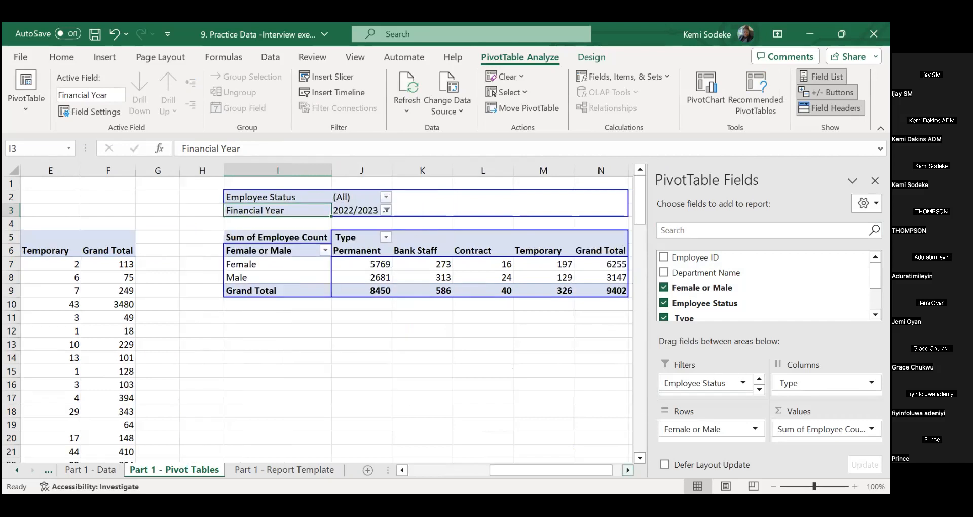
pyautogui.click(628, 470)
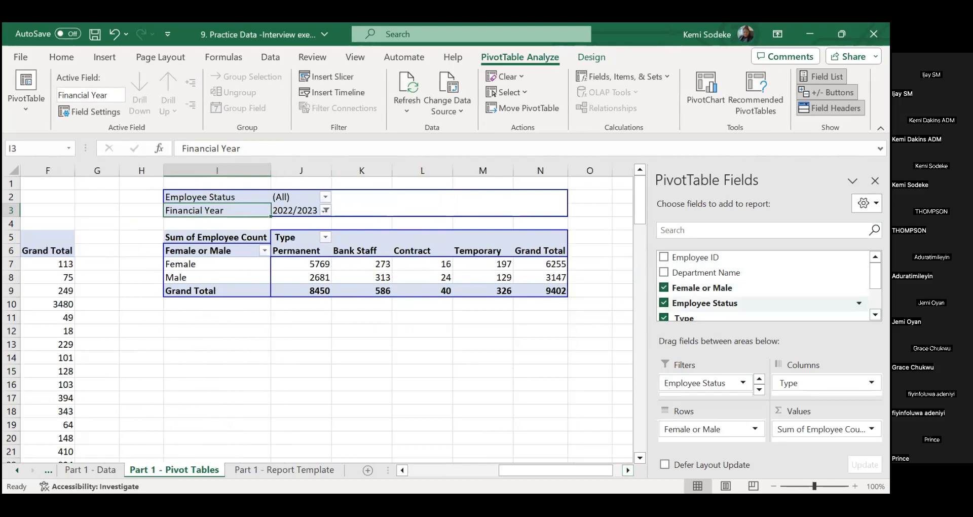
# Step: Remove the Employee Status and Type fields from the copied pivot table
pyautogui.click(859, 303)
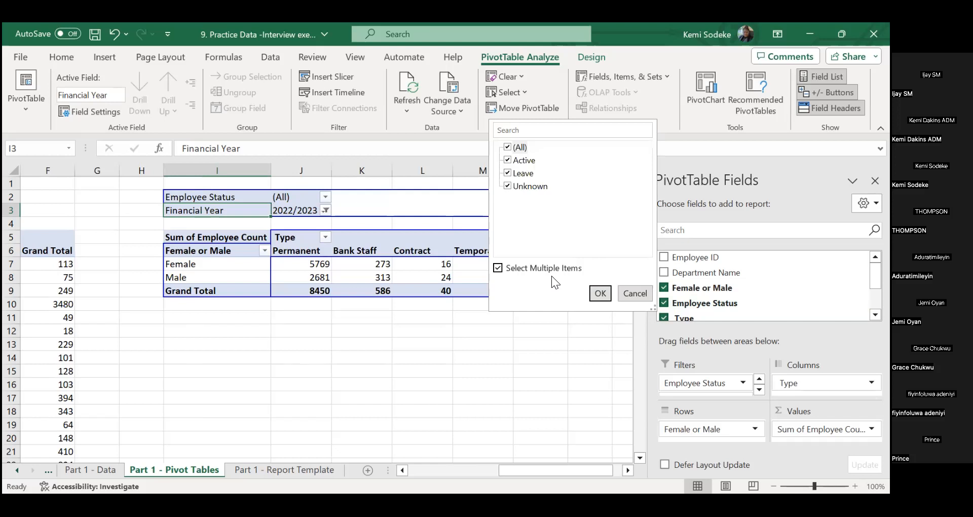
pyautogui.click(664, 302)
pyautogui.click(306, 469)
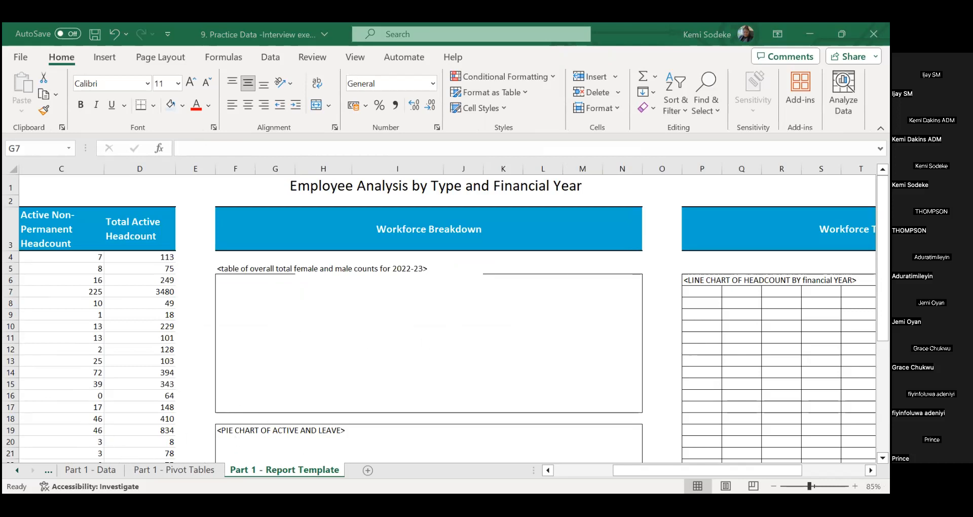
pyautogui.hotkey('ctrl', 'pageup')
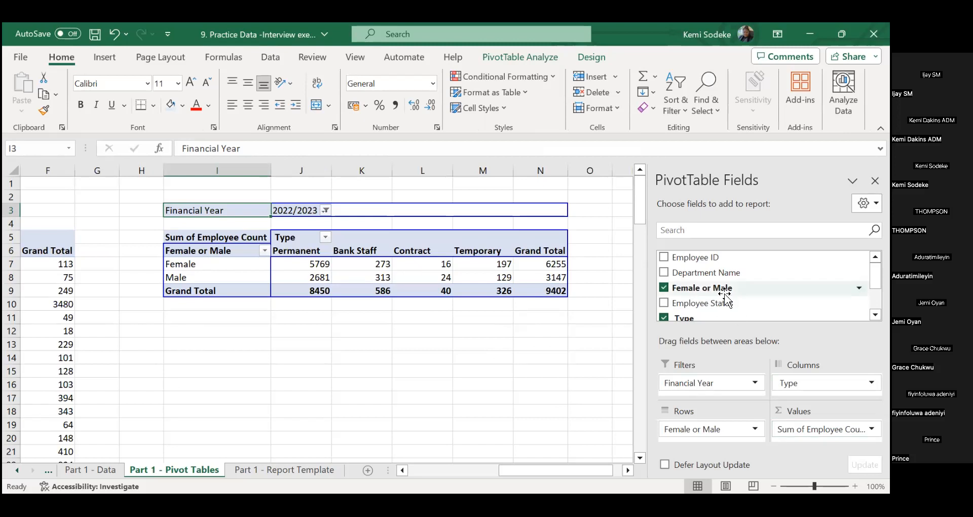
pyautogui.click(664, 318)
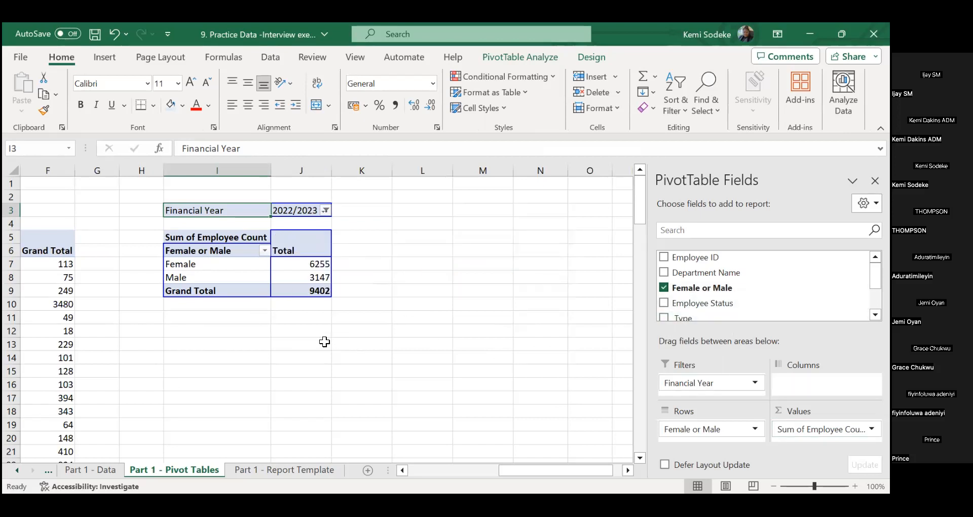
# Step: Widen column J slightly and check which years the pivot table's Financial Year filter includes
pyautogui.click(315, 277)
pyautogui.moveTo(332, 170); pyautogui.dragTo(344, 170)
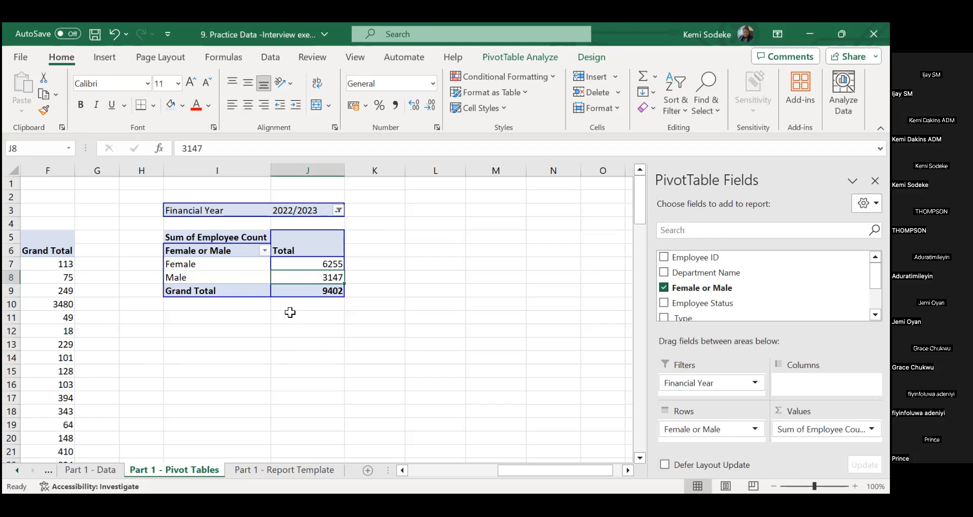
pyautogui.click(327, 290)
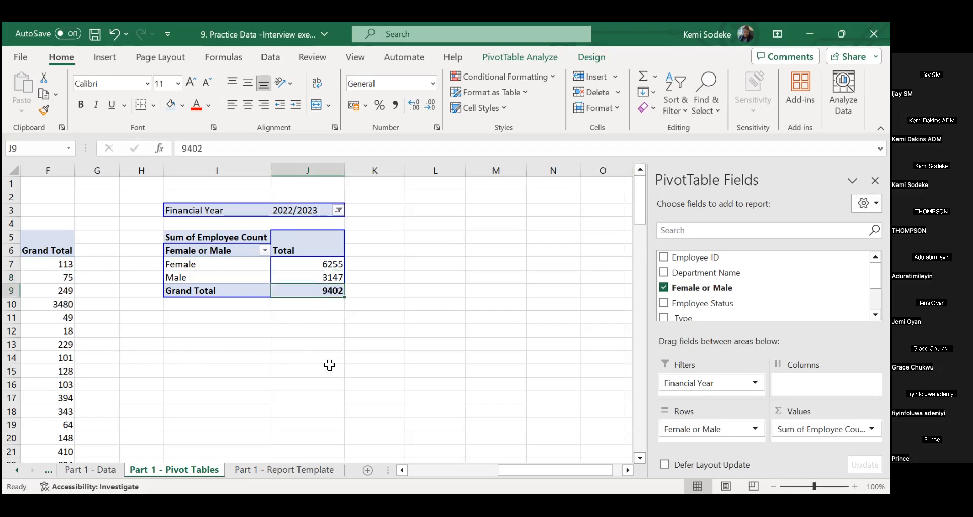
pyautogui.click(338, 211)
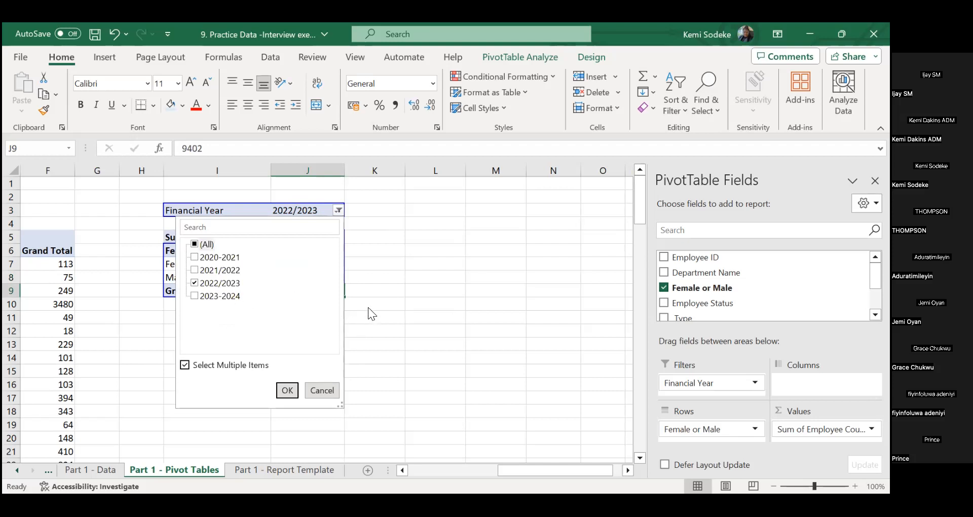
pyautogui.click(369, 307)
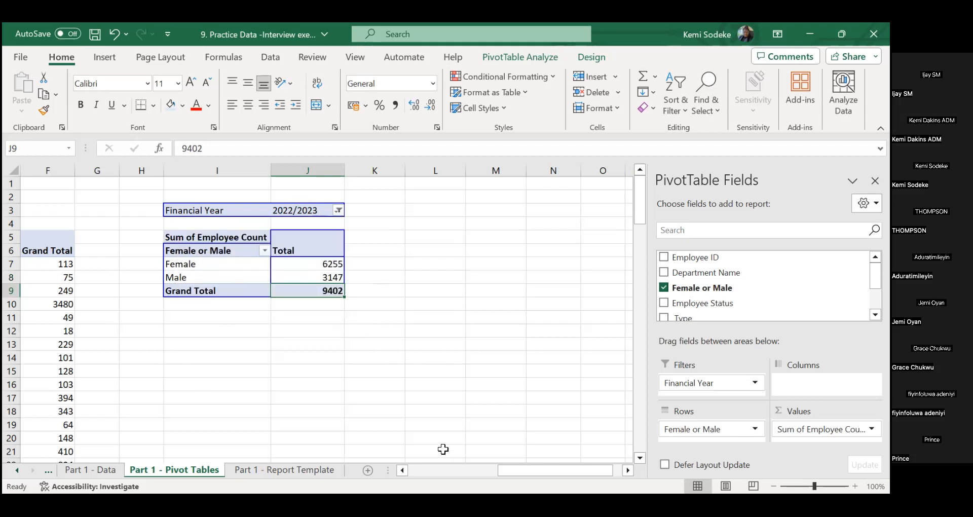
pyautogui.click(385, 358)
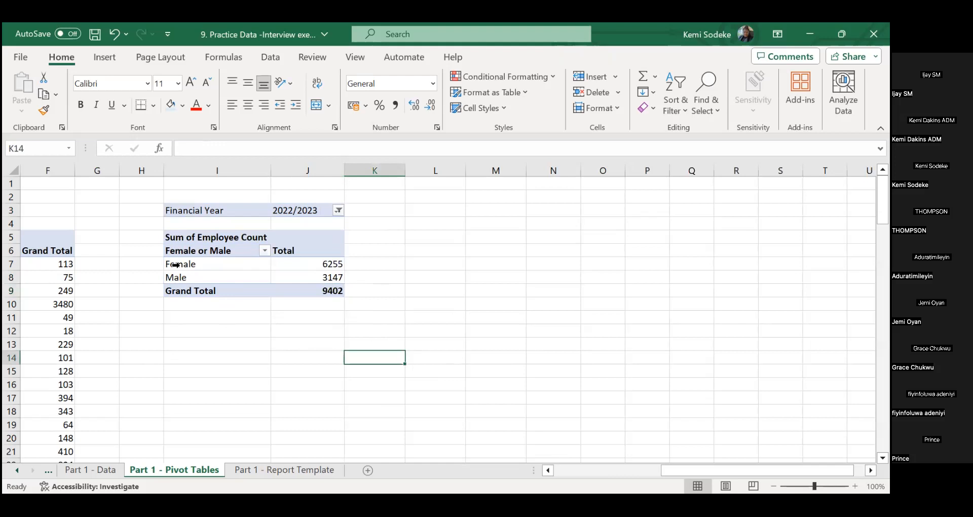
# Step: Copy the female and male counts with headers and grand total (I6:J9) and paste them at F7 of the Part 1 - Report Template sheet
pyautogui.moveTo(320, 290); pyautogui.dragTo(185, 245)
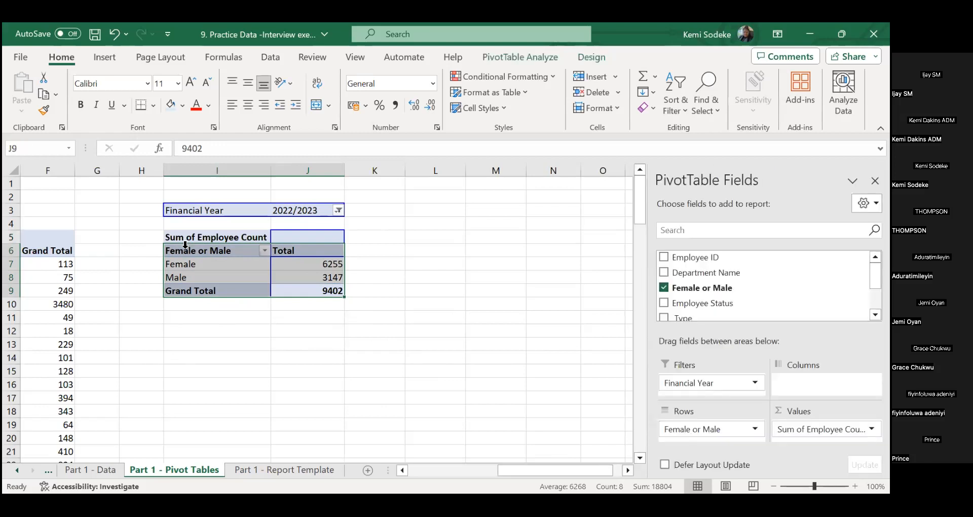
pyautogui.hotkey('ctrl', 'c')
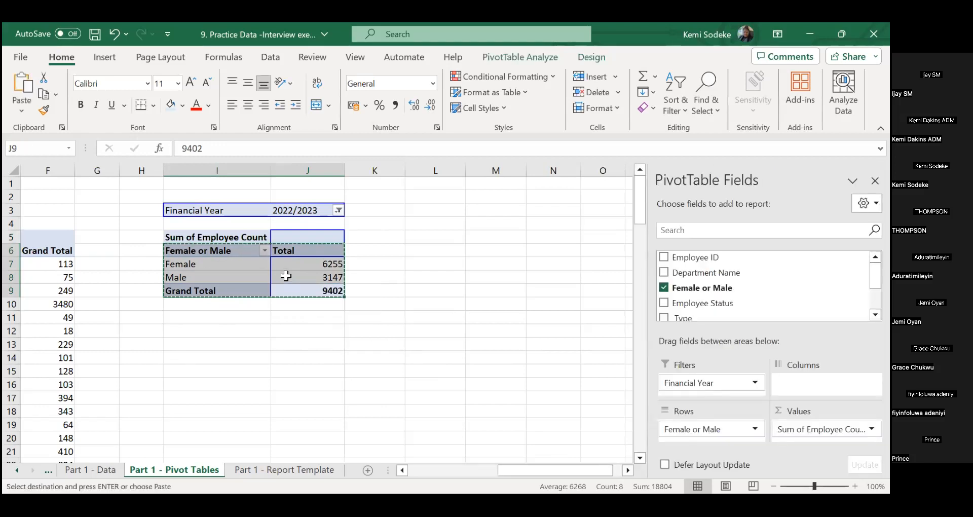
pyautogui.click(285, 470)
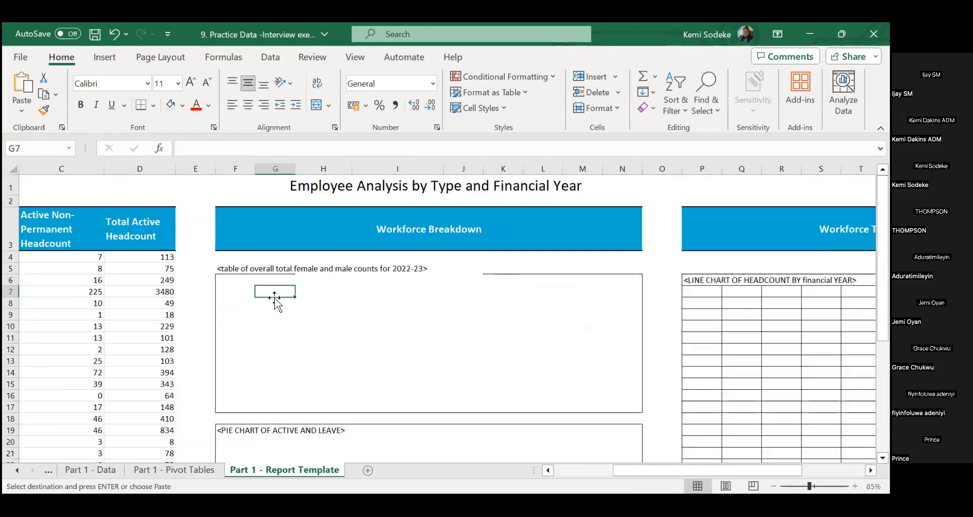
pyautogui.click(229, 288)
pyautogui.rightClick(229, 288)
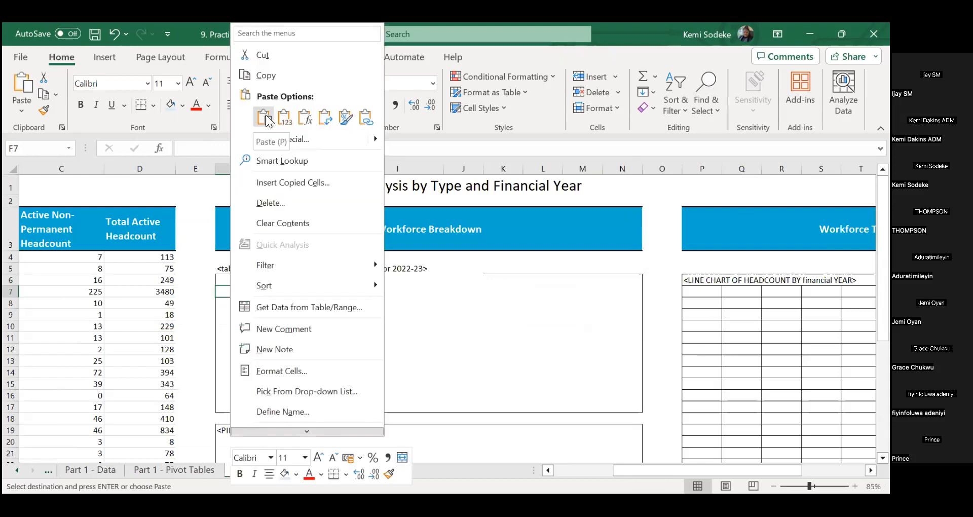
pyautogui.click(263, 115)
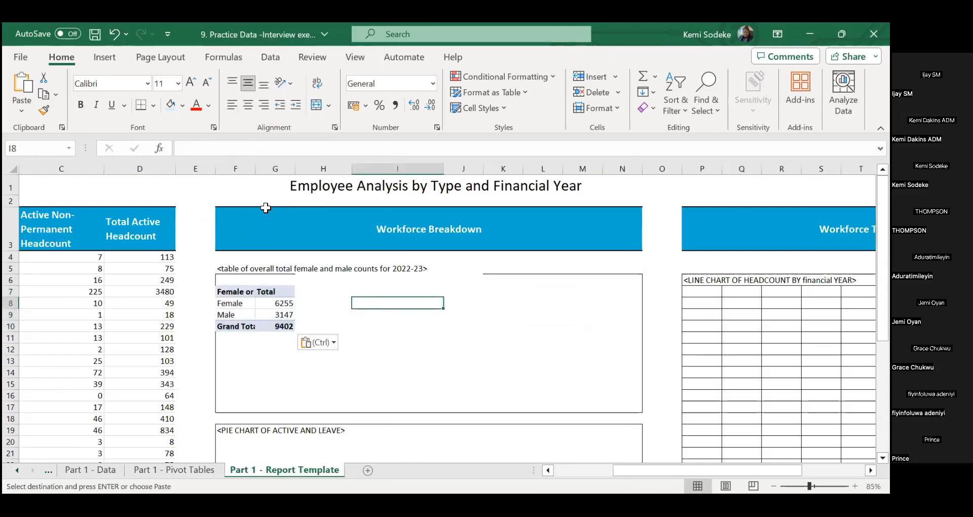
# Step: Widen column F of the report template to fit the pasted table's labels
pyautogui.moveTo(255, 169); pyautogui.dragTo(265, 174)
pyautogui.doubleClick(256, 169)
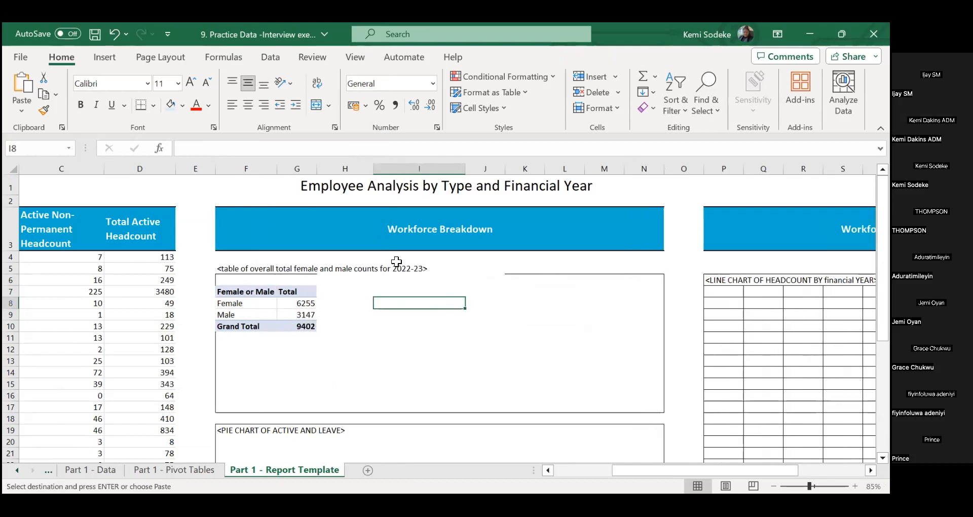
pyautogui.click(412, 269)
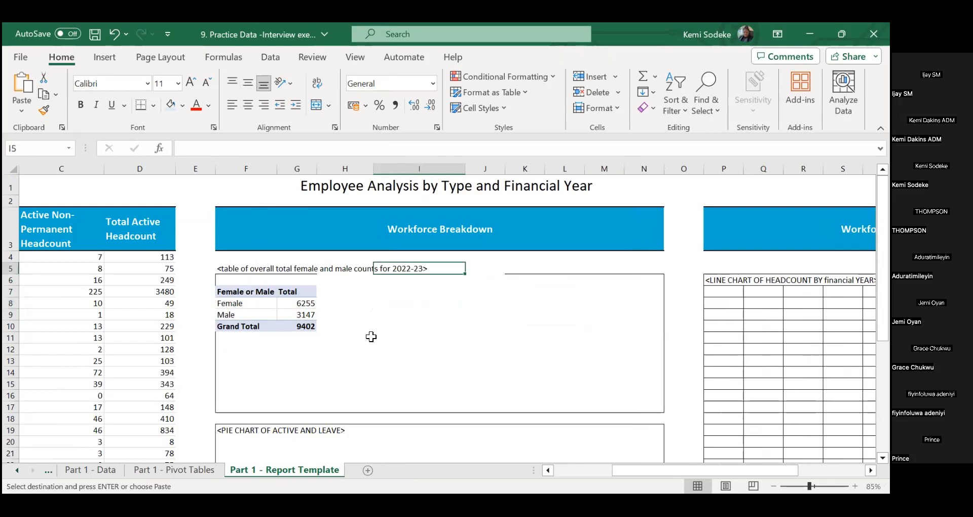
pyautogui.click(357, 290)
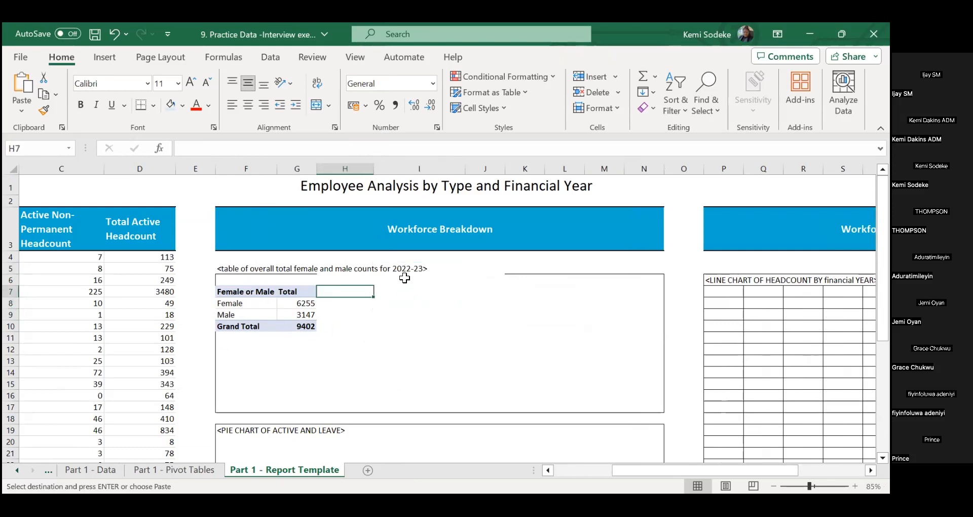
pyautogui.click(400, 290)
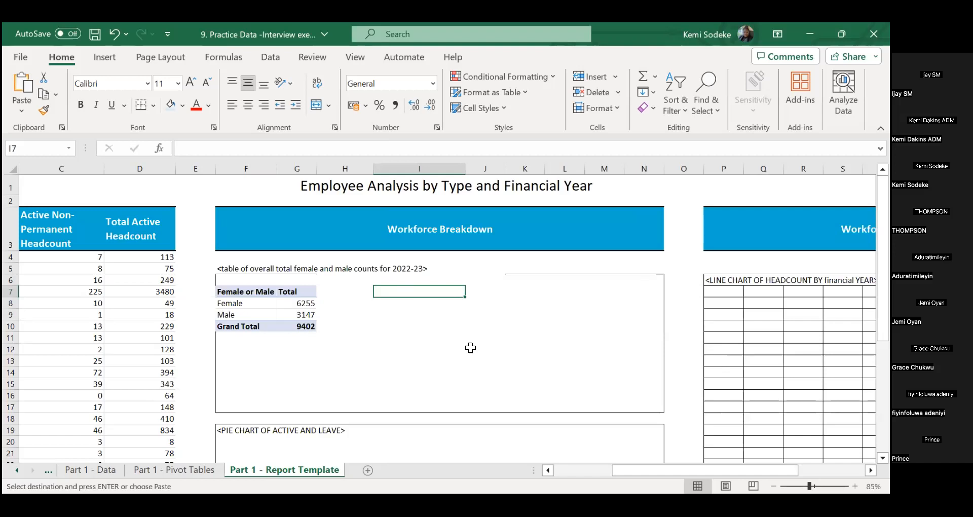
pyautogui.click(393, 303)
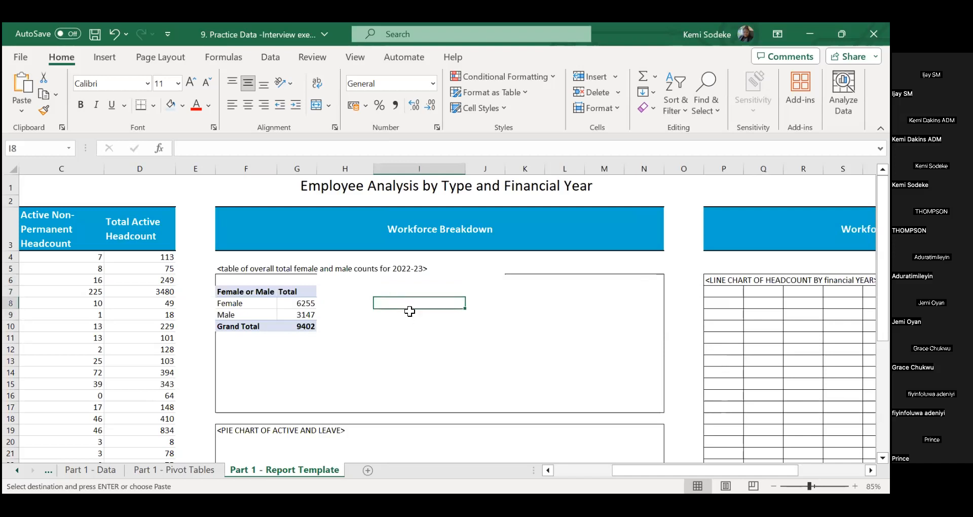
# Step: Copy the Female and Male labels from the pasted table to cells I8:I9
pyautogui.moveTo(239, 304); pyautogui.dragTo(238, 312)
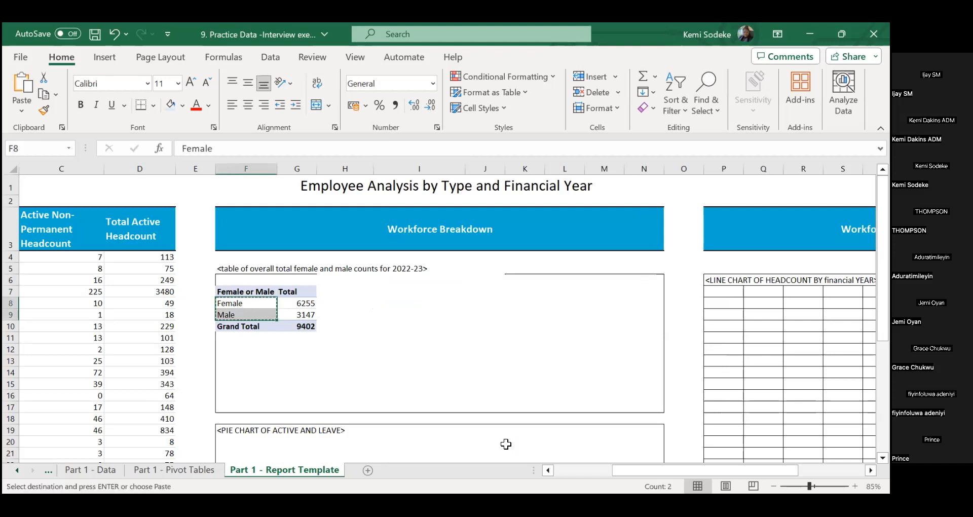
pyautogui.click(379, 301)
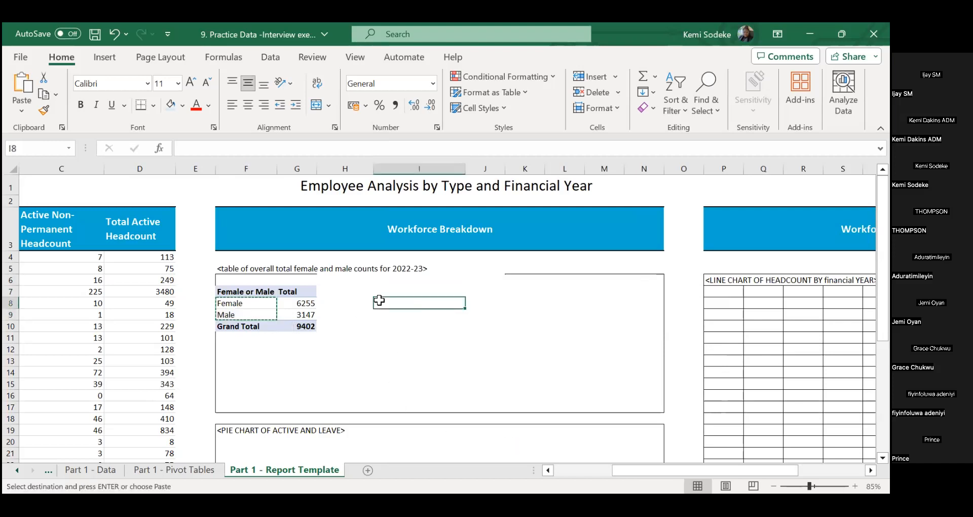
pyautogui.hotkey('ctrl', 'v')
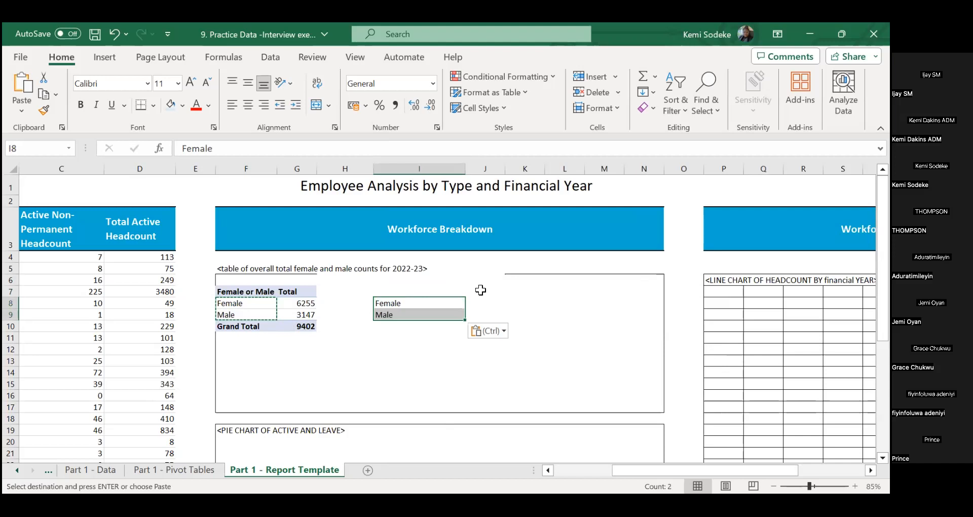
pyautogui.click(484, 303)
pyautogui.press('Escape')
pyautogui.write('=')
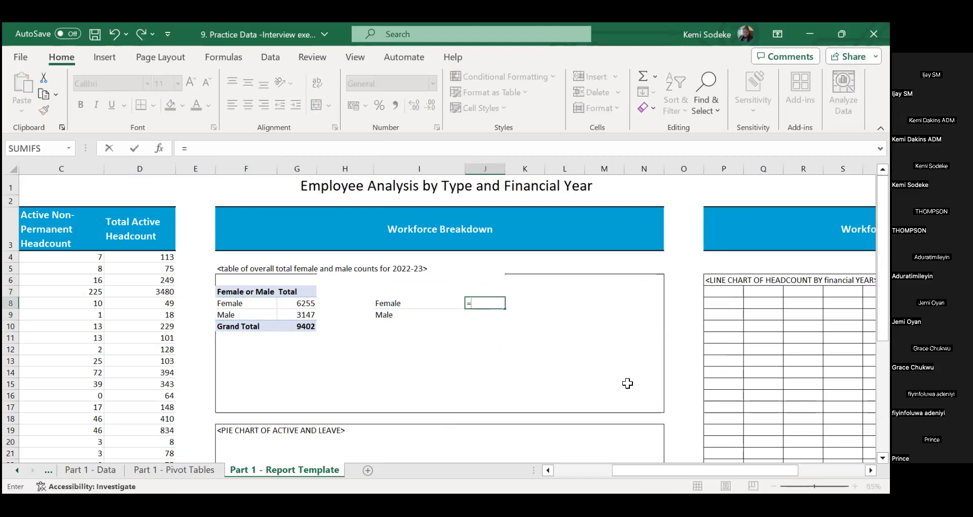
pyautogui.write('sumif')
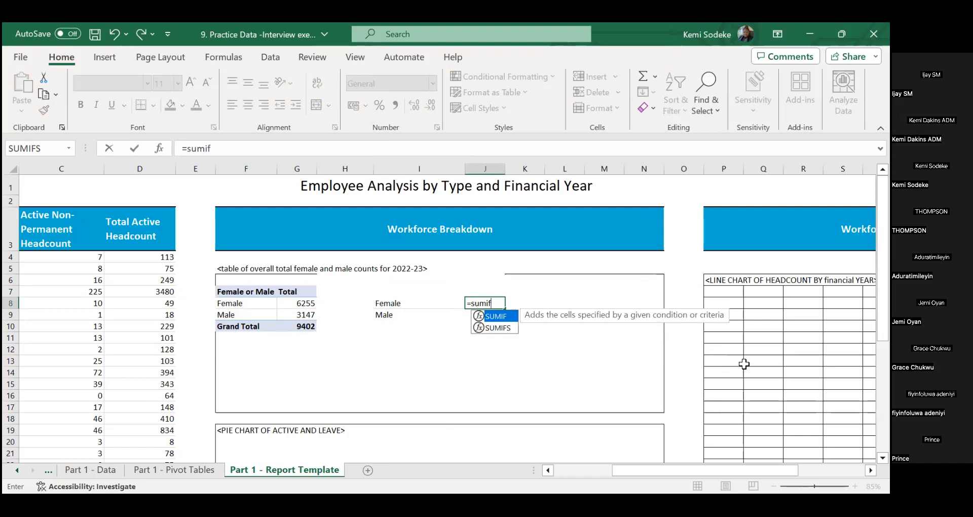
pyautogui.click(519, 381)
pyautogui.click(487, 304)
pyautogui.press('Delete')
pyautogui.click(502, 359)
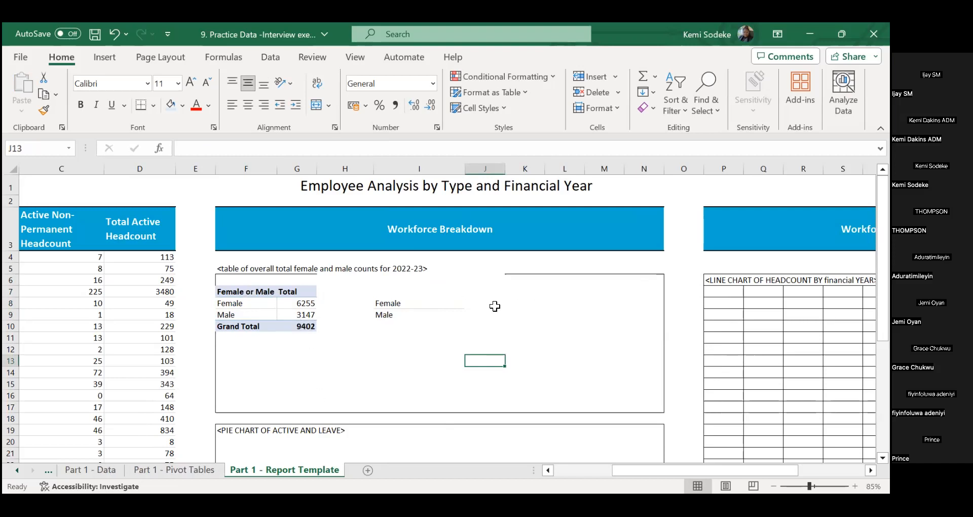
# Step: Move the Female and Male labels down to I9:I10 and enter the heading "Fy" in cell I7
pyautogui.click(416, 304)
pyautogui.click(476, 303)
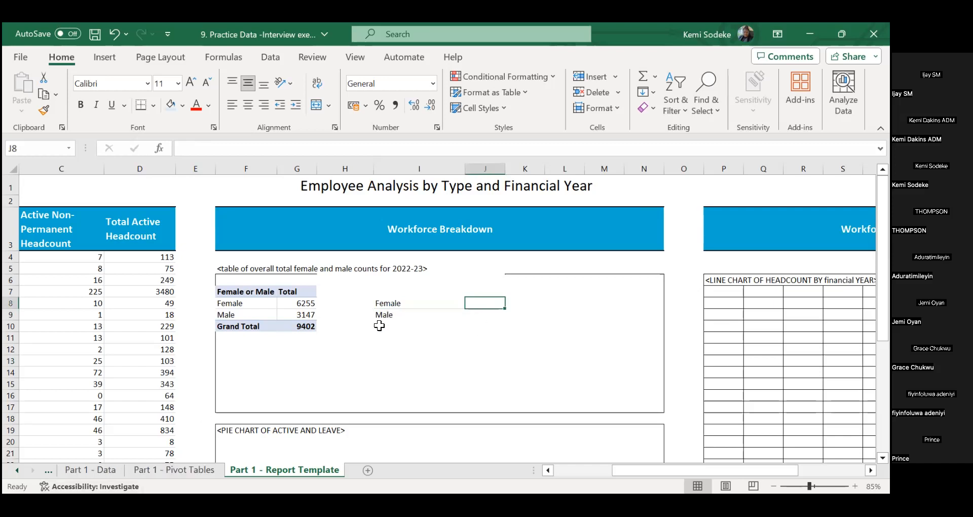
pyautogui.click(391, 282)
pyautogui.moveTo(390, 304); pyautogui.dragTo(398, 322)
pyautogui.click(402, 292)
pyautogui.write('Fy')
pyautogui.press('Tab')
# Step: Copy a 2022/2023 financial year value from the Part 1 - Data sheet into J7 of the report template and widen column J to fit
pyautogui.click(91, 469)
pyautogui.scroll(5, 366, 387)
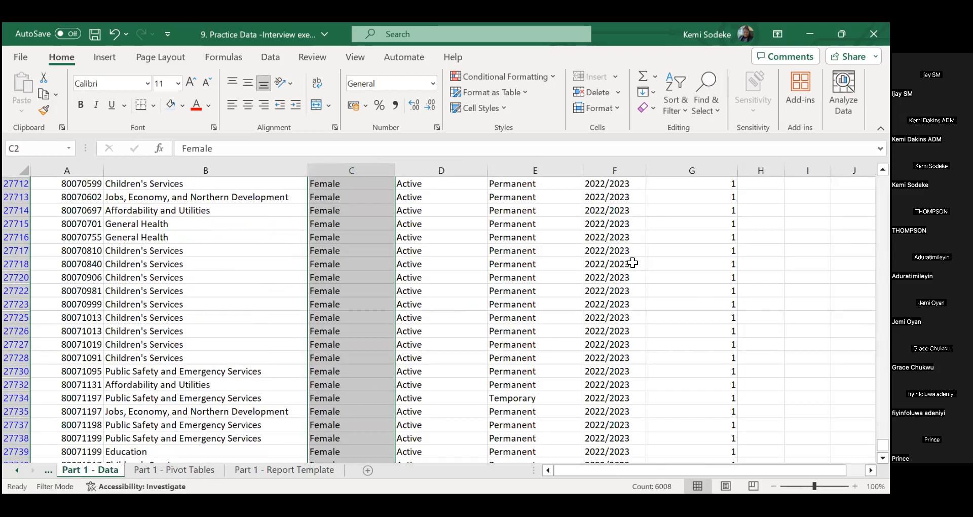
pyautogui.click(621, 253)
pyautogui.hotkey('ctrl', 'c')
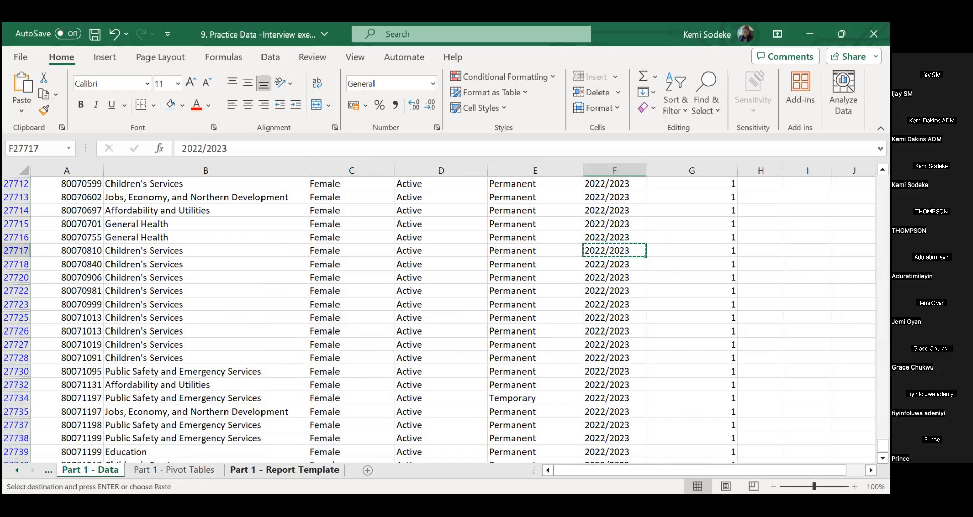
pyautogui.click(285, 470)
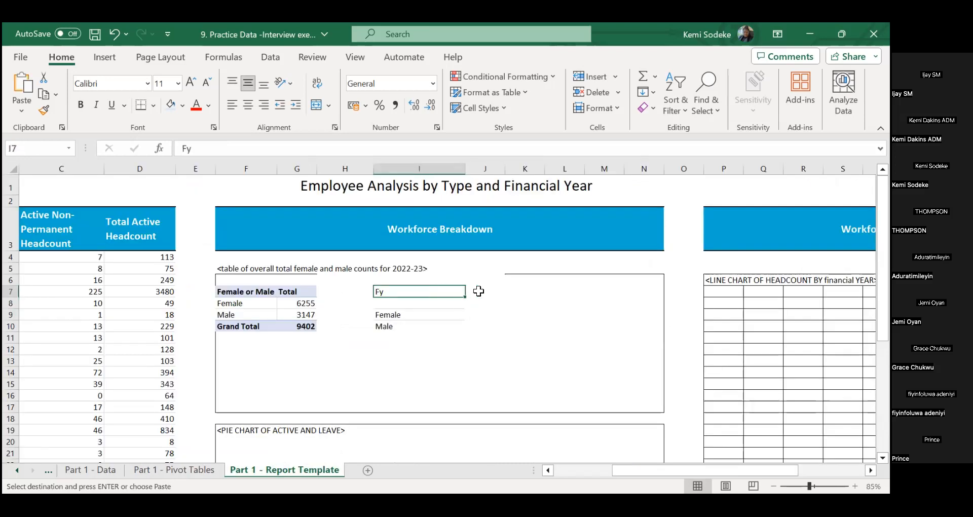
pyautogui.hotkey('ctrl', 'v')
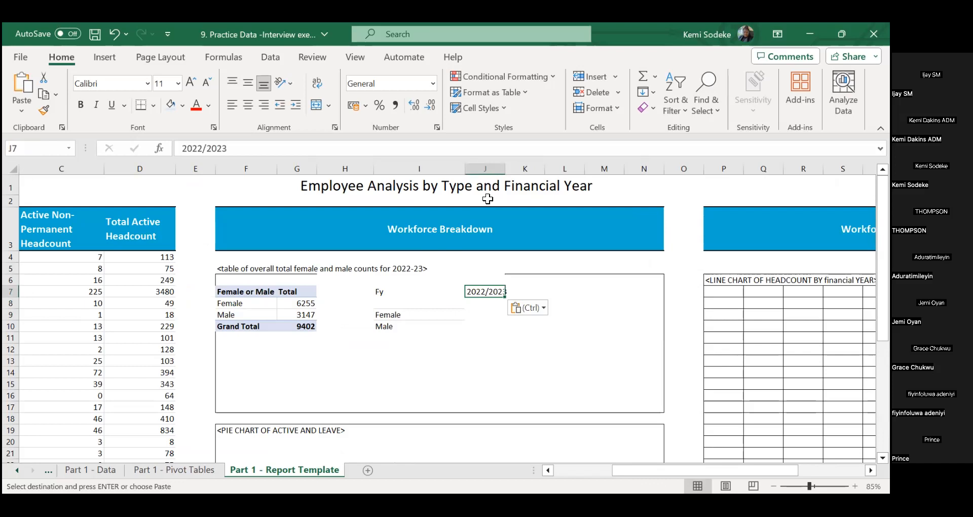
pyautogui.moveTo(506, 168); pyautogui.dragTo(523, 169)
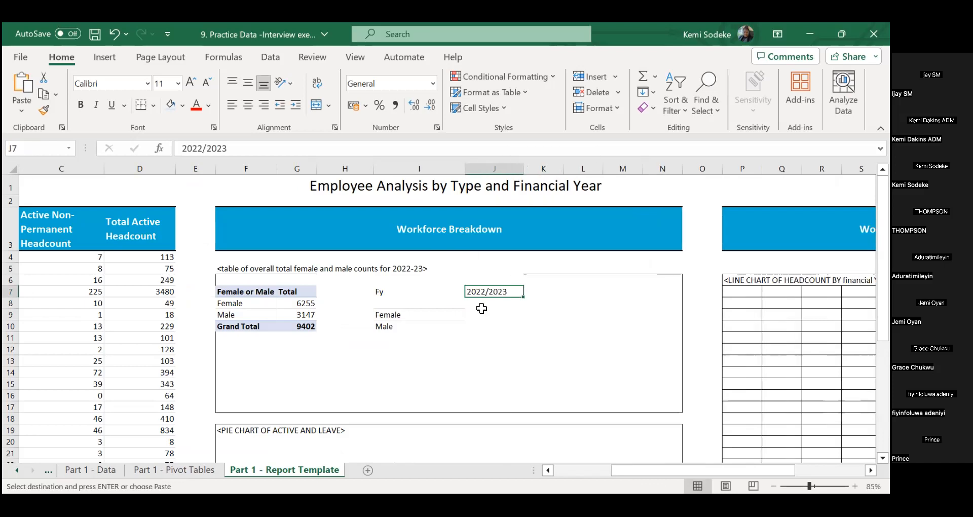
# Step: Enter the heading "Total" in cell J8, below the financial year
pyautogui.click(475, 310)
pyautogui.click(477, 303)
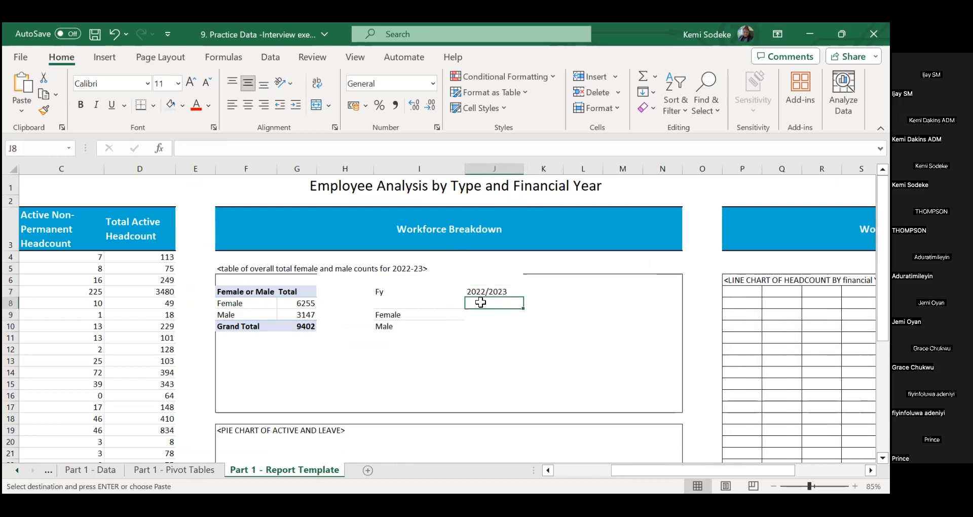
pyautogui.press('Escape')
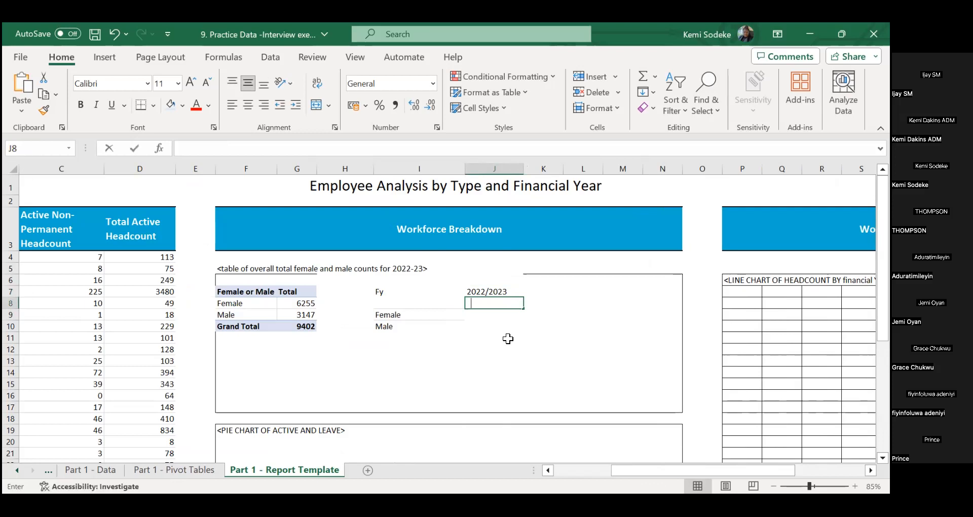
pyautogui.write('Total')
pyautogui.press('Return')
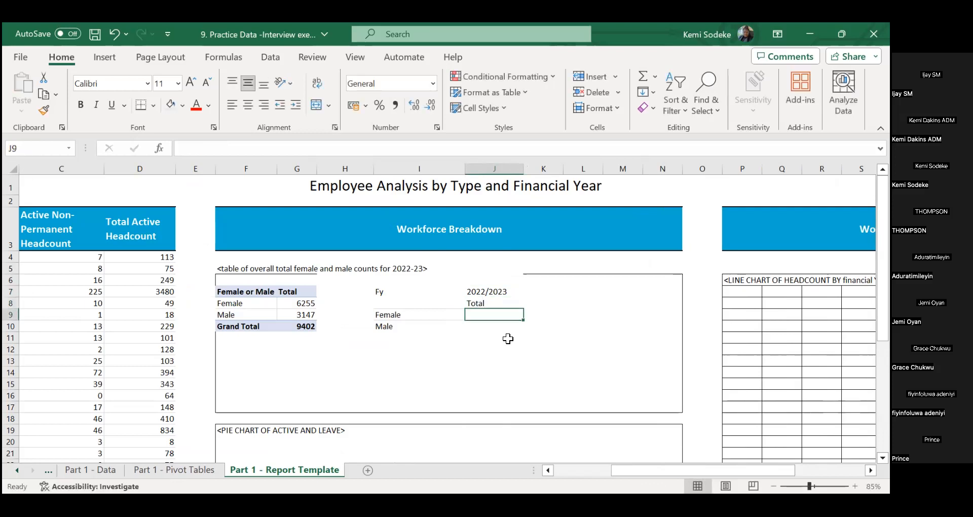
pyautogui.write('=')
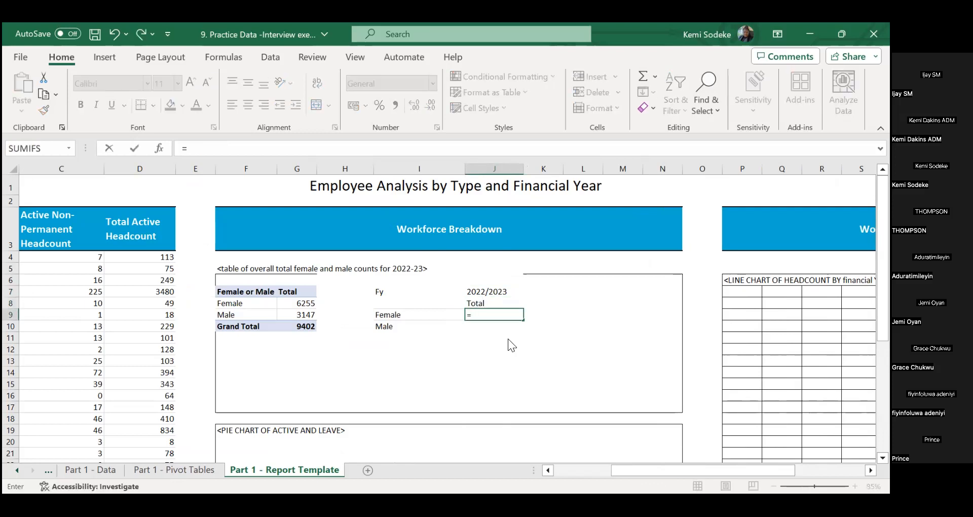
pyautogui.write('sumifs')
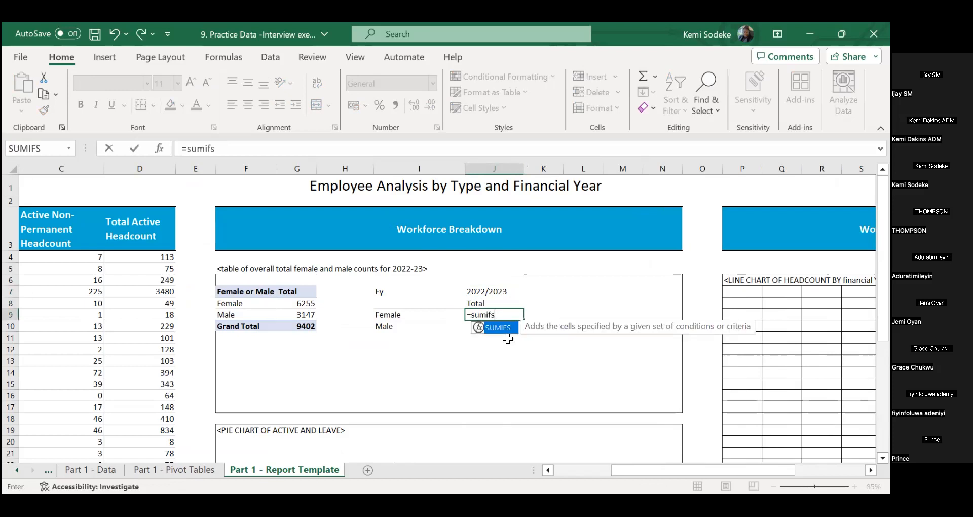
pyautogui.write('(')
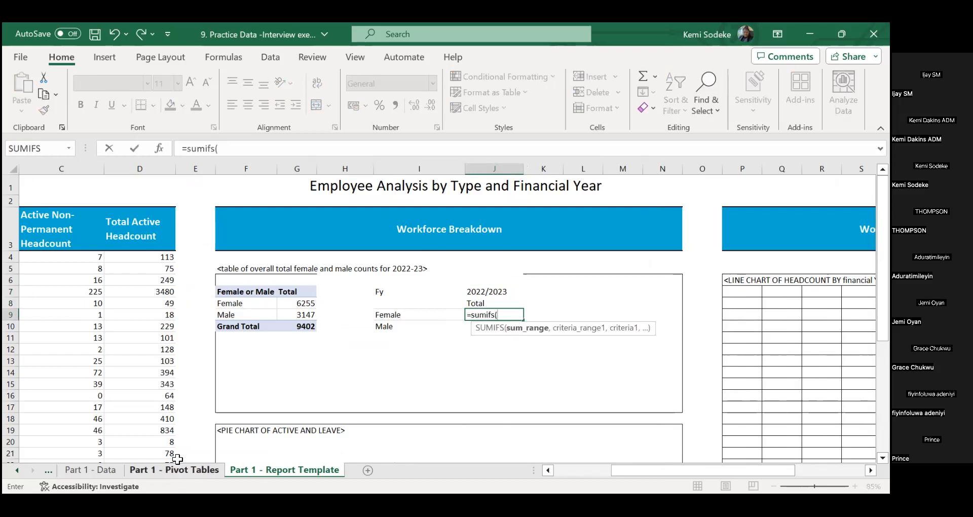
pyautogui.click(90, 470)
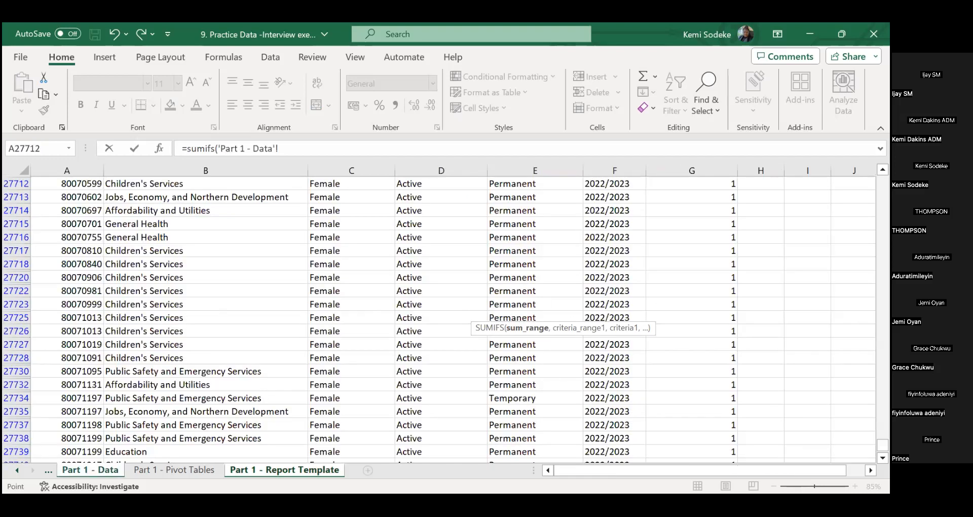
pyautogui.moveTo(883, 445); pyautogui.dragTo(883, 178)
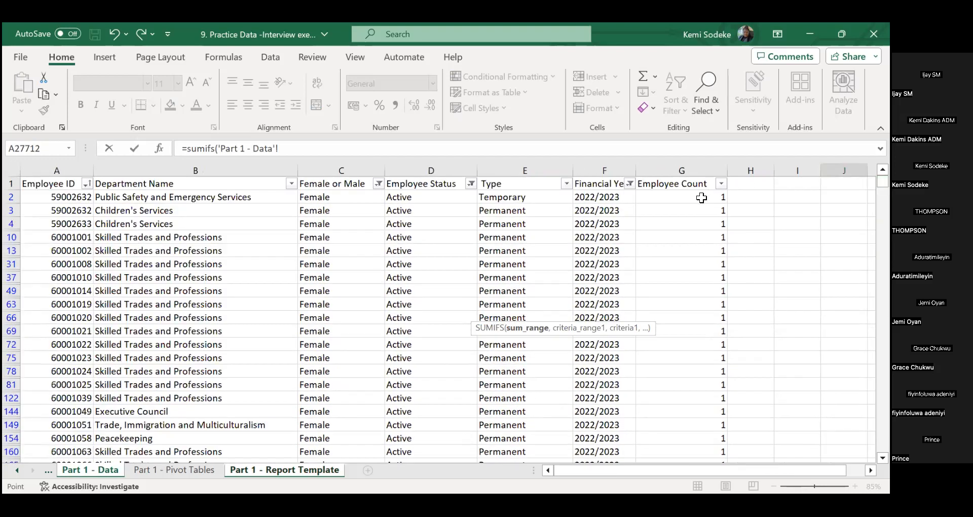
pyautogui.click(621, 185)
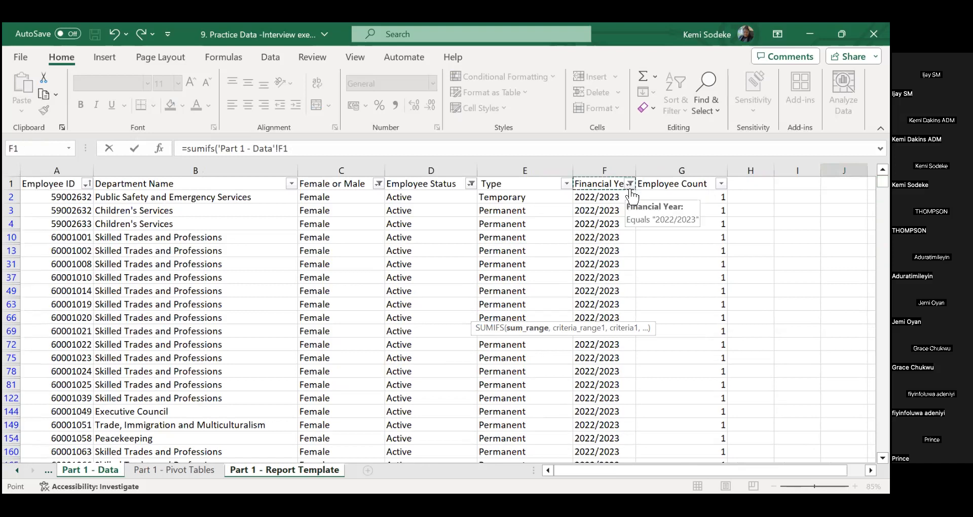
pyautogui.press('Escape')
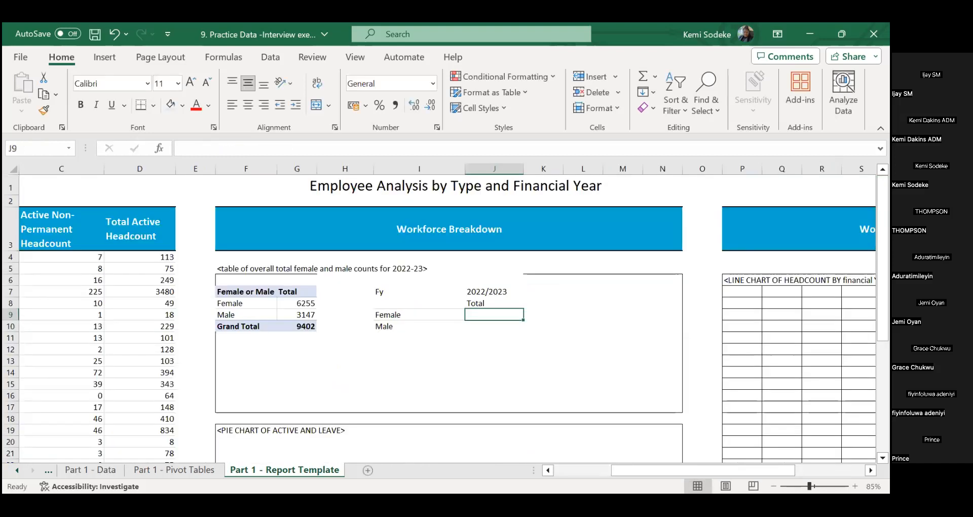
# Step: Clear the Financial Year filter on the Part 1 - Data sheet
pyautogui.click(91, 470)
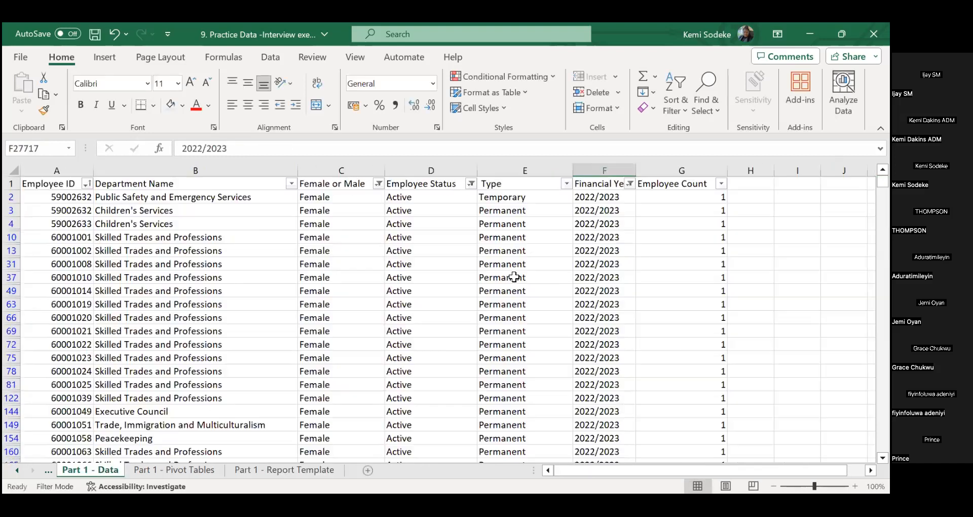
pyautogui.click(629, 183)
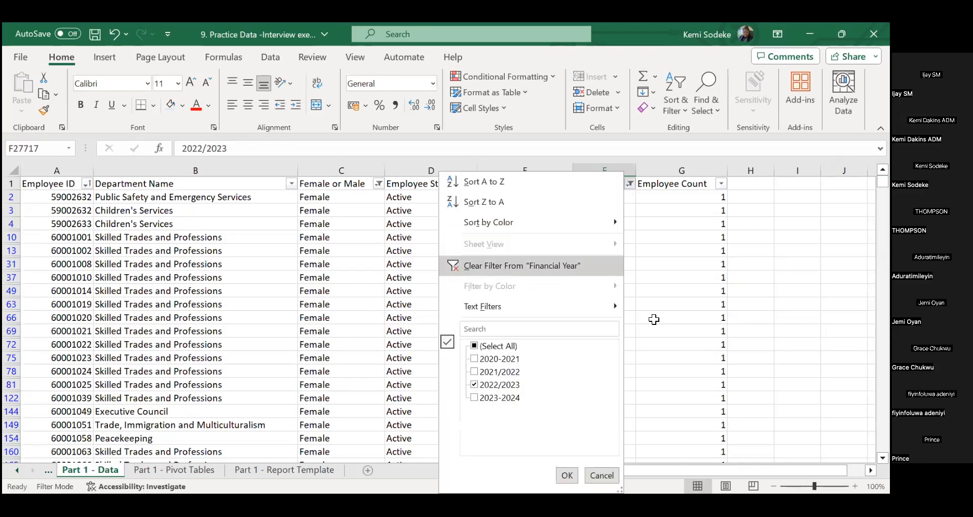
pyautogui.click(553, 265)
pyautogui.click(285, 469)
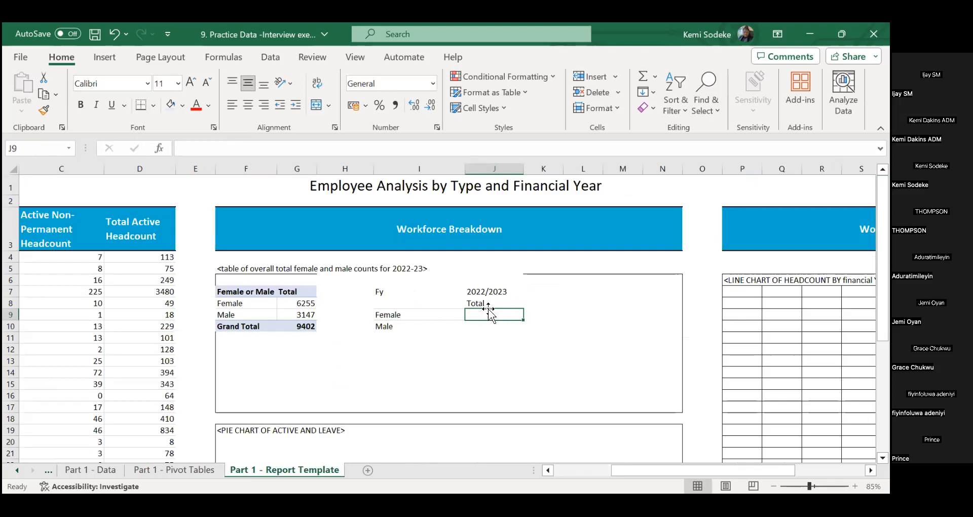
pyautogui.write('=s')
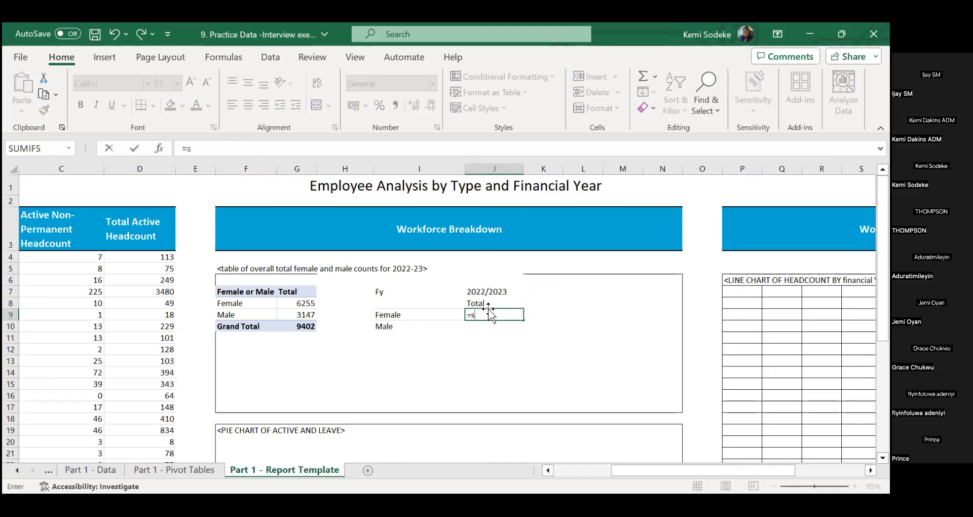
pyautogui.write('umifs(')
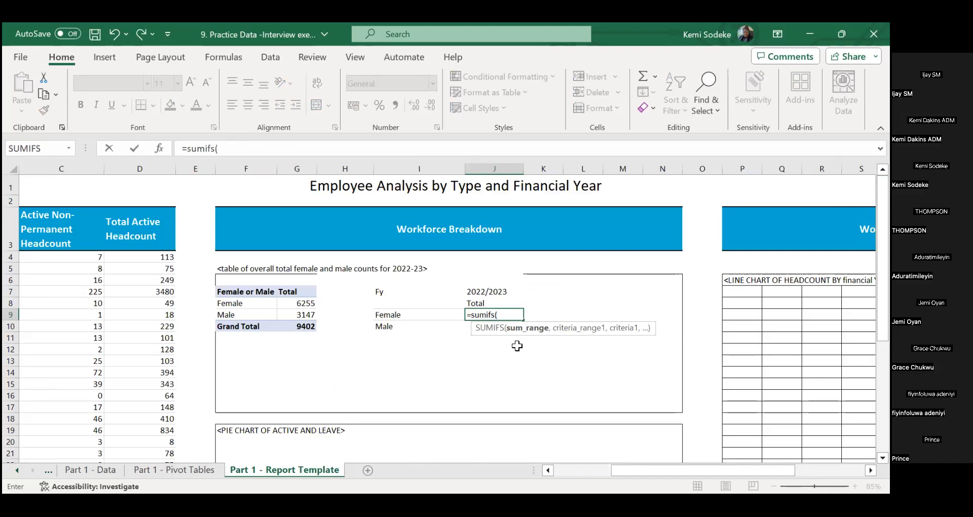
pyautogui.click(90, 470)
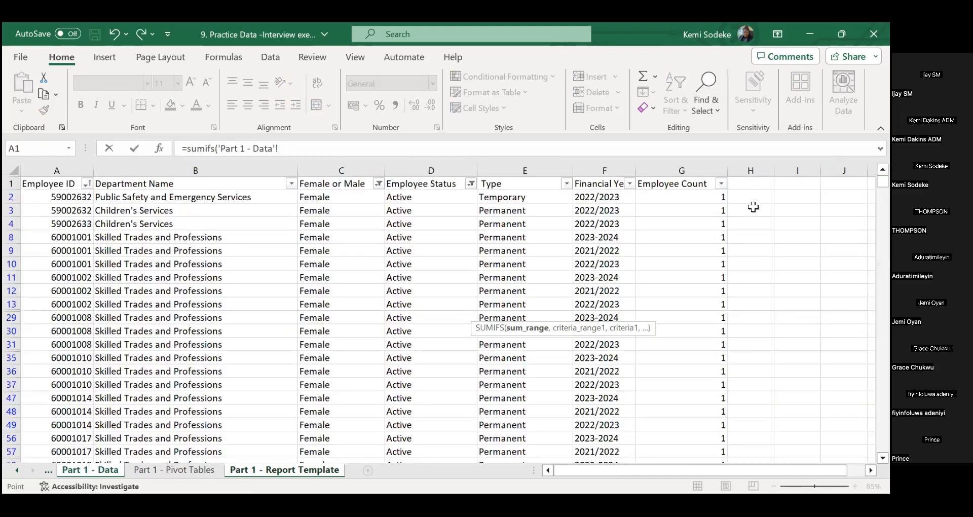
pyautogui.click(694, 203)
pyautogui.hotkey('ctrl', 'shift', 'Down')
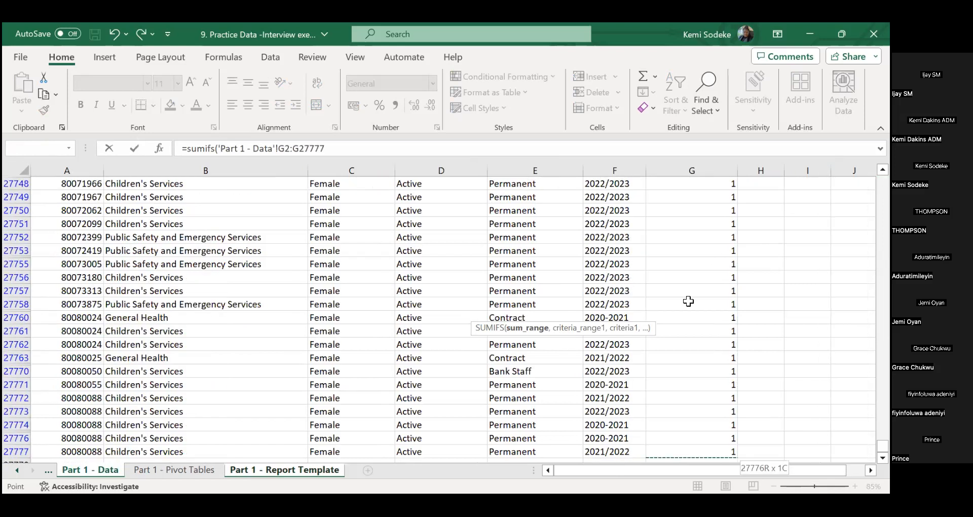
pyautogui.write(',')
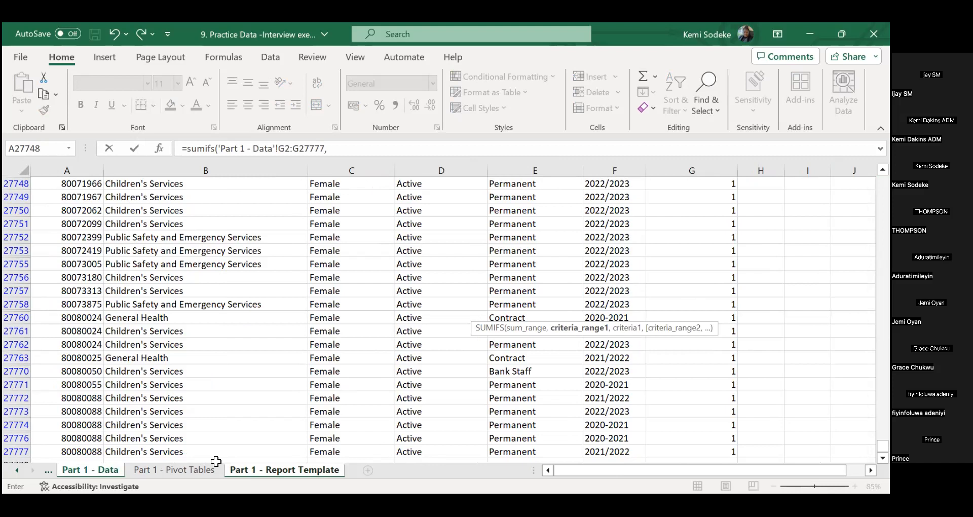
pyautogui.click(284, 470)
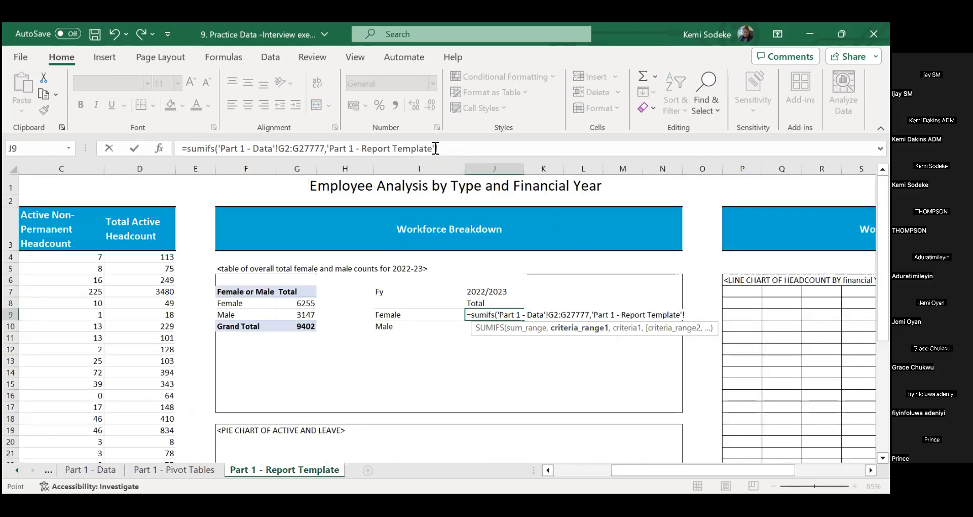
pyautogui.moveTo(448, 148); pyautogui.dragTo(330, 148)
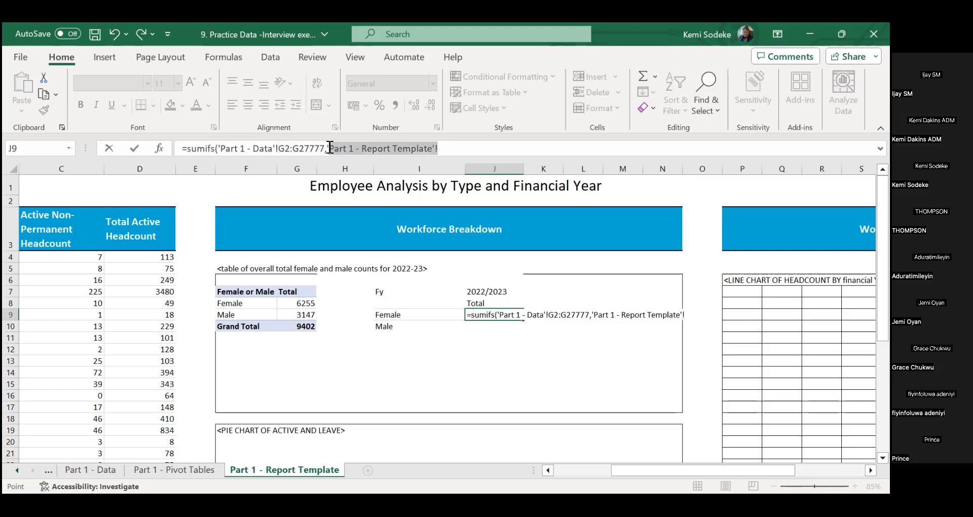
pyautogui.press('BackSpace')
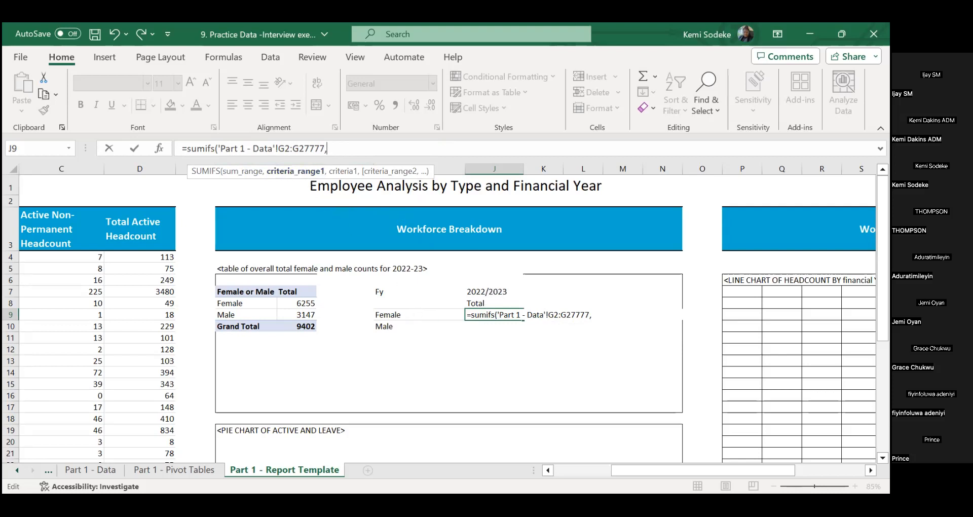
pyautogui.click(90, 470)
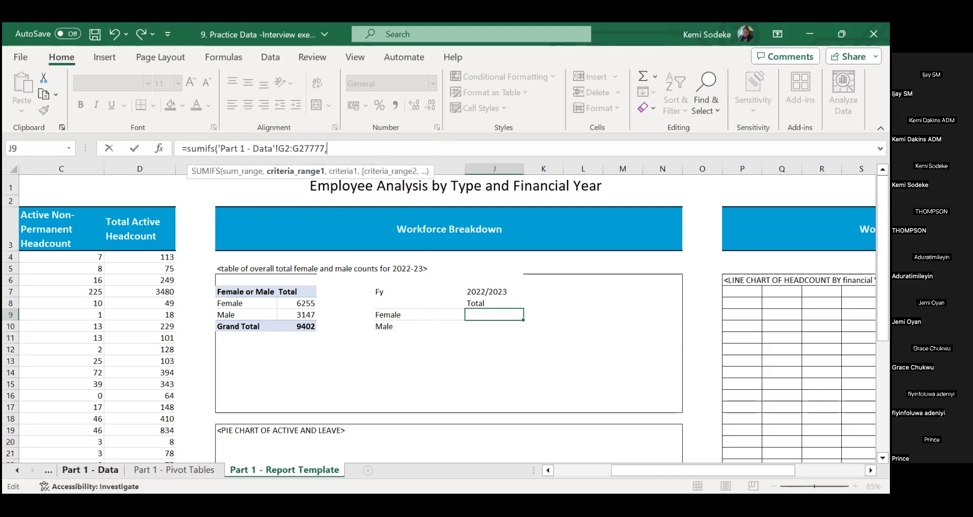
pyautogui.scroll(20, 465, 353)
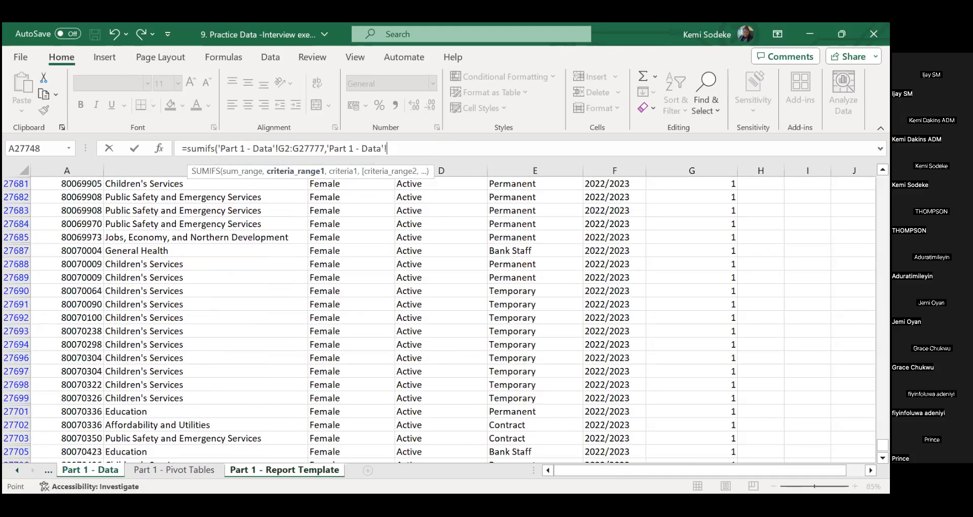
pyautogui.moveTo(882, 446); pyautogui.dragTo(883, 181)
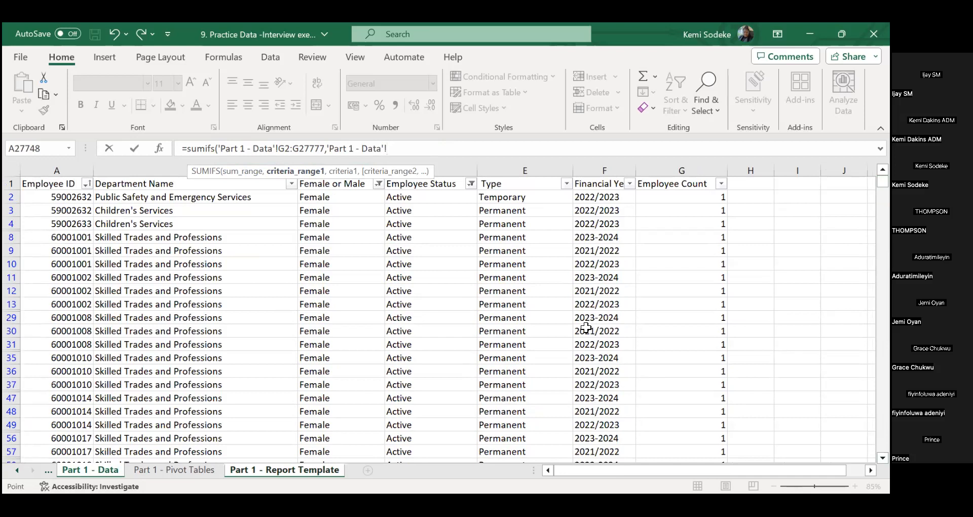
pyautogui.press('Escape')
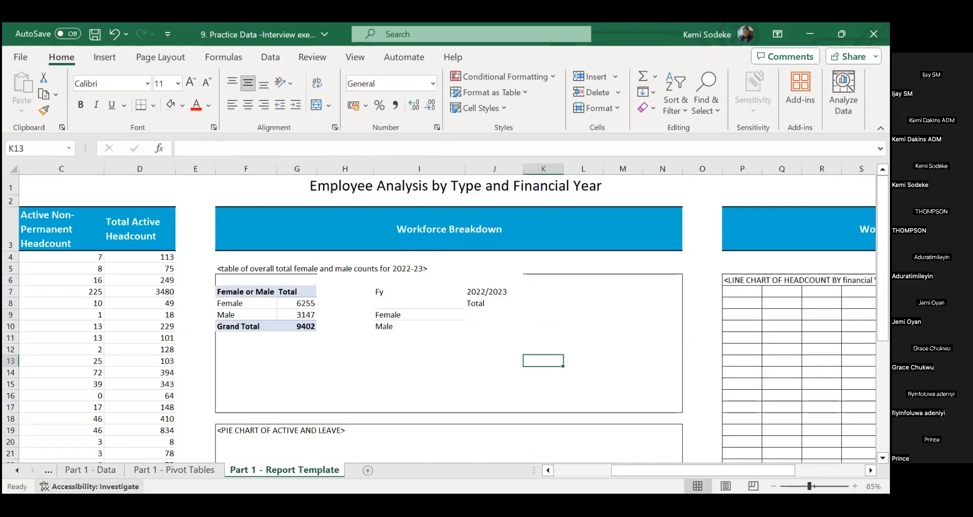
# Step: Clear all remaining filters and the sort state from the table on the Part 1 - Data sheet
pyautogui.click(91, 470)
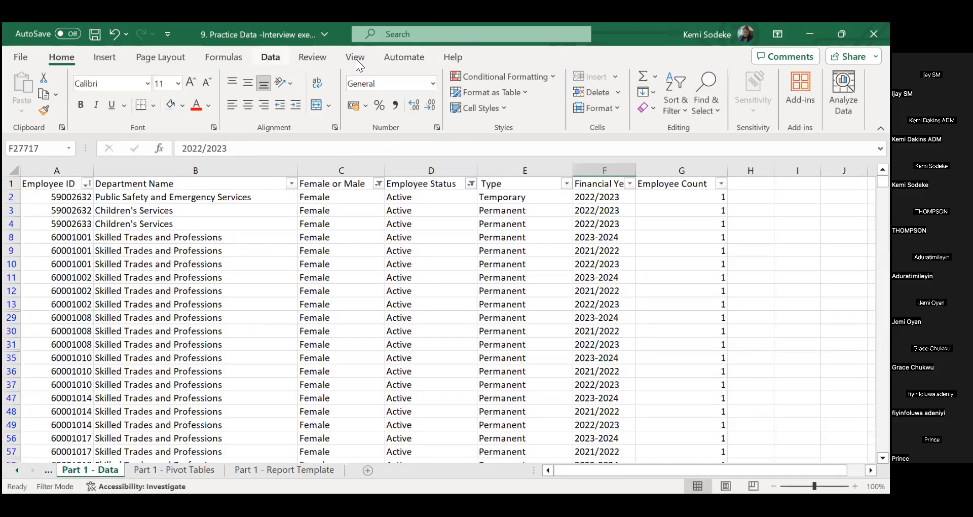
pyautogui.click(270, 56)
pyautogui.click(603, 78)
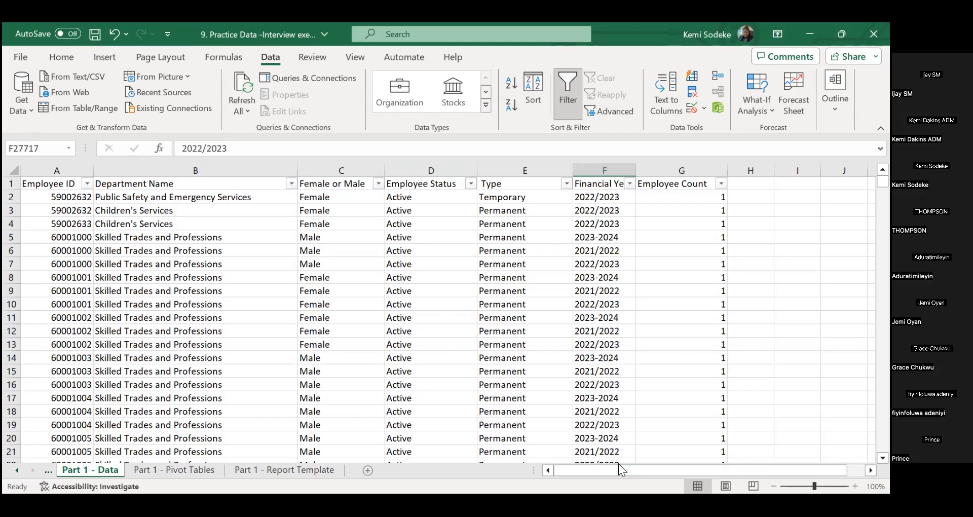
pyautogui.click(603, 251)
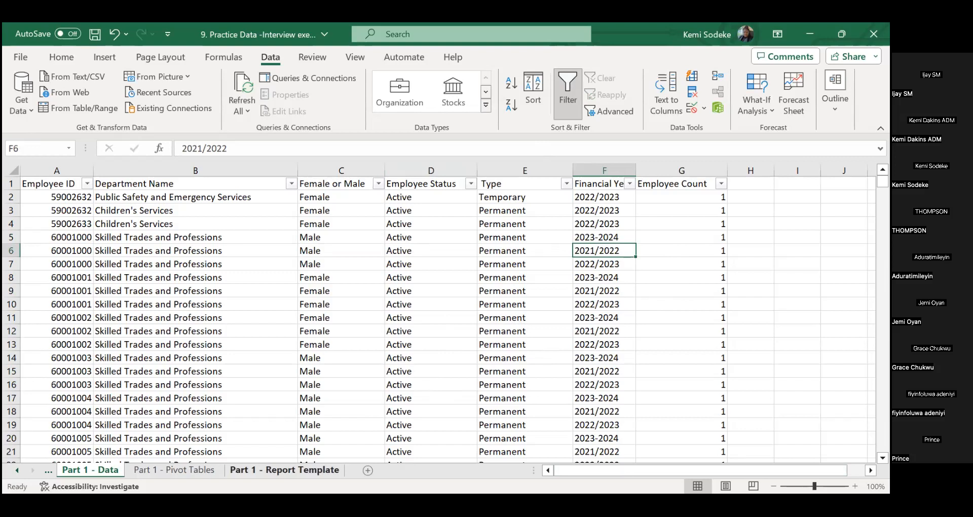
# Step: Start a SUMIFS formula in J9 of the report template with G2:G27777 on the Part 1 - Data sheet as the sum range
pyautogui.click(285, 469)
pyautogui.click(479, 316)
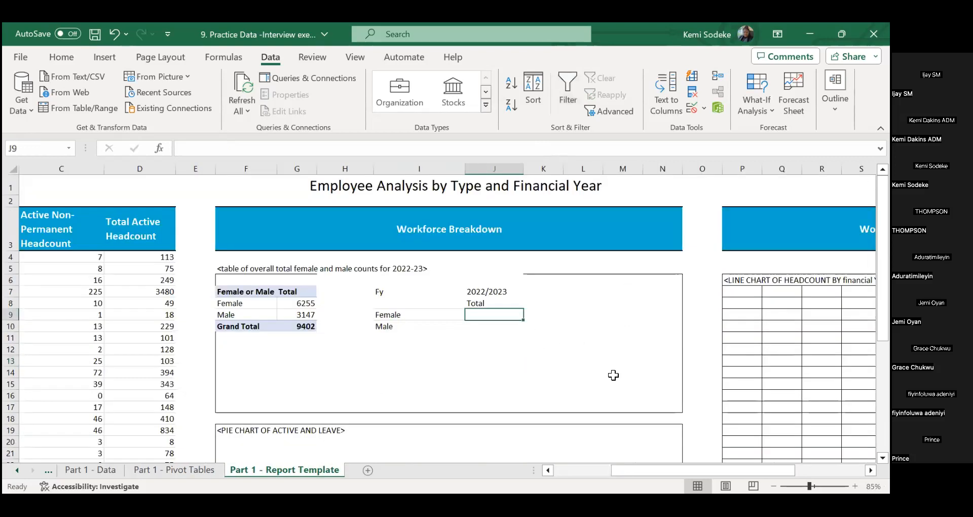
pyautogui.write('=s')
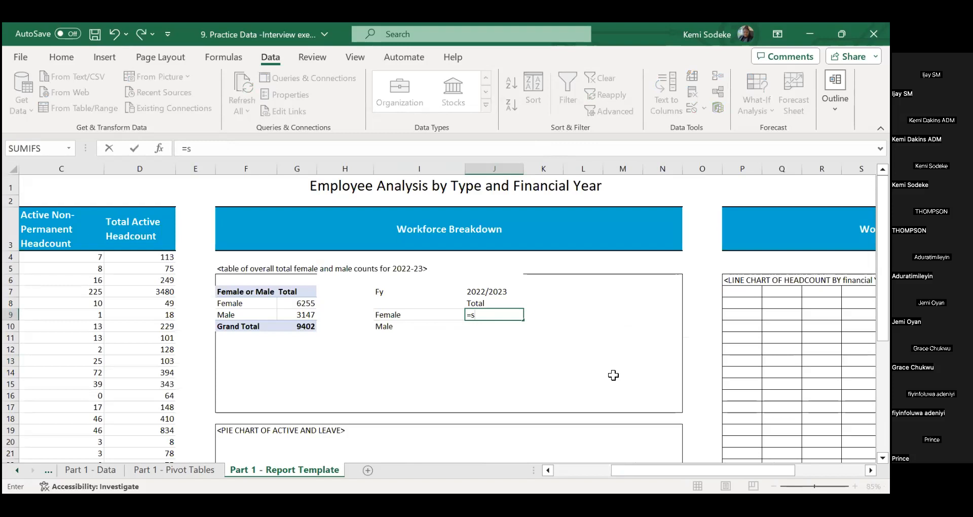
pyautogui.write('umifs')
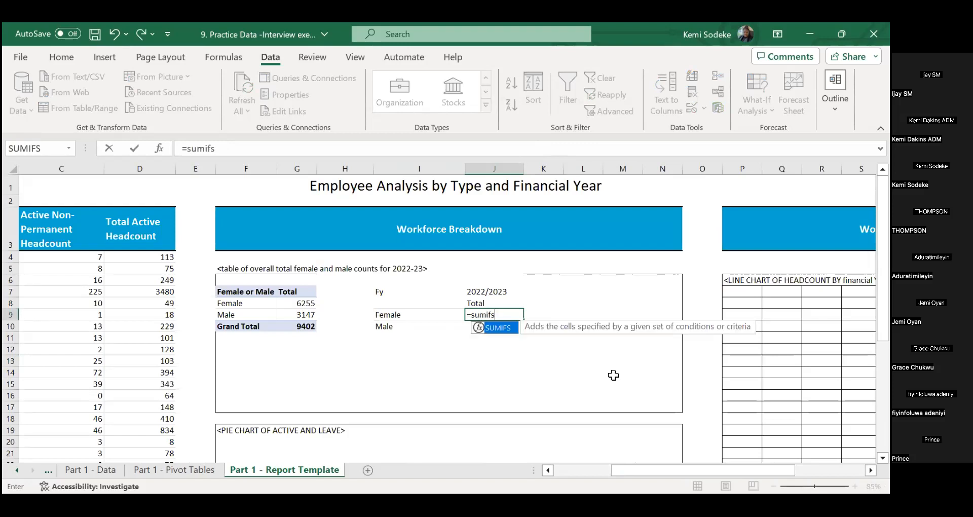
pyautogui.write('(')
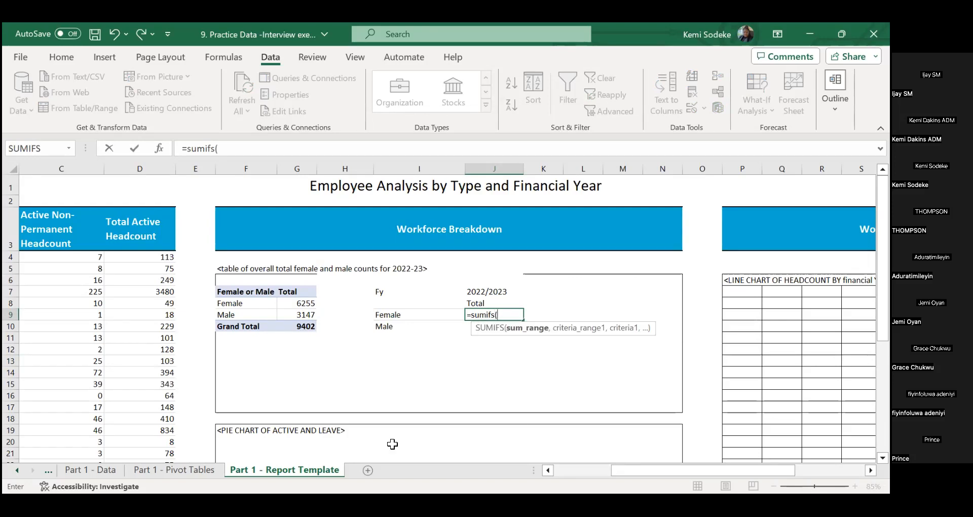
pyautogui.click(90, 469)
pyautogui.click(684, 198)
pyautogui.hotkey('ctrl', 'shift', 'Down')
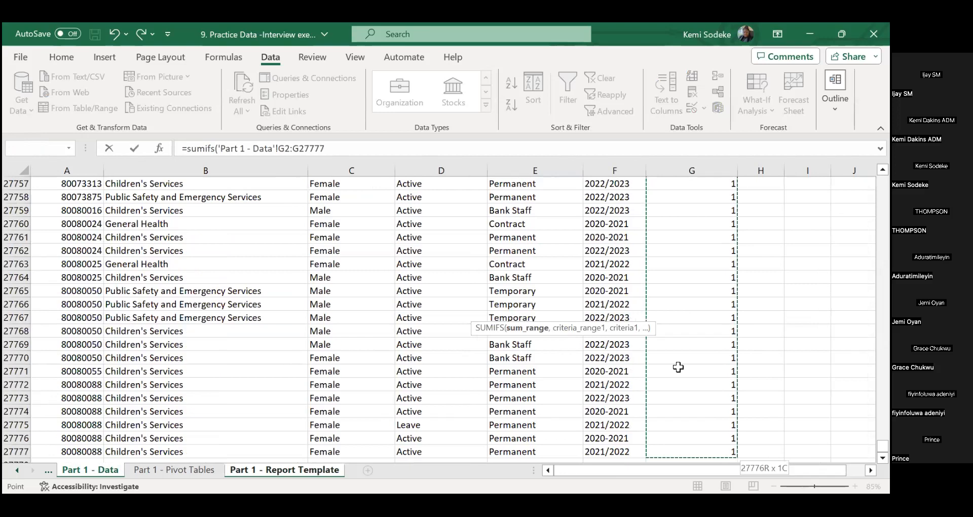
pyautogui.write(',')
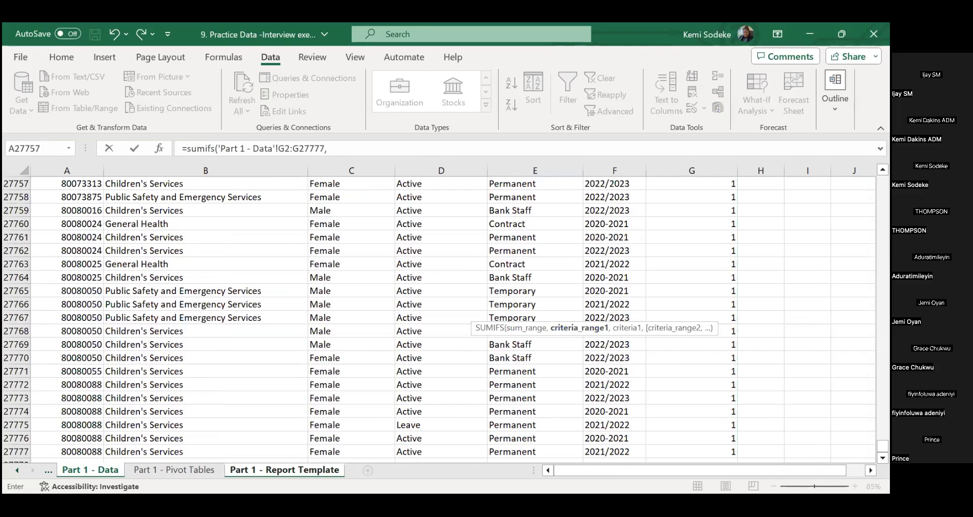
# Step: Add the financial year condition to the SUMIFS formula, using F2:F27777 on the data sheet as criteria range and J7 as criterion
pyautogui.moveTo(882, 446); pyautogui.dragTo(883, 179)
pyautogui.moveTo(603, 196); pyautogui.dragTo(597, 379)
pyautogui.hotkey('ctrl', 'shift', 'Down')
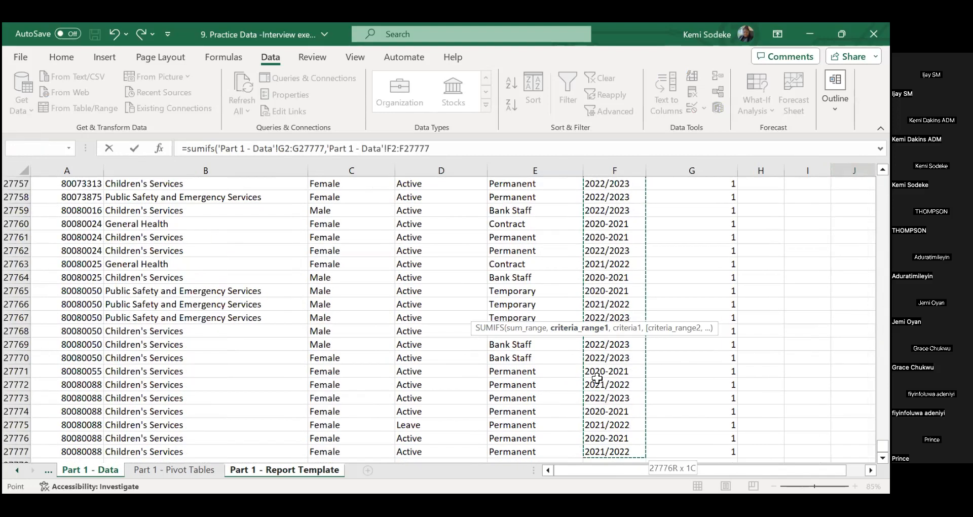
pyautogui.write(',')
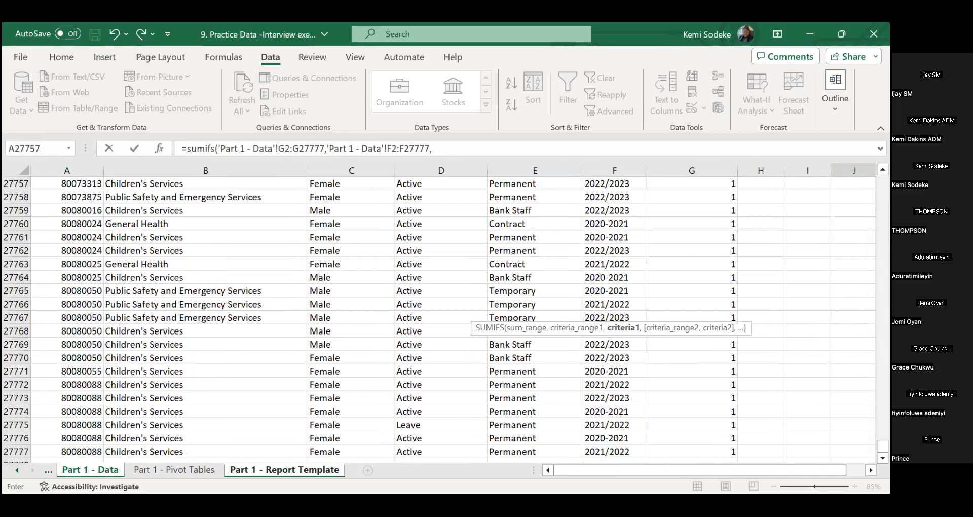
pyautogui.click(311, 470)
pyautogui.click(488, 292)
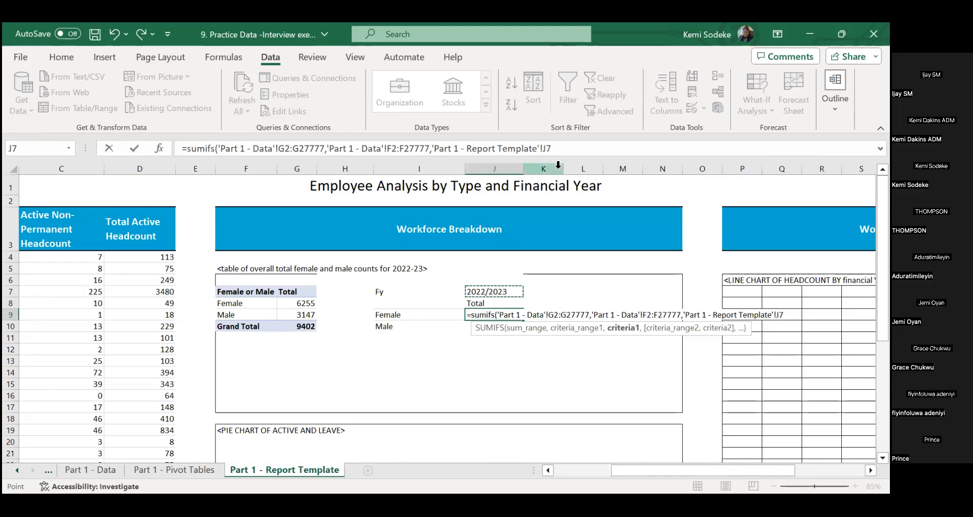
pyautogui.write(',')
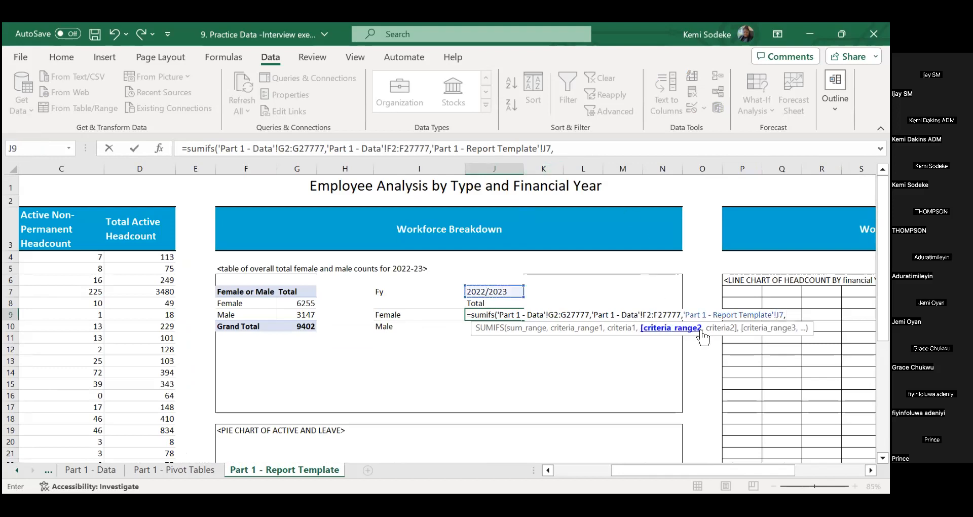
# Step: Add C2:C27777 on the data sheet as second criteria range with I9 (Female) as criterion, and complete the SUMIFS formula
pyautogui.click(89, 470)
pyautogui.scroll(3, 487, 343)
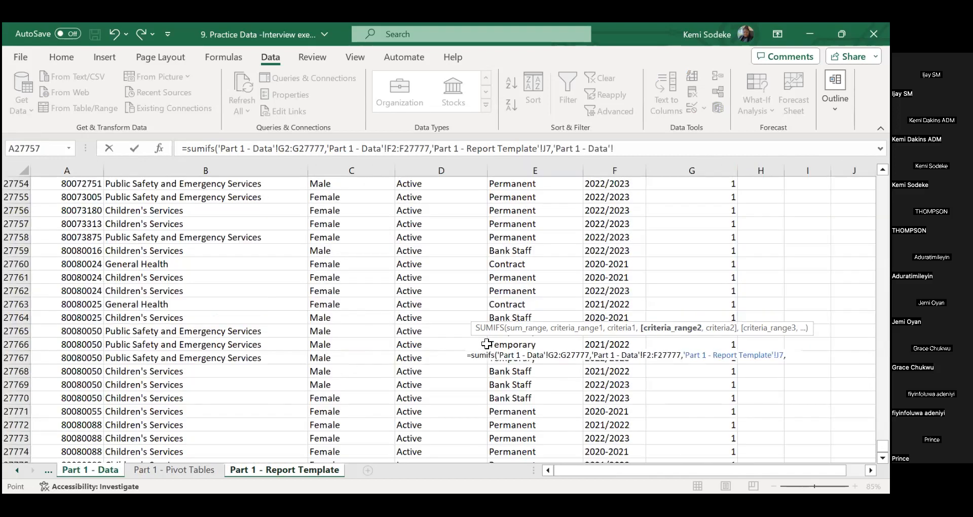
pyautogui.moveTo(883, 446); pyautogui.dragTo(882, 182)
pyautogui.moveTo(330, 195); pyautogui.dragTo(331, 339)
pyautogui.hotkey('ctrl', 'shift', 'Down')
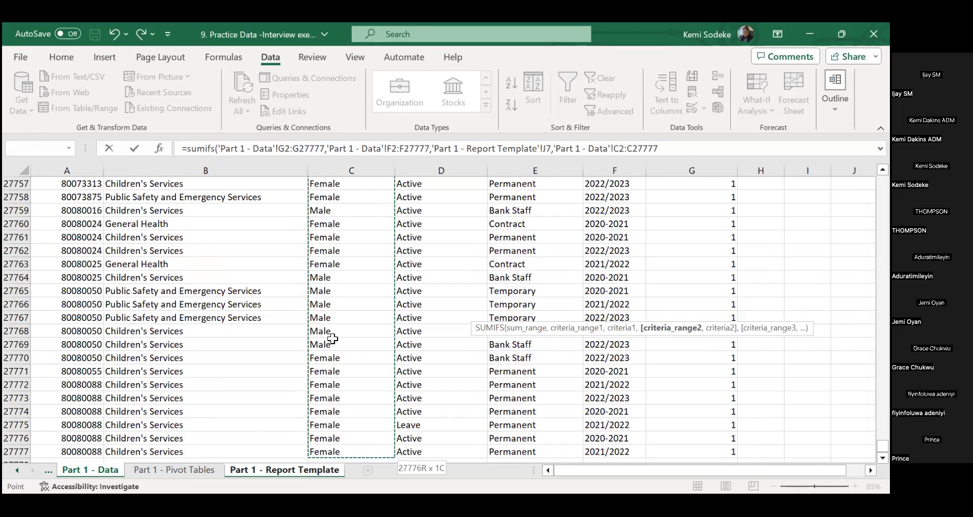
pyautogui.write(',')
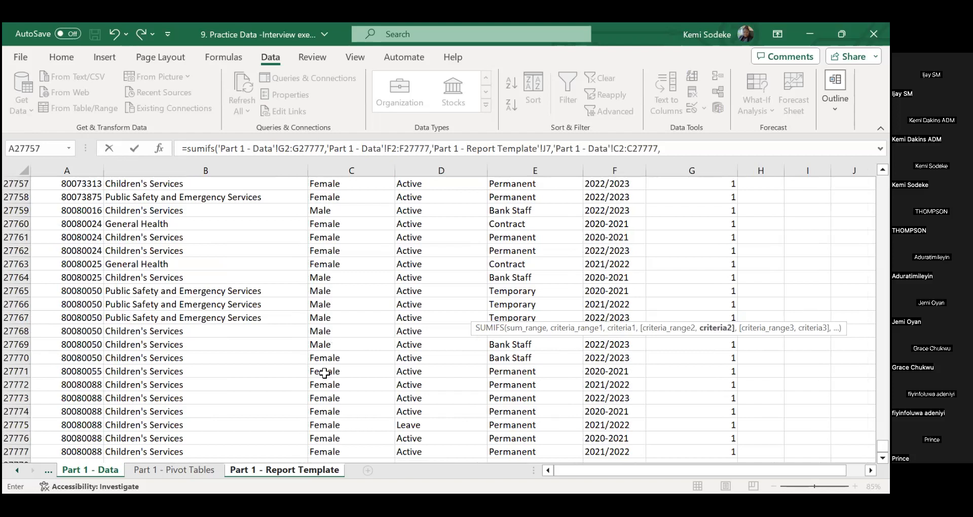
pyautogui.click(284, 470)
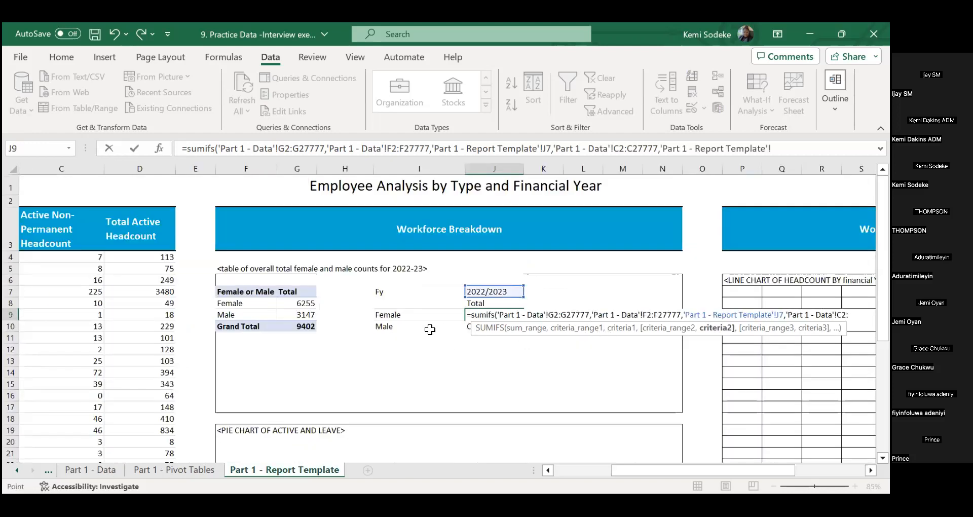
pyautogui.click(410, 317)
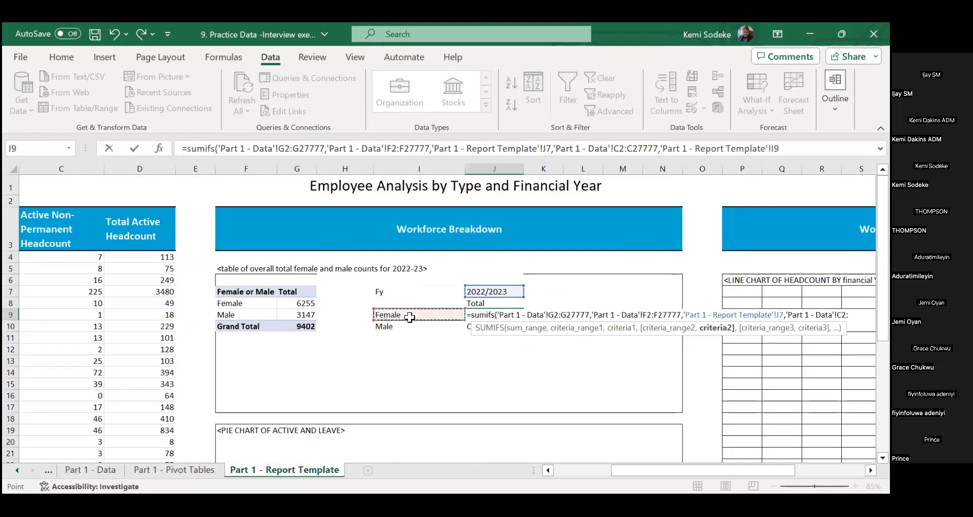
pyautogui.write(')')
pyautogui.press('Return')
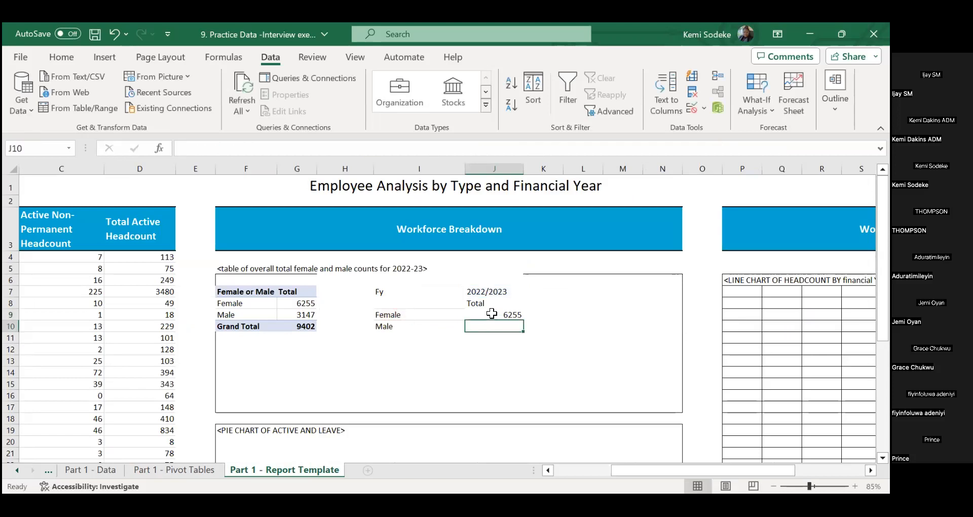
# Step: Lock the references in the J9 SUMIFS formula, making the year criterion $J$7 and the gender criterion $I9
pyautogui.click(510, 317)
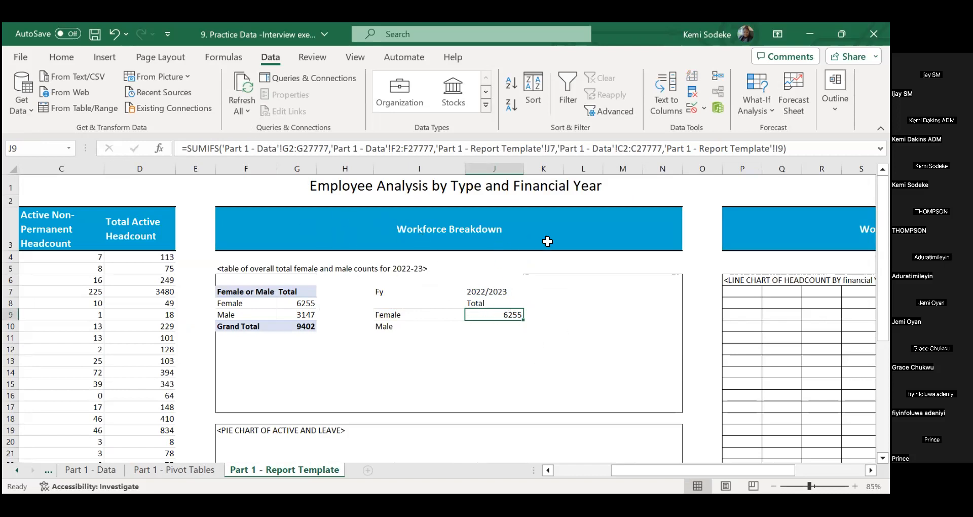
pyautogui.click(494, 292)
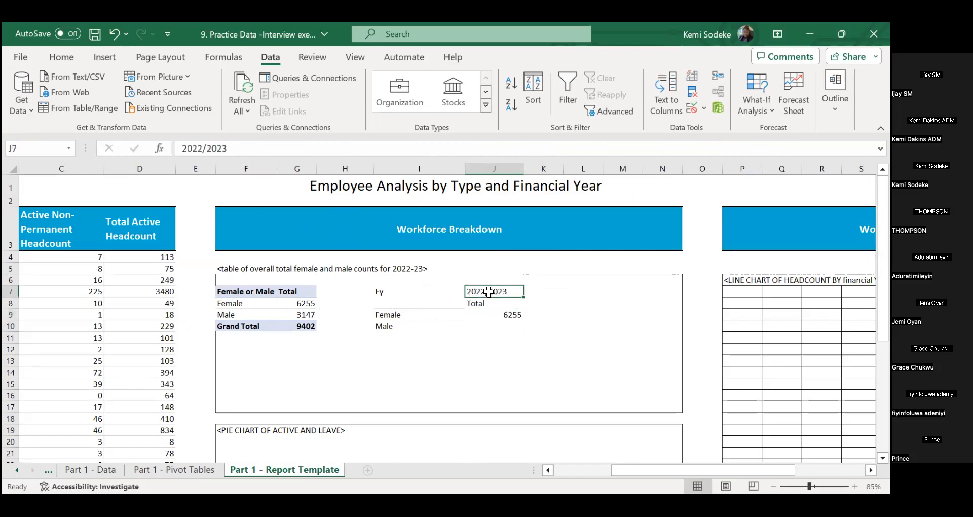
pyautogui.click(511, 317)
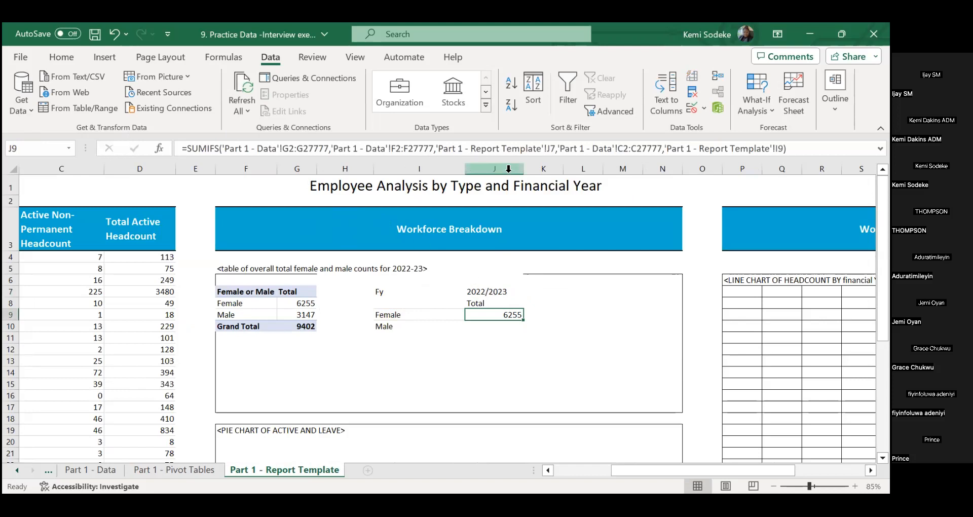
pyautogui.click(550, 148)
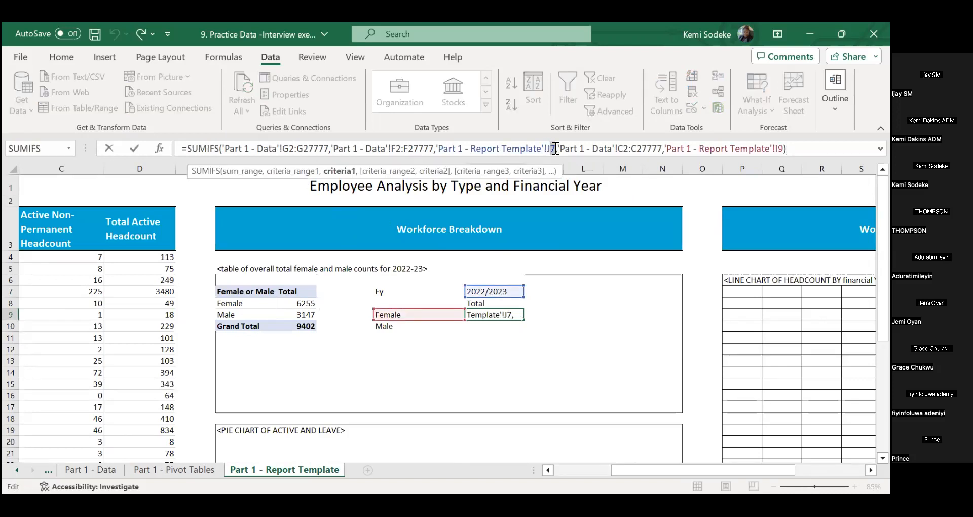
pyautogui.moveTo(549, 150); pyautogui.dragTo(548, 150)
pyautogui.press('F4')
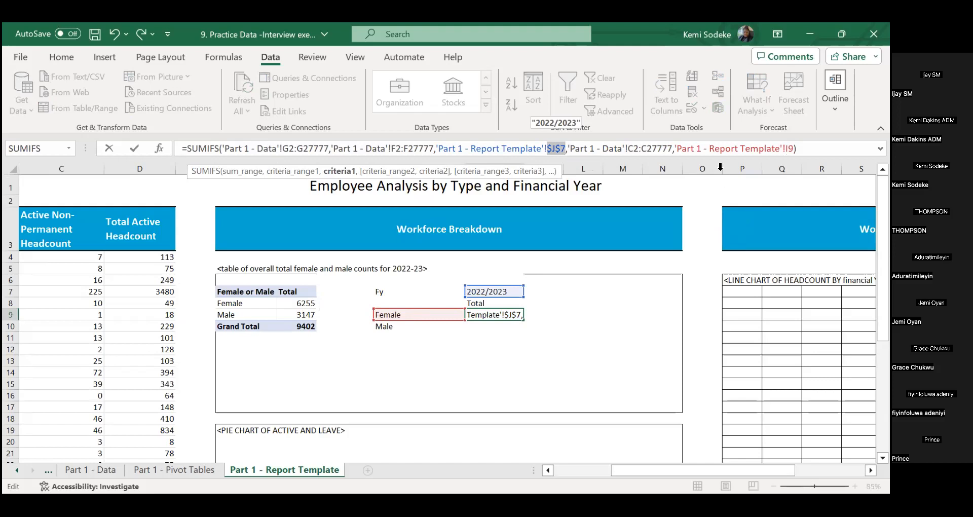
pyautogui.click(788, 149)
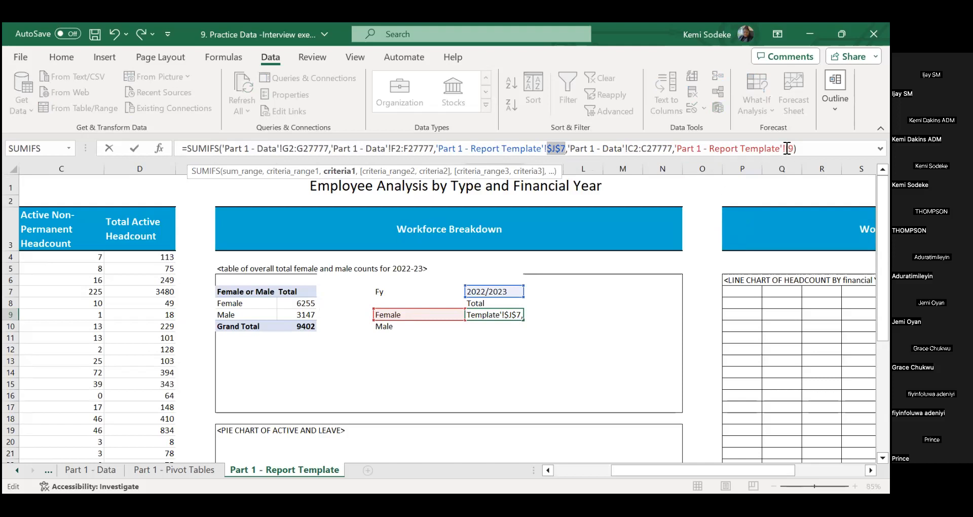
pyautogui.write('$')
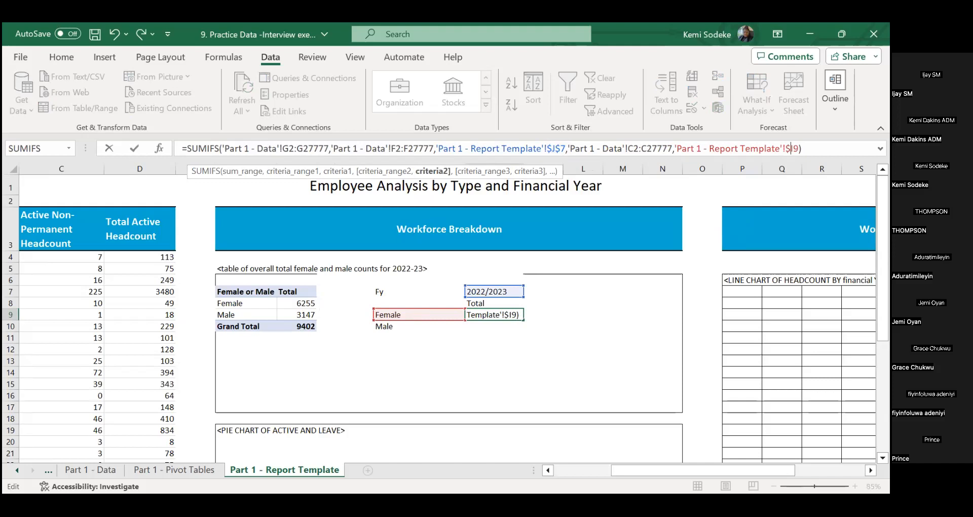
pyautogui.press('Return')
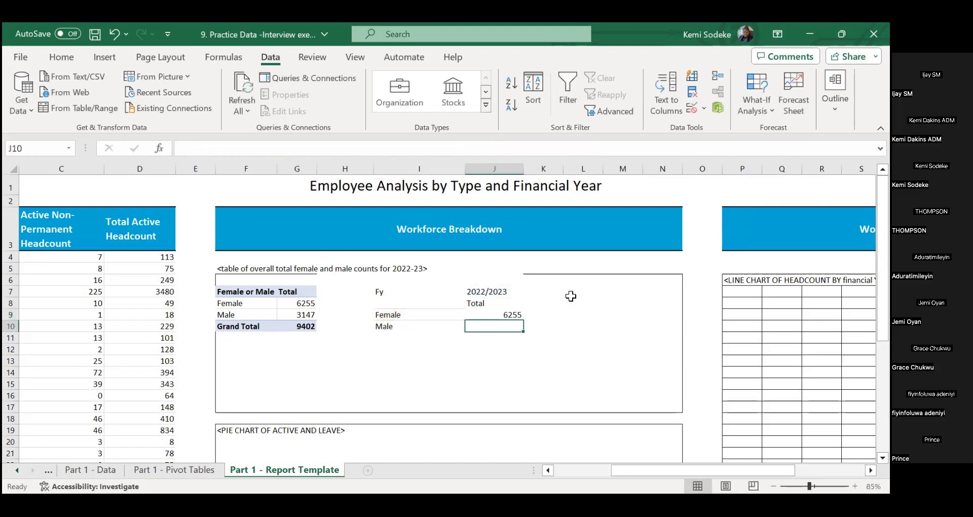
# Step: Fill the SUMIFS formula from J9 down to J10 for the Male row
pyautogui.click(511, 315)
pyautogui.moveTo(523, 320); pyautogui.dragTo(524, 329)
pyautogui.click(487, 325)
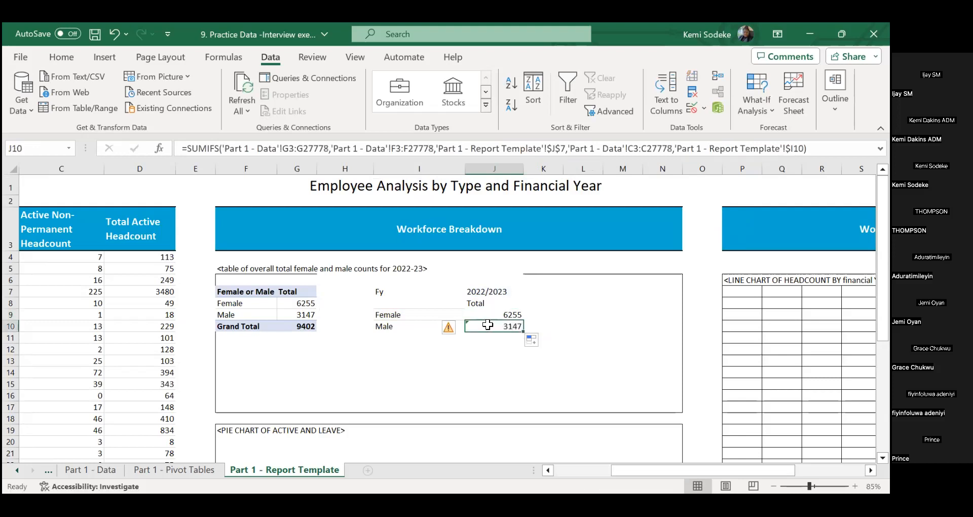
# Step: Sum J9:J10 in cell J11 and label the row "Total" in I11
pyautogui.click(492, 339)
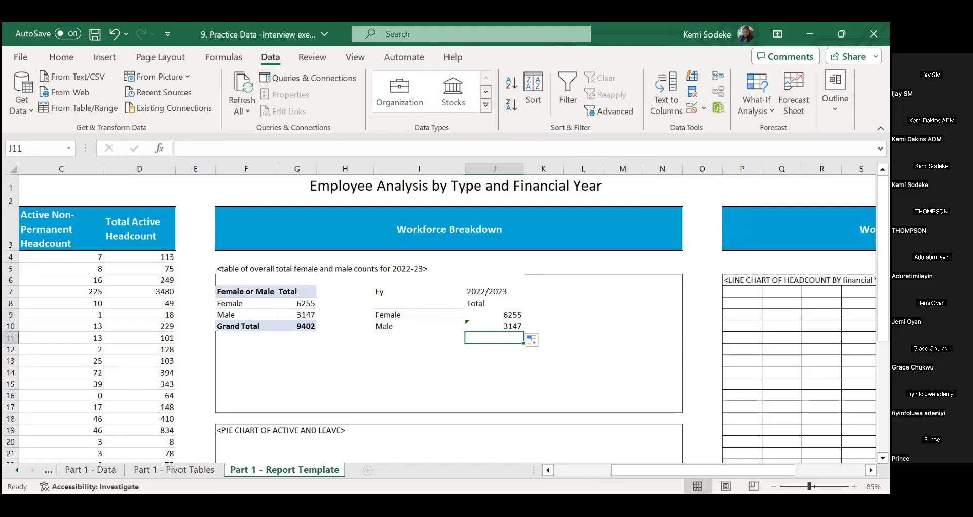
pyautogui.click(61, 56)
pyautogui.click(641, 76)
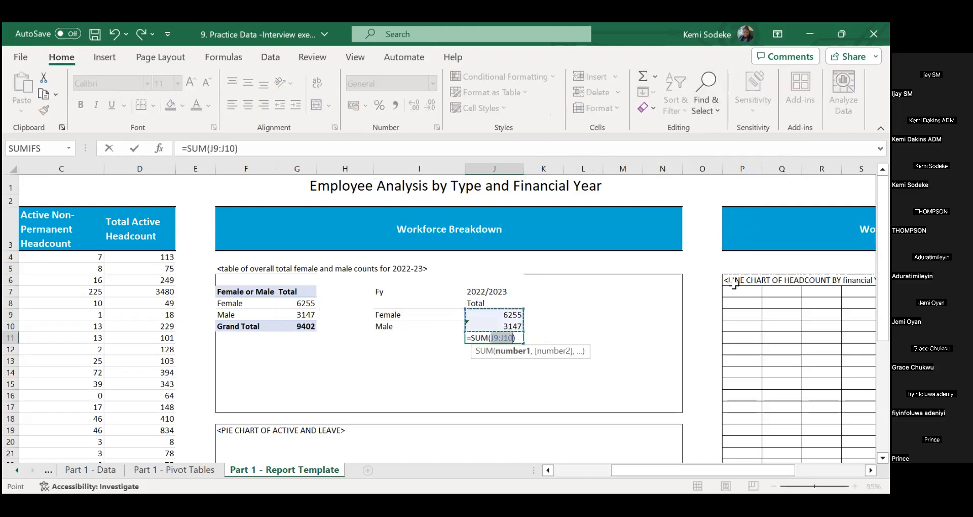
pyautogui.press('Return')
pyautogui.click(407, 340)
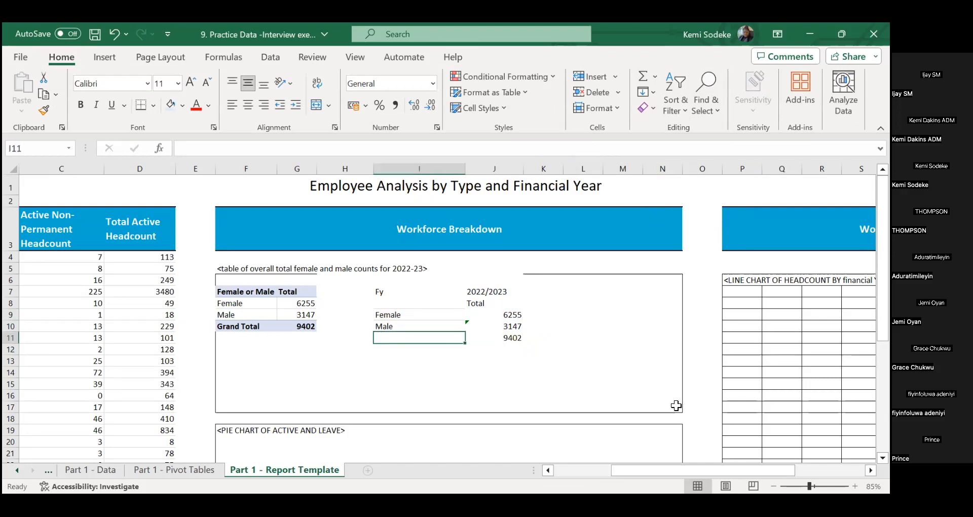
pyautogui.write('Total')
pyautogui.press('Return')
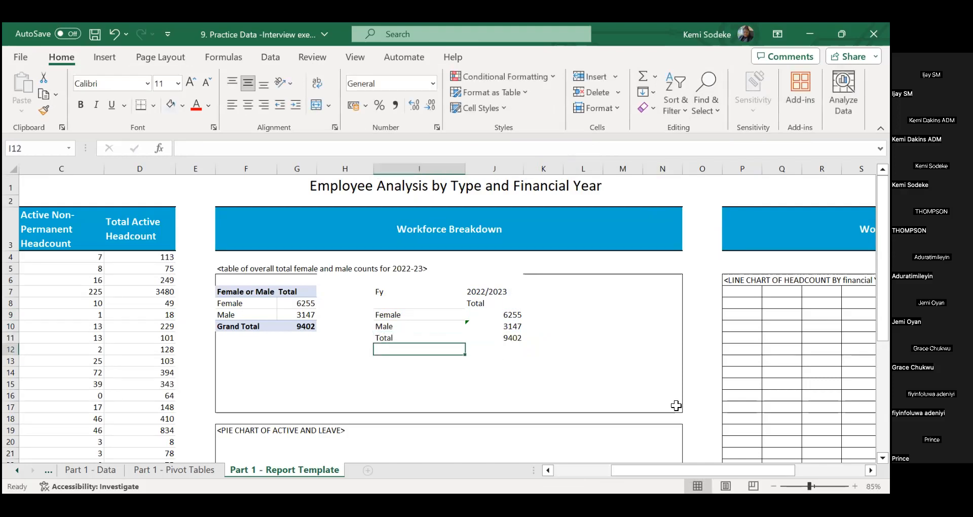
# Step: Review the finished female and male tables and the pie chart placeholder for active and leave on the report template
pyautogui.click(551, 341)
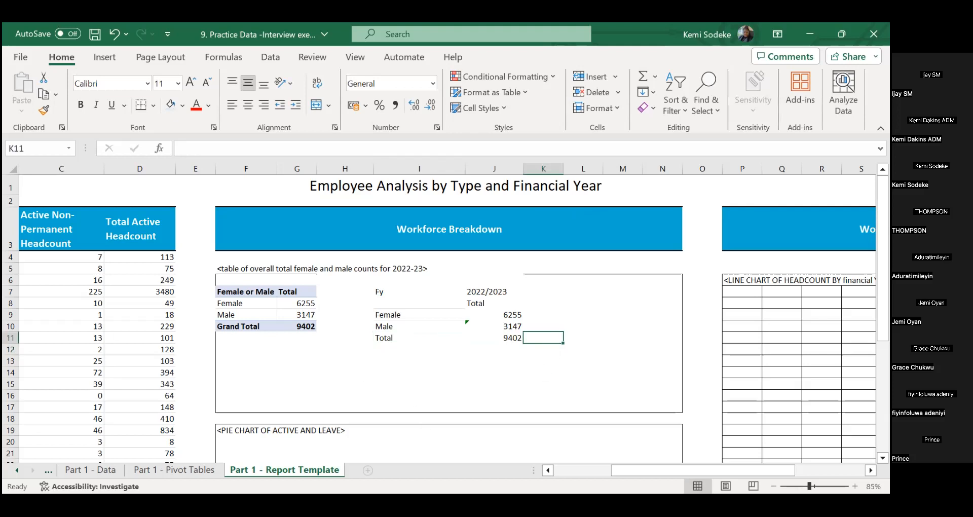
pyautogui.click(451, 375)
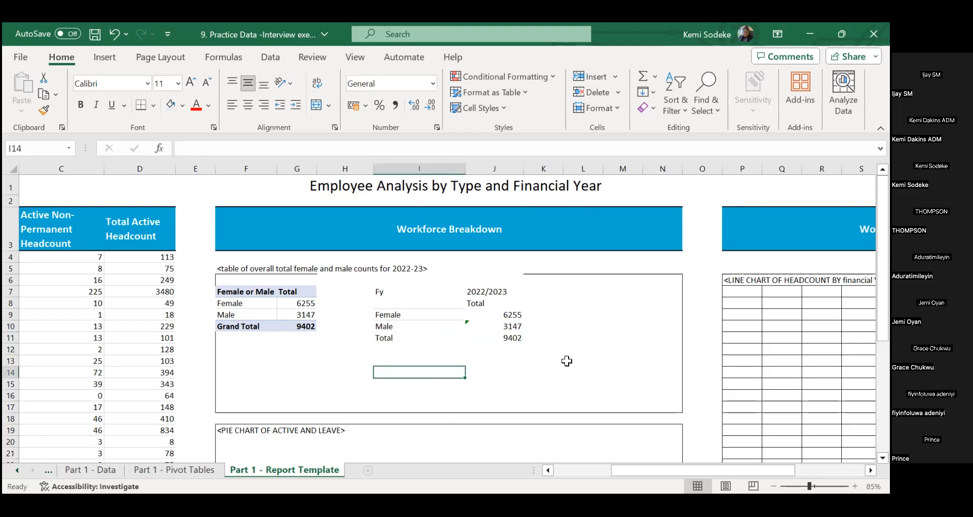
pyautogui.scroll(-2, 557, 355)
pyautogui.scroll(1, 353, 276)
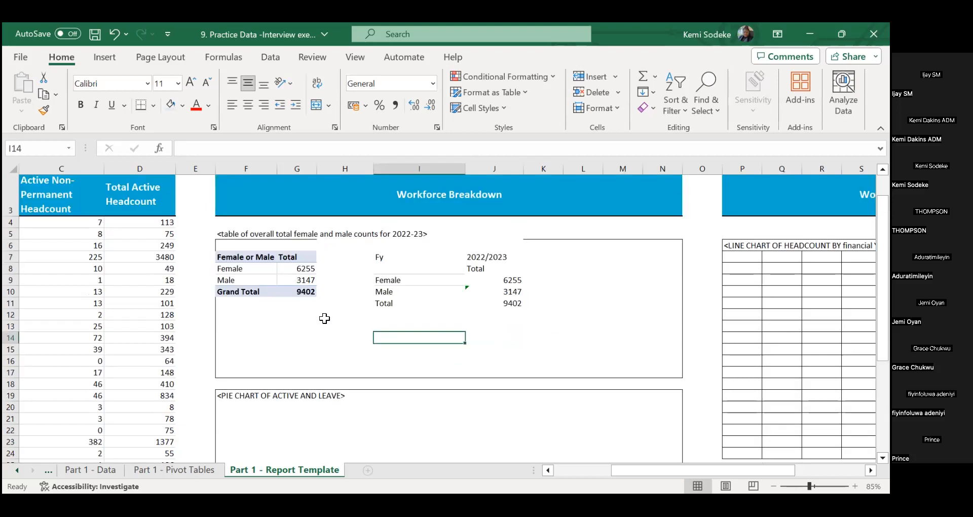
pyautogui.click(358, 423)
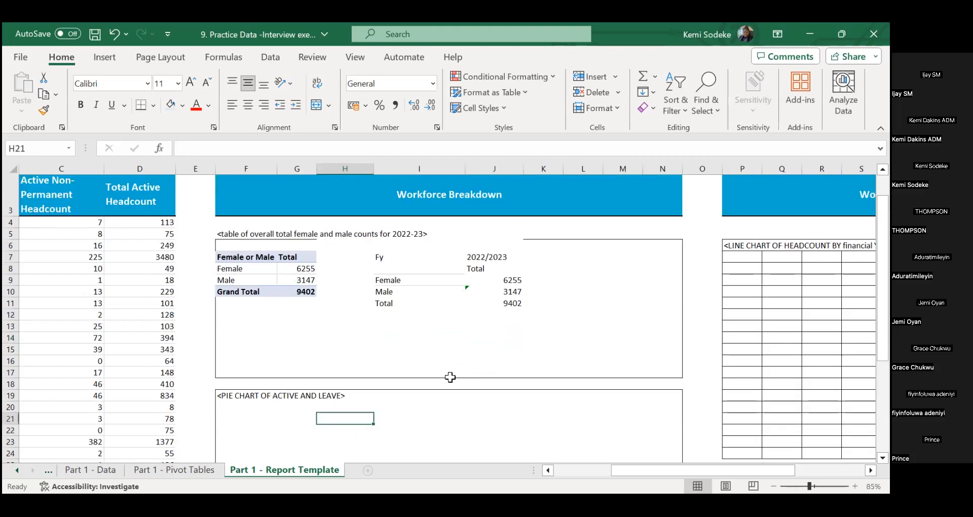
pyautogui.scroll(-1, 419, 358)
pyautogui.scroll(-1, 420, 365)
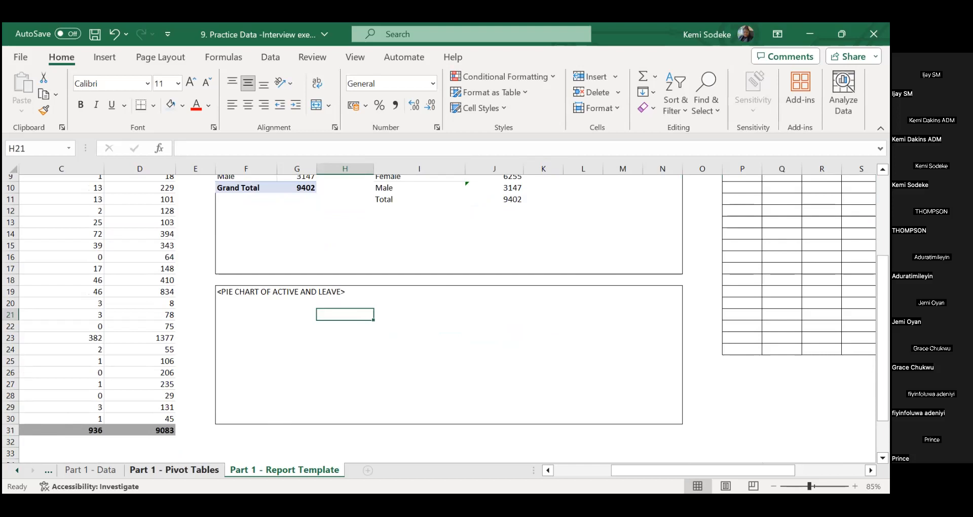
pyautogui.click(174, 470)
pyautogui.click(284, 470)
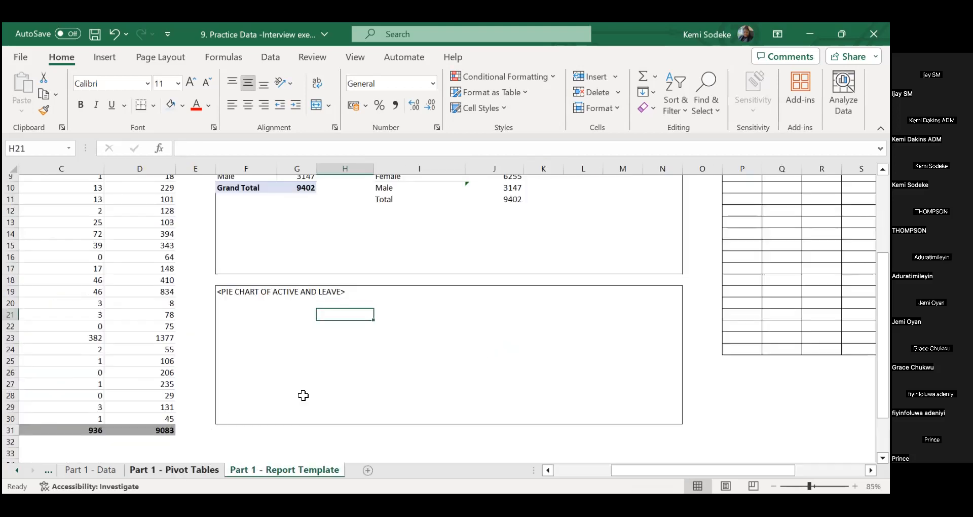
# Step: Examine the pie chart requirement on the Instructions sheet and the active and leave placeholder on the report template
pyautogui.scroll(3, 468, 334)
pyautogui.scroll(-2, 516, 351)
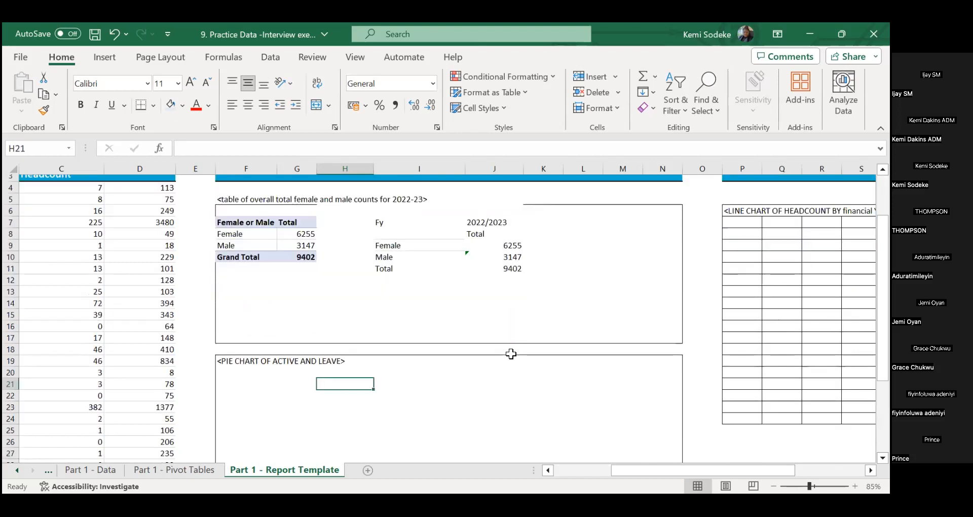
pyautogui.click(237, 363)
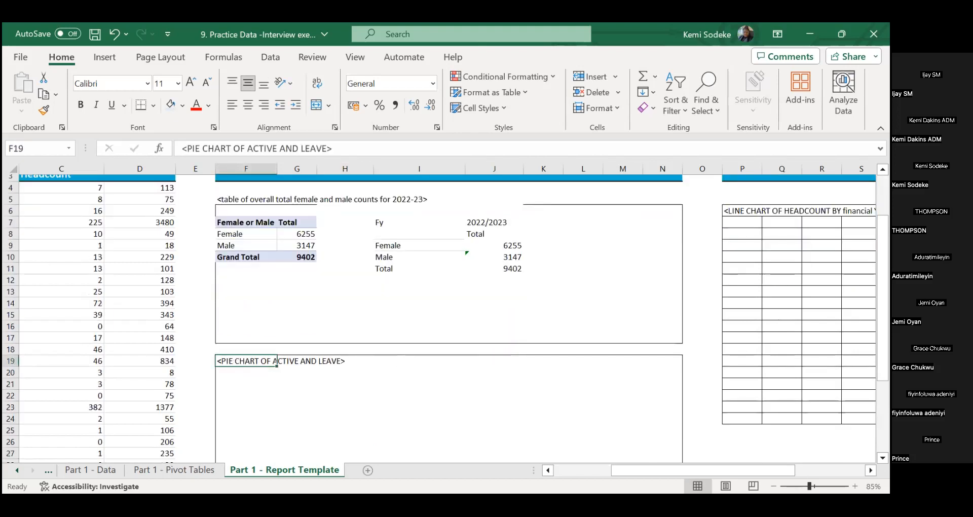
pyautogui.hotkey('alt', 'Tab')
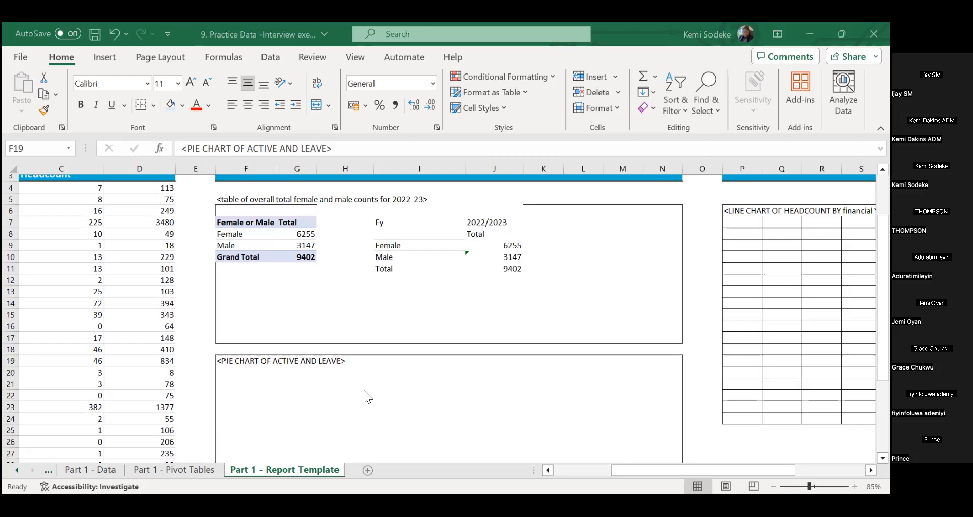
pyautogui.click(49, 471)
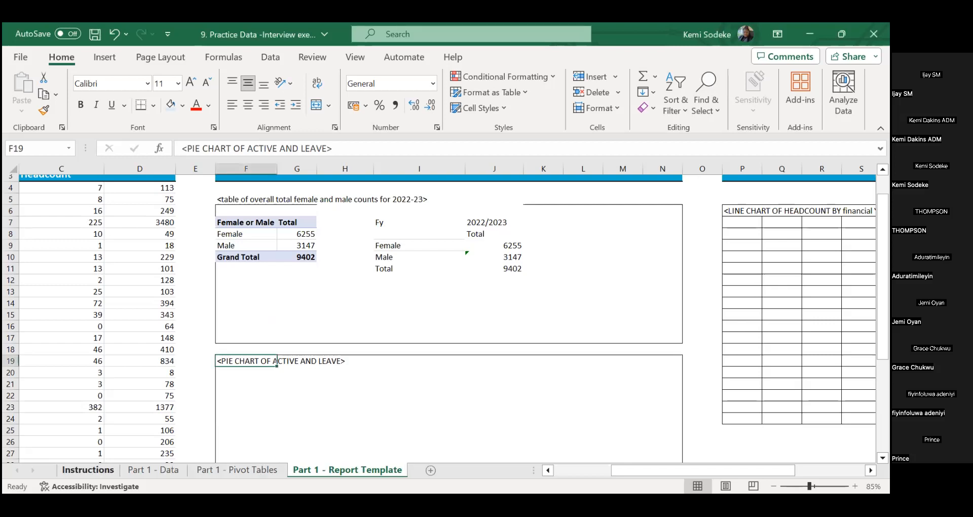
pyautogui.click(88, 470)
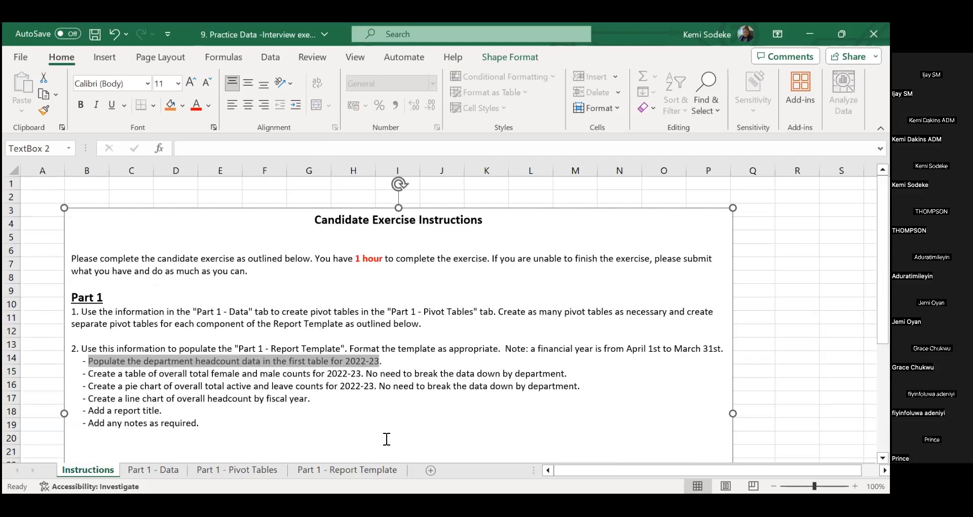
pyautogui.click(269, 470)
pyautogui.click(347, 469)
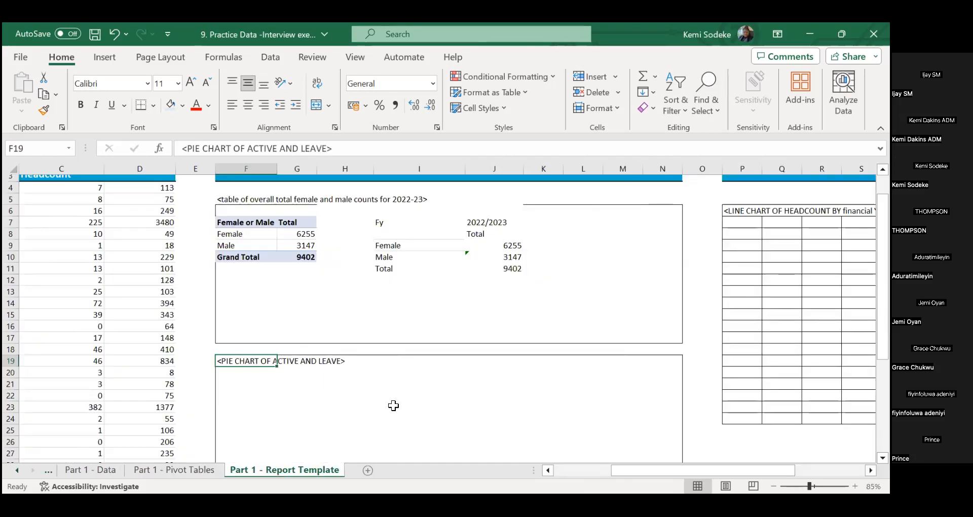
pyautogui.scroll(-1, 390, 403)
pyautogui.scroll(-1, 414, 343)
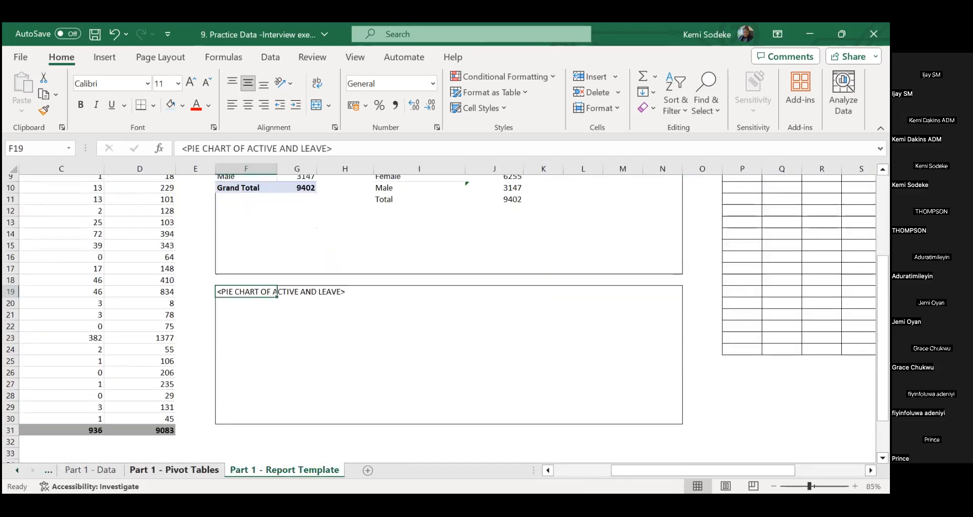
# Step: Copy the 2022/2023 female and male pivot table with its filter on the Part 1 - Pivot Tables sheet and paste it at I13
pyautogui.click(173, 470)
pyautogui.click(381, 307)
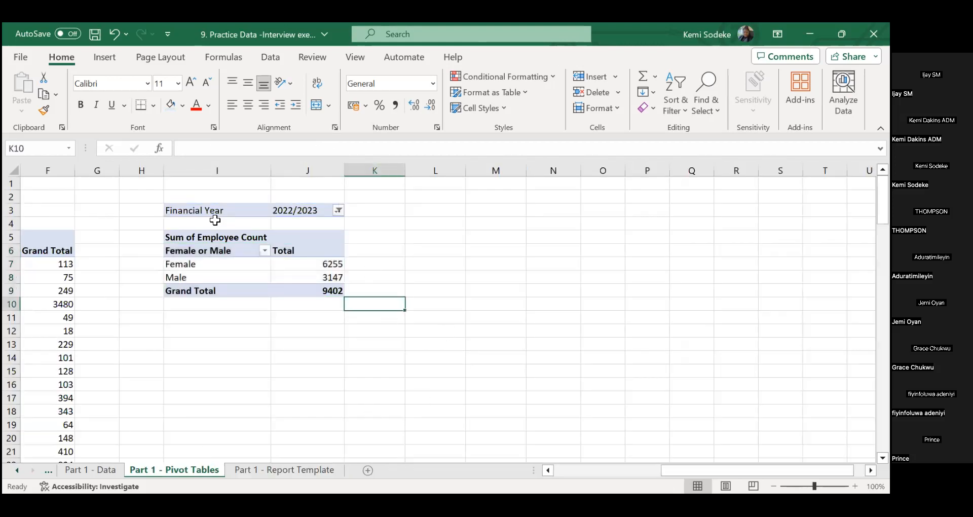
pyautogui.moveTo(325, 290); pyautogui.dragTo(189, 202)
pyautogui.hotkey('ctrl', 'c')
pyautogui.click(201, 344)
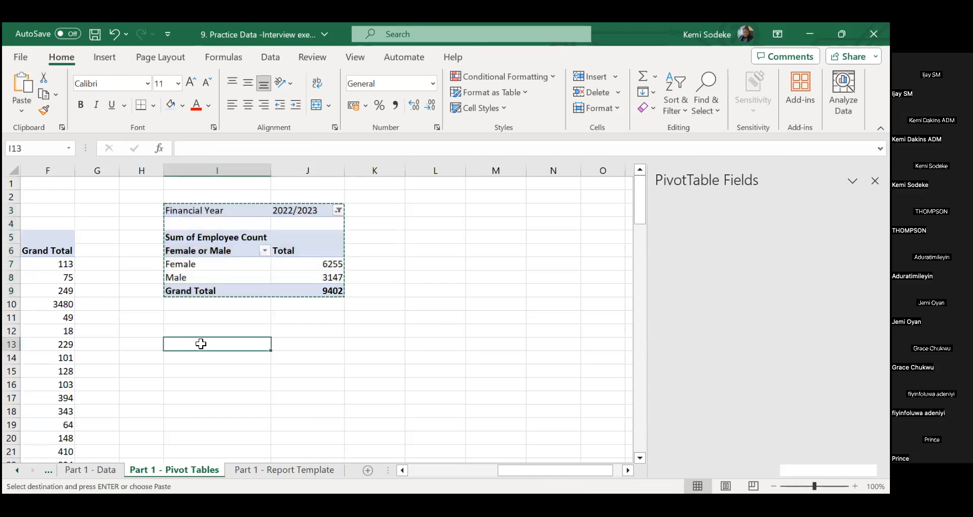
pyautogui.hotkey('ctrl', 'v')
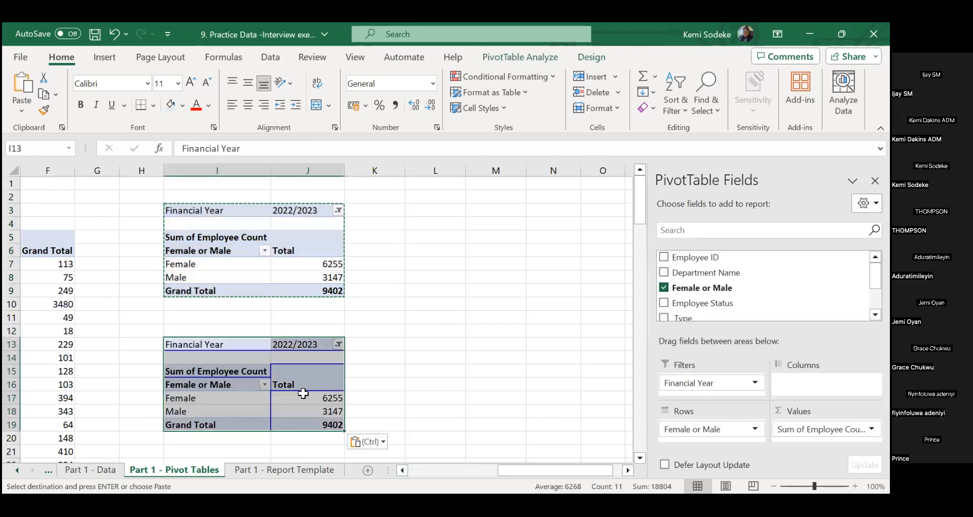
pyautogui.click(435, 357)
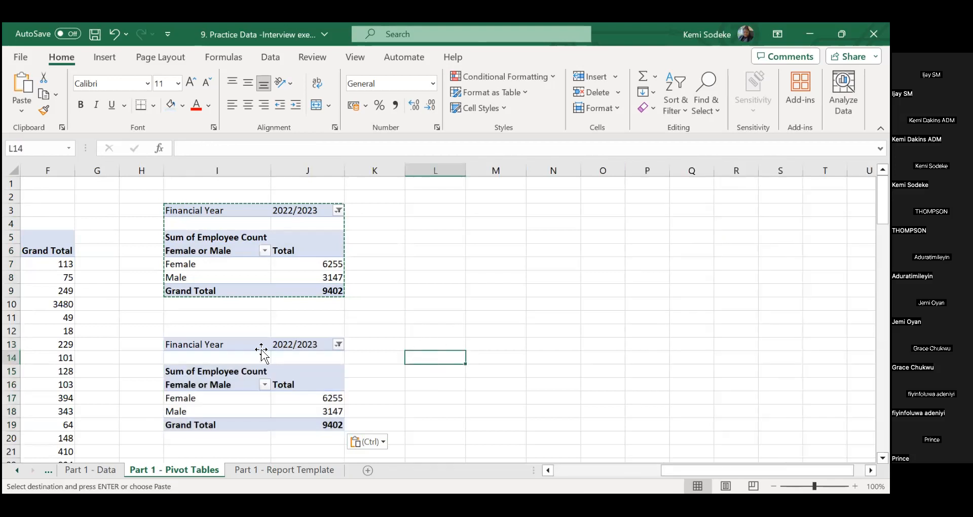
# Step: Check the Employee Status column in the data sheet and replace Female or Male with Employee Status as the row field of the I13 pivot table
pyautogui.click(228, 400)
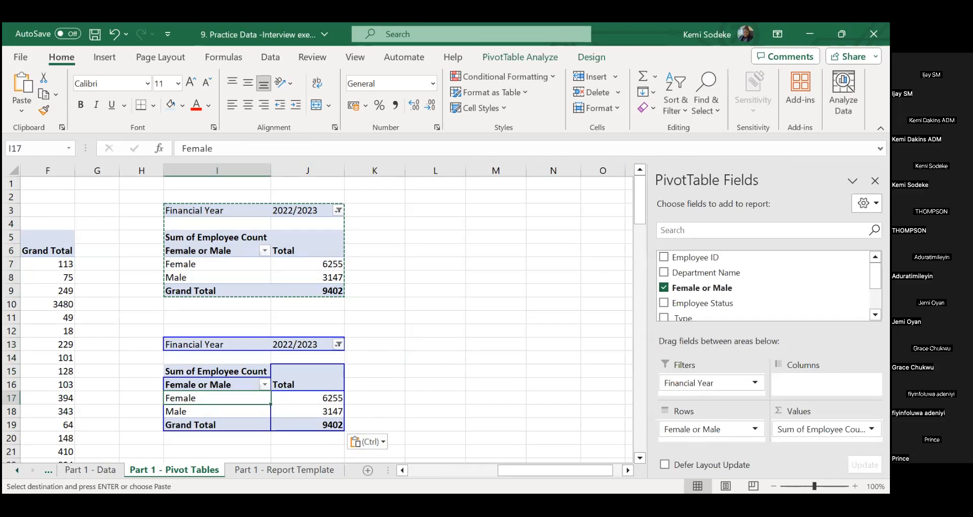
pyautogui.scroll(-3, 762, 286)
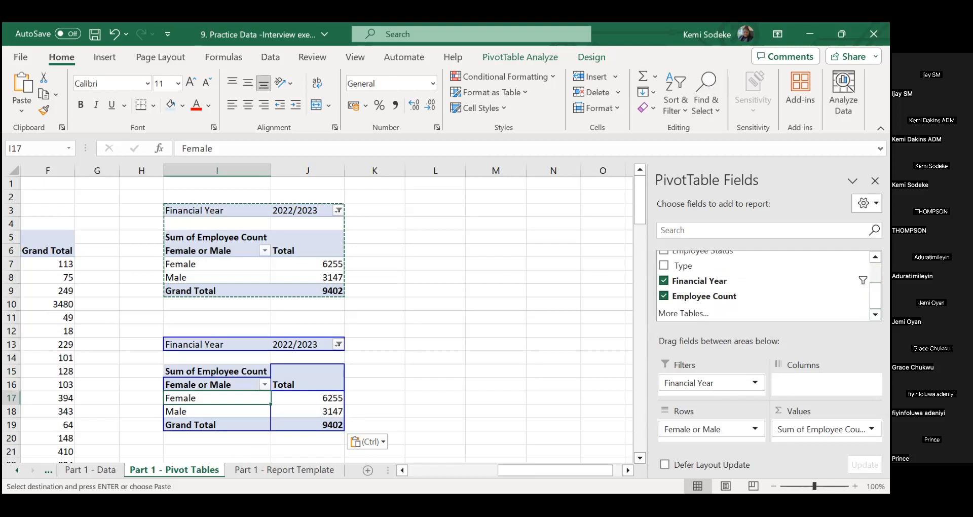
pyautogui.click(91, 470)
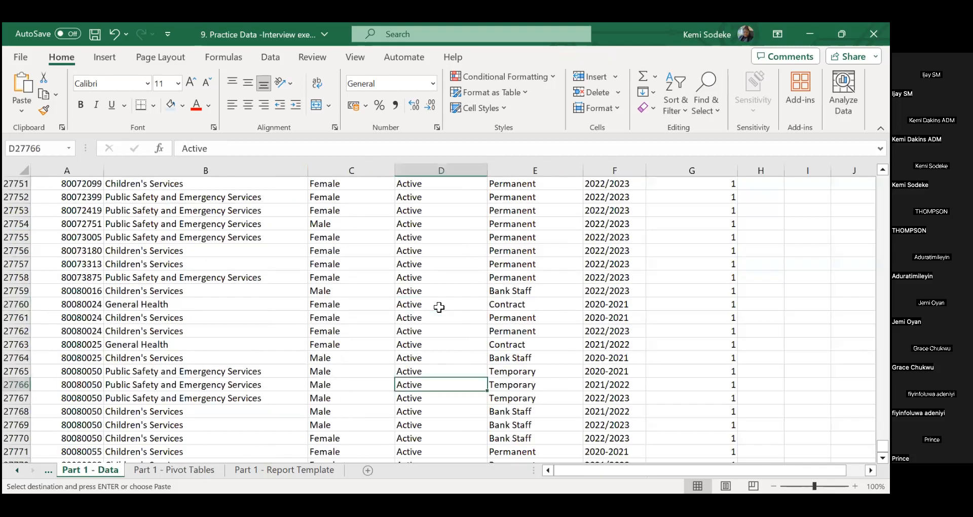
pyautogui.scroll(20, 439, 307)
pyautogui.moveTo(882, 444); pyautogui.dragTo(883, 181)
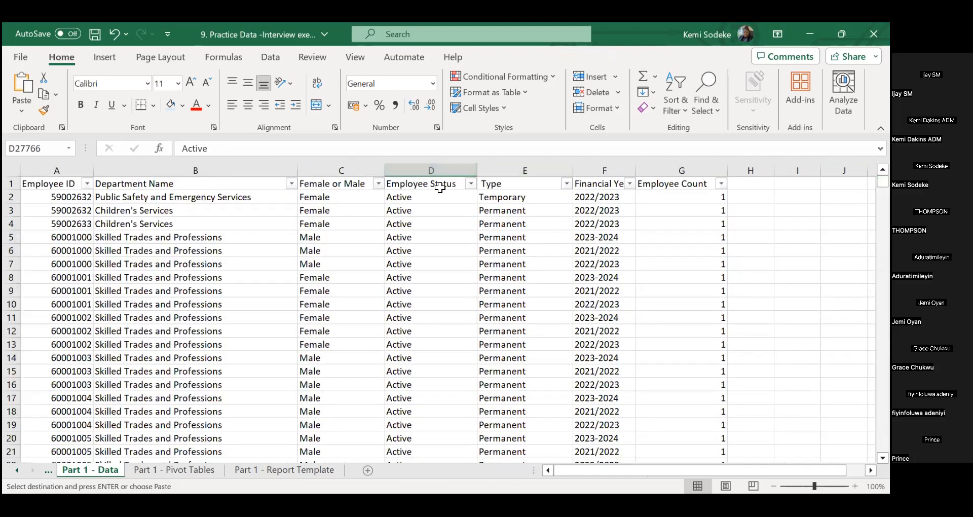
pyautogui.click(440, 188)
pyautogui.click(205, 470)
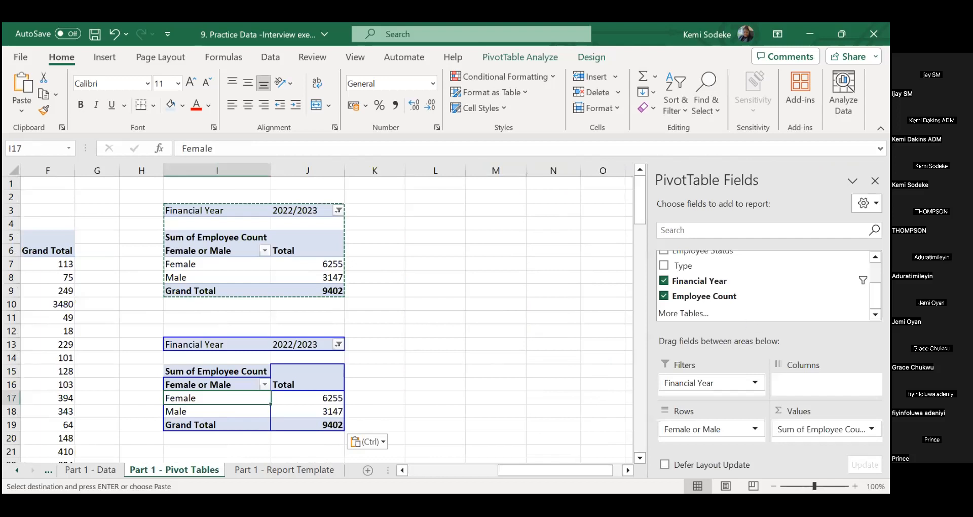
pyautogui.scroll(2, 760, 286)
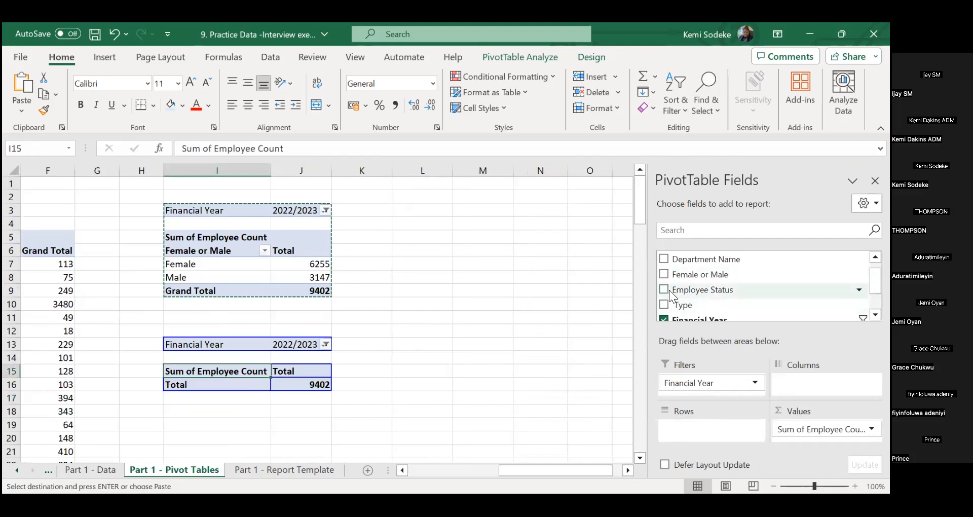
pyautogui.click(667, 292)
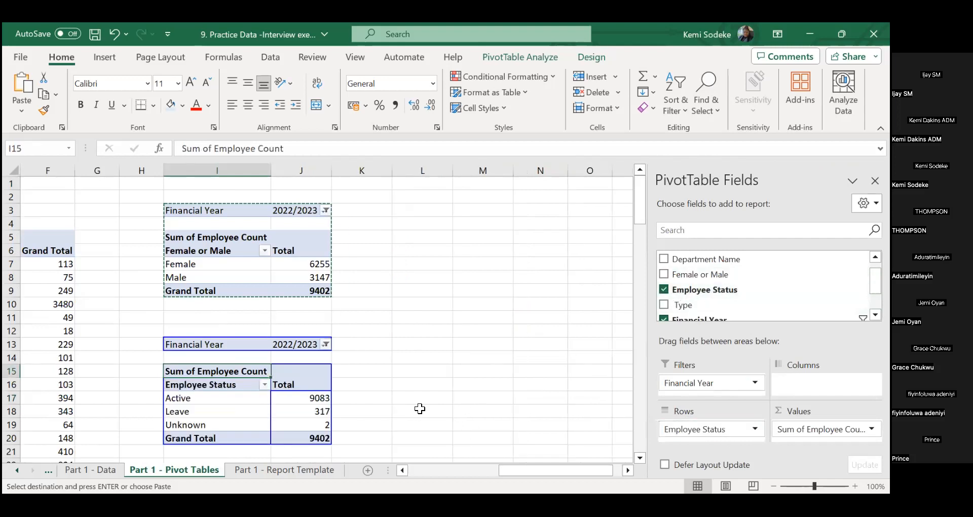
# Step: Examine the Active, Leave and Unknown rows of the employee status pivot table against the pie chart placeholder on the report template
pyautogui.click(422, 384)
pyautogui.click(202, 400)
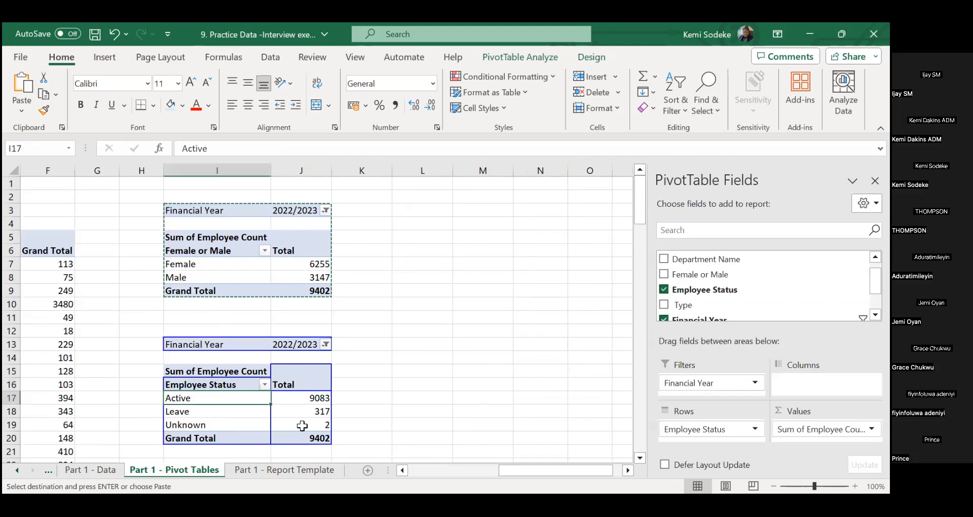
pyautogui.click(213, 413)
pyautogui.click(220, 425)
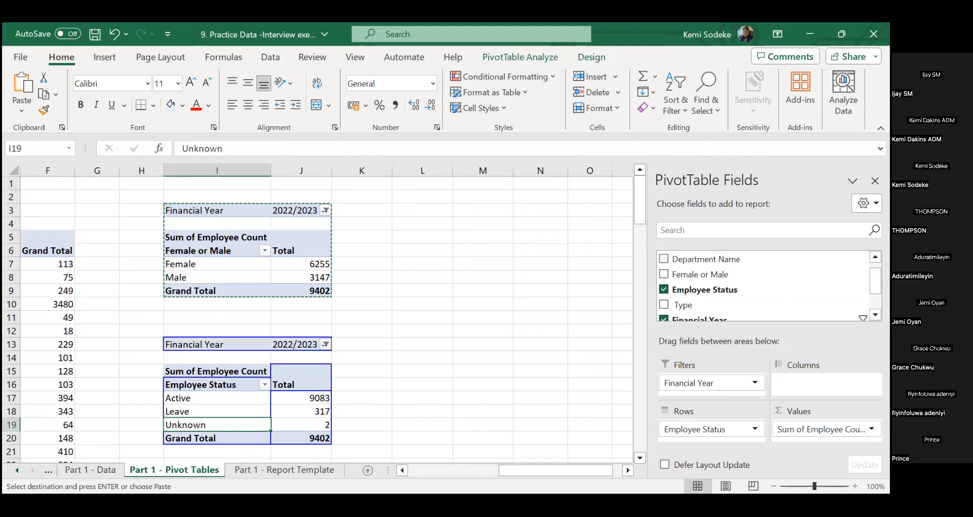
pyautogui.click(285, 469)
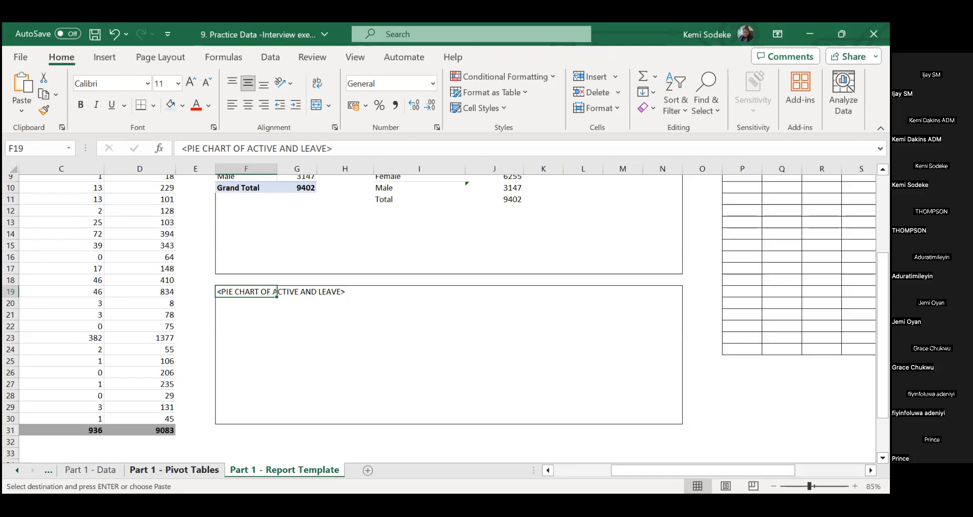
pyautogui.click(338, 324)
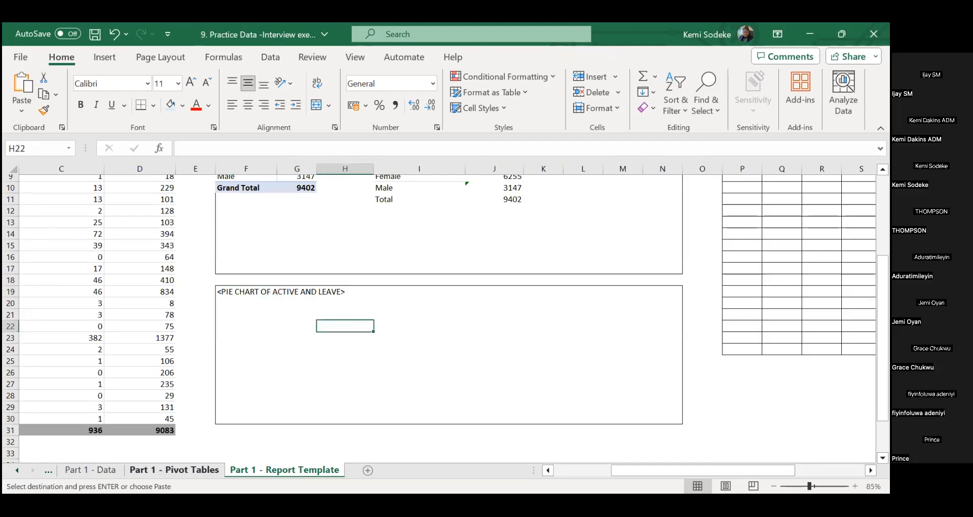
pyautogui.hotkey('ctrl', 'pageup')
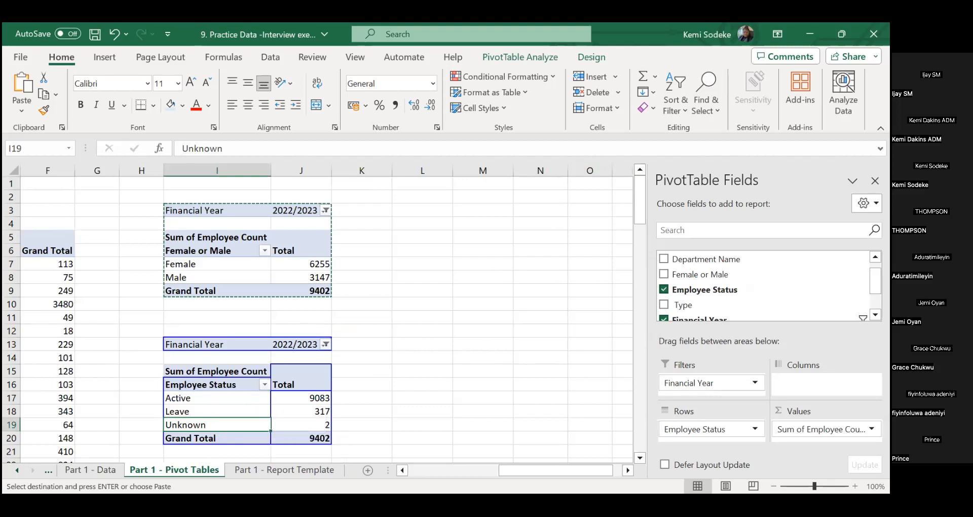
# Step: Insert a Pie PivotChart from the employee status pivot table and place it beside the pivot tables, from column L near row 3
pyautogui.click(875, 180)
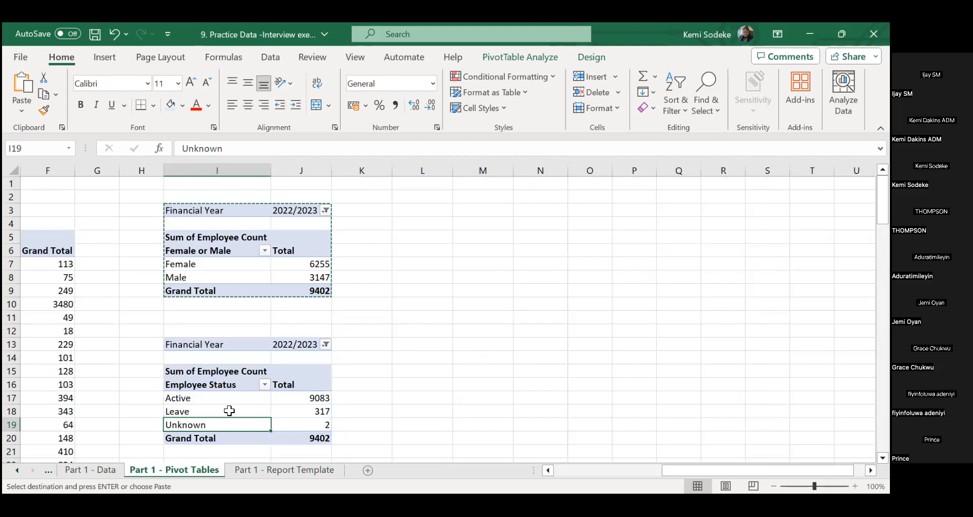
pyautogui.click(512, 58)
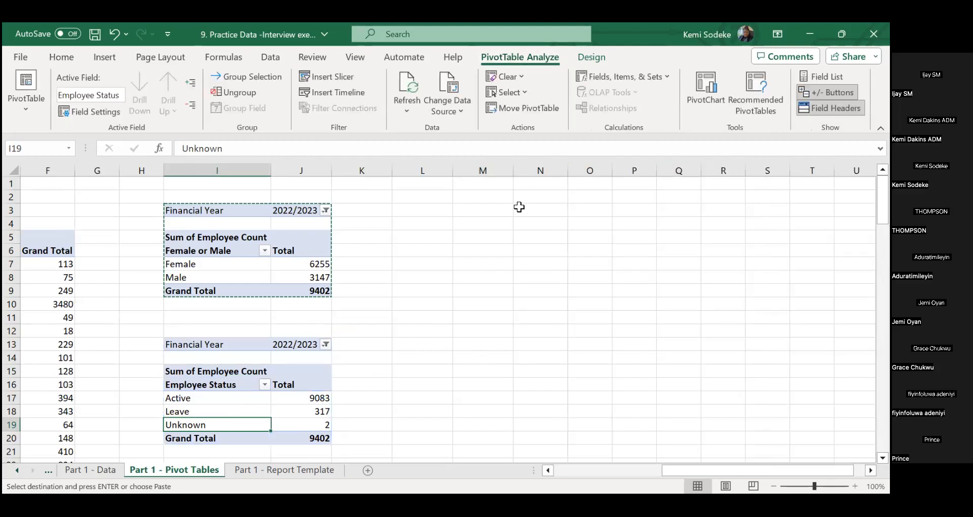
pyautogui.click(712, 84)
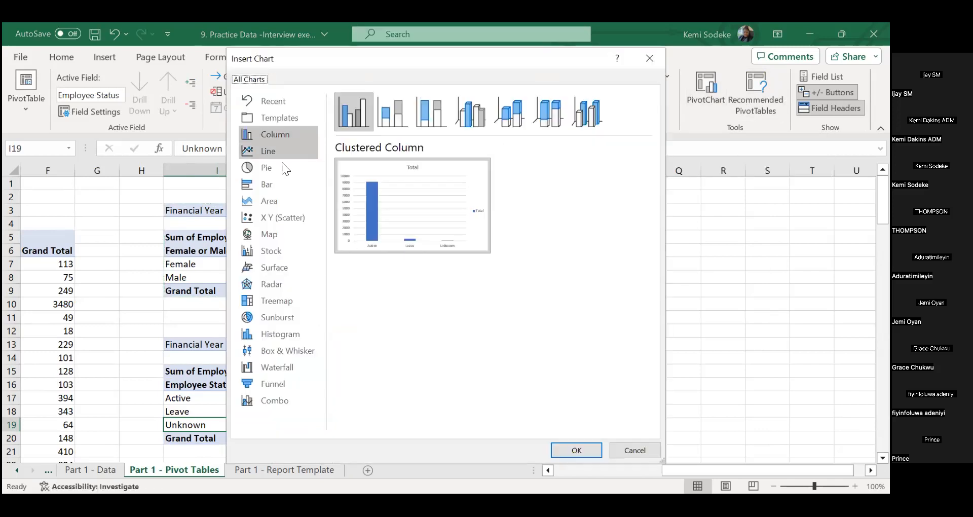
pyautogui.click(269, 167)
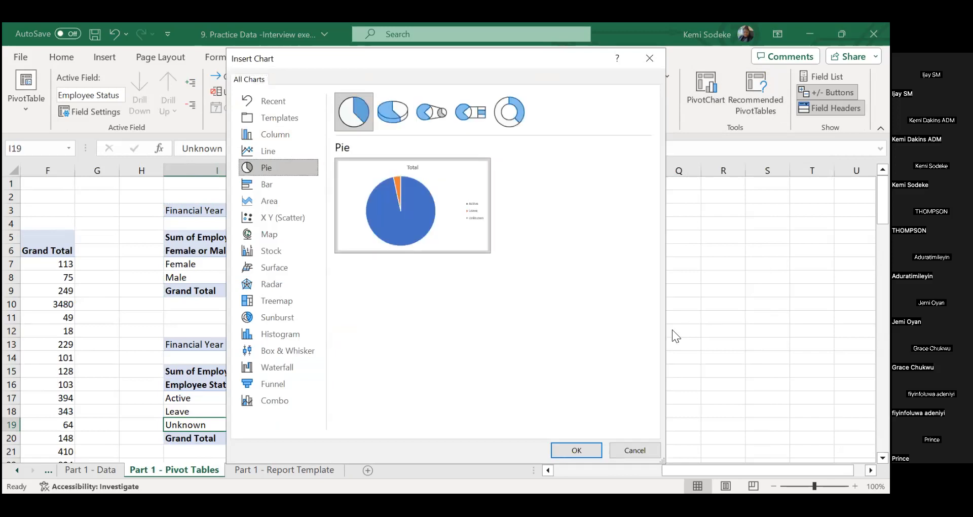
pyautogui.click(578, 450)
pyautogui.moveTo(475, 241); pyautogui.dragTo(612, 221)
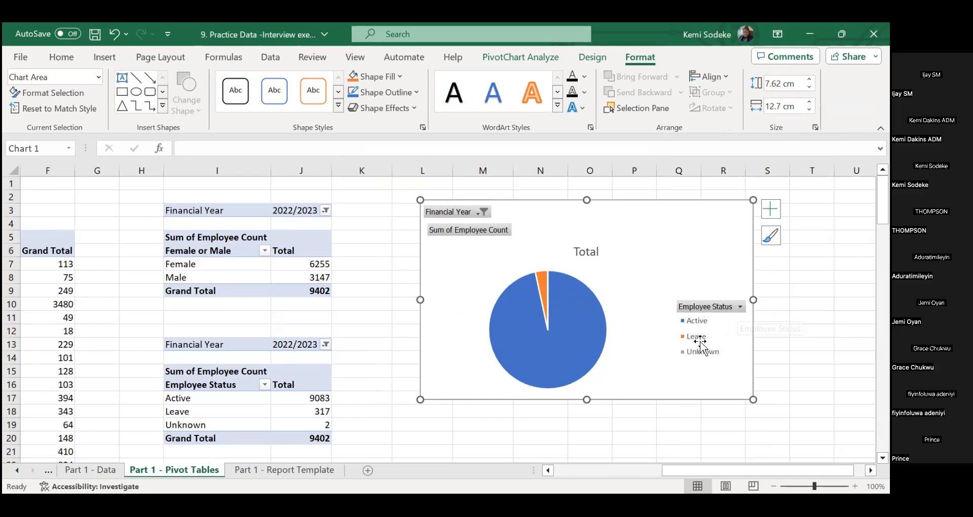
# Step: Apply the chart style with a grey gradient background and dark percentage labels to the employee status pie chart
pyautogui.moveTo(597, 387)
pyautogui.moveTo(547, 291)
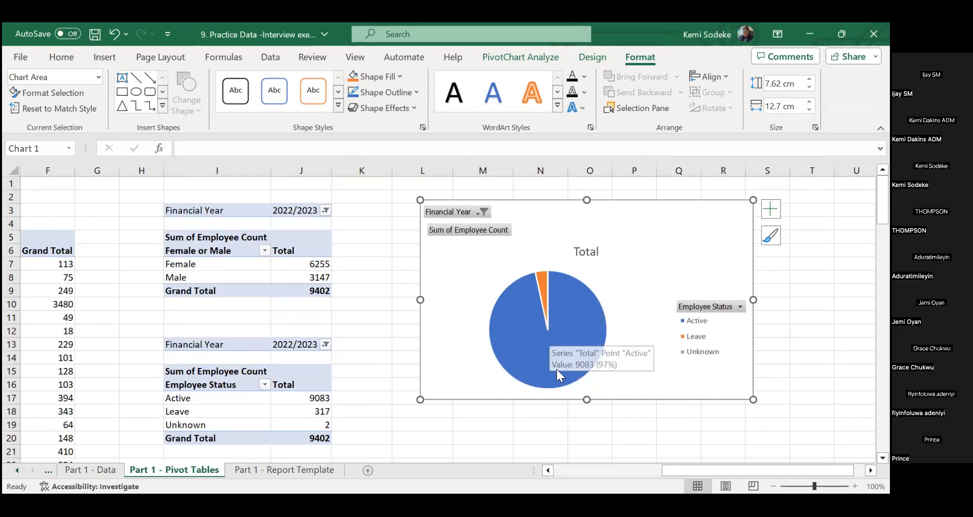
pyautogui.click(584, 320)
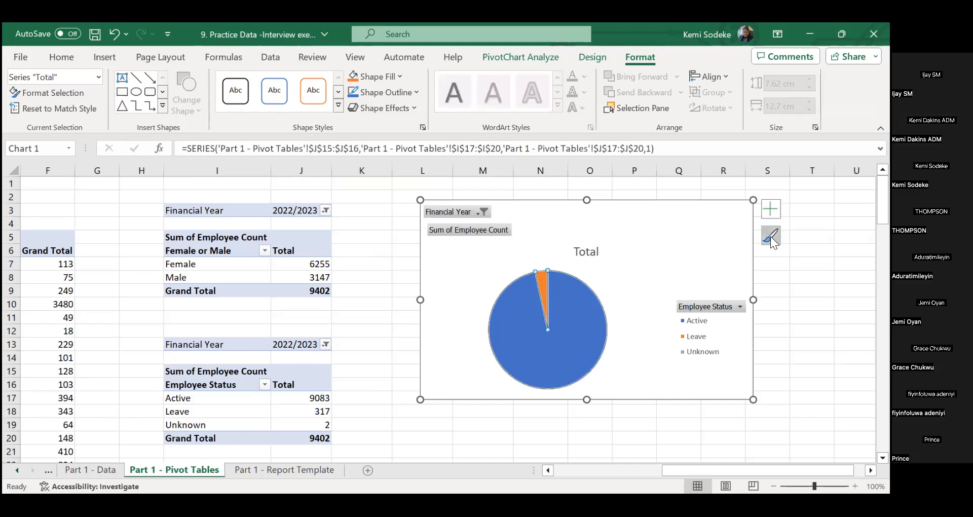
pyautogui.click(771, 236)
pyautogui.moveTo(402, 297); pyautogui.dragTo(399, 335)
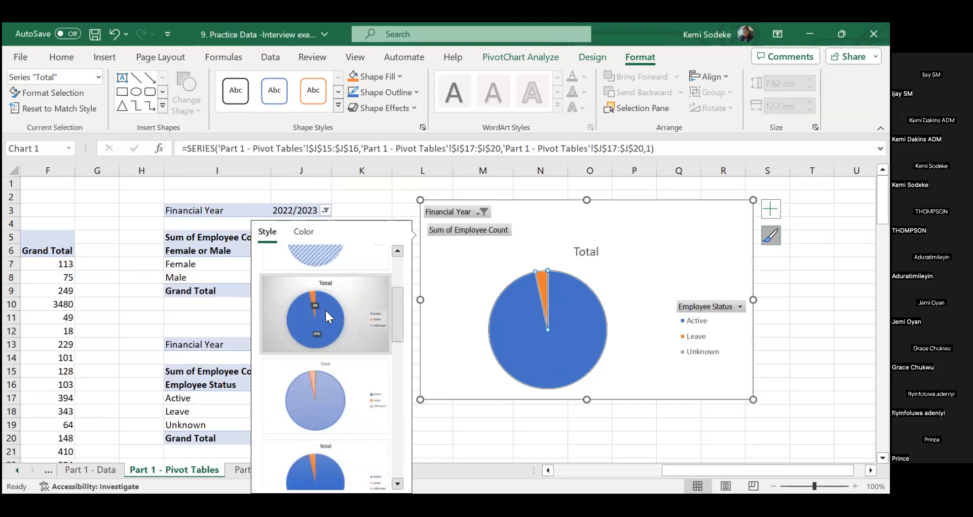
pyautogui.click(326, 313)
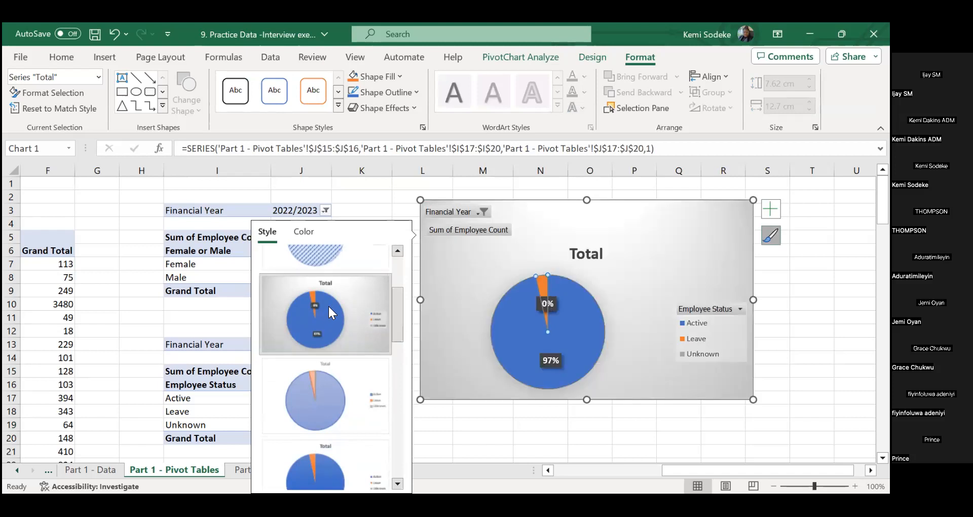
pyautogui.click(654, 435)
# Step: Replace the employee status pie chart's title with "Active vs Others"
pyautogui.doubleClick(574, 252)
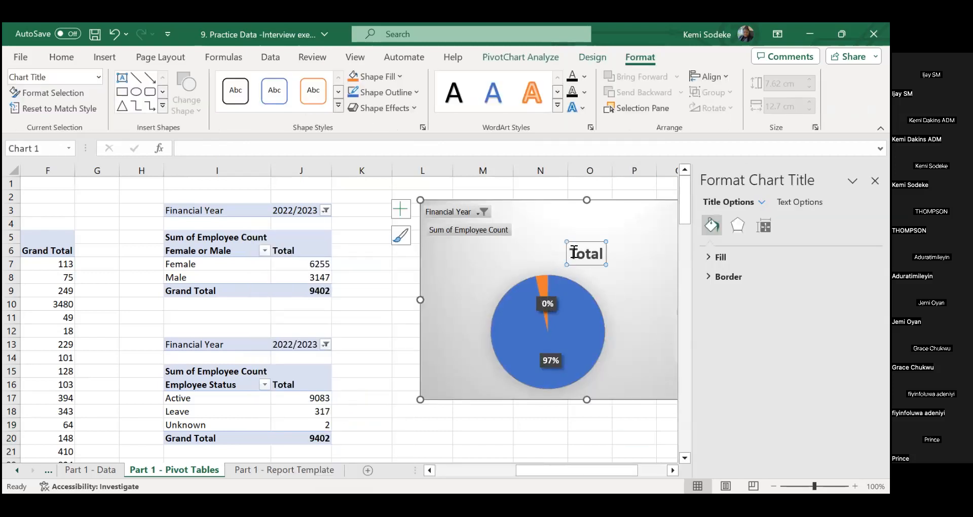
pyautogui.moveTo(569, 253); pyautogui.dragTo(621, 278)
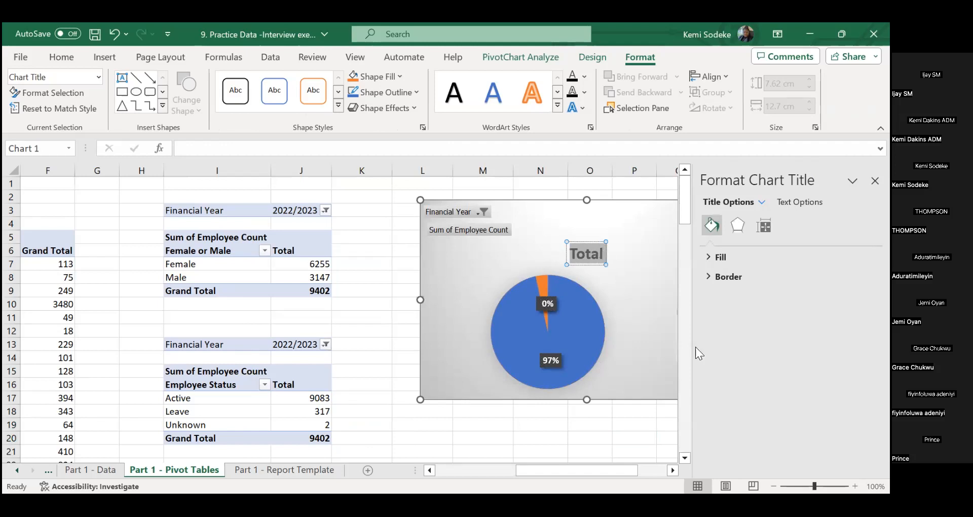
pyautogui.write('Ac')
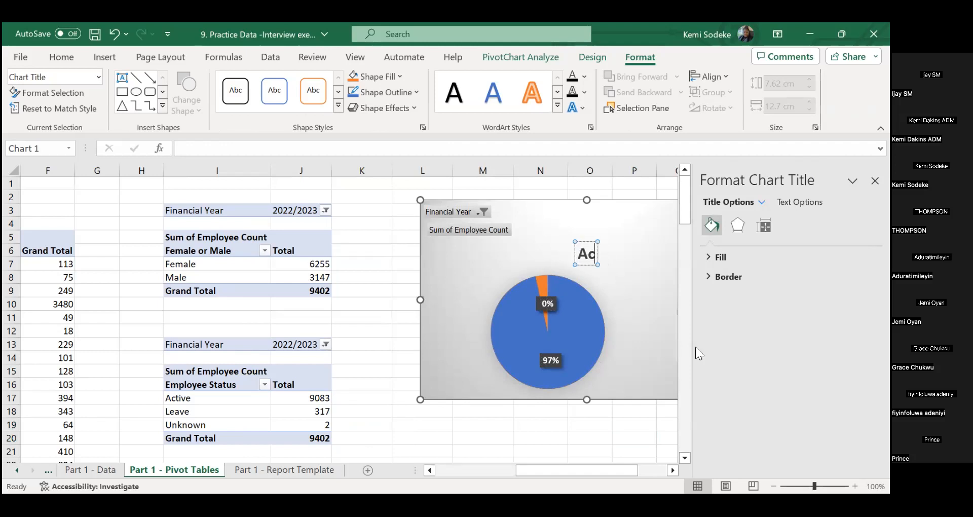
pyautogui.write('tive vs L')
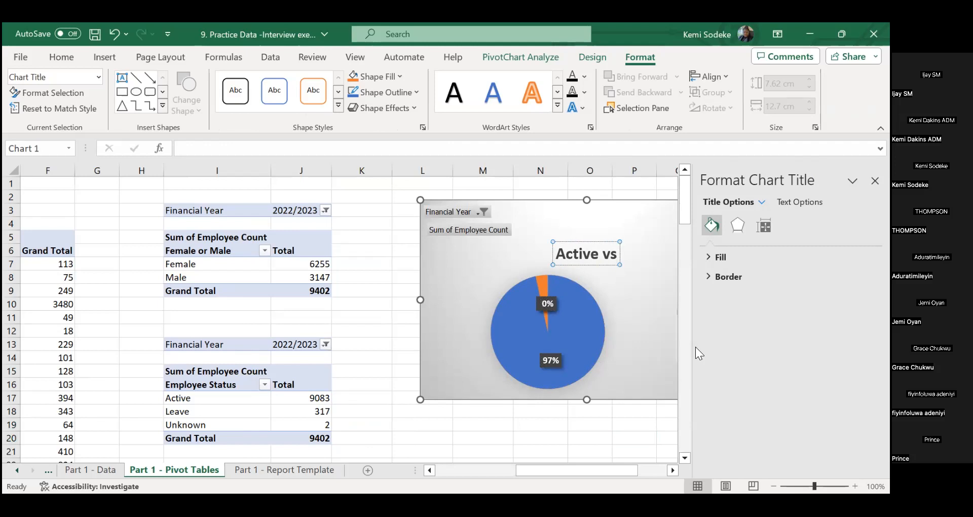
pyautogui.press('BackSpace')
pyautogui.write('Others')
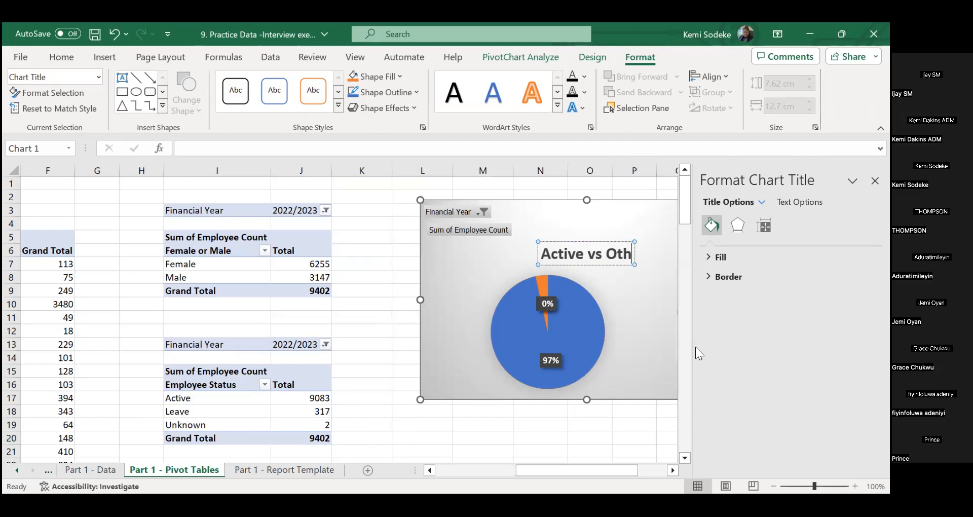
pyautogui.click(590, 424)
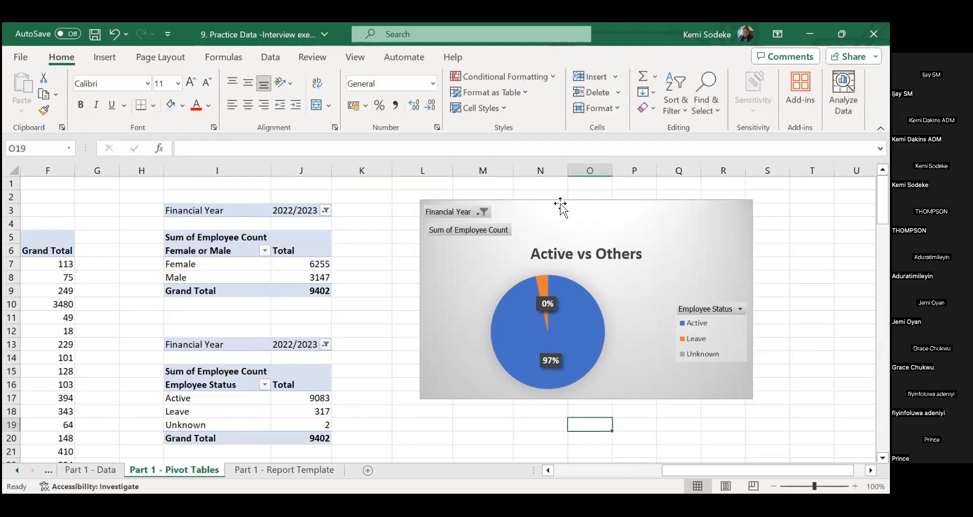
# Step: Copy the Active vs Others chart into the report template using the destination theme and position it inside the active and leave pie chart box
pyautogui.click(558, 204)
pyautogui.rightClick(558, 204)
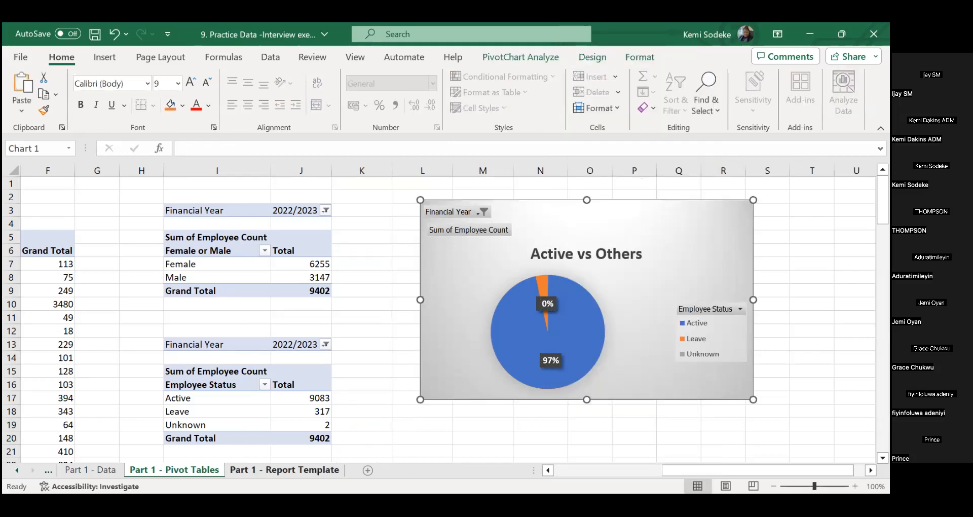
pyautogui.click(284, 470)
pyautogui.rightClick(381, 310)
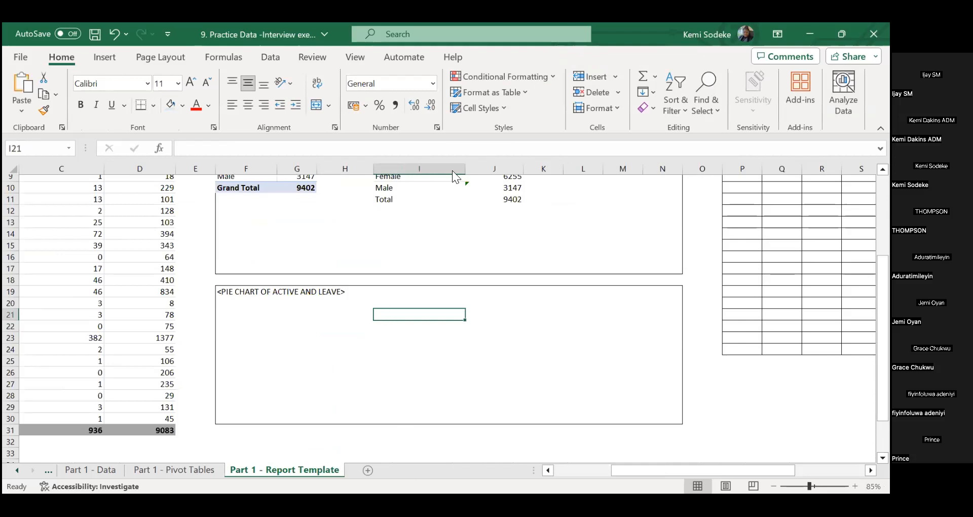
pyautogui.click(420, 118)
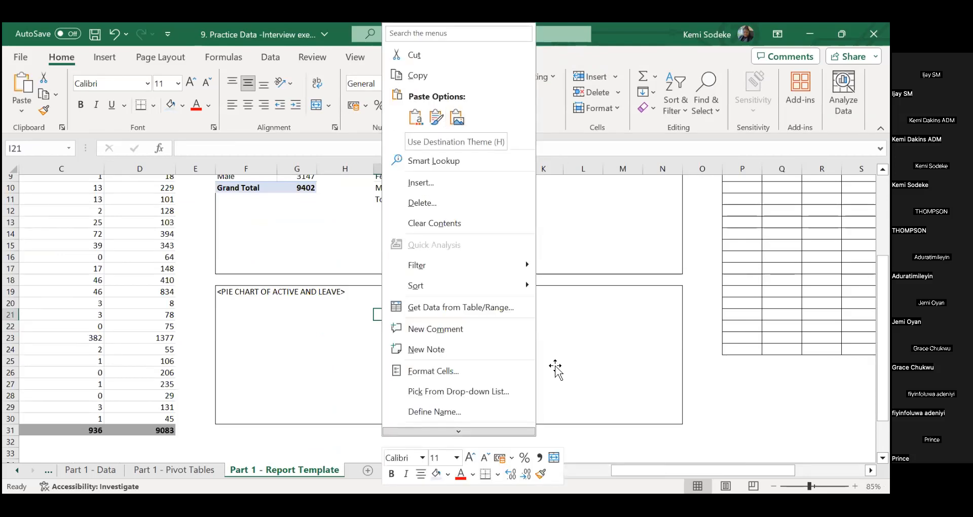
pyautogui.moveTo(655, 308); pyautogui.dragTo(603, 348)
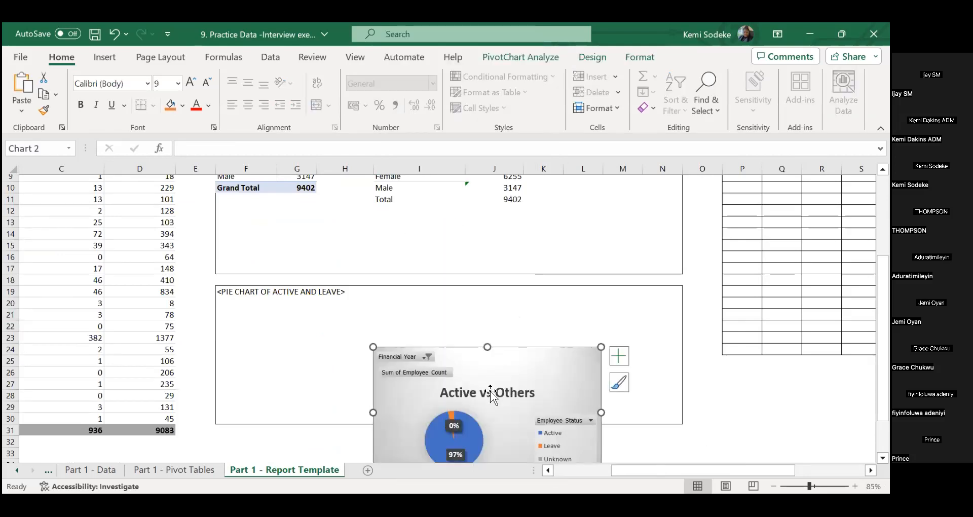
pyautogui.moveTo(482, 375); pyautogui.dragTo(469, 309)
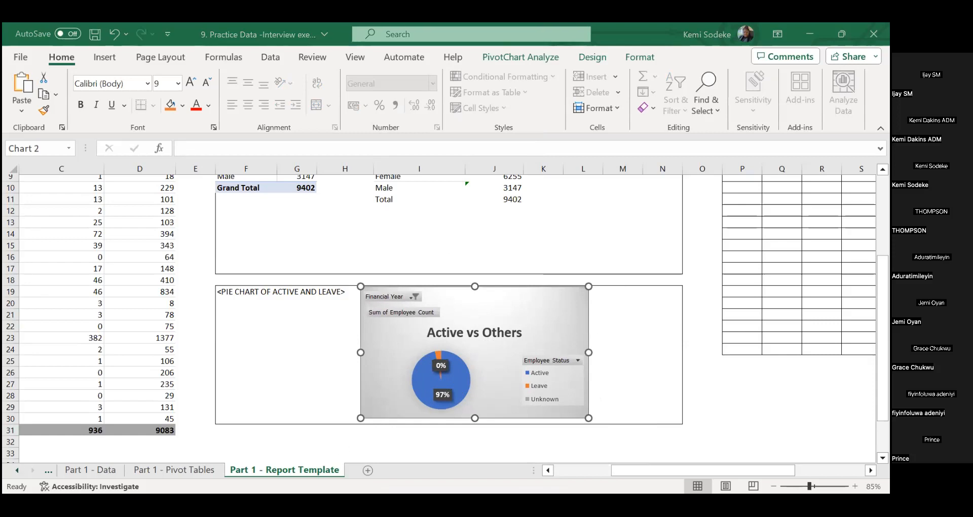
# Step: Read the candidate instructions for the next report component, the line chart of overall headcount by fiscal year
pyautogui.click(48, 470)
pyautogui.click(88, 469)
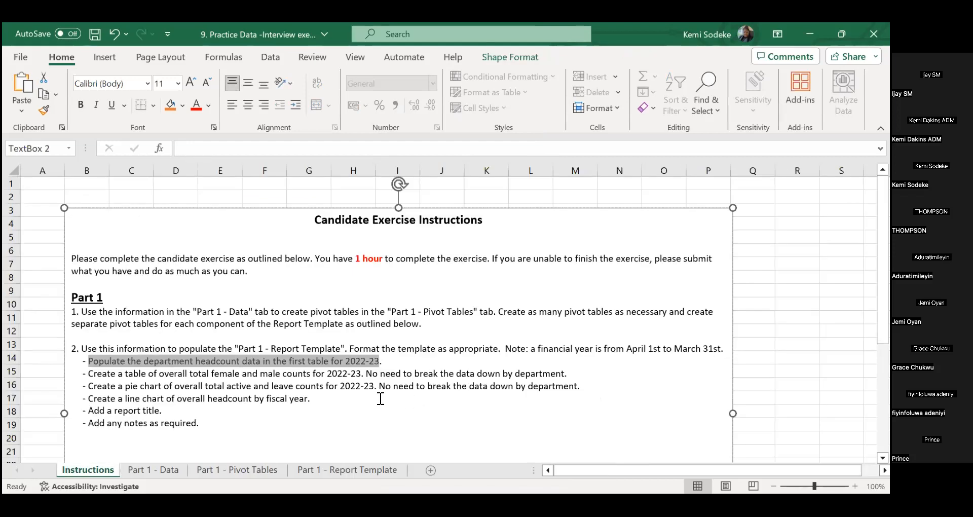
pyautogui.click(380, 399)
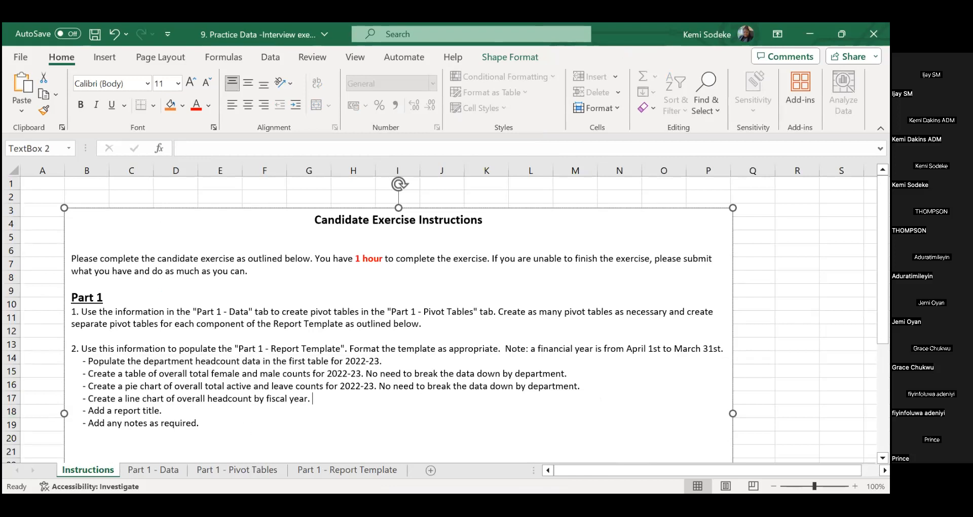
# Step: Delete the original pie chart from the Part 1 - Pivot Tables sheet
pyautogui.click(237, 470)
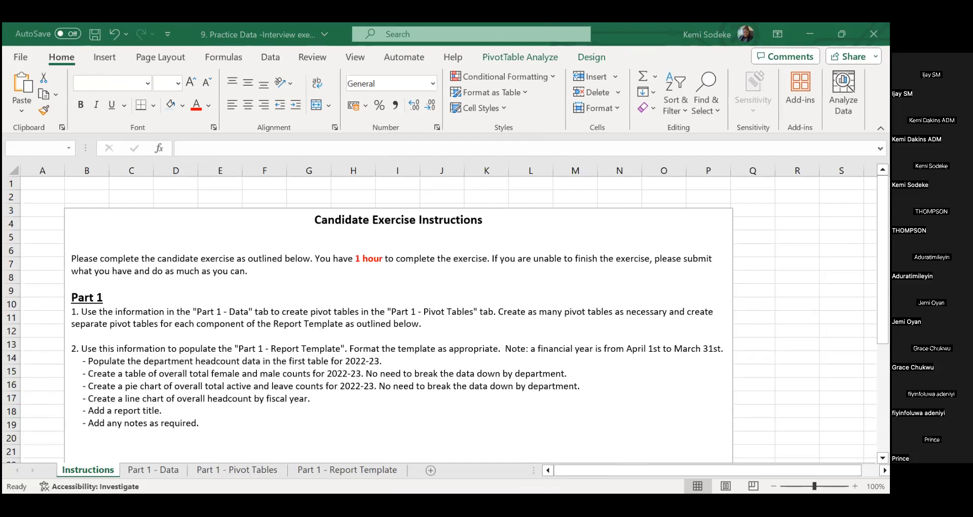
pyautogui.click(237, 470)
pyautogui.scroll(-3, 572, 330)
pyautogui.scroll(1, 430, 355)
pyautogui.scroll(1, 430, 354)
pyautogui.scroll(-2, 532, 332)
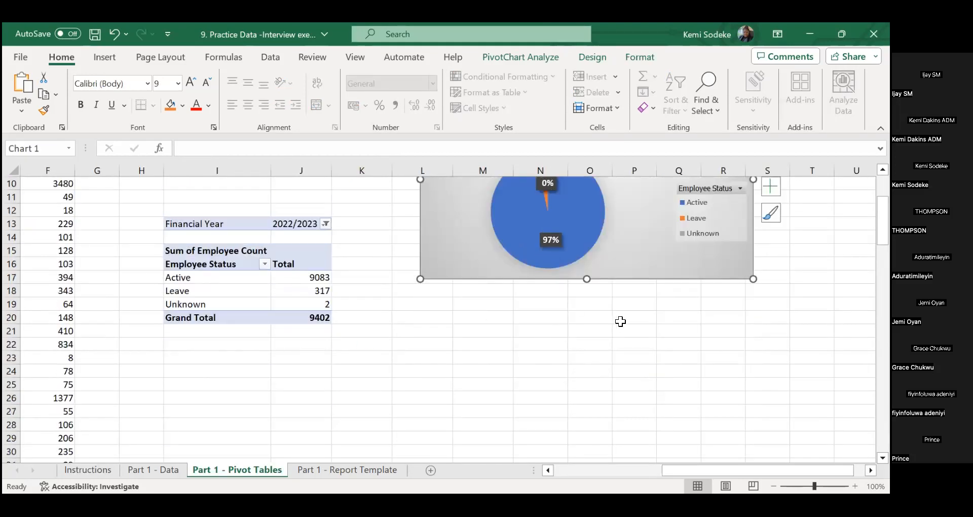
pyautogui.press('Delete')
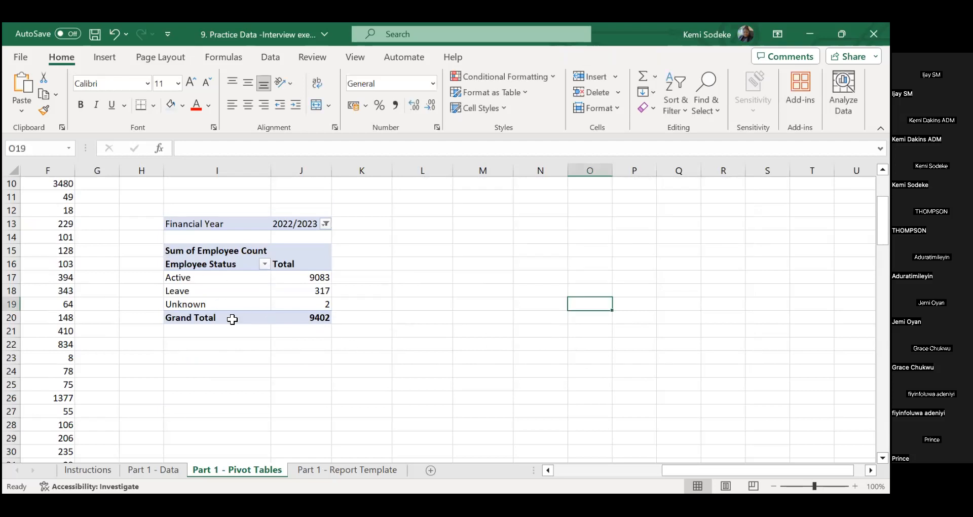
# Step: Copy the employee status pivot table from I13:J20 to M3 and widen columns M and N to fit it
pyautogui.click(186, 227)
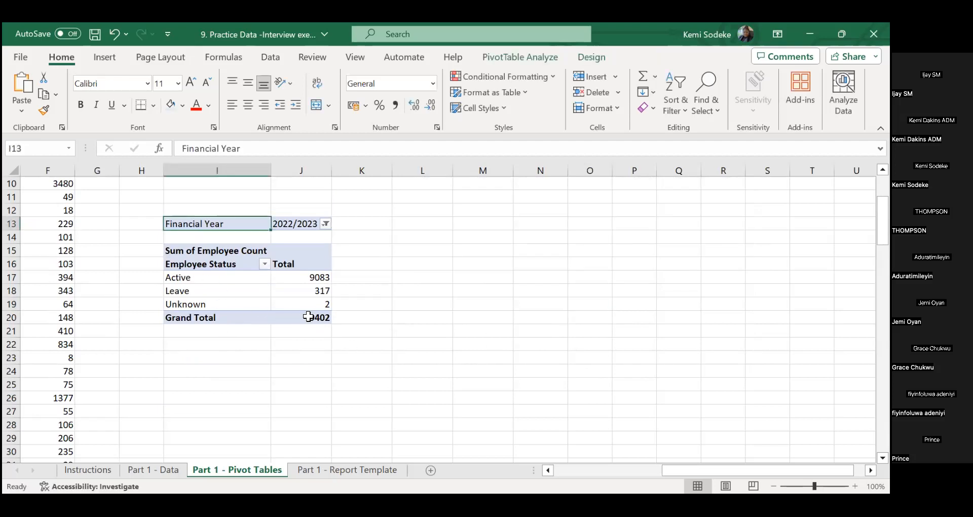
pyautogui.moveTo(308, 316); pyautogui.dragTo(232, 221)
pyautogui.hotkey('ctrl', 'c')
pyautogui.scroll(3, 541, 345)
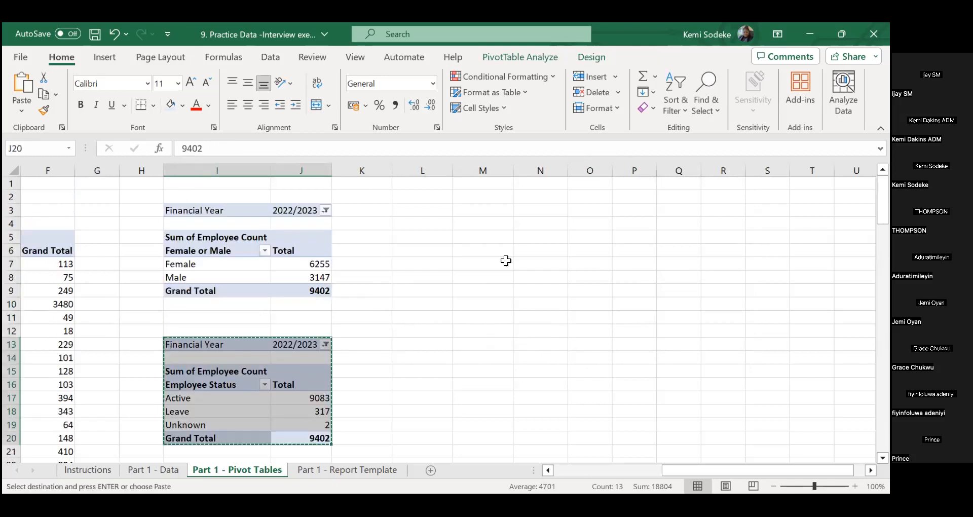
pyautogui.click(475, 208)
pyautogui.hotkey('ctrl', 'v')
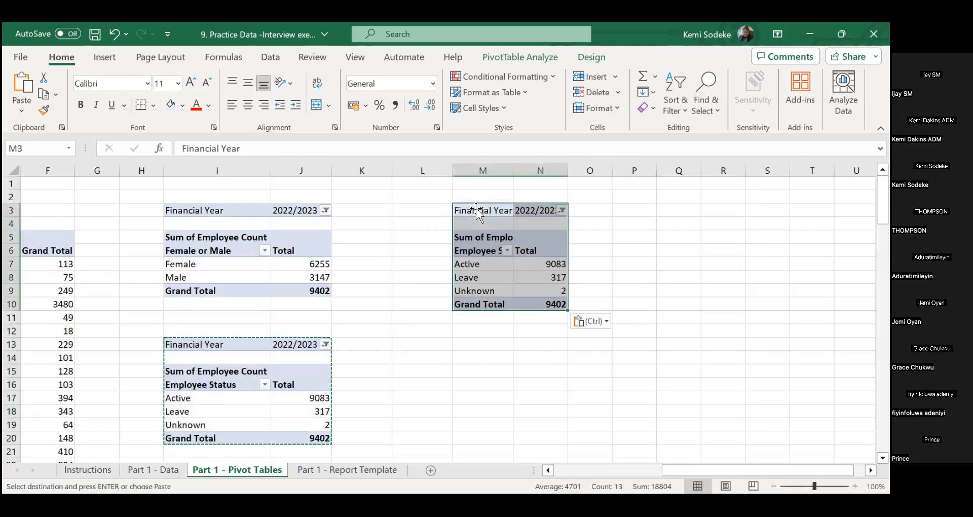
pyautogui.moveTo(567, 165); pyautogui.dragTo(608, 165)
pyautogui.moveTo(512, 171); pyautogui.dragTo(560, 171)
# Step: Set the Financial Year filter of the copied pivot table at M3 to include all years
pyautogui.moveTo(521, 264); pyautogui.dragTo(522, 290)
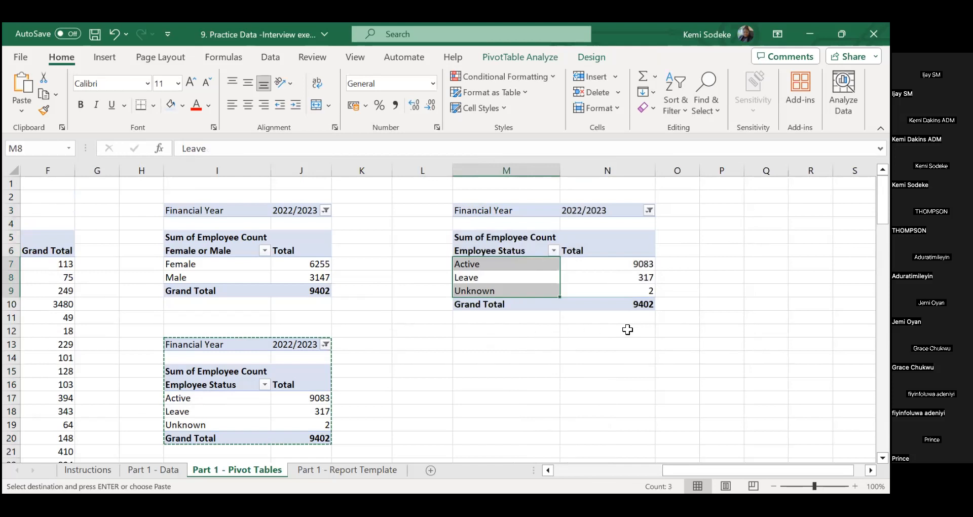
pyautogui.click(527, 57)
pyautogui.press('Escape')
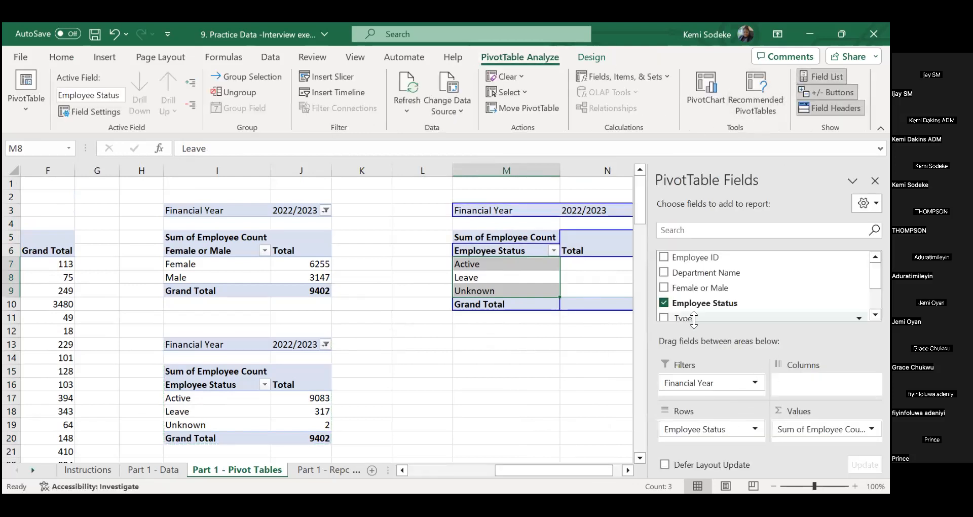
pyautogui.scroll(-2, 763, 286)
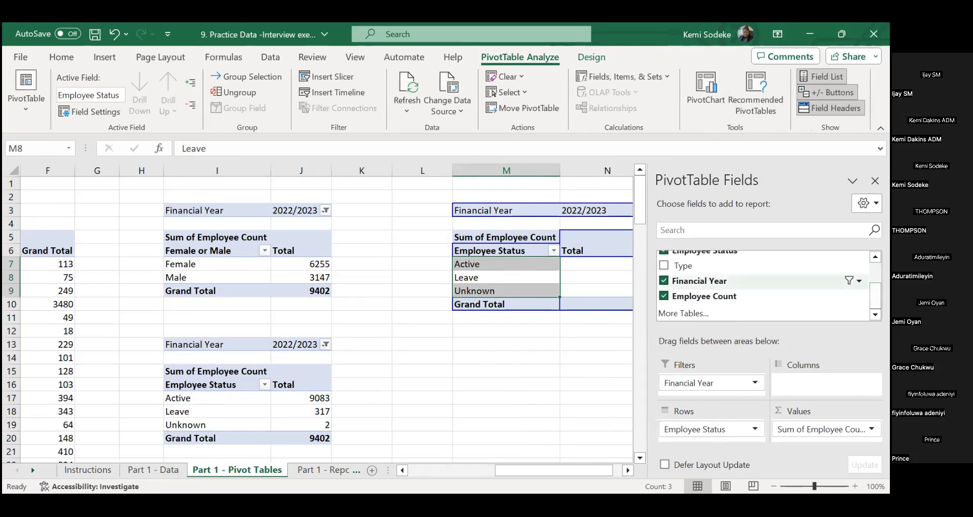
pyautogui.click(859, 280)
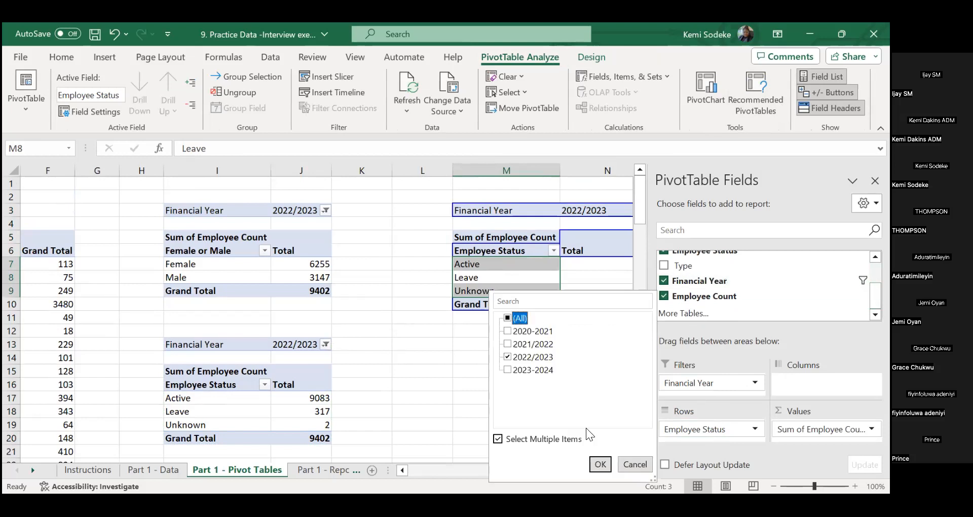
pyautogui.click(598, 464)
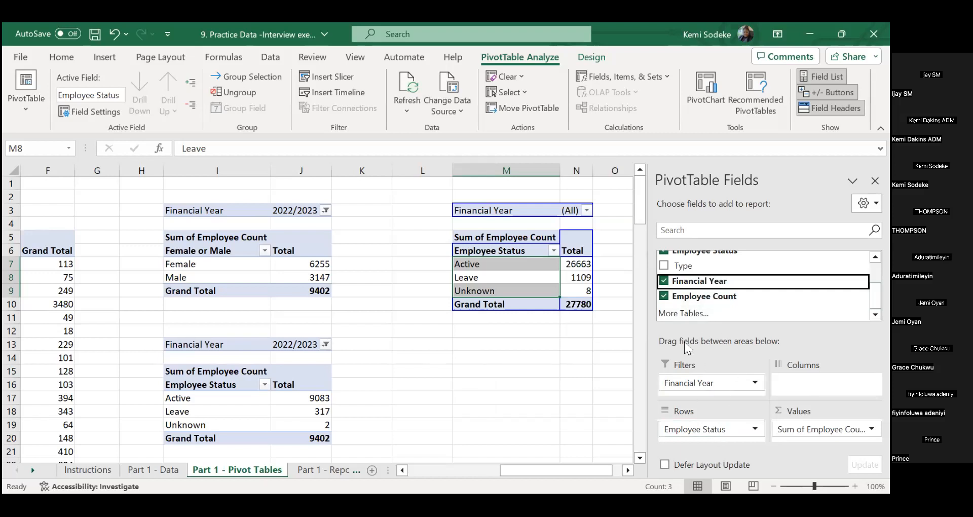
# Step: Move Financial Year from the filters to the rows of the M3 pivot table and remove Employee Status from it
pyautogui.moveTo(659, 283); pyautogui.dragTo(724, 435)
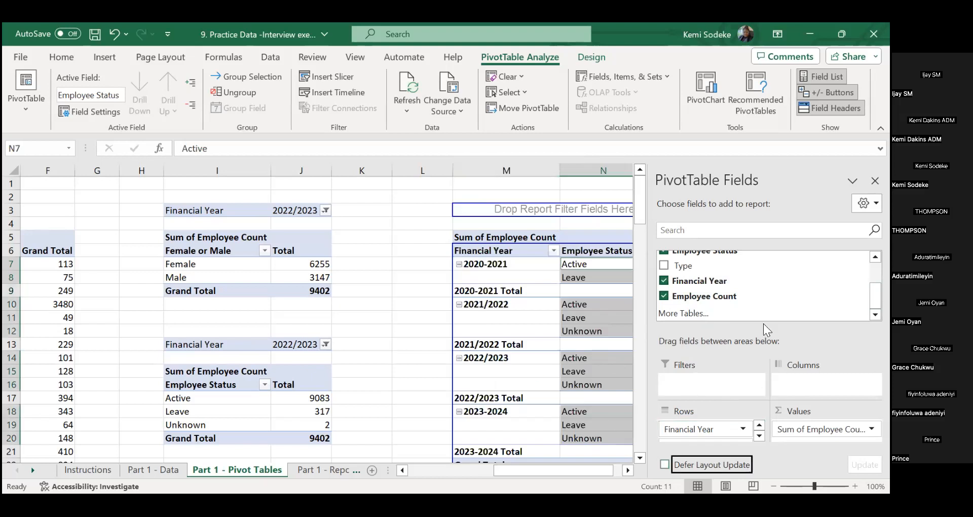
pyautogui.scroll(1, 760, 284)
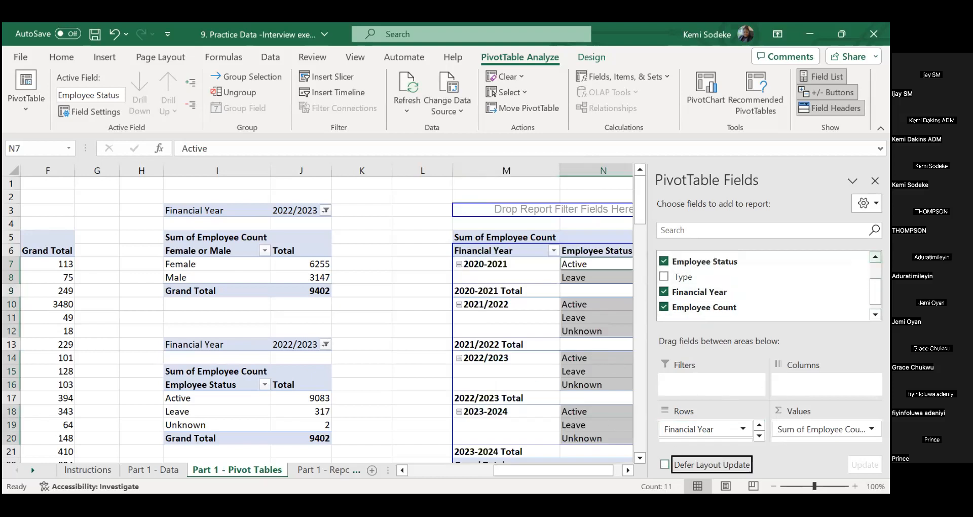
pyautogui.click(664, 261)
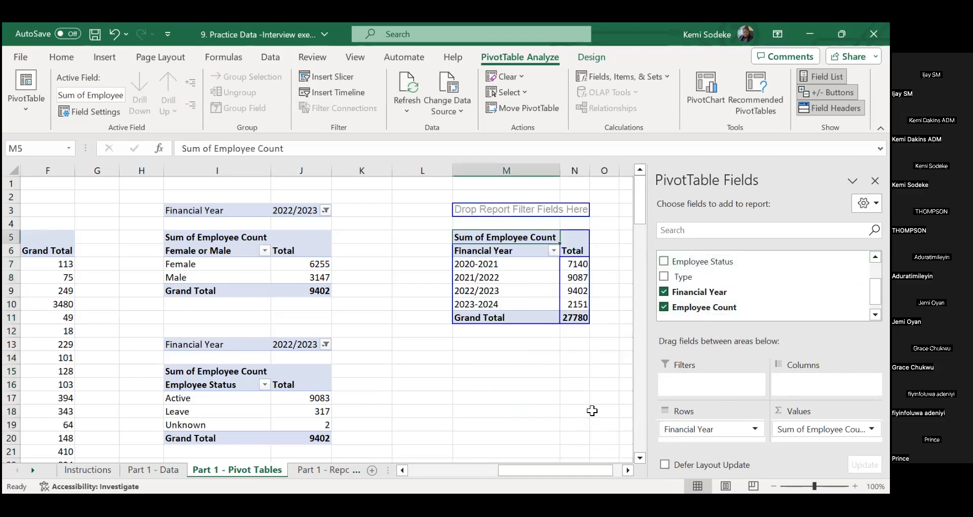
pyautogui.click(576, 384)
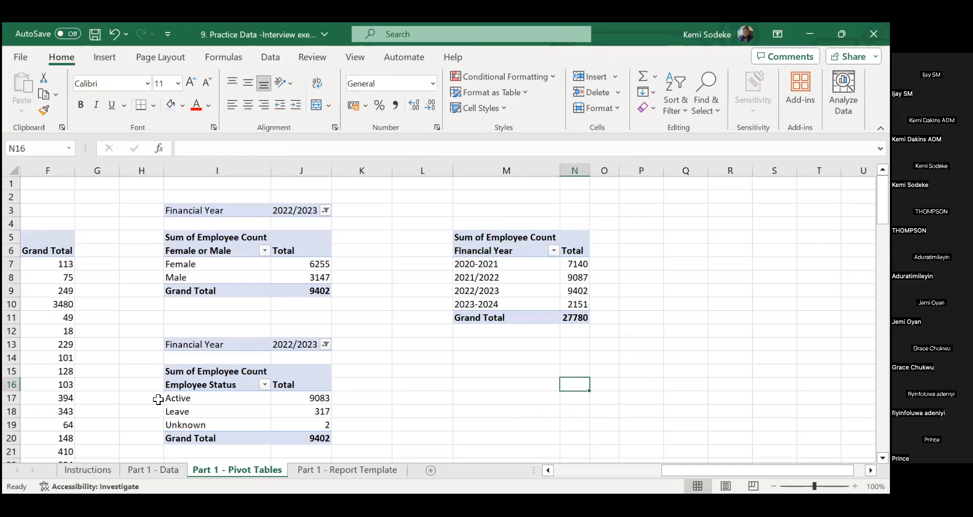
# Step: Insert a line PivotChart based on the Financial Year pivot table in columns M and N
pyautogui.click(88, 470)
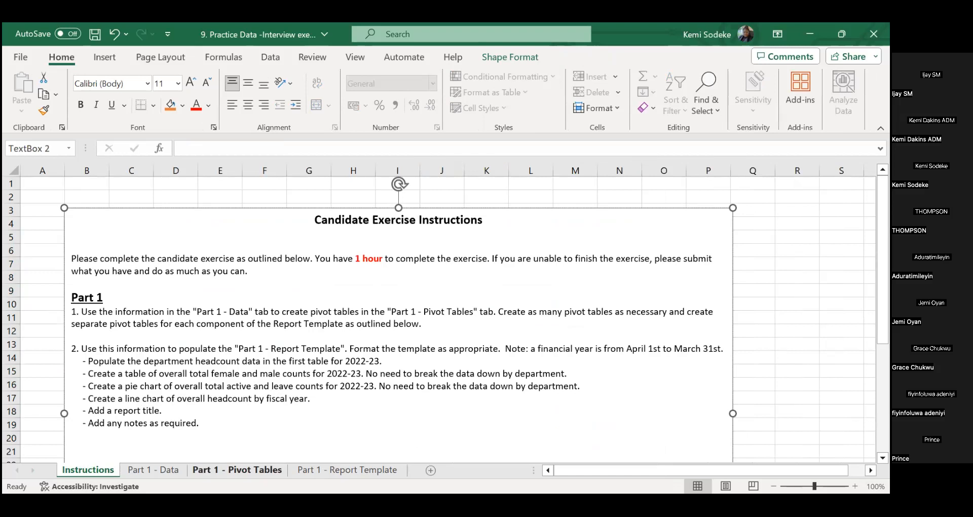
pyautogui.click(236, 470)
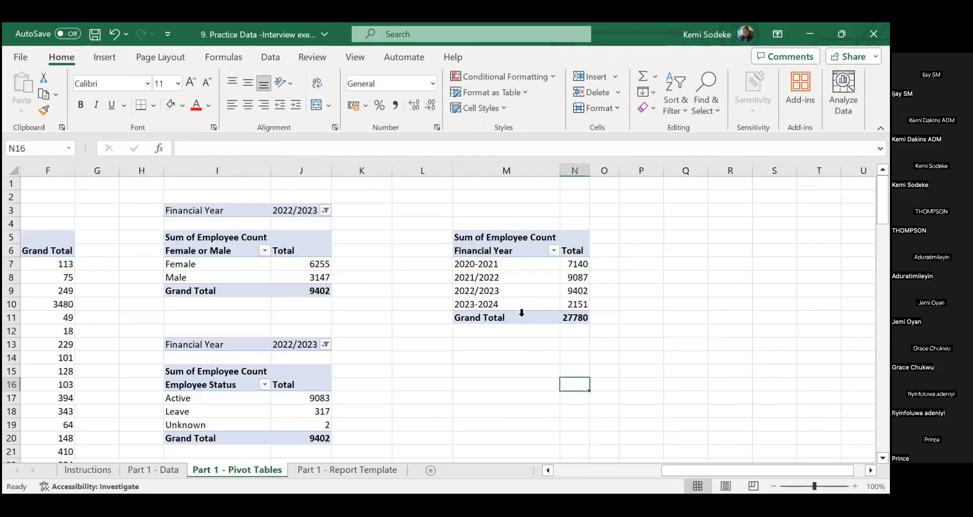
pyautogui.click(527, 278)
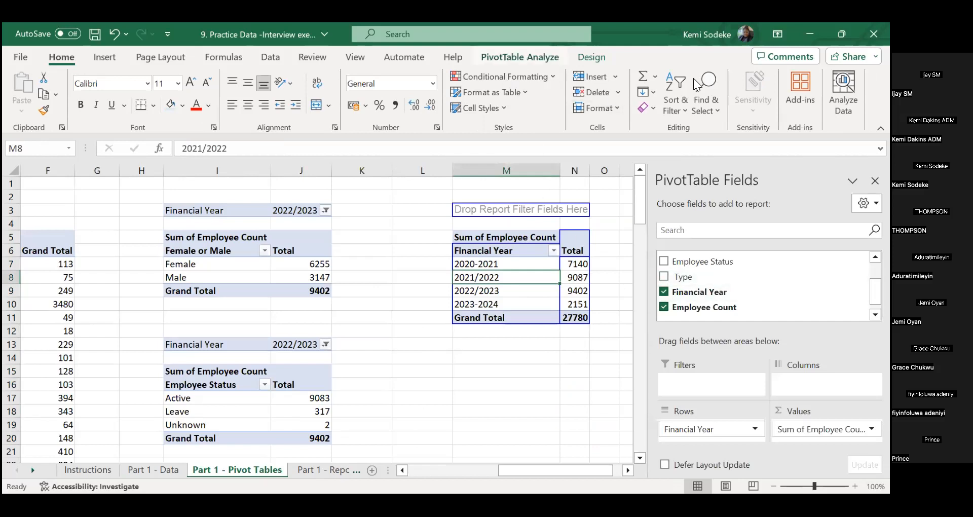
pyautogui.click(532, 58)
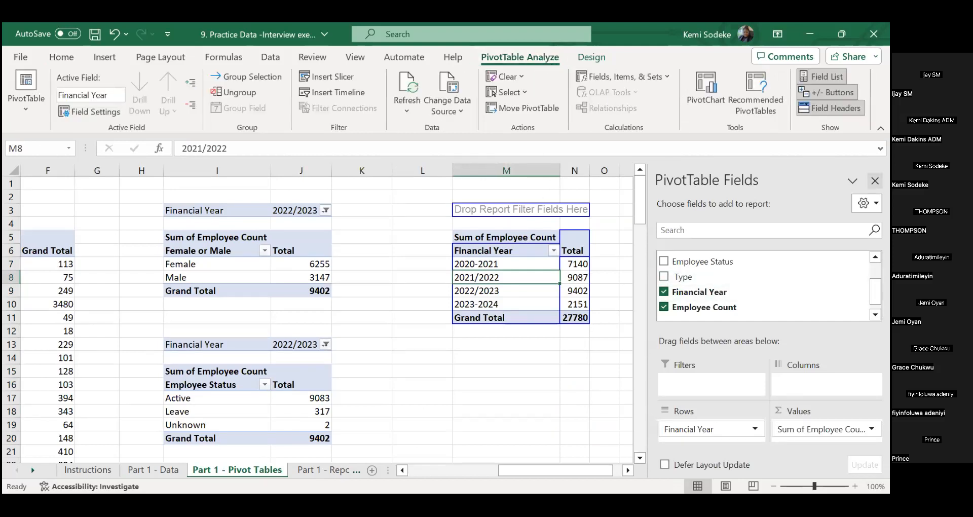
pyautogui.click(874, 181)
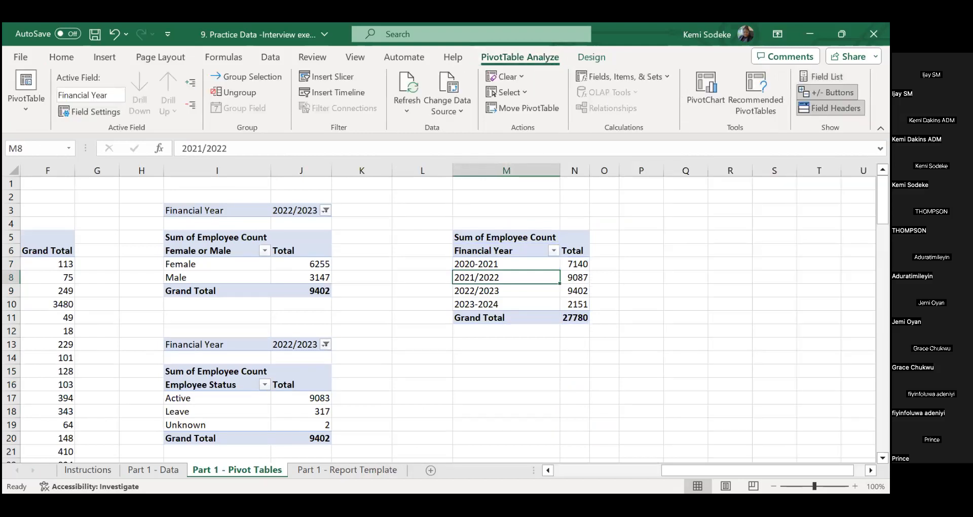
pyautogui.click(704, 85)
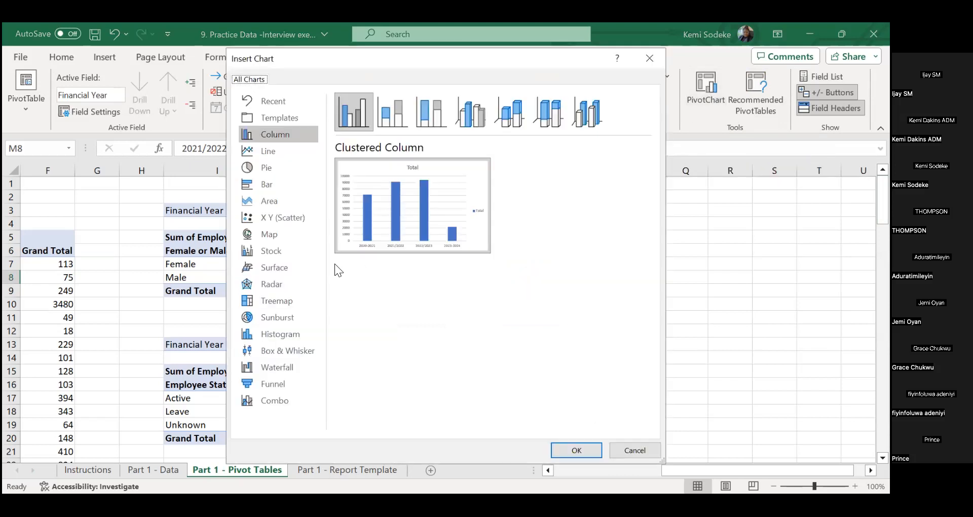
pyautogui.click(280, 152)
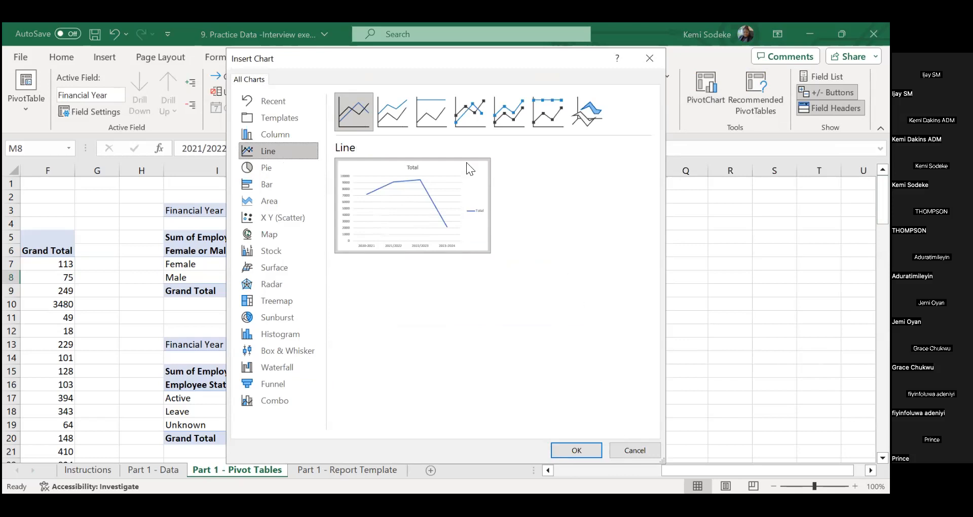
pyautogui.click(577, 449)
# Step: Move the line chart beside its pivot table so that it starts in column P near row 2
pyautogui.moveTo(669, 232); pyautogui.dragTo(792, 205)
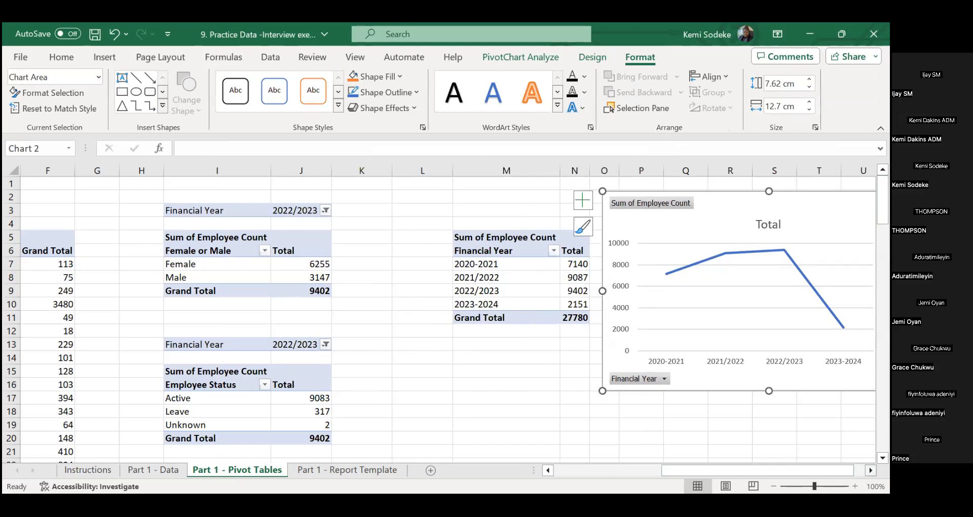
pyautogui.click(871, 470)
pyautogui.click(870, 470)
pyautogui.click(871, 470)
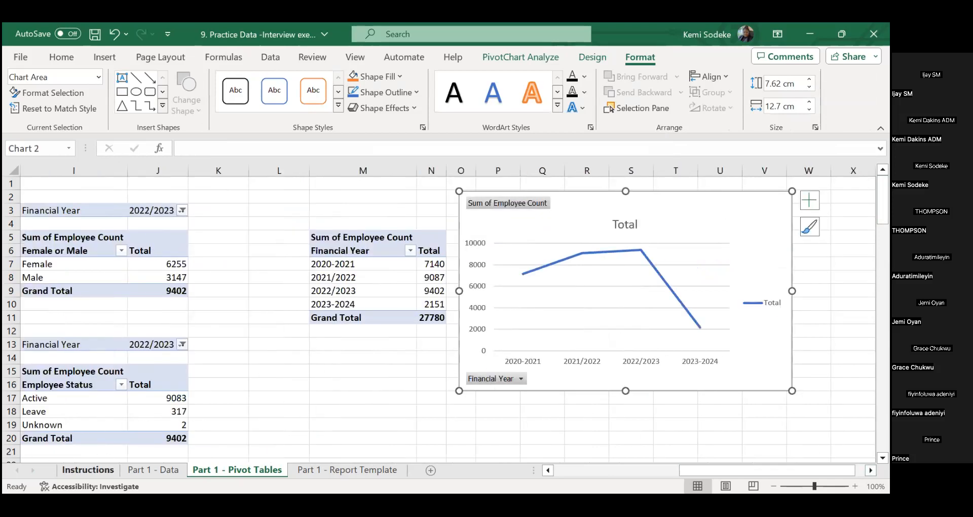
pyautogui.click(88, 470)
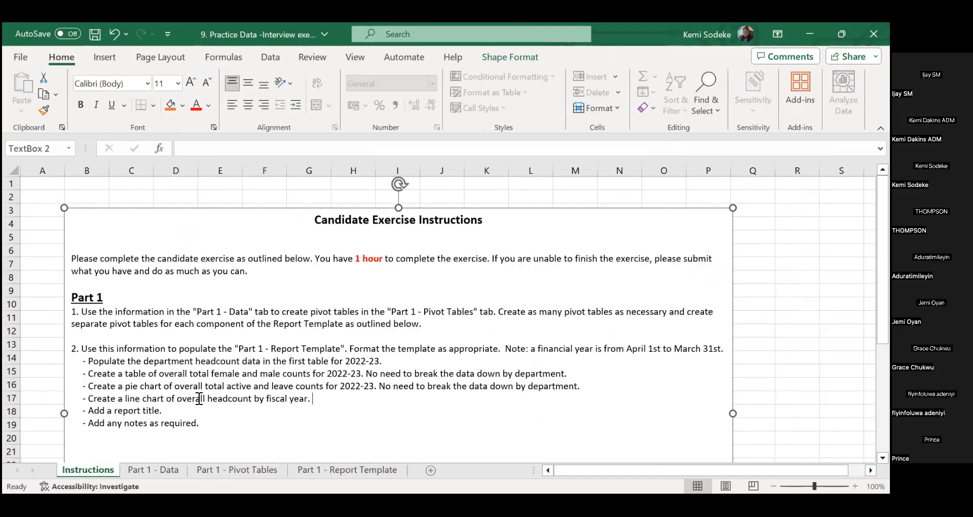
pyautogui.click(317, 399)
pyautogui.click(152, 470)
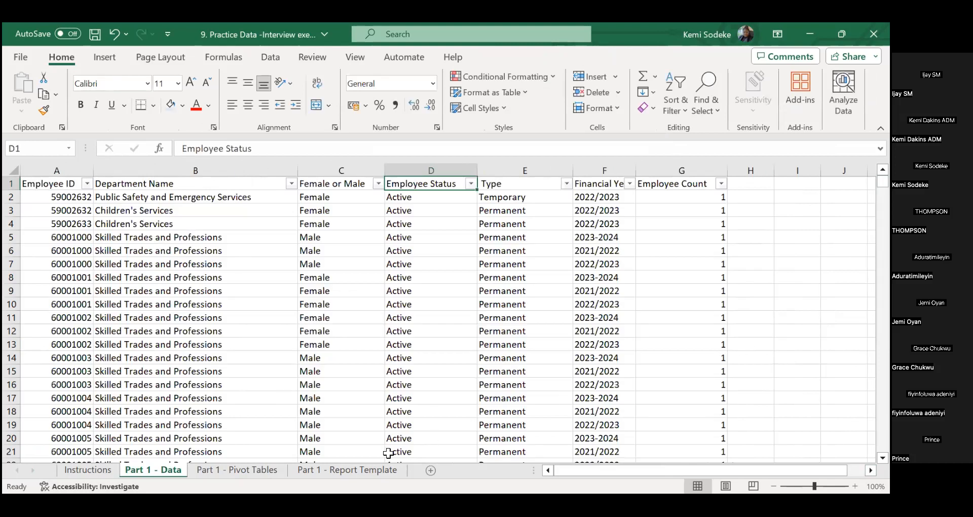
pyautogui.click(236, 470)
pyautogui.moveTo(614, 208); pyautogui.dragTo(646, 211)
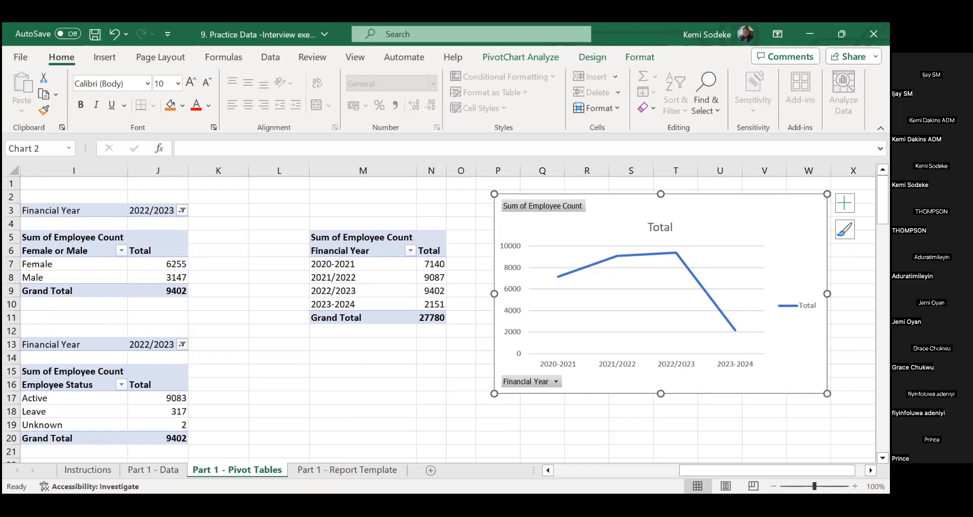
# Step: Retitle the line chart as "Headcount by Financial Year"
pyautogui.click(661, 232)
pyautogui.doubleClick(661, 235)
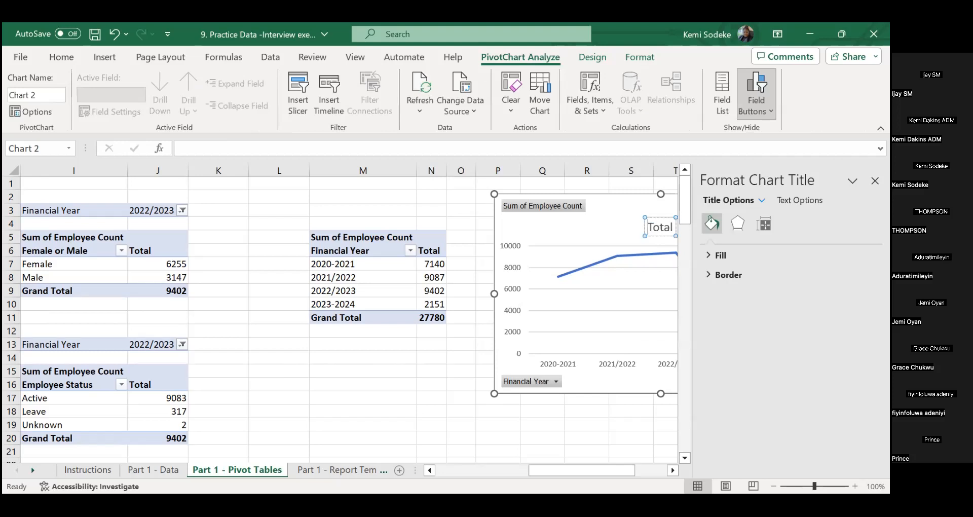
pyautogui.click(876, 180)
pyautogui.moveTo(648, 226); pyautogui.dragTo(679, 231)
pyautogui.write('Headco')
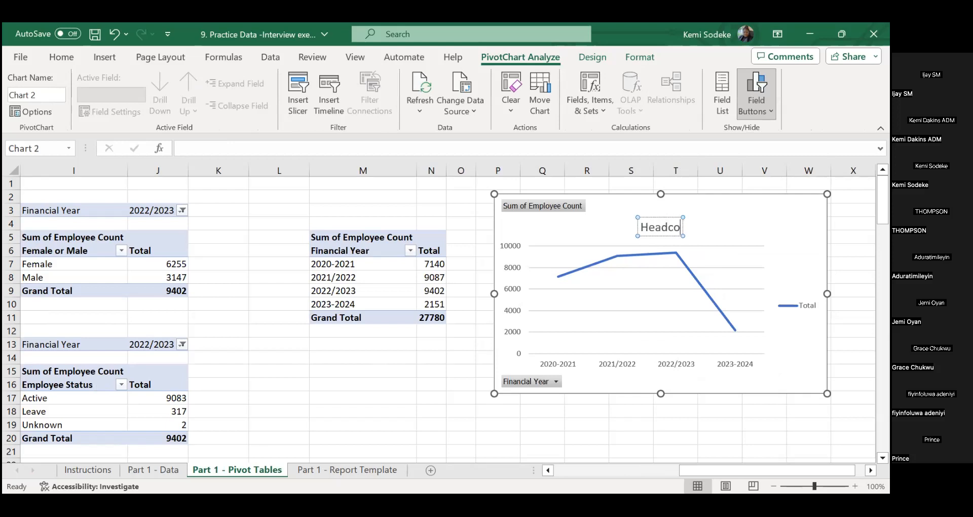
pyautogui.write('unt by')
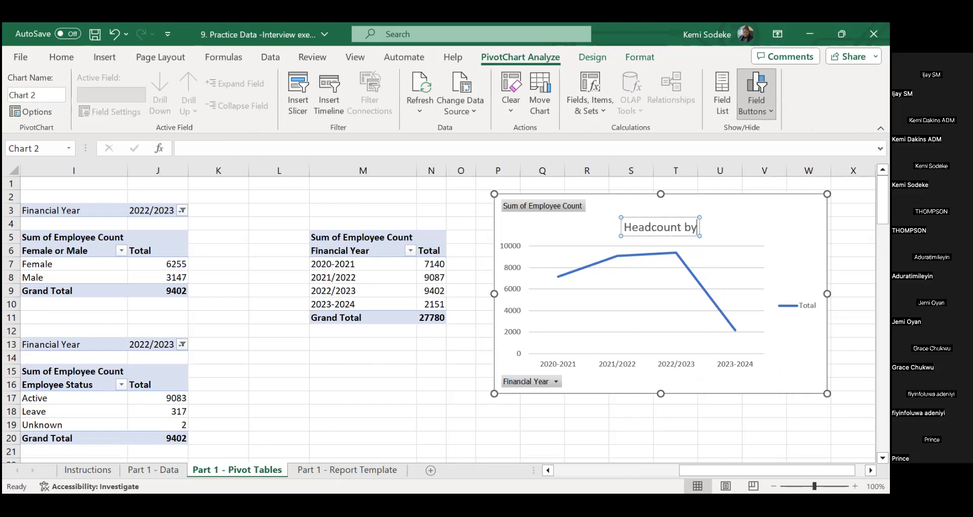
pyautogui.write(' Fi')
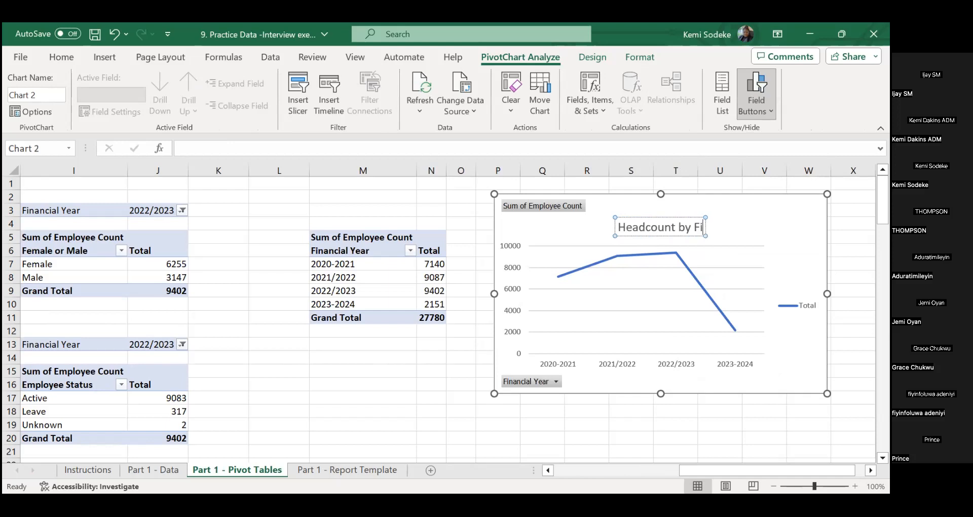
pyautogui.write('nancila')
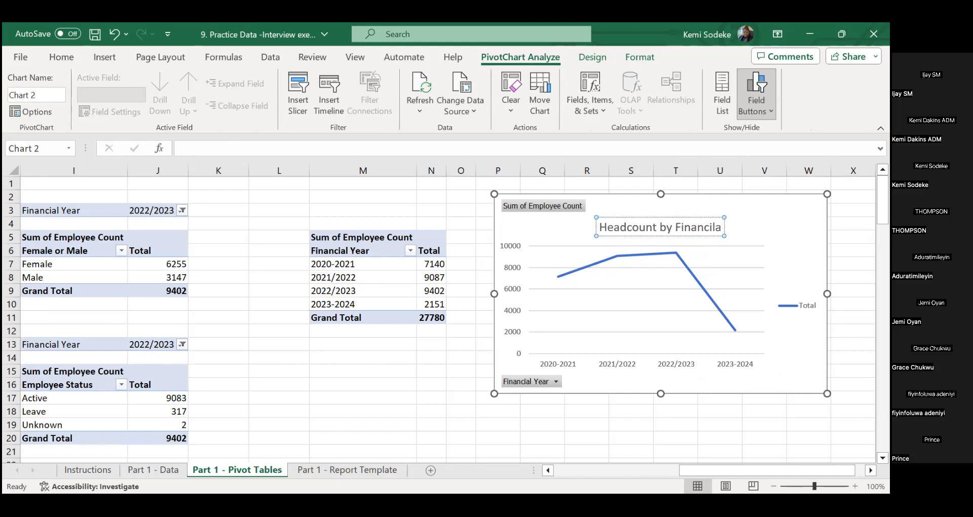
pyautogui.press('BackSpace')
pyautogui.press('BackSpace')
pyautogui.write('al Year')
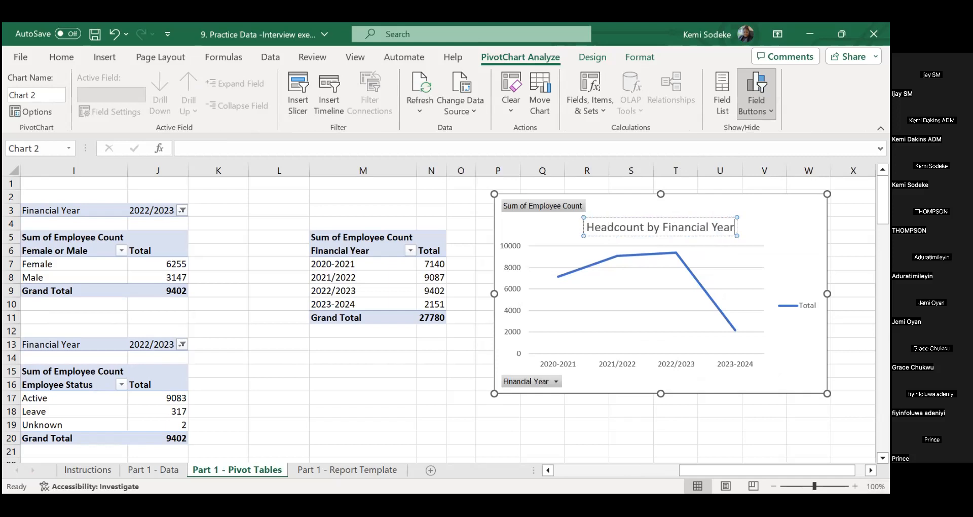
pyautogui.click(717, 430)
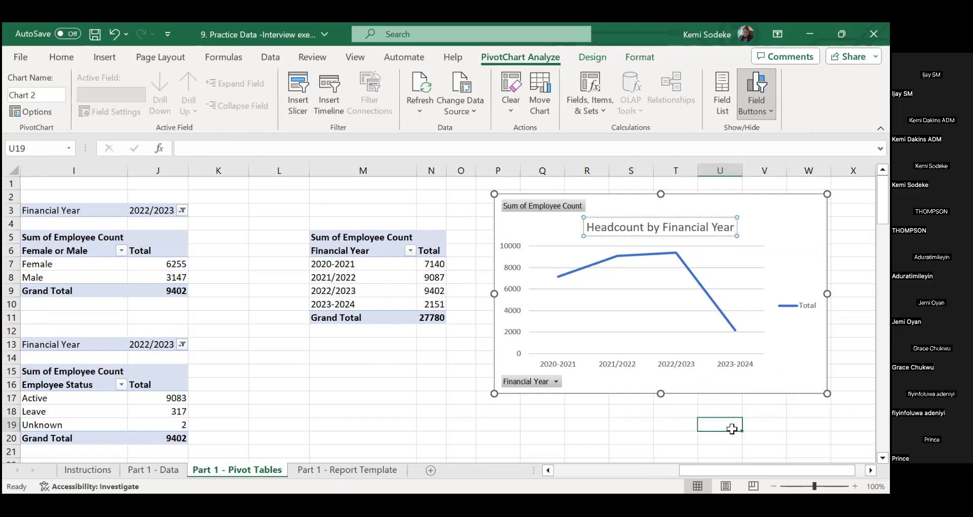
# Step: Apply the dark chart style with a glowing blue line to the headcount chart and shift the chart slightly further from the pivot table
pyautogui.click(758, 221)
pyautogui.click(845, 229)
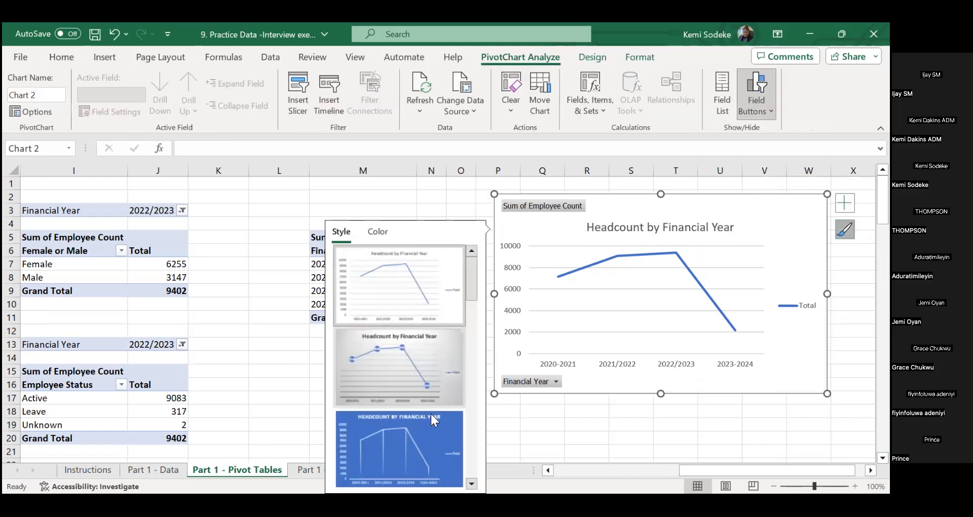
pyautogui.moveTo(472, 286); pyautogui.dragTo(465, 411)
pyautogui.click(416, 321)
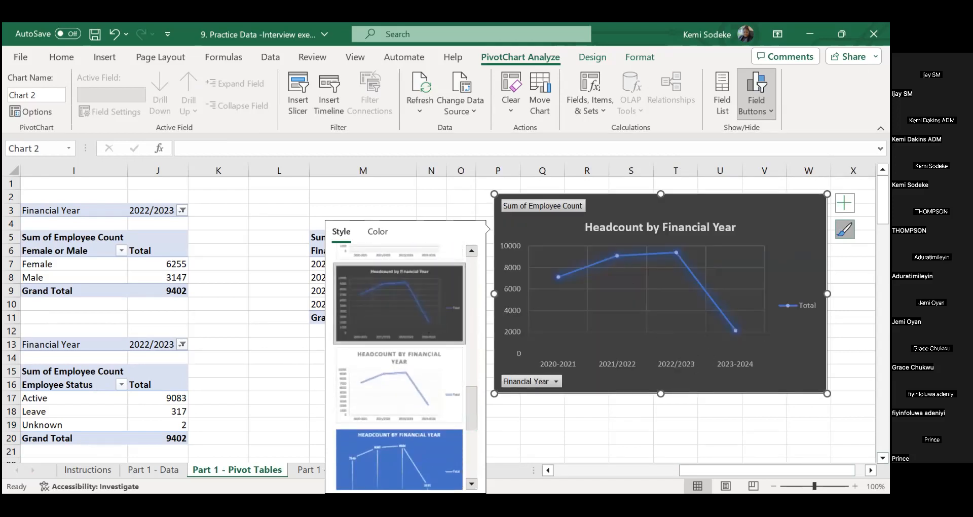
pyautogui.click(718, 435)
pyautogui.moveTo(669, 205); pyautogui.dragTo(682, 204)
pyautogui.click(496, 423)
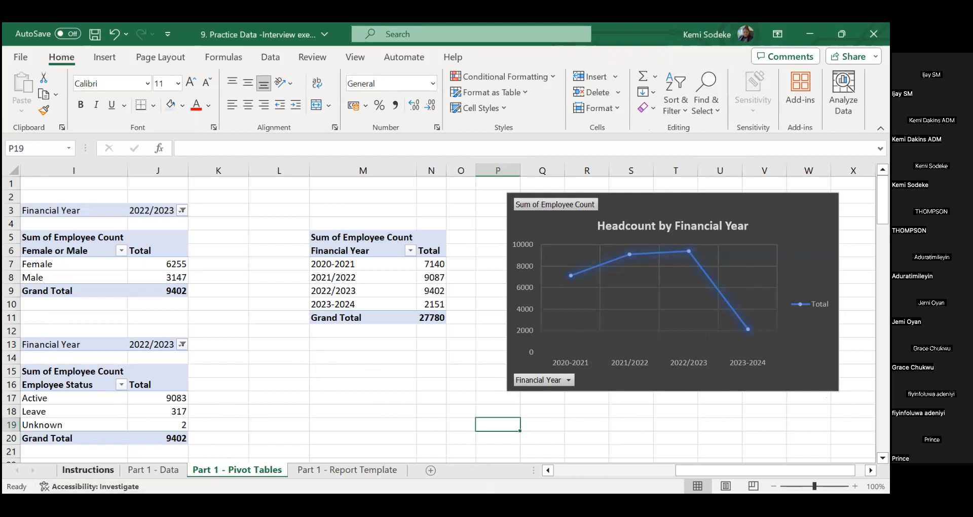
# Step: Review the title, department table and workforce sections of the Part 1 - Report Template sheet against the Part 1 requirements on the Instructions sheet
pyautogui.click(88, 470)
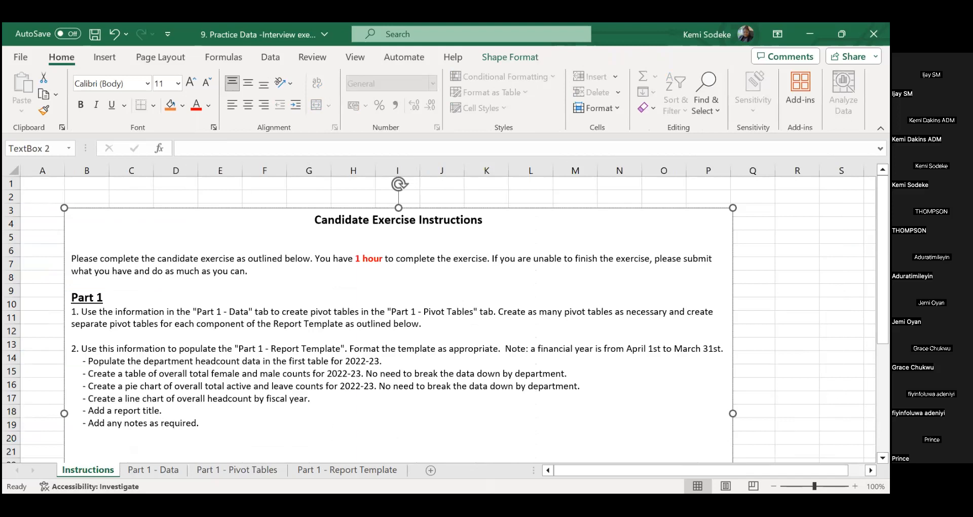
pyautogui.click(347, 470)
pyautogui.scroll(5, 466, 325)
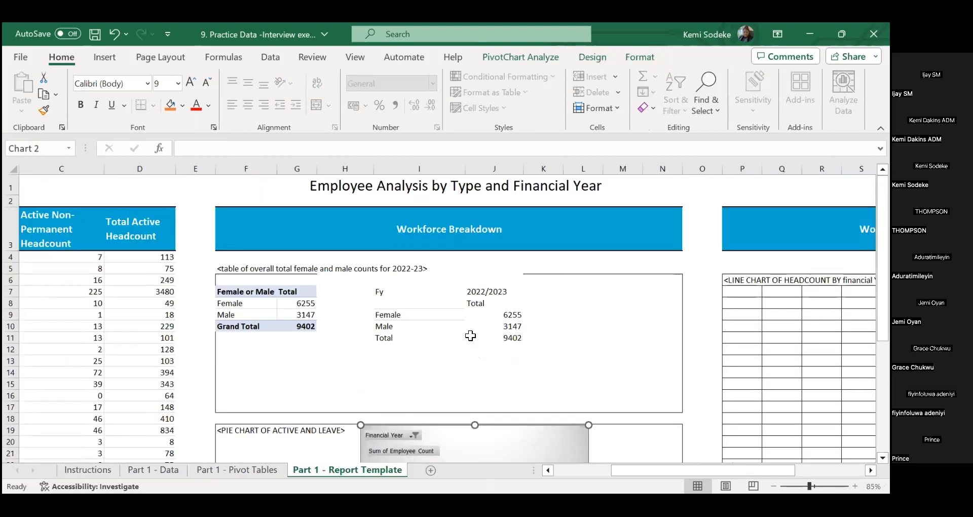
pyautogui.click(354, 185)
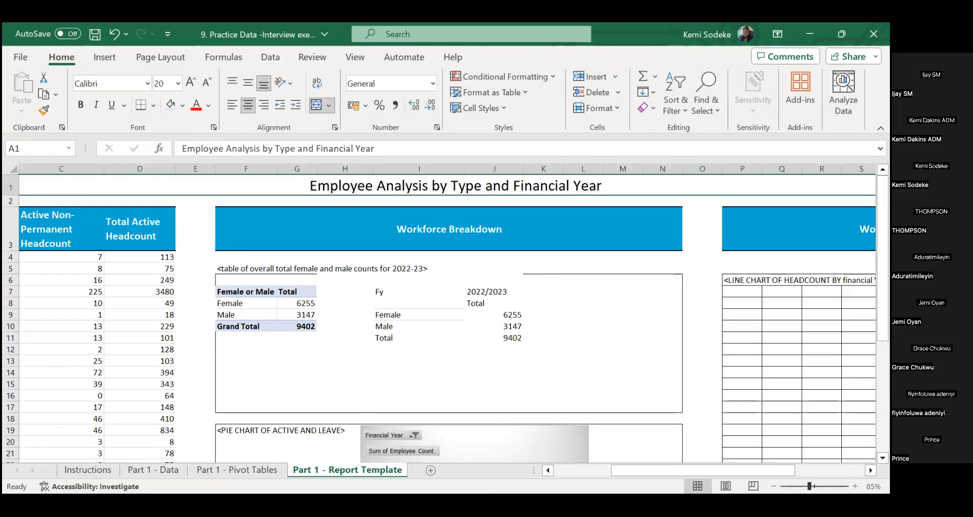
pyautogui.click(90, 470)
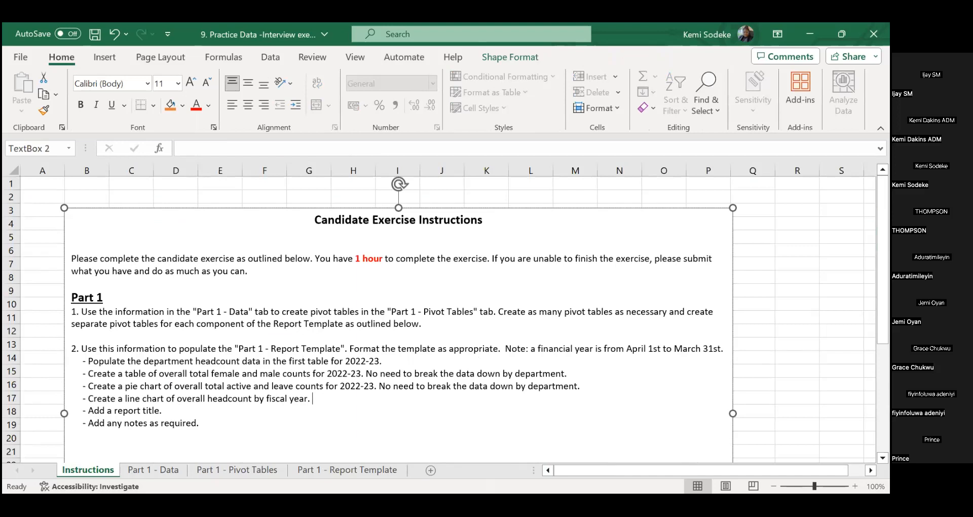
pyautogui.click(797, 331)
pyautogui.click(370, 470)
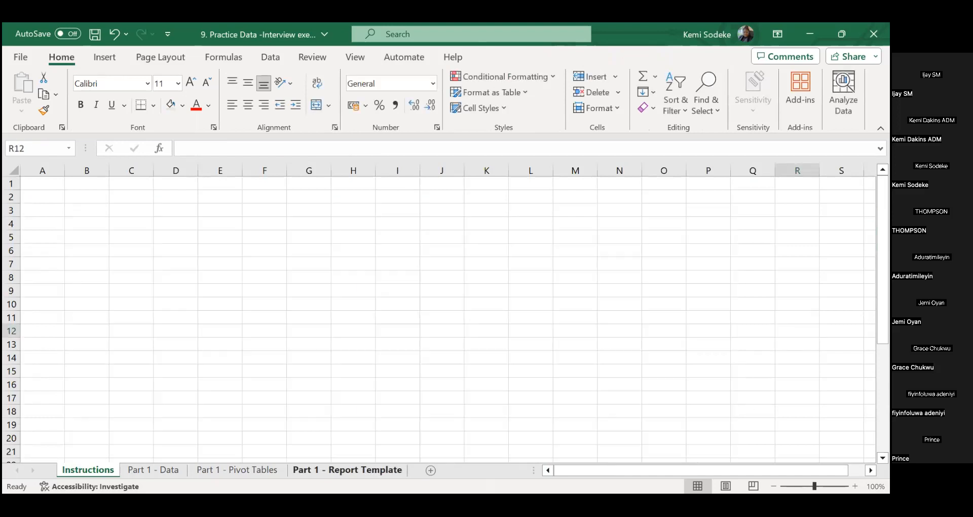
pyautogui.scroll(-2, 682, 386)
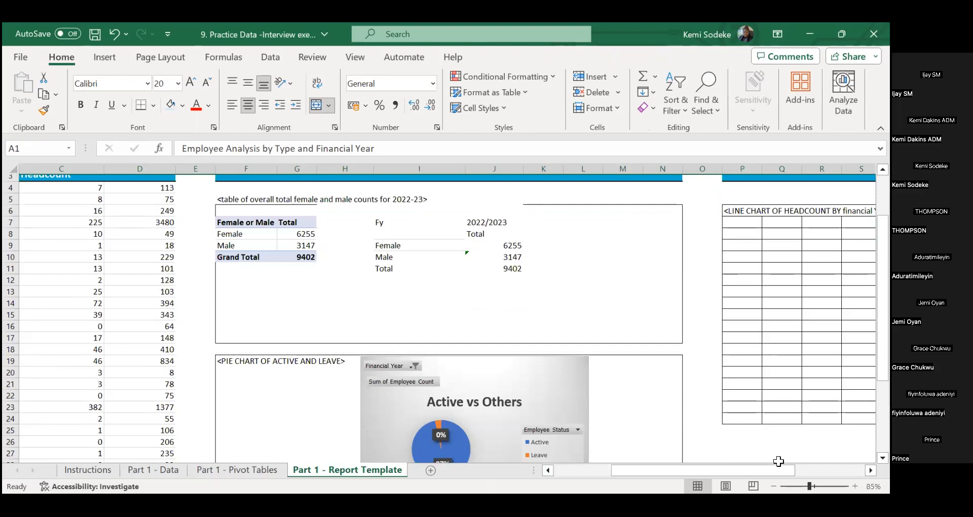
pyautogui.moveTo(709, 470); pyautogui.dragTo(652, 470)
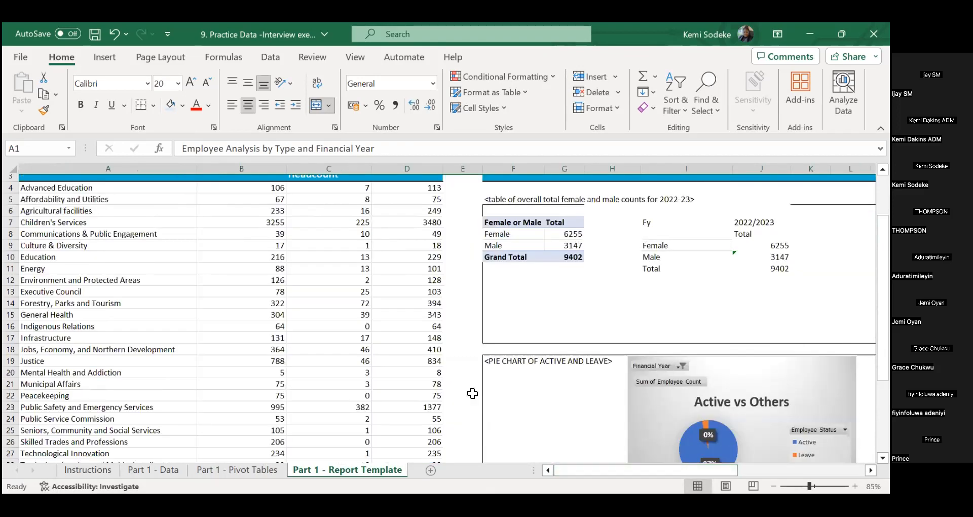
pyautogui.click(462, 351)
pyautogui.scroll(1, 462, 351)
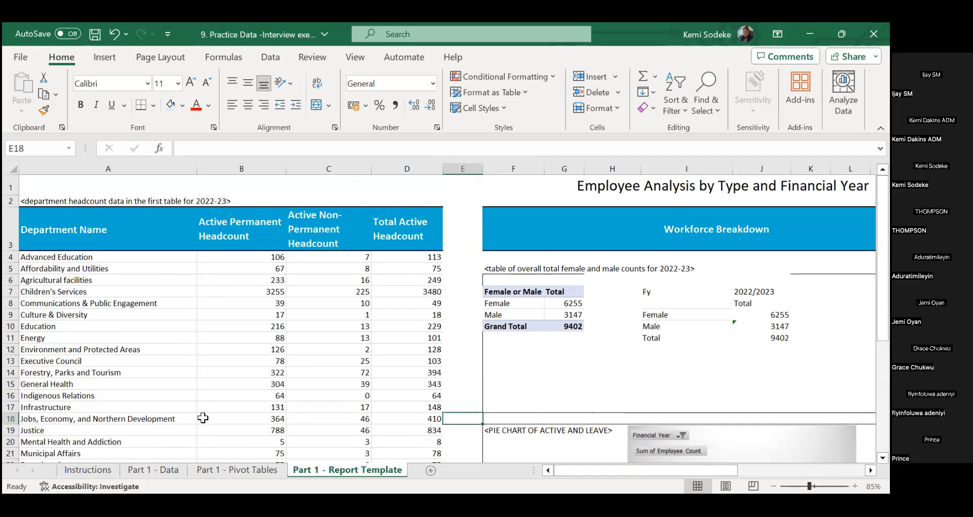
pyautogui.click(71, 471)
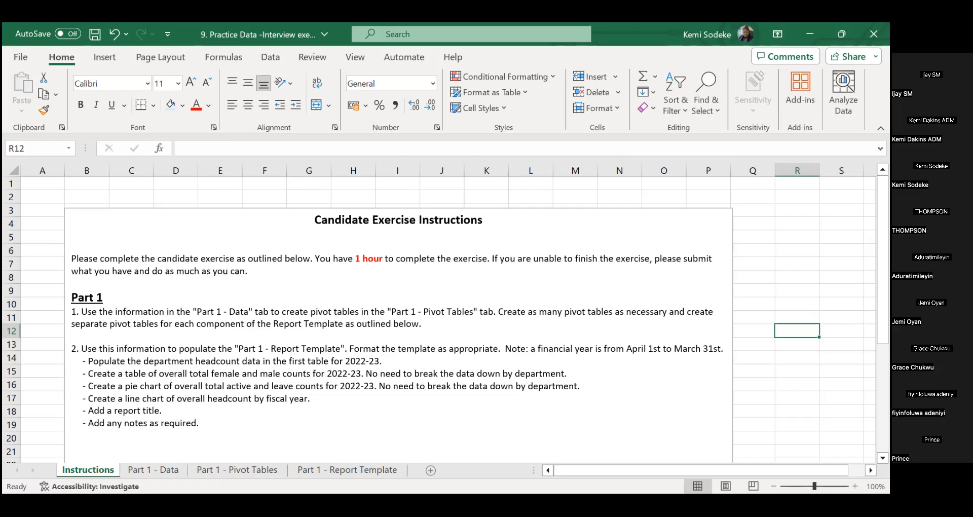
pyautogui.click(775, 383)
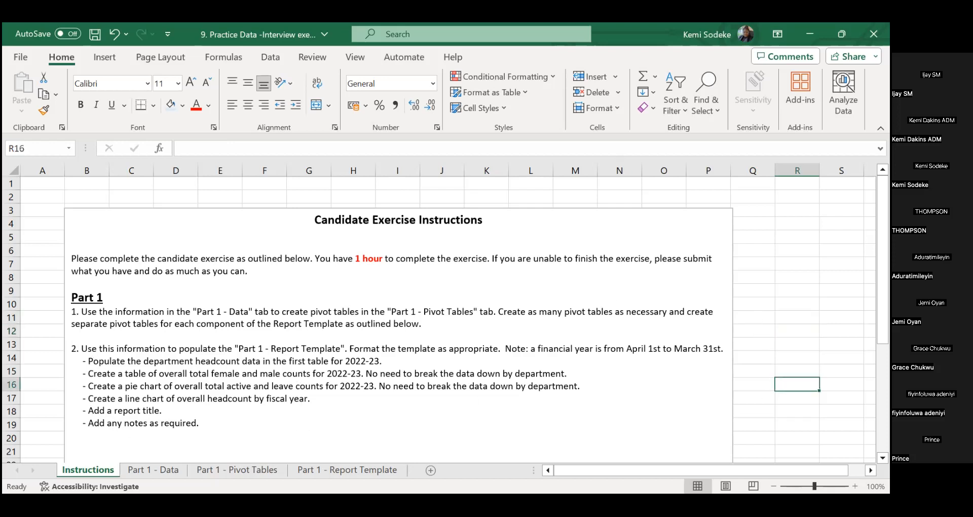
pyautogui.click(750, 371)
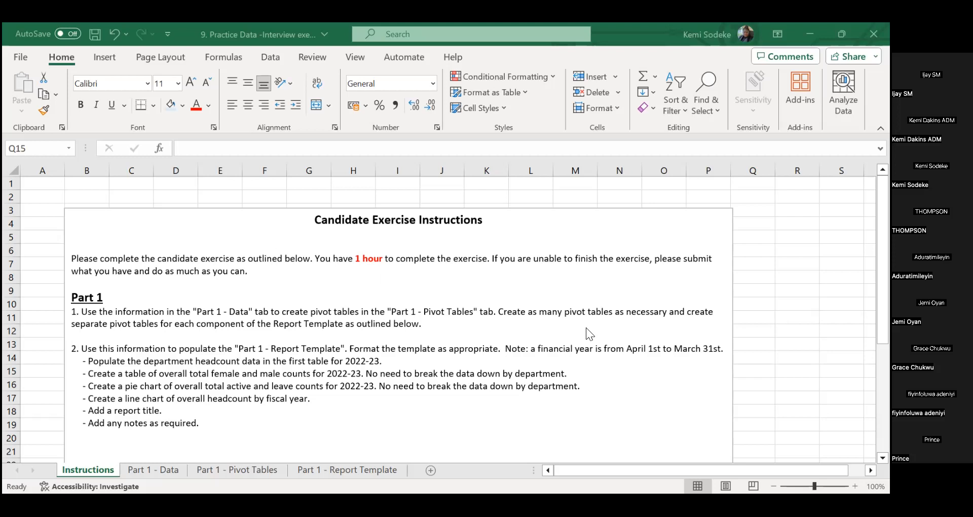
pyautogui.click(759, 342)
pyautogui.scroll(-1, 740, 350)
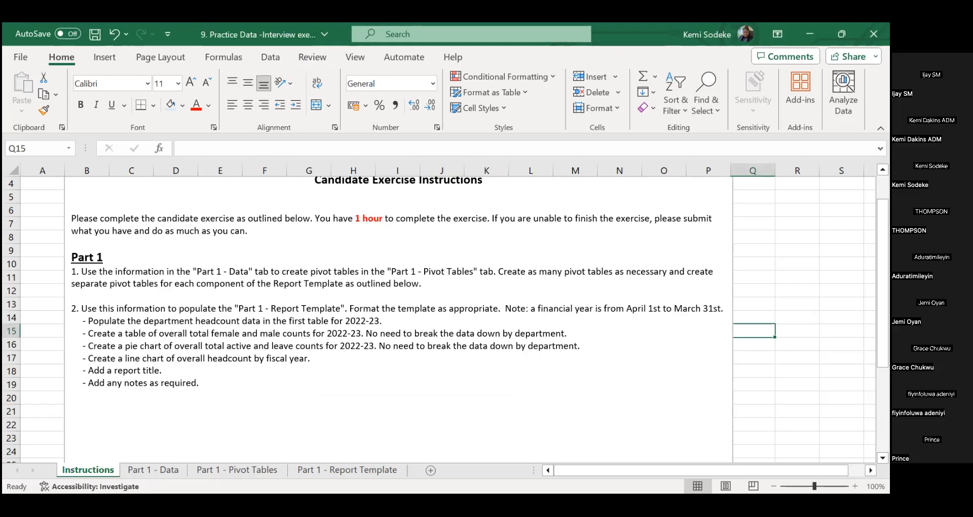
pyautogui.hotkey('alt', 'Tab')
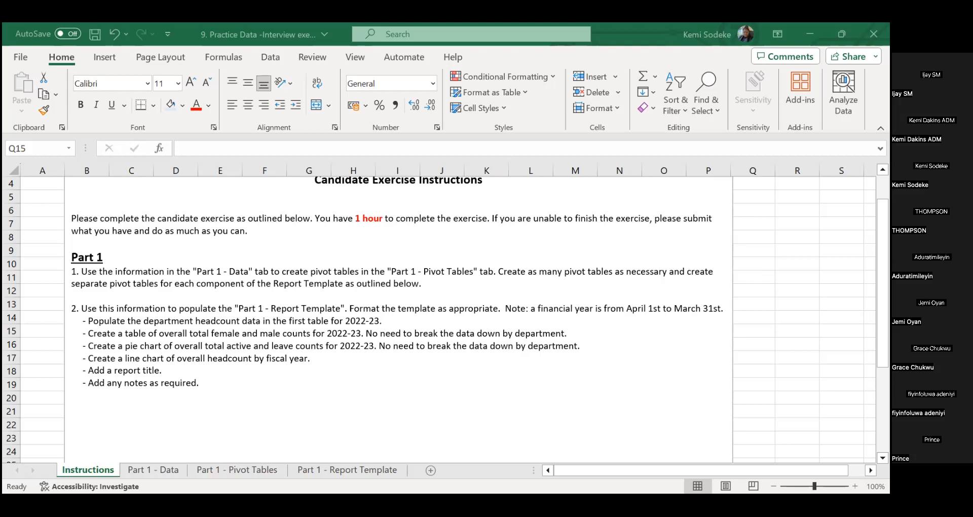
pyautogui.click(791, 325)
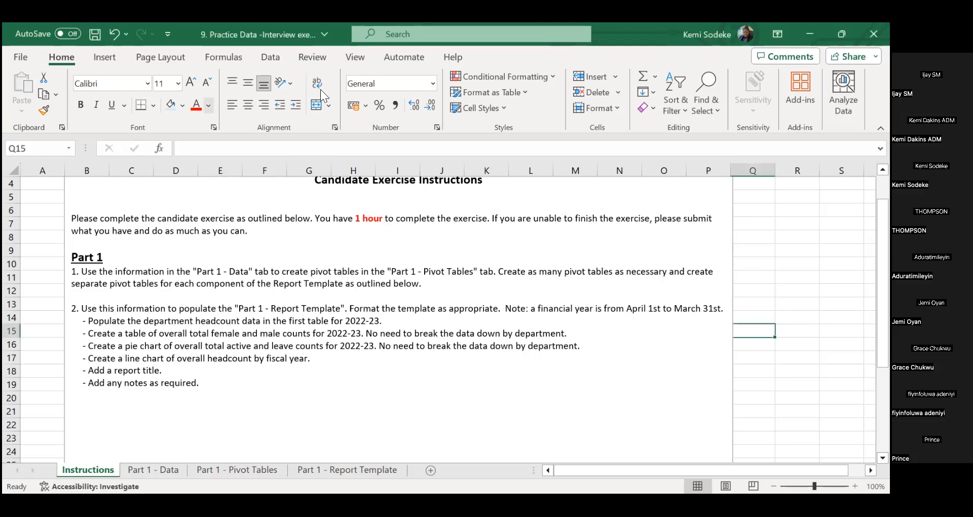
pyautogui.click(796, 304)
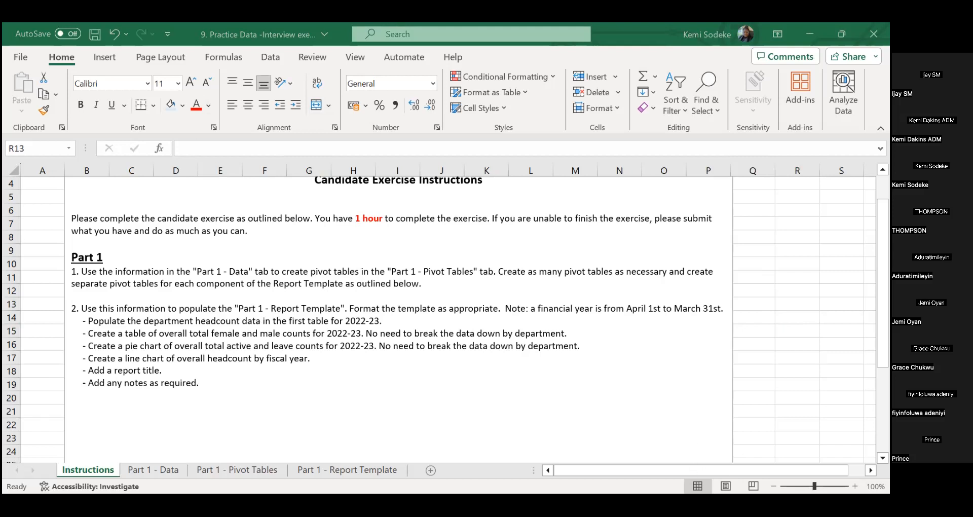
pyautogui.hotkey('alt', 'Tab')
# Step: Review the department table, female and male table, and active and leave pie chart on the Part 1 - Report Template sheet
pyautogui.click(237, 470)
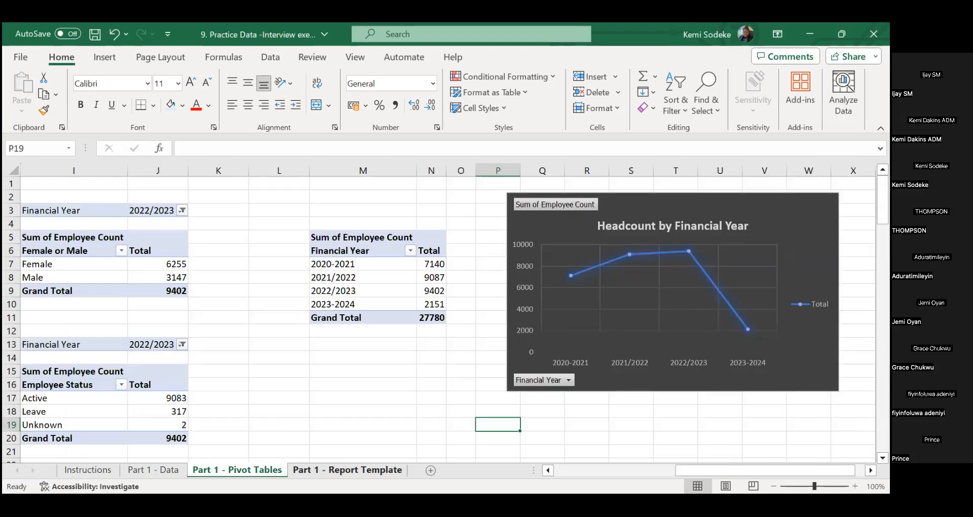
pyautogui.click(348, 470)
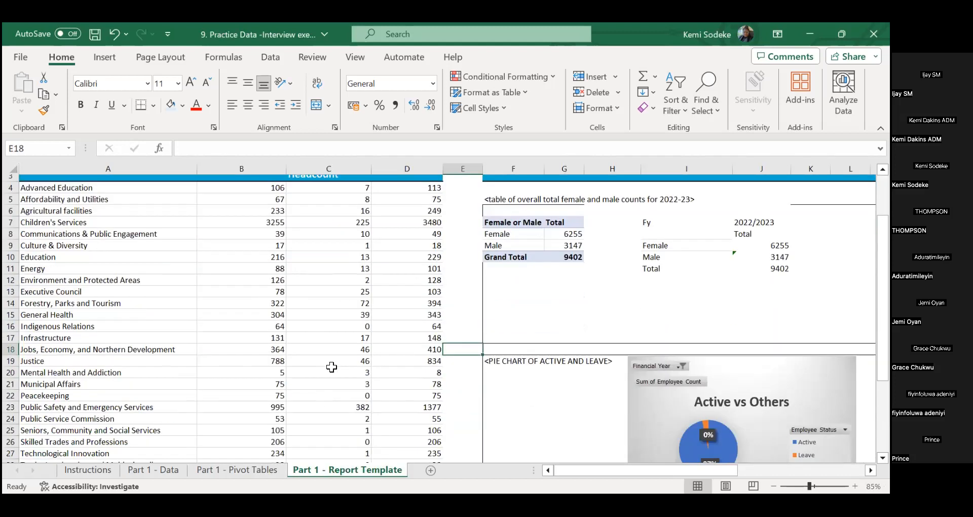
pyautogui.scroll(-2, 332, 360)
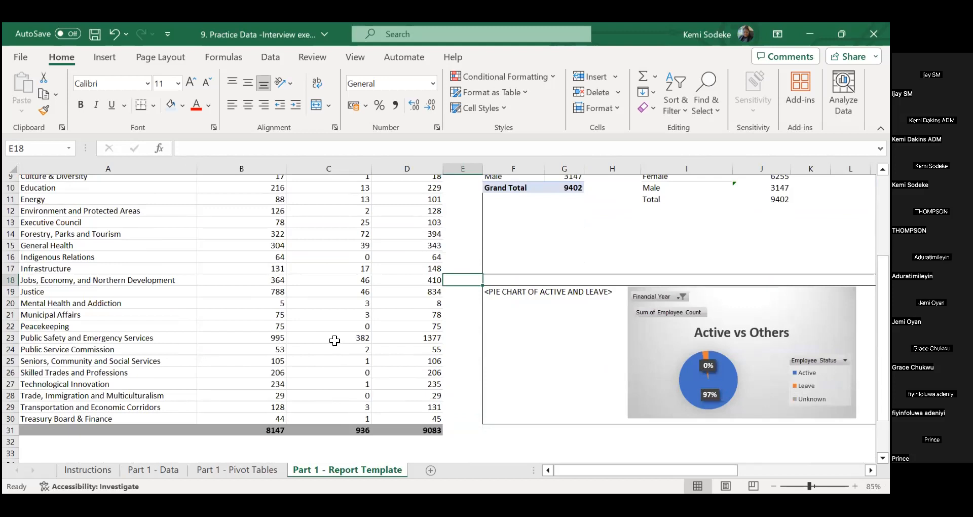
pyautogui.scroll(2, 334, 341)
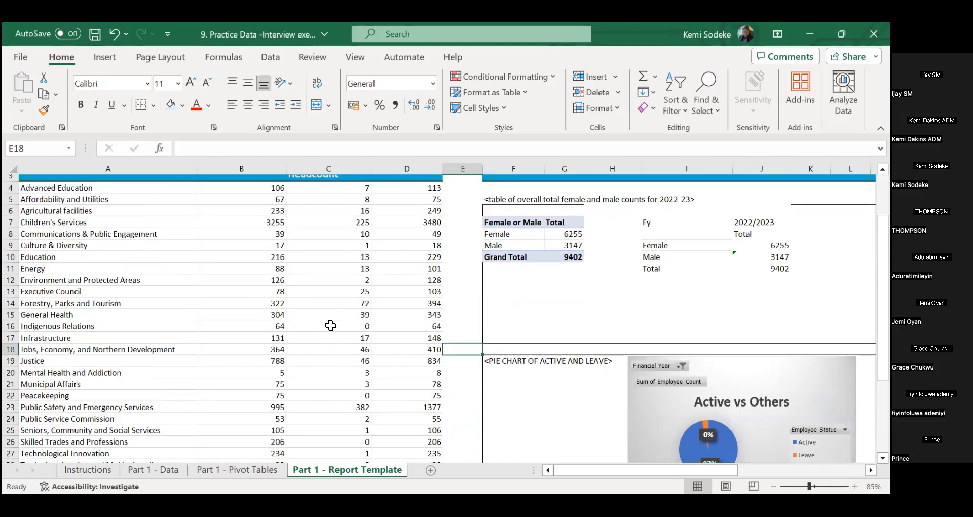
pyautogui.scroll(2, 344, 334)
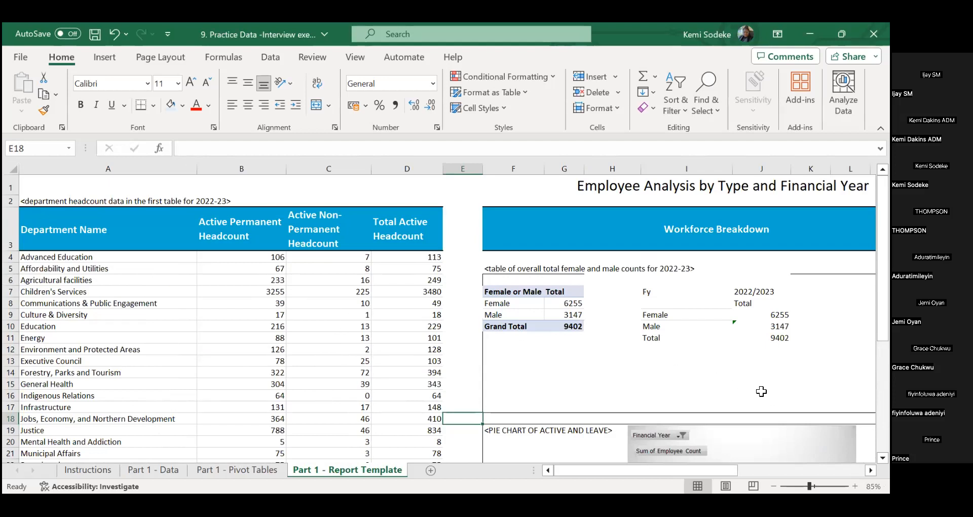
pyautogui.click(870, 470)
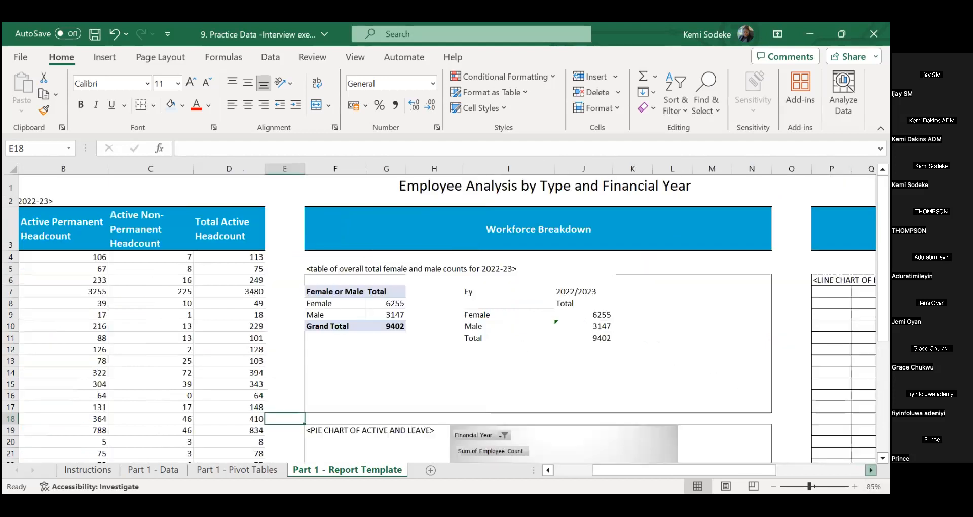
pyautogui.click(870, 471)
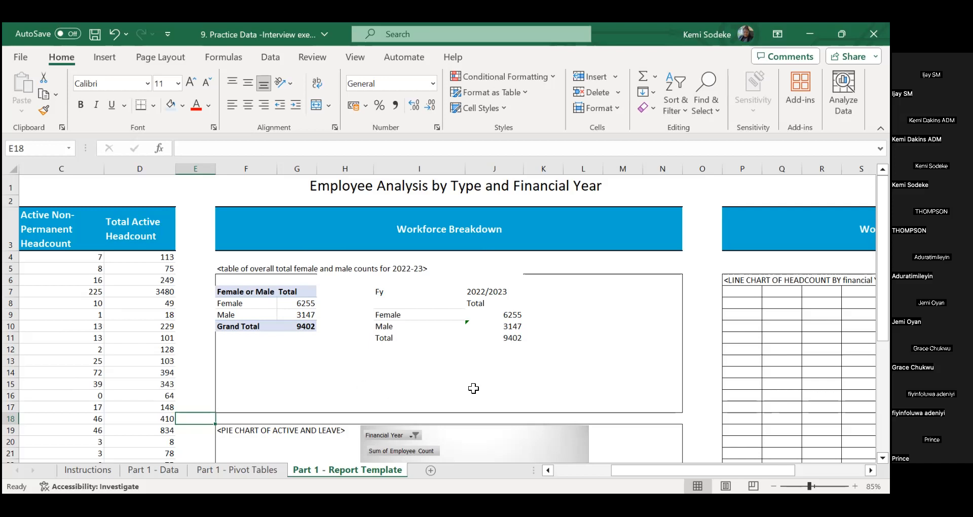
pyautogui.scroll(-5, 522, 385)
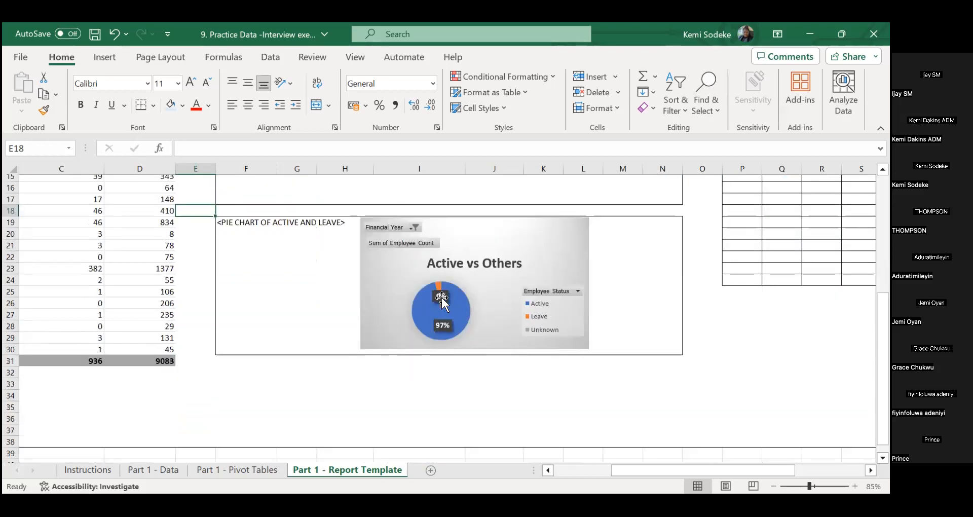
pyautogui.click(541, 316)
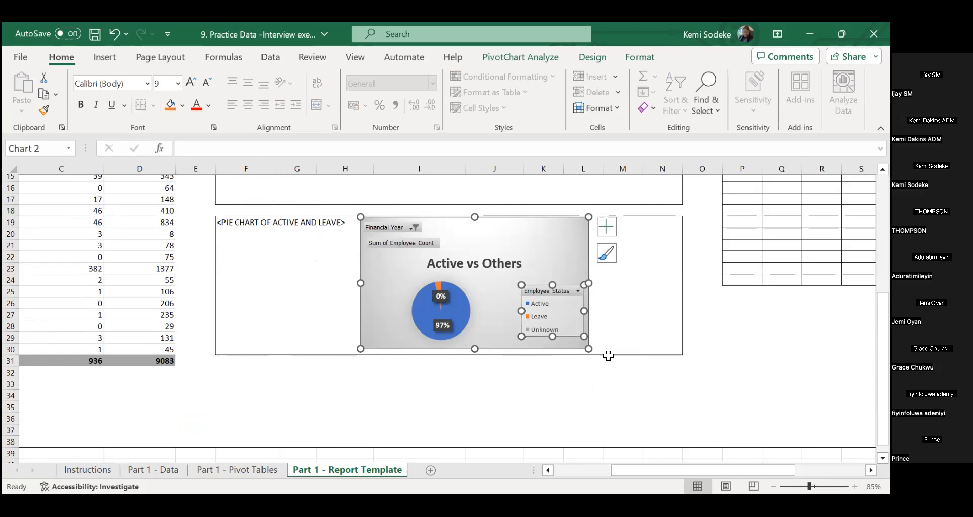
pyautogui.click(590, 471)
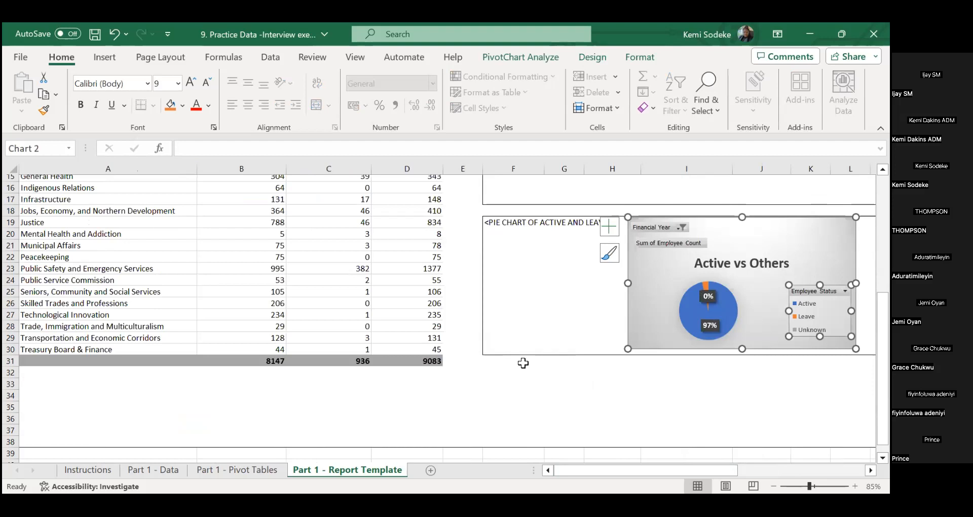
pyautogui.scroll(3, 474, 350)
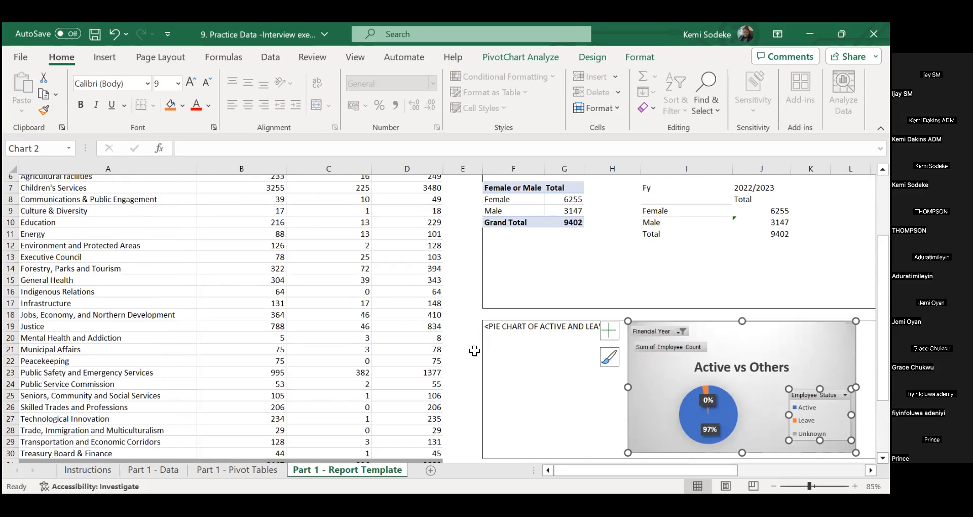
# Step: Examine the department headcount table, checking the non-permanent headcounts of Children's Services and Public Safety and Emergency Services and the totals row
pyautogui.click(145, 280)
pyautogui.scroll(2, 152, 273)
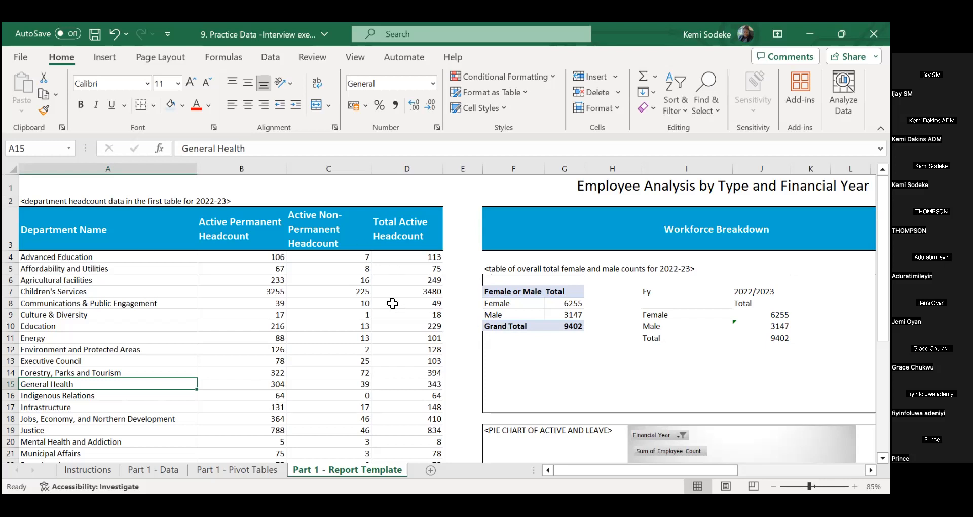
pyautogui.click(362, 292)
pyautogui.scroll(-3, 325, 413)
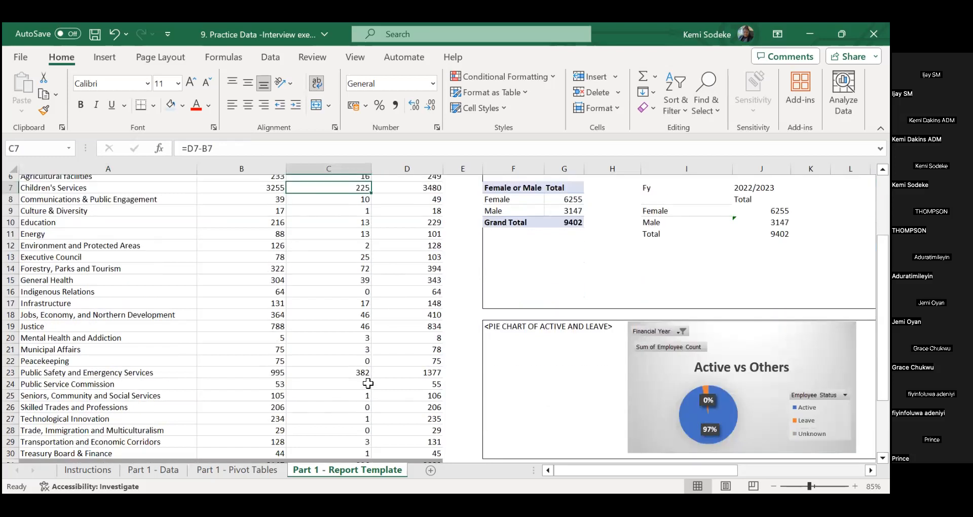
pyautogui.scroll(3, 363, 405)
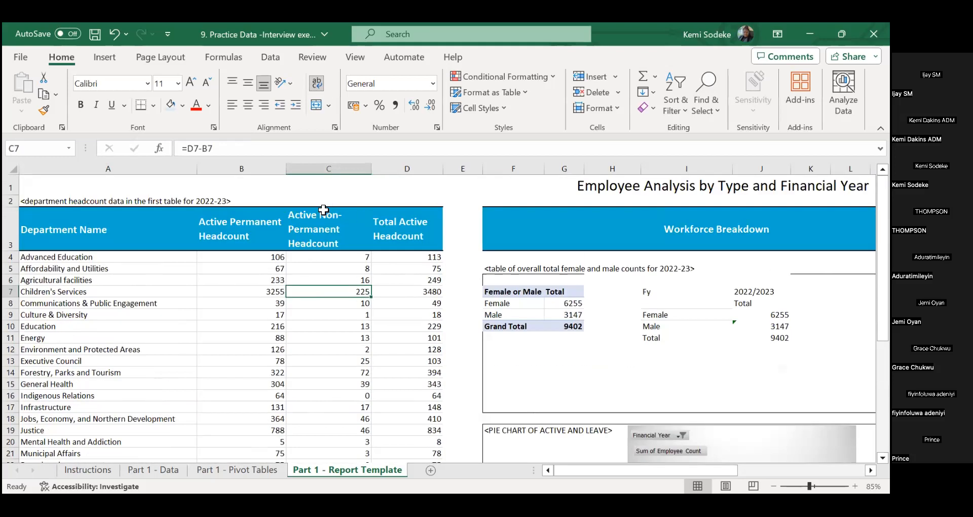
pyautogui.scroll(-1, 375, 343)
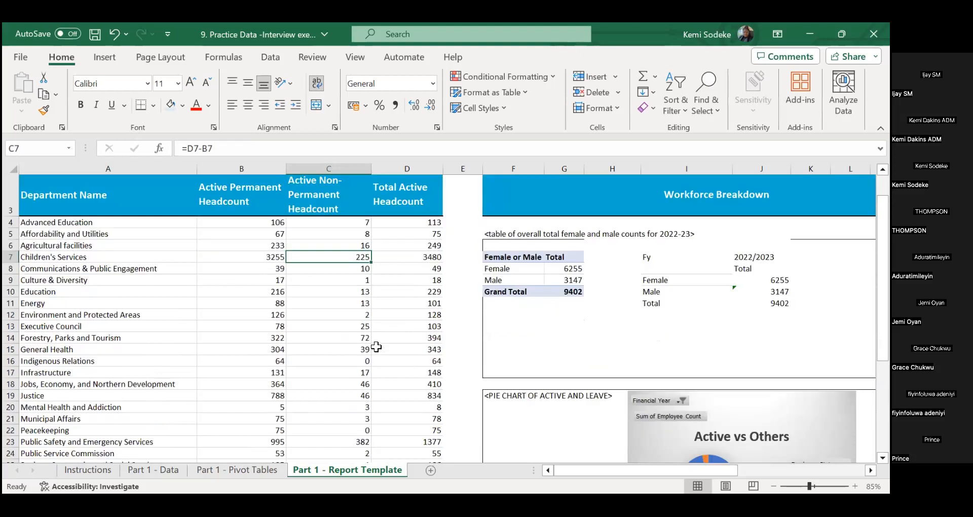
pyautogui.click(353, 446)
pyautogui.scroll(-1, 398, 385)
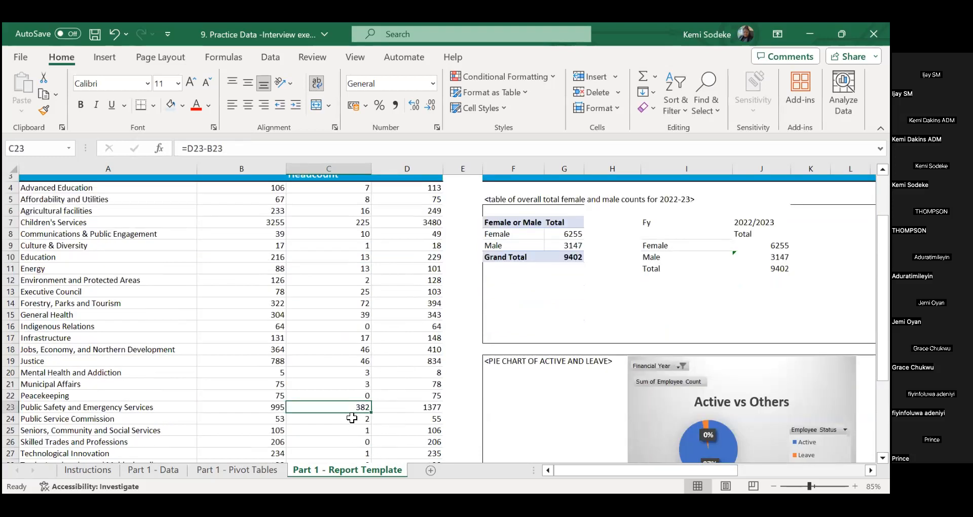
pyautogui.scroll(-1, 354, 413)
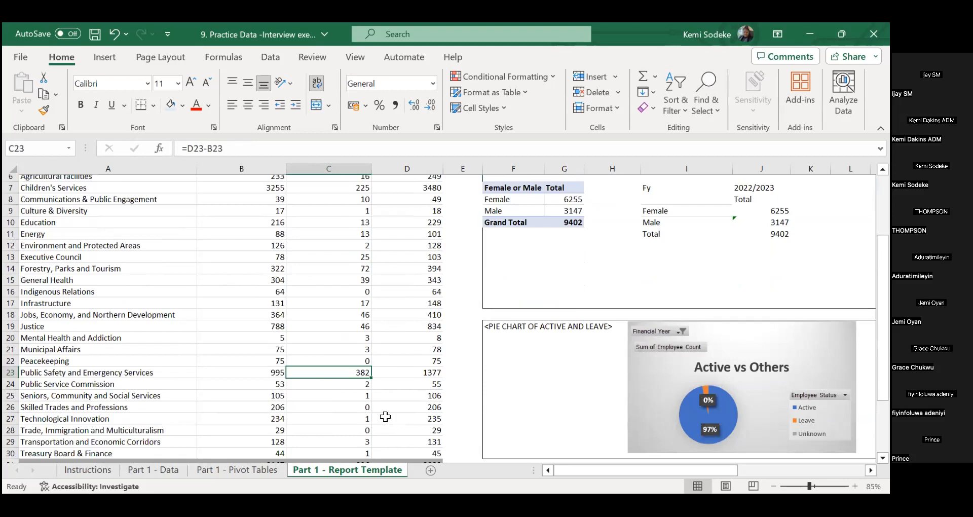
pyautogui.scroll(2, 362, 351)
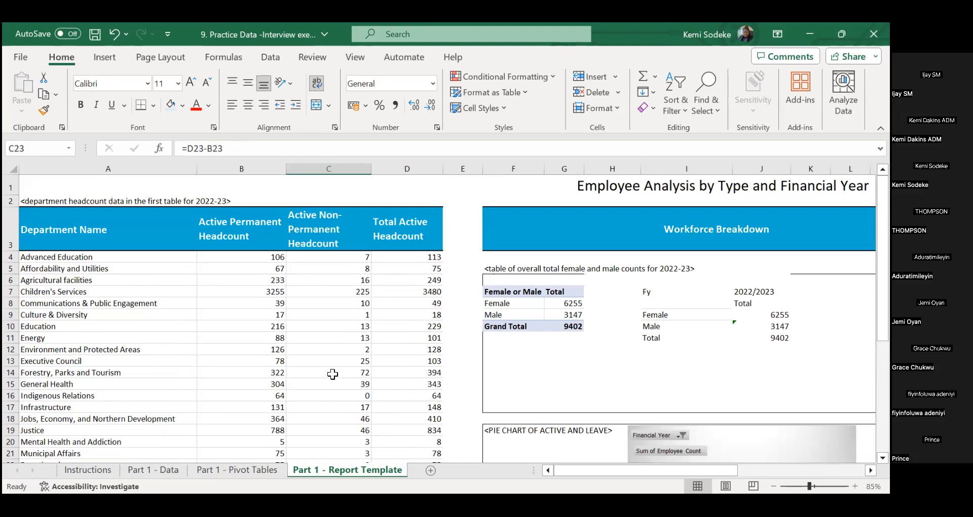
pyautogui.scroll(-1, 307, 375)
pyautogui.scroll(-2, 304, 369)
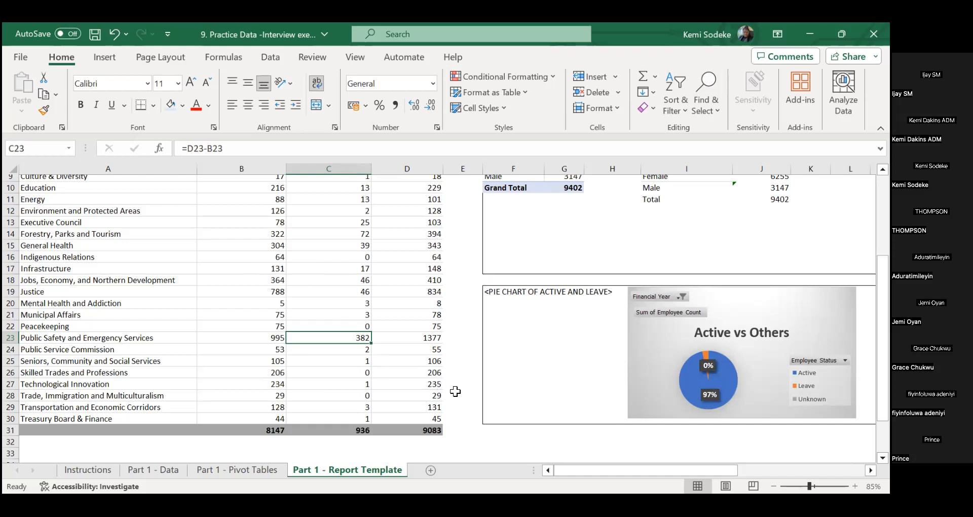
pyautogui.scroll(2, 459, 391)
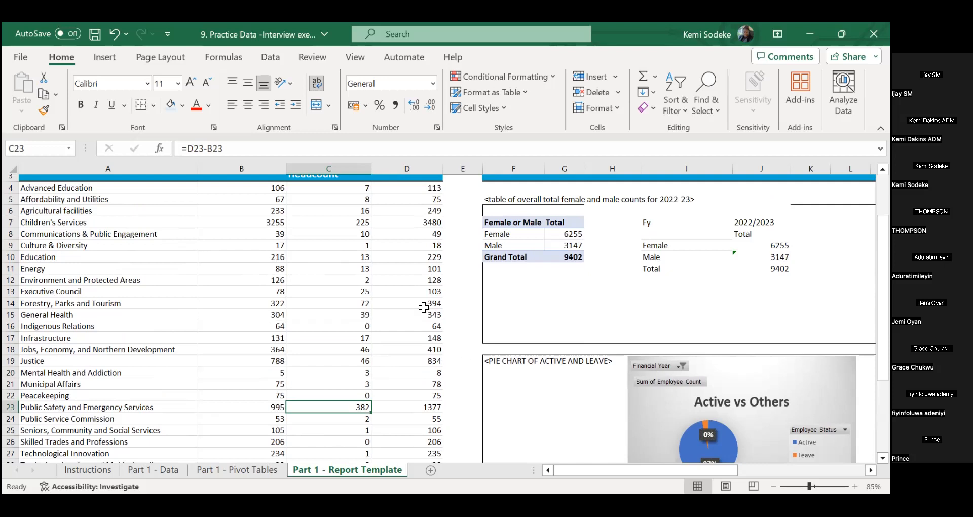
pyautogui.scroll(1, 397, 329)
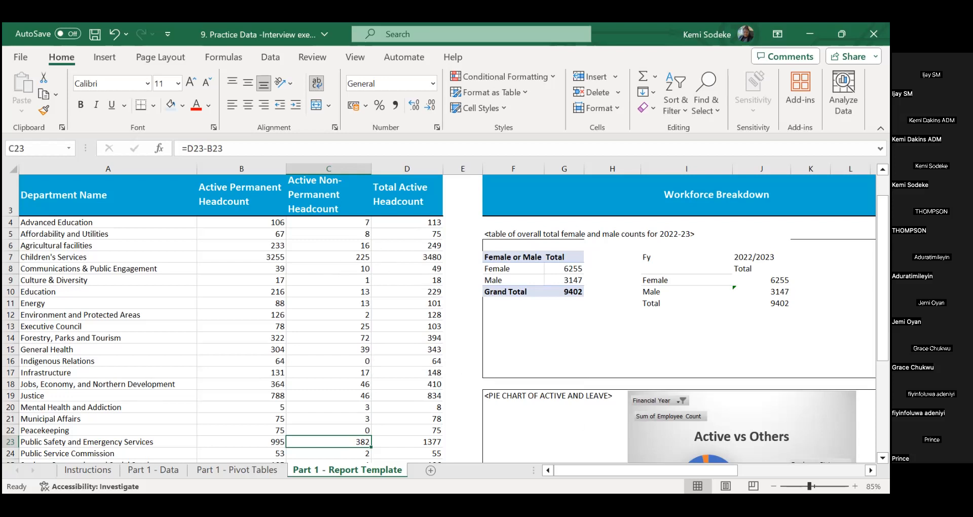
# Step: Inspect the Workforce Breakdown section and the line chart placeholder under Workforce Trends in the report template
pyautogui.click(871, 470)
pyautogui.click(870, 471)
pyautogui.click(870, 470)
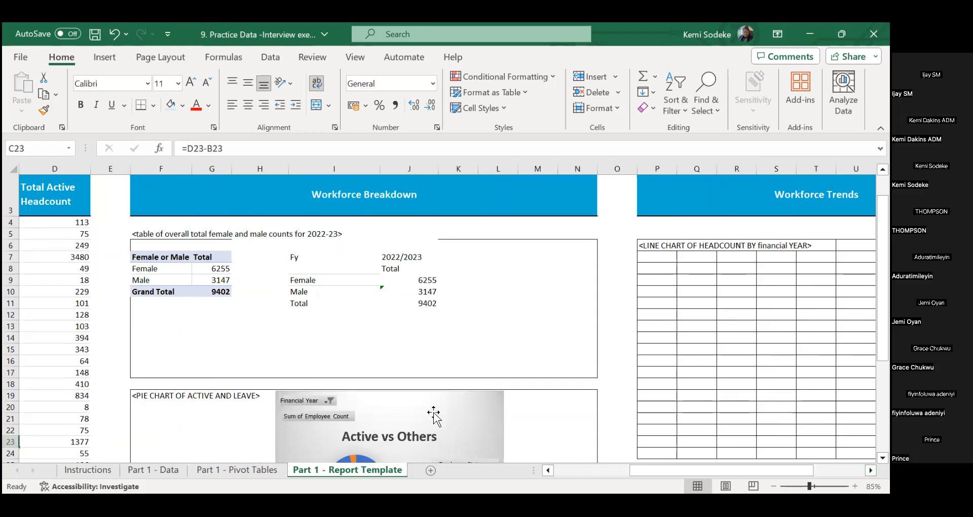
pyautogui.scroll(-2, 445, 384)
pyautogui.scroll(-4, 445, 383)
pyautogui.scroll(6, 441, 376)
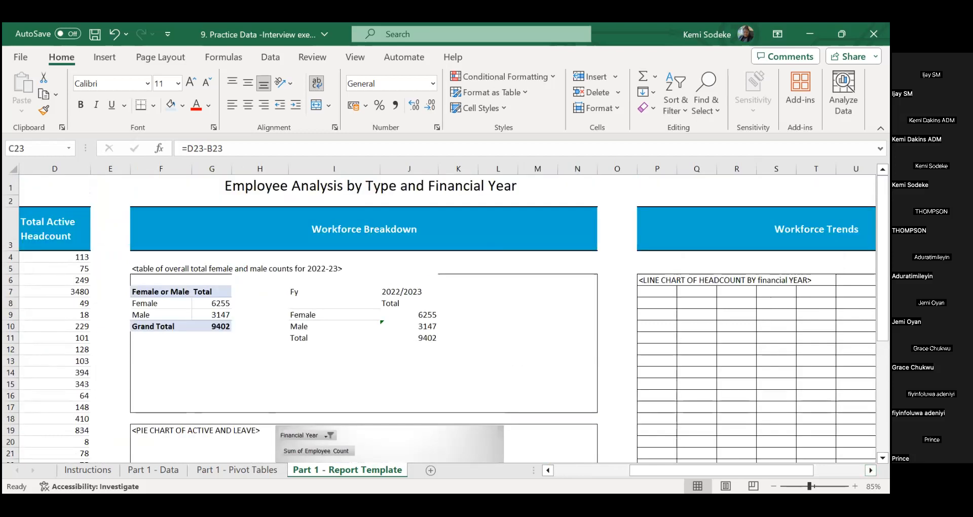
pyautogui.hscroll(3, 525, 369)
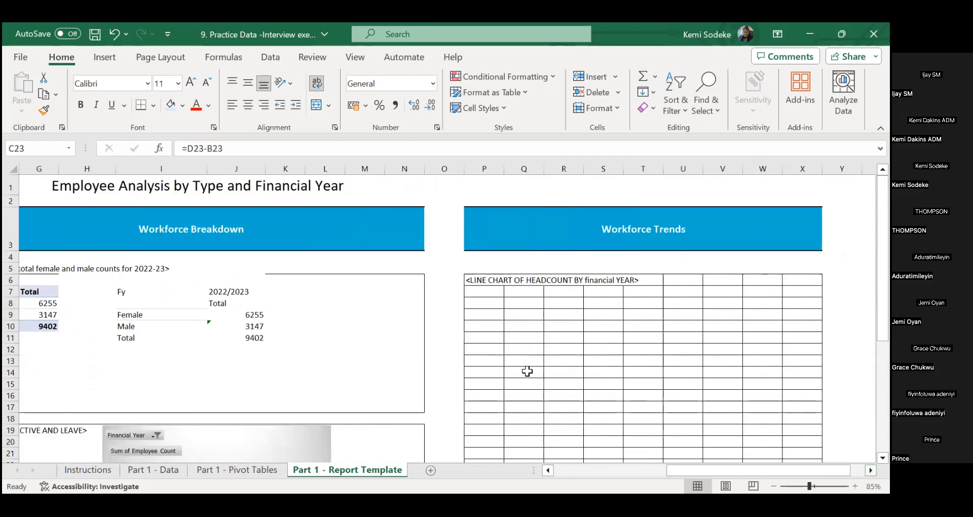
pyautogui.scroll(-3, 513, 363)
pyautogui.scroll(-1, 514, 363)
# Step: Examine the headcount by financial year pivot table and its 2022/2023 total, and the department pivot table on the Part 1 - Pivot Tables sheet
pyautogui.click(237, 470)
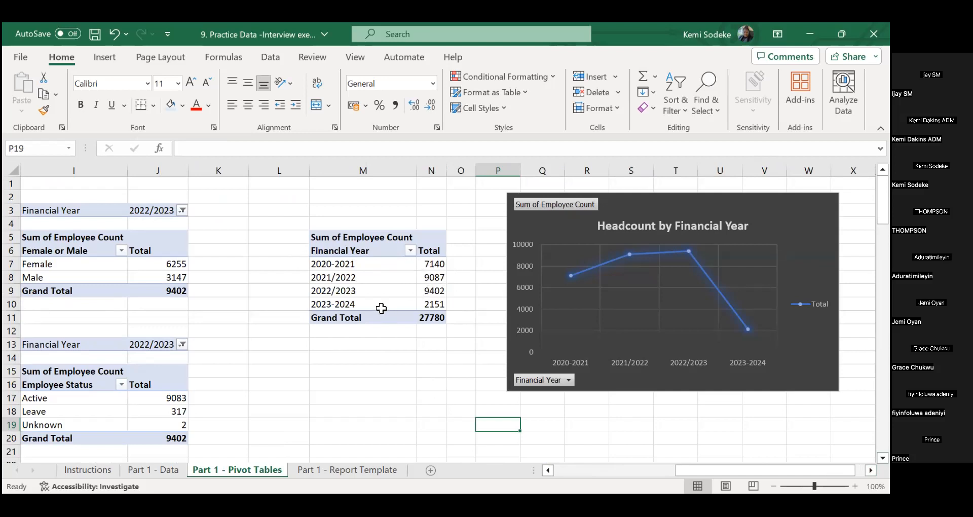
pyautogui.click(435, 291)
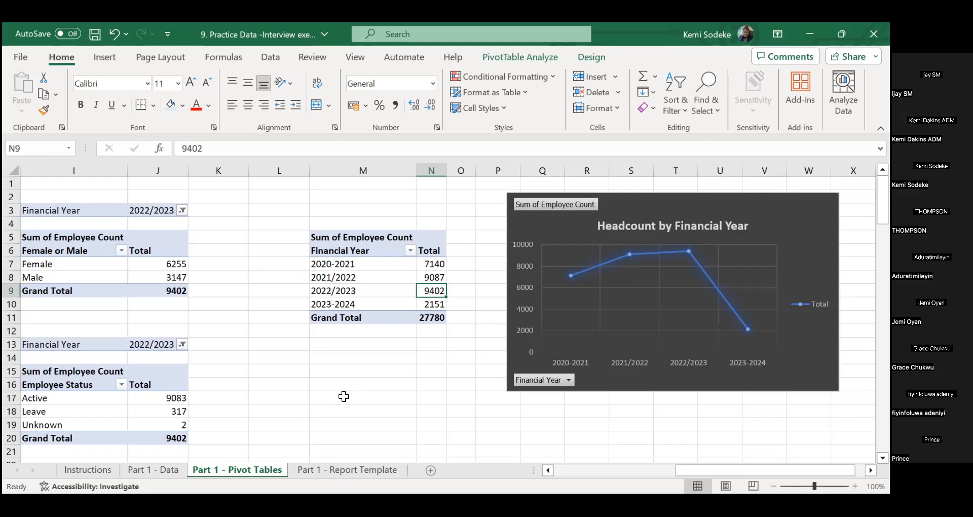
pyautogui.click(339, 372)
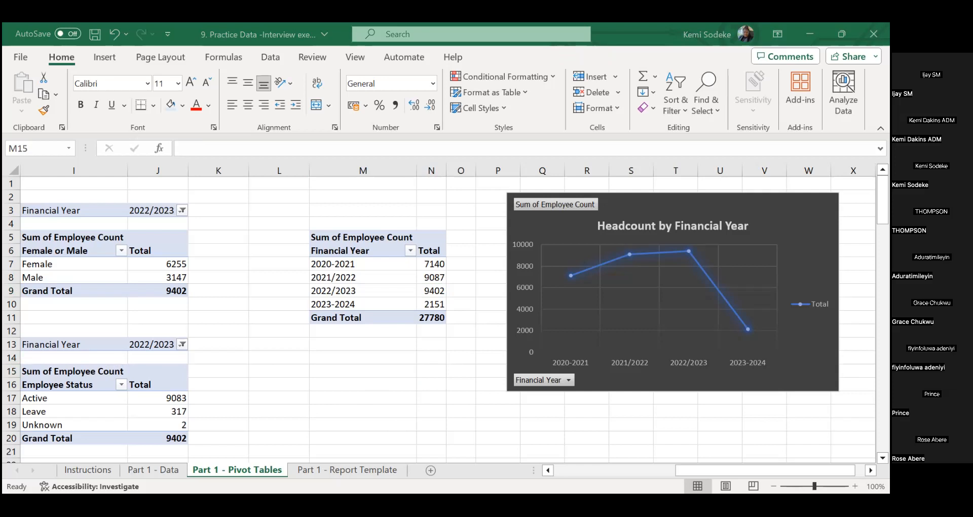
pyautogui.click(399, 377)
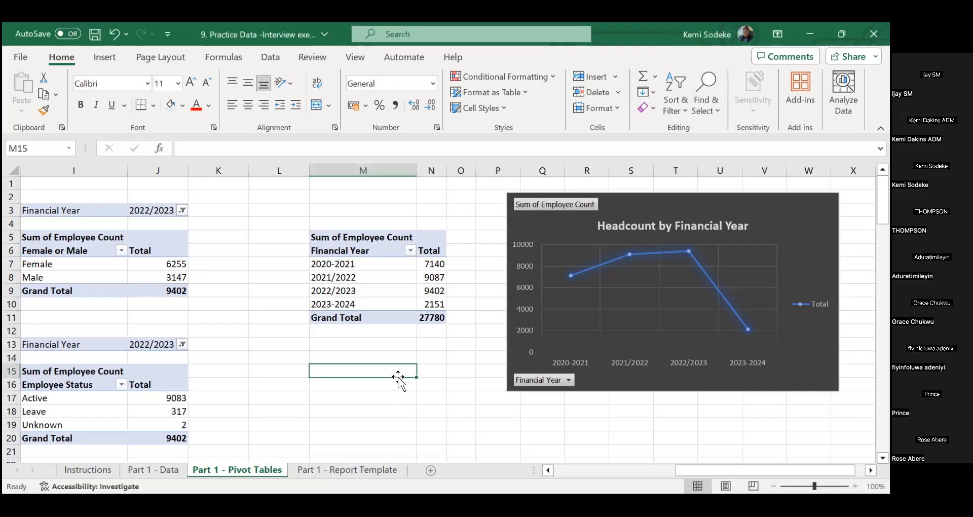
pyautogui.click(337, 399)
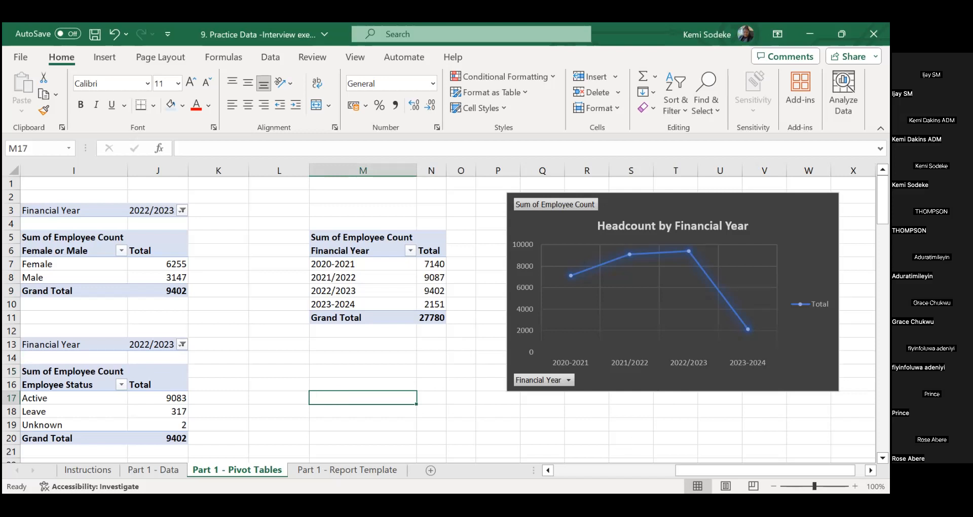
pyautogui.hscroll(-5, 546, 300)
pyautogui.click(522, 207)
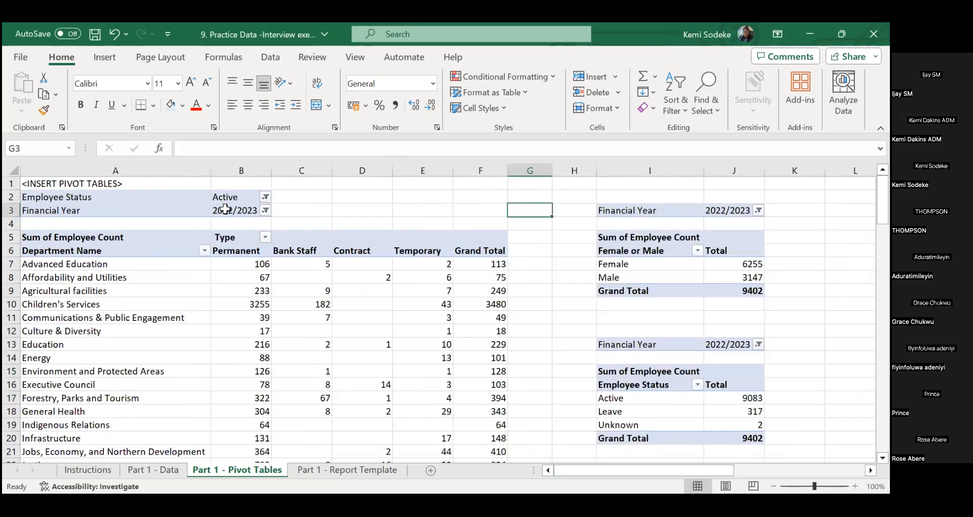